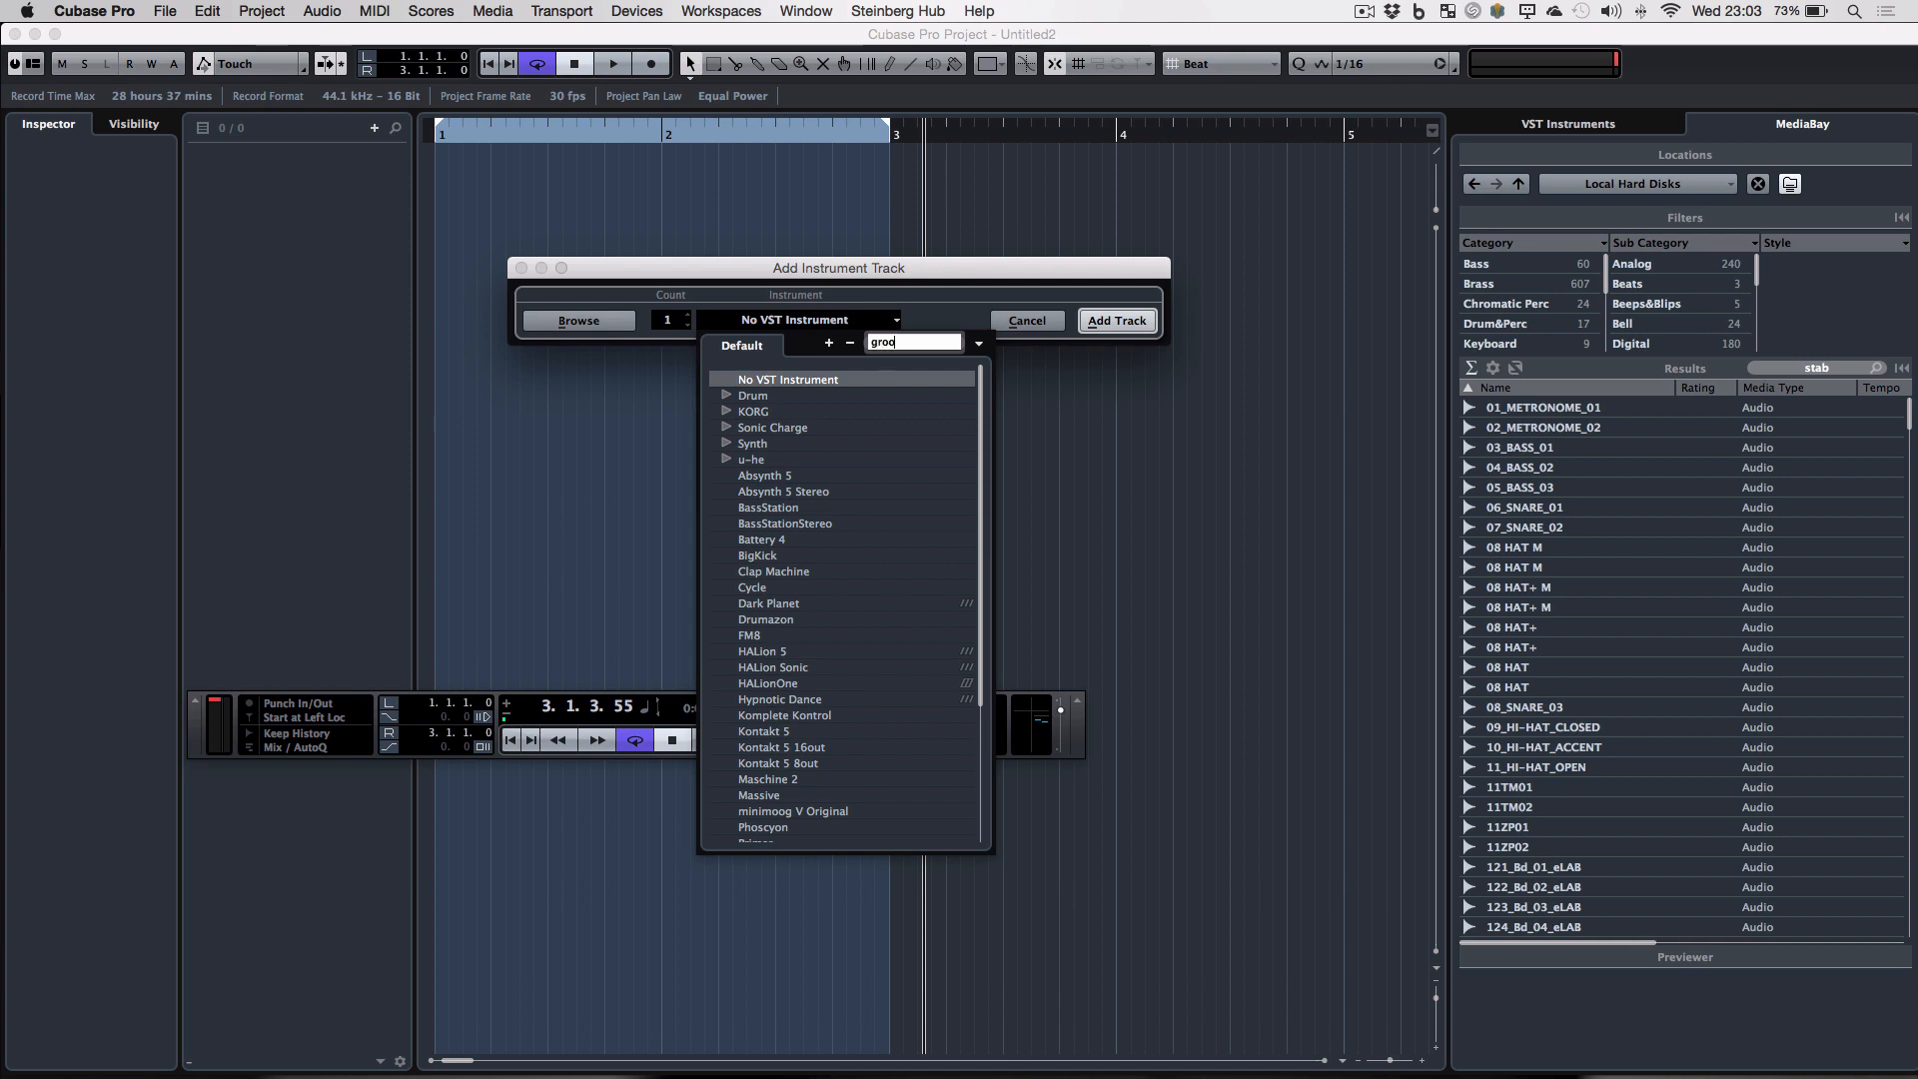
- Add one instrument track loaded with Groove Agent SE
click(814, 397)
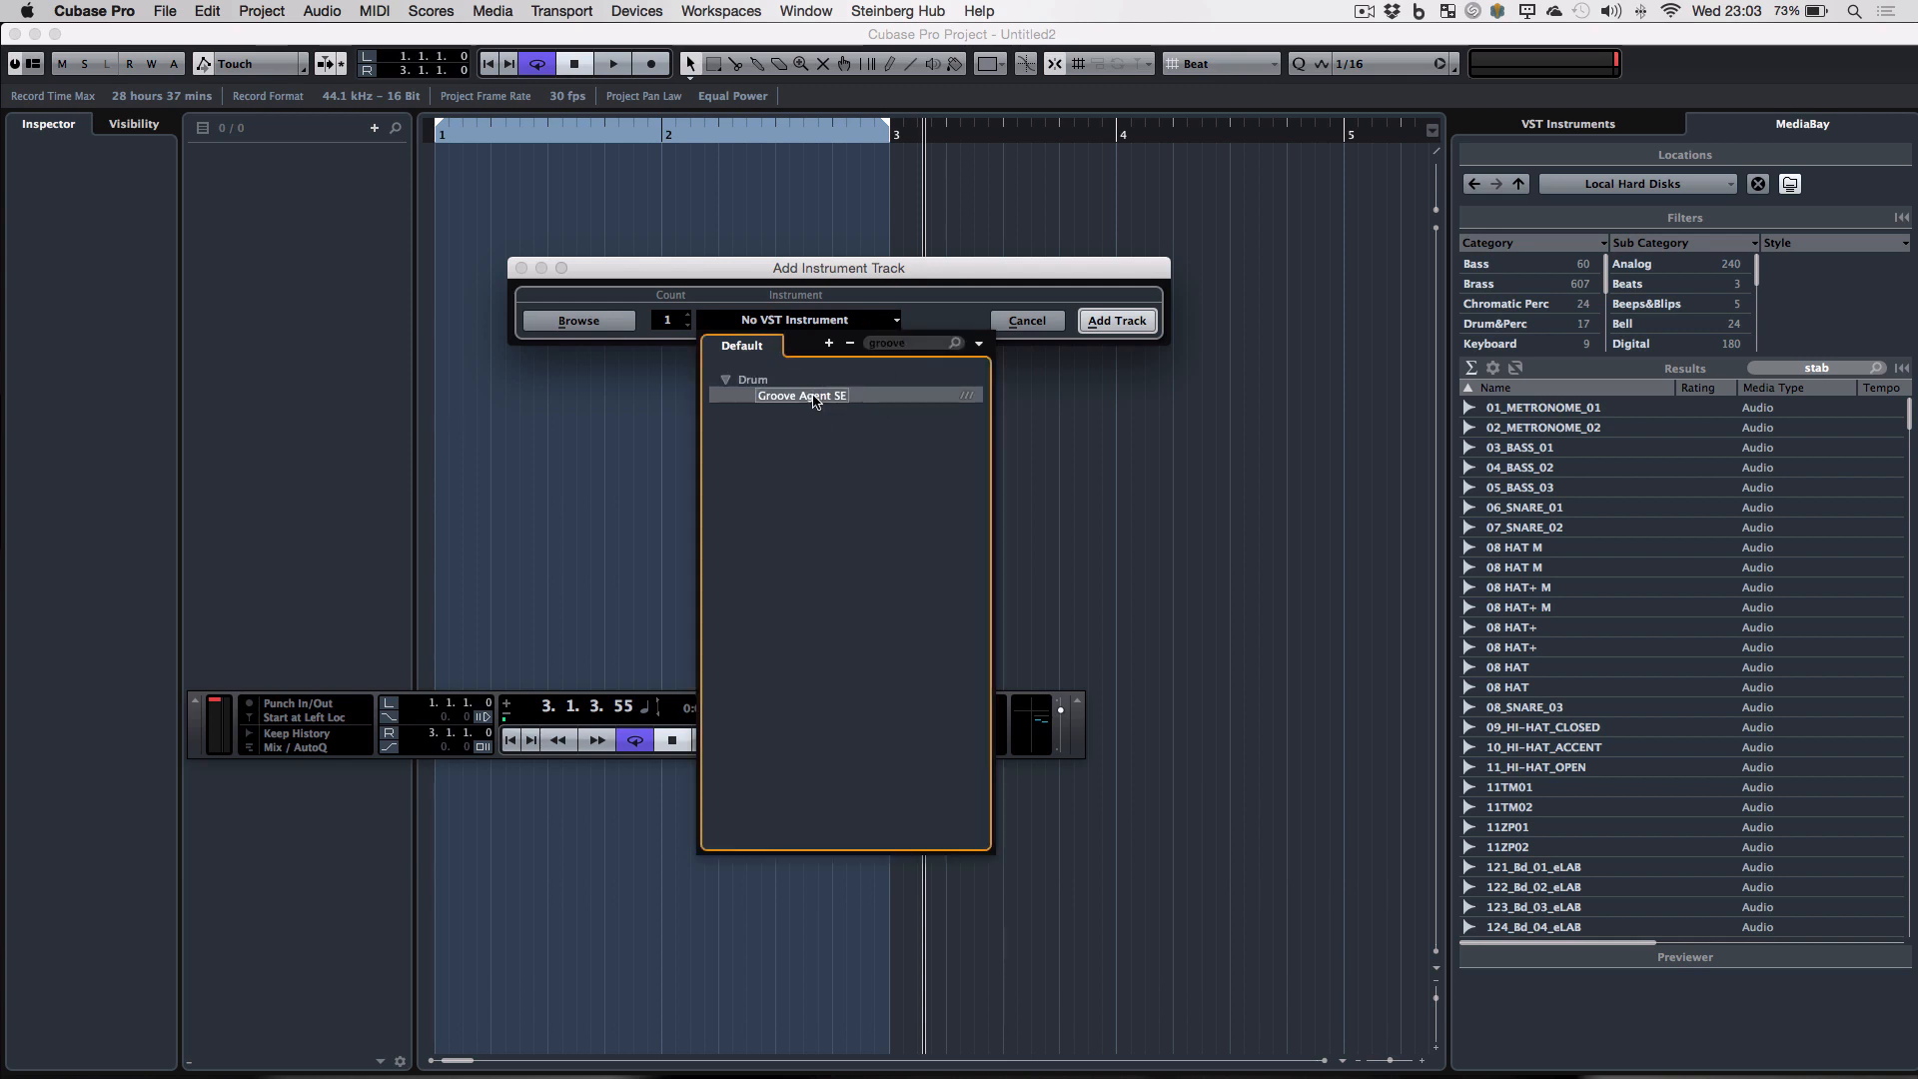
click(1115, 321)
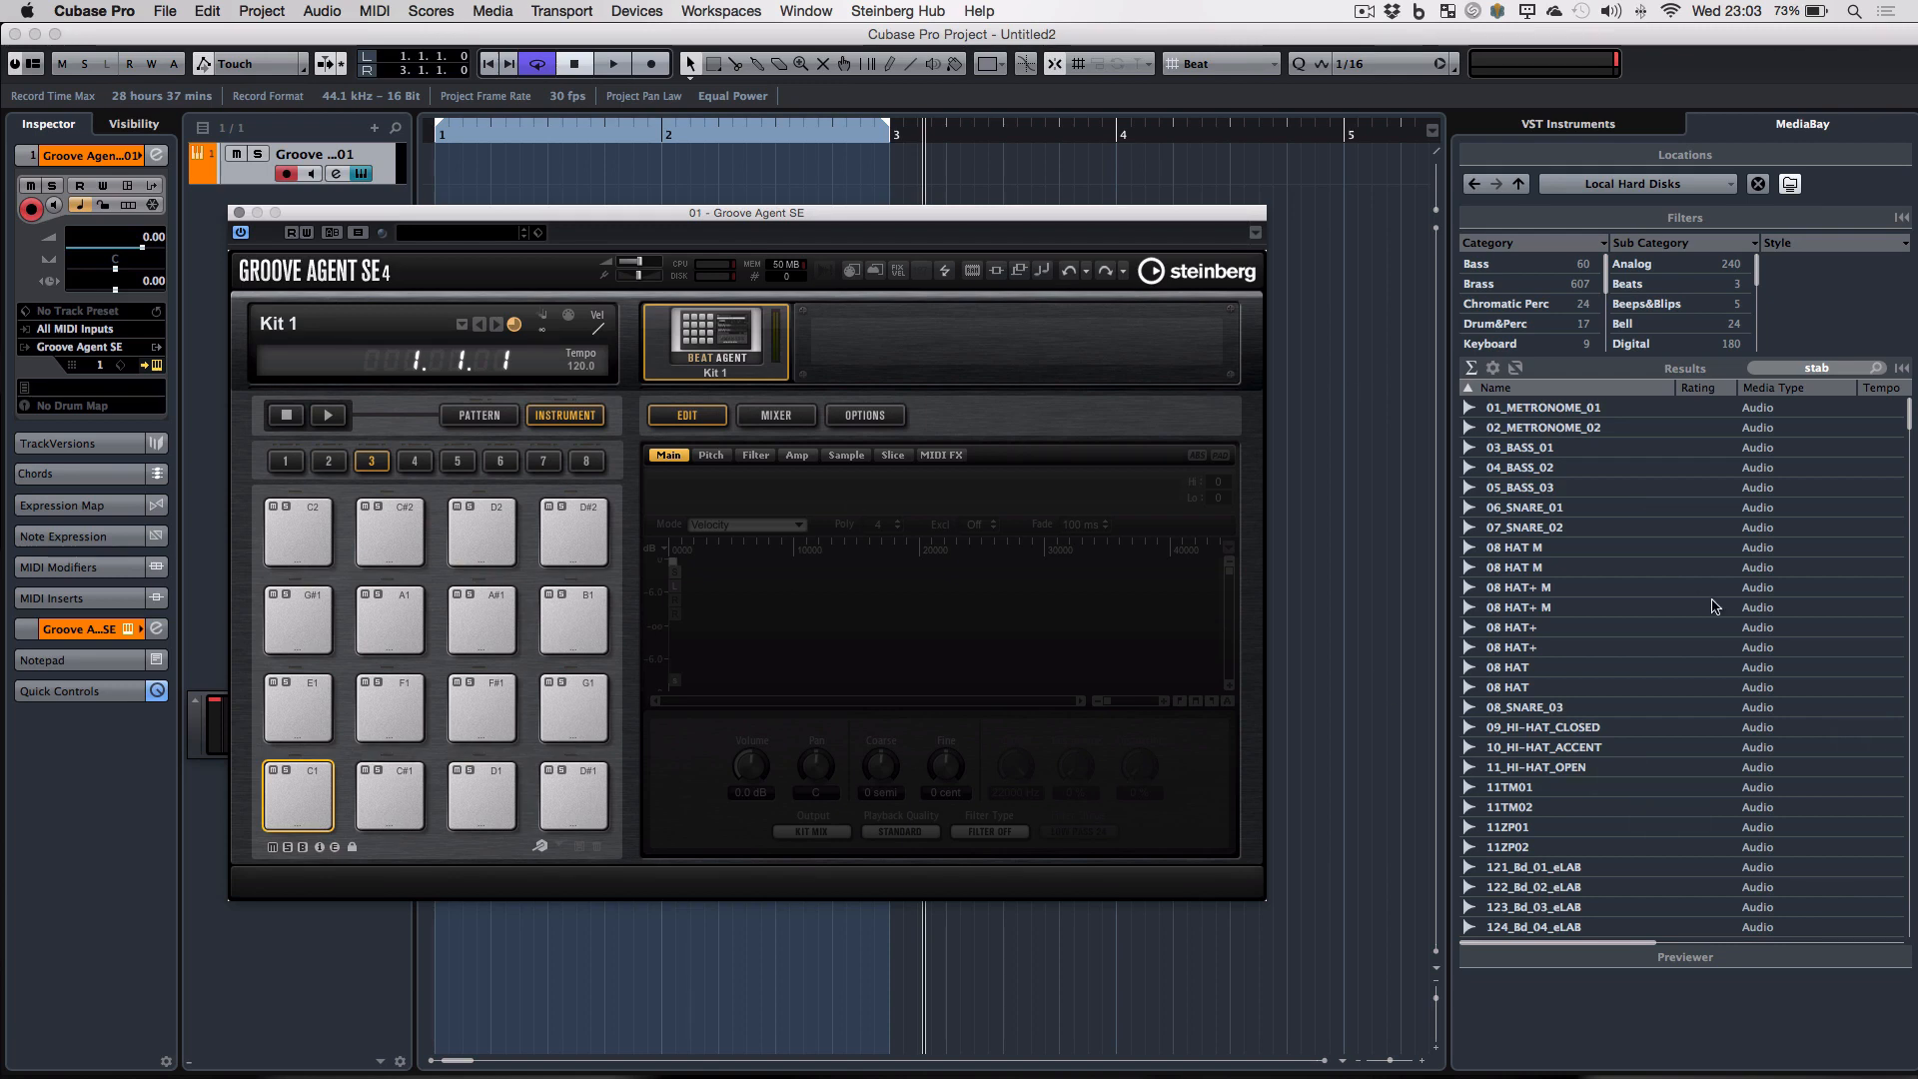
- Search the Local Hard Disks location in MediaBay for "stab"
click(1684, 186)
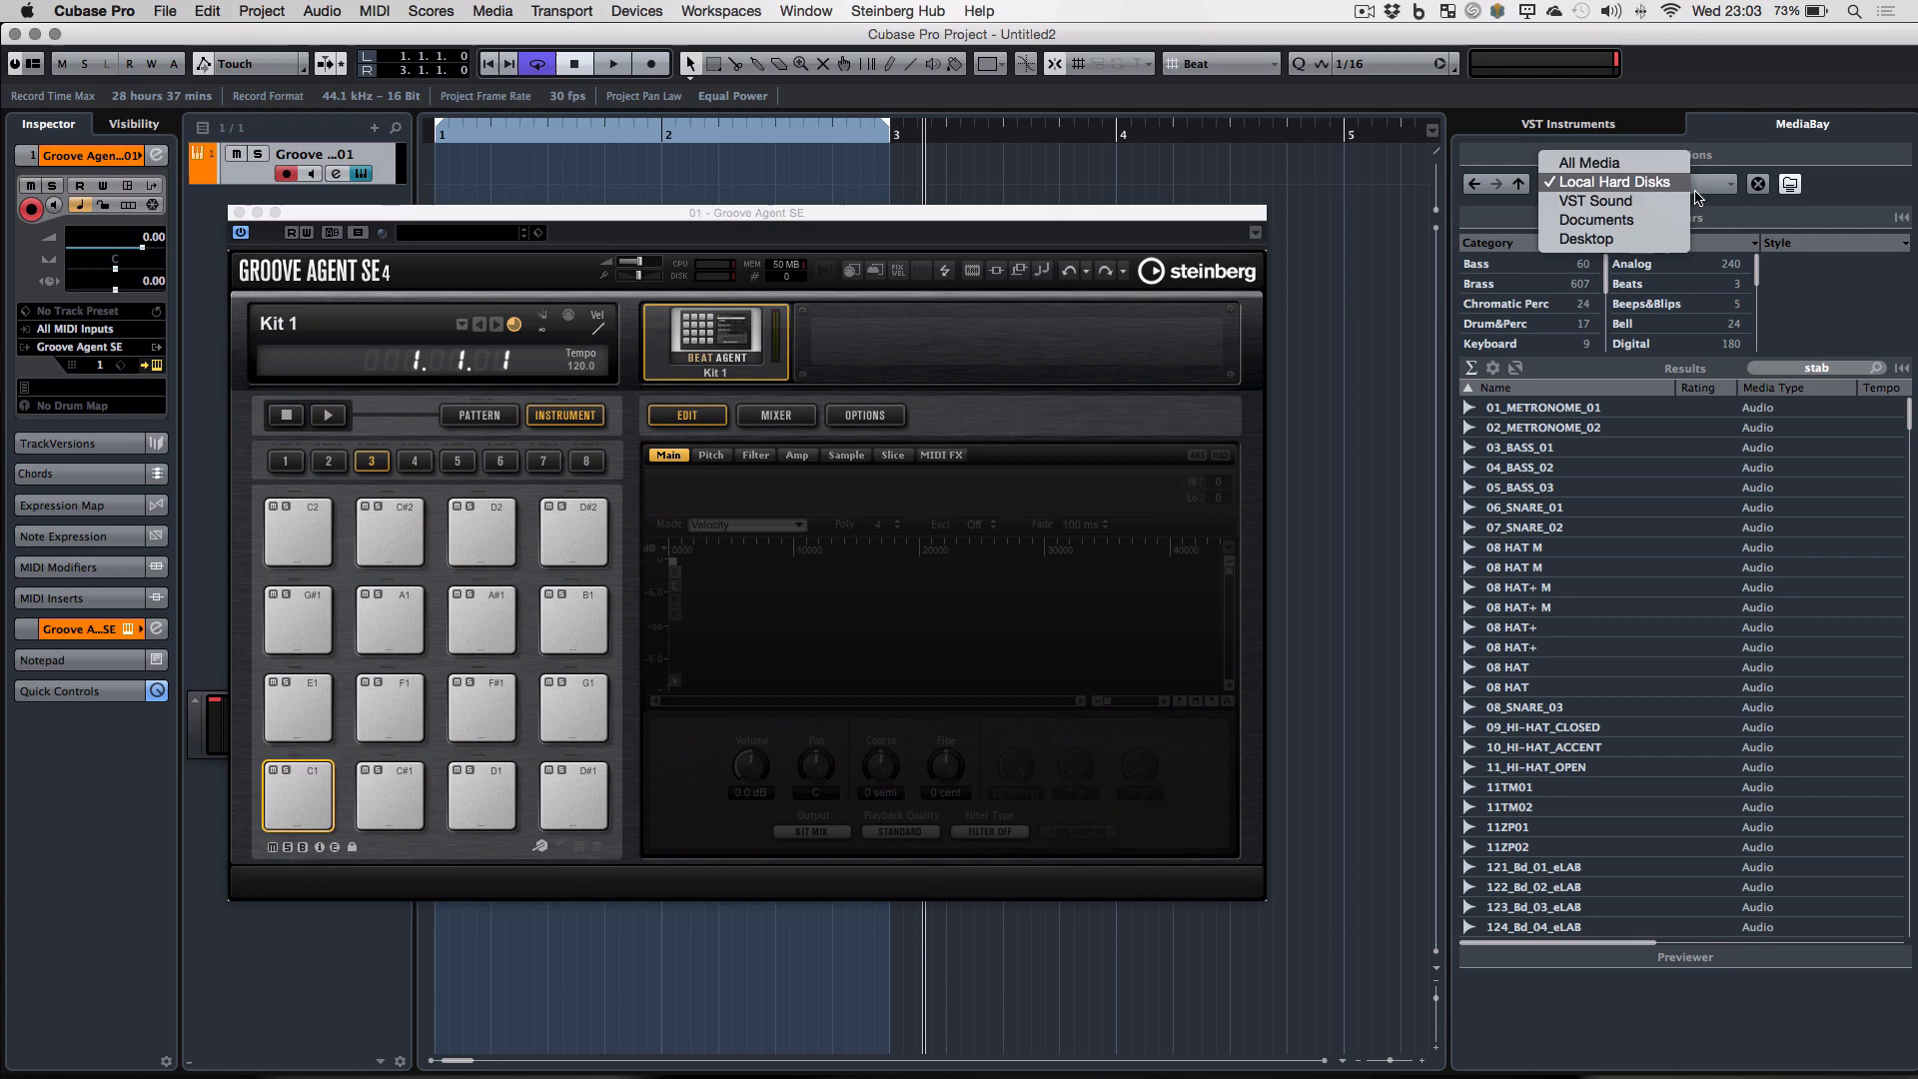
click(1621, 185)
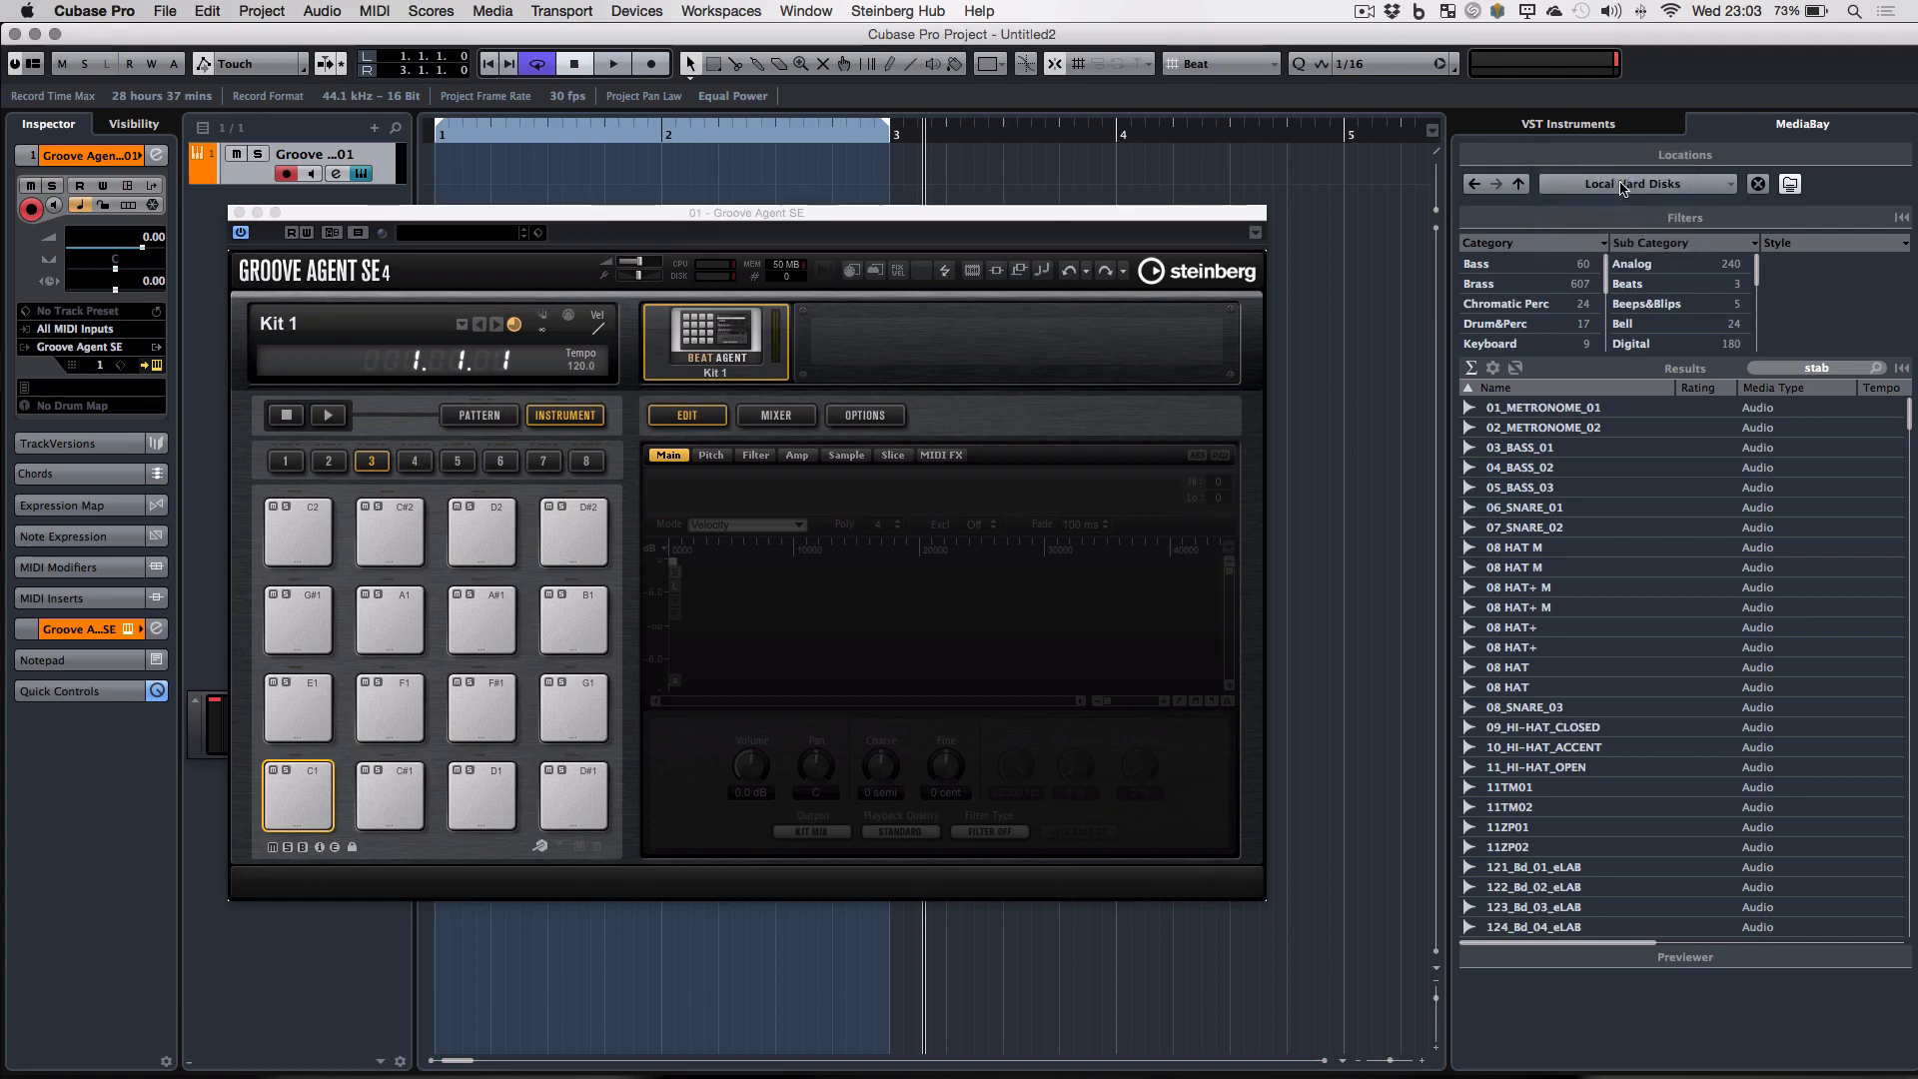
click(1779, 367)
text(s)
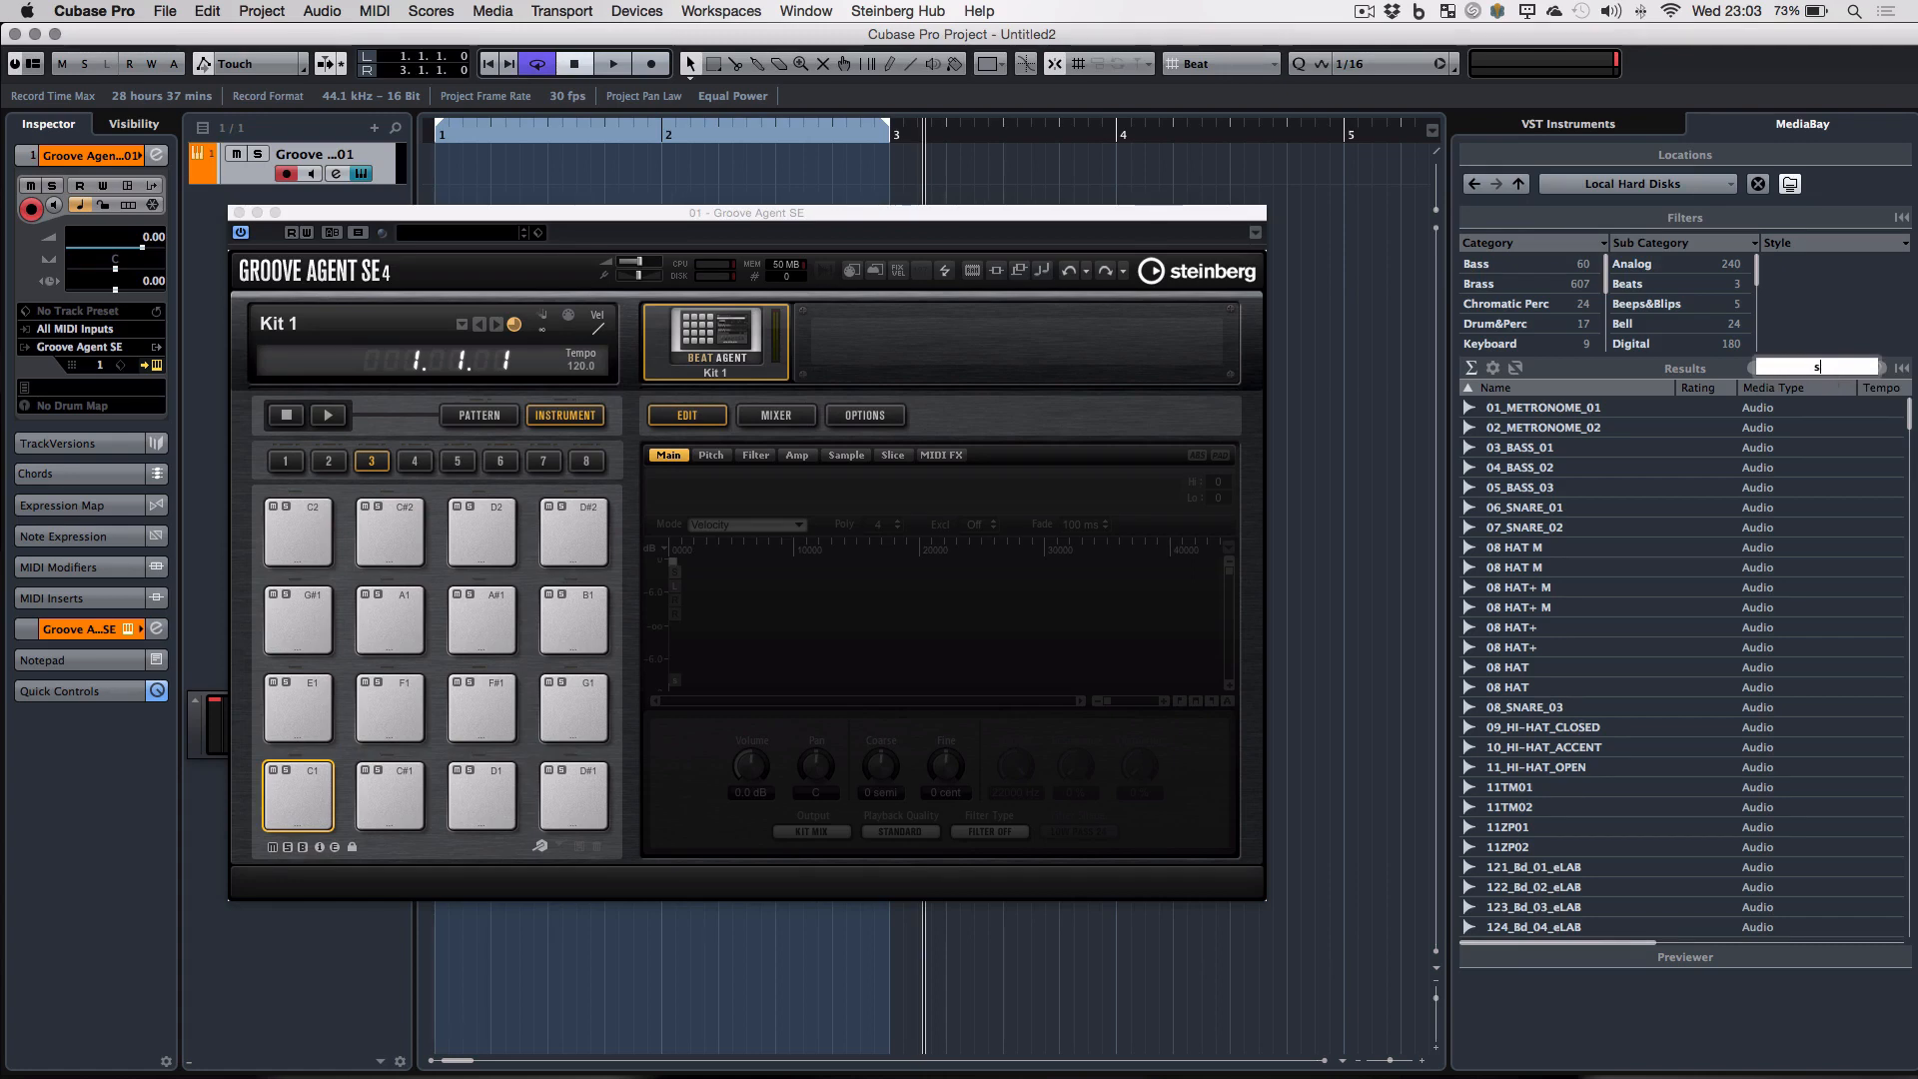
text(tab)
key(Return)
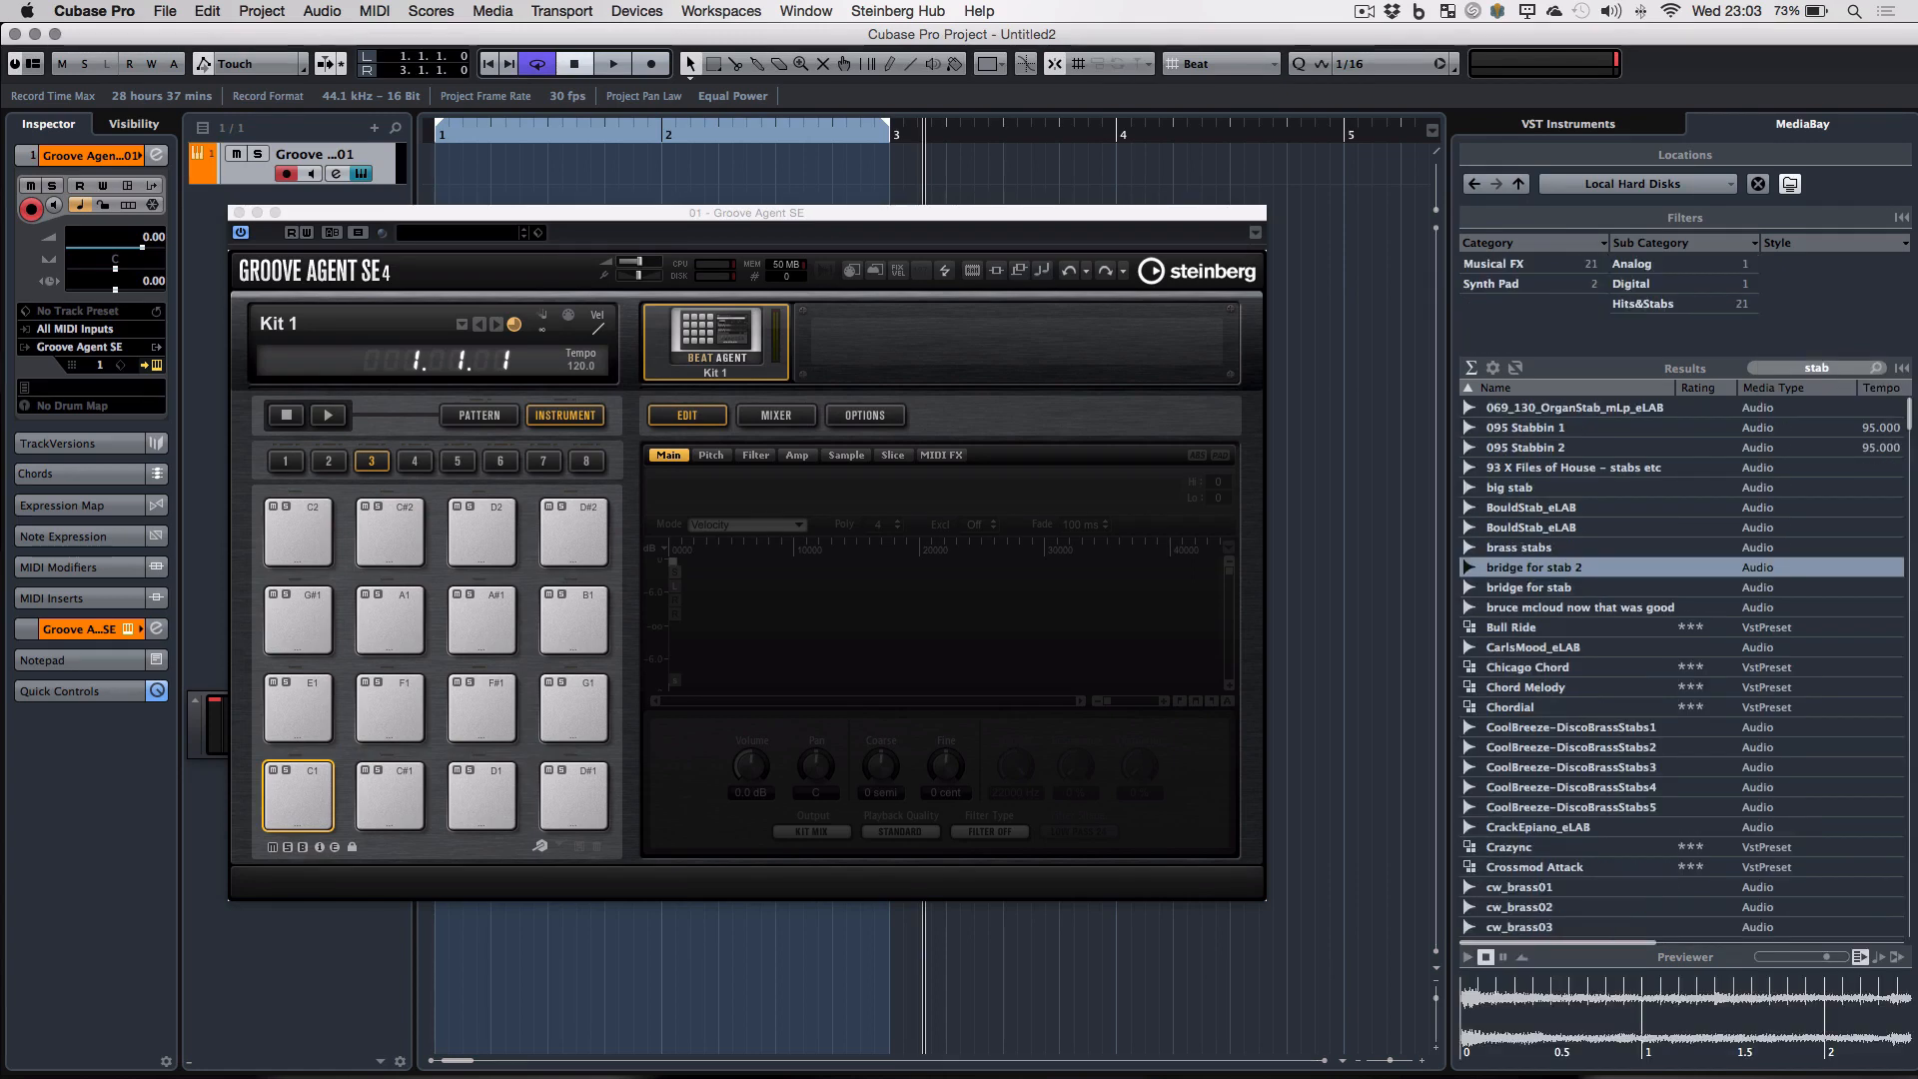
- Audition the cw_brass samples in the search results, working up the list from cw_brass26 to cw_brass13
scroll(1703, 737, down, 10)
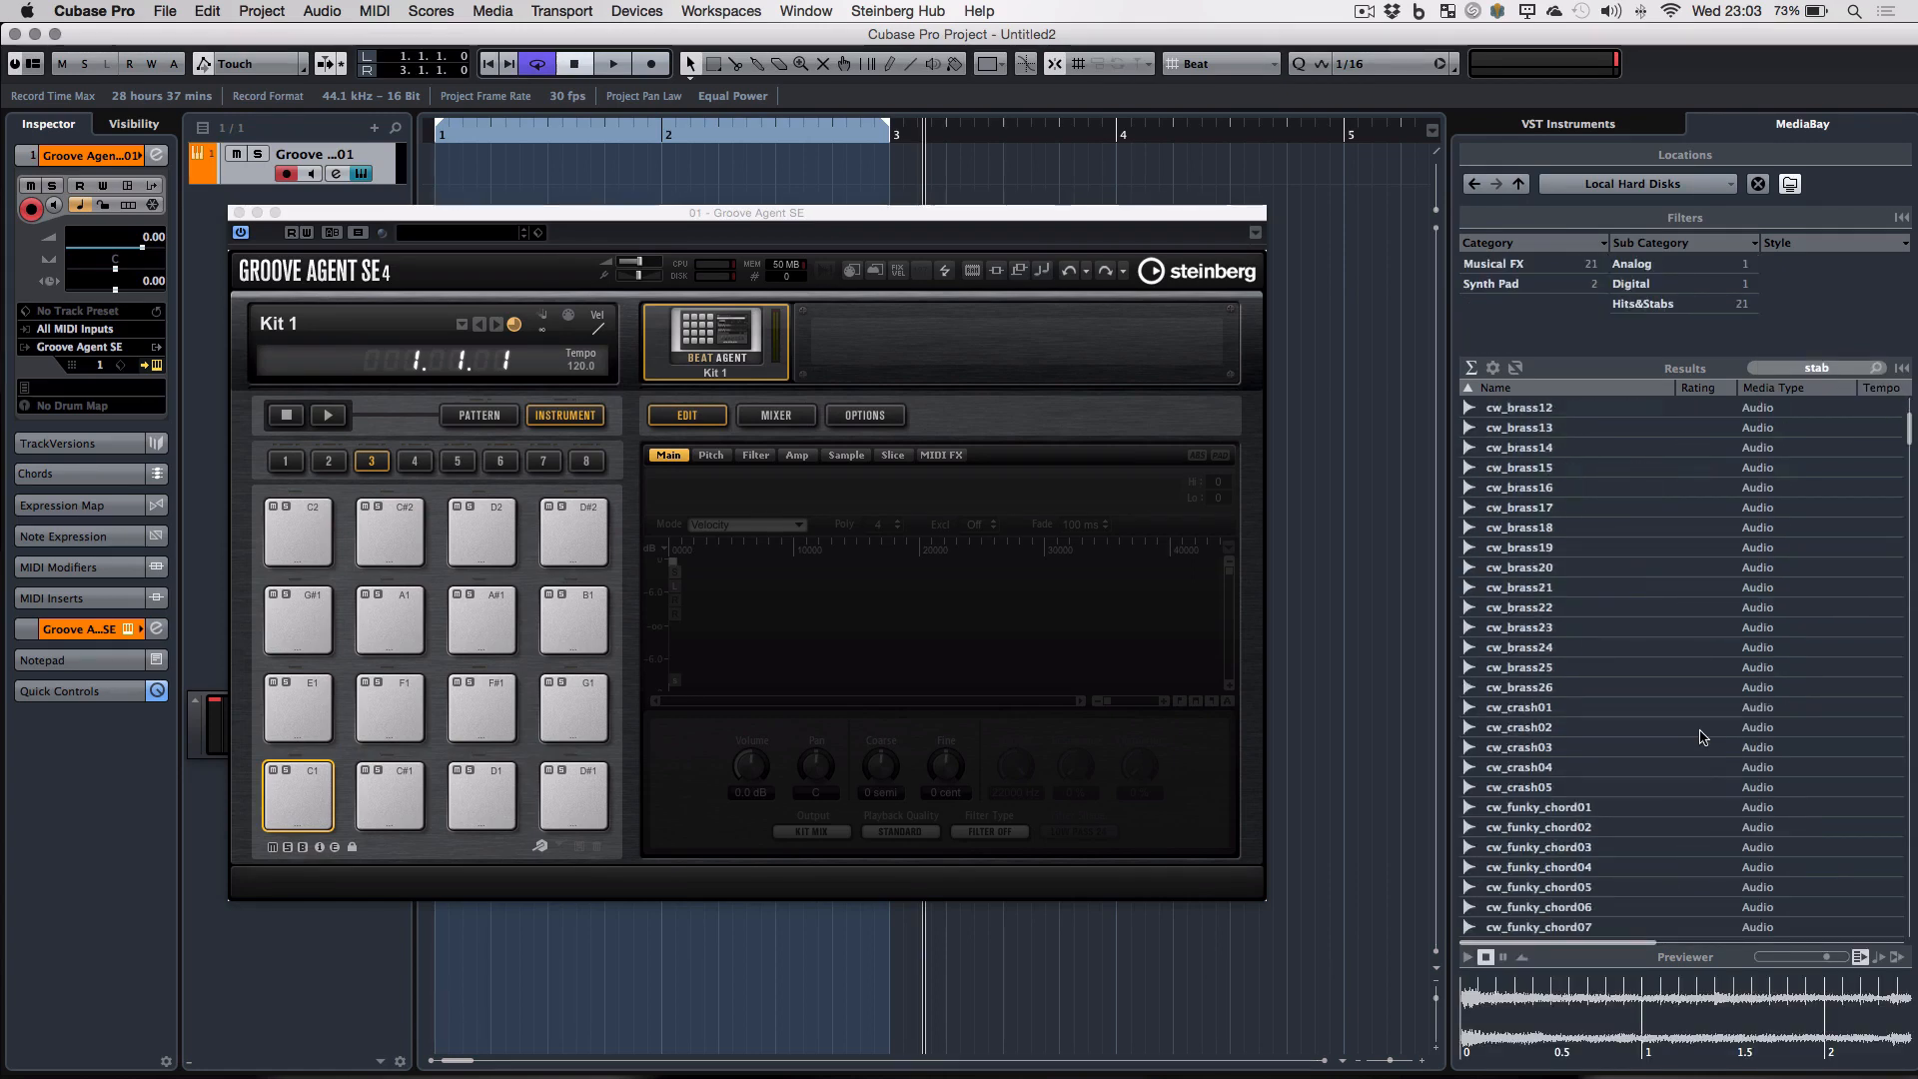
click(1528, 690)
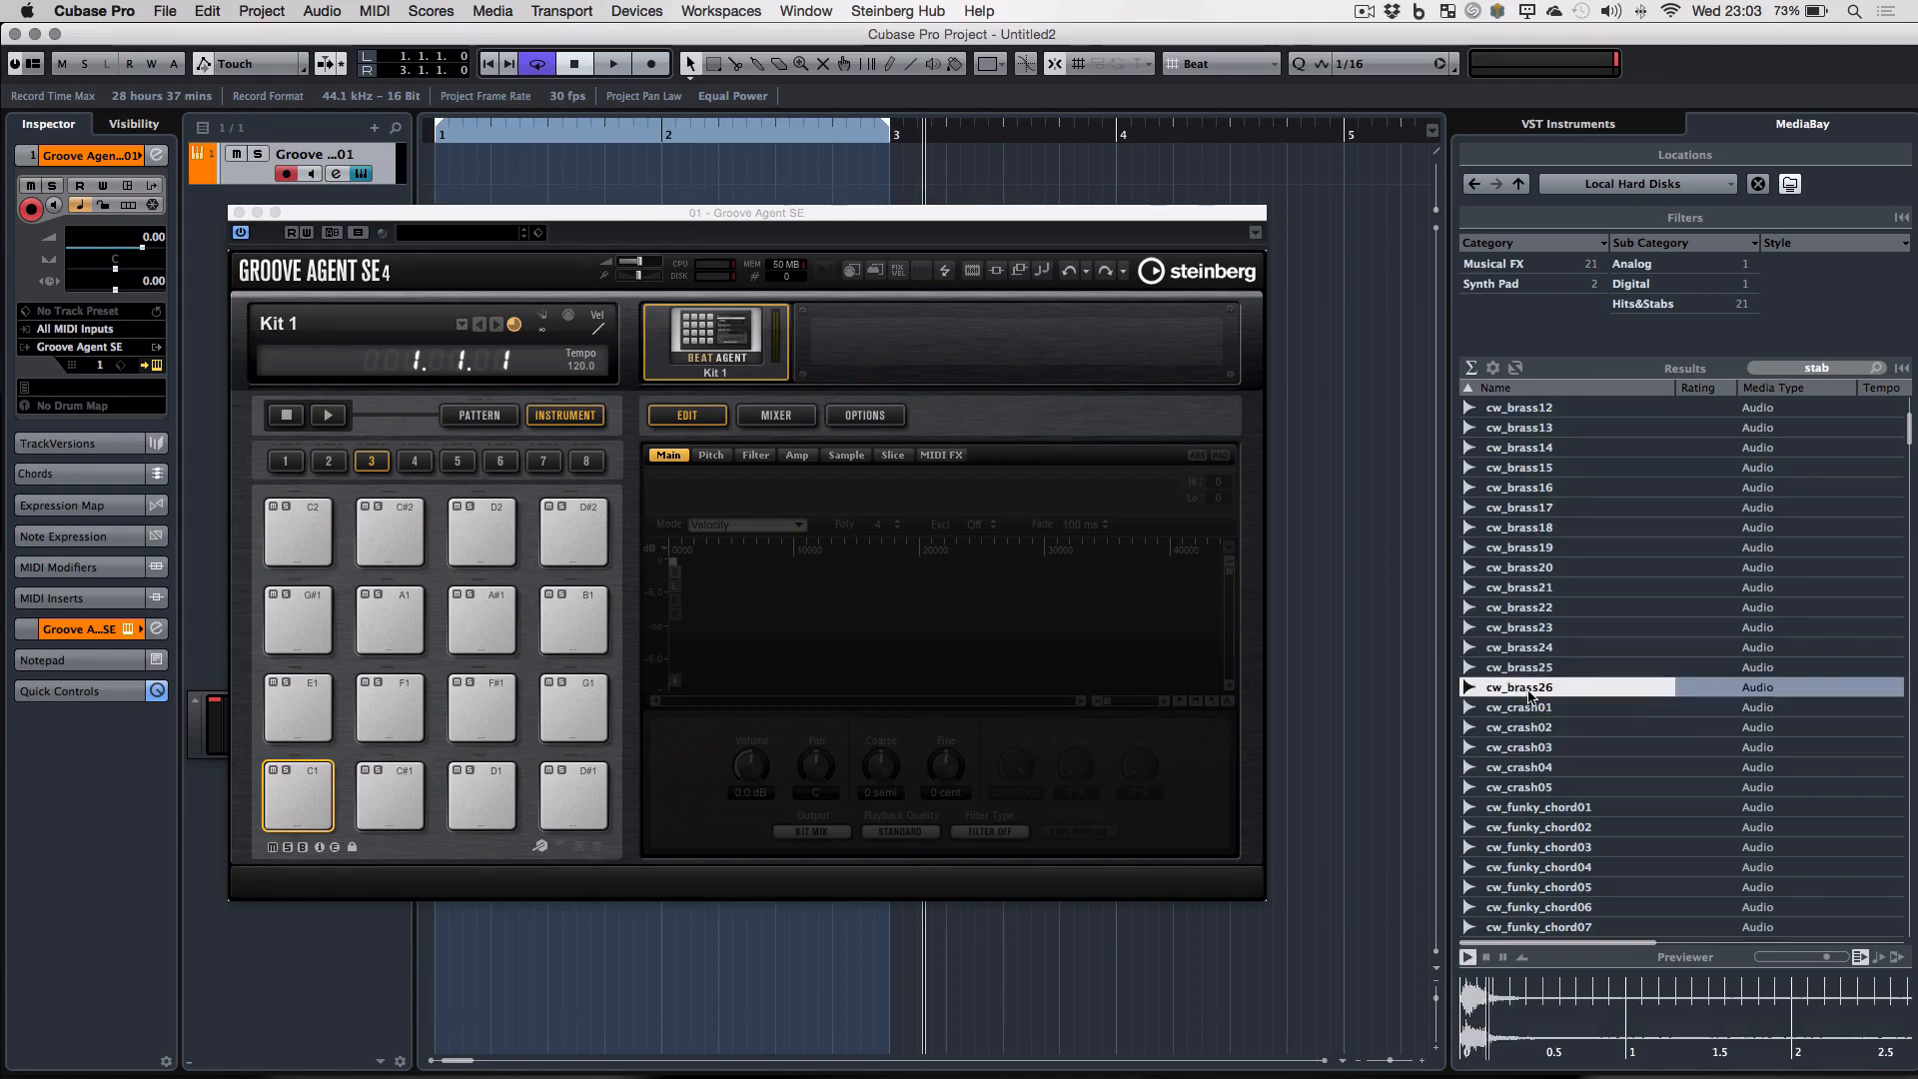
key(Up)
key(Up)
key(Up)
key(Up)
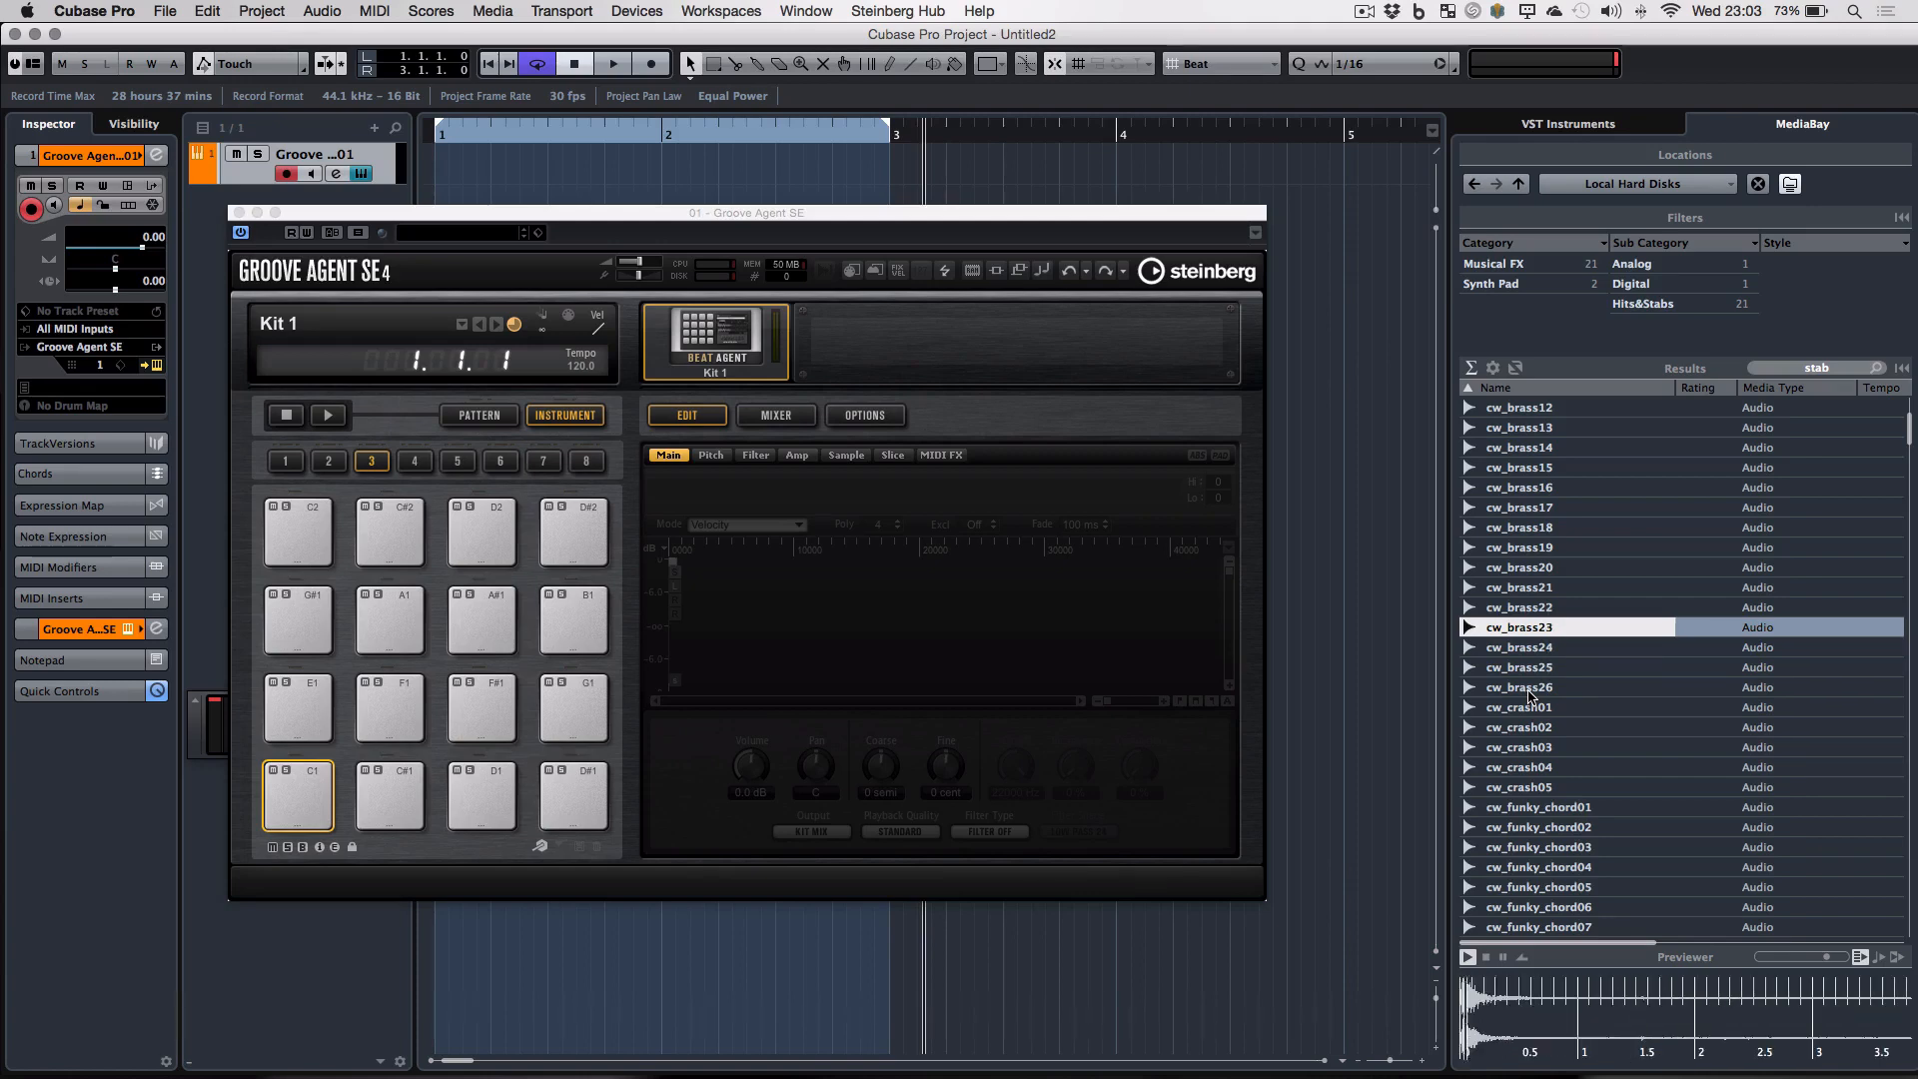
key(Up)
key(Up)
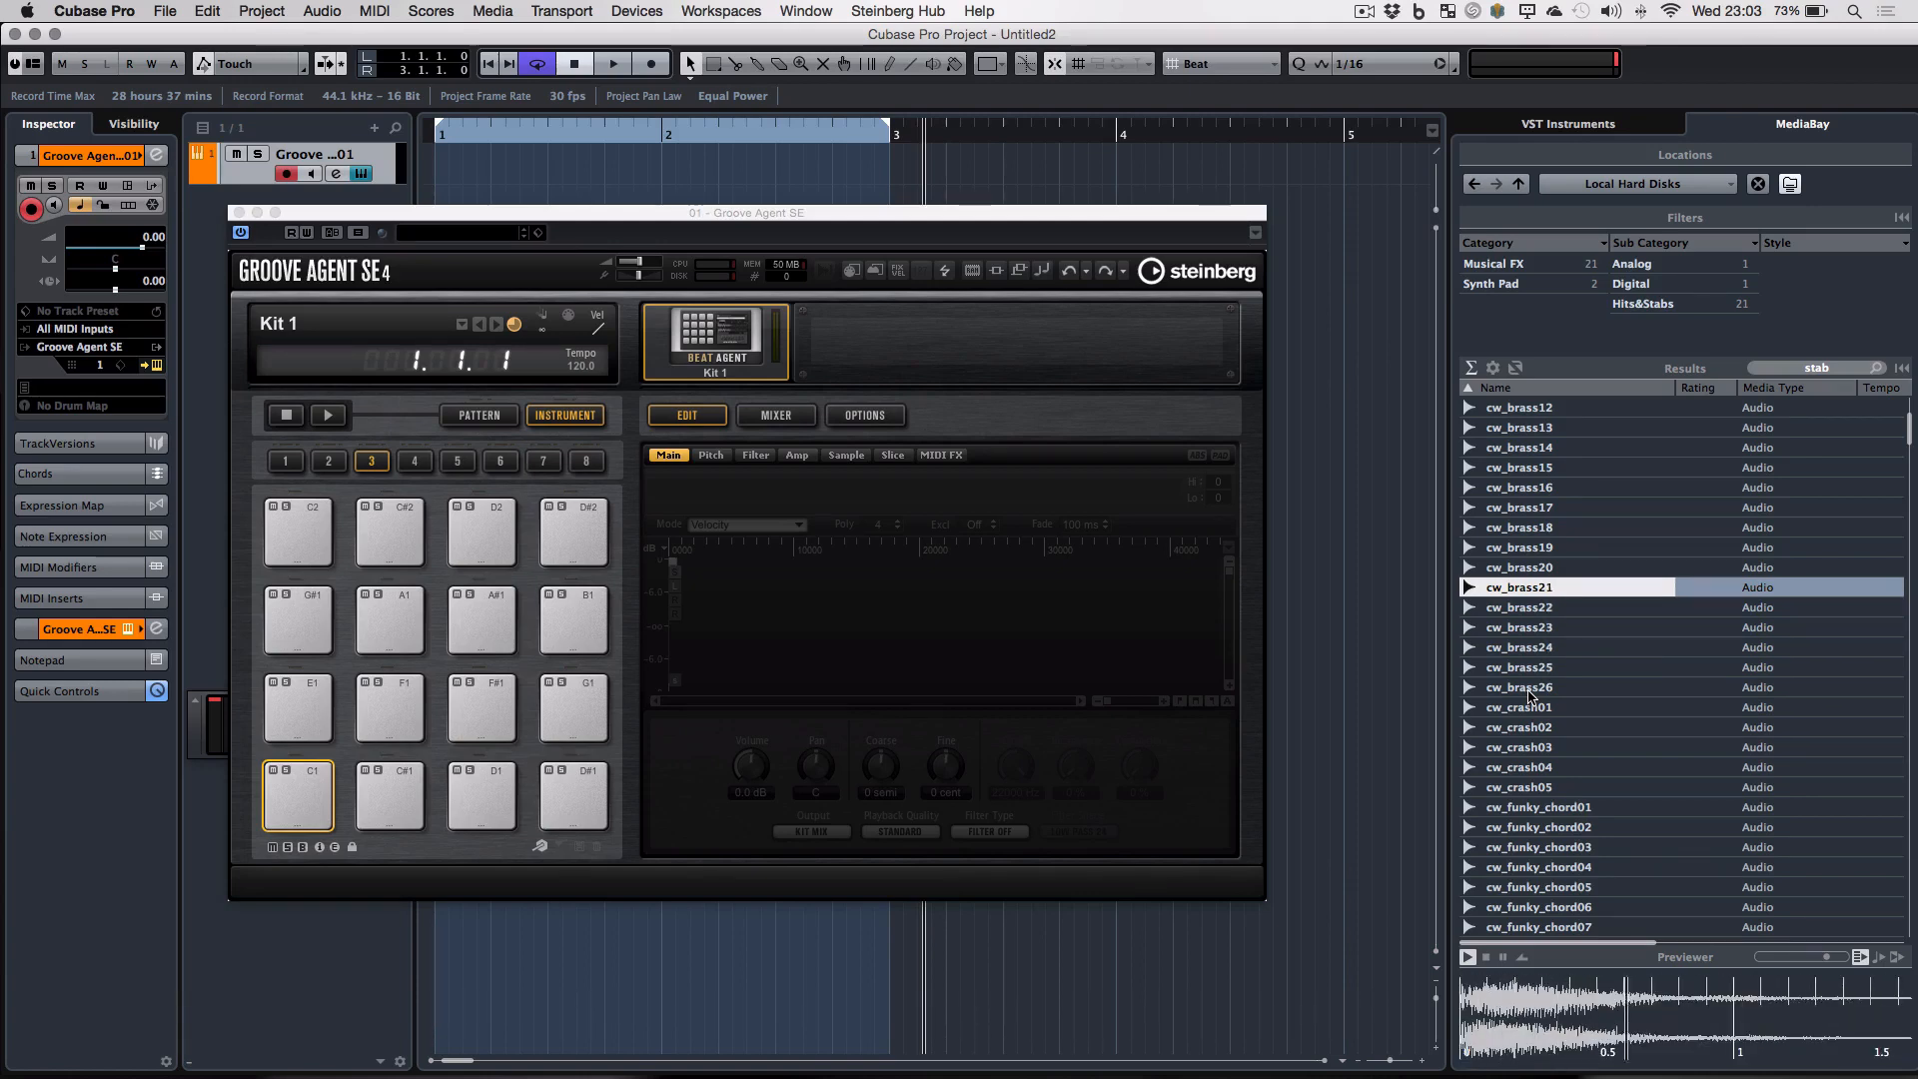
key(Up)
key(XF86AudioRaiseVolume)
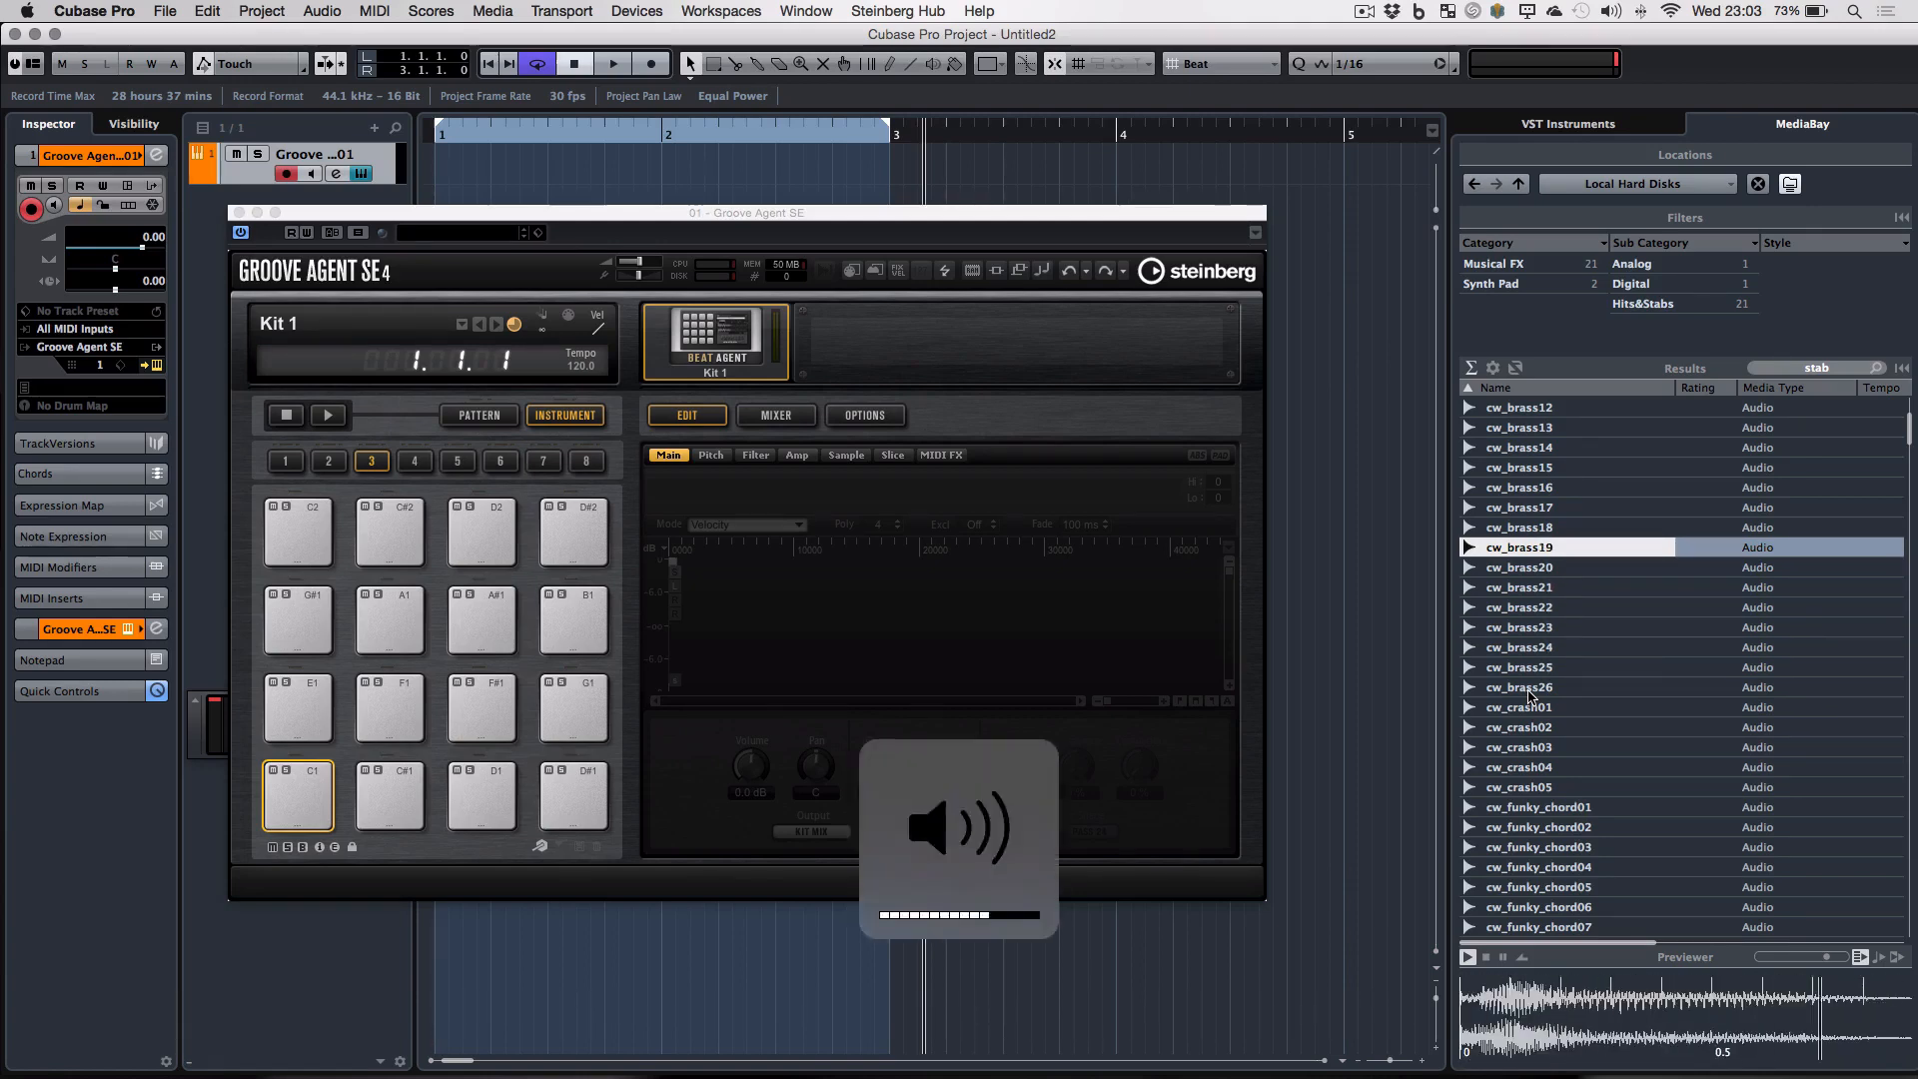
key(Up)
key(Up)
key(Up)
key(Up)
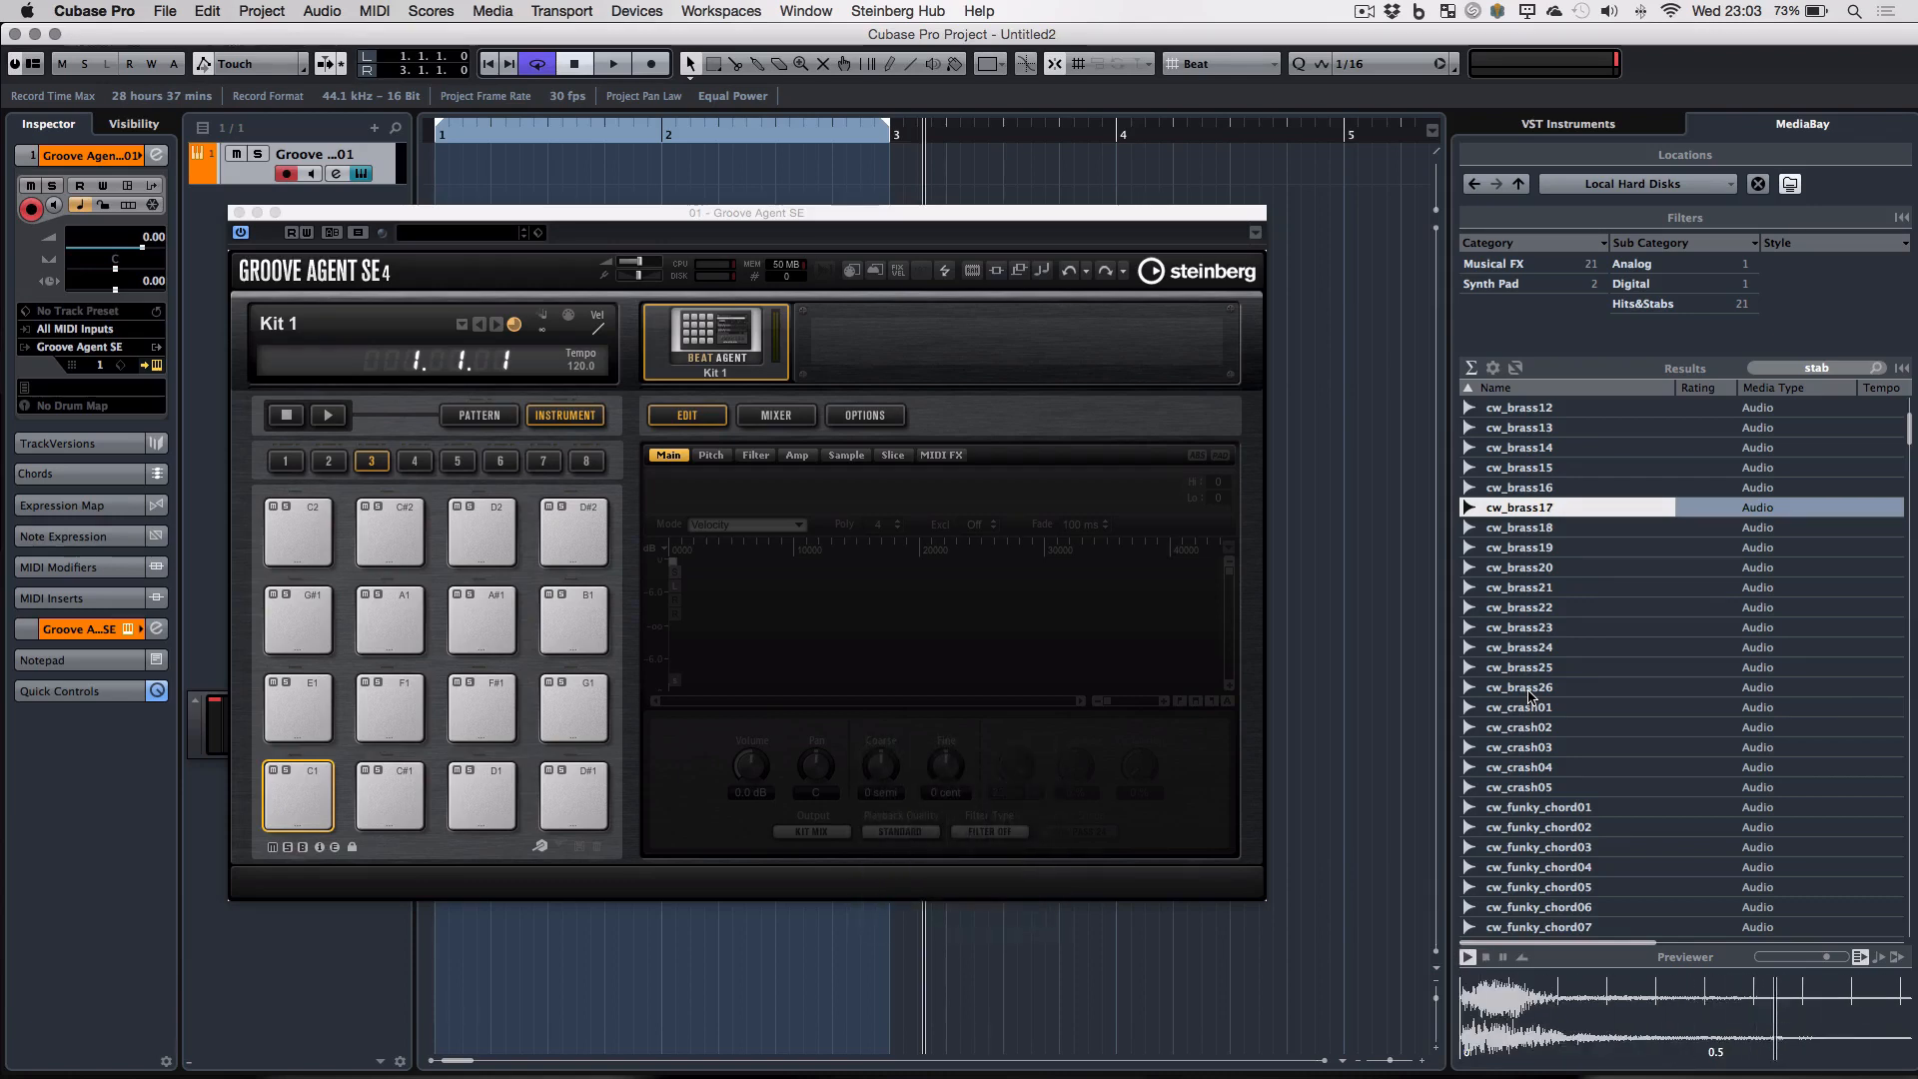
scroll(1599, 679, up, 10)
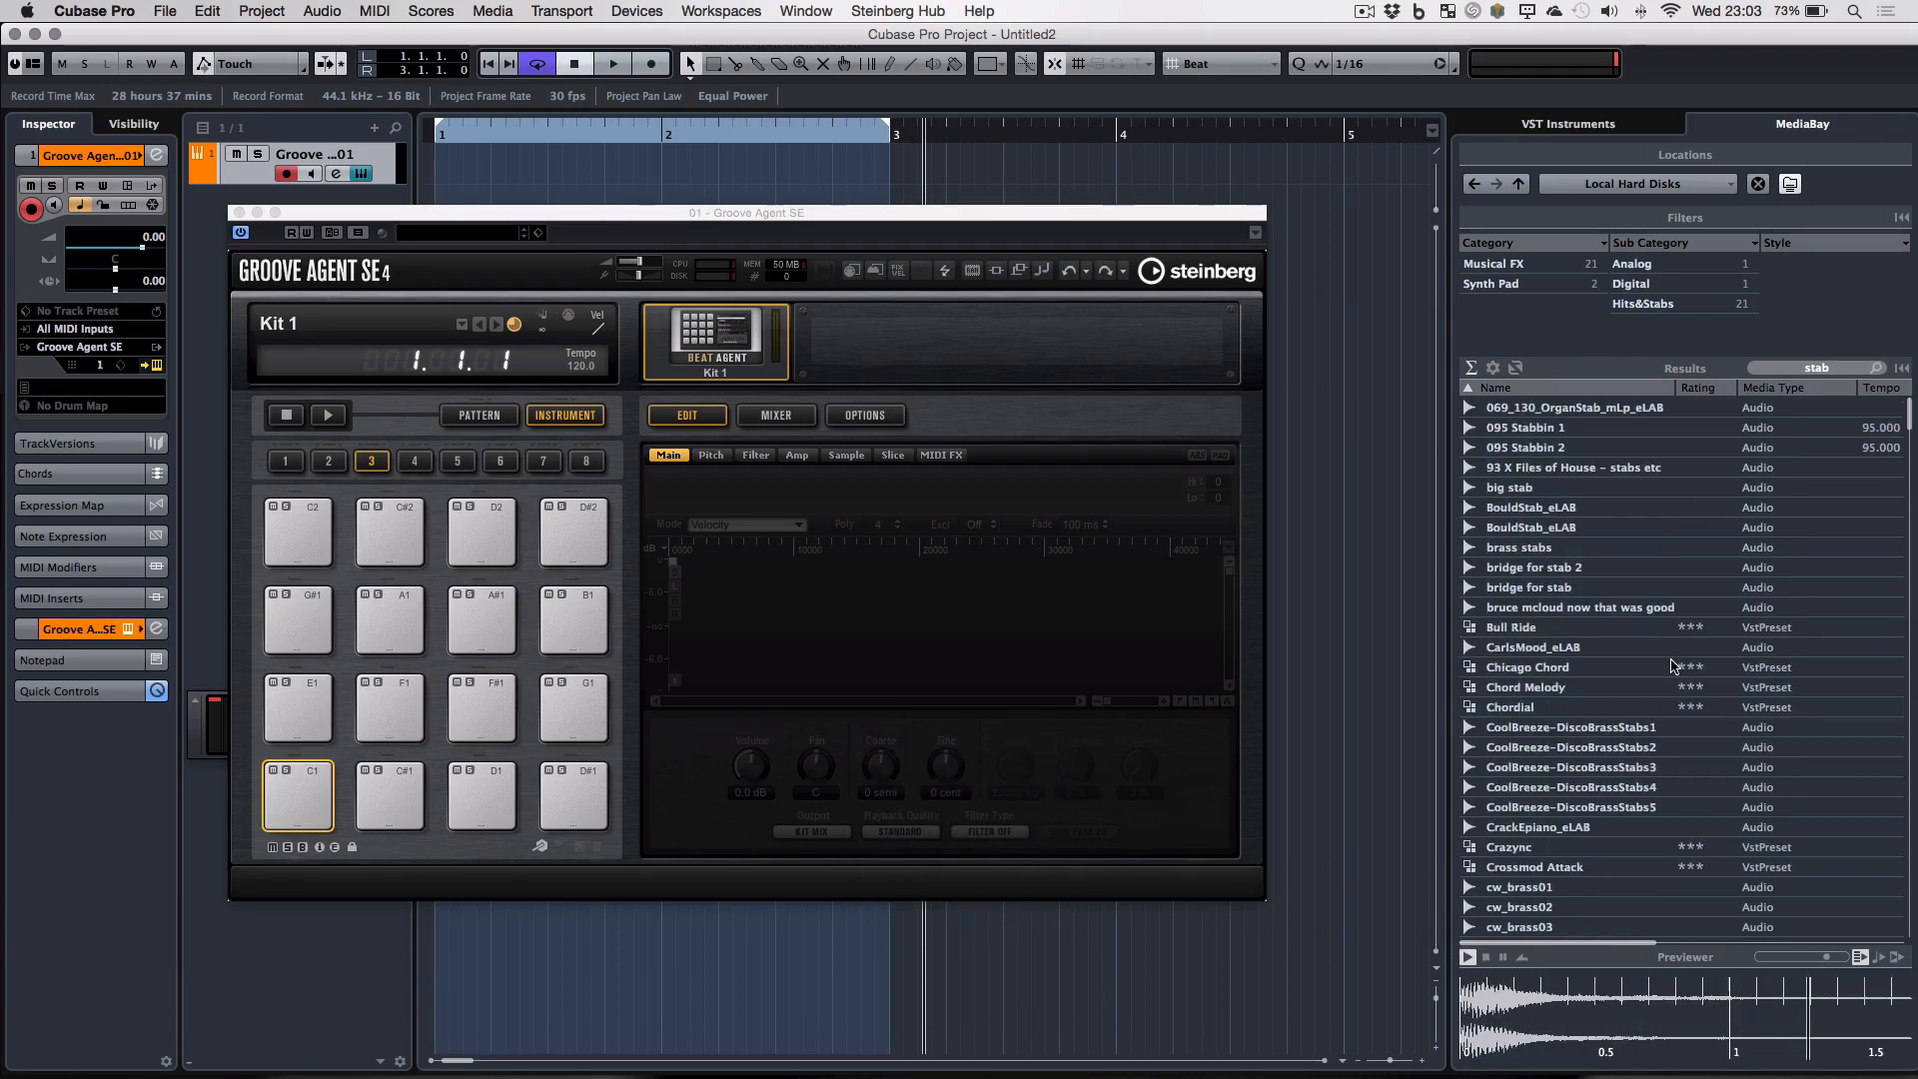
scroll(1674, 666, down, 5)
key(Up)
key(Up)
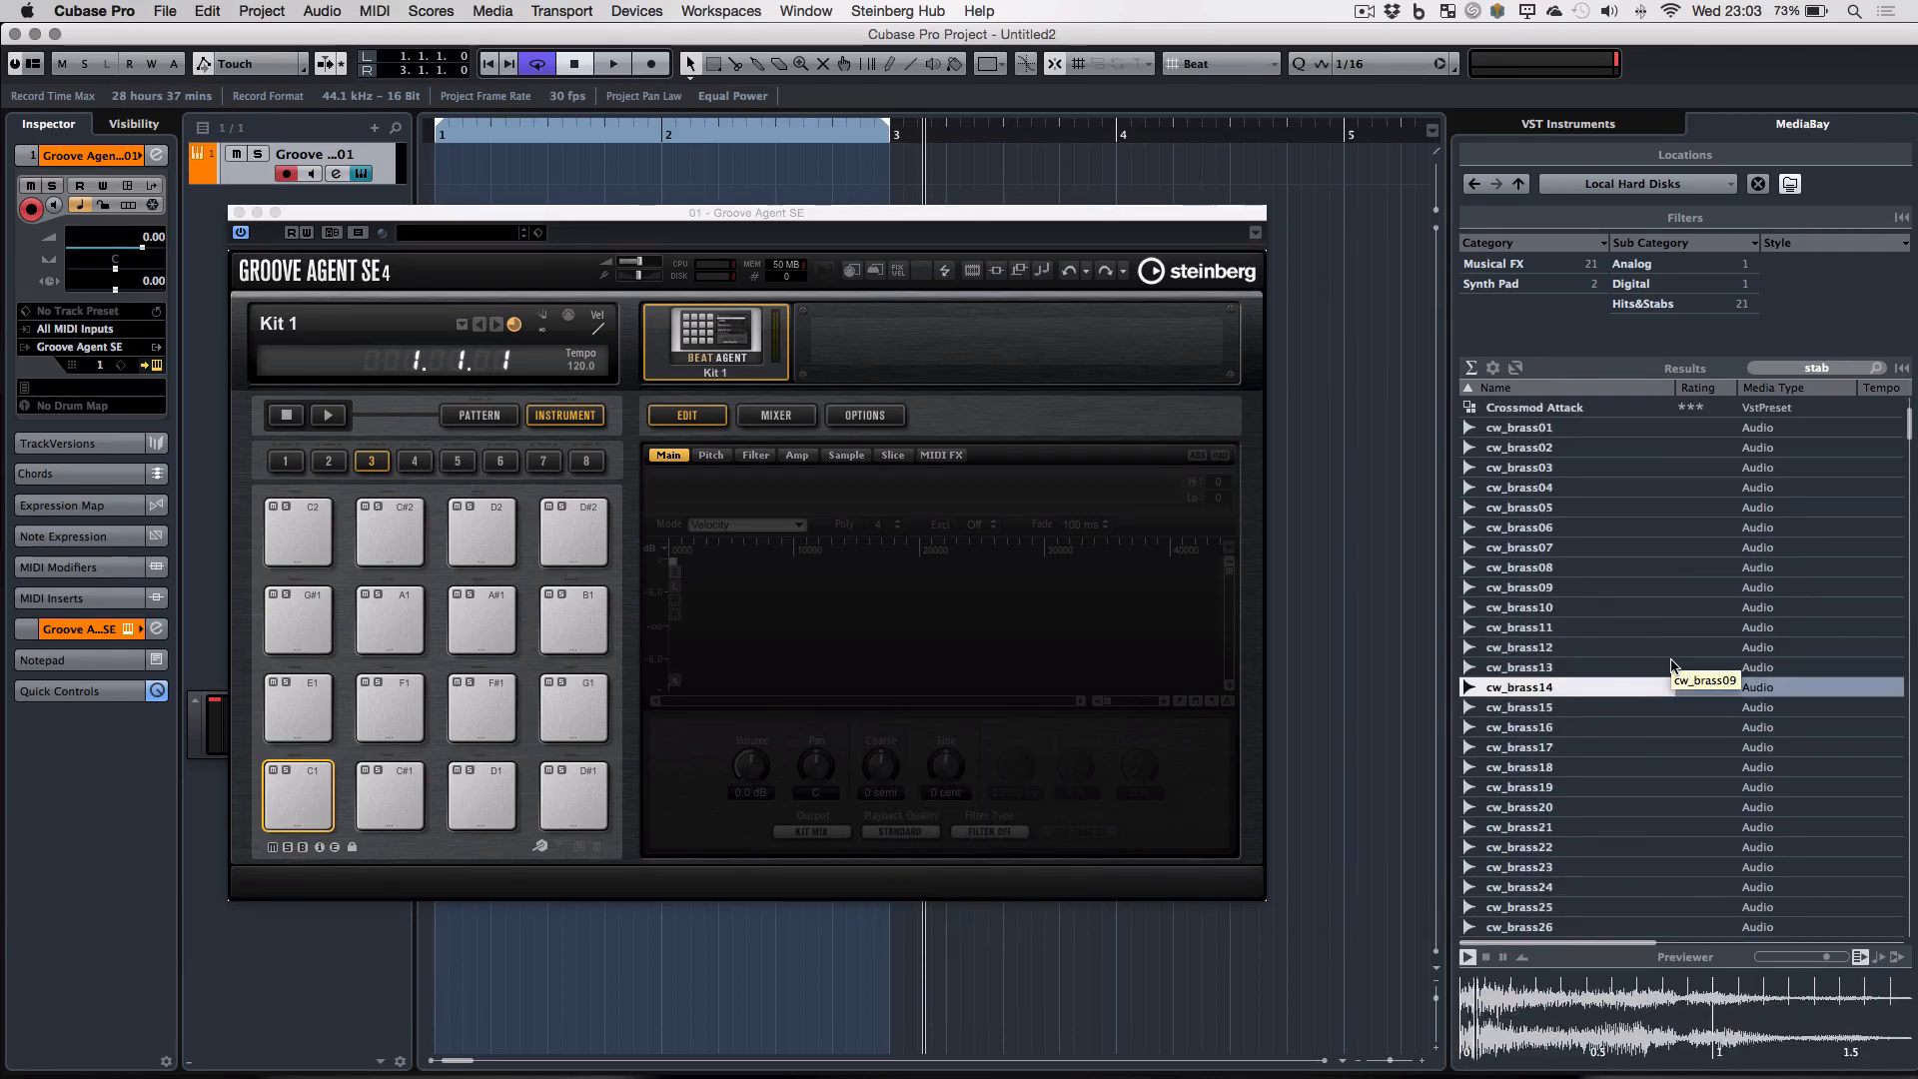
scroll(1674, 666, up, 7)
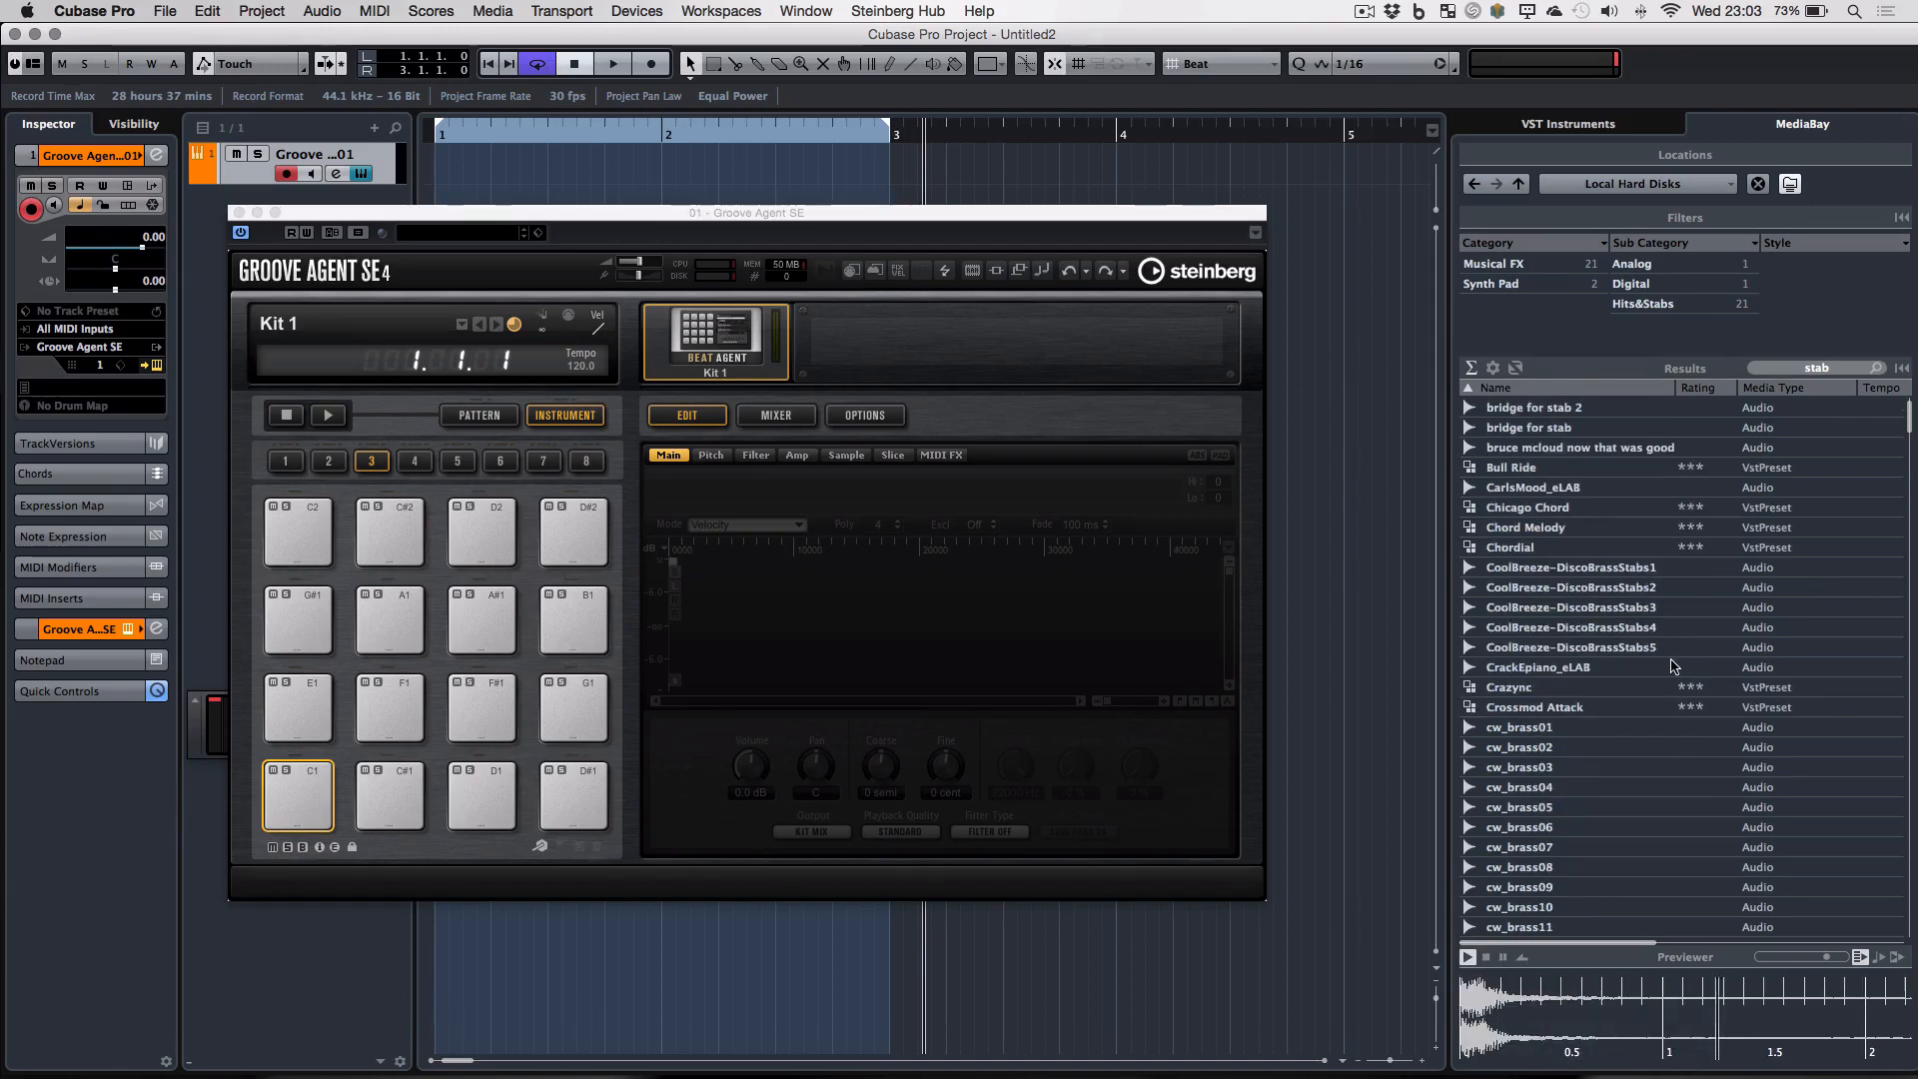
scroll(1675, 666, down, 5)
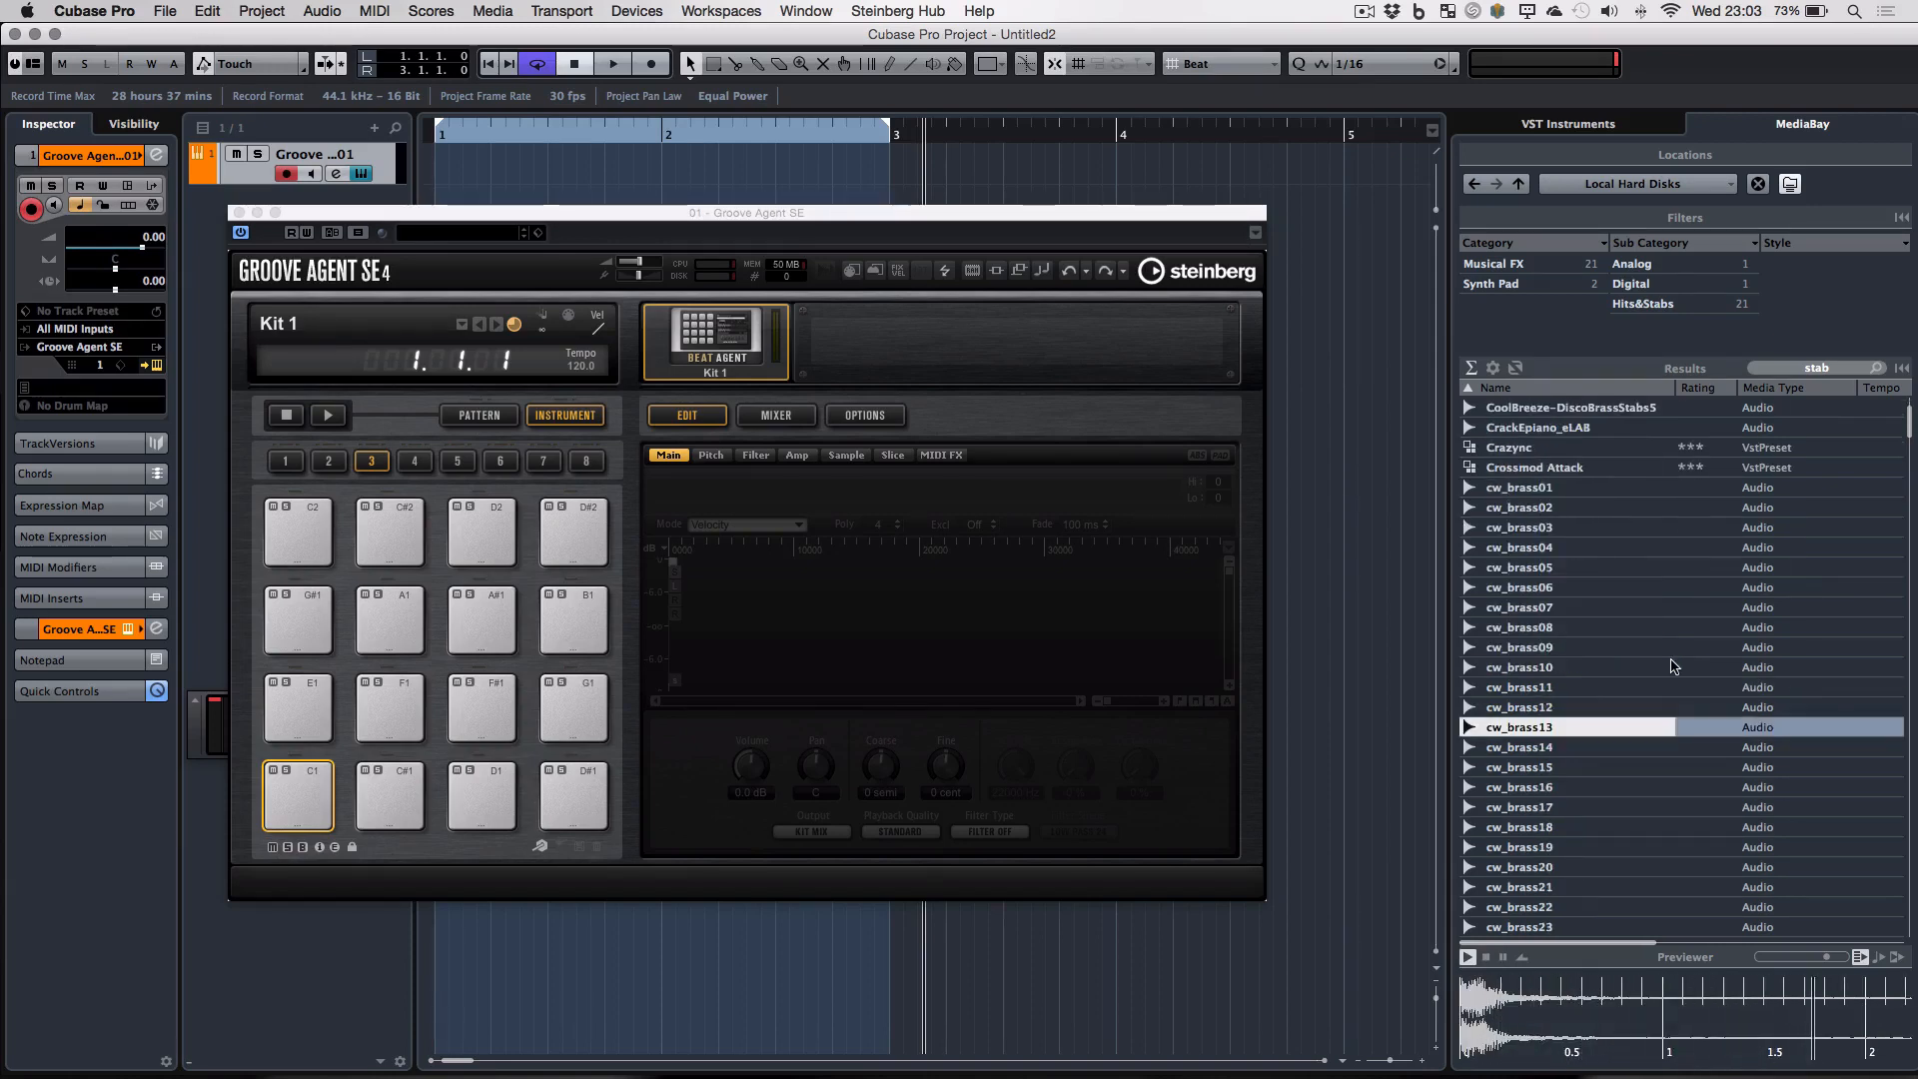
- Load the CrackEpiano_eLAB sample from the search results onto Groove Agent's C1 pad and trigger the pad
click(1516, 429)
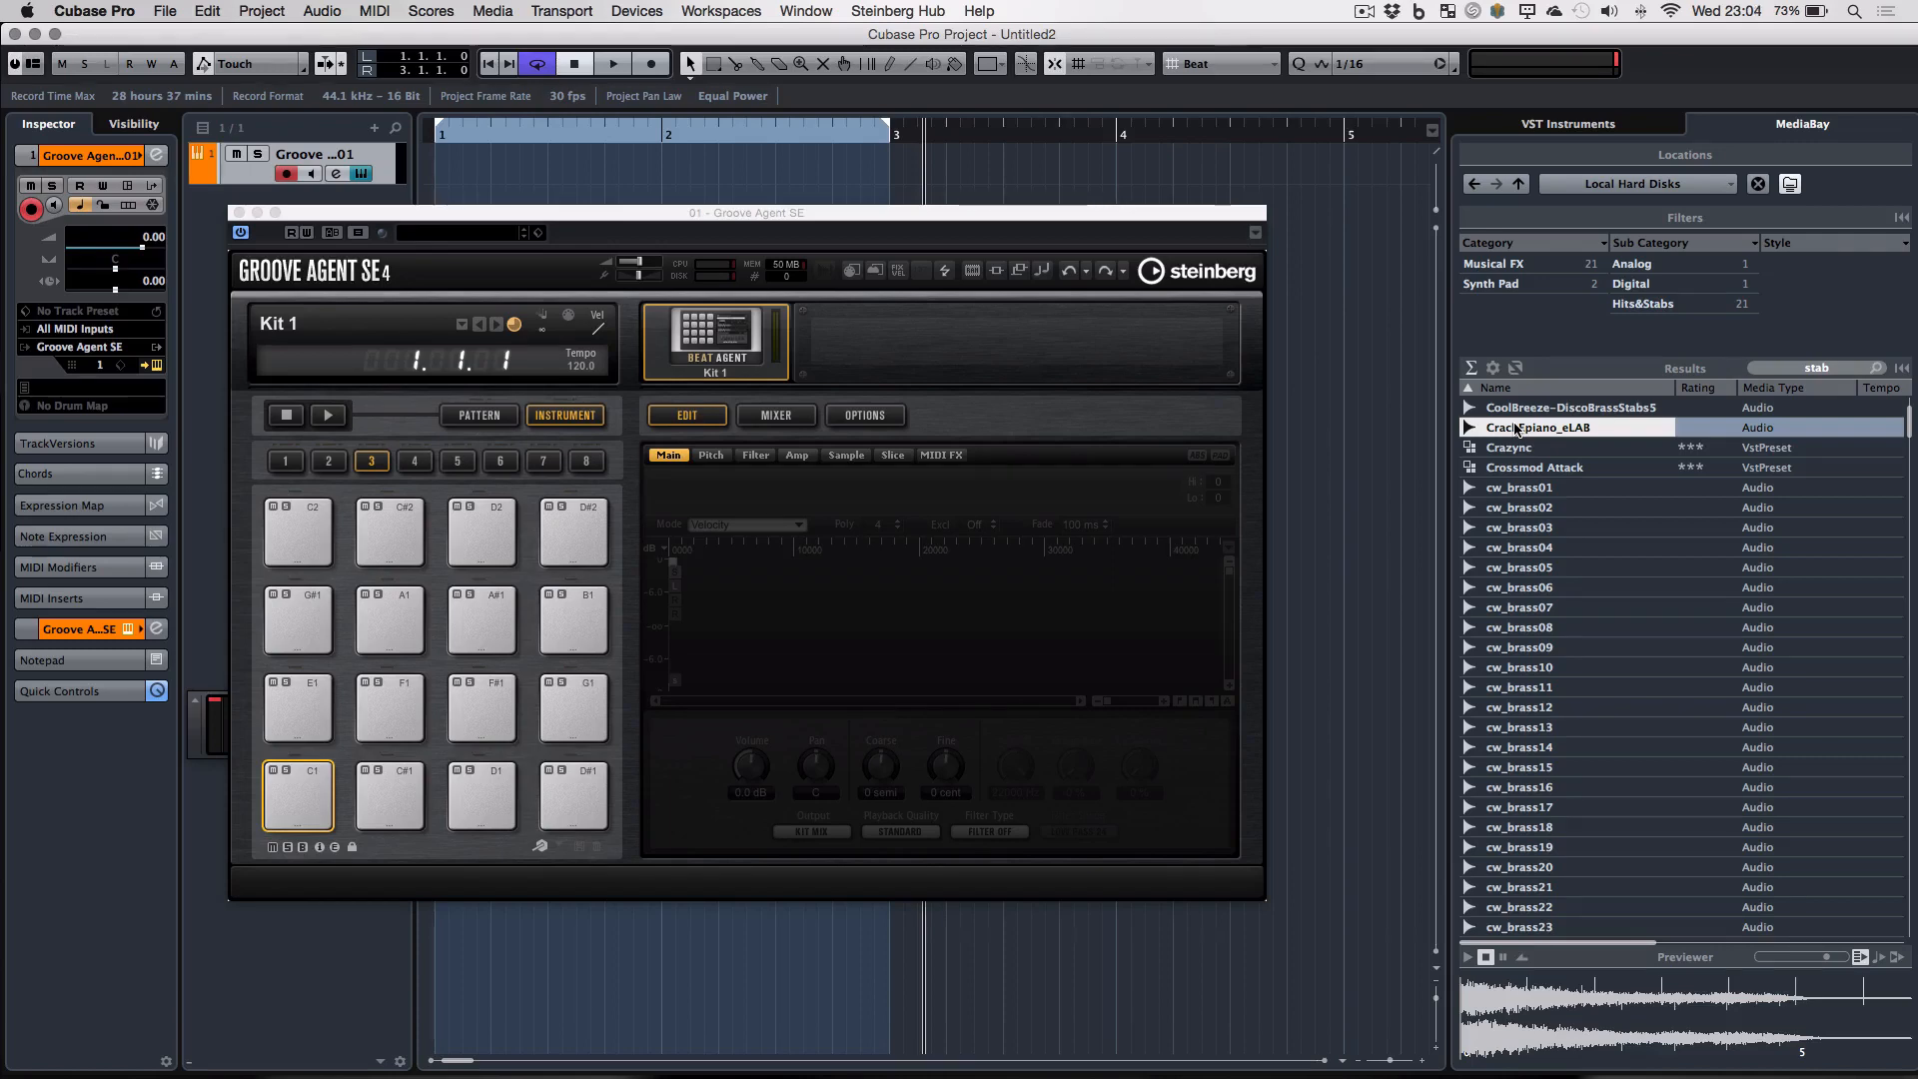
drag(1517, 430, 296, 794)
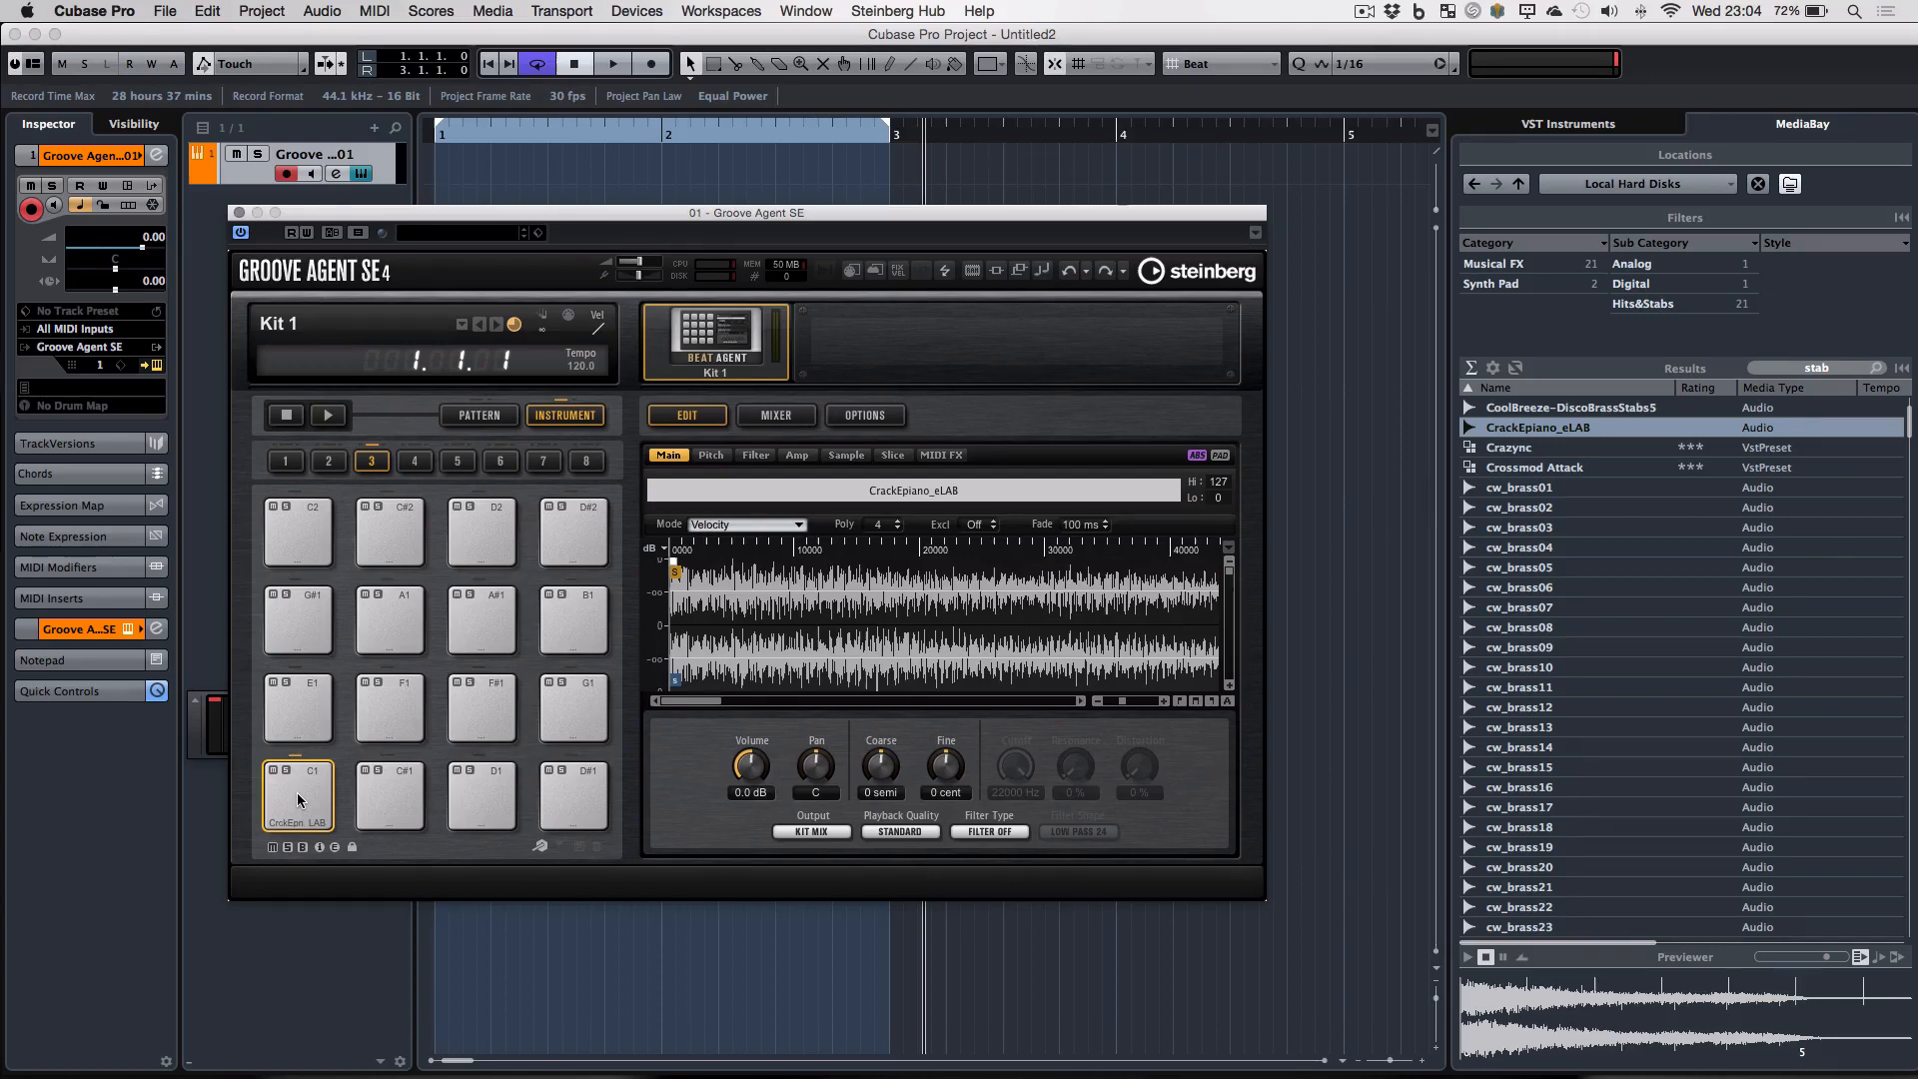
click(297, 794)
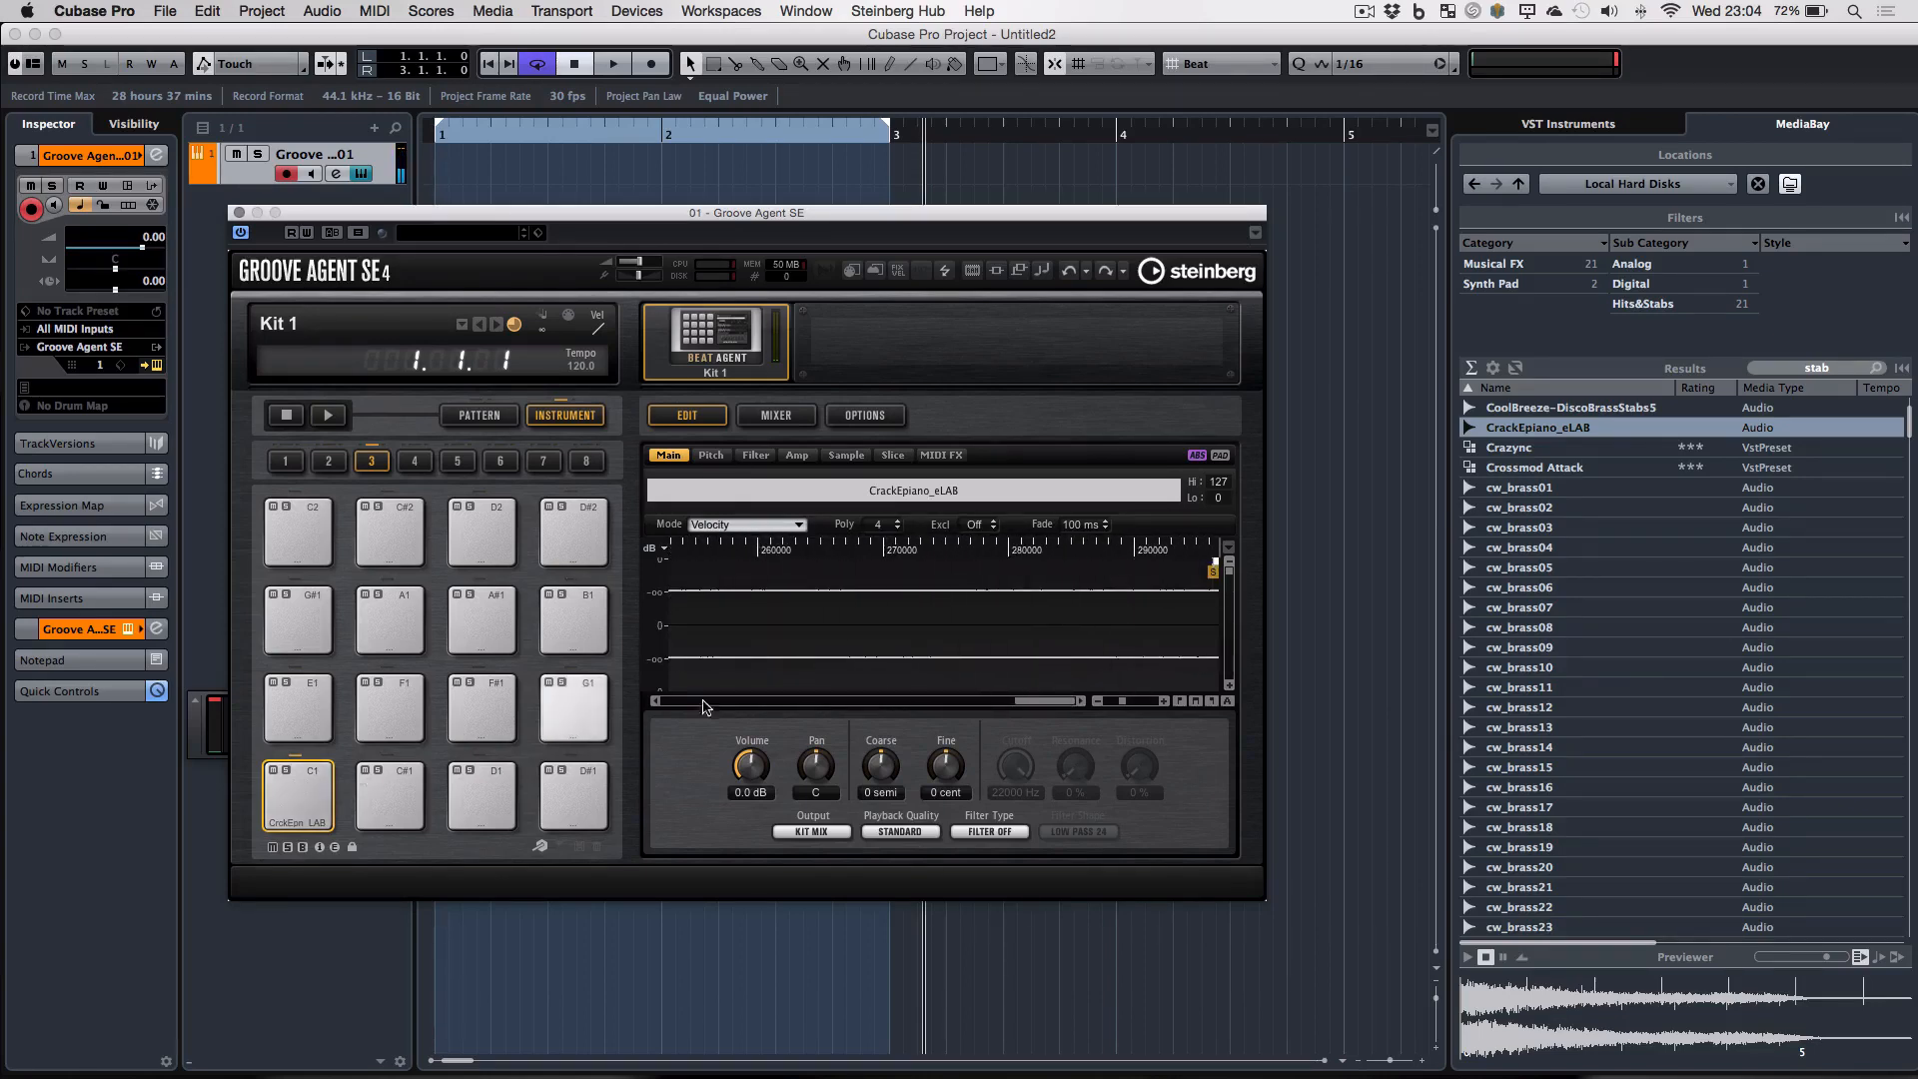
- Set the sample playback mode of the C1 pad to No Loop
click(847, 456)
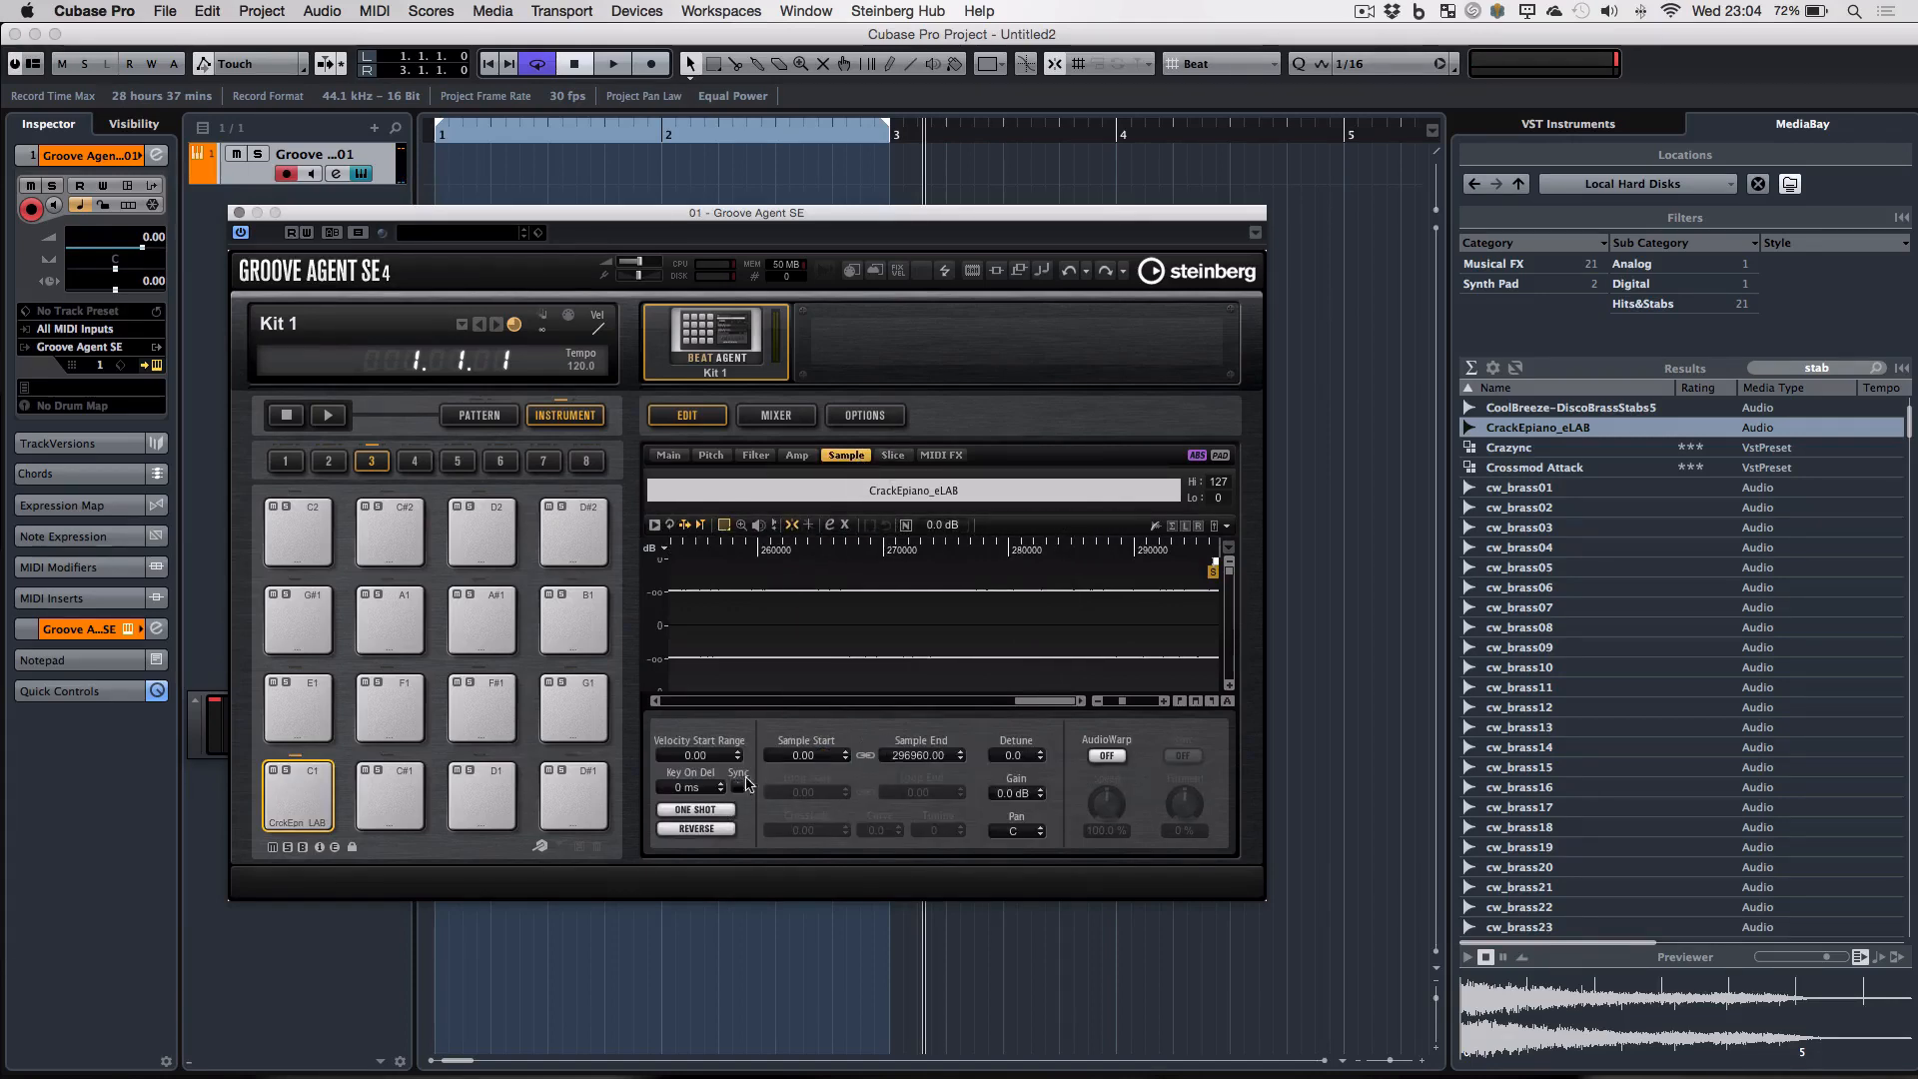
click(724, 810)
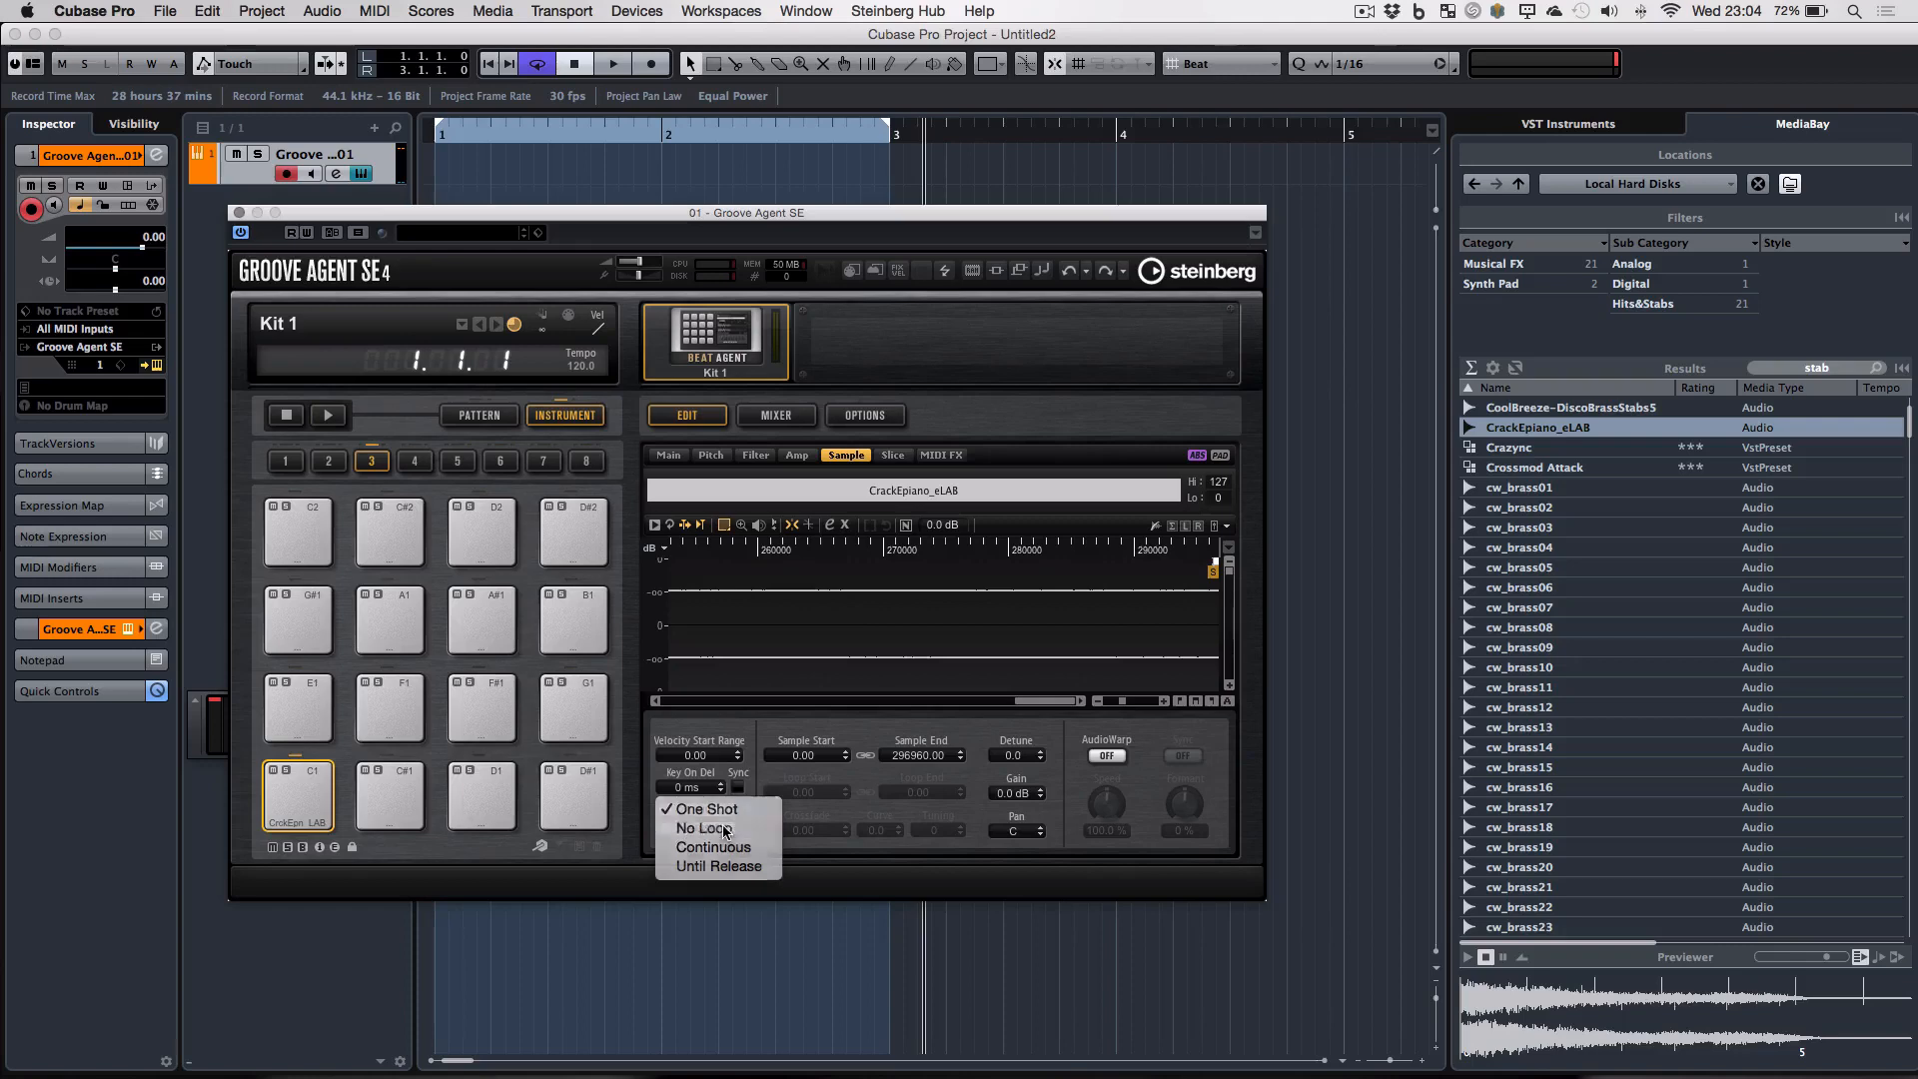
click(726, 830)
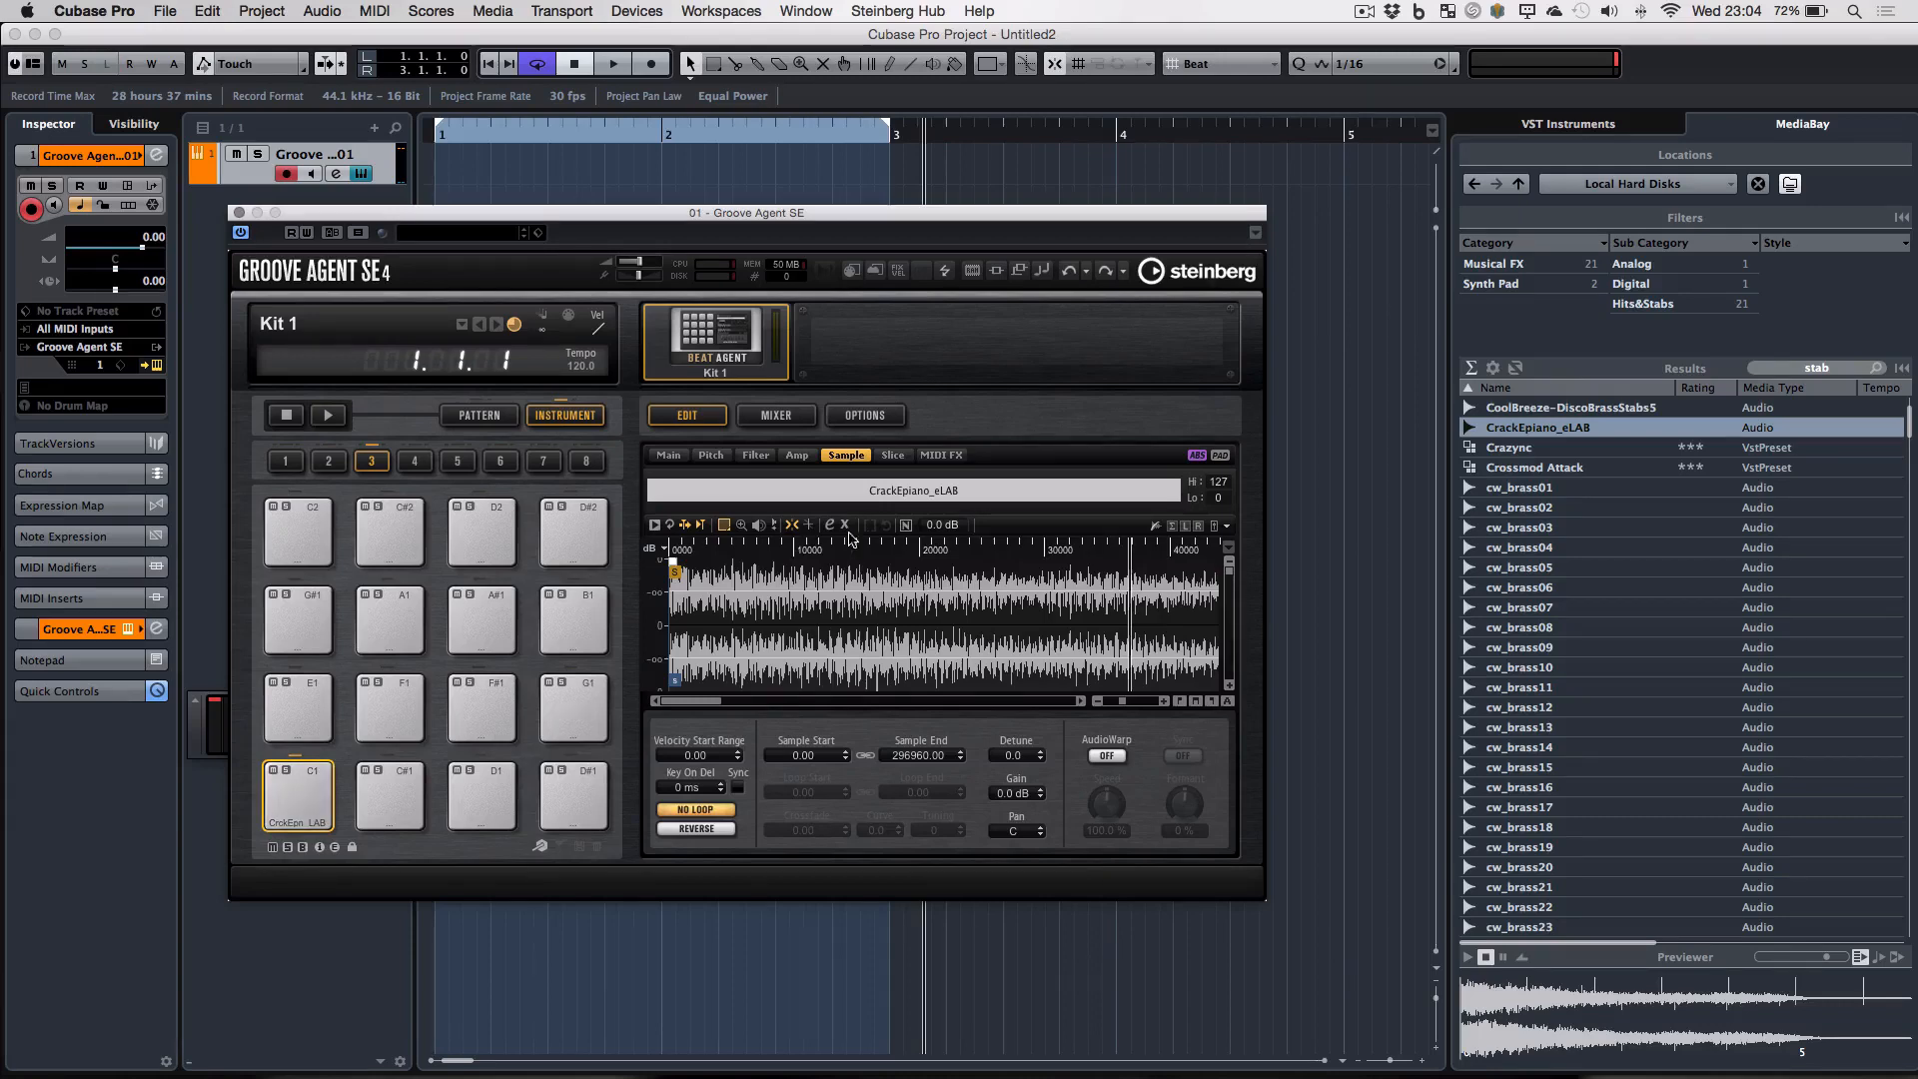
- Enable the key range in the C1 pad's pitch settings, with low key C-2 and high key G8
click(715, 456)
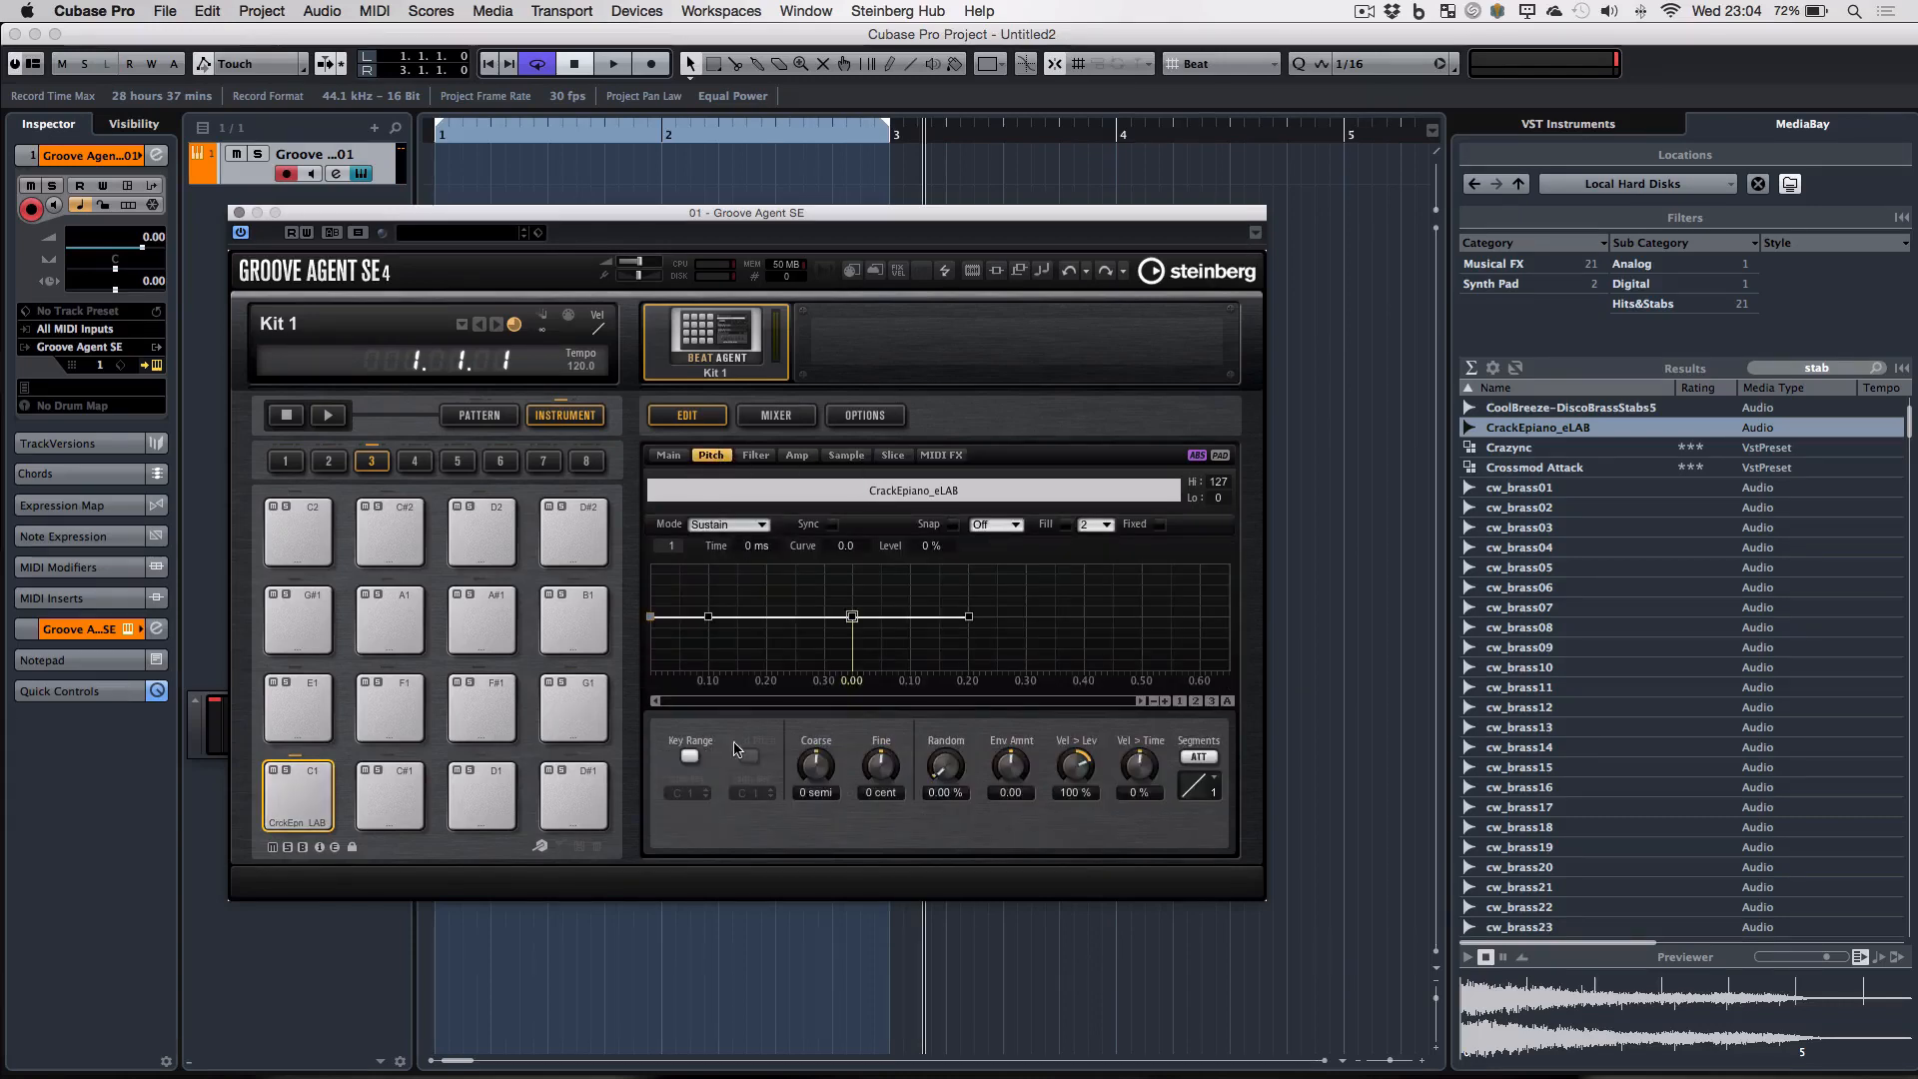
click(690, 757)
drag(697, 800, 697, 874)
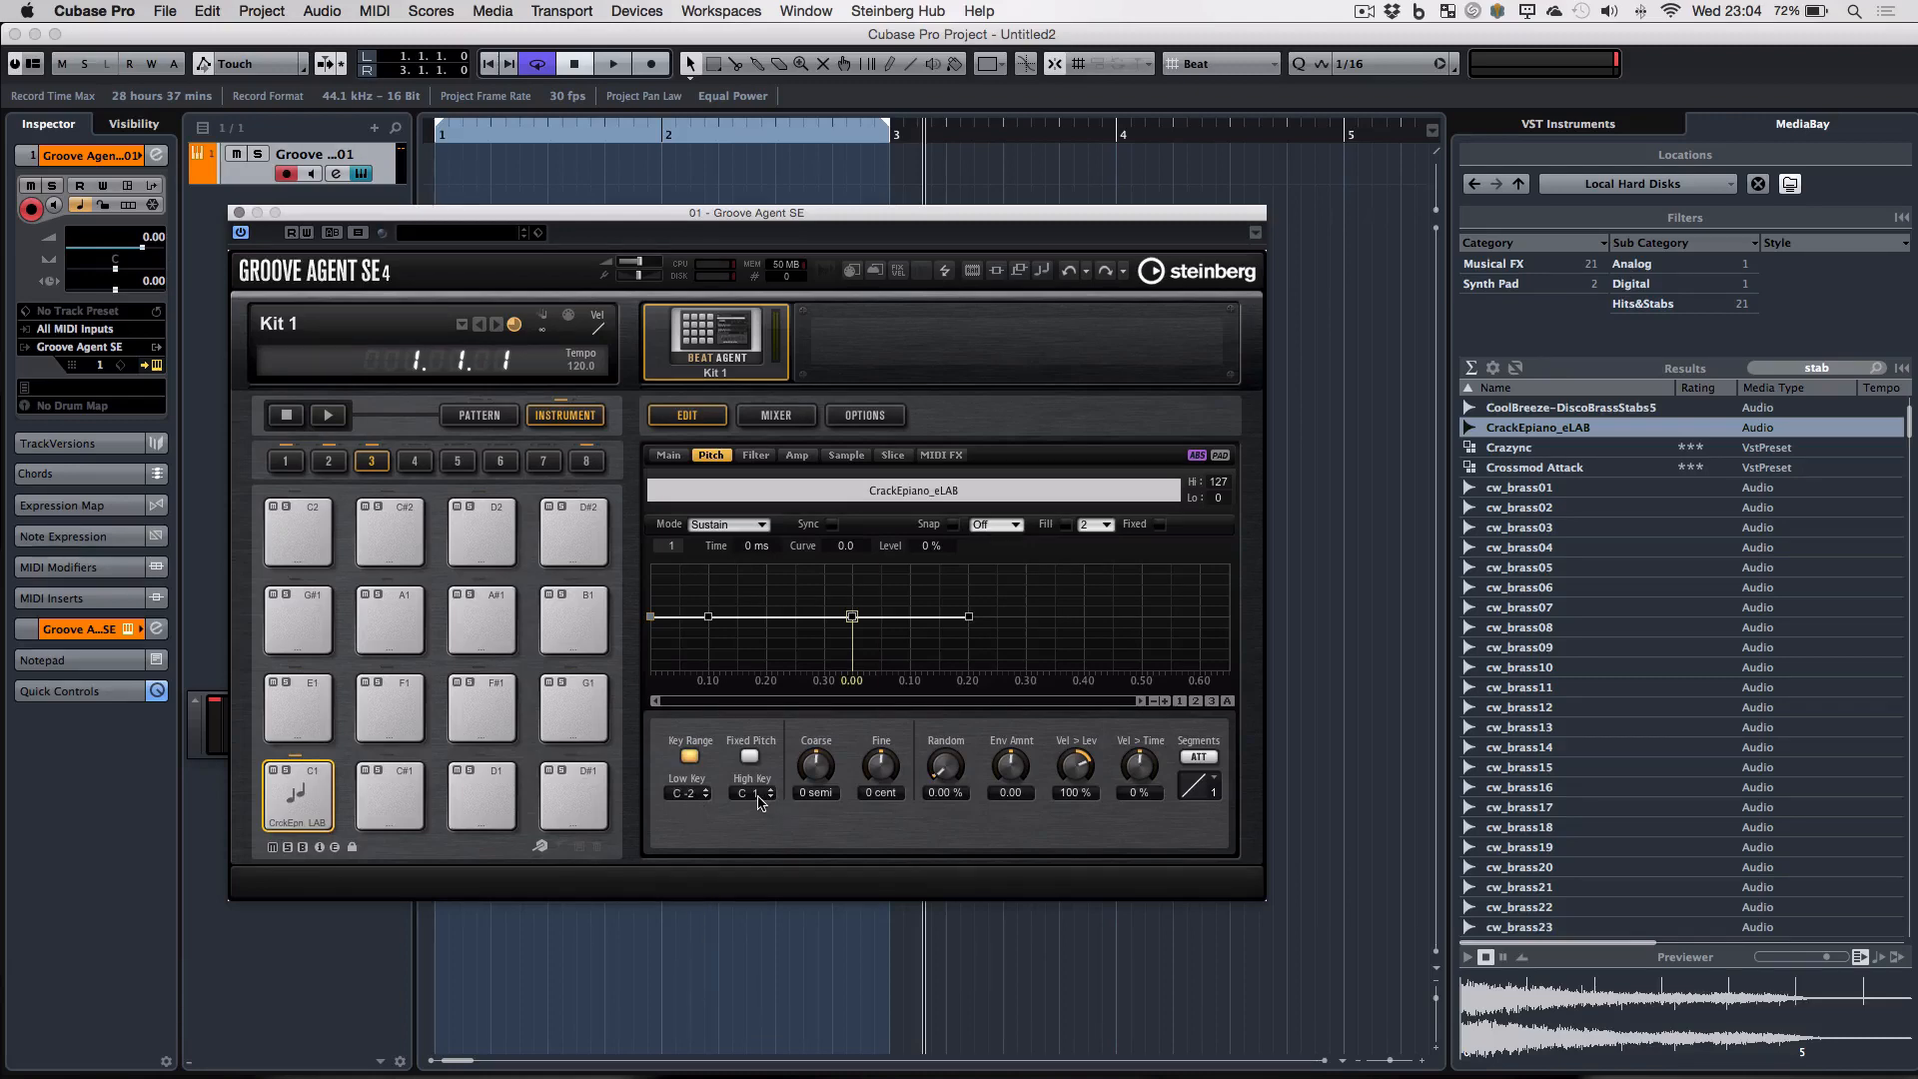
drag(760, 799, 774, 615)
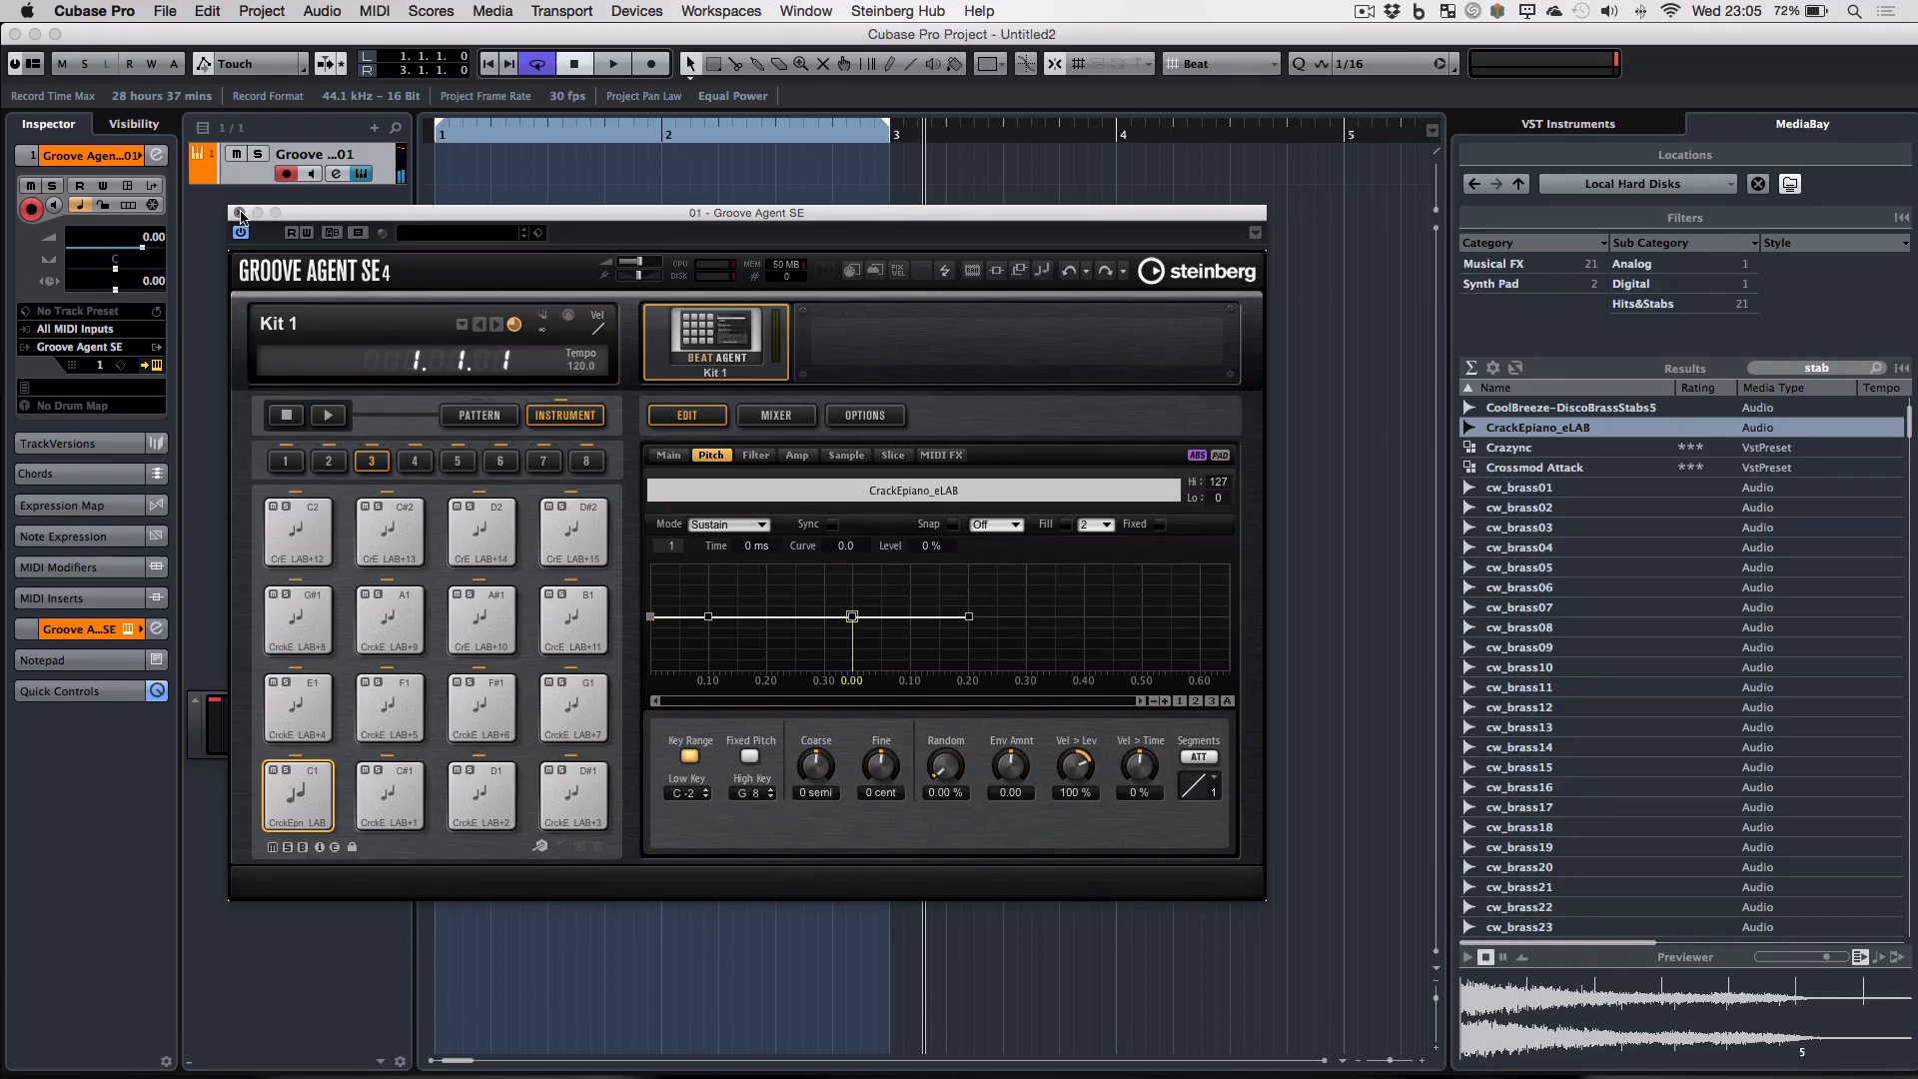
- Close the Groove Agent SE window and extend the project's cycle range to end at bar 5
key(super+w)
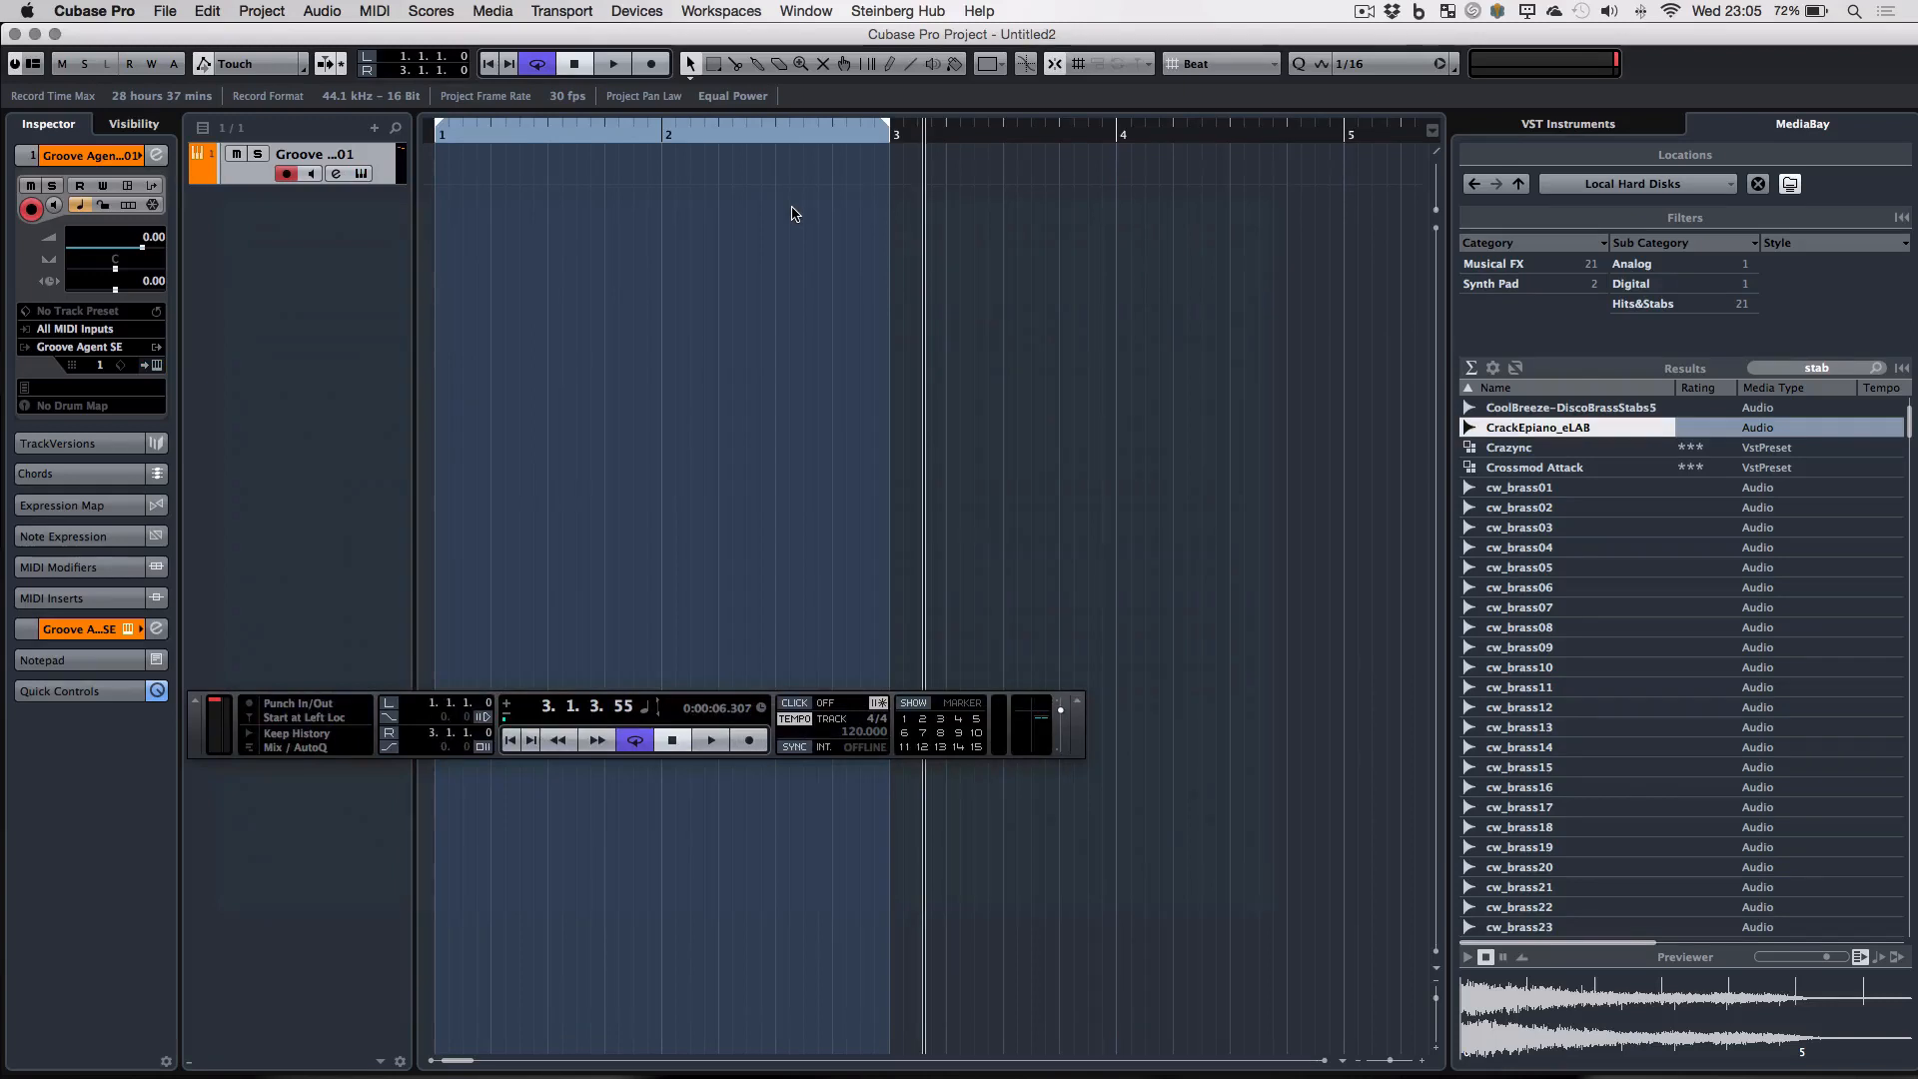
key(g)
key(g)
key(g)
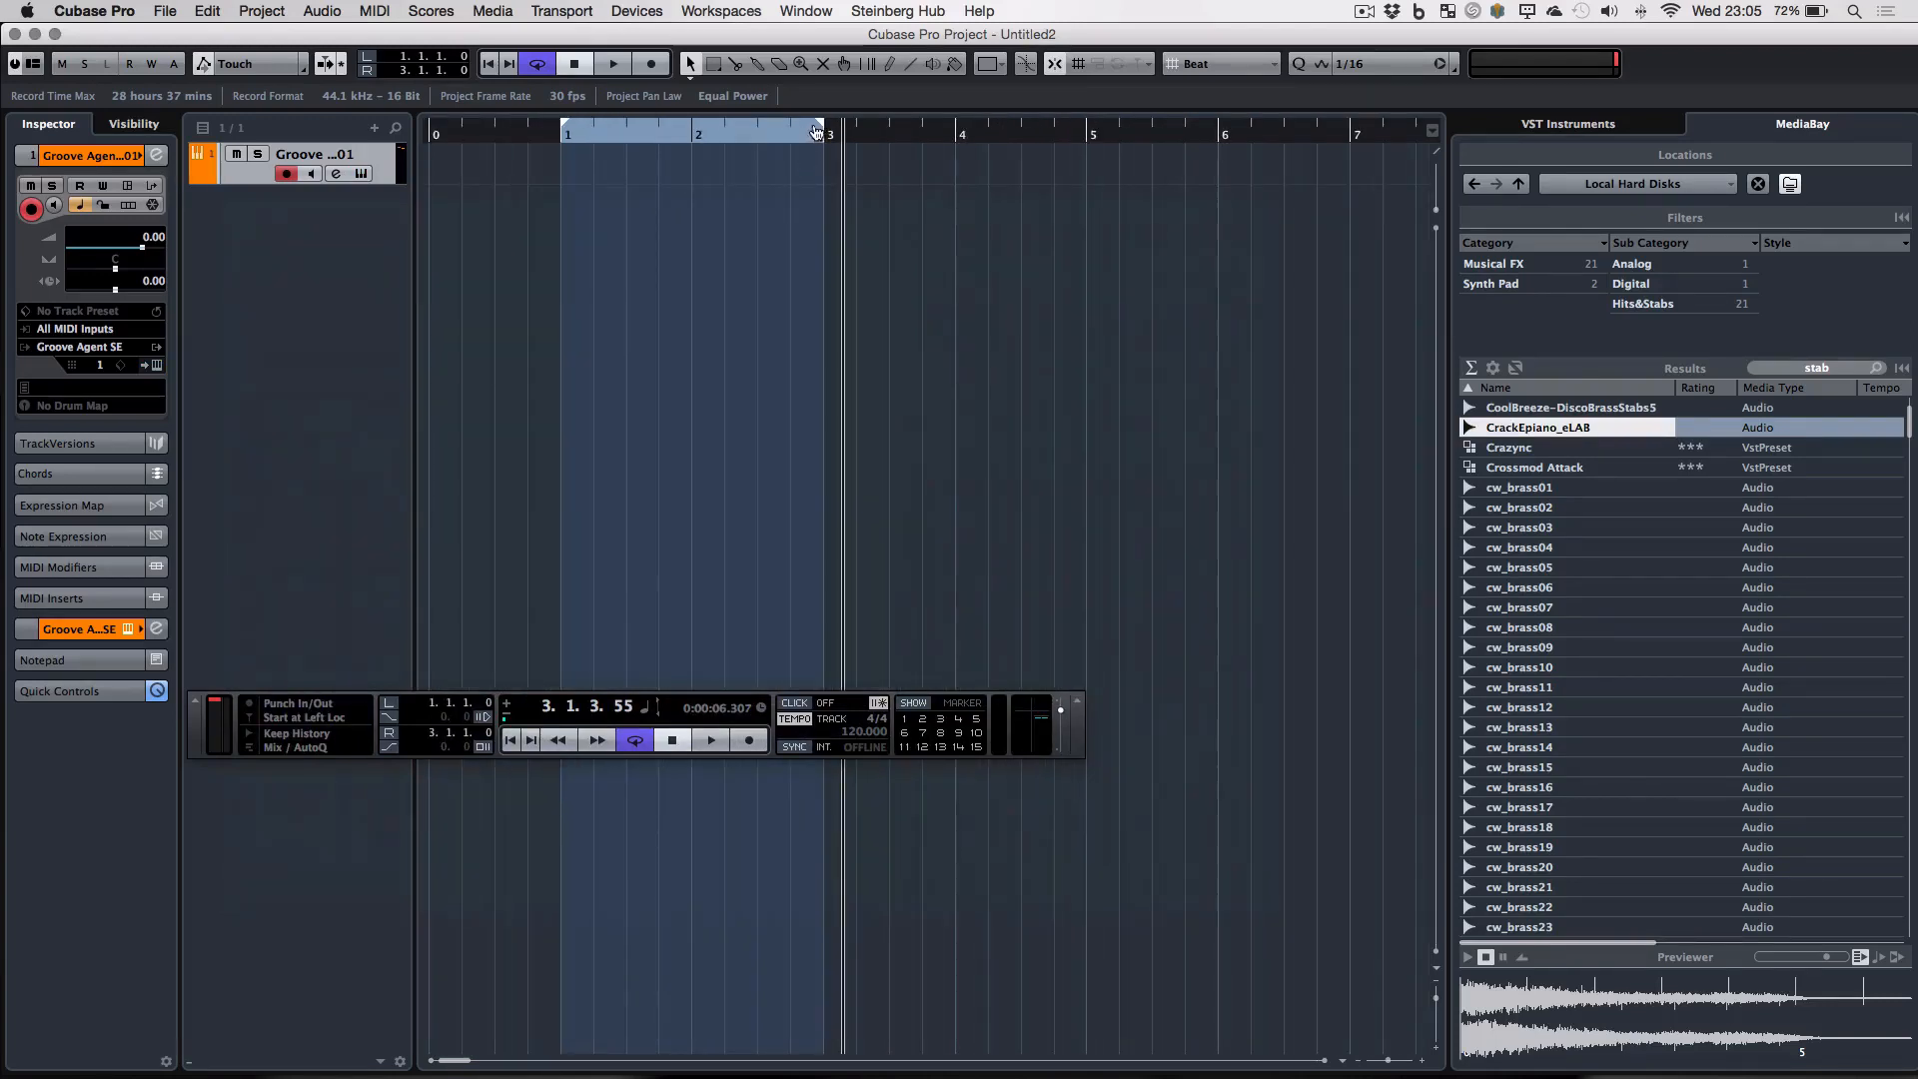
drag(818, 131, 1098, 179)
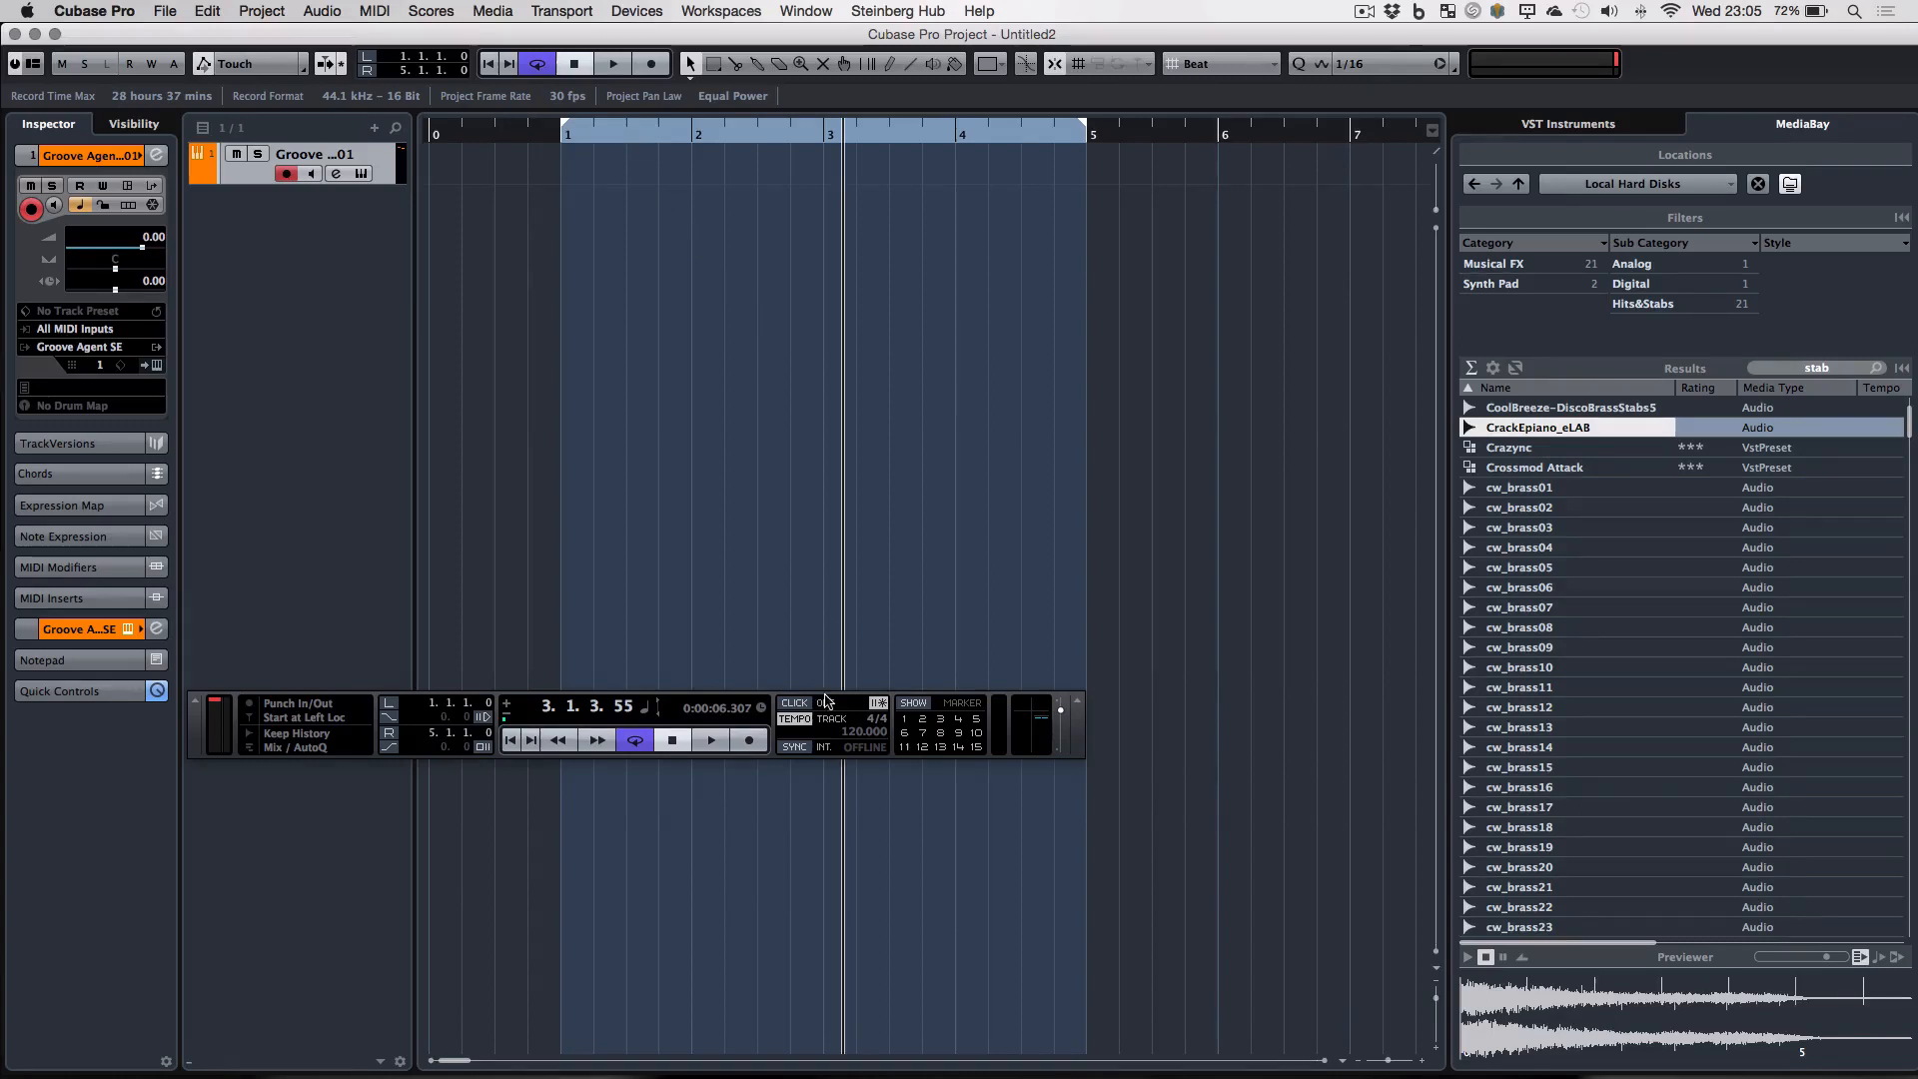
- Turn on the metronome click and record a four-bar single-note MIDI part from bar 1 on the Groove Agent SE track
click(795, 704)
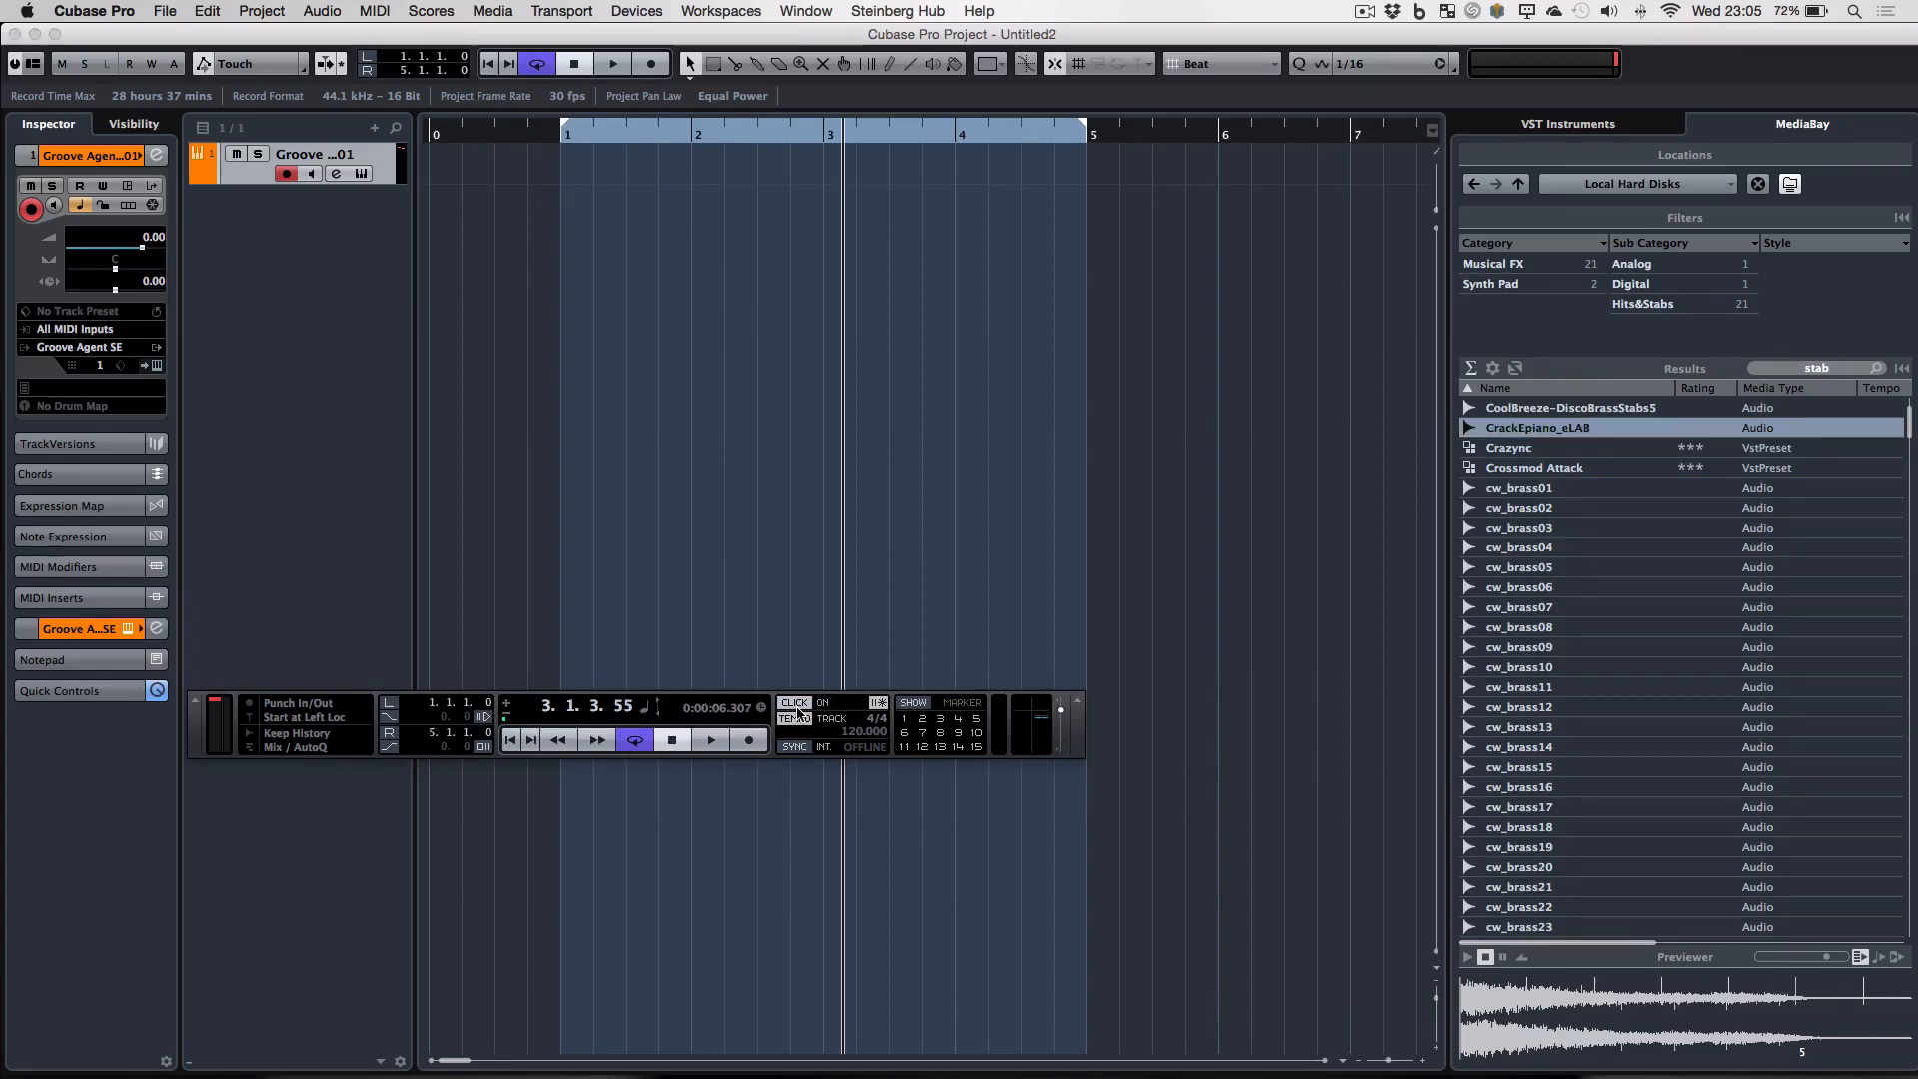
click(569, 143)
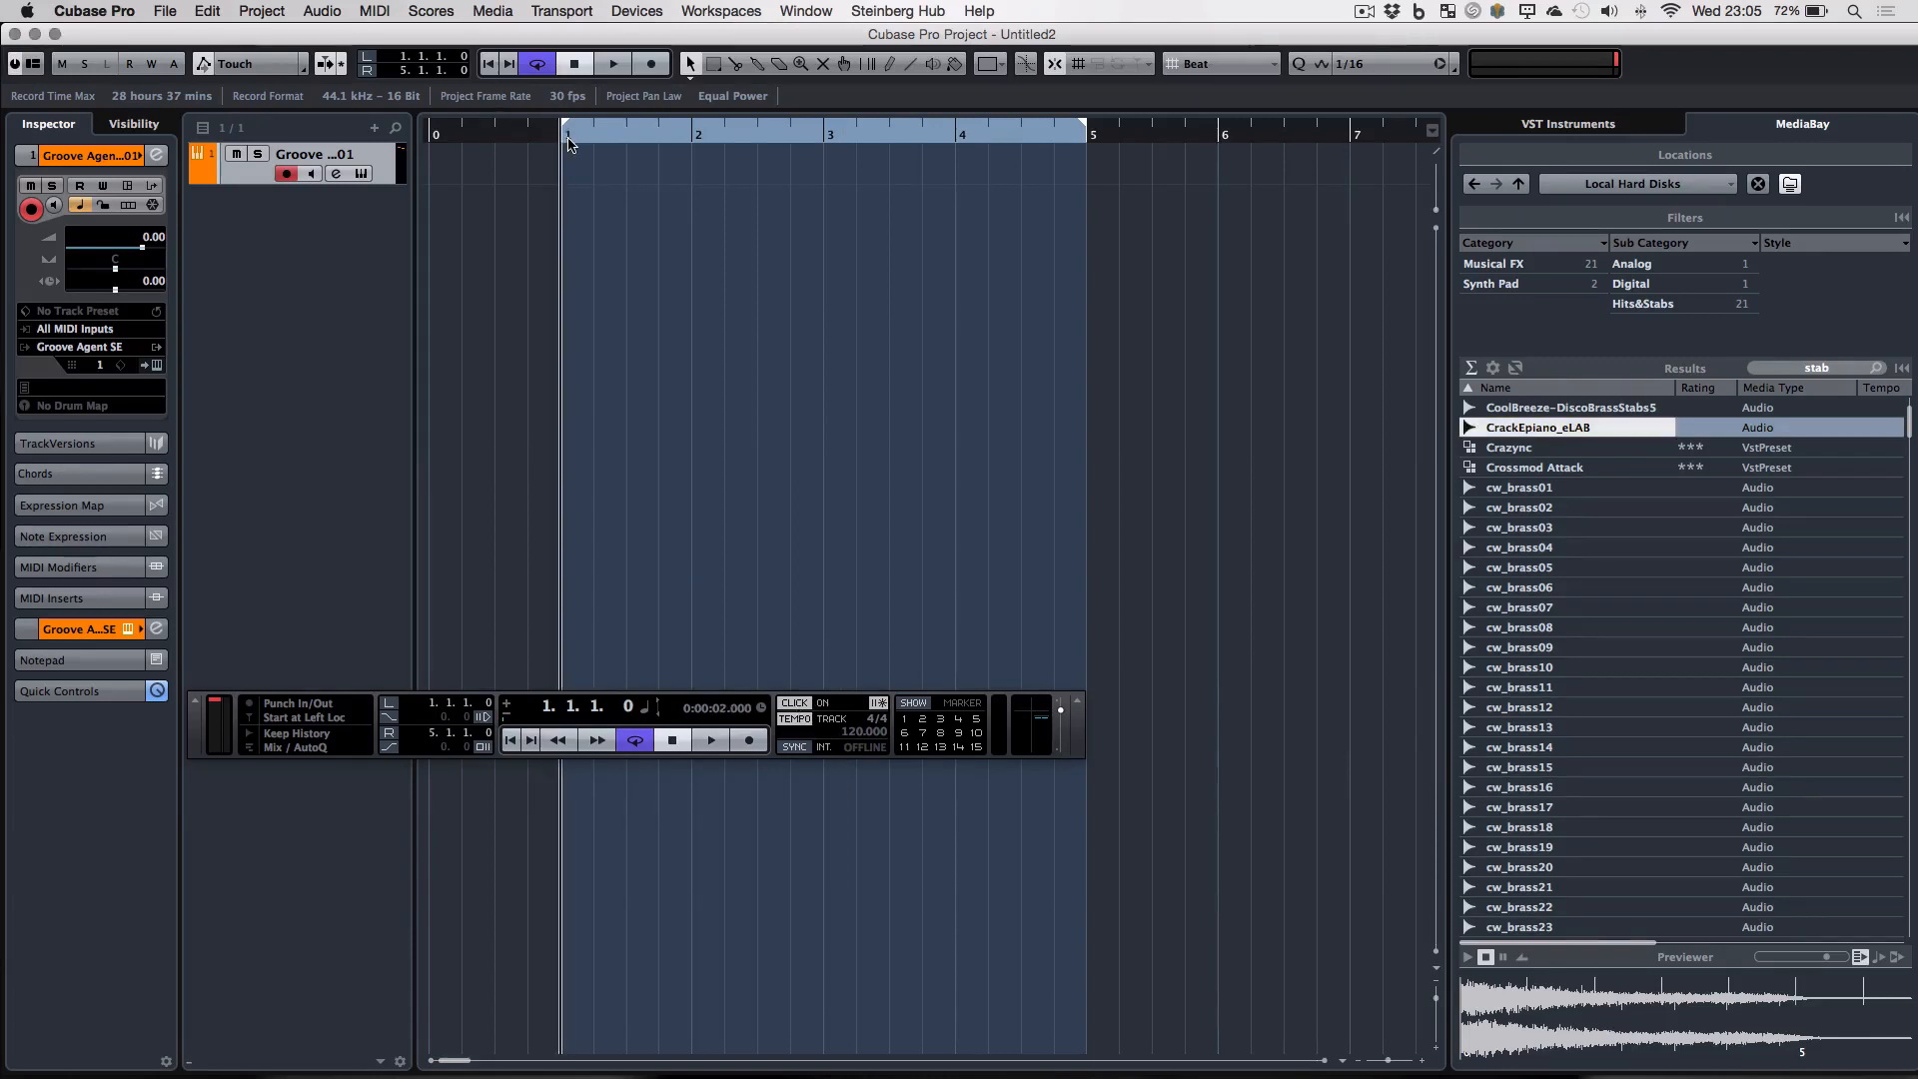
click(749, 740)
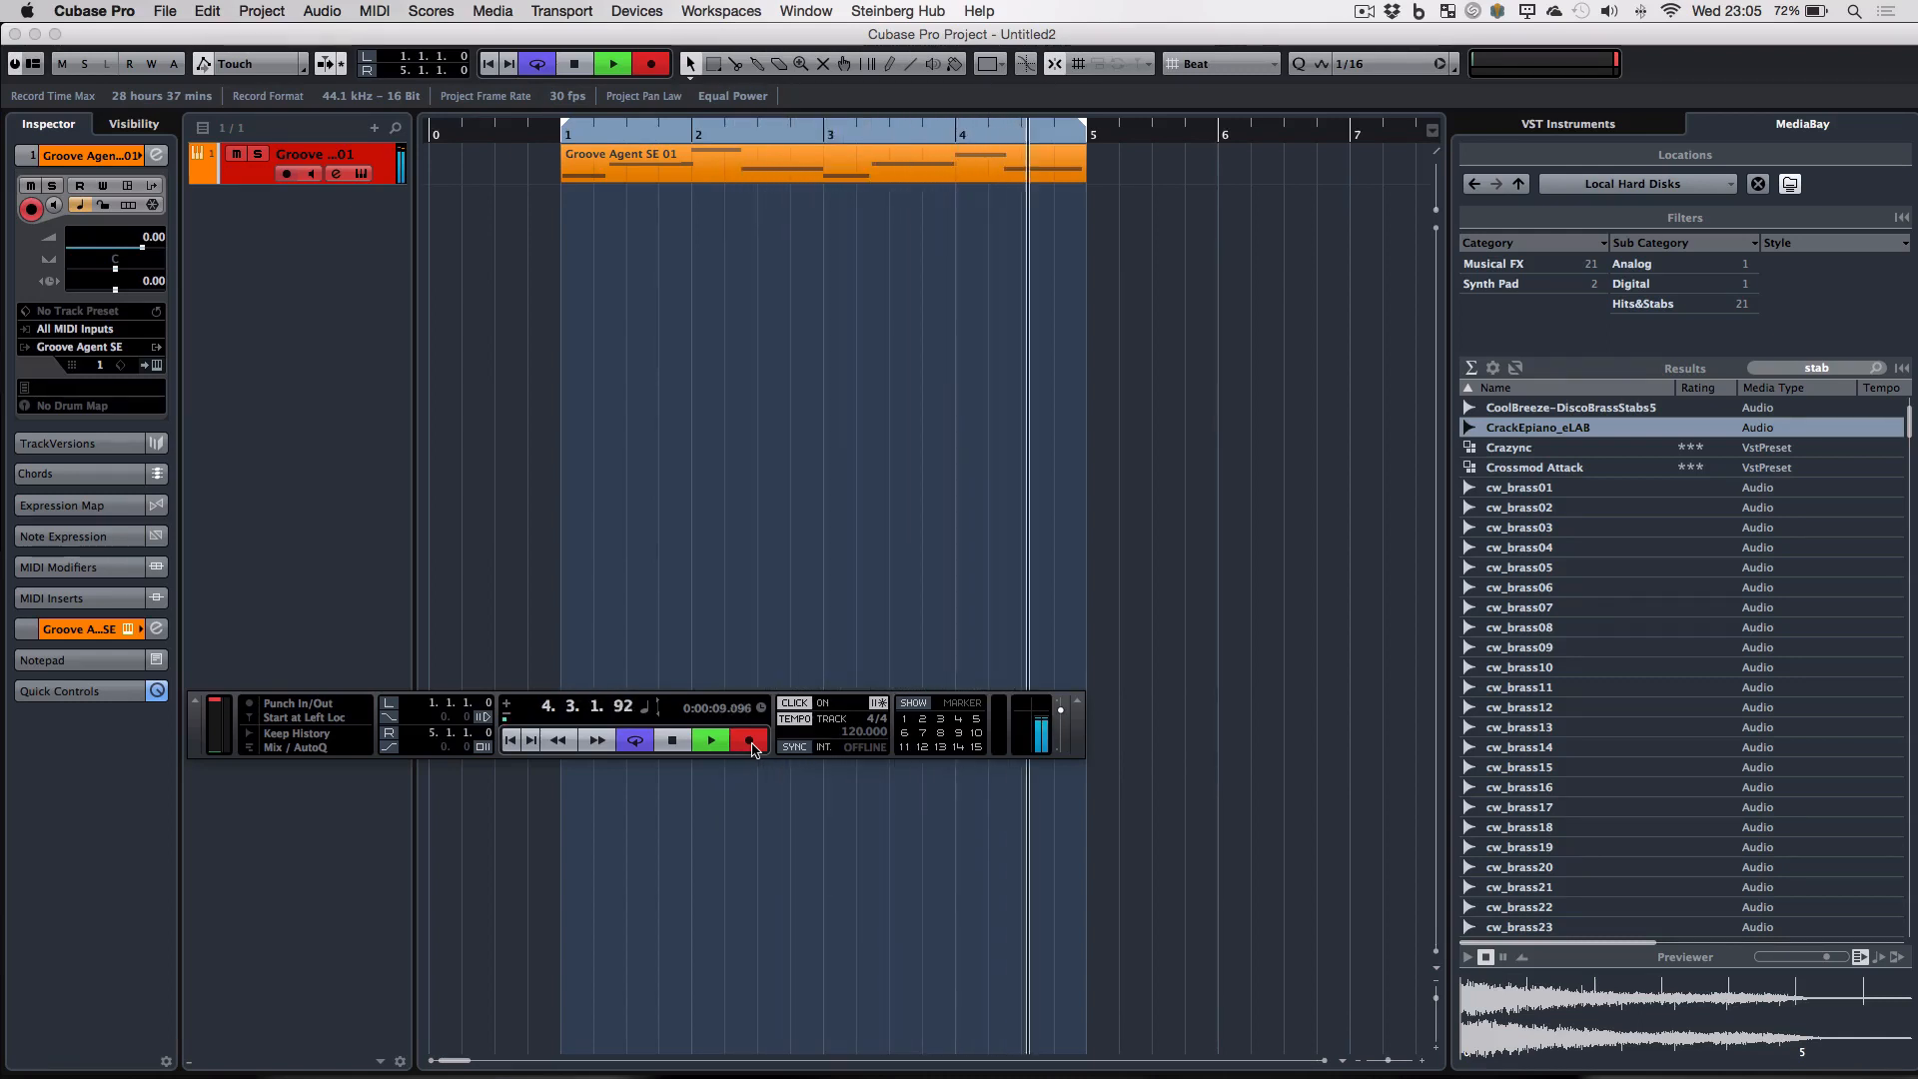
click(752, 747)
key(space)
- Rename the instrument track as Stab1 and open its recorded MIDI part in the Key Editor
double_click(311, 153)
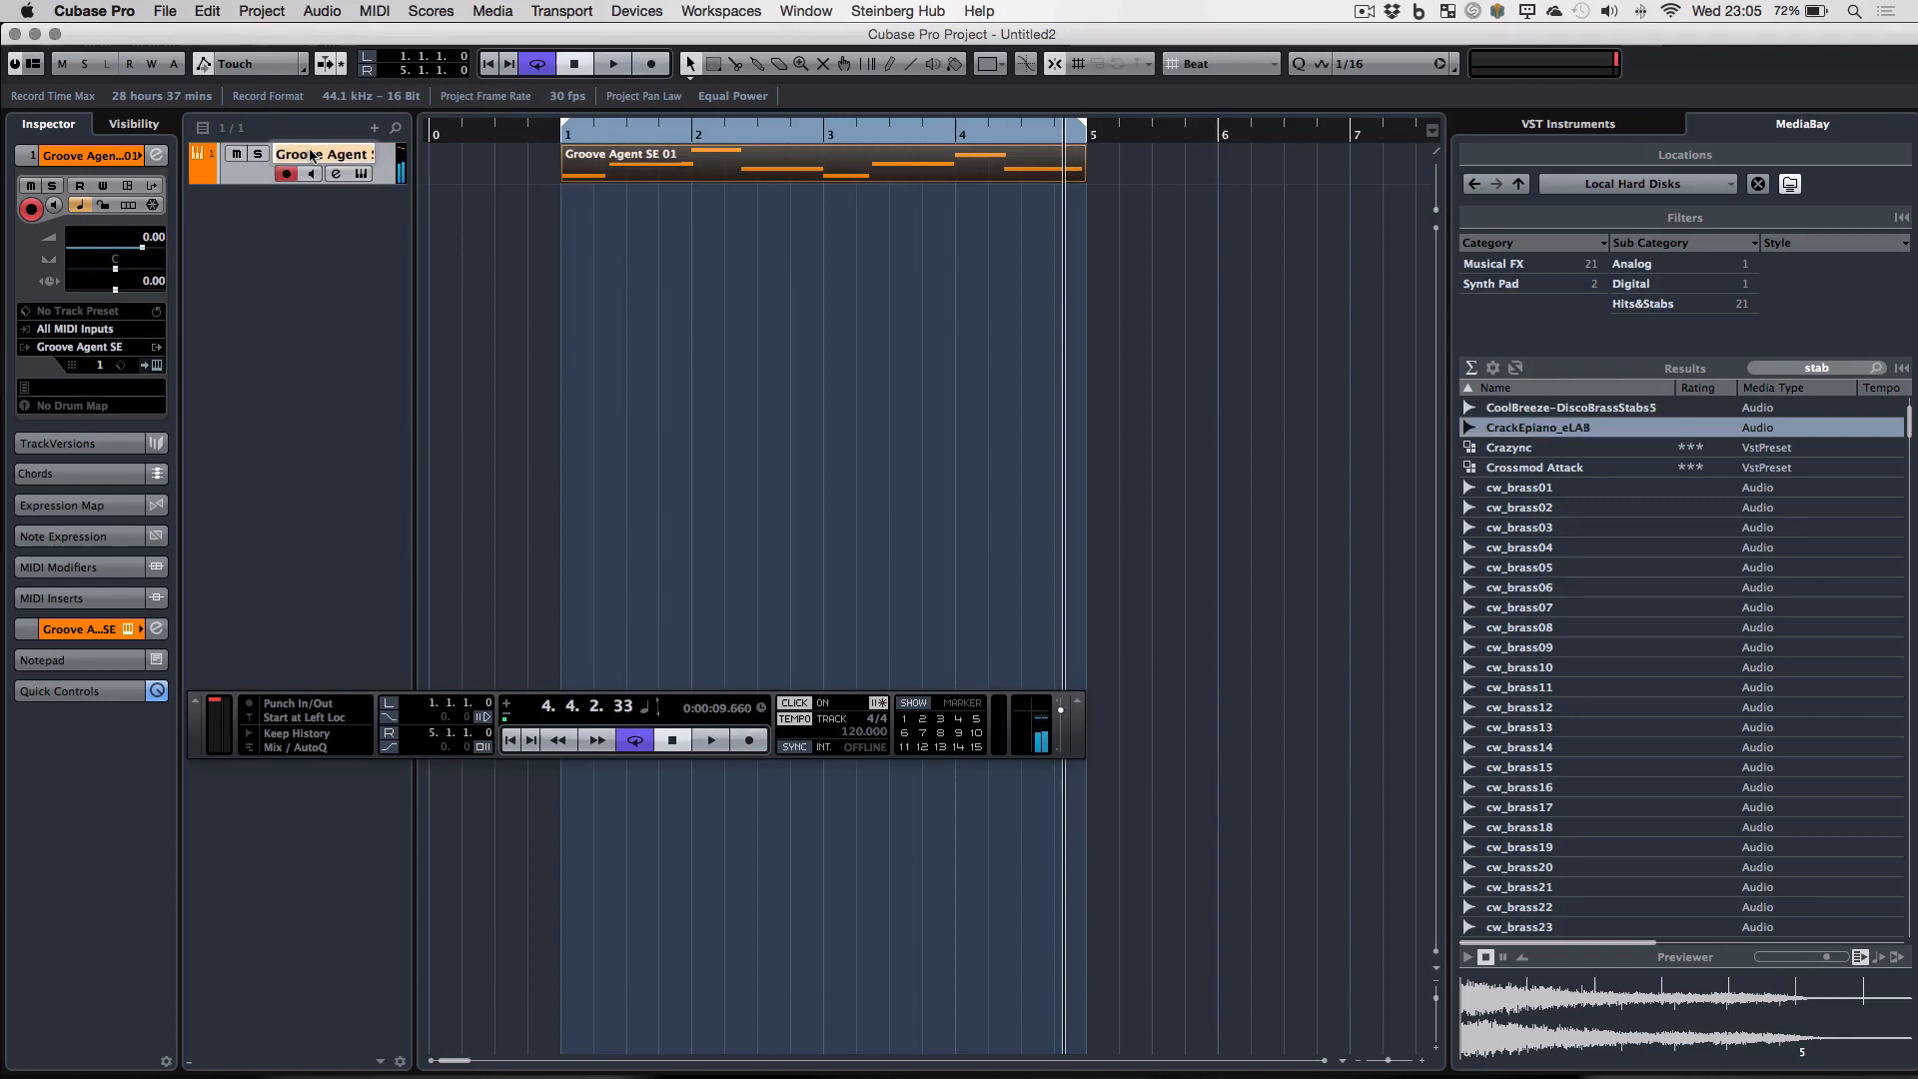
text(Stab)
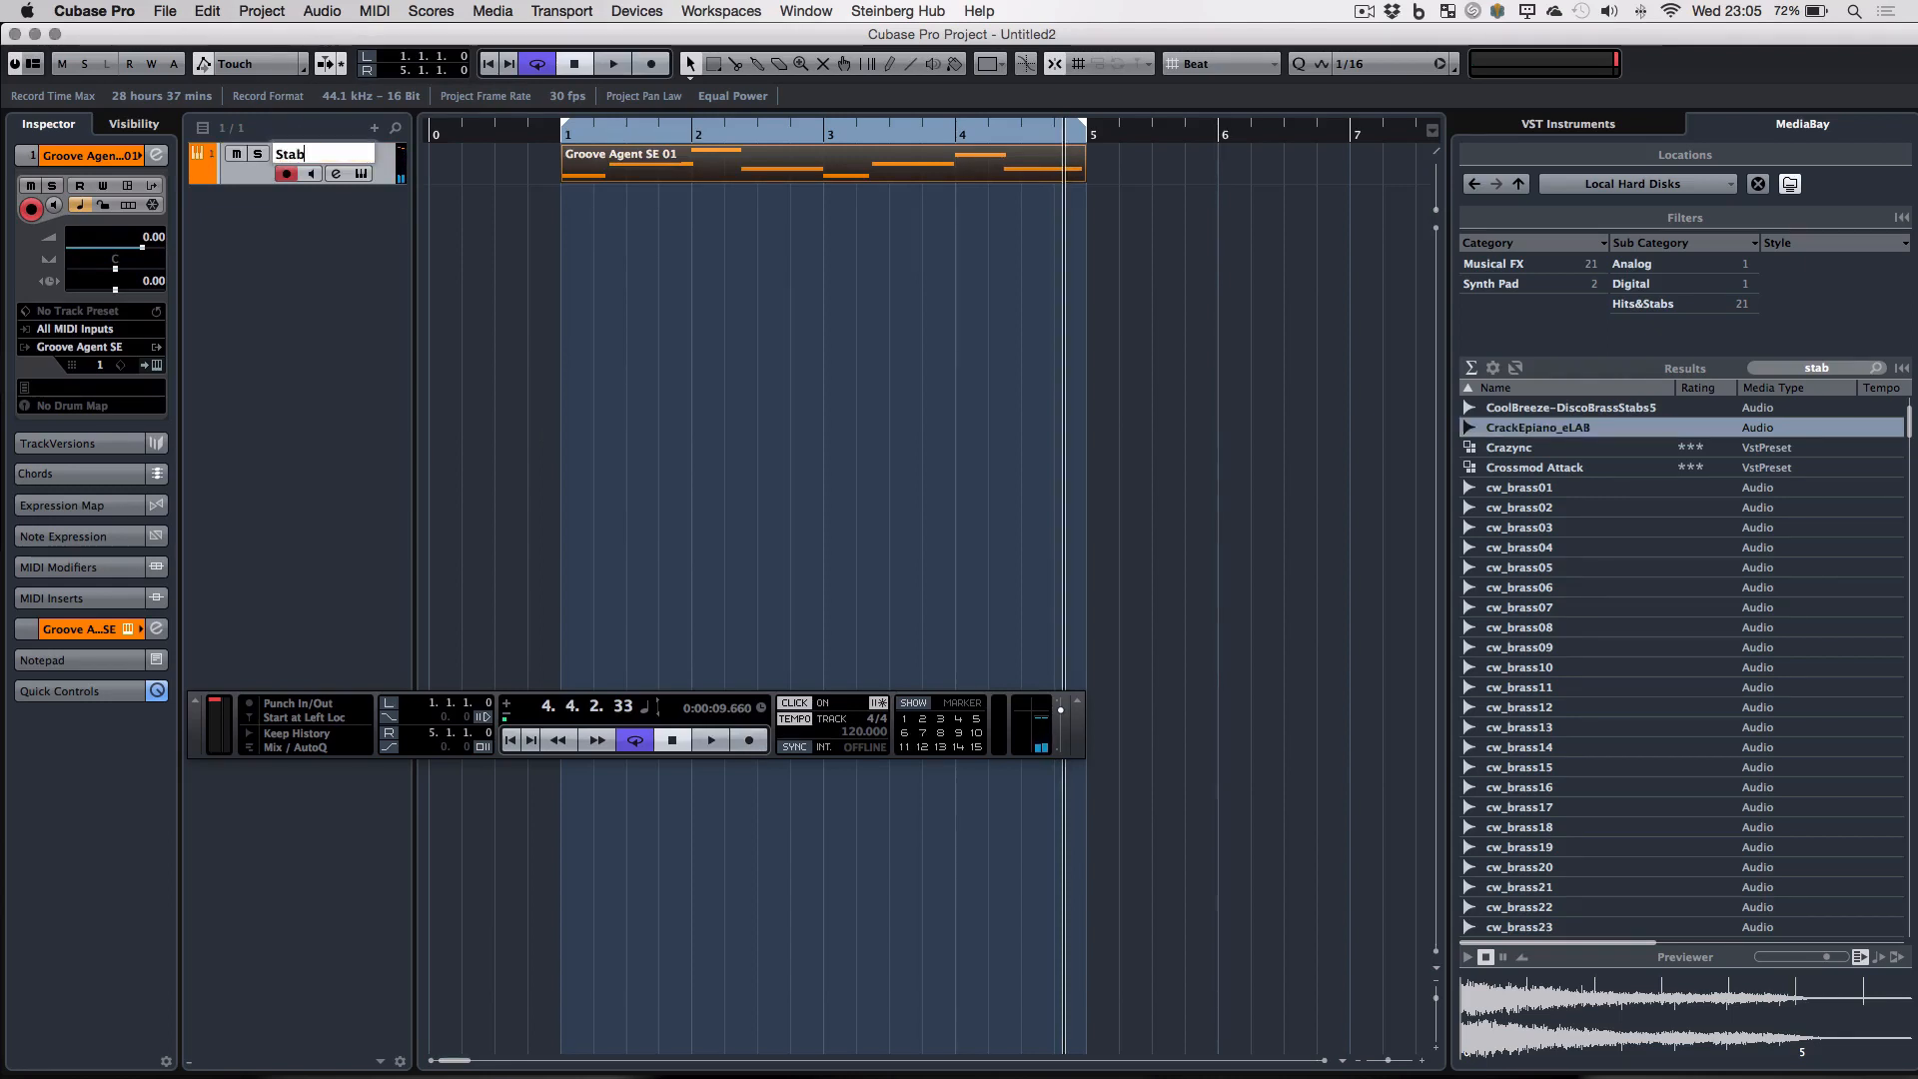
text(1)
key(Return)
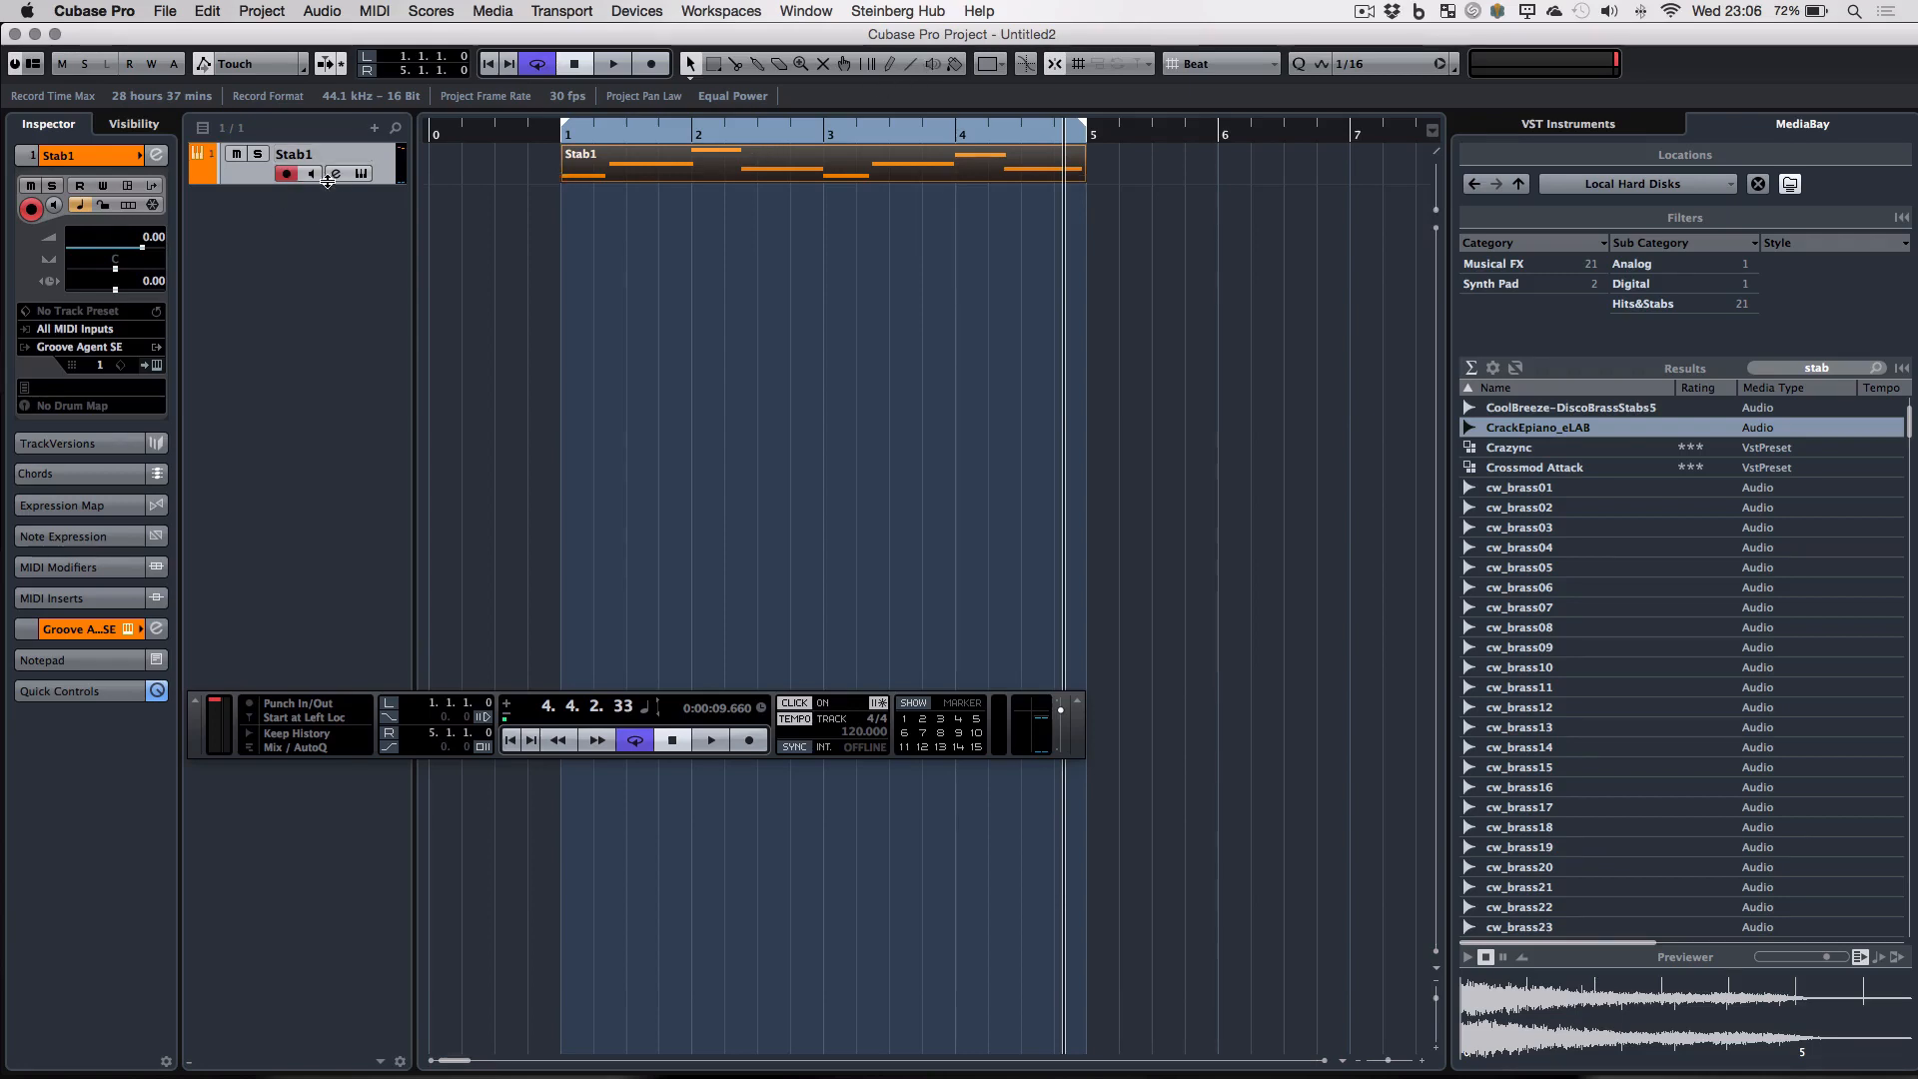
double_click(730, 173)
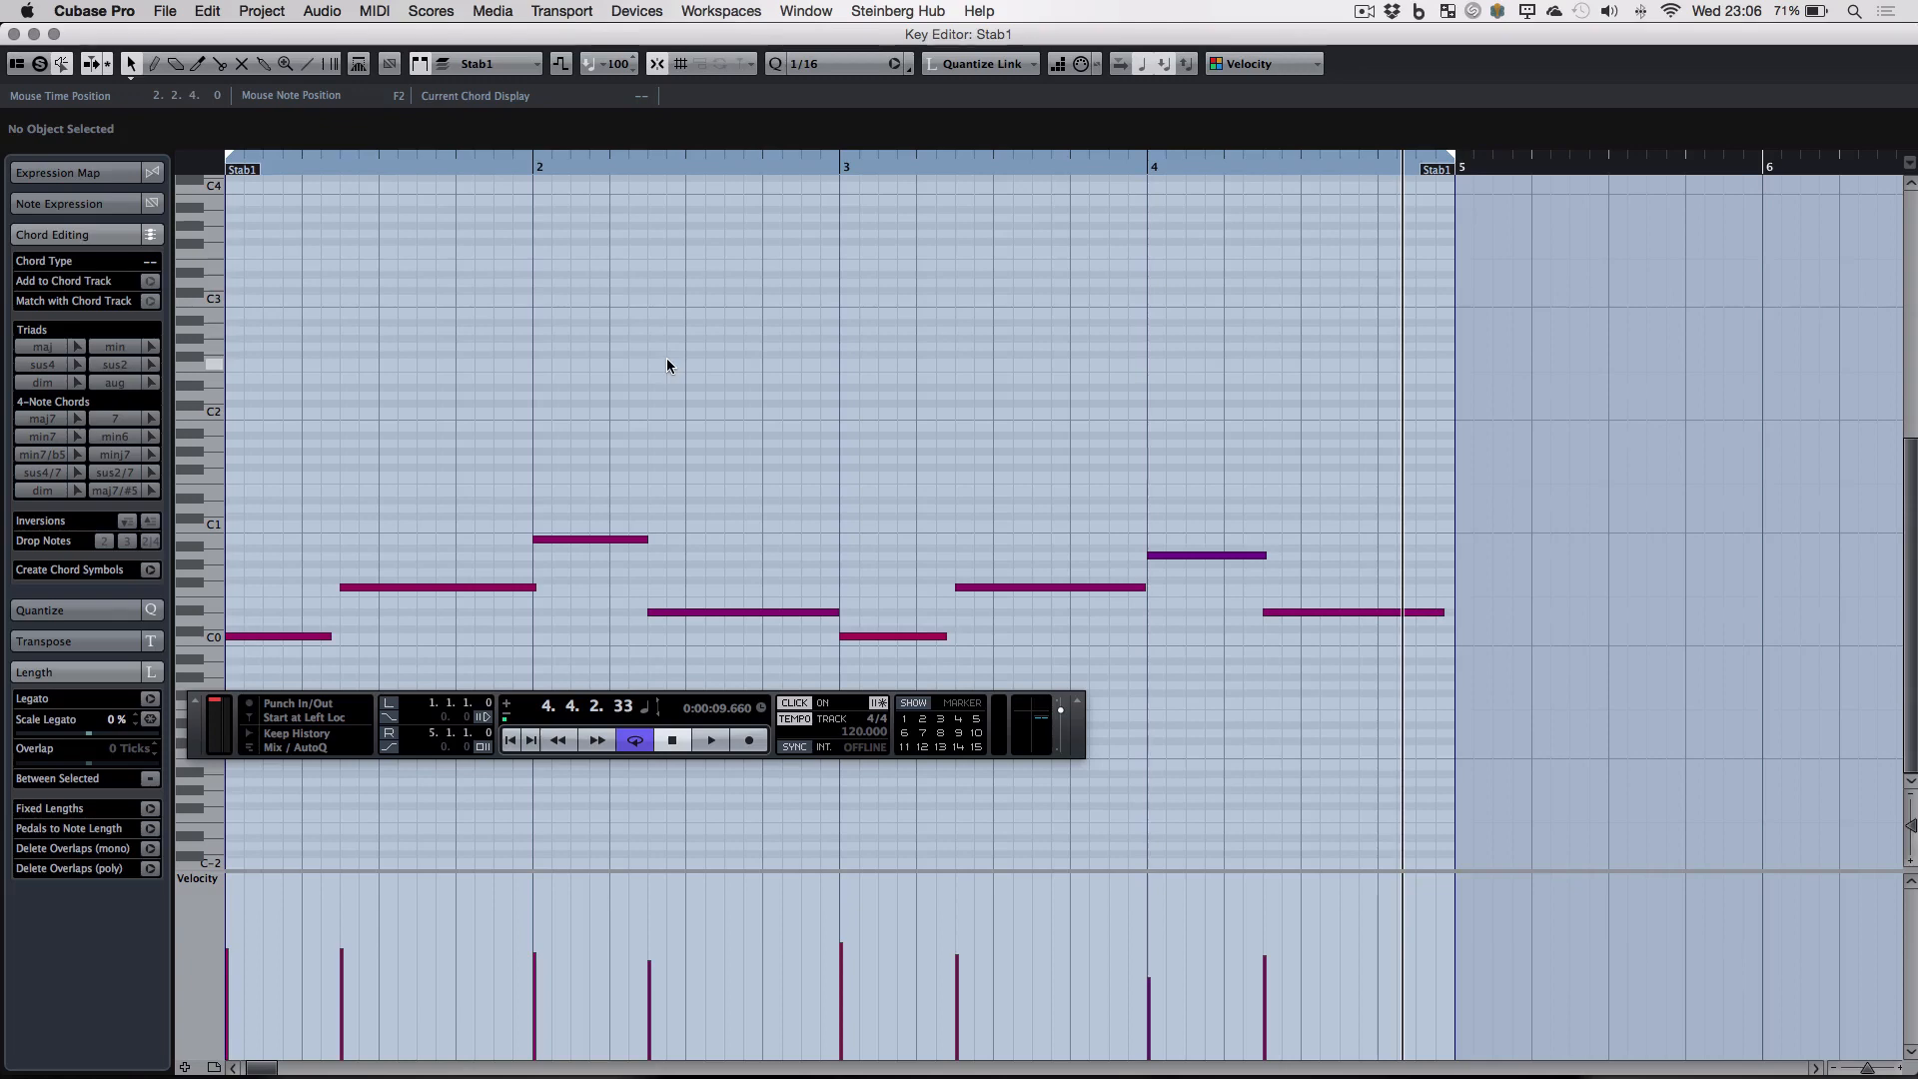
- Apply Legato to all notes in the Stab1 part, raise all their velocities to 127, and close the Key Editor
key(super+a)
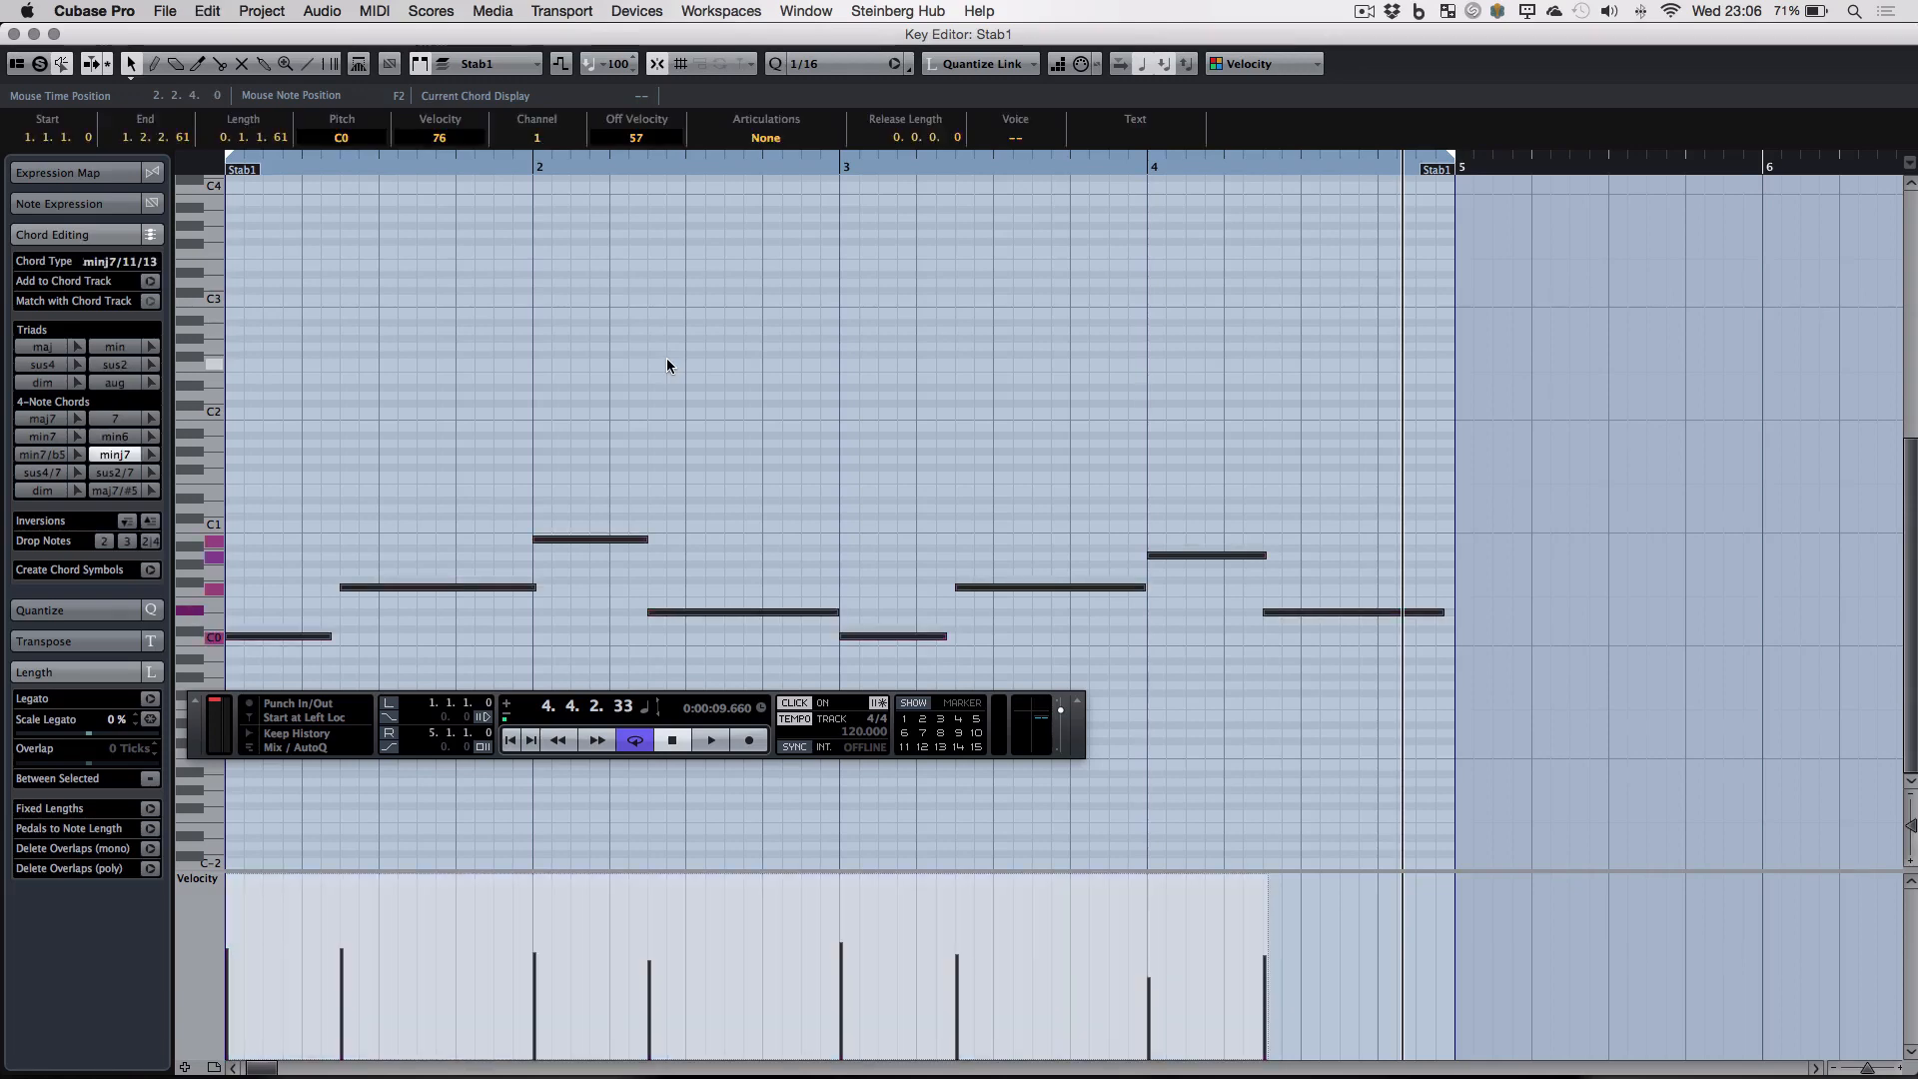
right_click(667, 365)
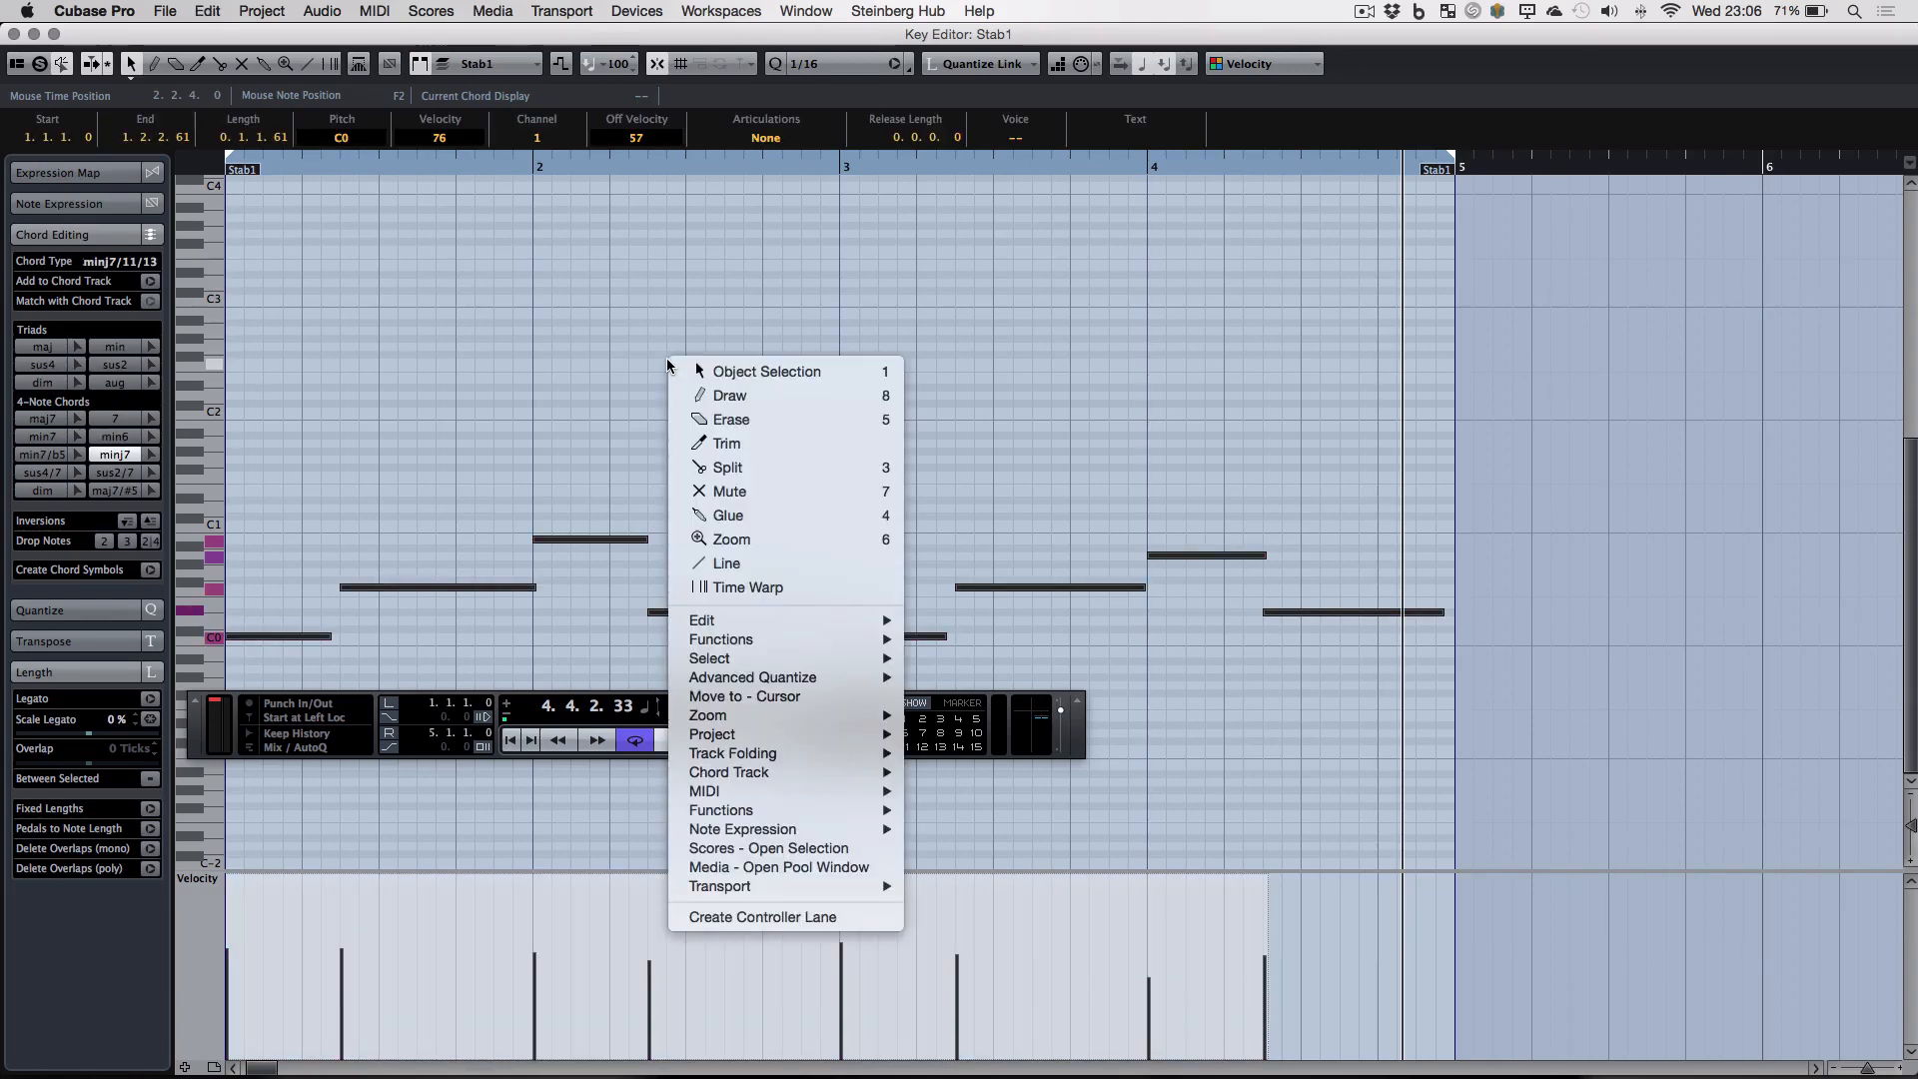
mouse_move(803, 799)
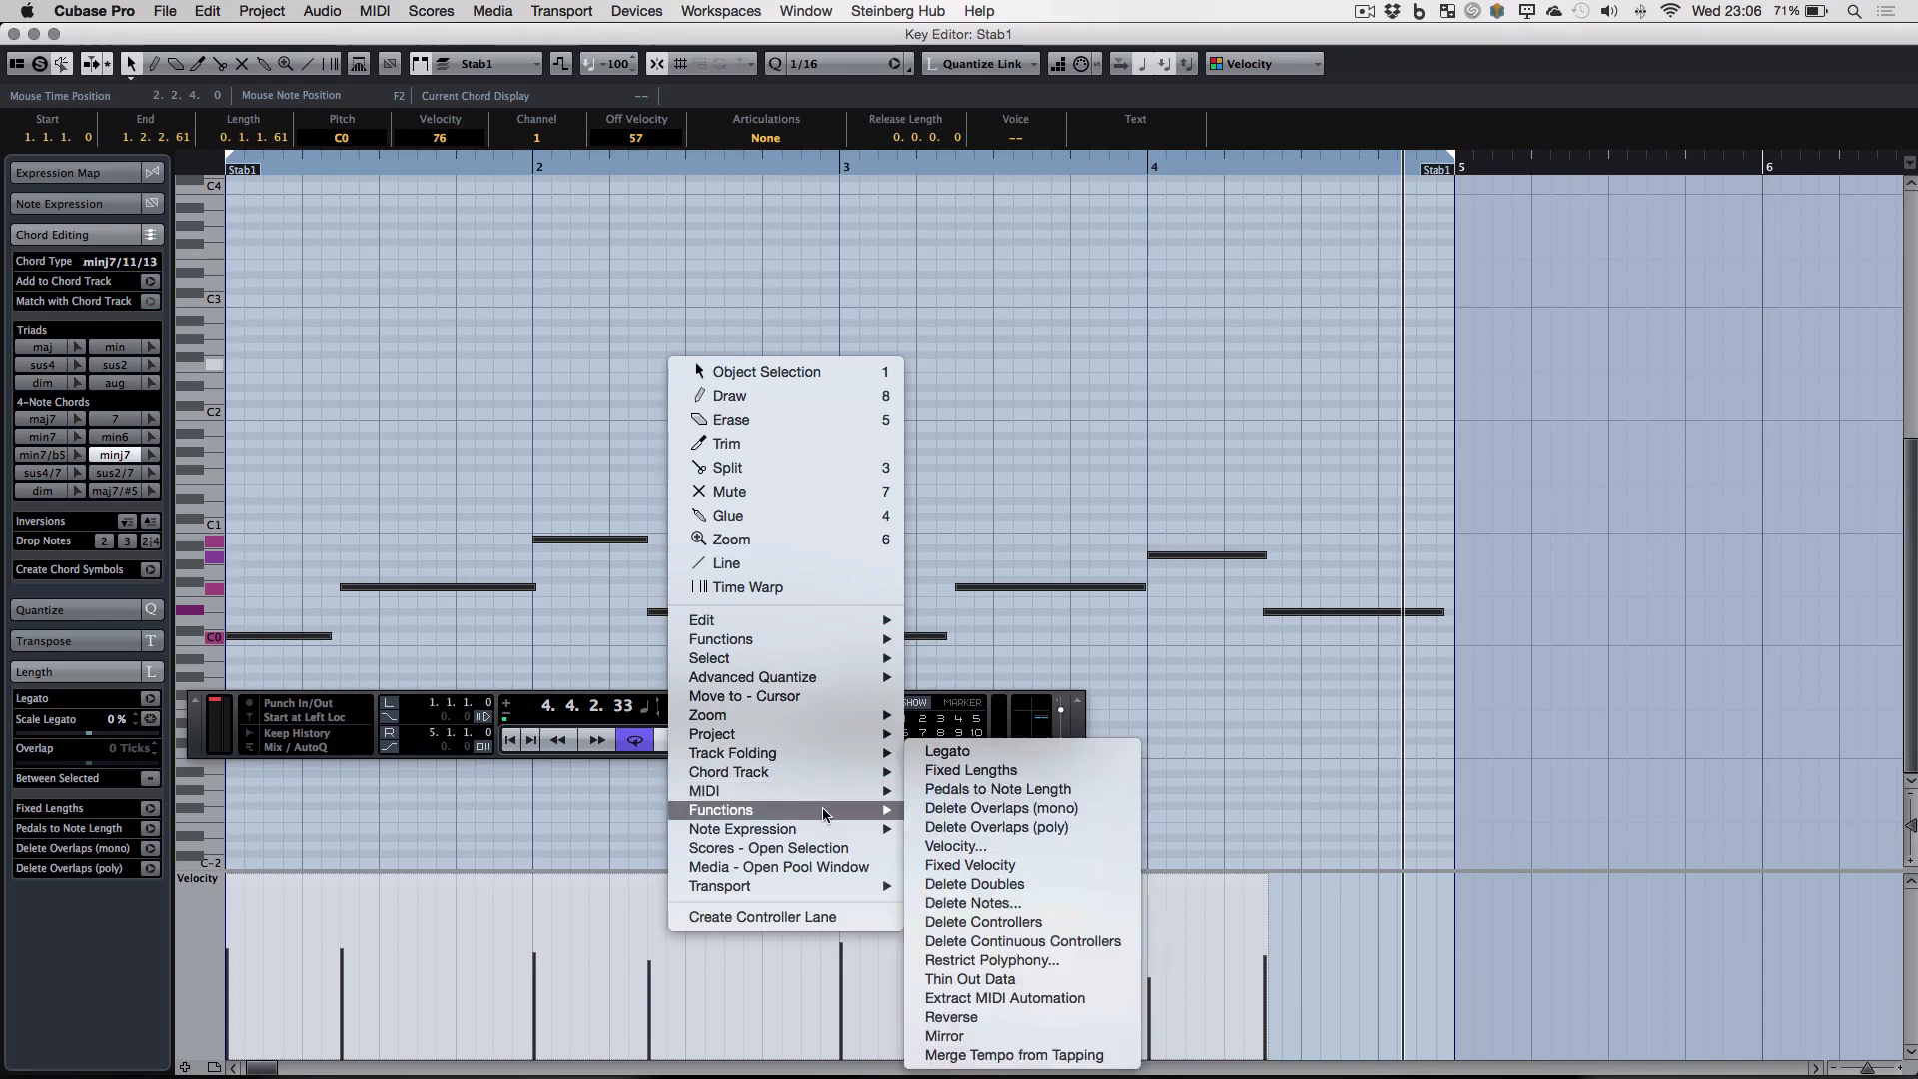
click(1046, 758)
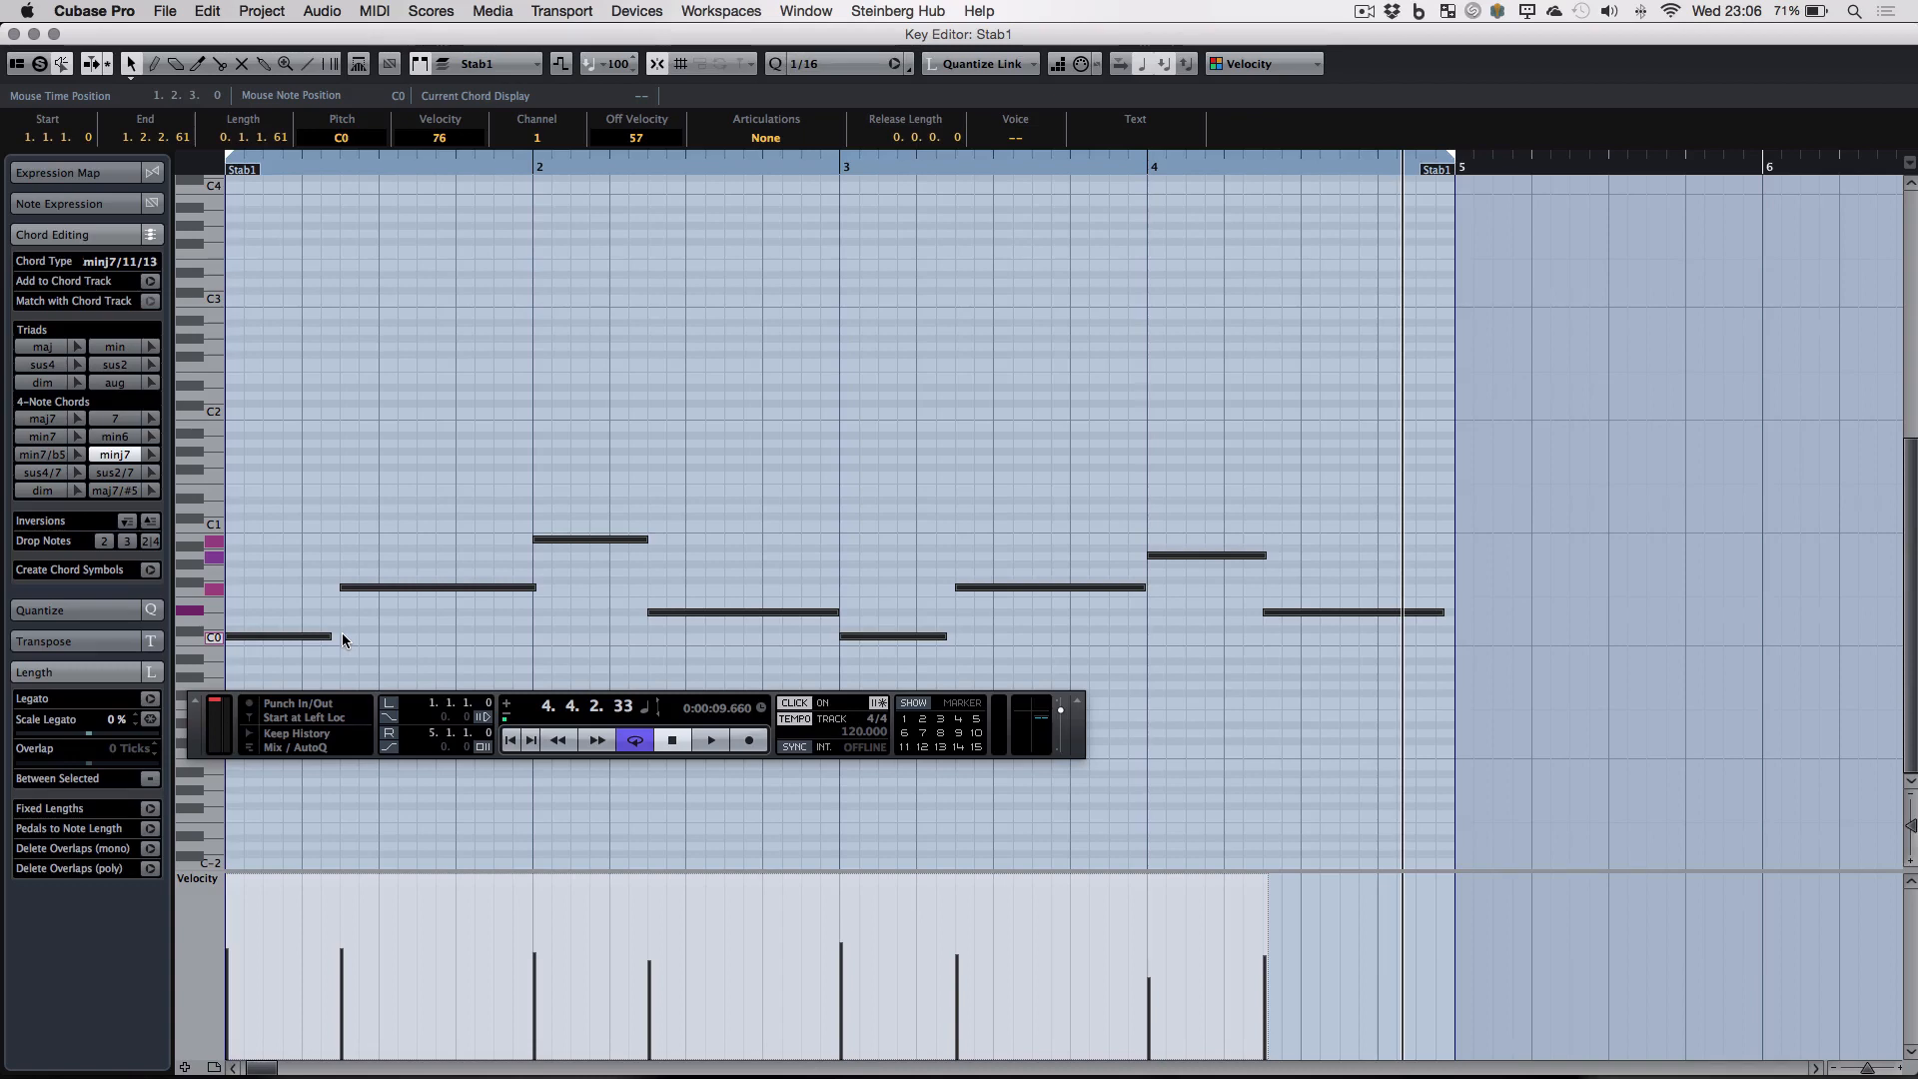
right_click(932, 415)
mouse_move(1077, 842)
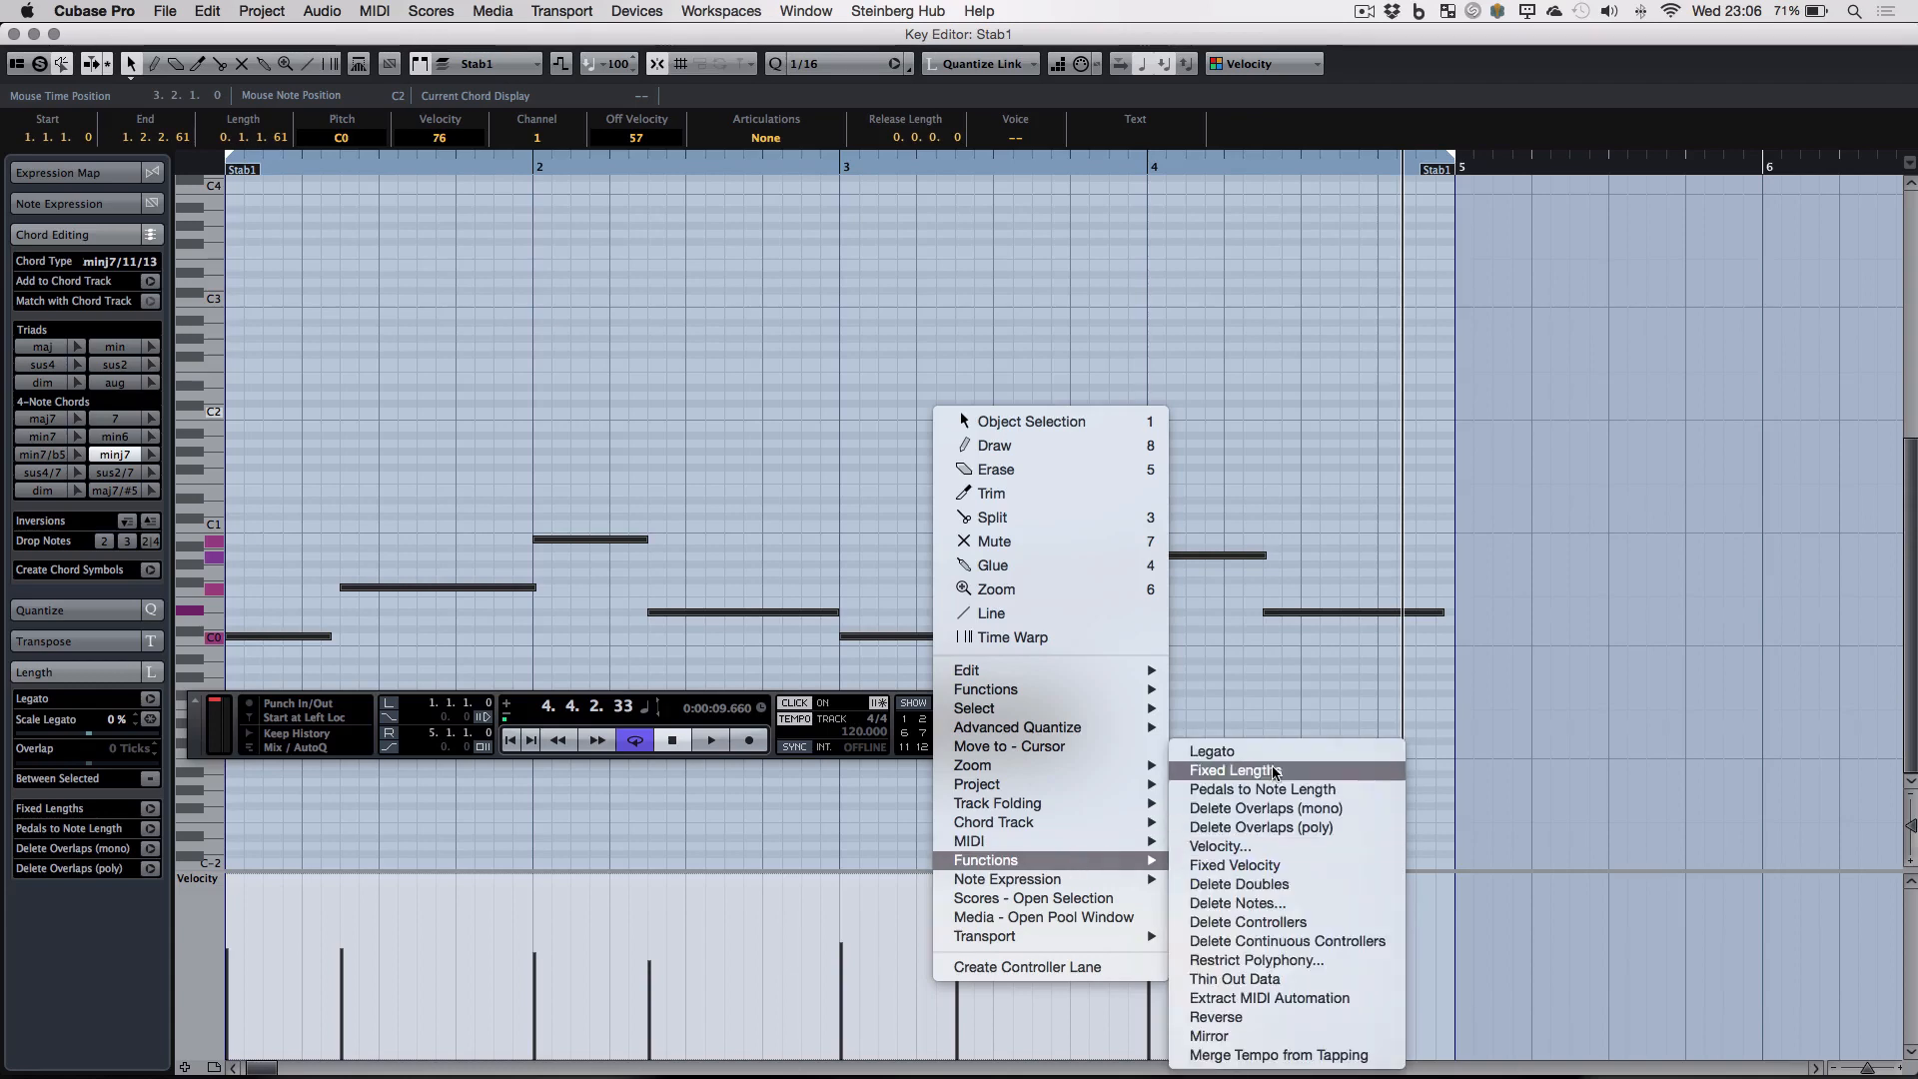
click(1271, 757)
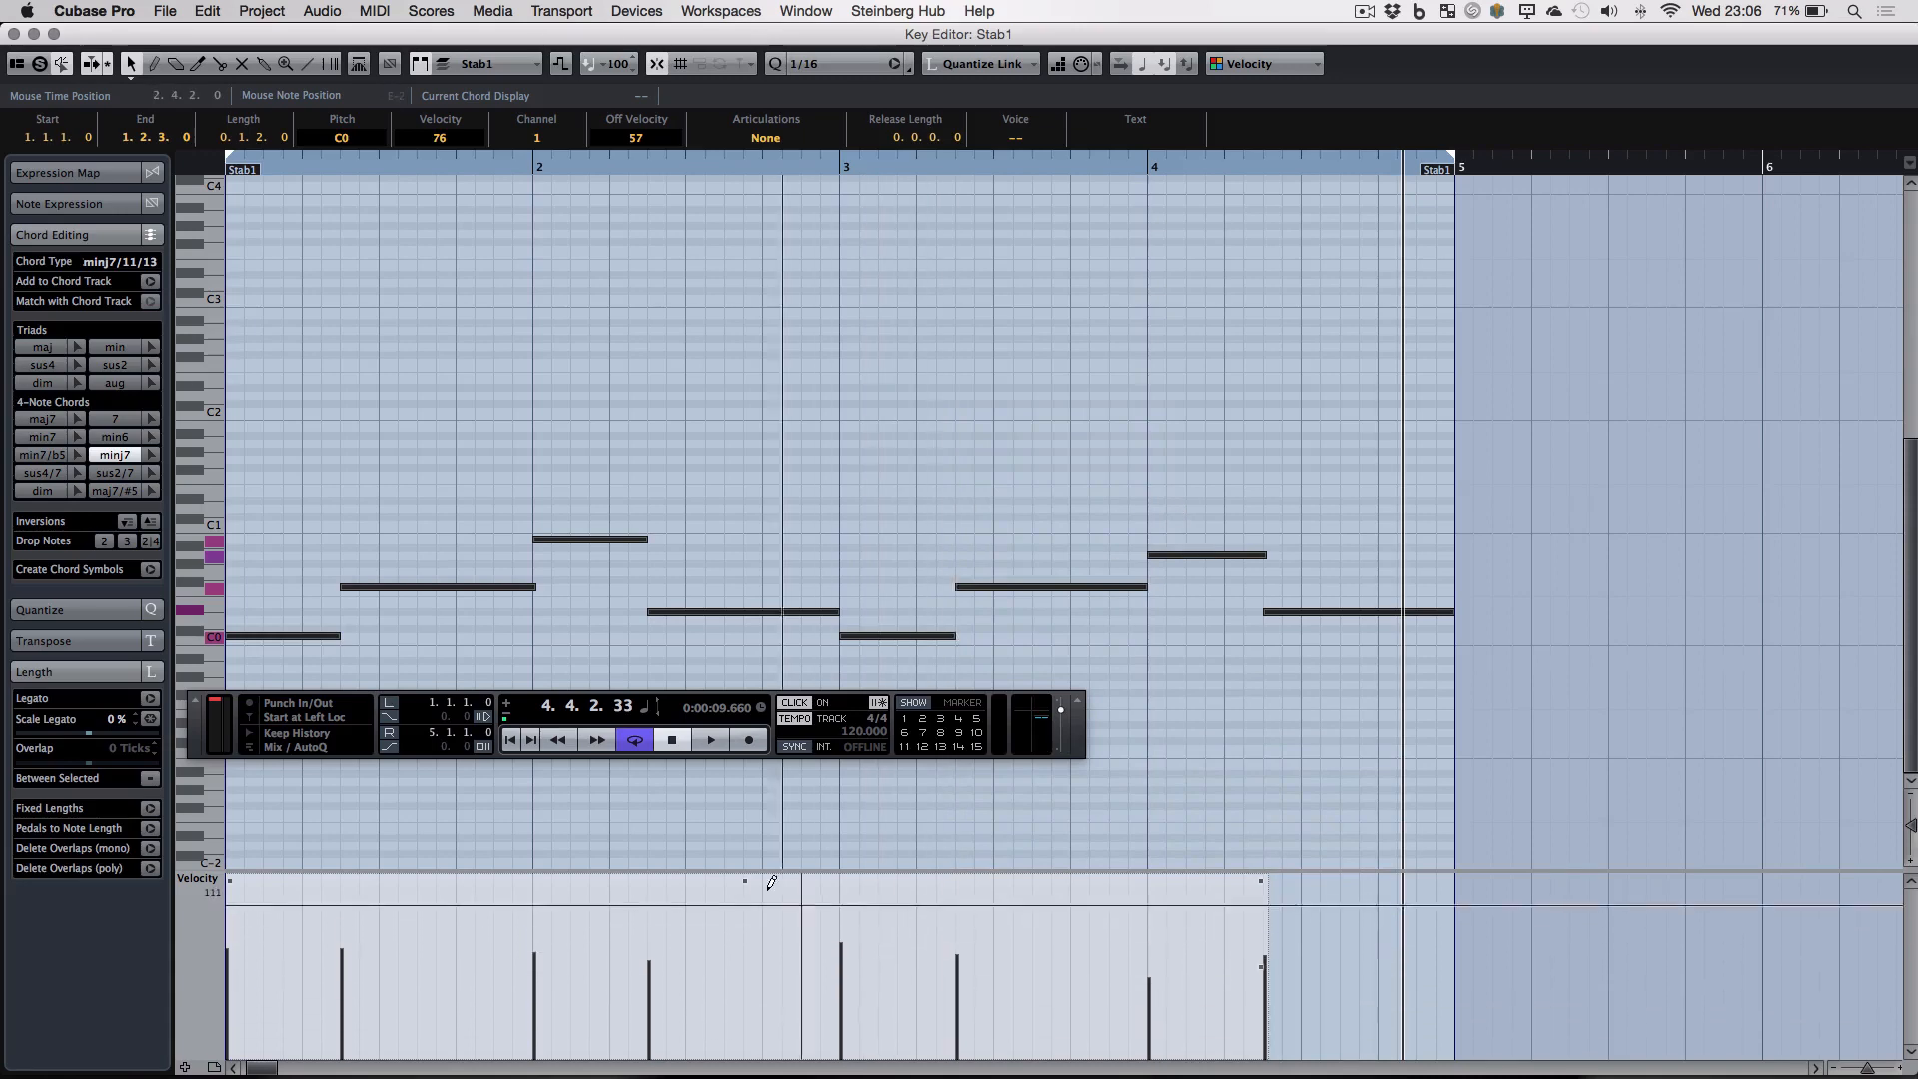
drag(747, 882, 787, 662)
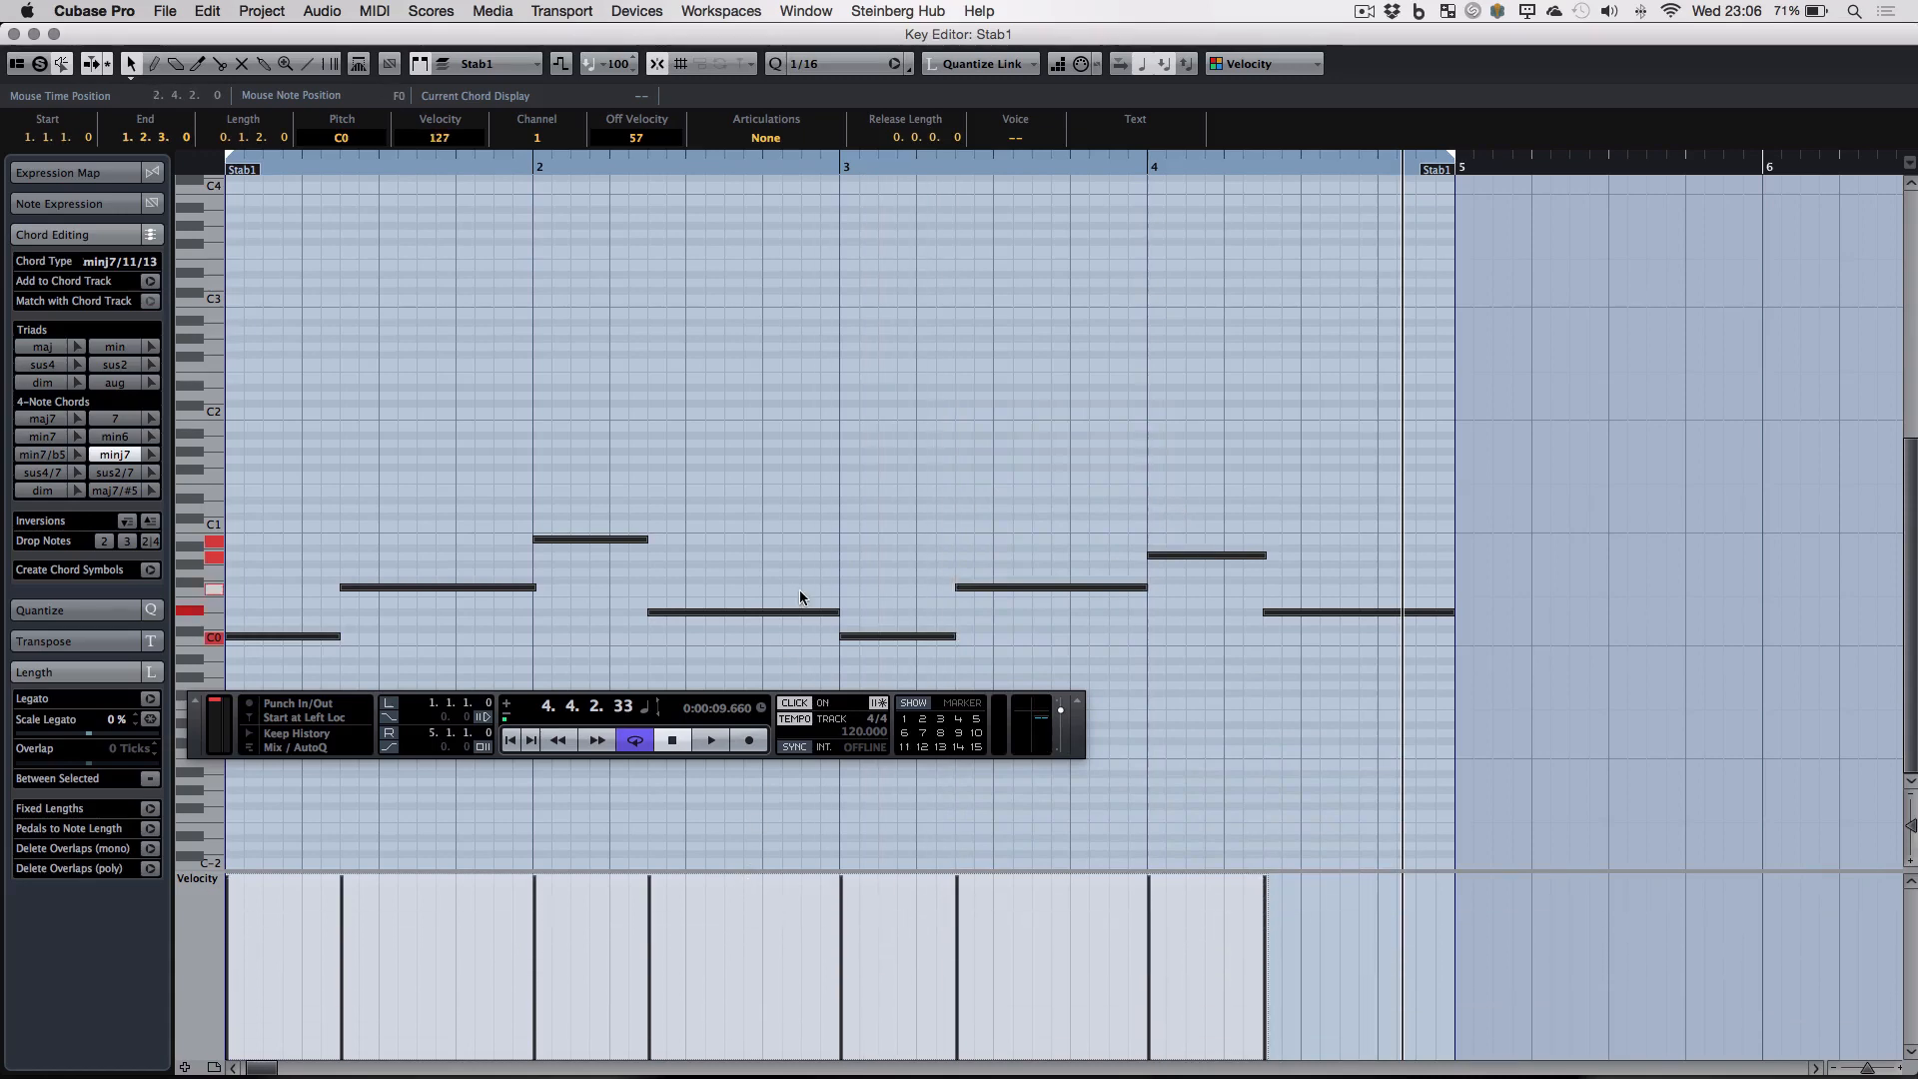
key(Return)
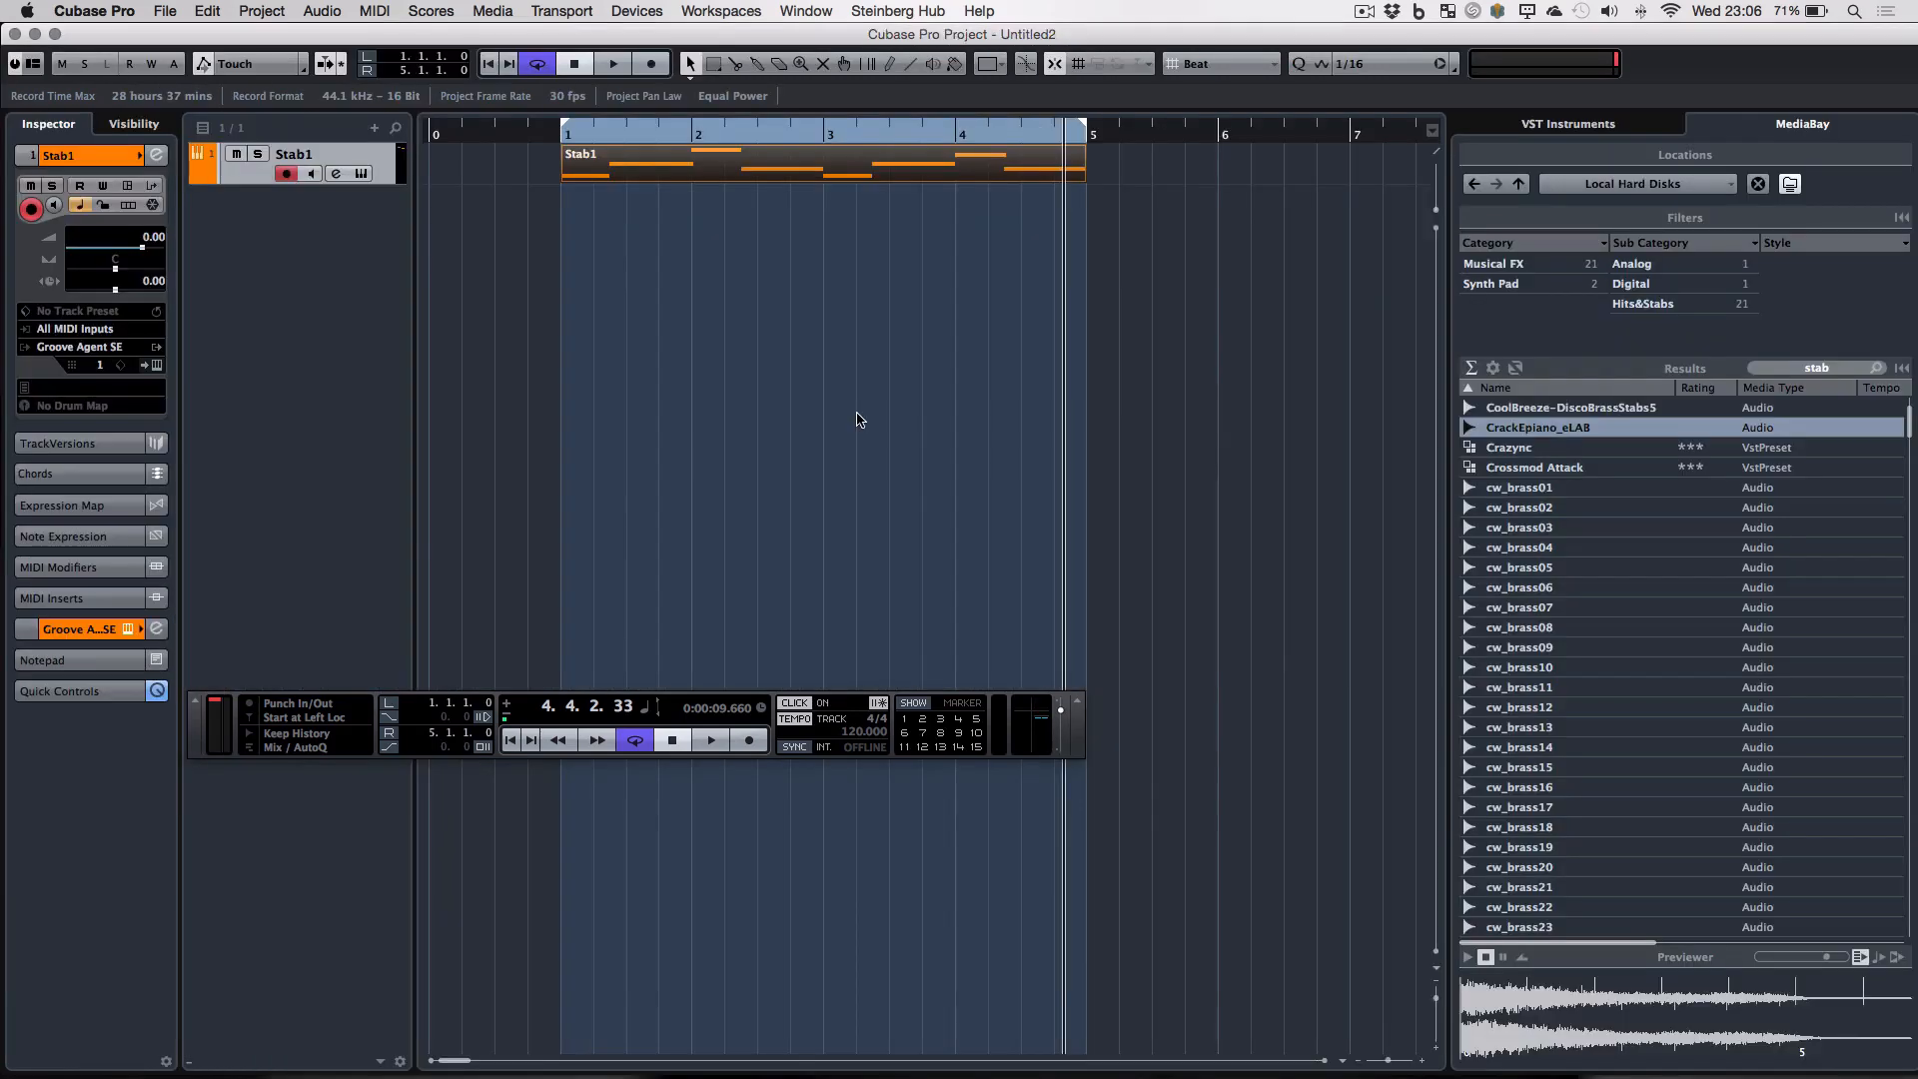
- Play the part from bar 1 and lower the Stab1 channel's fader to -9.17 dB in the MixConsole
click(557, 129)
key(space)
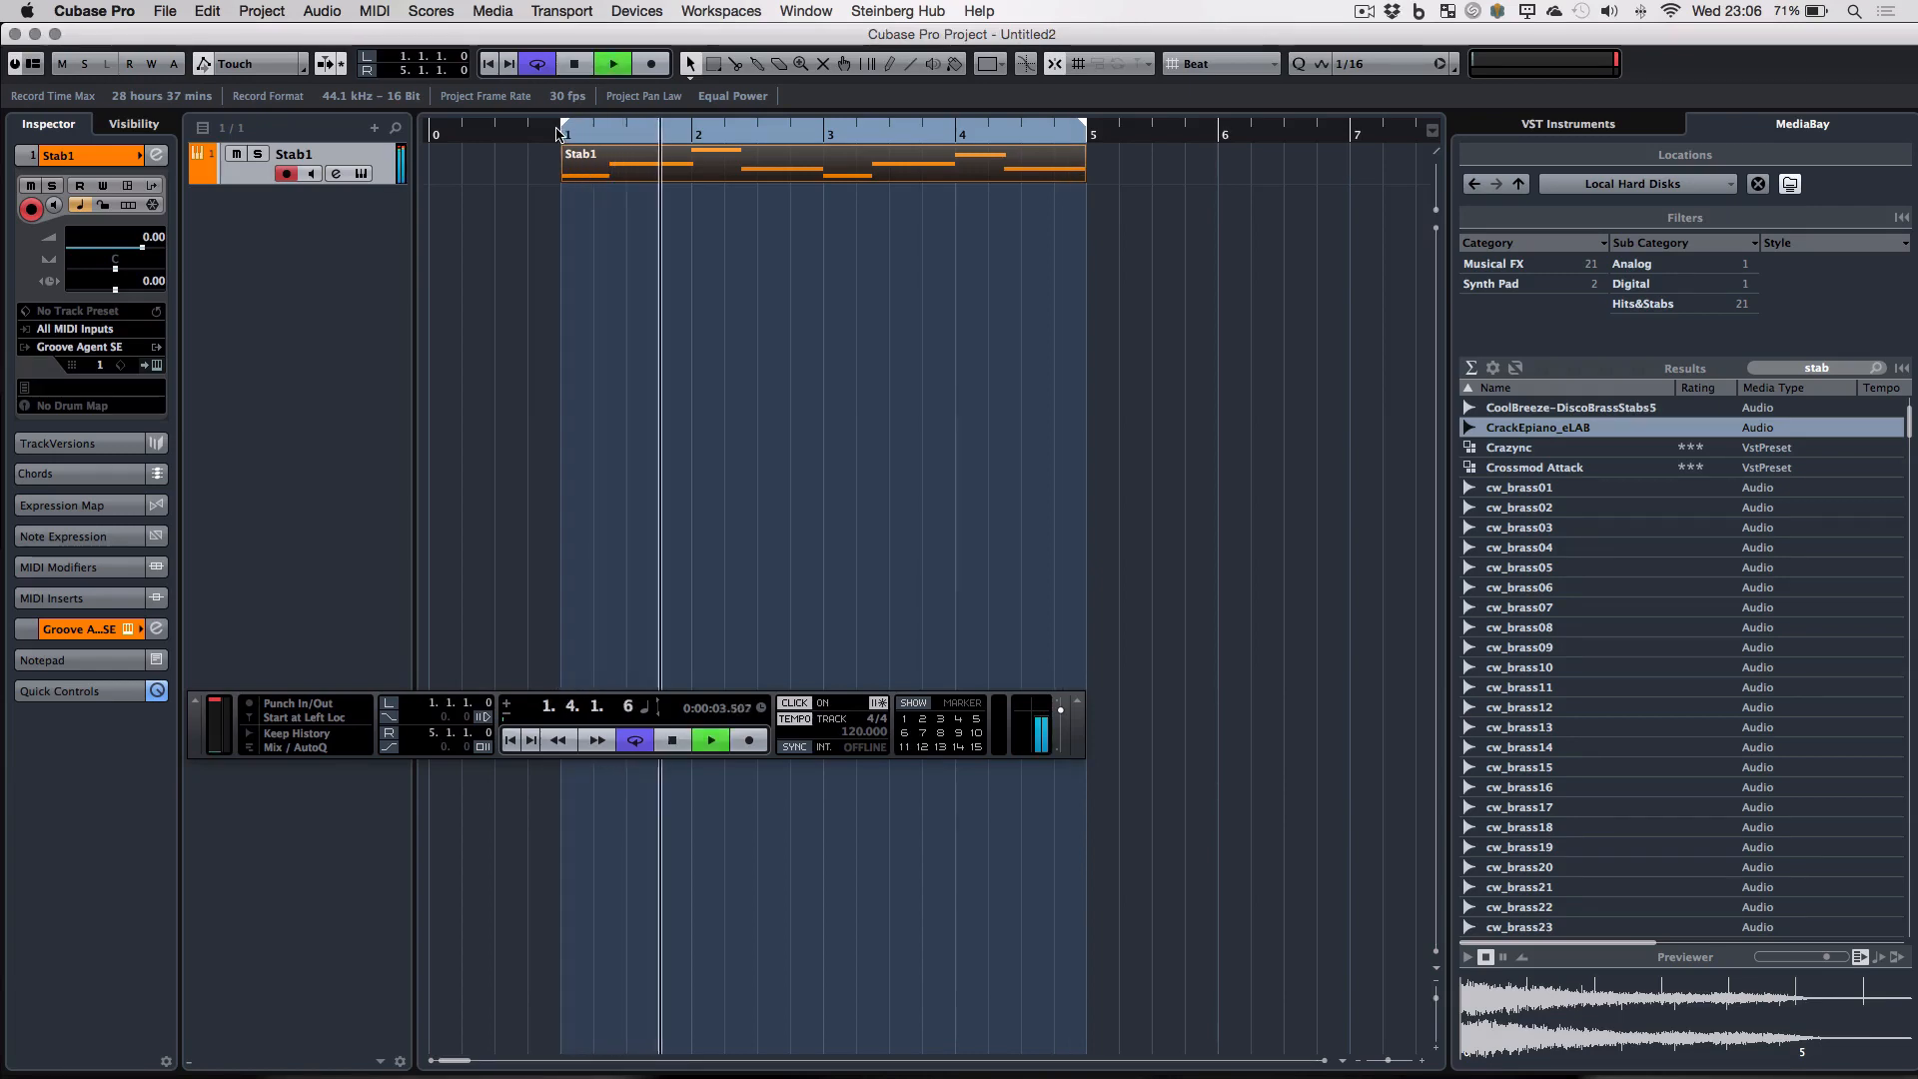
key(F3)
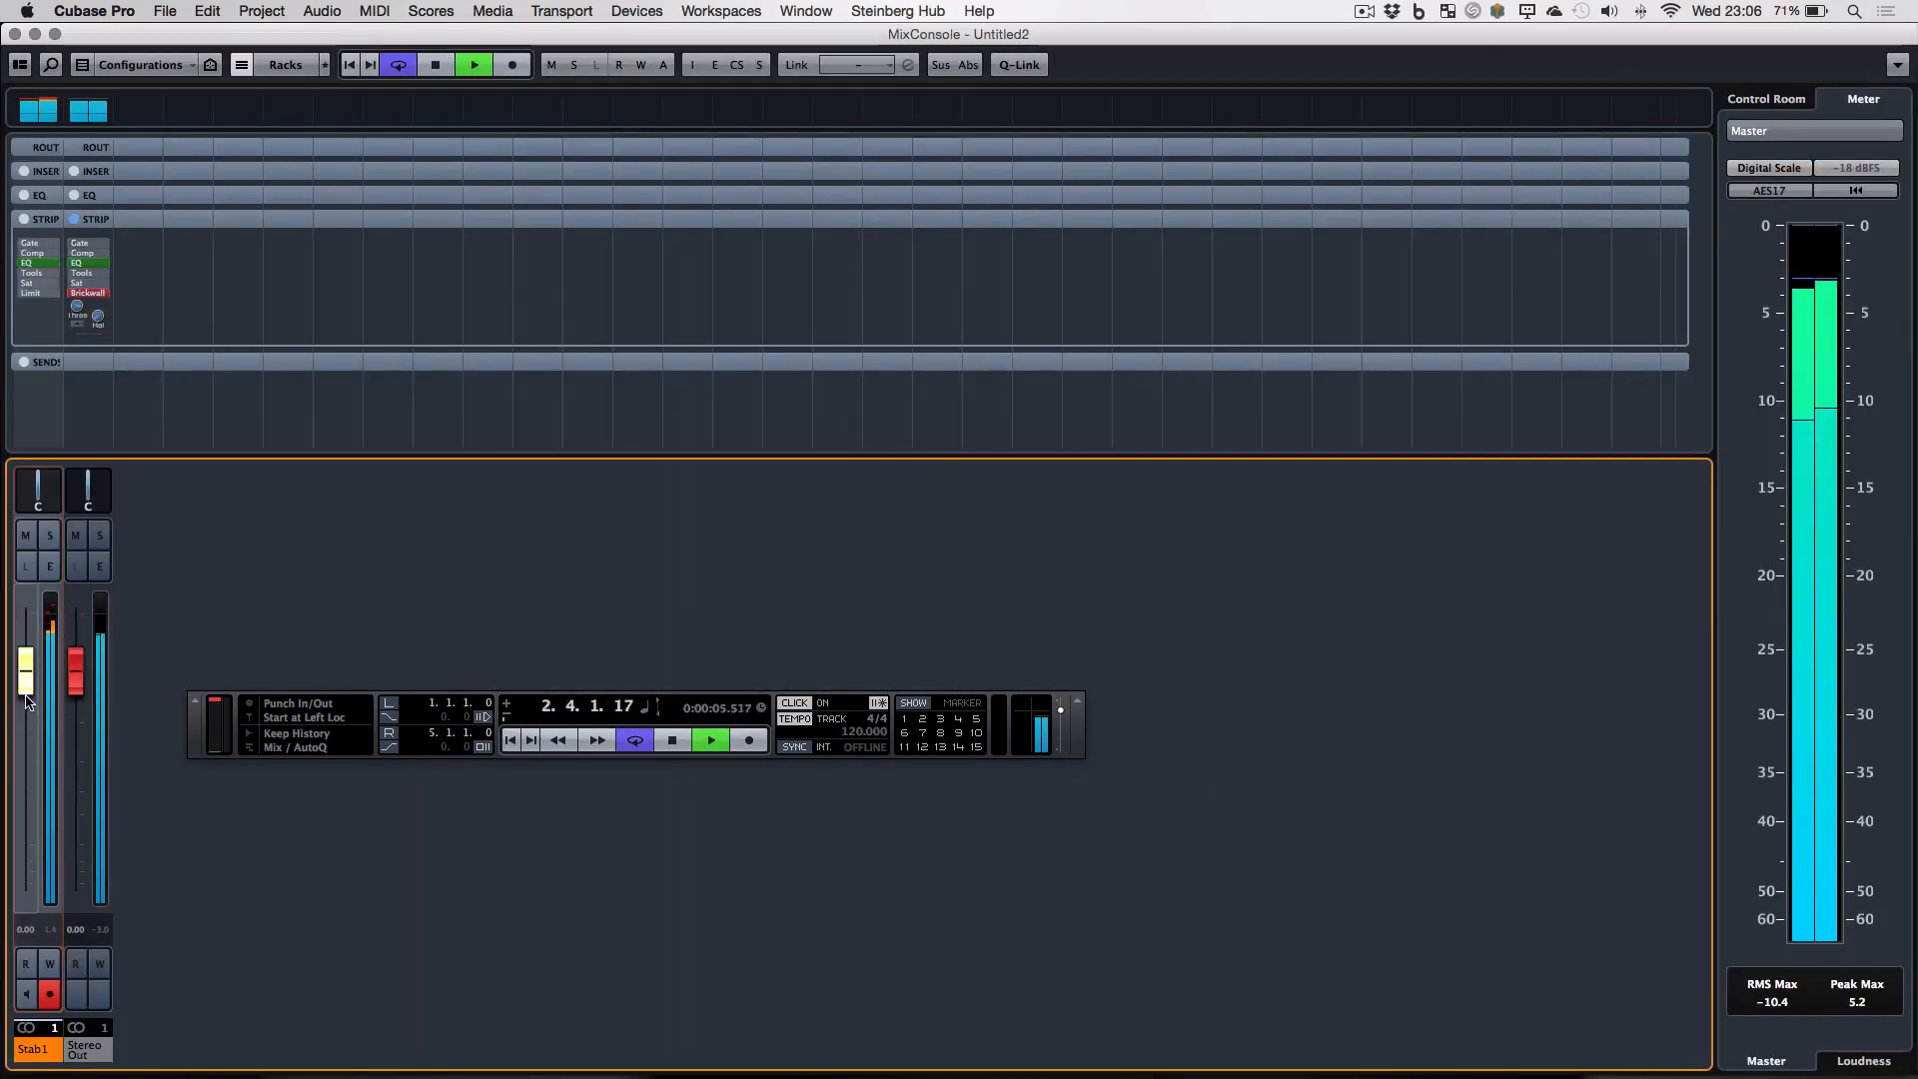
drag(26, 703, 38, 782)
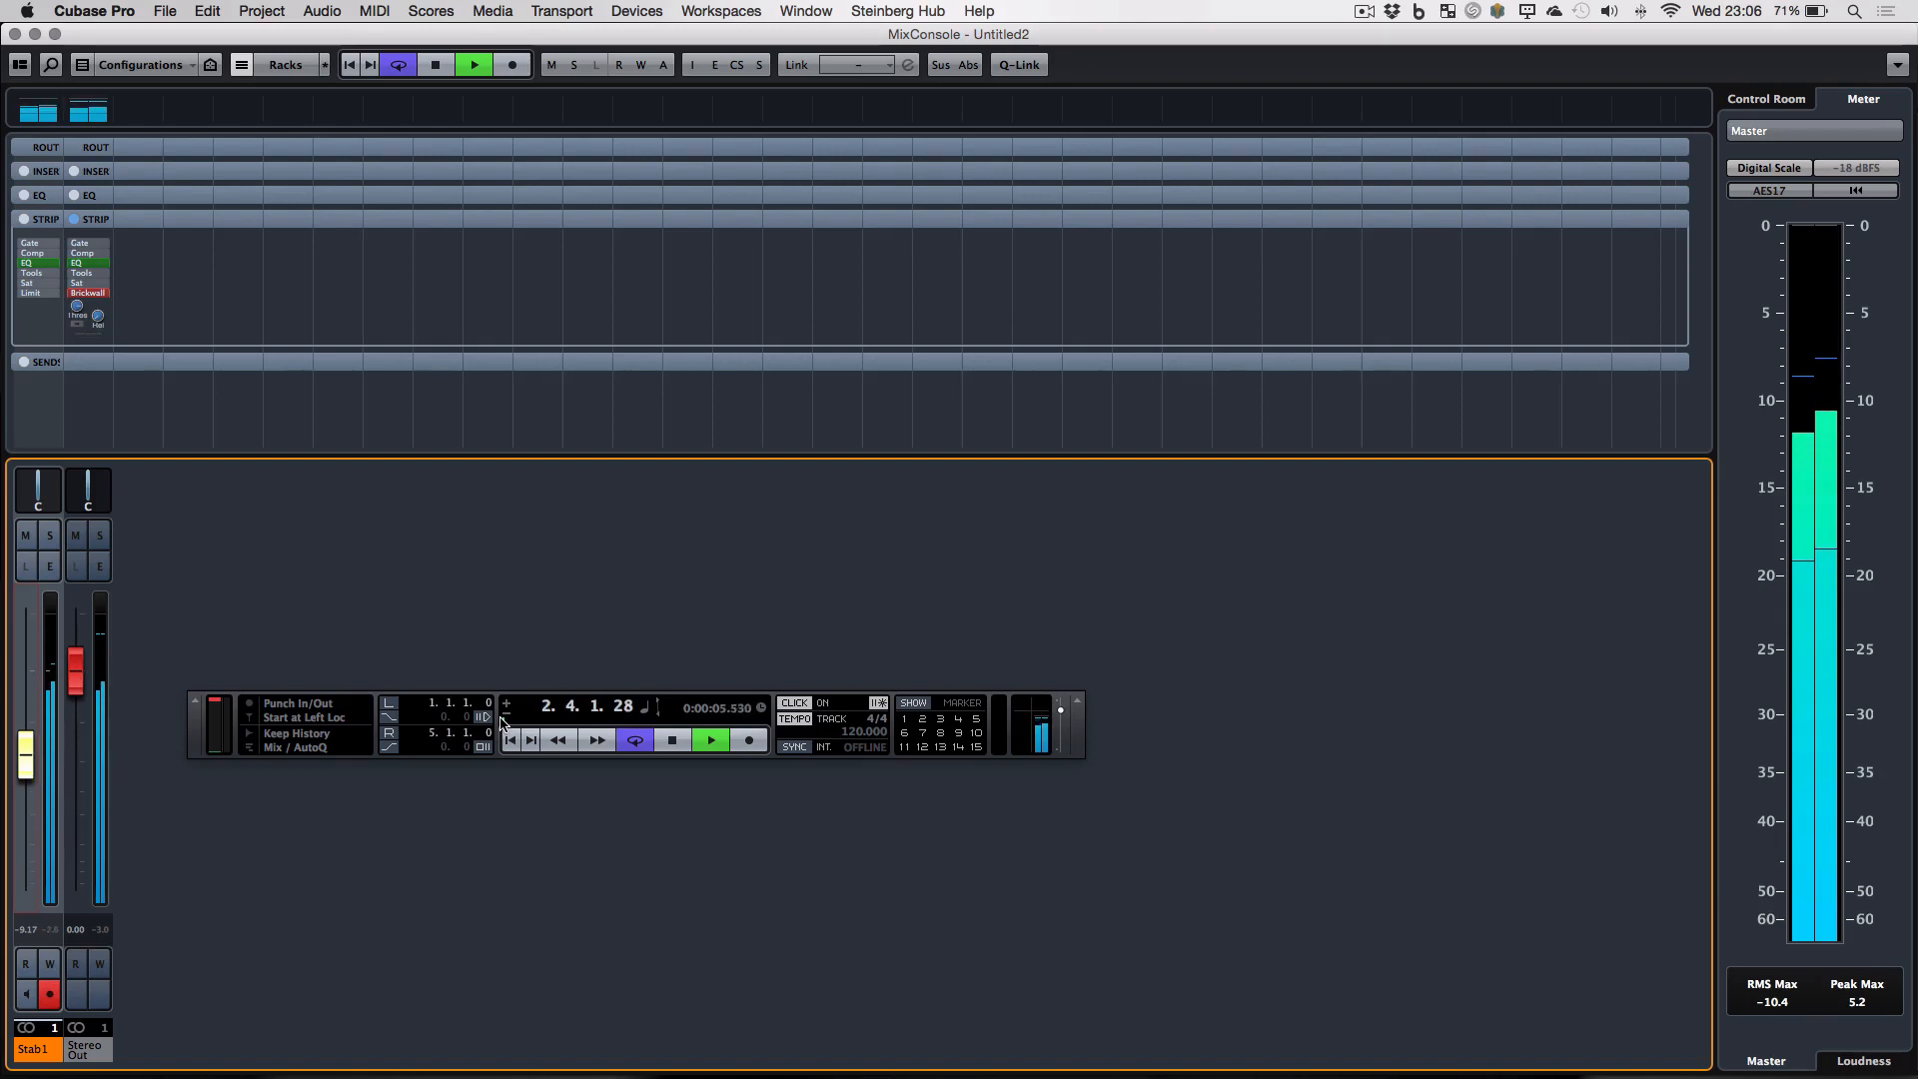
key(F3)
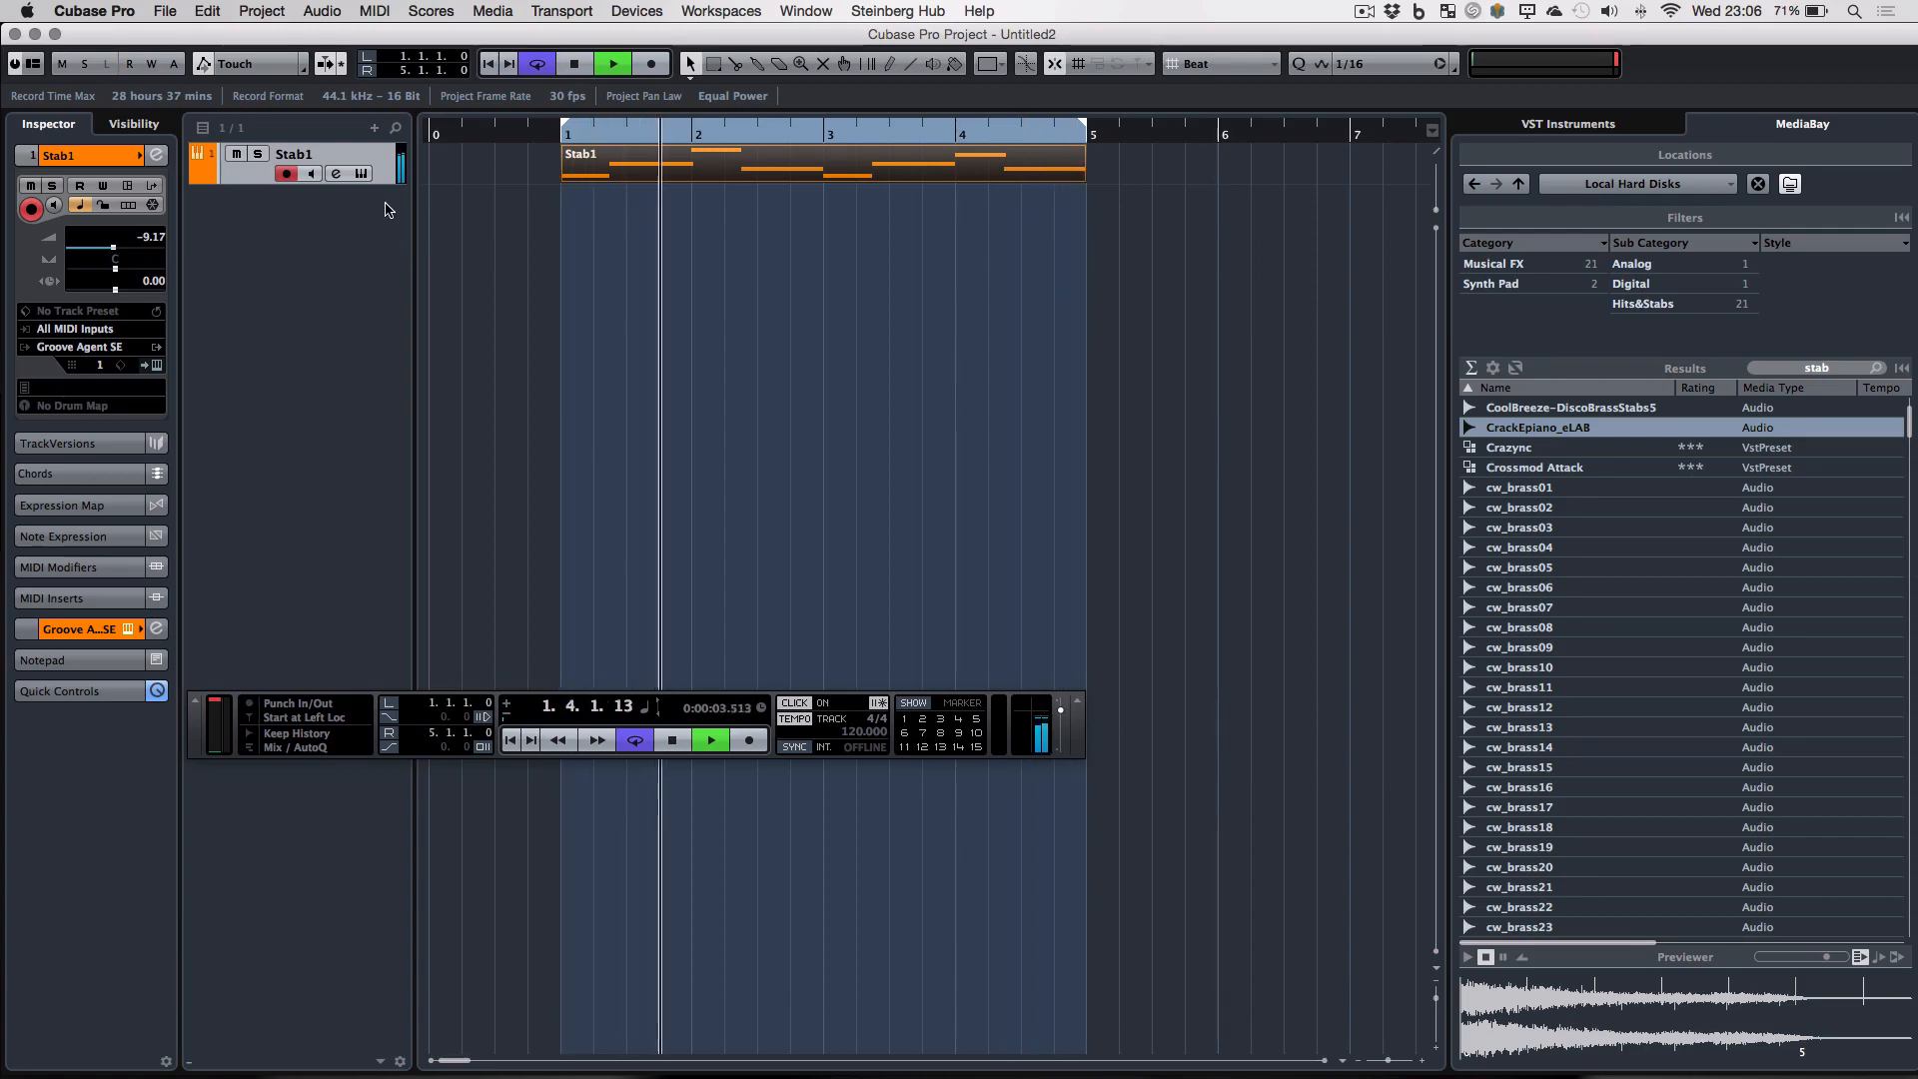
key(space)
- Add one new instrument track that uses Groove Agent SE
click(376, 129)
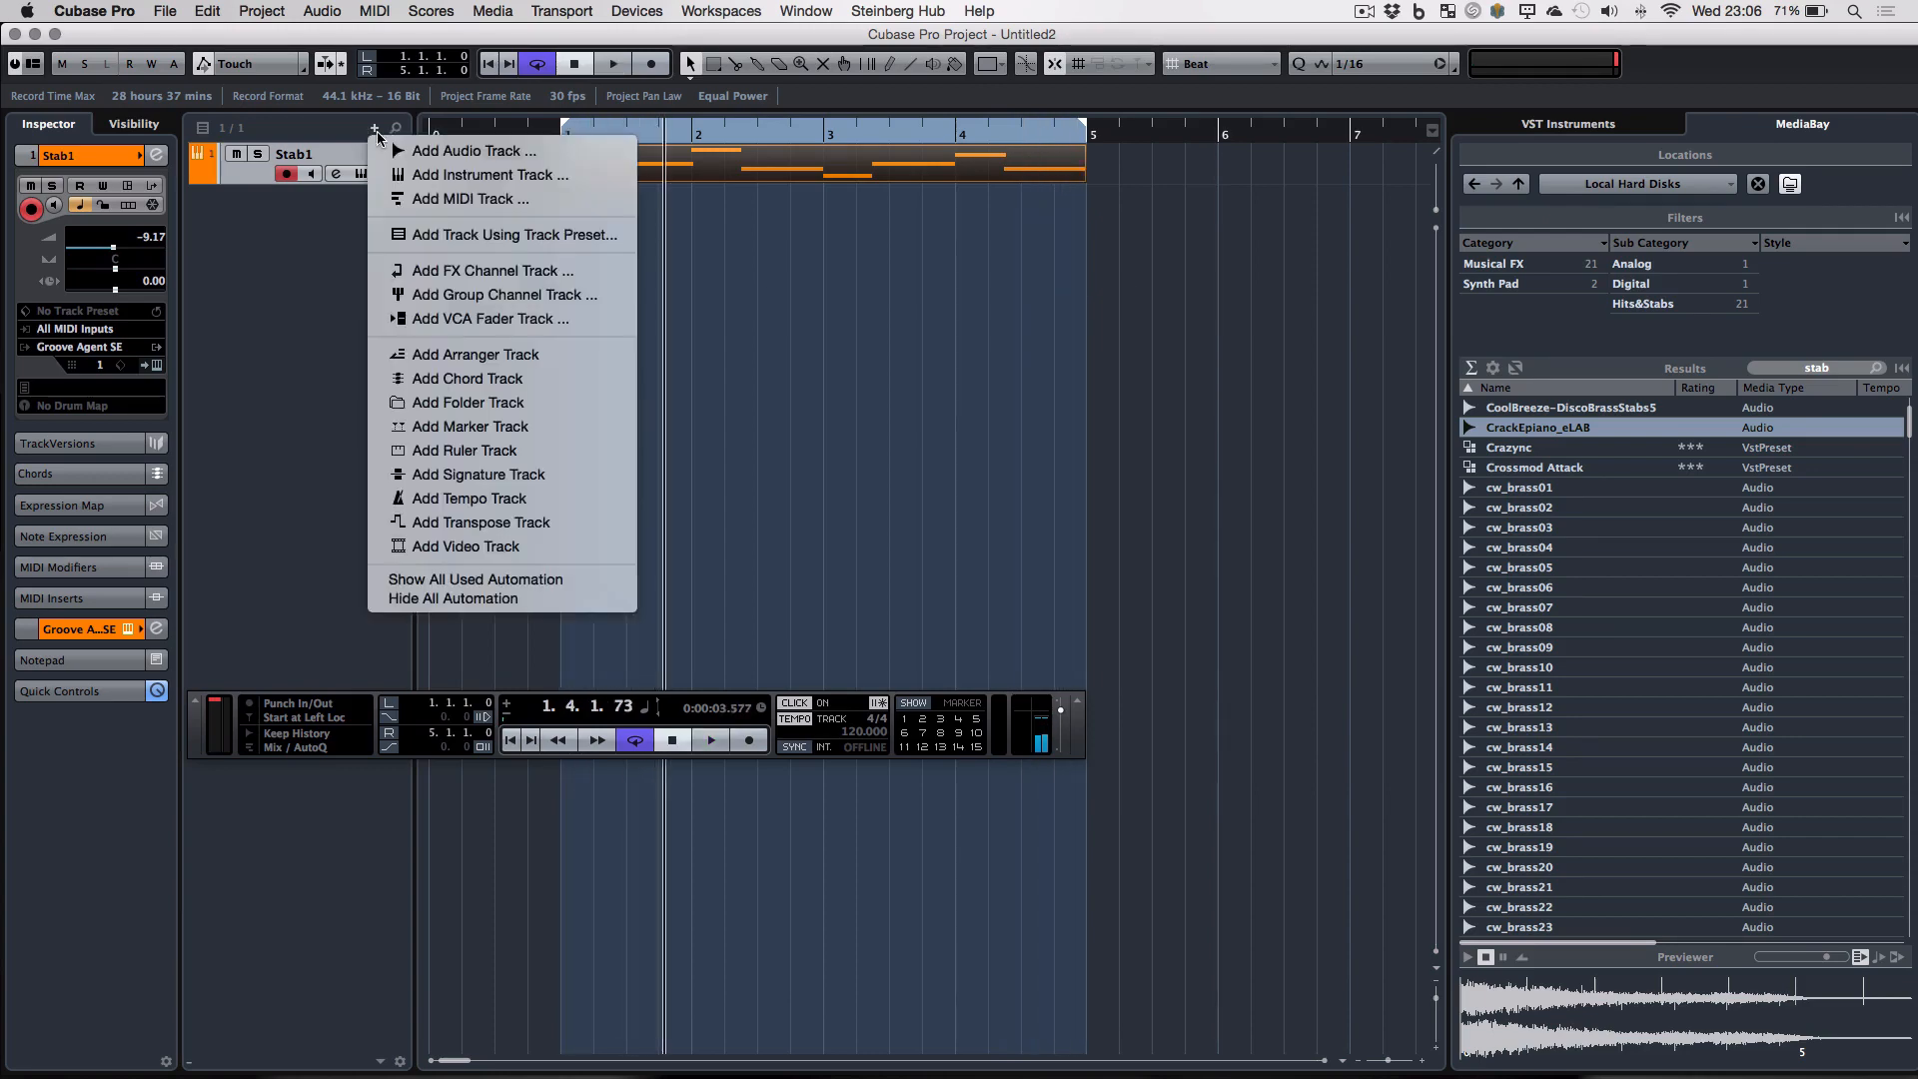
click(492, 175)
click(885, 320)
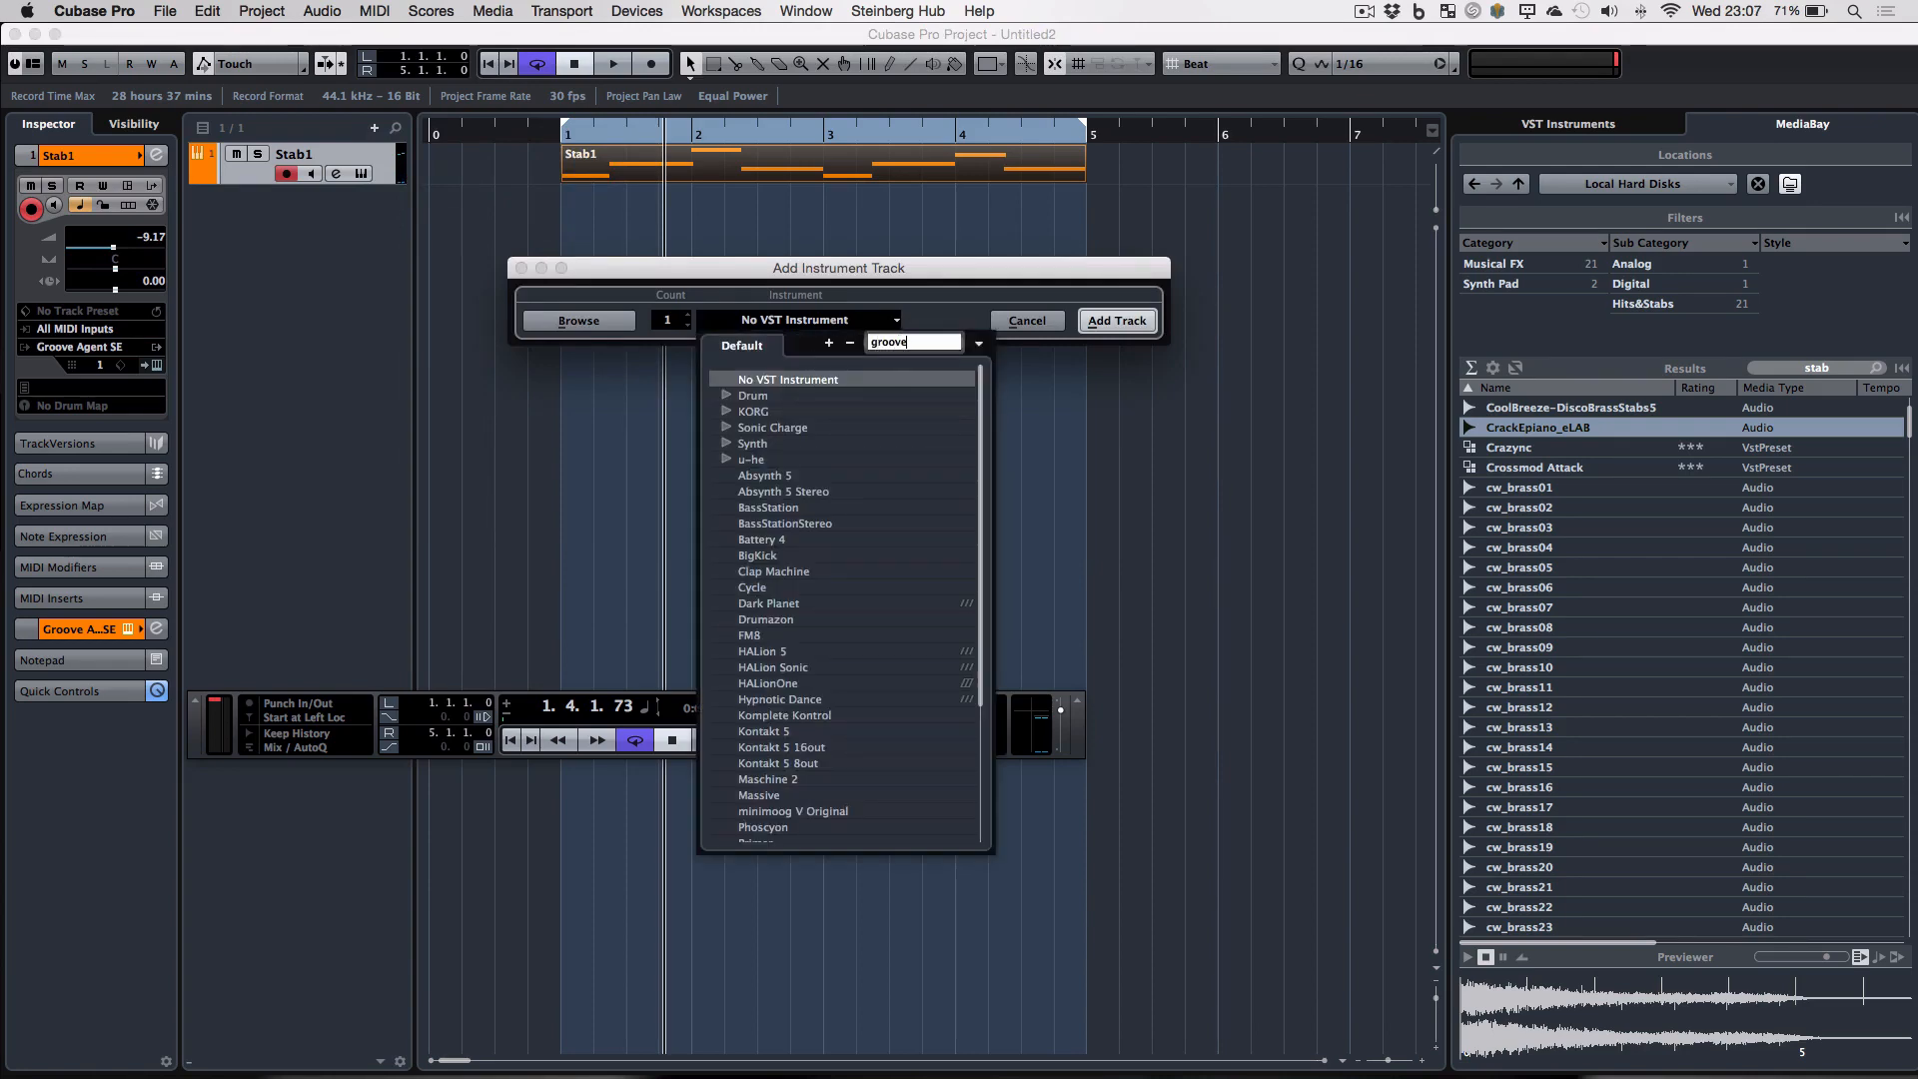
click(843, 394)
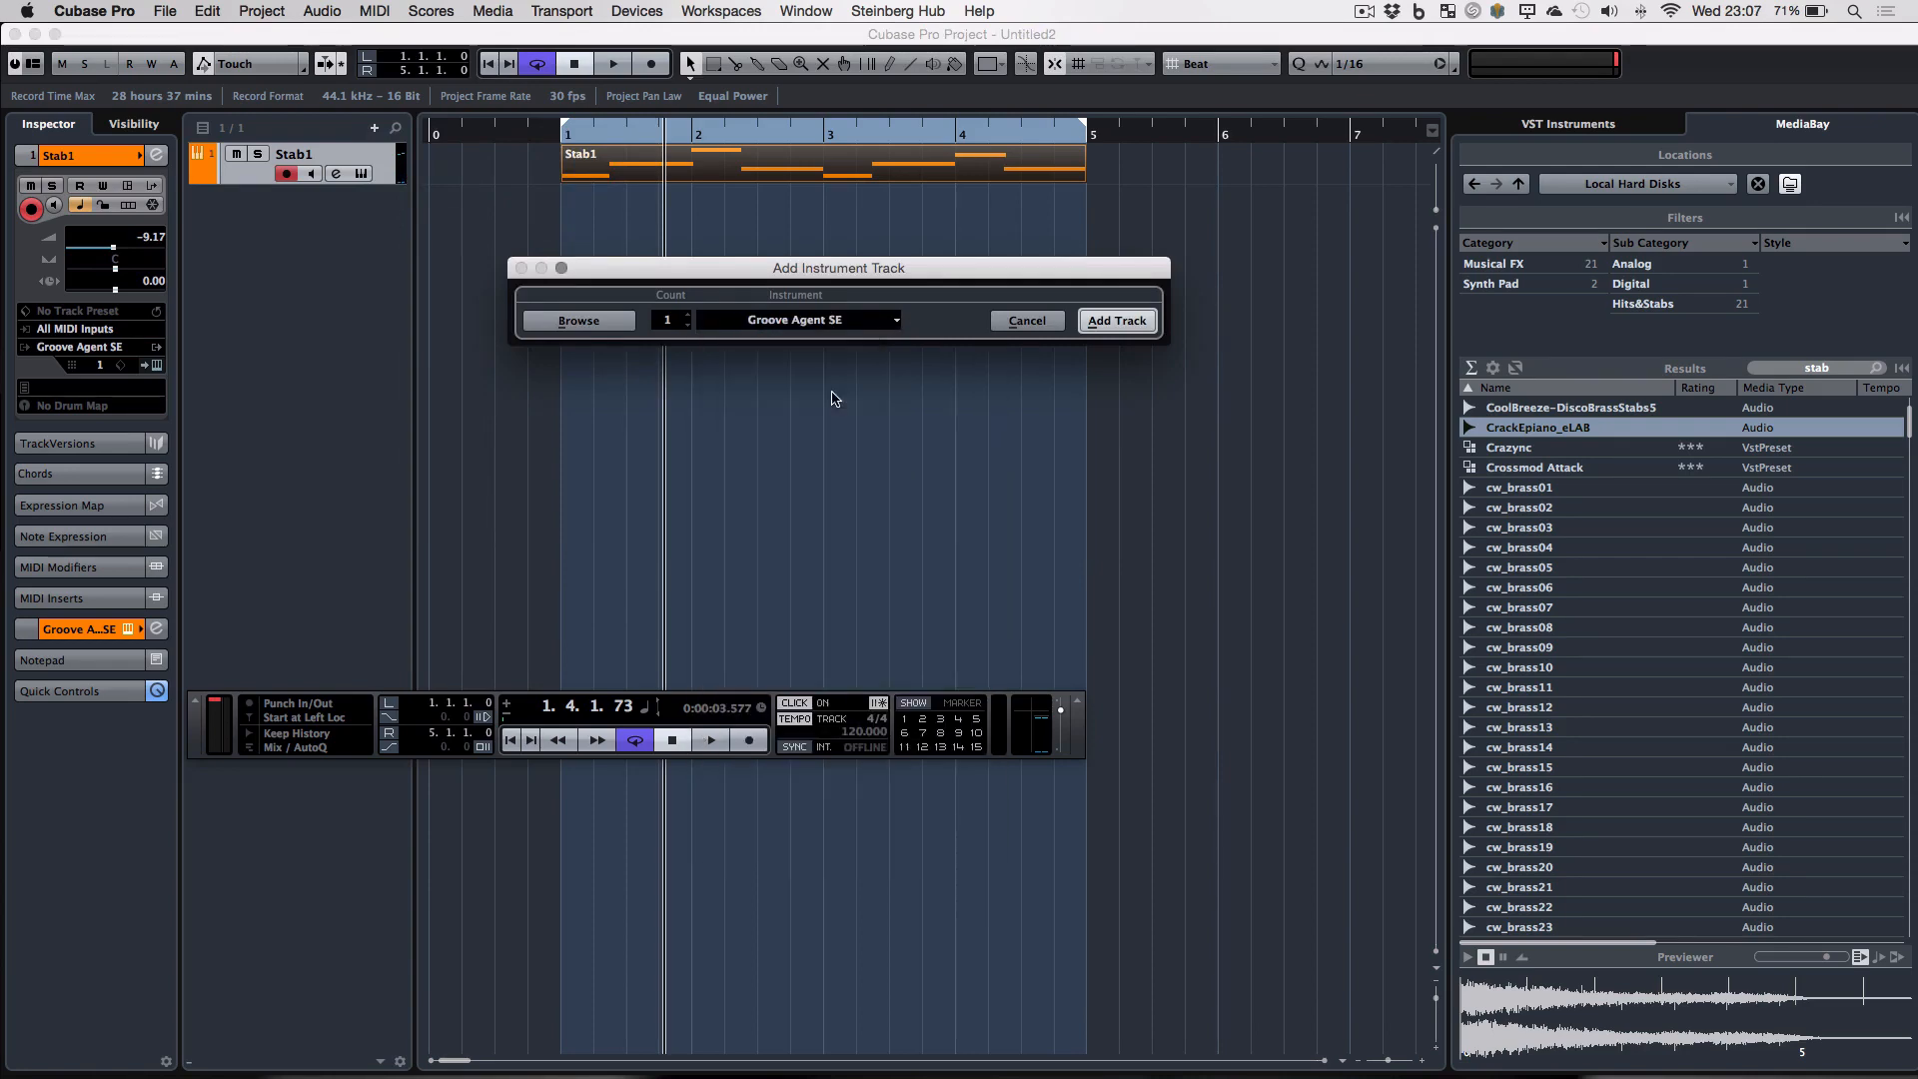
click(1113, 321)
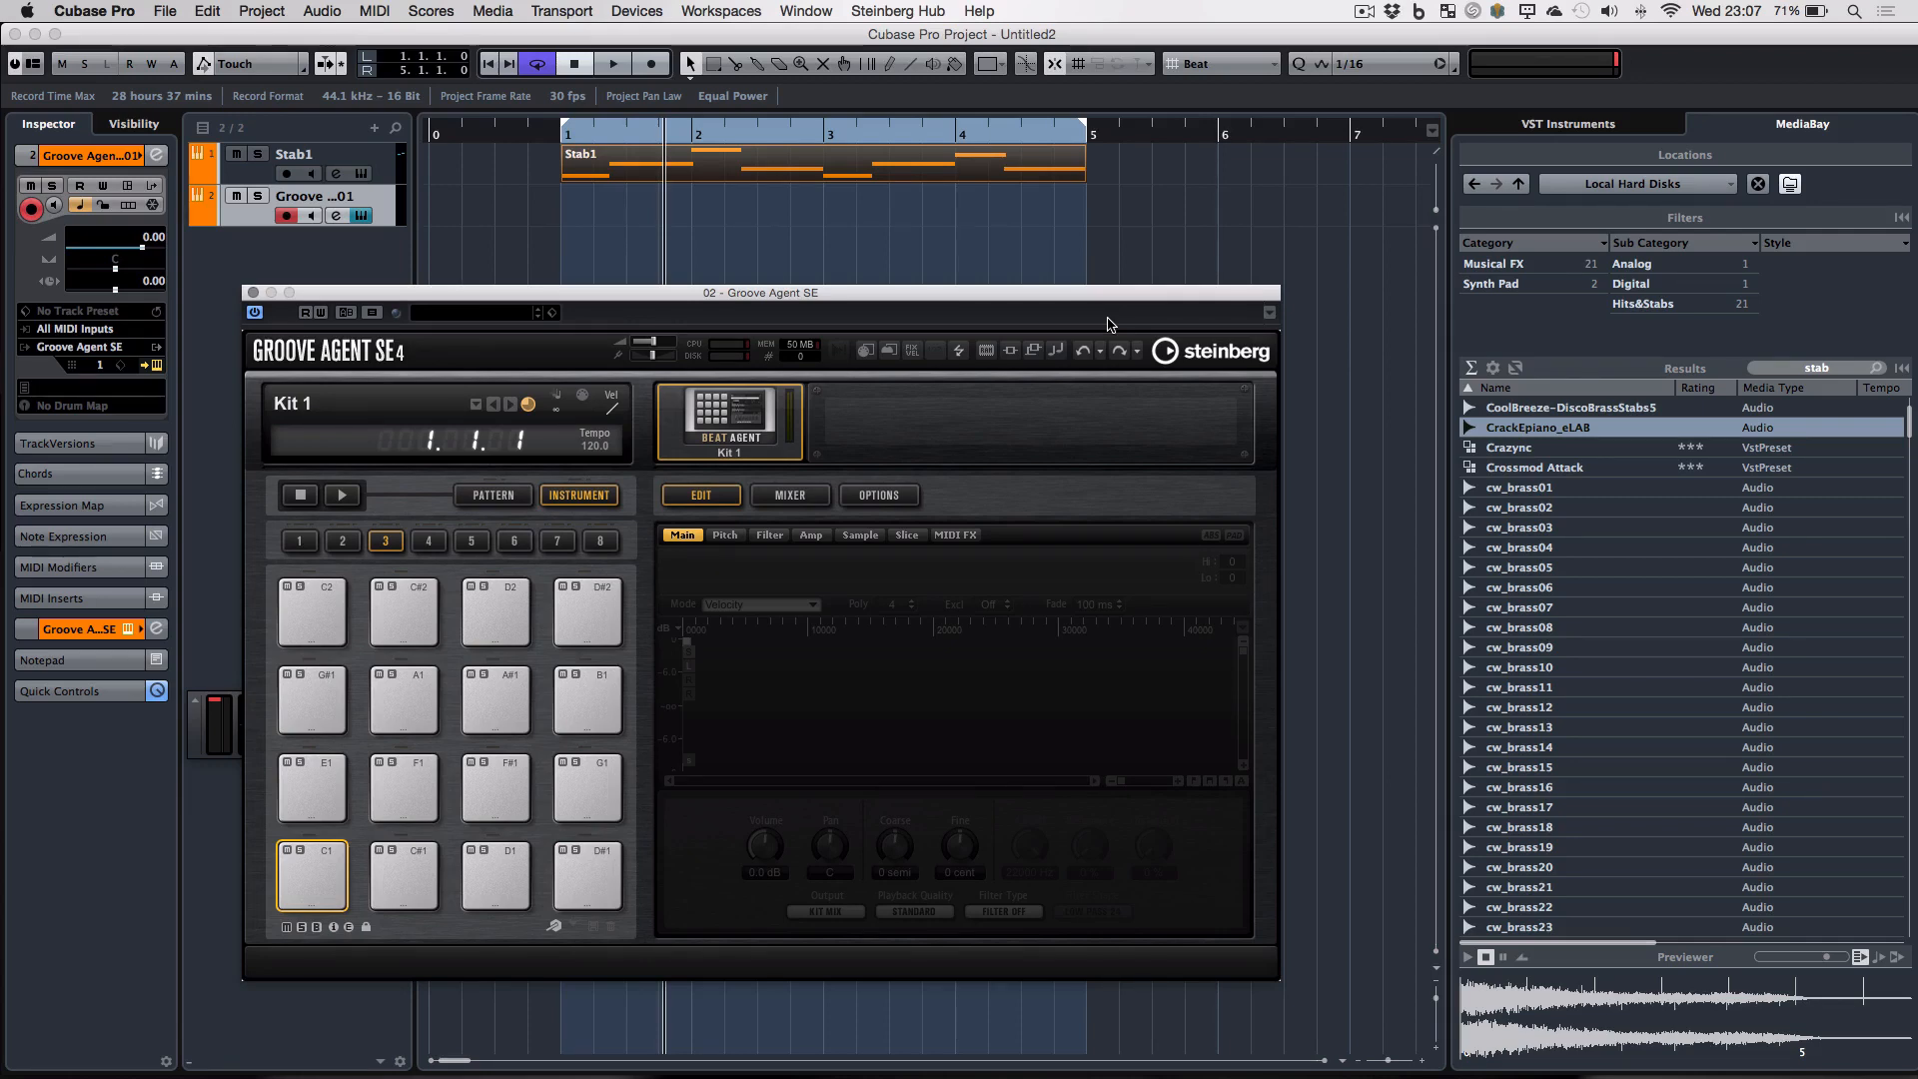
- Replace the MediaBay search term with "kick" to search for kick samples
click(1827, 370)
key(BackSpace)
key(BackSpace)
key(BackSpace)
key(BackSpace)
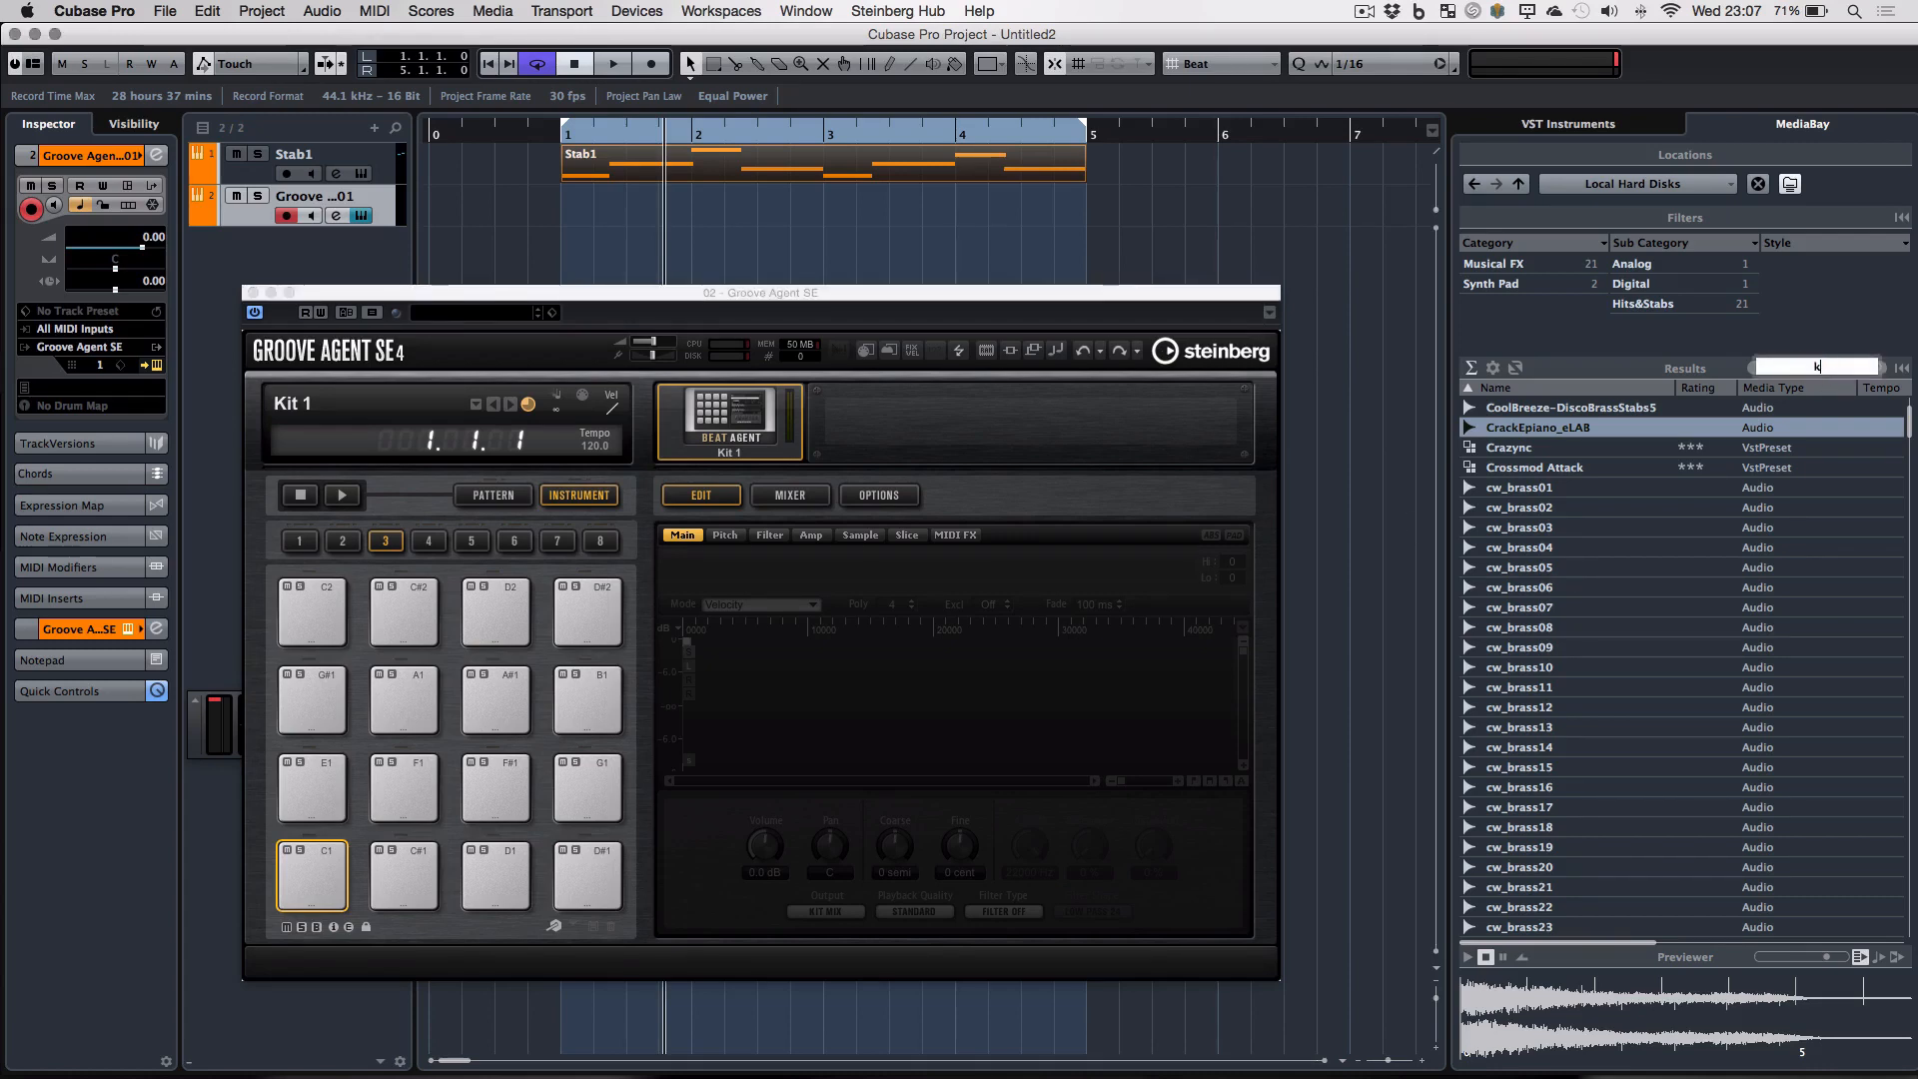
key(Return)
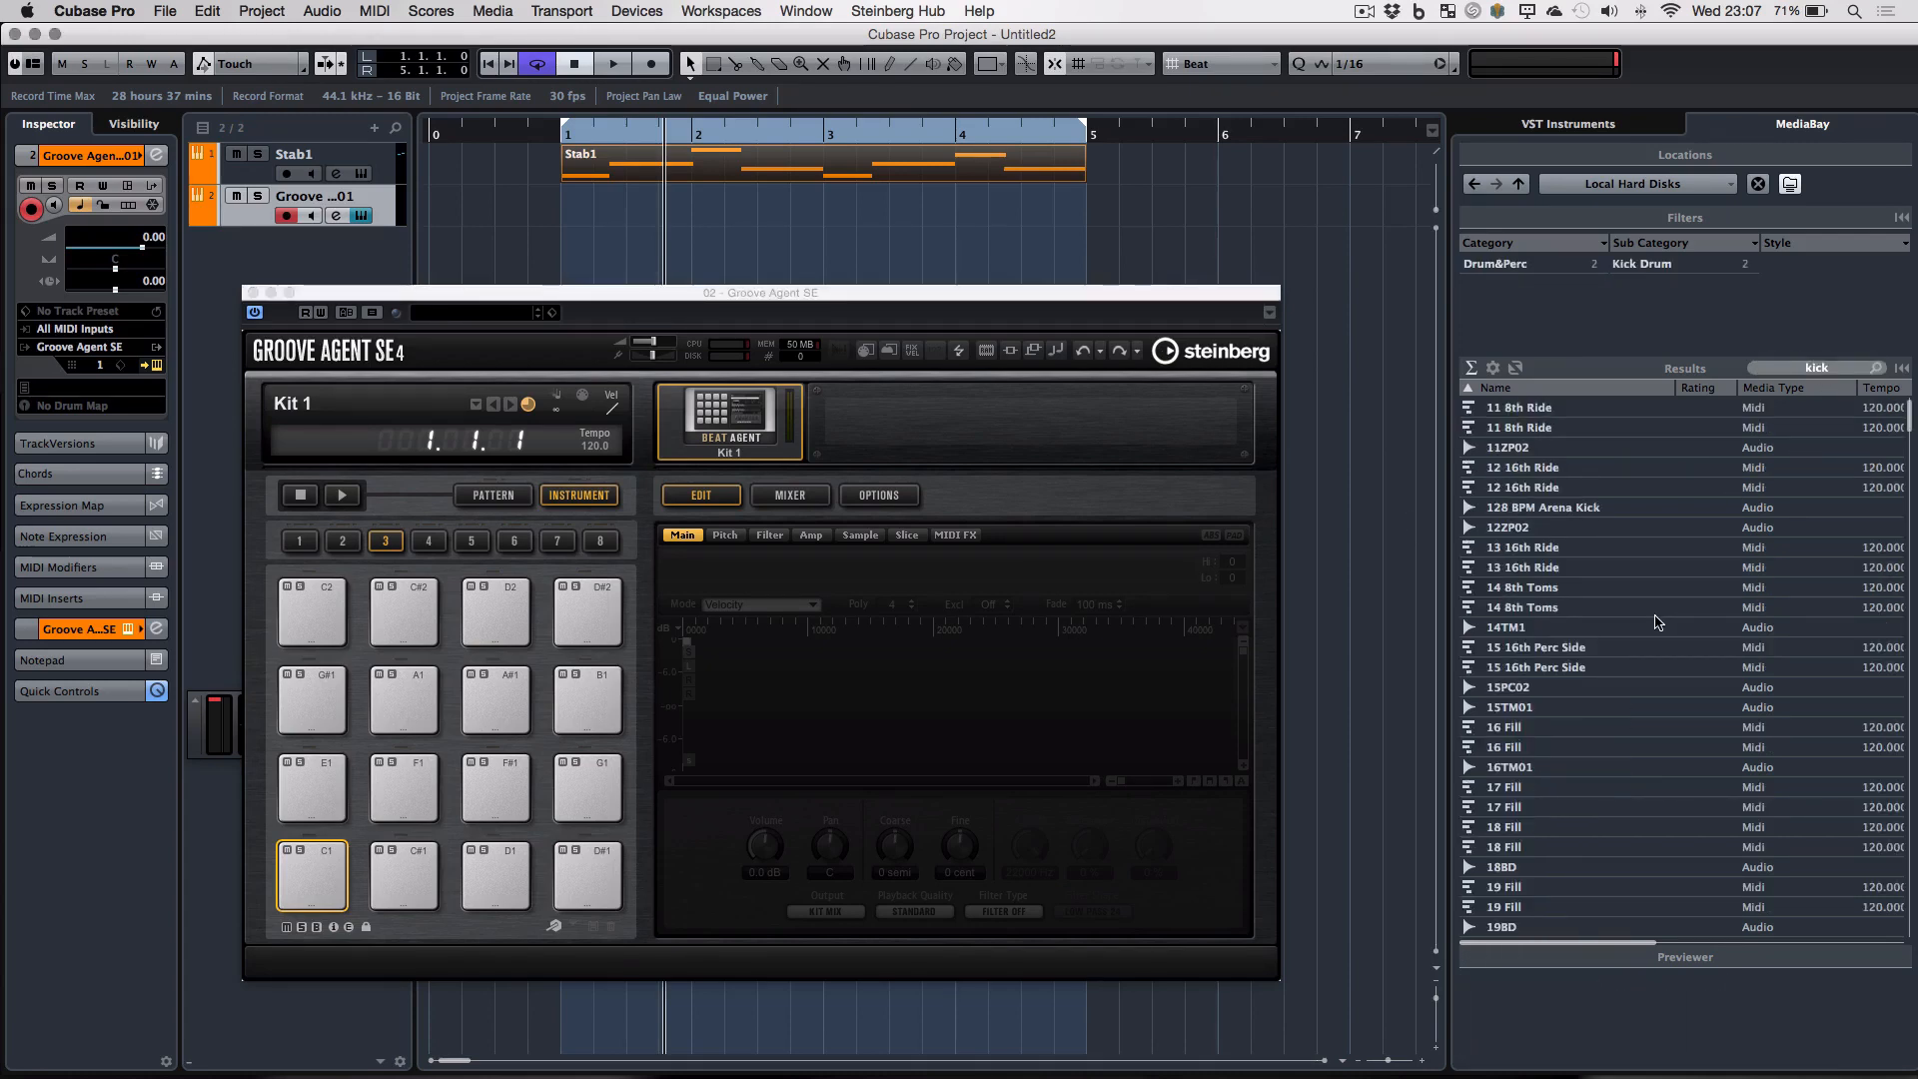
- Audition the BASSDRUM samples among the kick search results, between BASSDRUM033 and BASSDRUM050, to choose a kick
click(1537, 510)
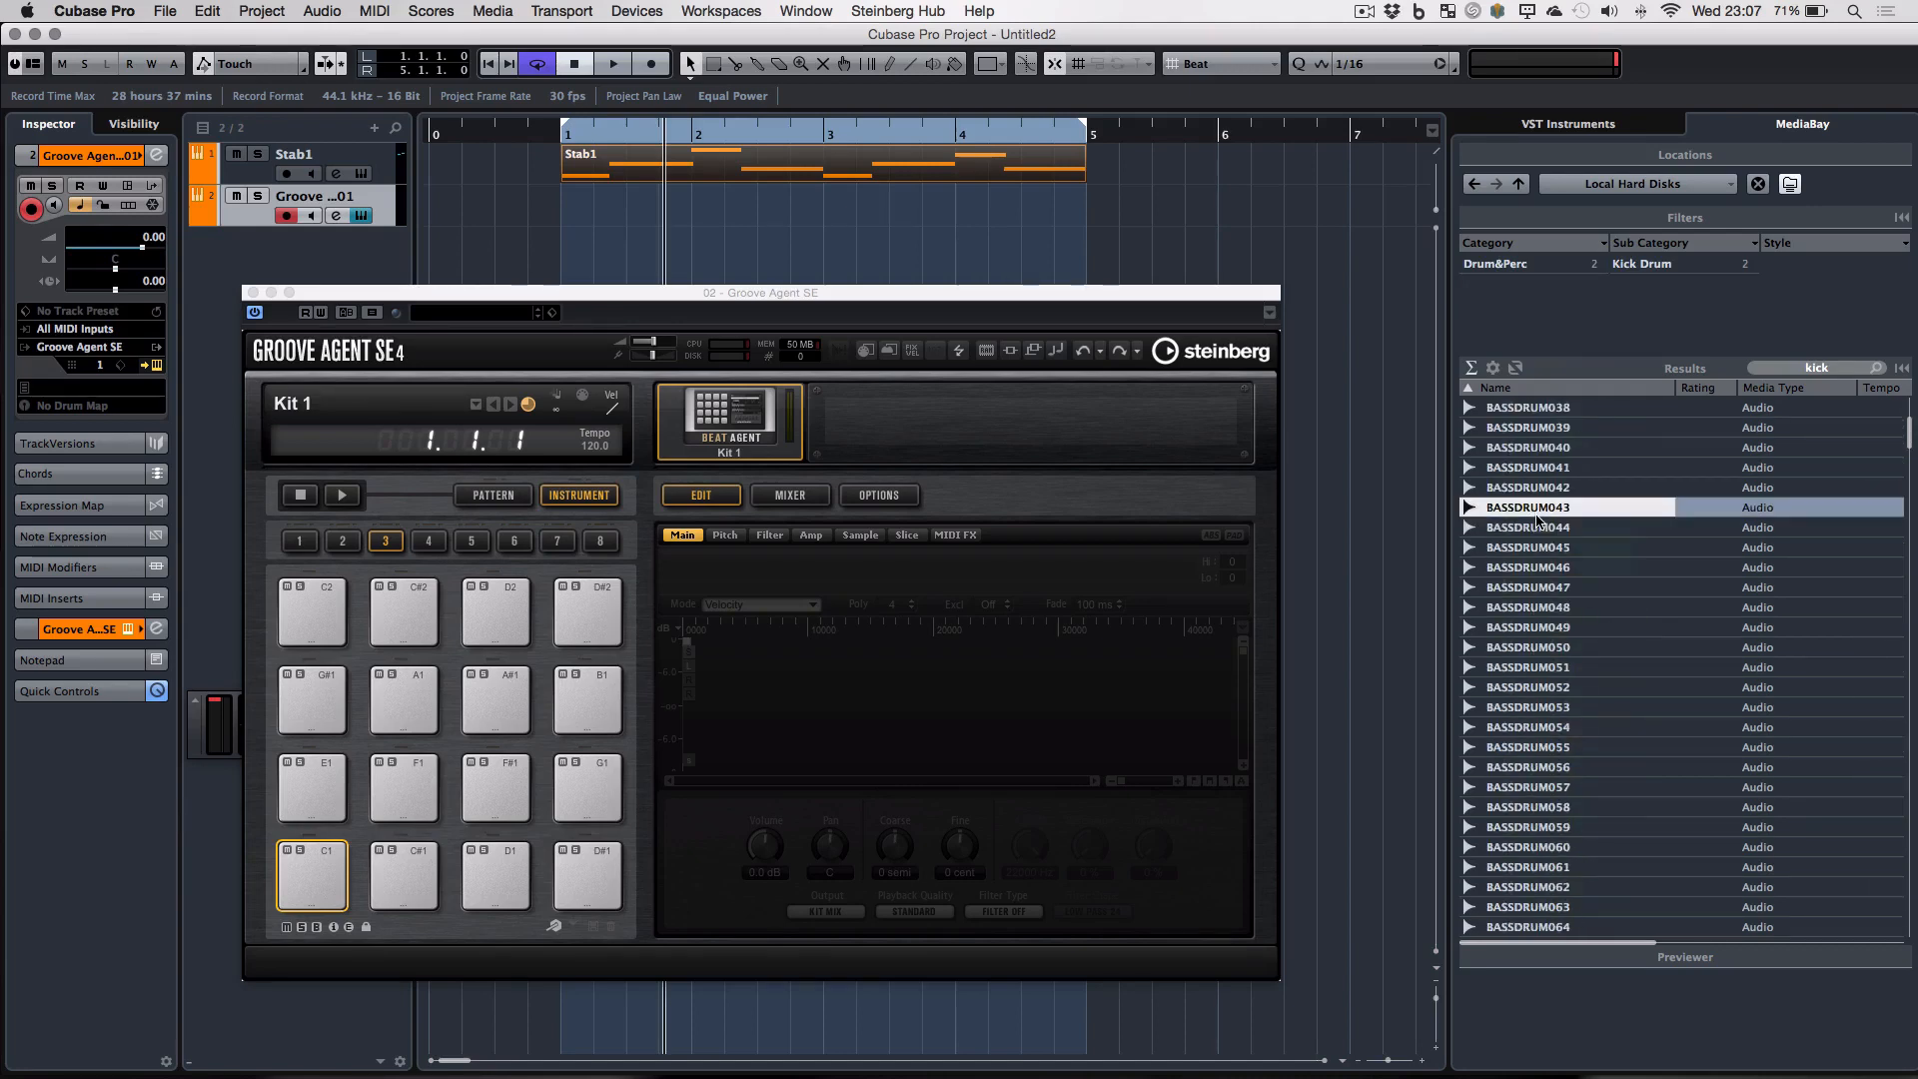
key(Down)
key(Up)
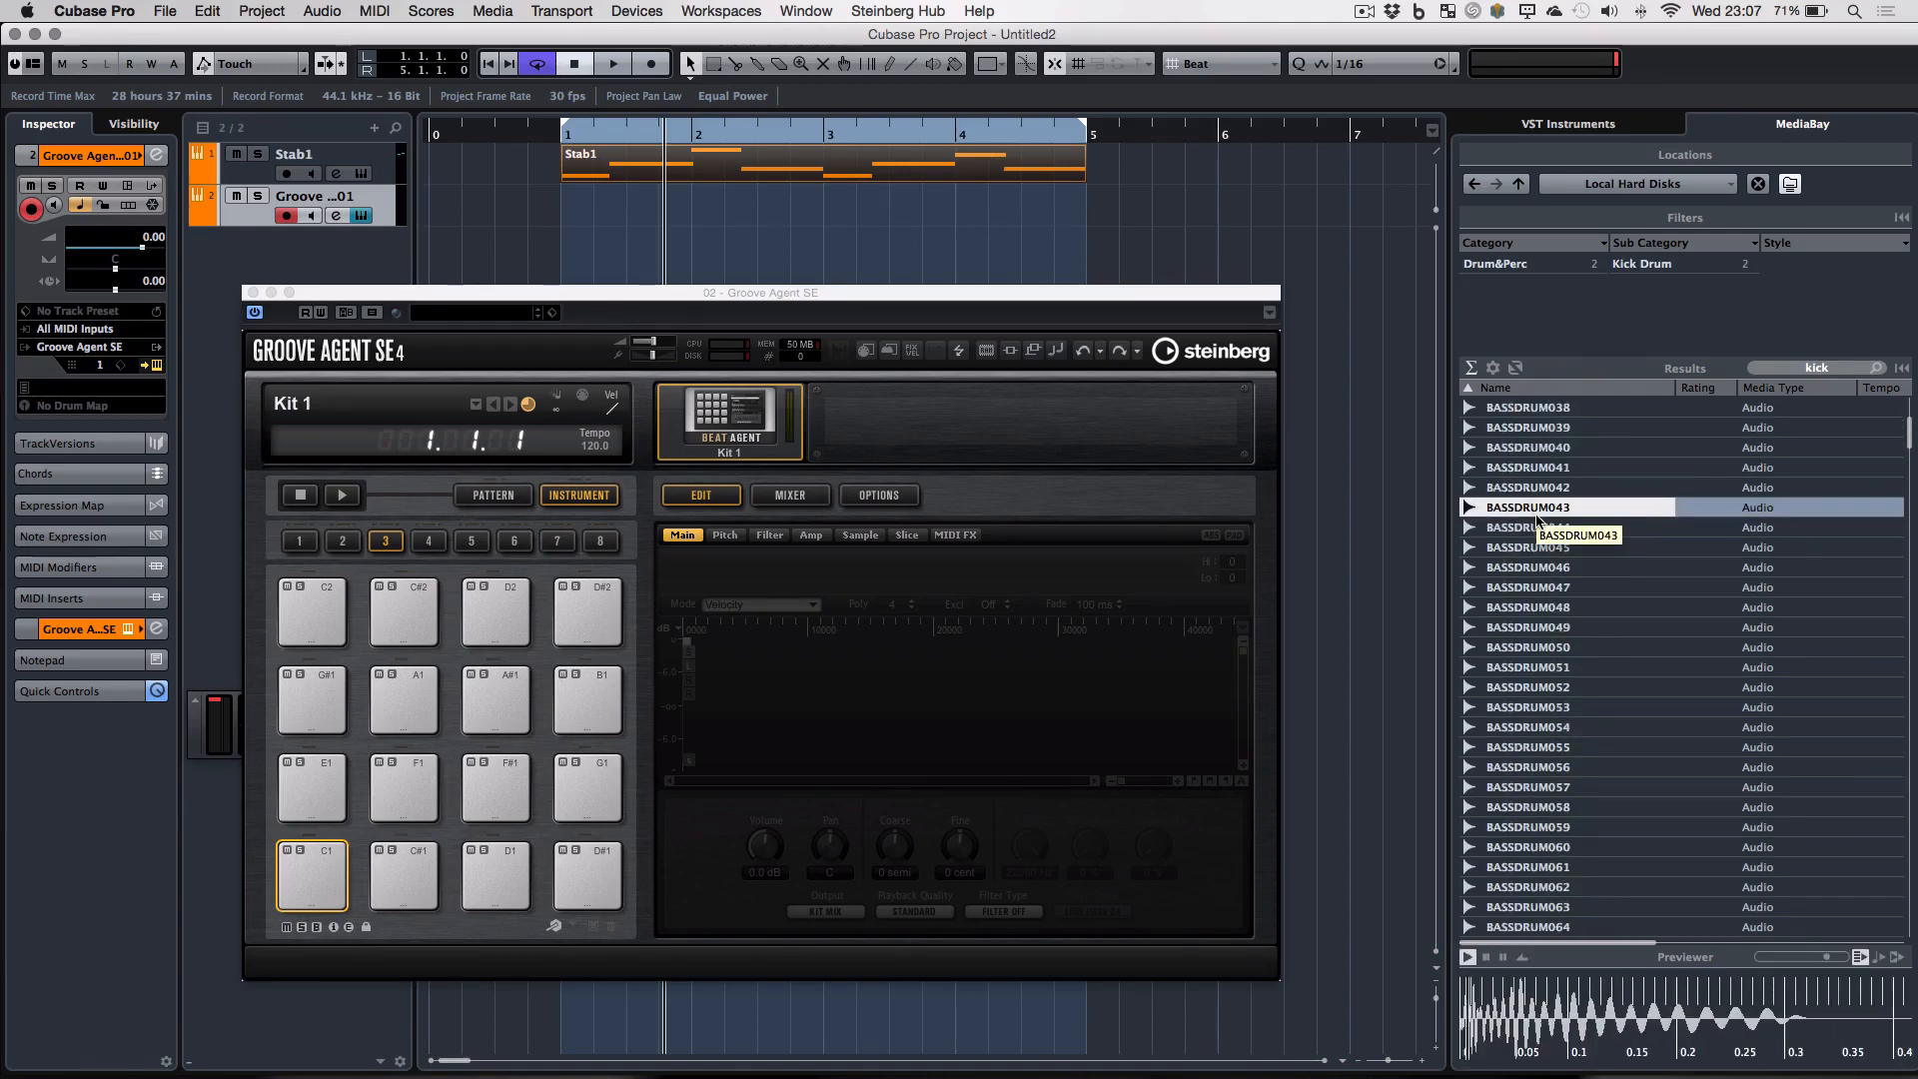
key(Down)
key(Down)
key(Down)
key(Down)
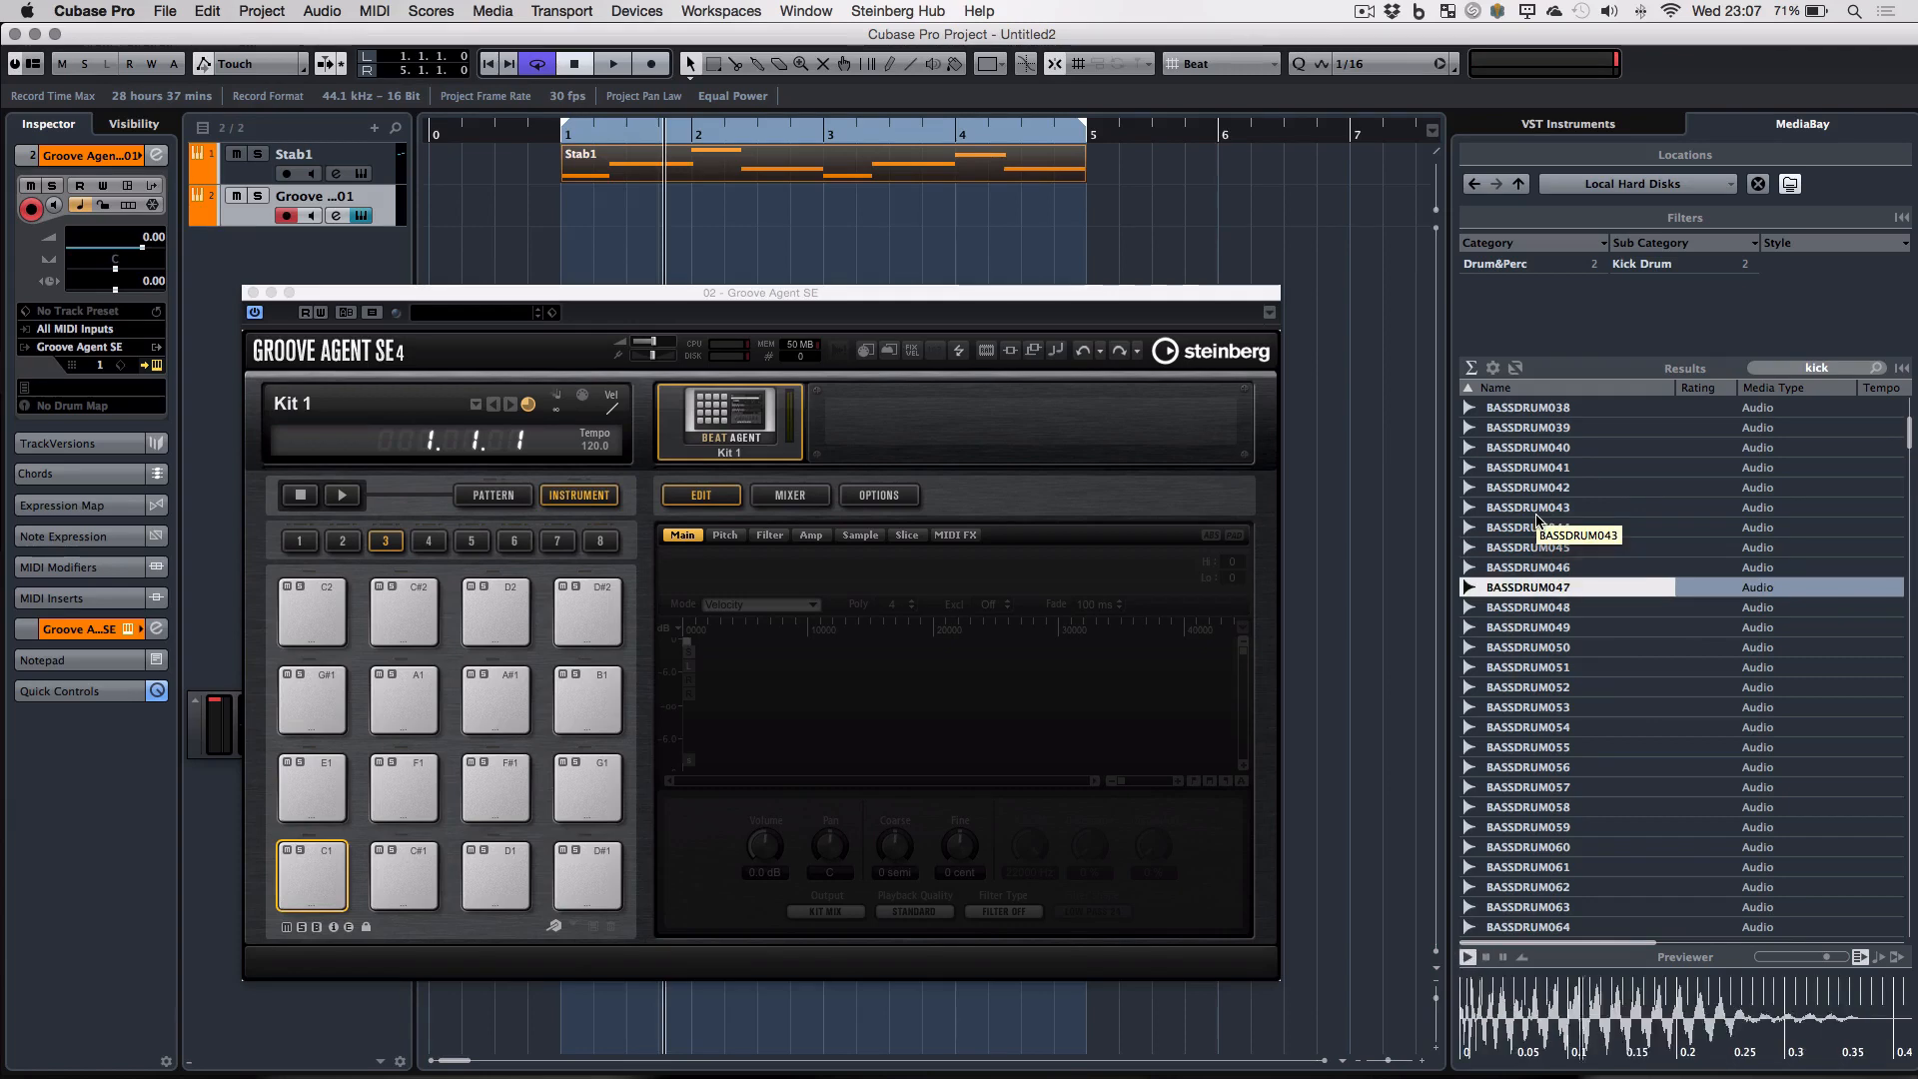
key(Up)
key(Down)
key(Down)
key(Down)
key(Down)
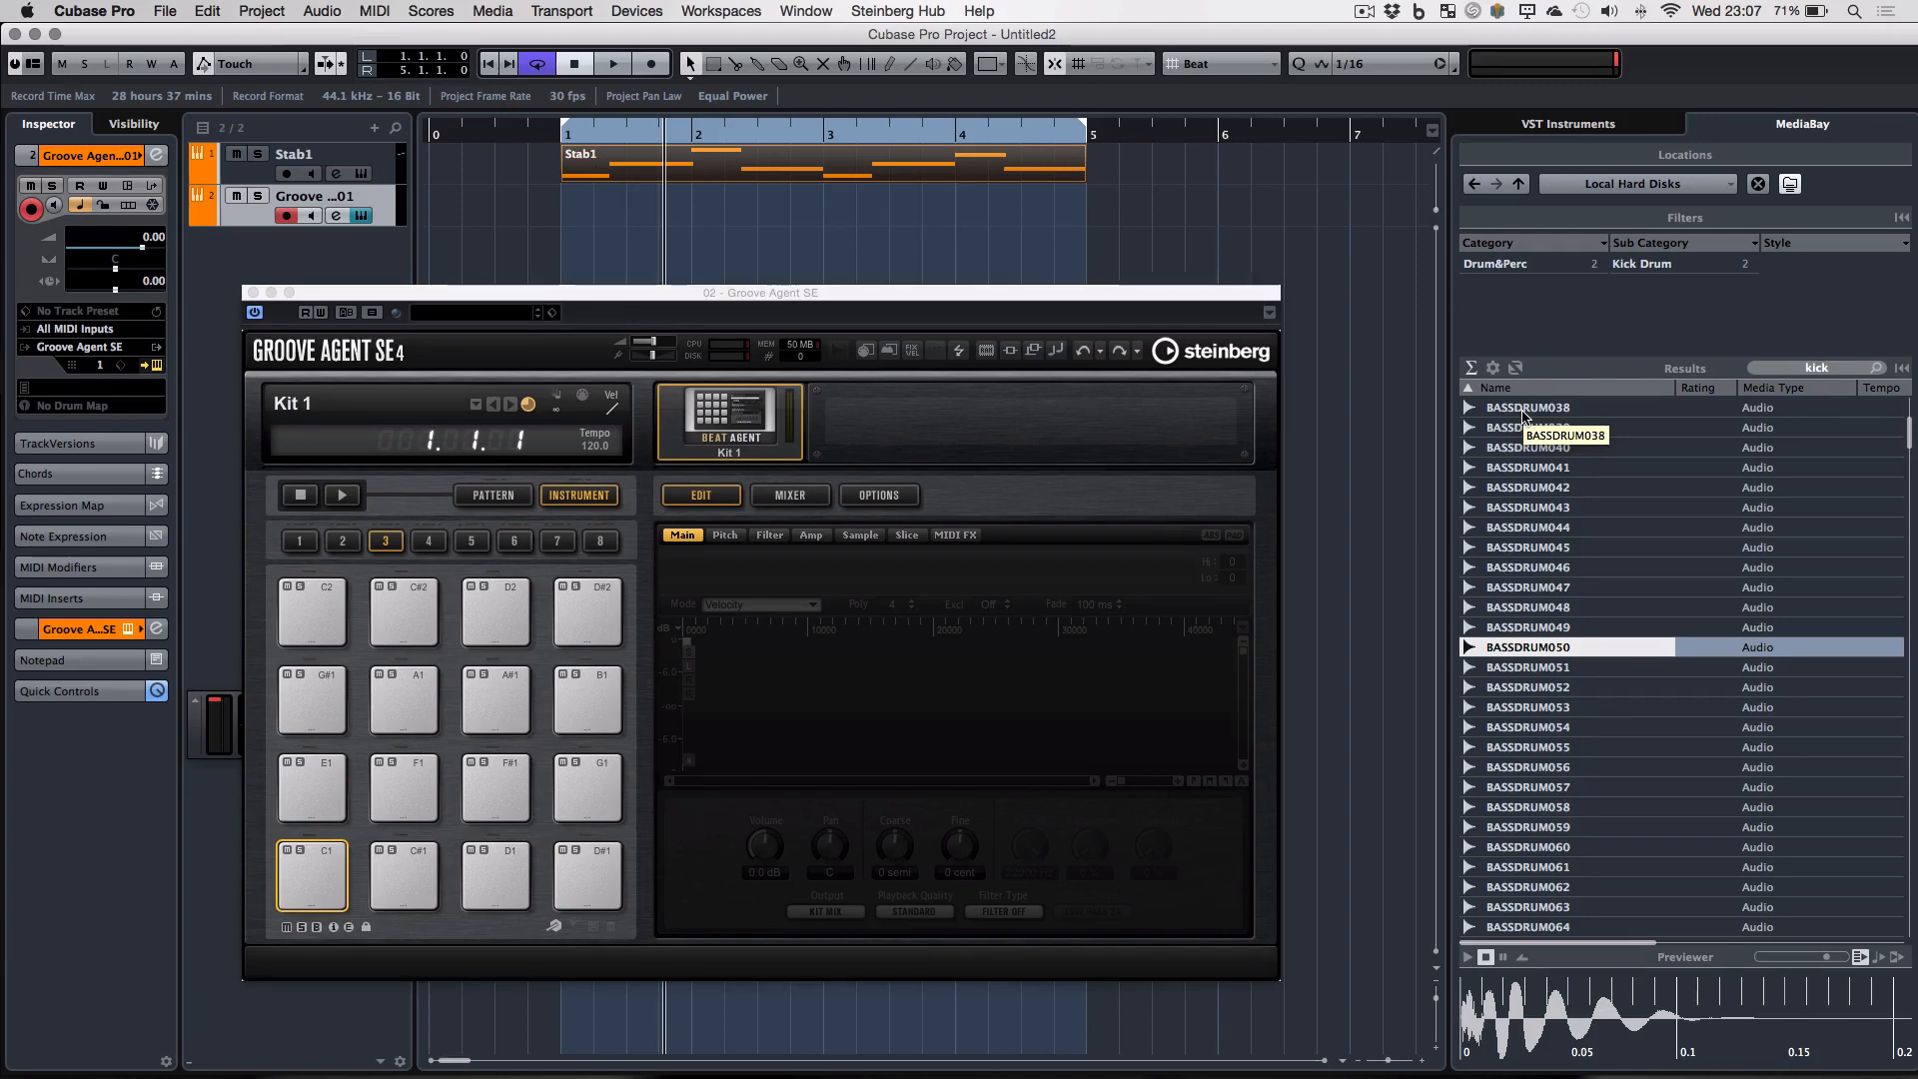
click(1523, 410)
key(Down)
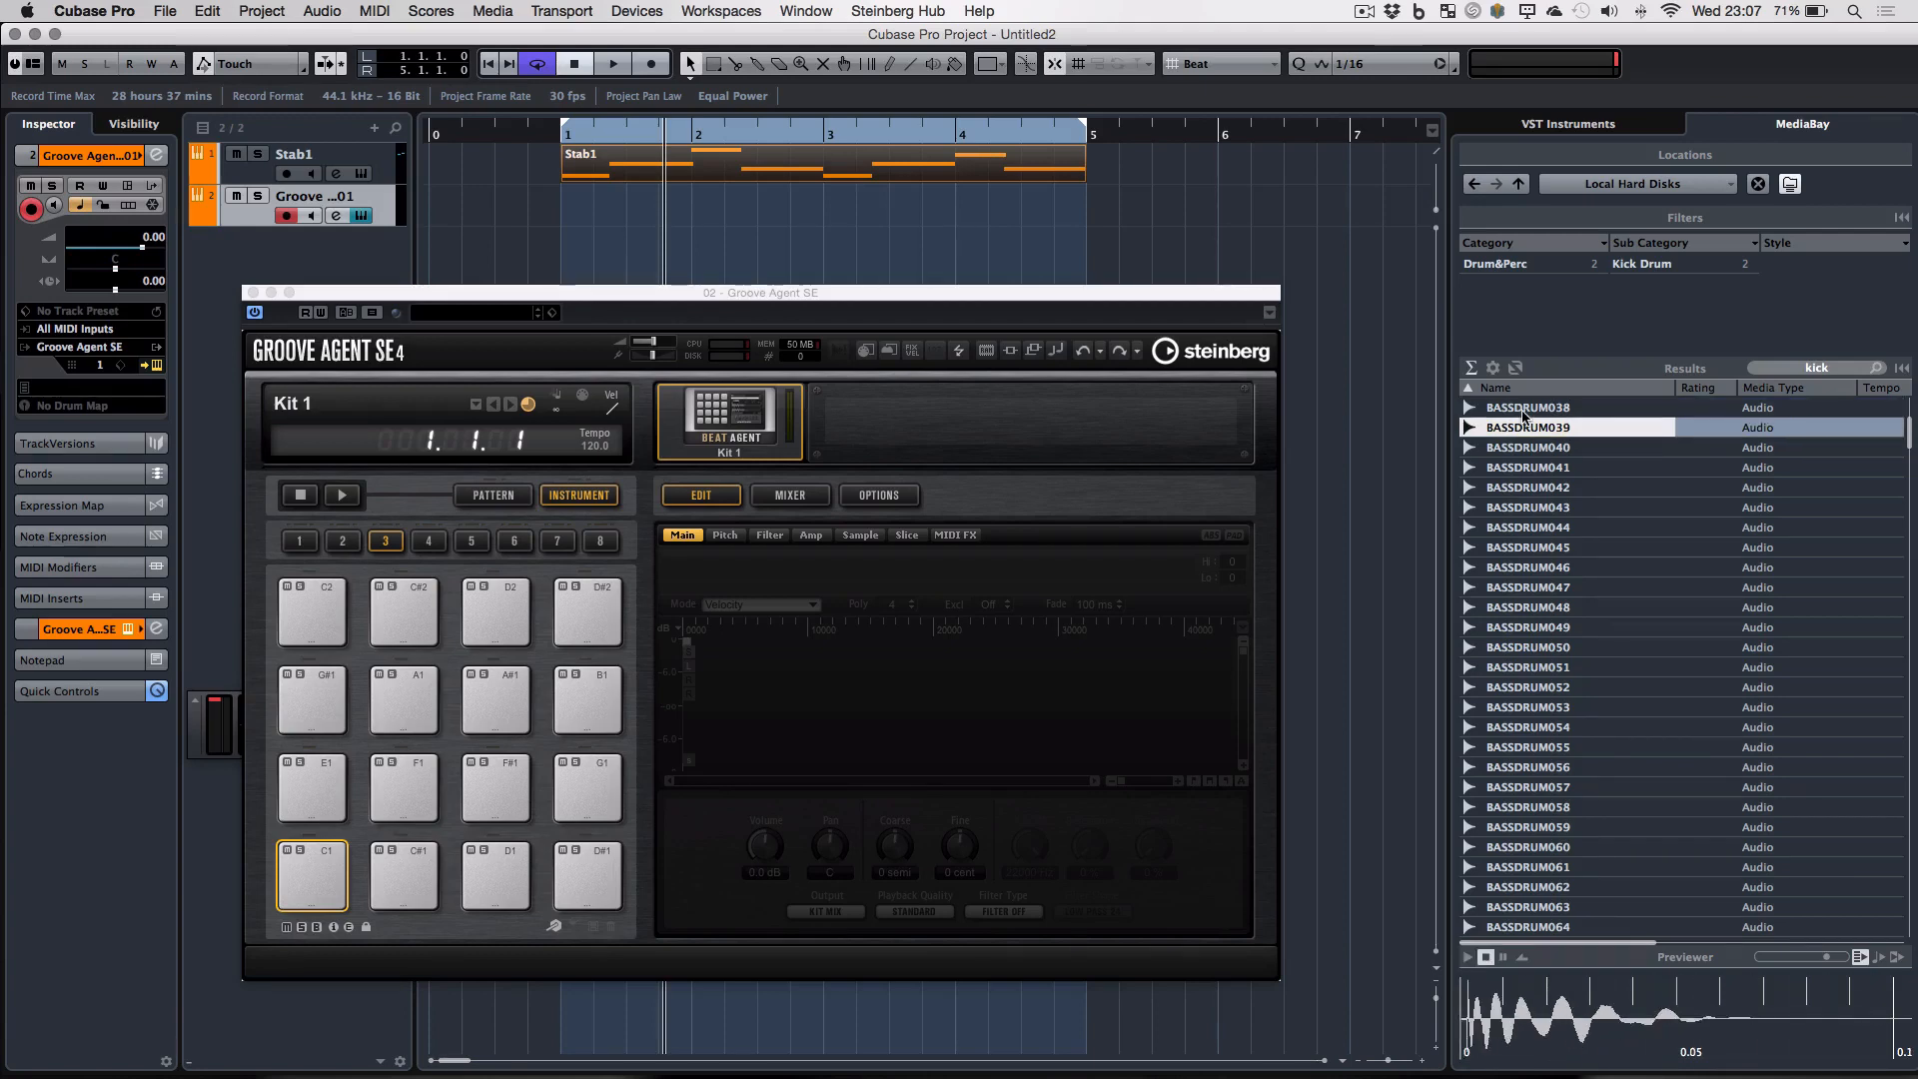
key(Up)
key(Up)
key(Up)
key(Up)
key(Up)
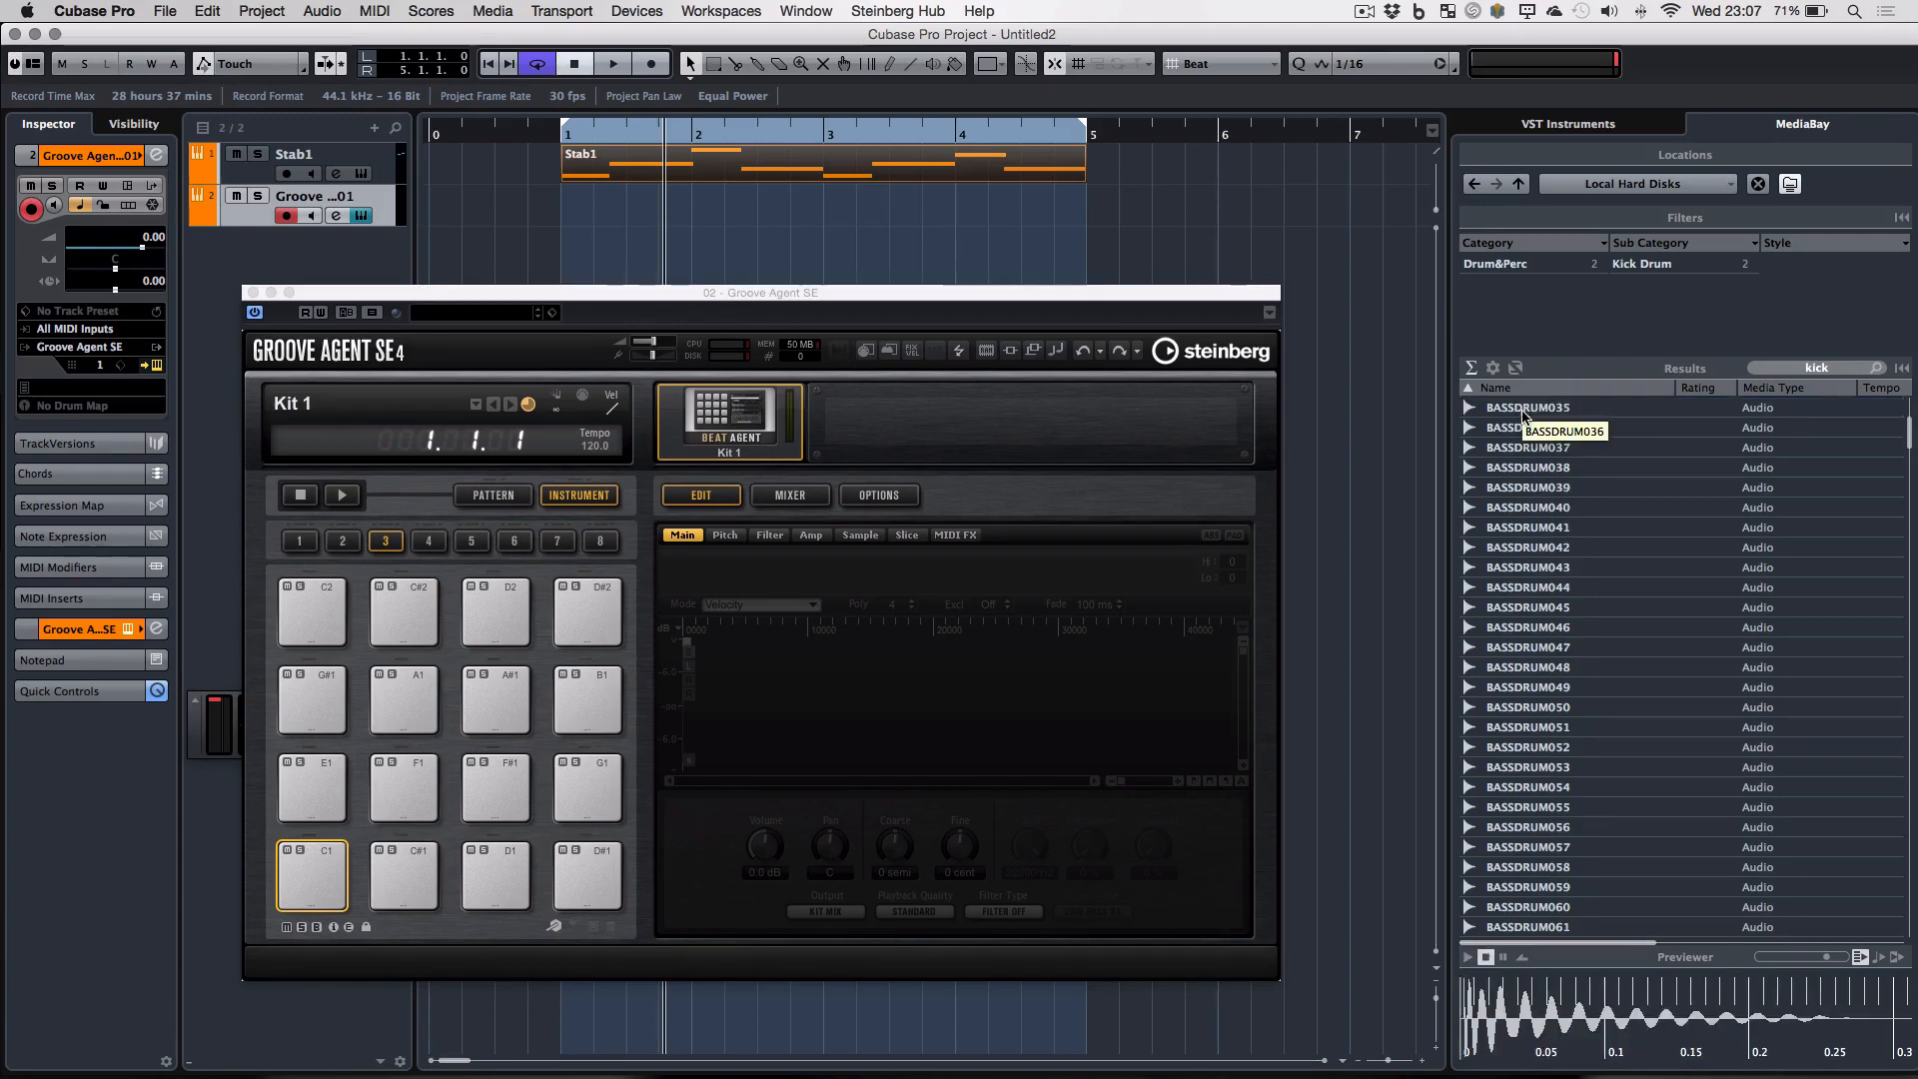
key(Up)
key(Up)
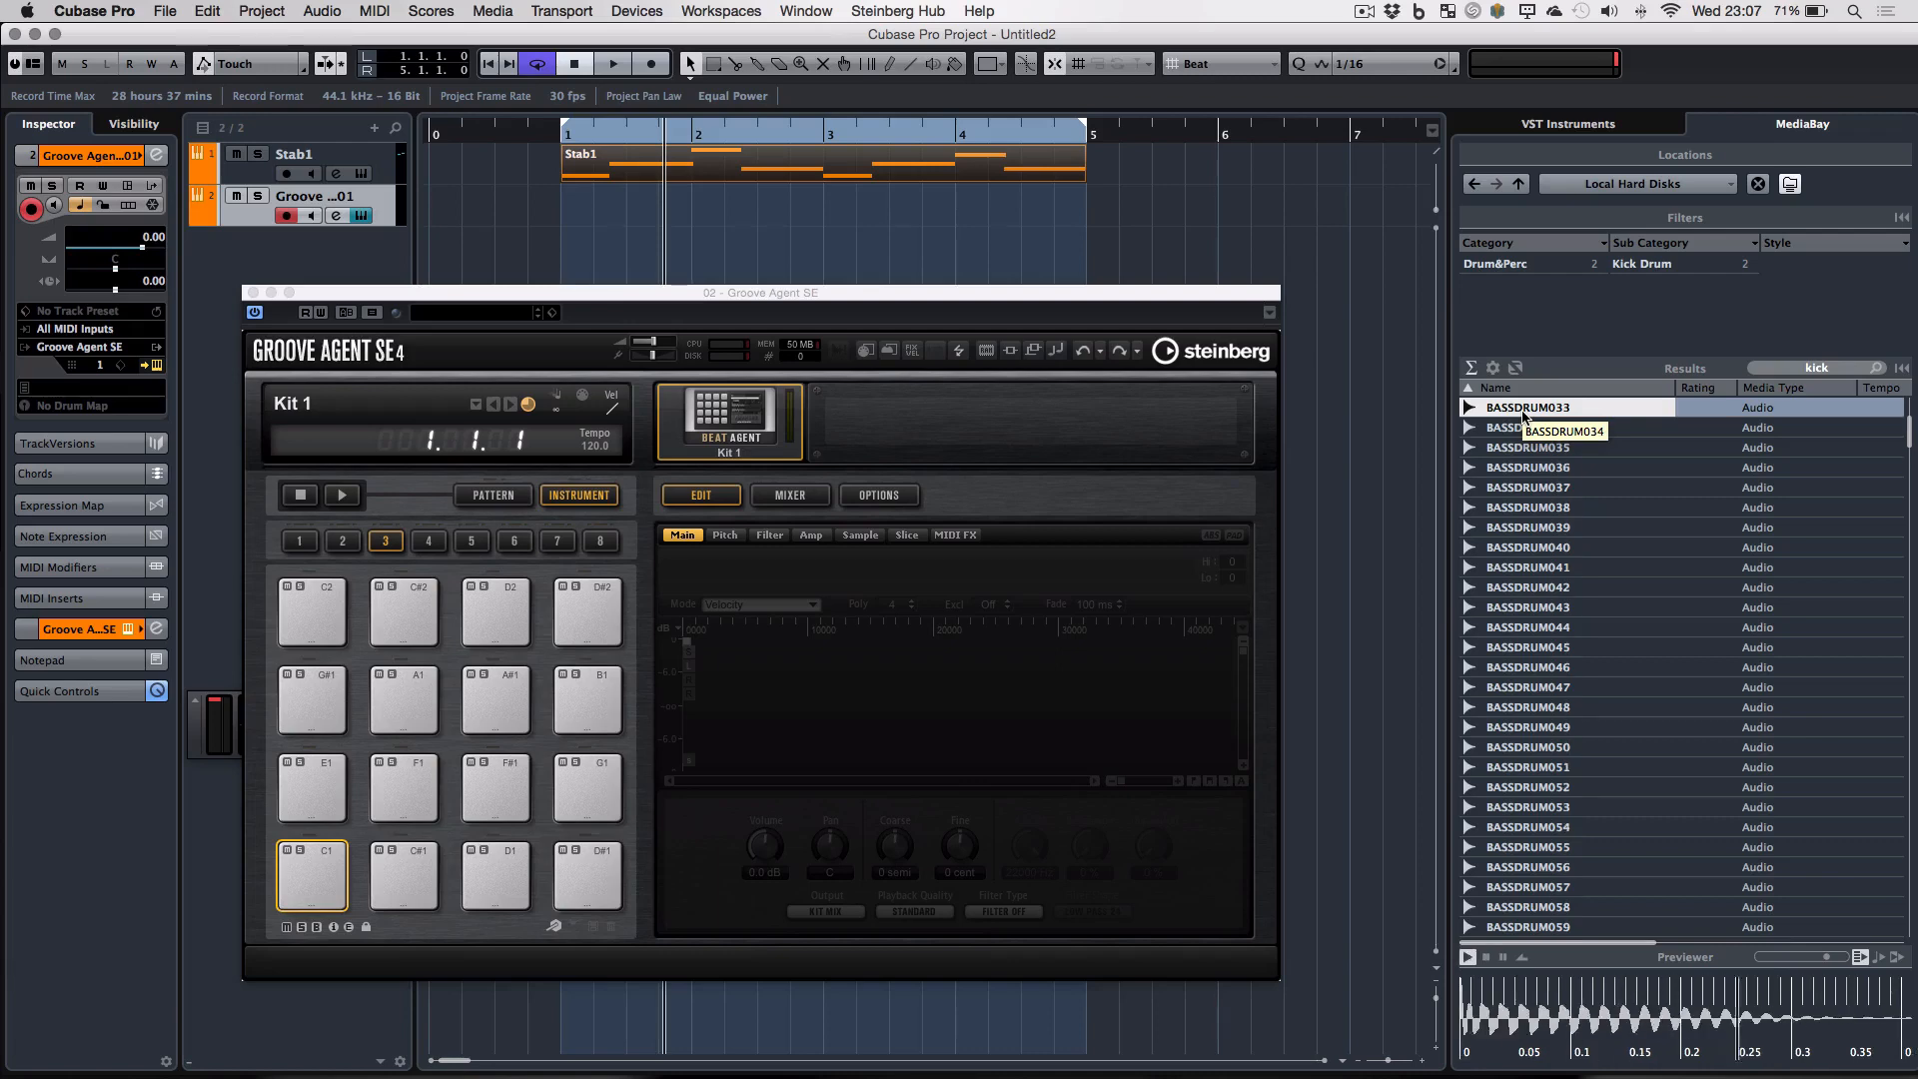
key(Down)
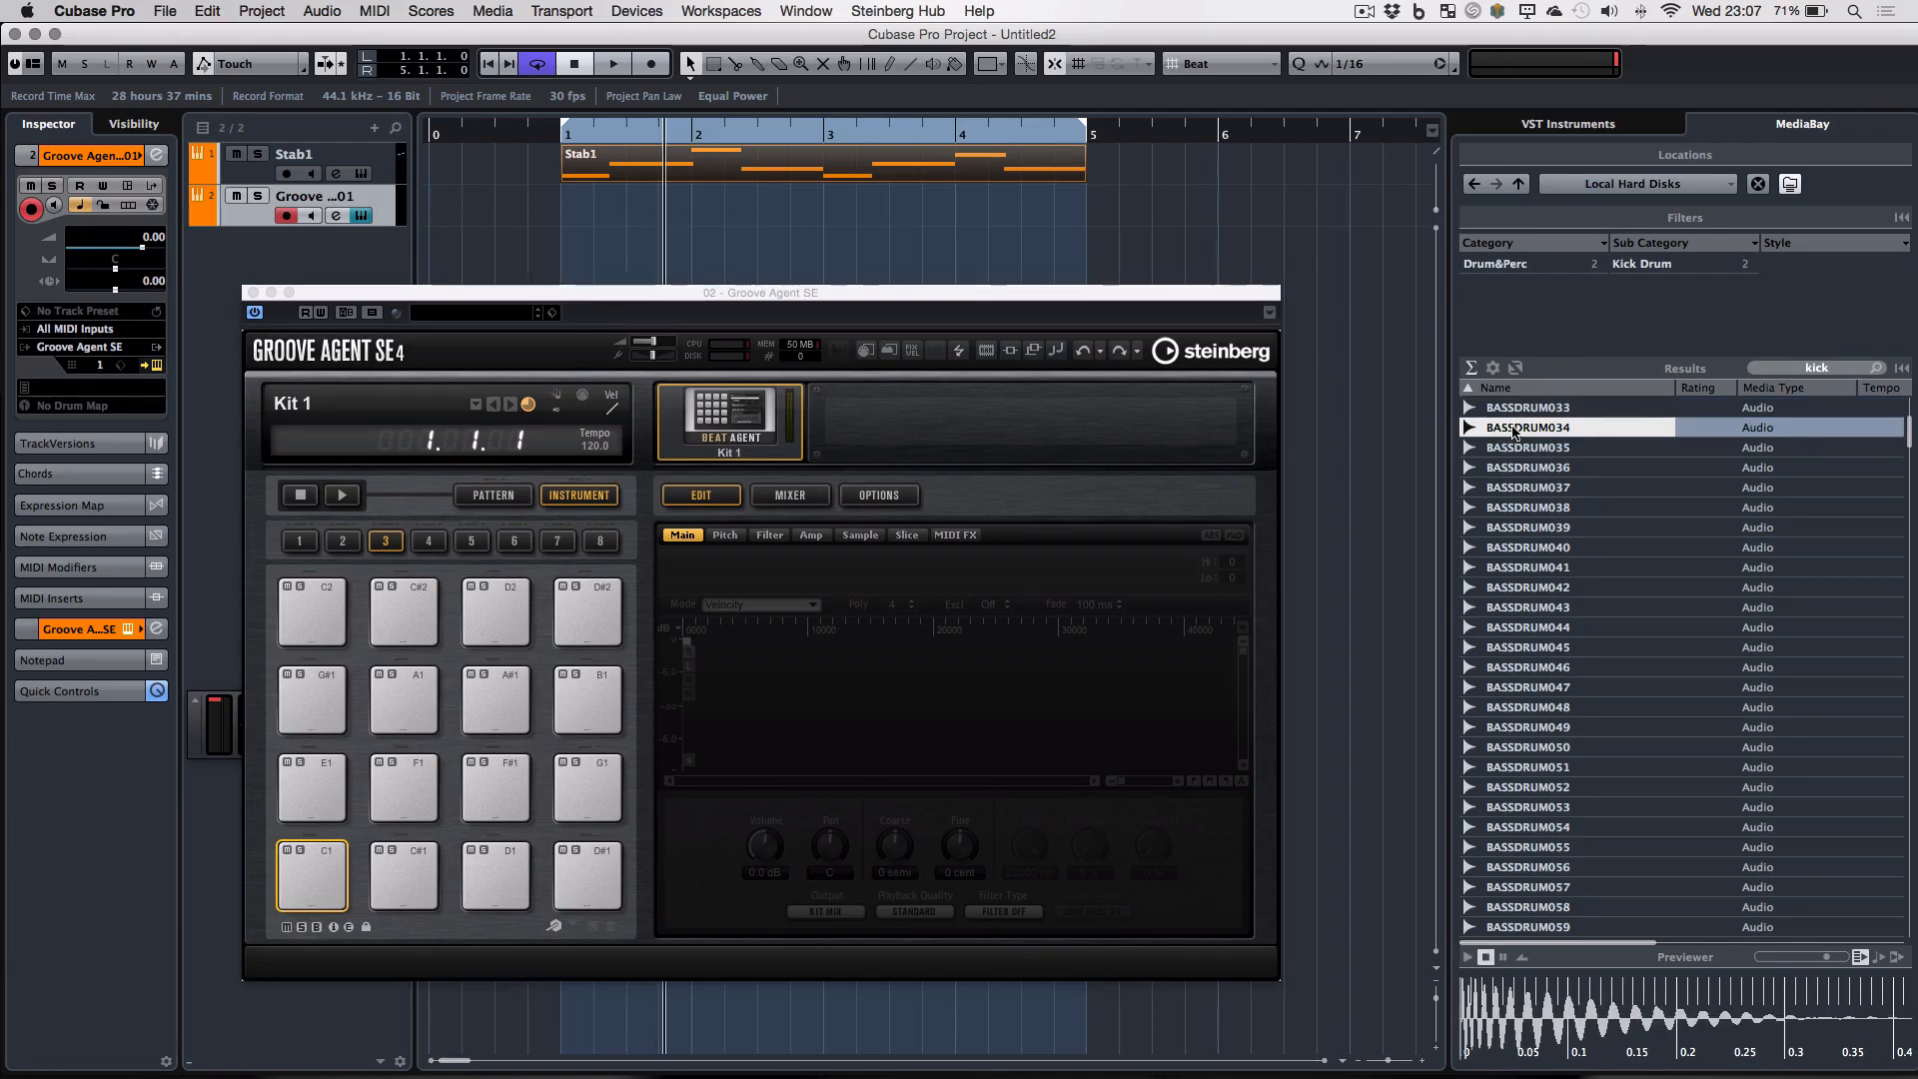
- Load the BASSDRUM034 sample onto the C1 pad of the new Groove Agent SE and trigger the pad to hear it
drag(1514, 432, 307, 879)
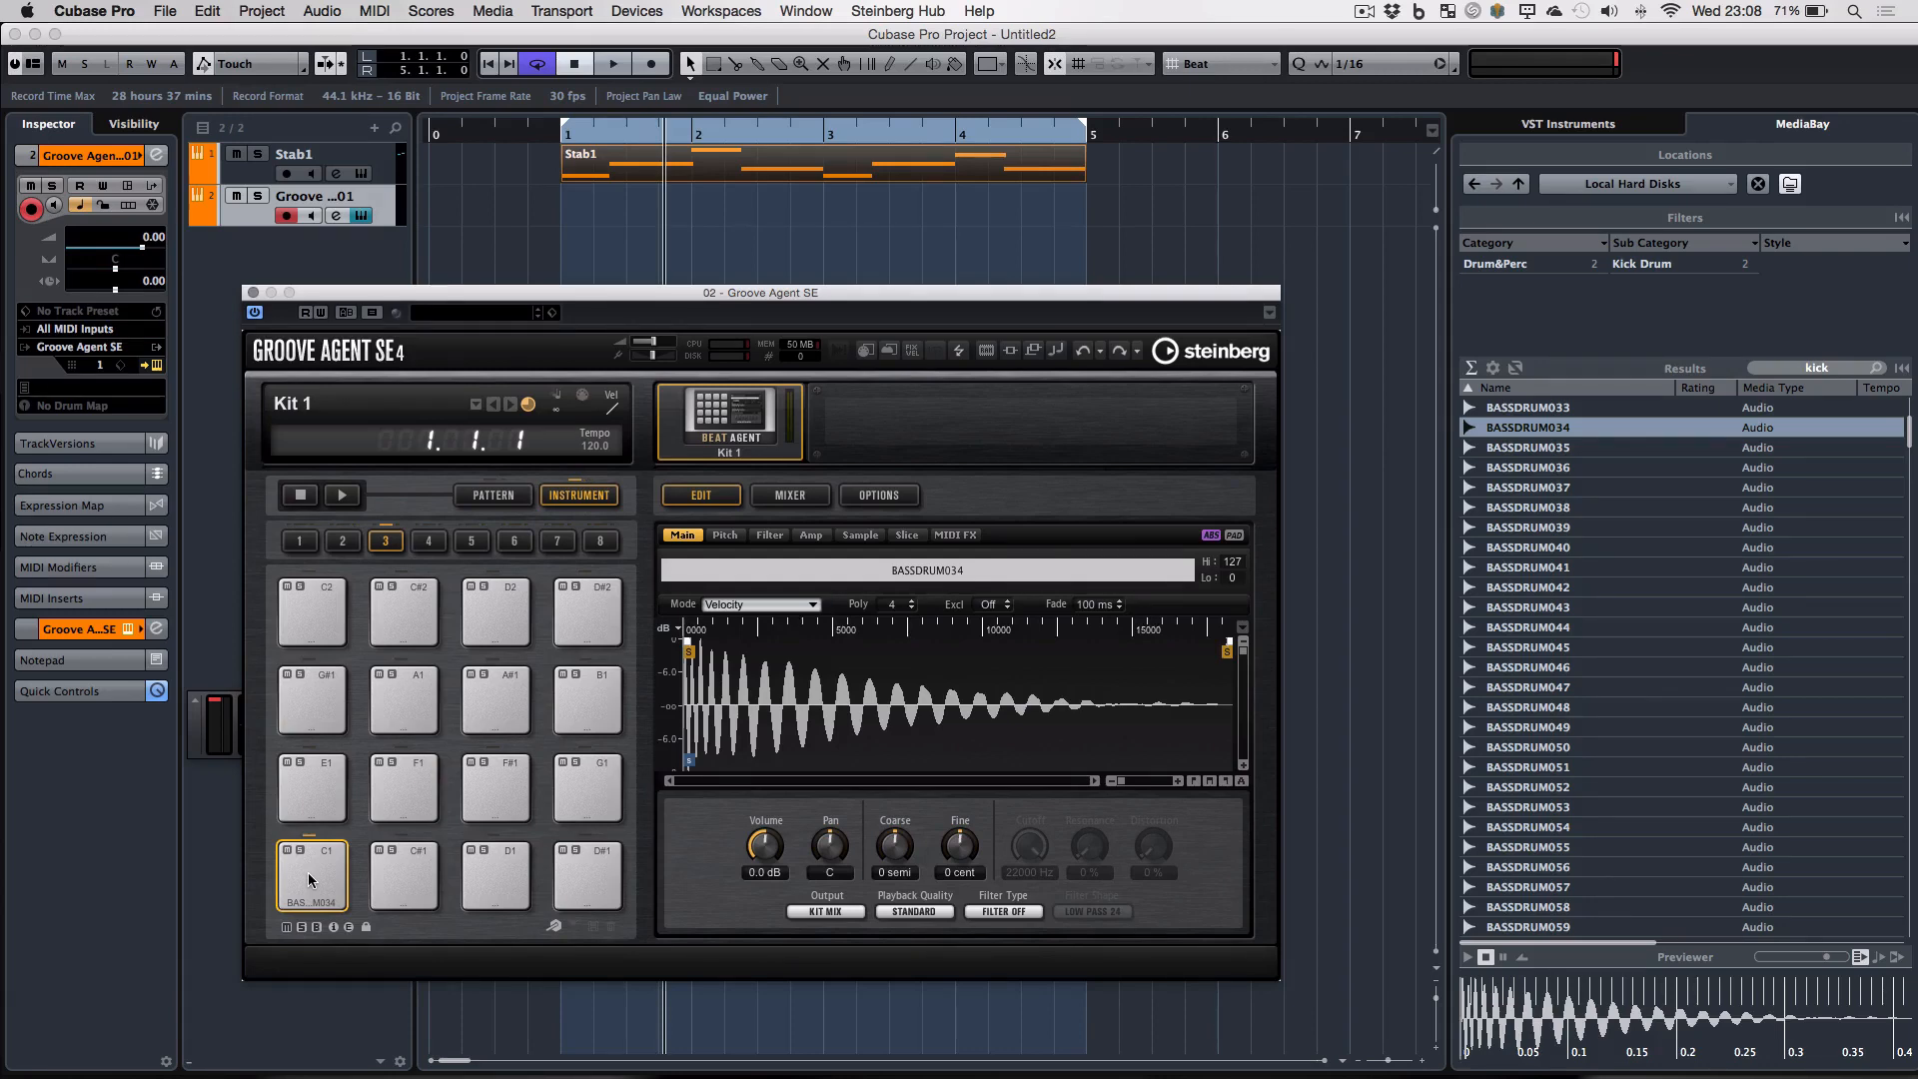
click(308, 879)
click(308, 880)
click(308, 879)
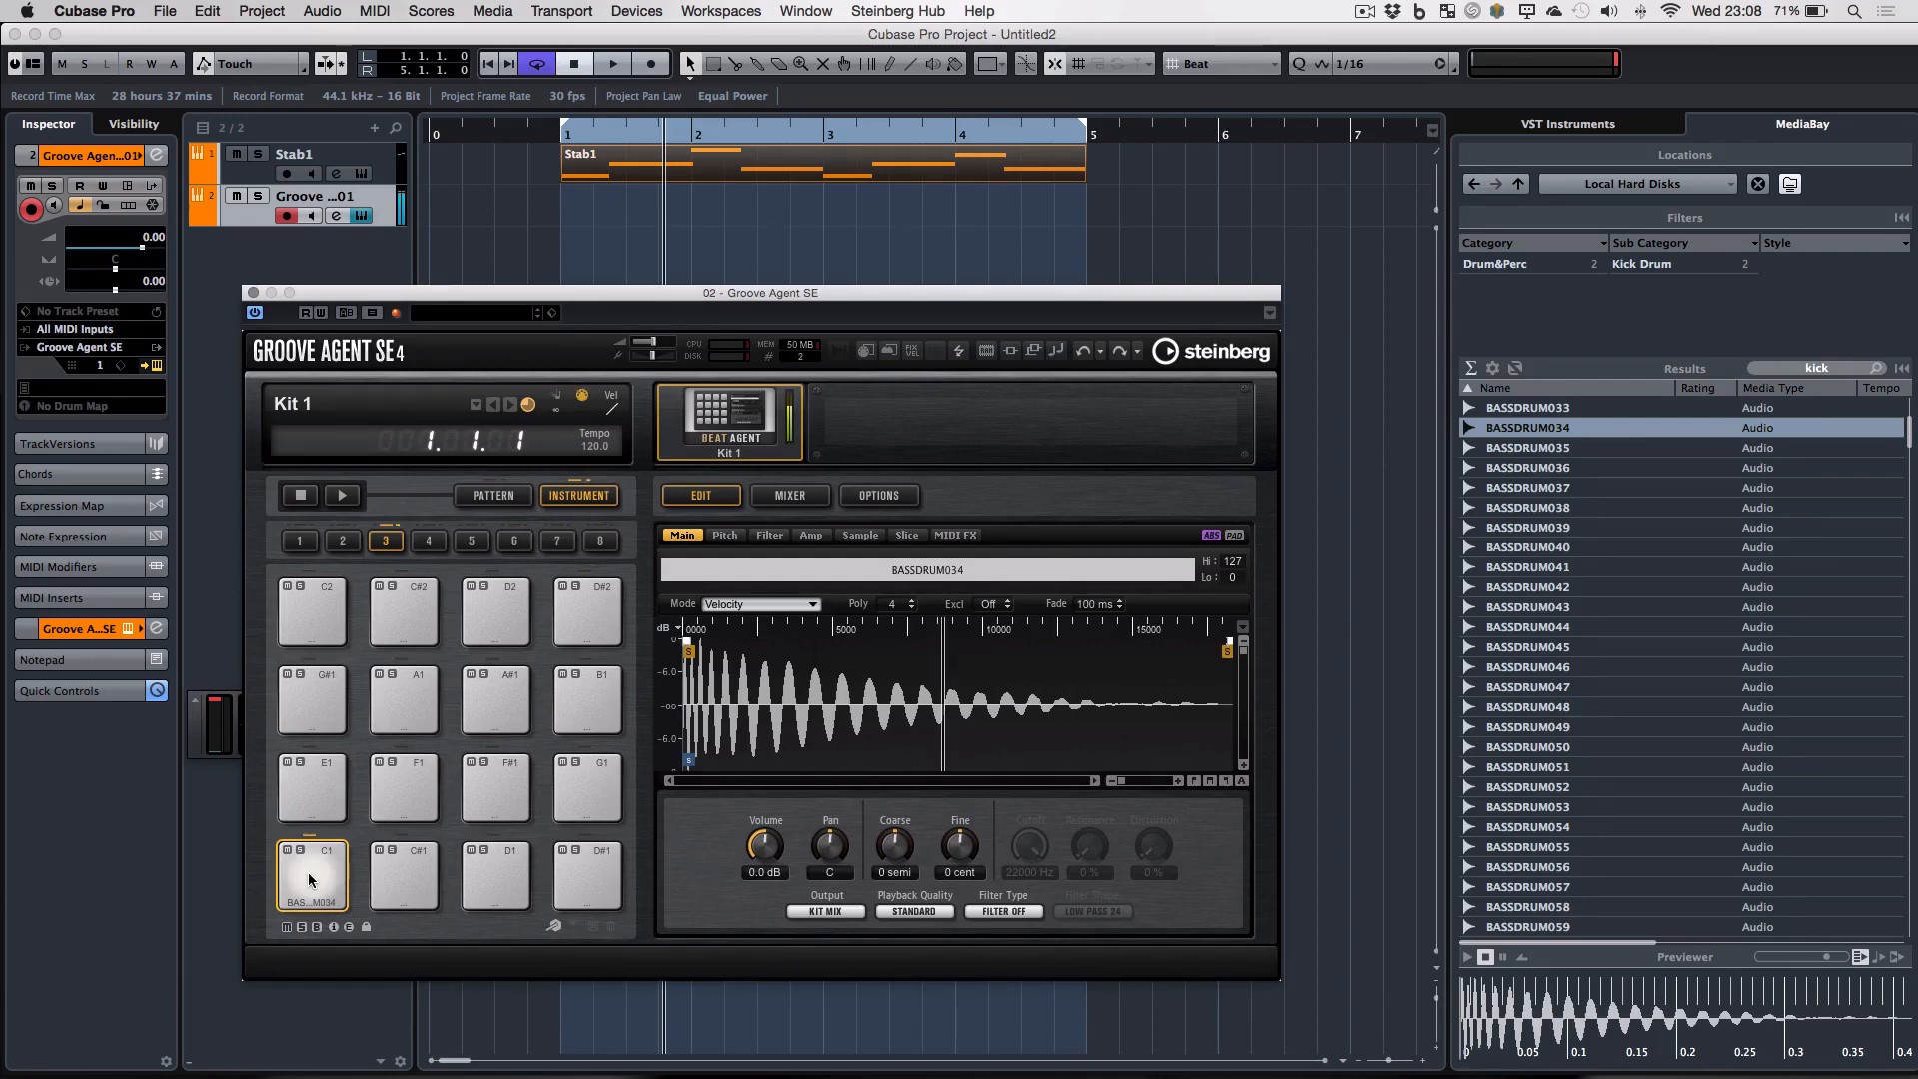
click(308, 879)
click(308, 879)
click(308, 880)
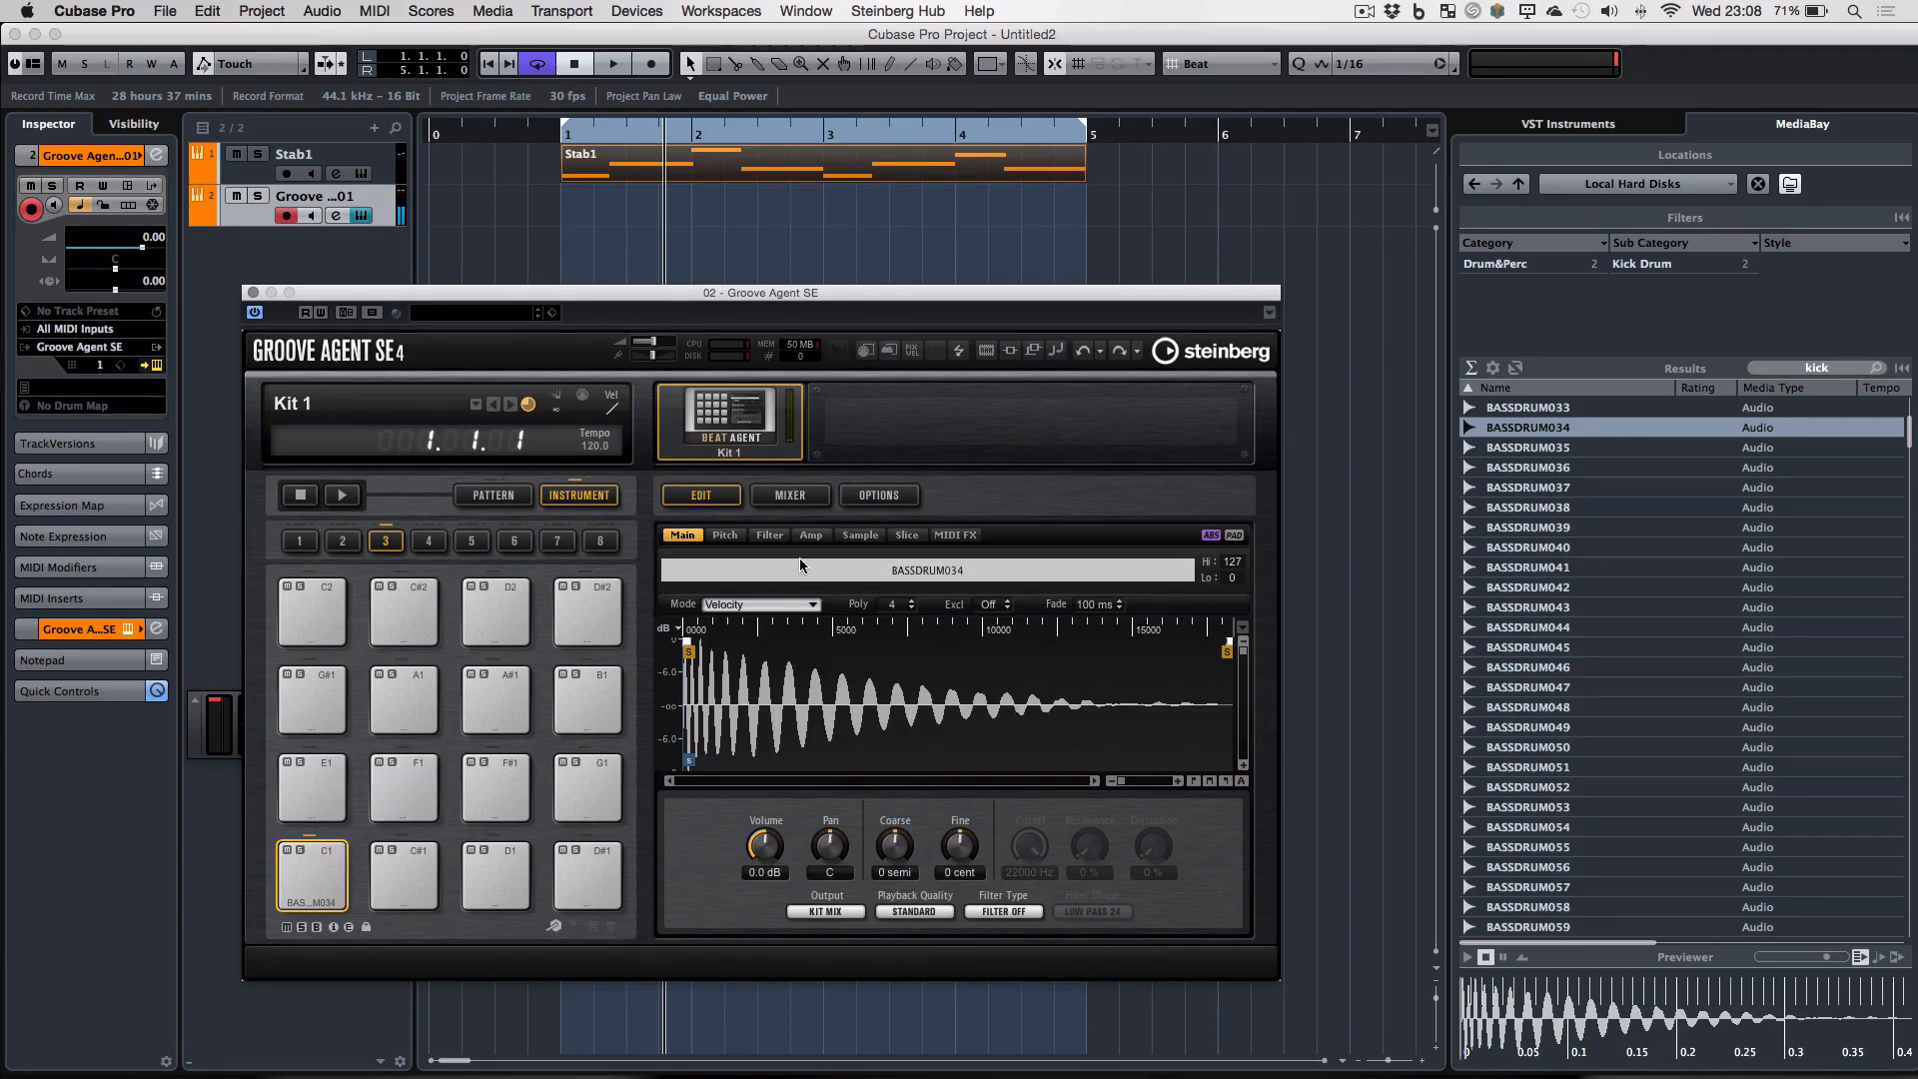
- Enable the key range in the C1 kick pad's pitch settings, with low key C-2 and high key G8
click(725, 536)
click(704, 836)
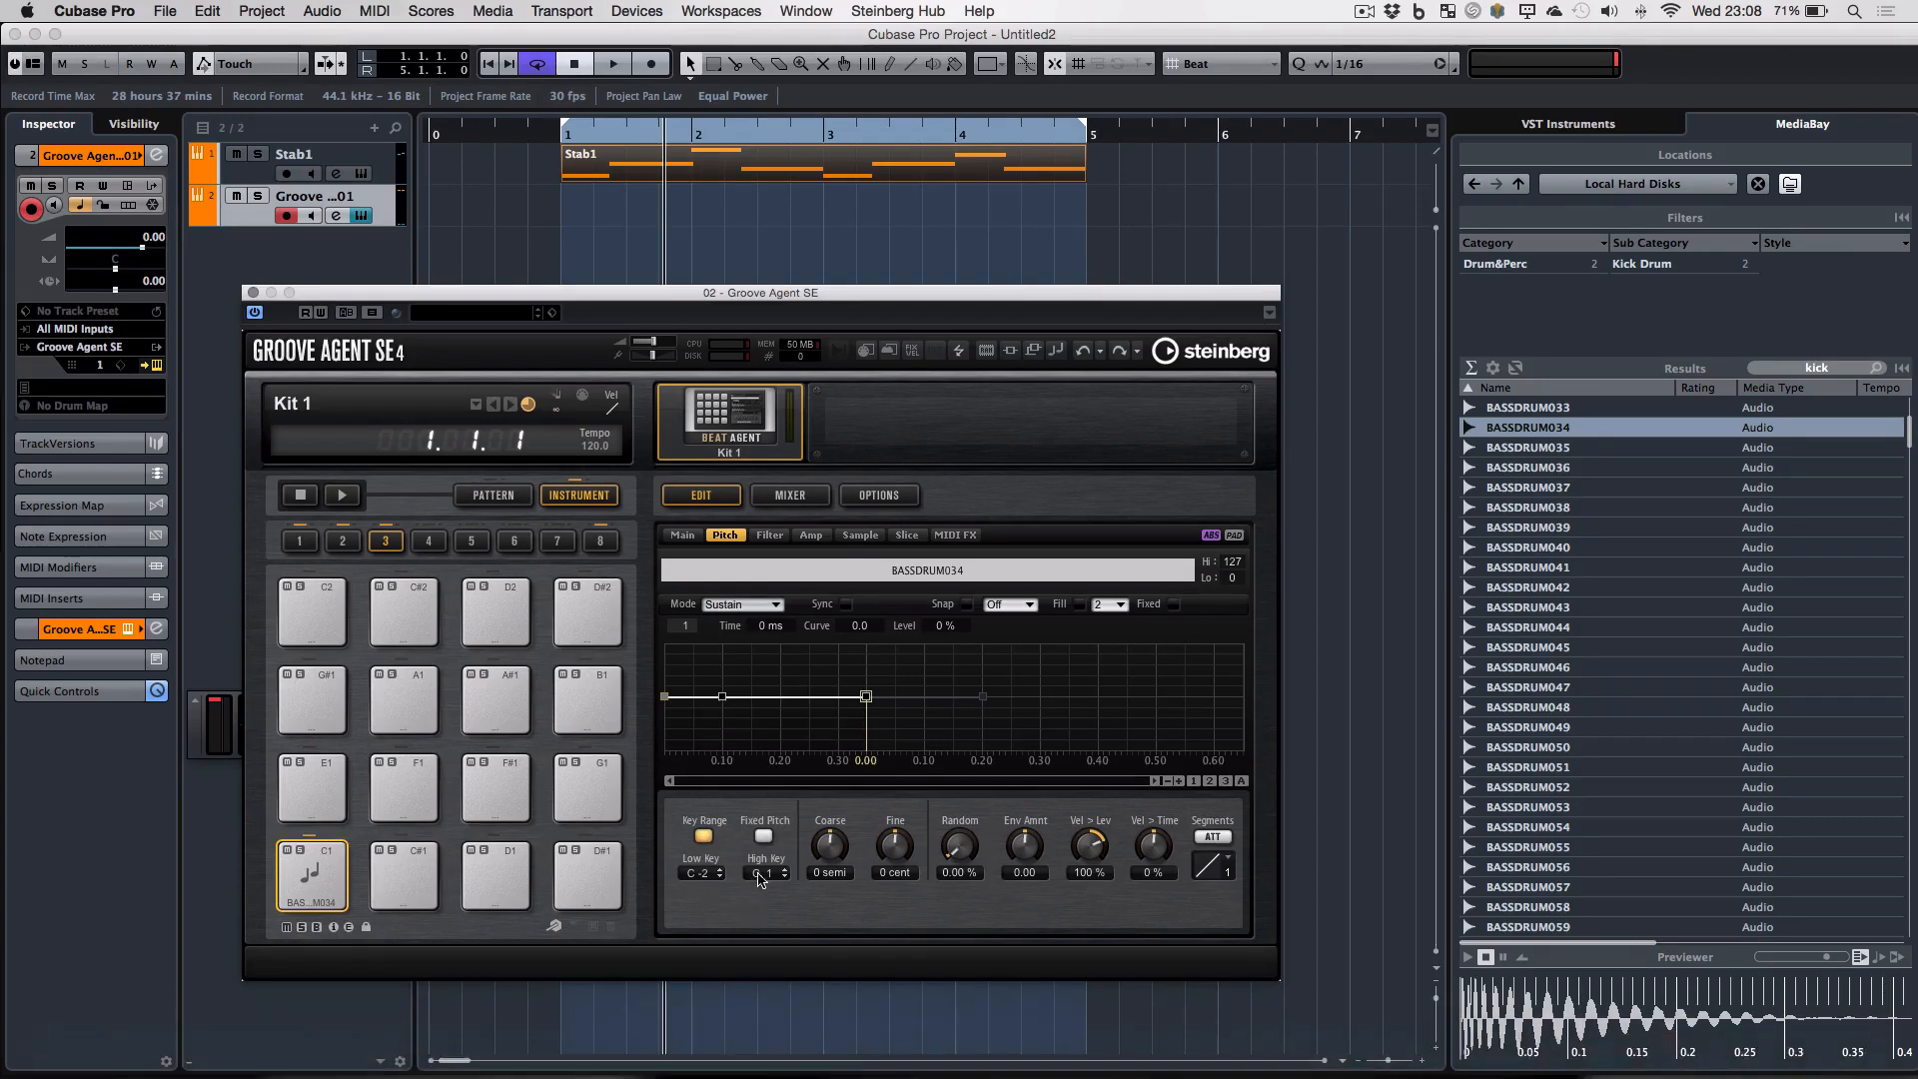
drag(759, 872, 802, 583)
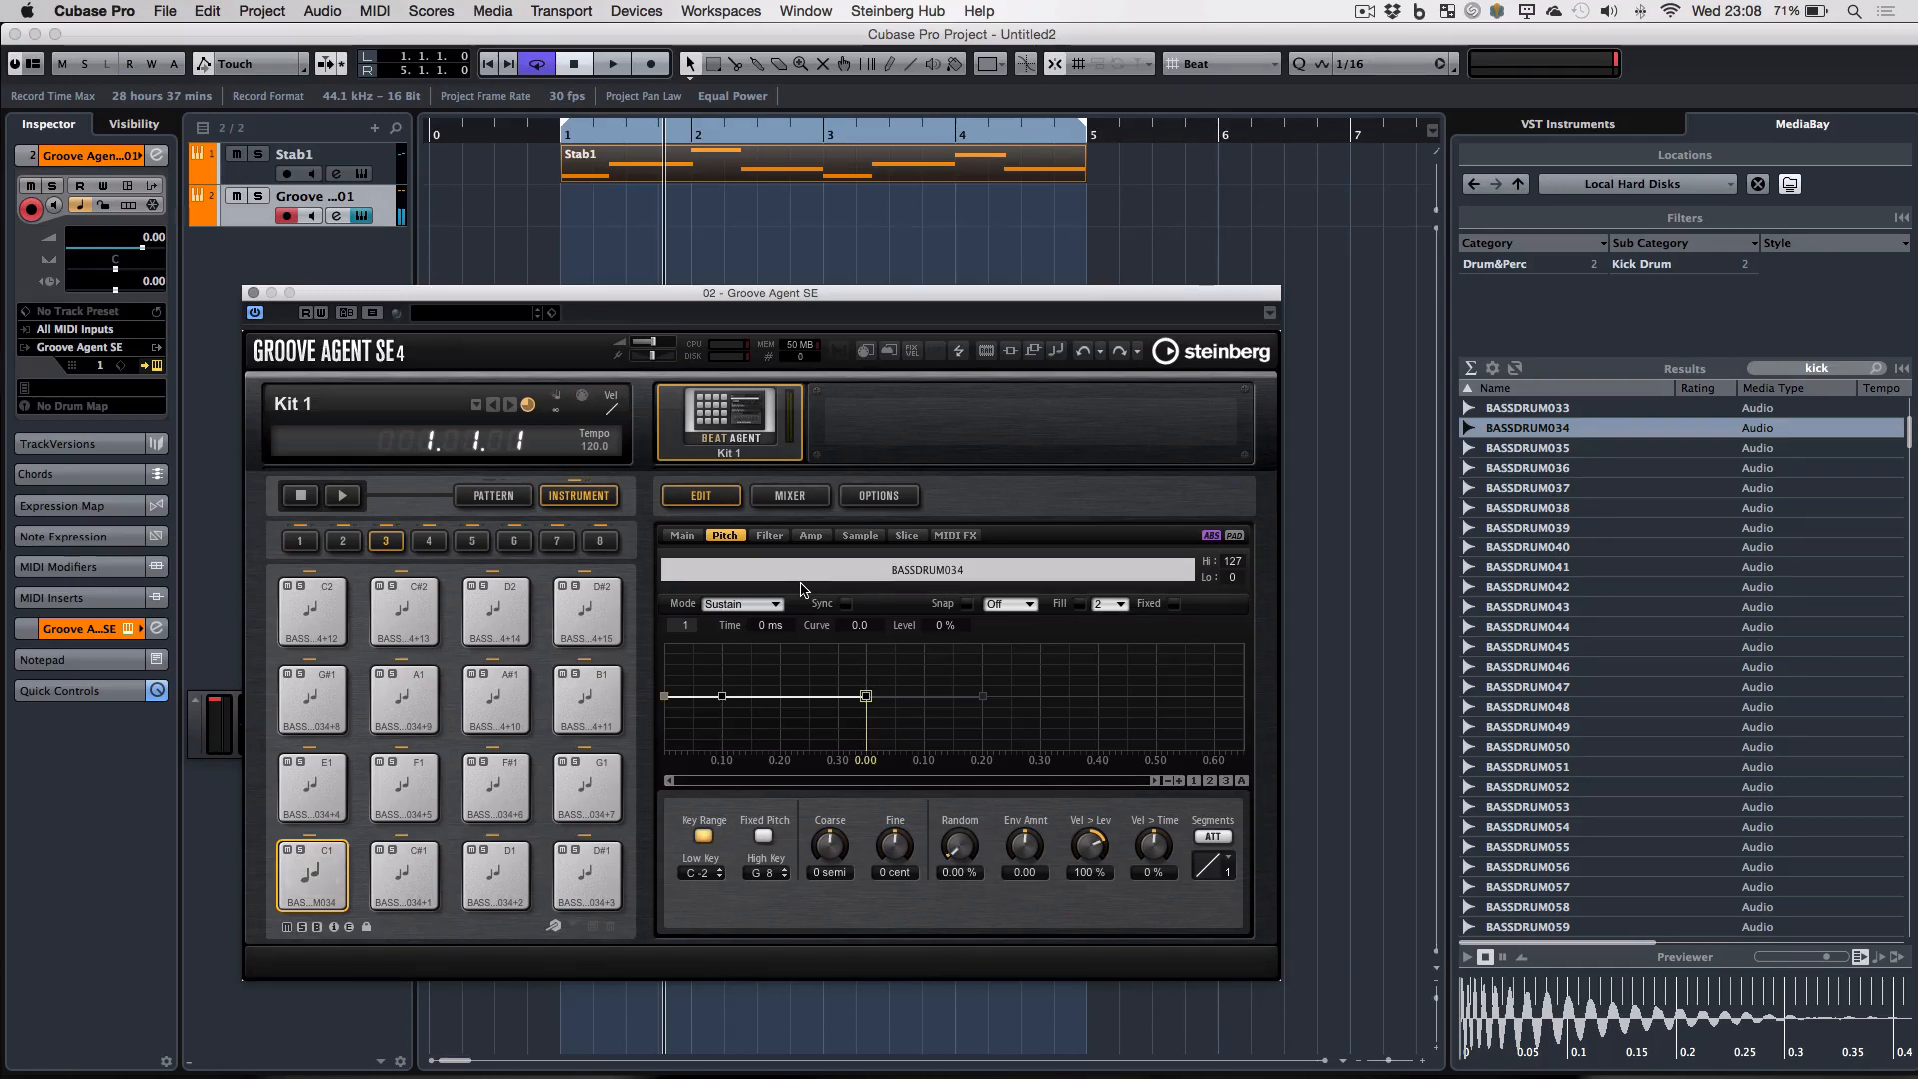
- Record a four-bar kick part on the Groove Agent SE 01 track from bar 1, continuing in cycle playback after recording
click(590, 226)
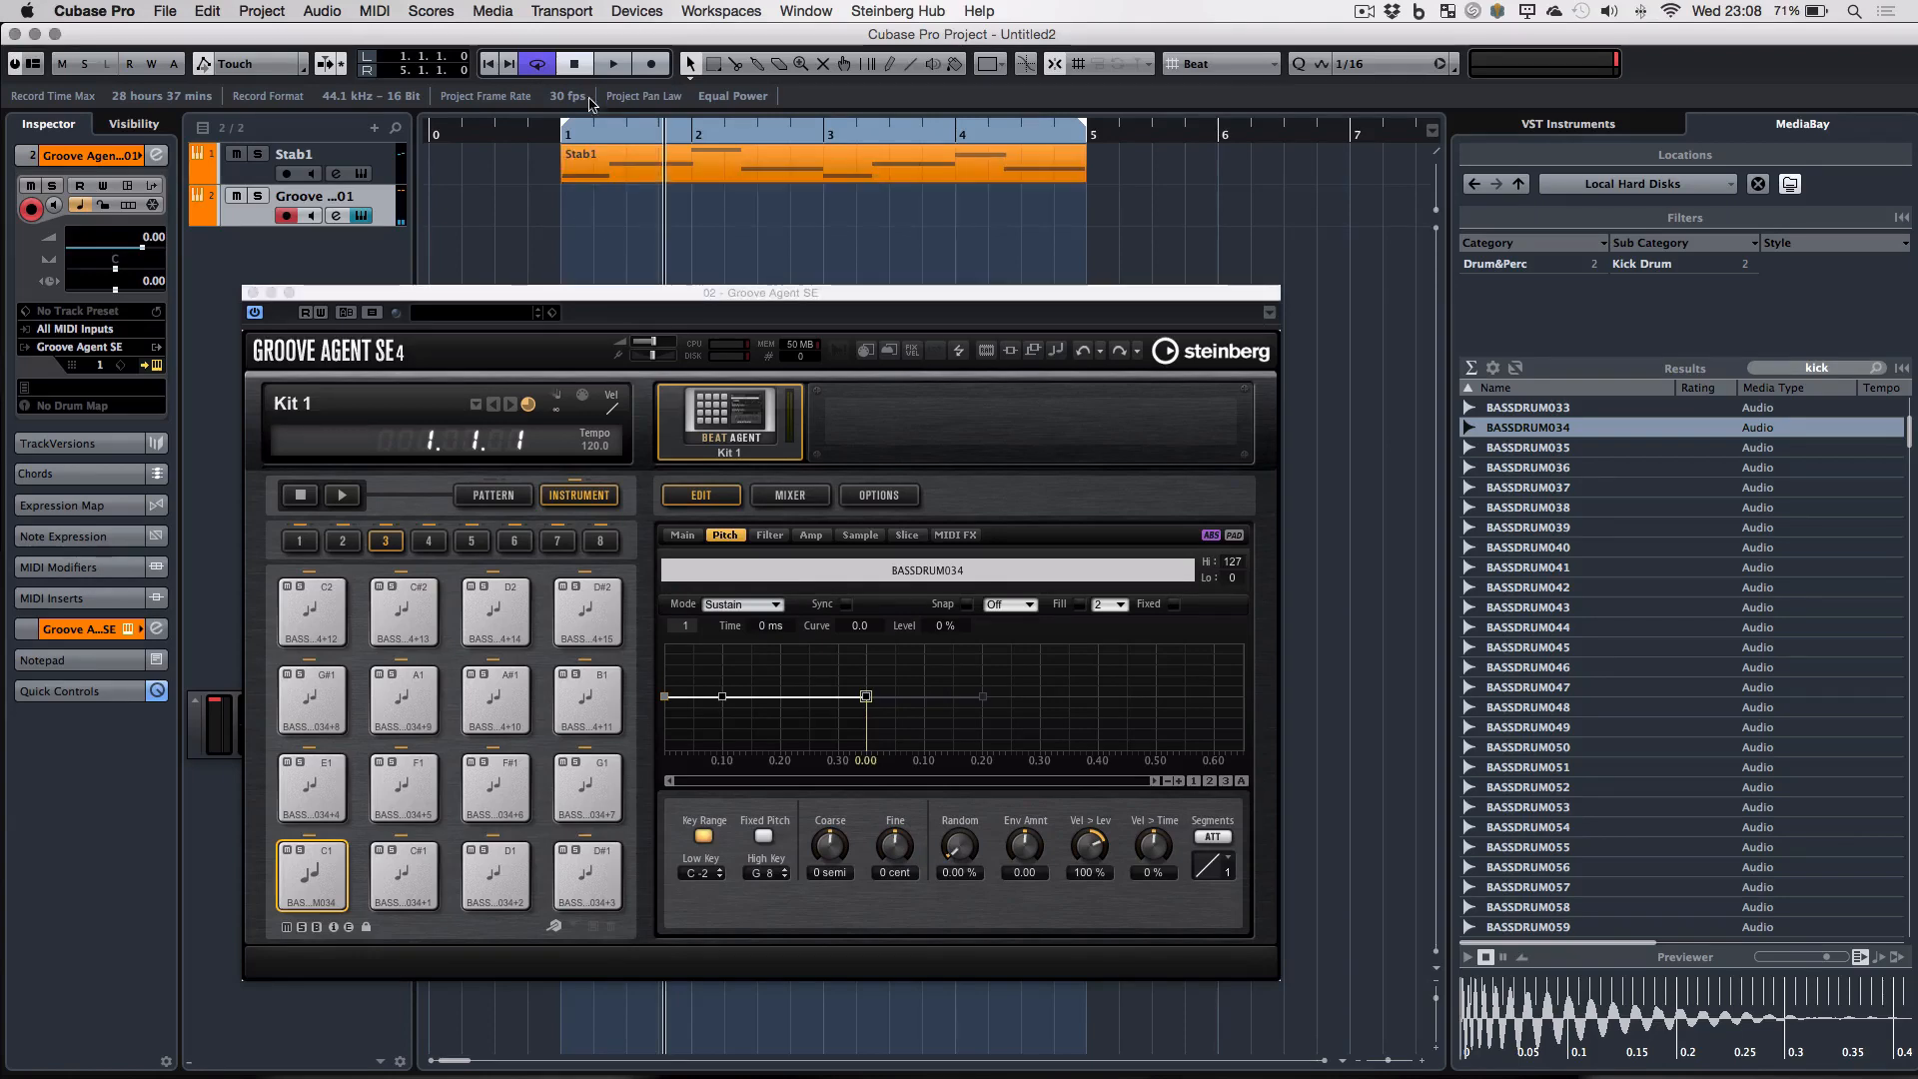
click(562, 121)
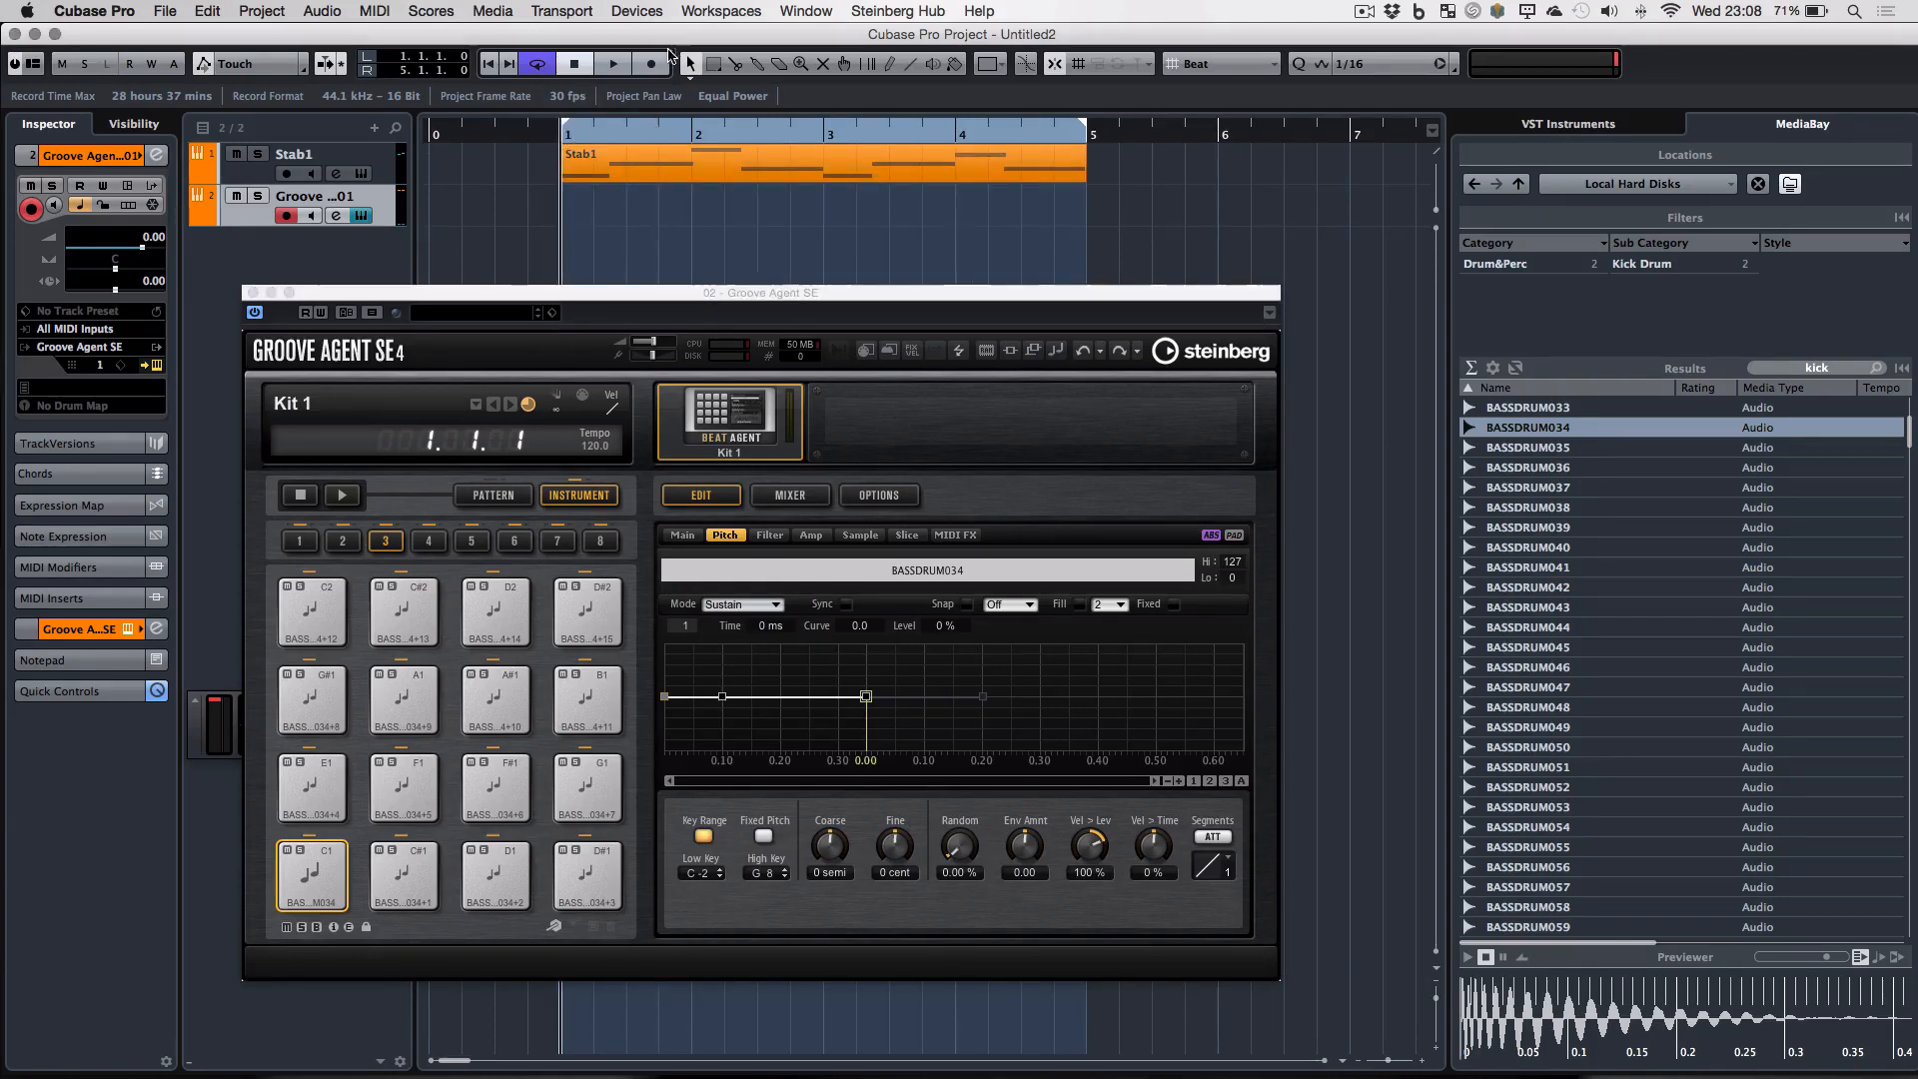
click(659, 63)
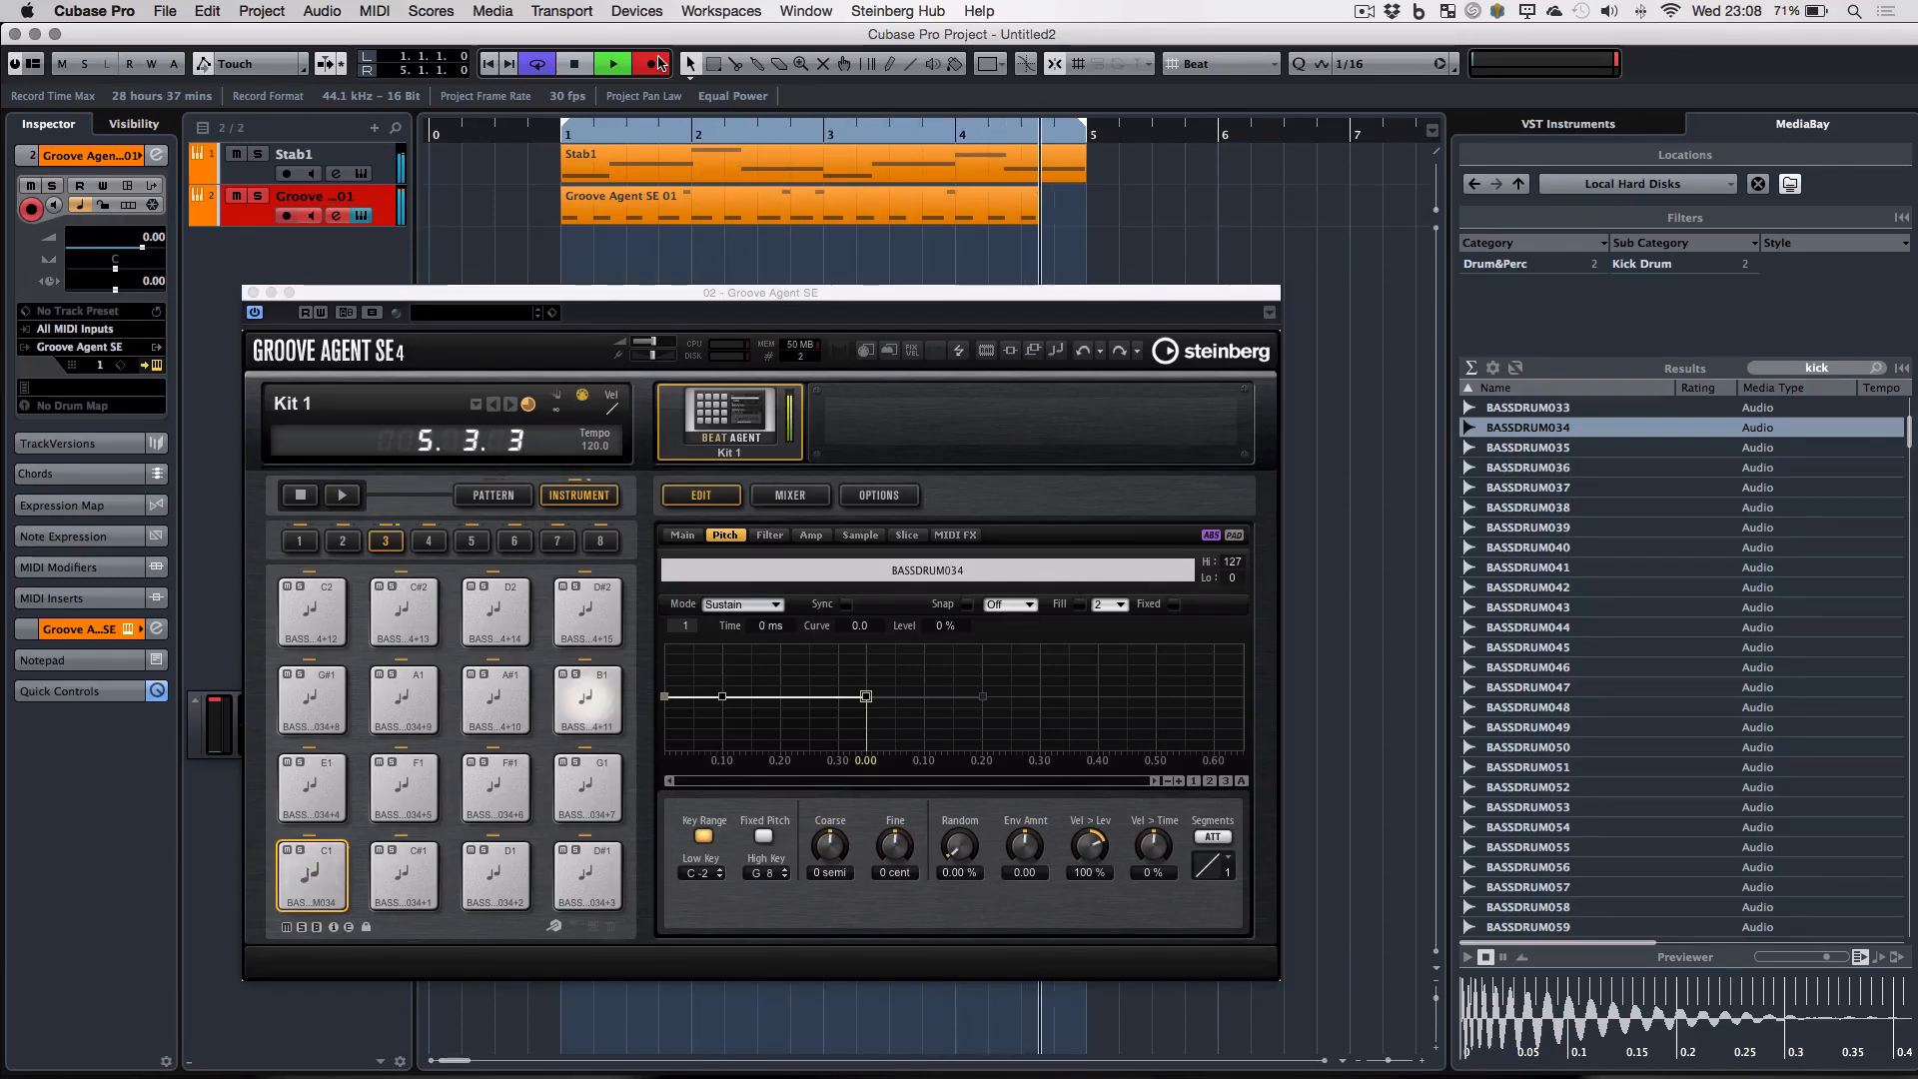
click(660, 63)
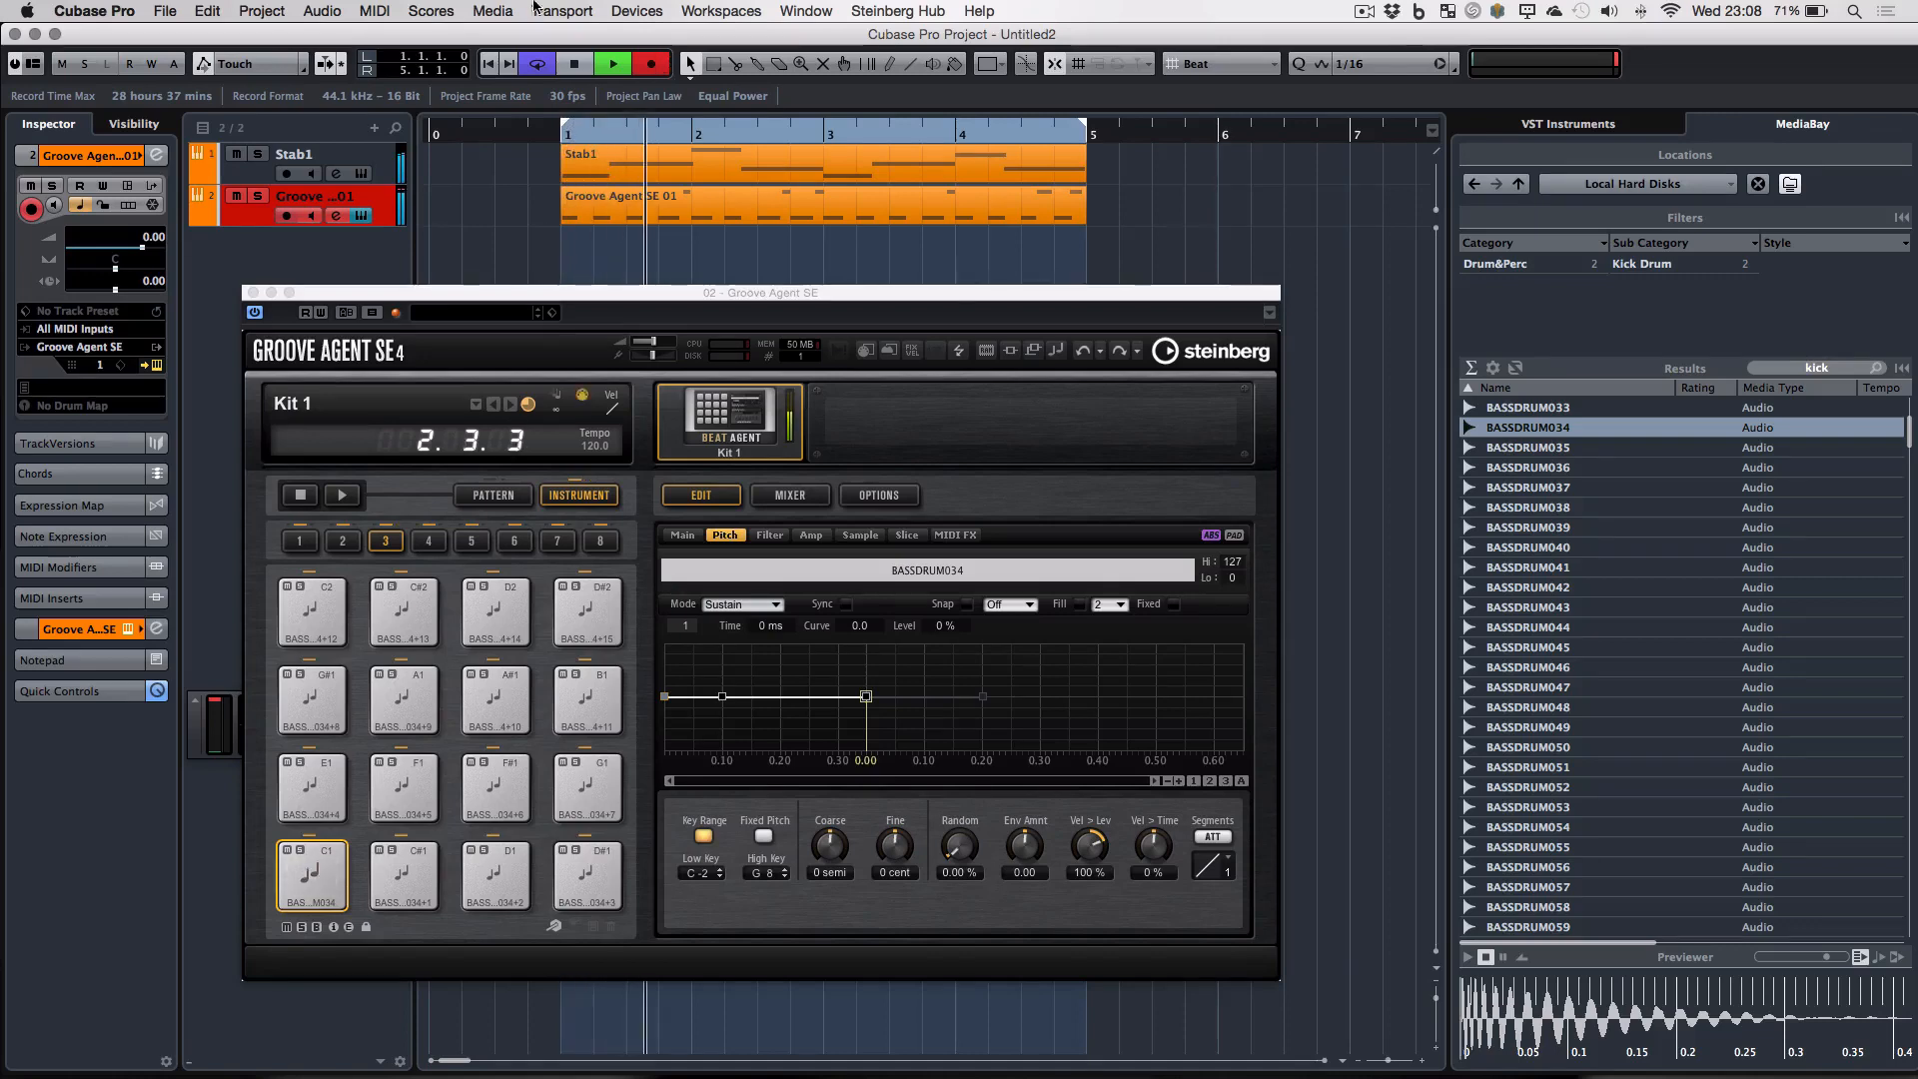
click(651, 65)
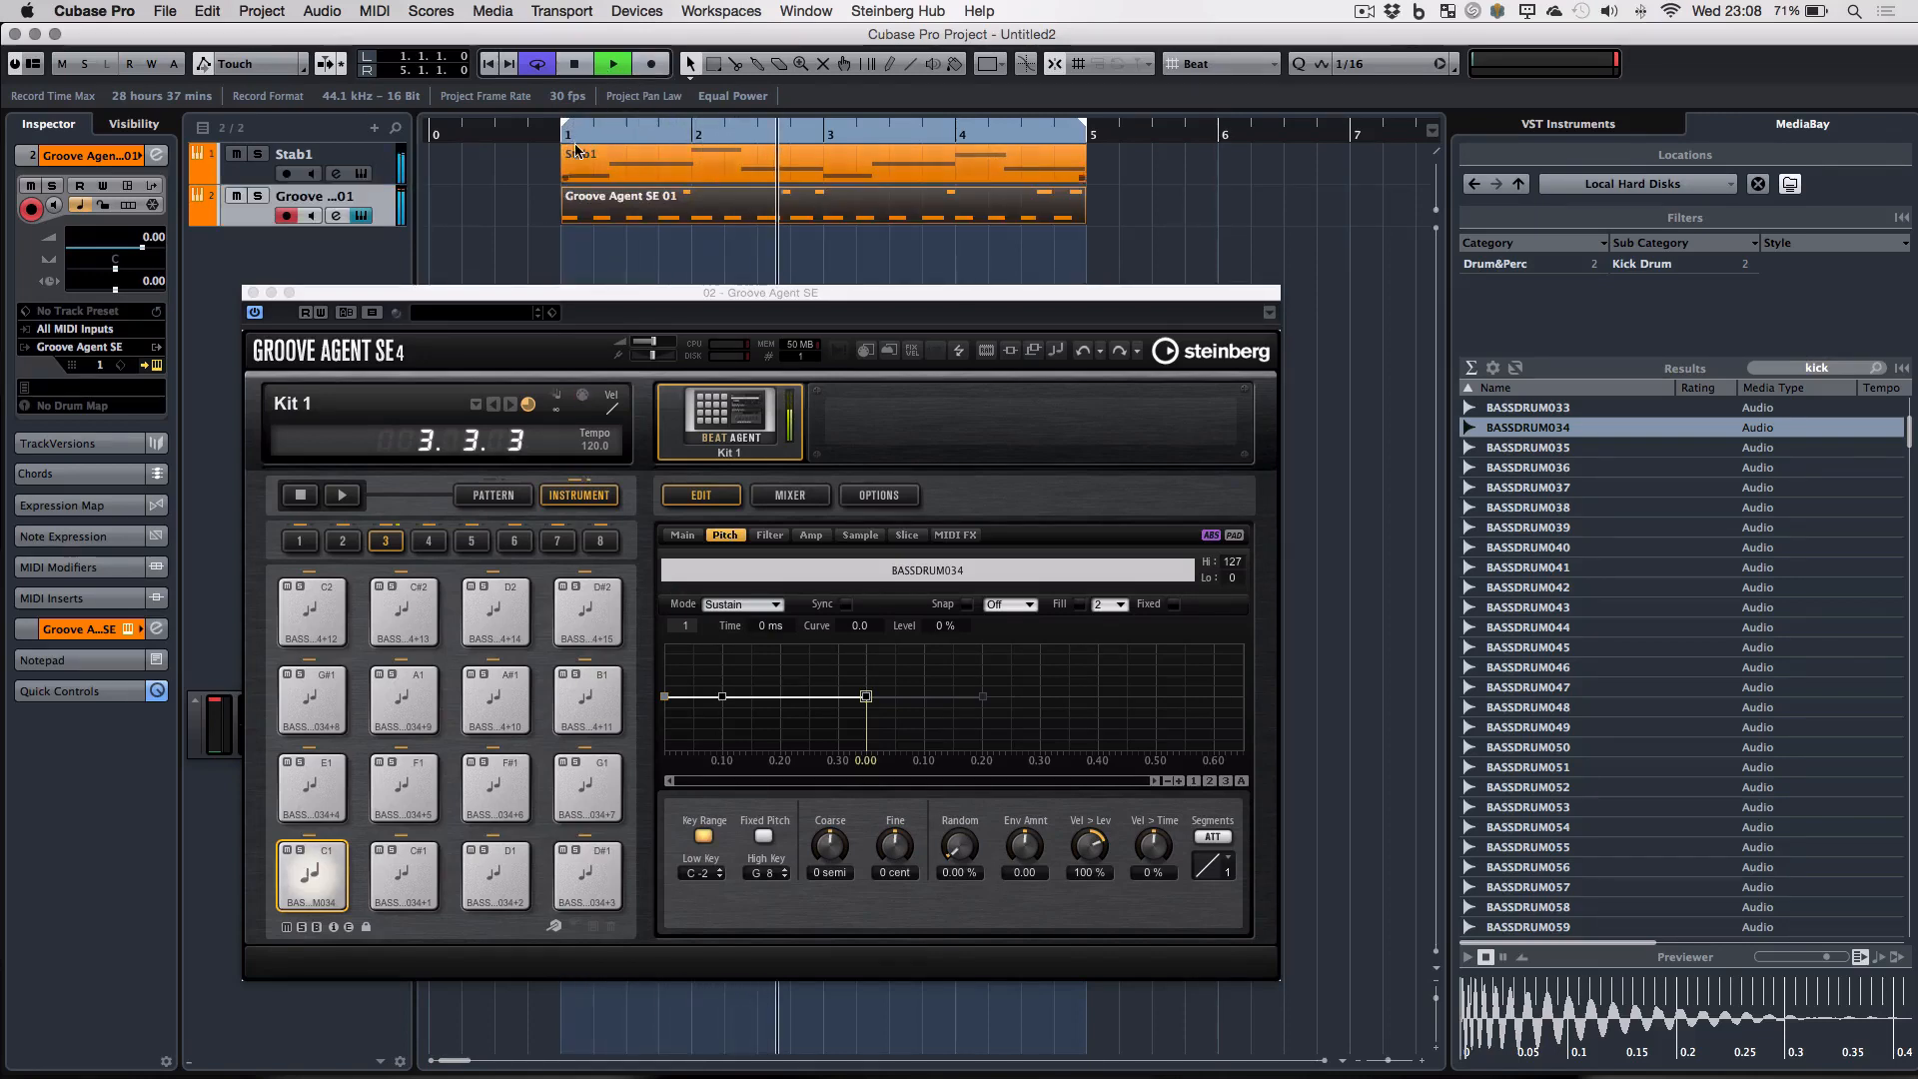
- Set the velocity of all notes in the recorded kick part to 127 in the Key Editor
double_click(699, 204)
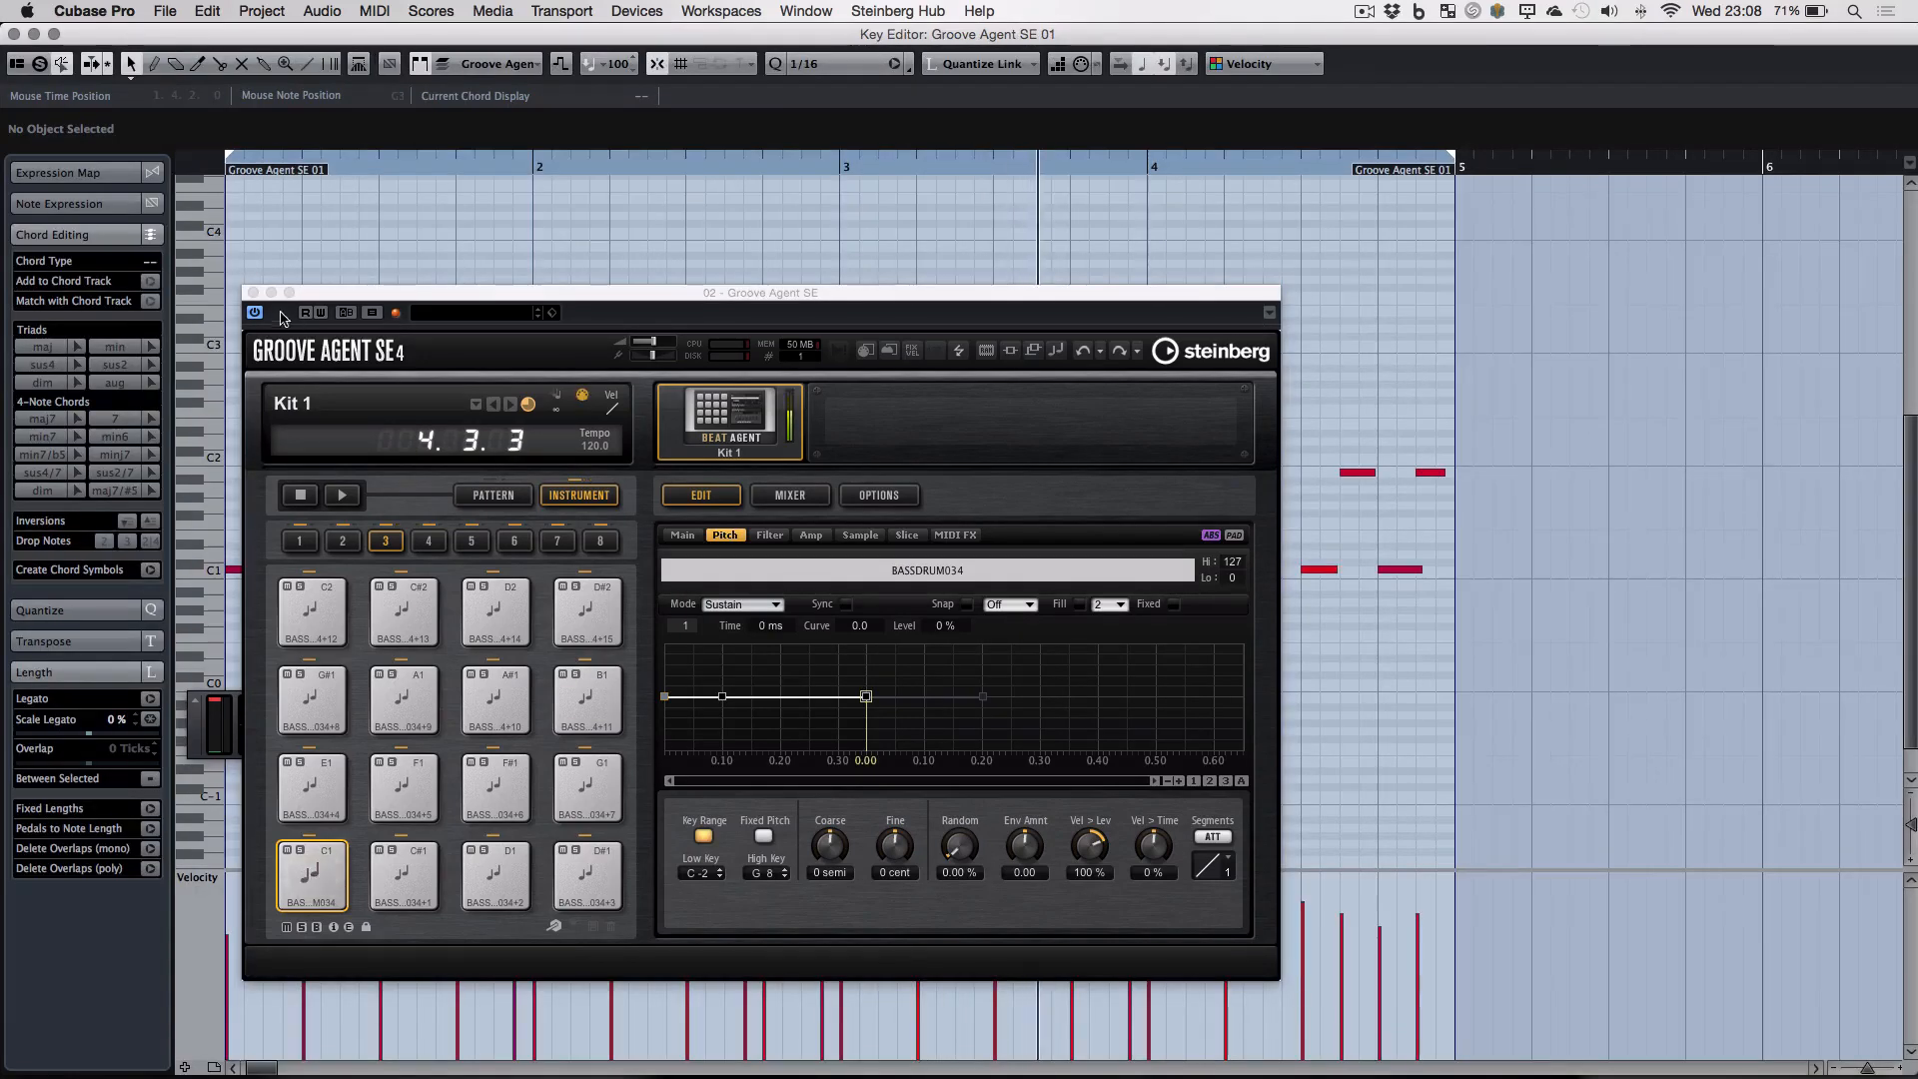
click(253, 293)
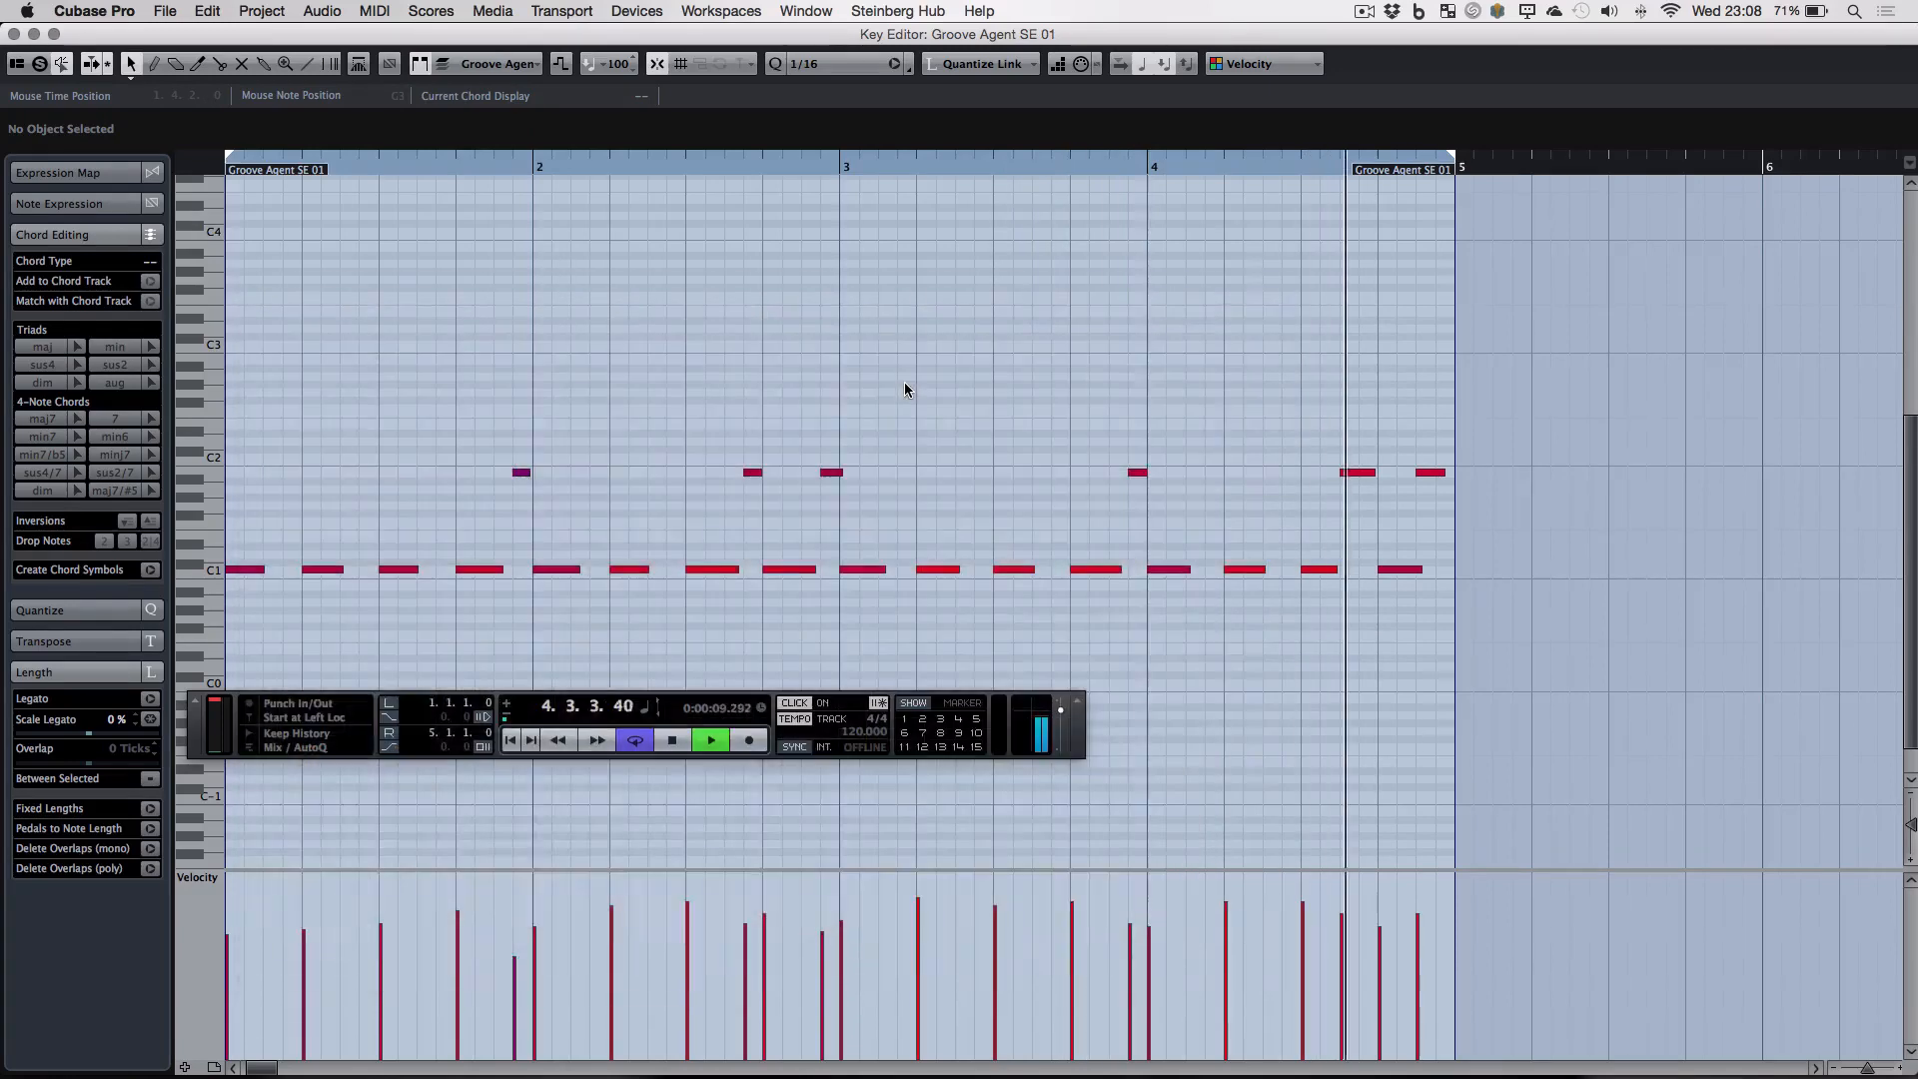
key(super+a)
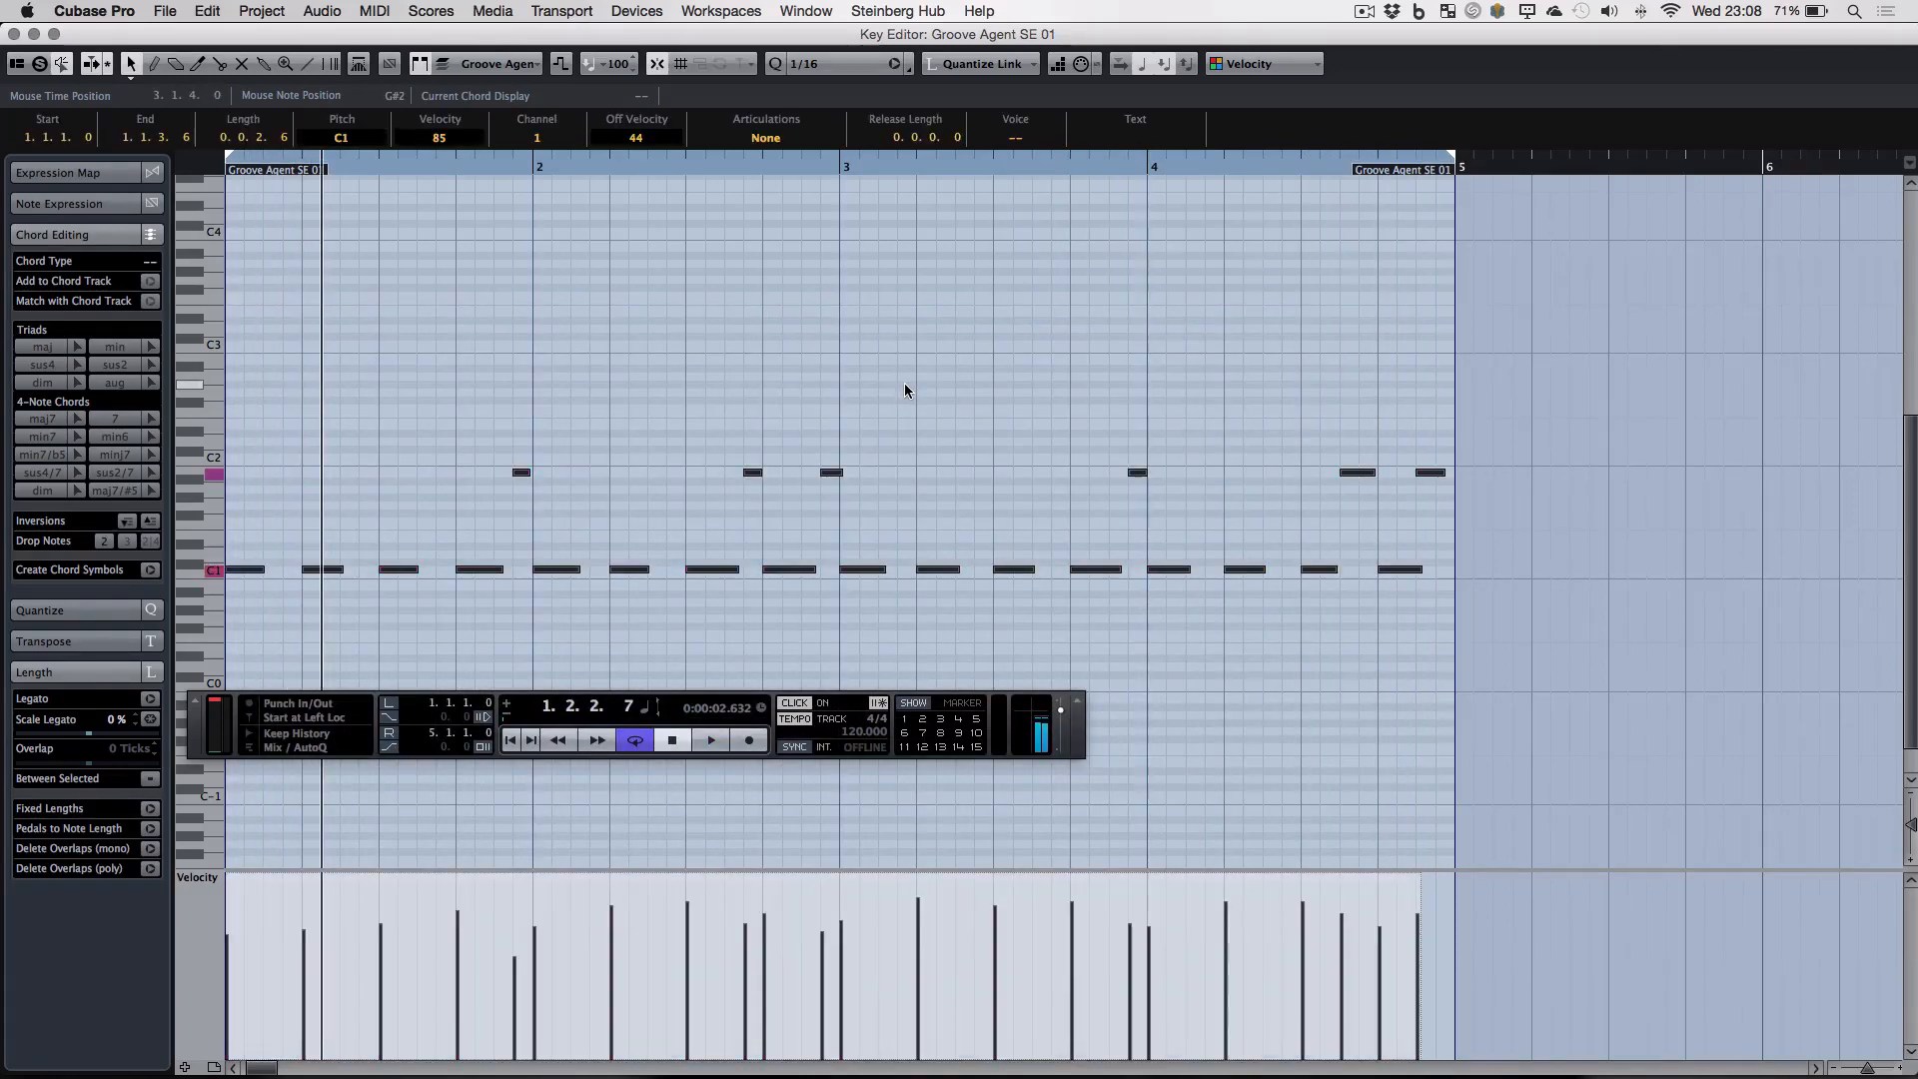
drag(814, 881, 827, 505)
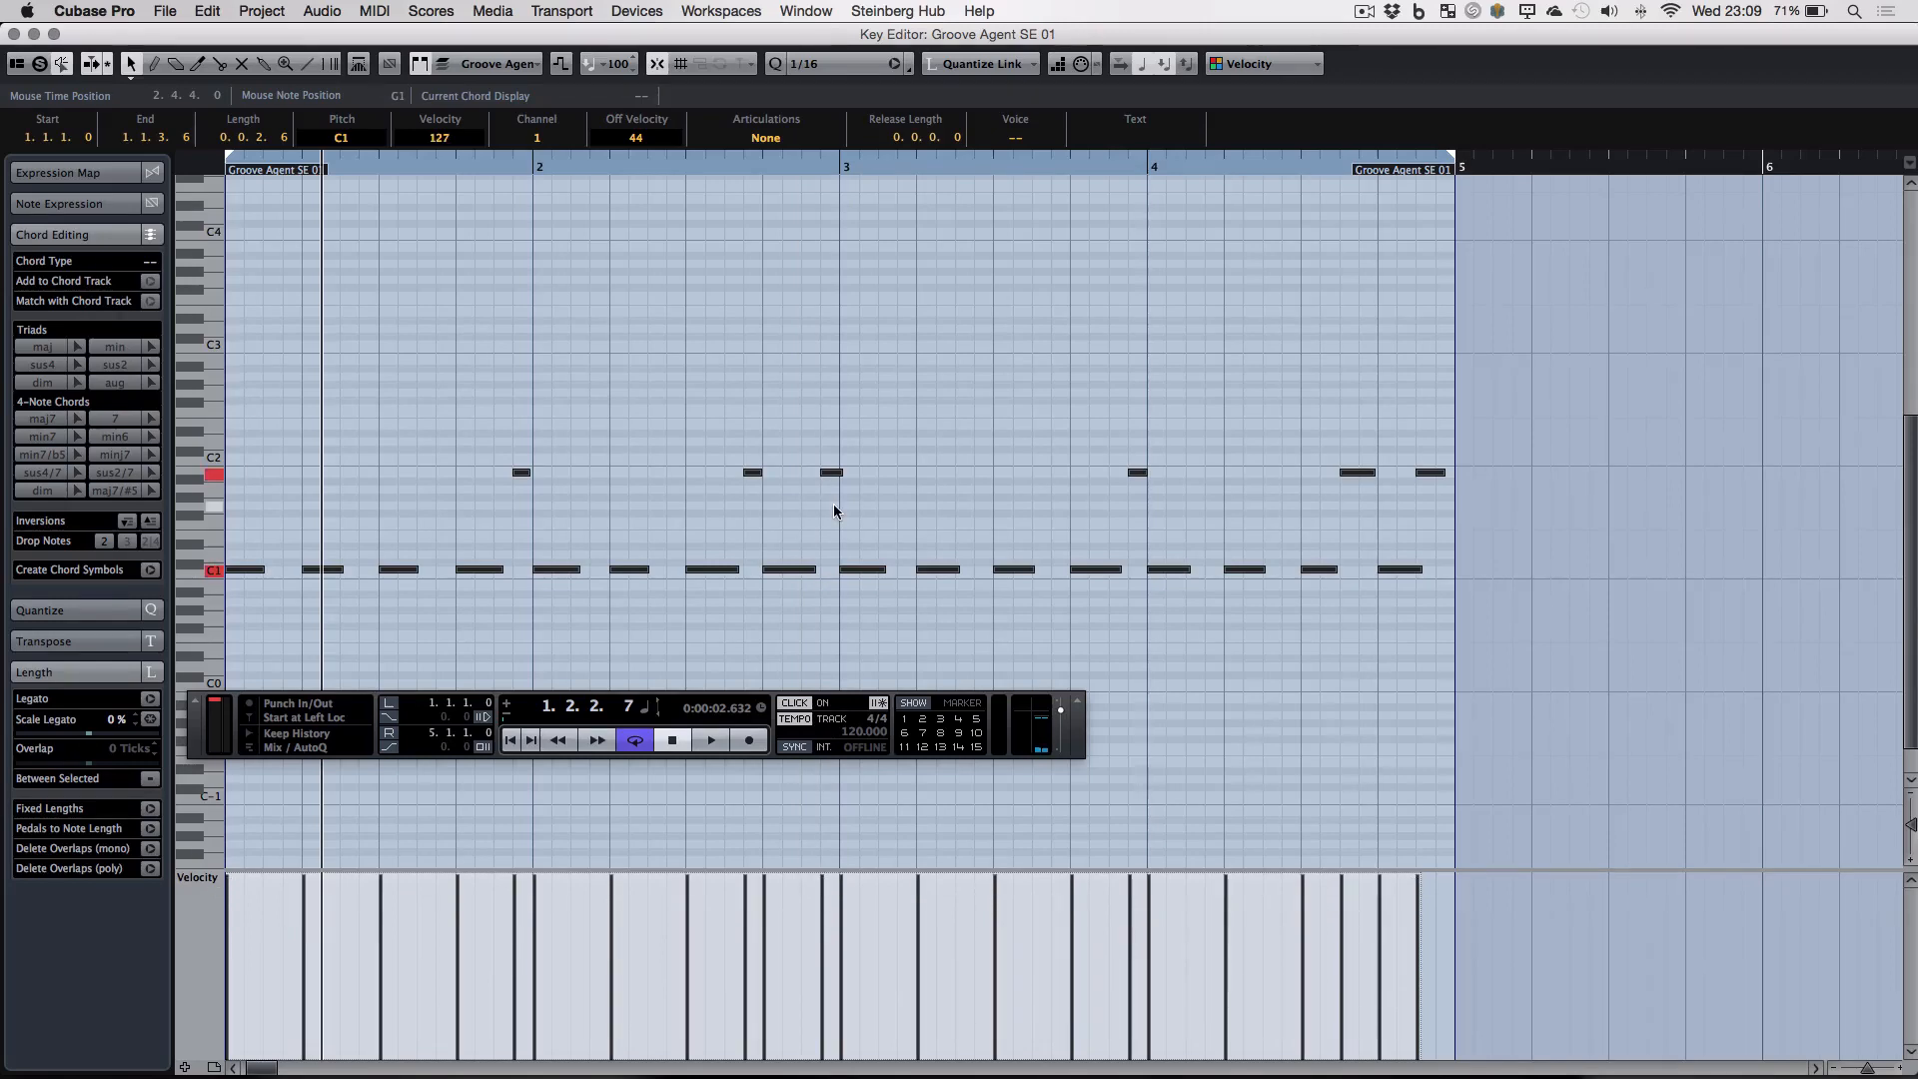
key(Return)
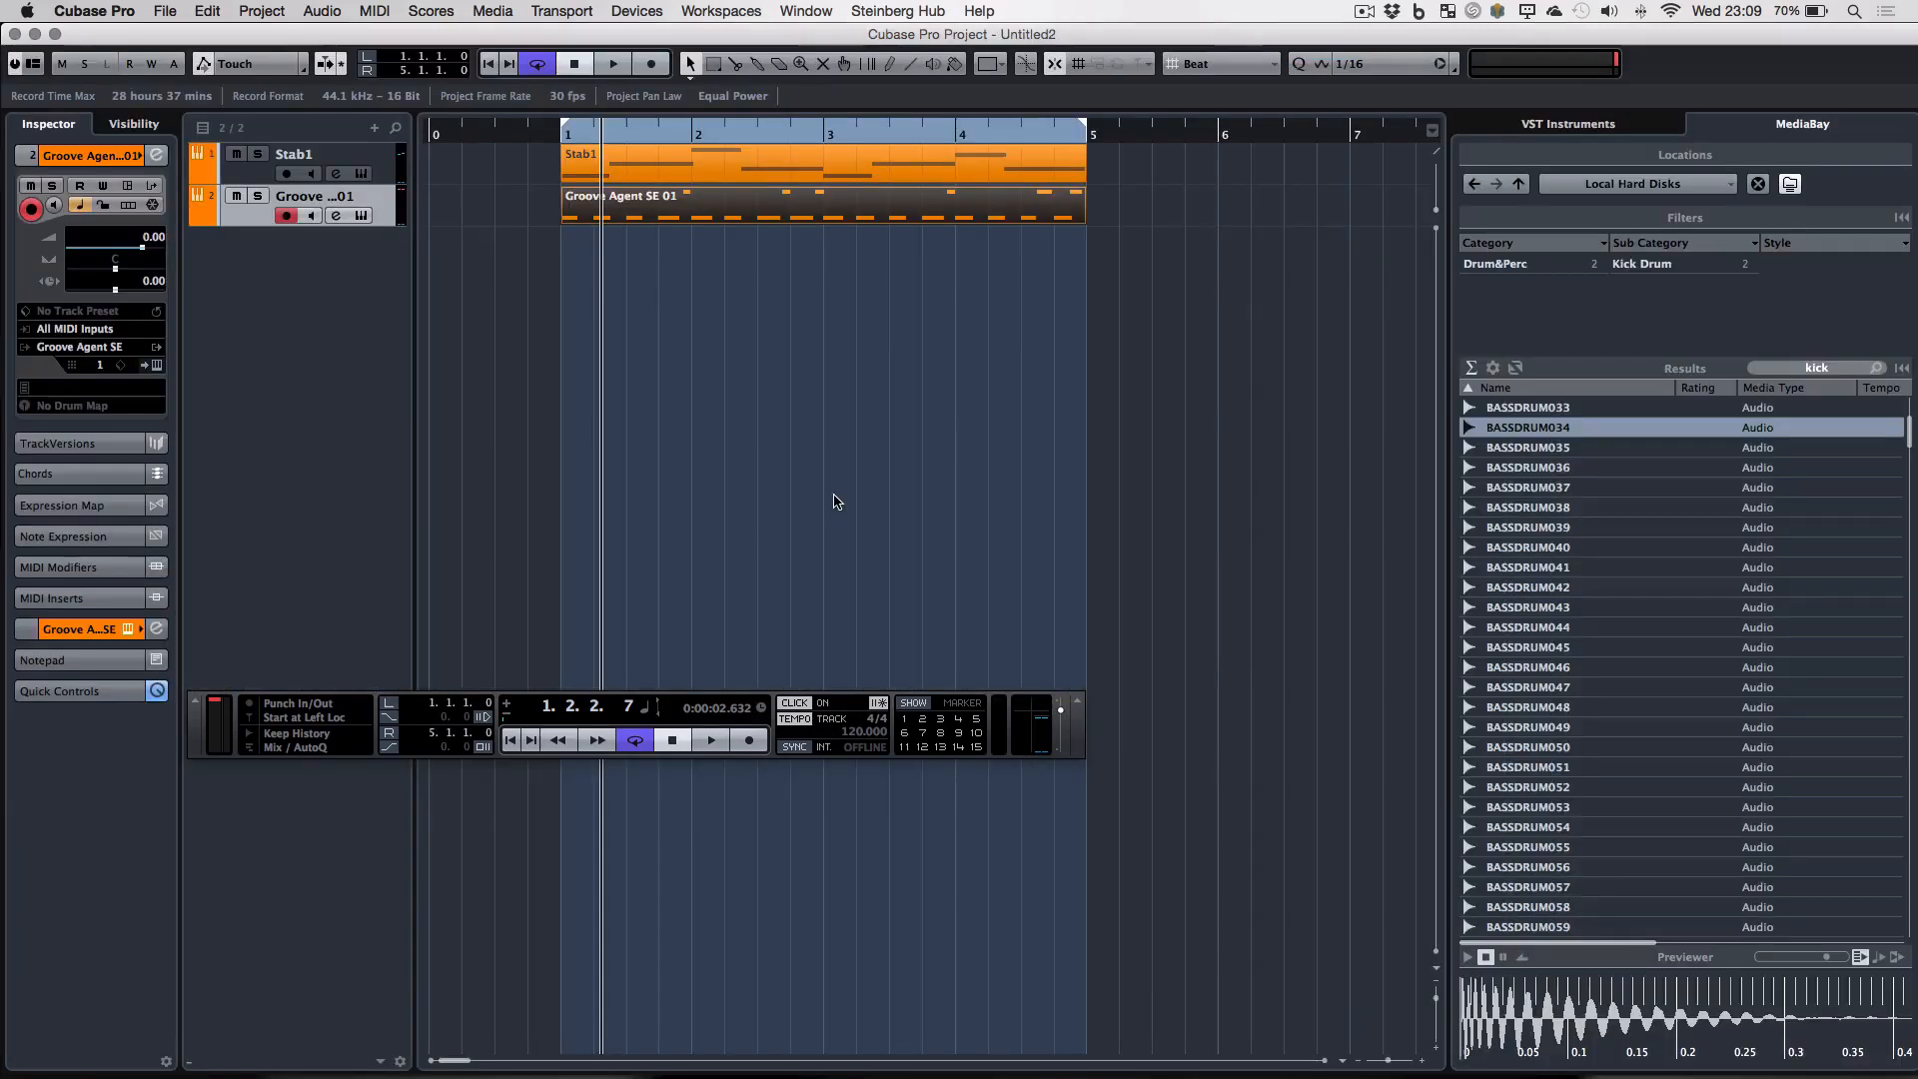
- Solo the Groove Agent SE 01 track, play it back, and rename the track to Kick
click(255, 195)
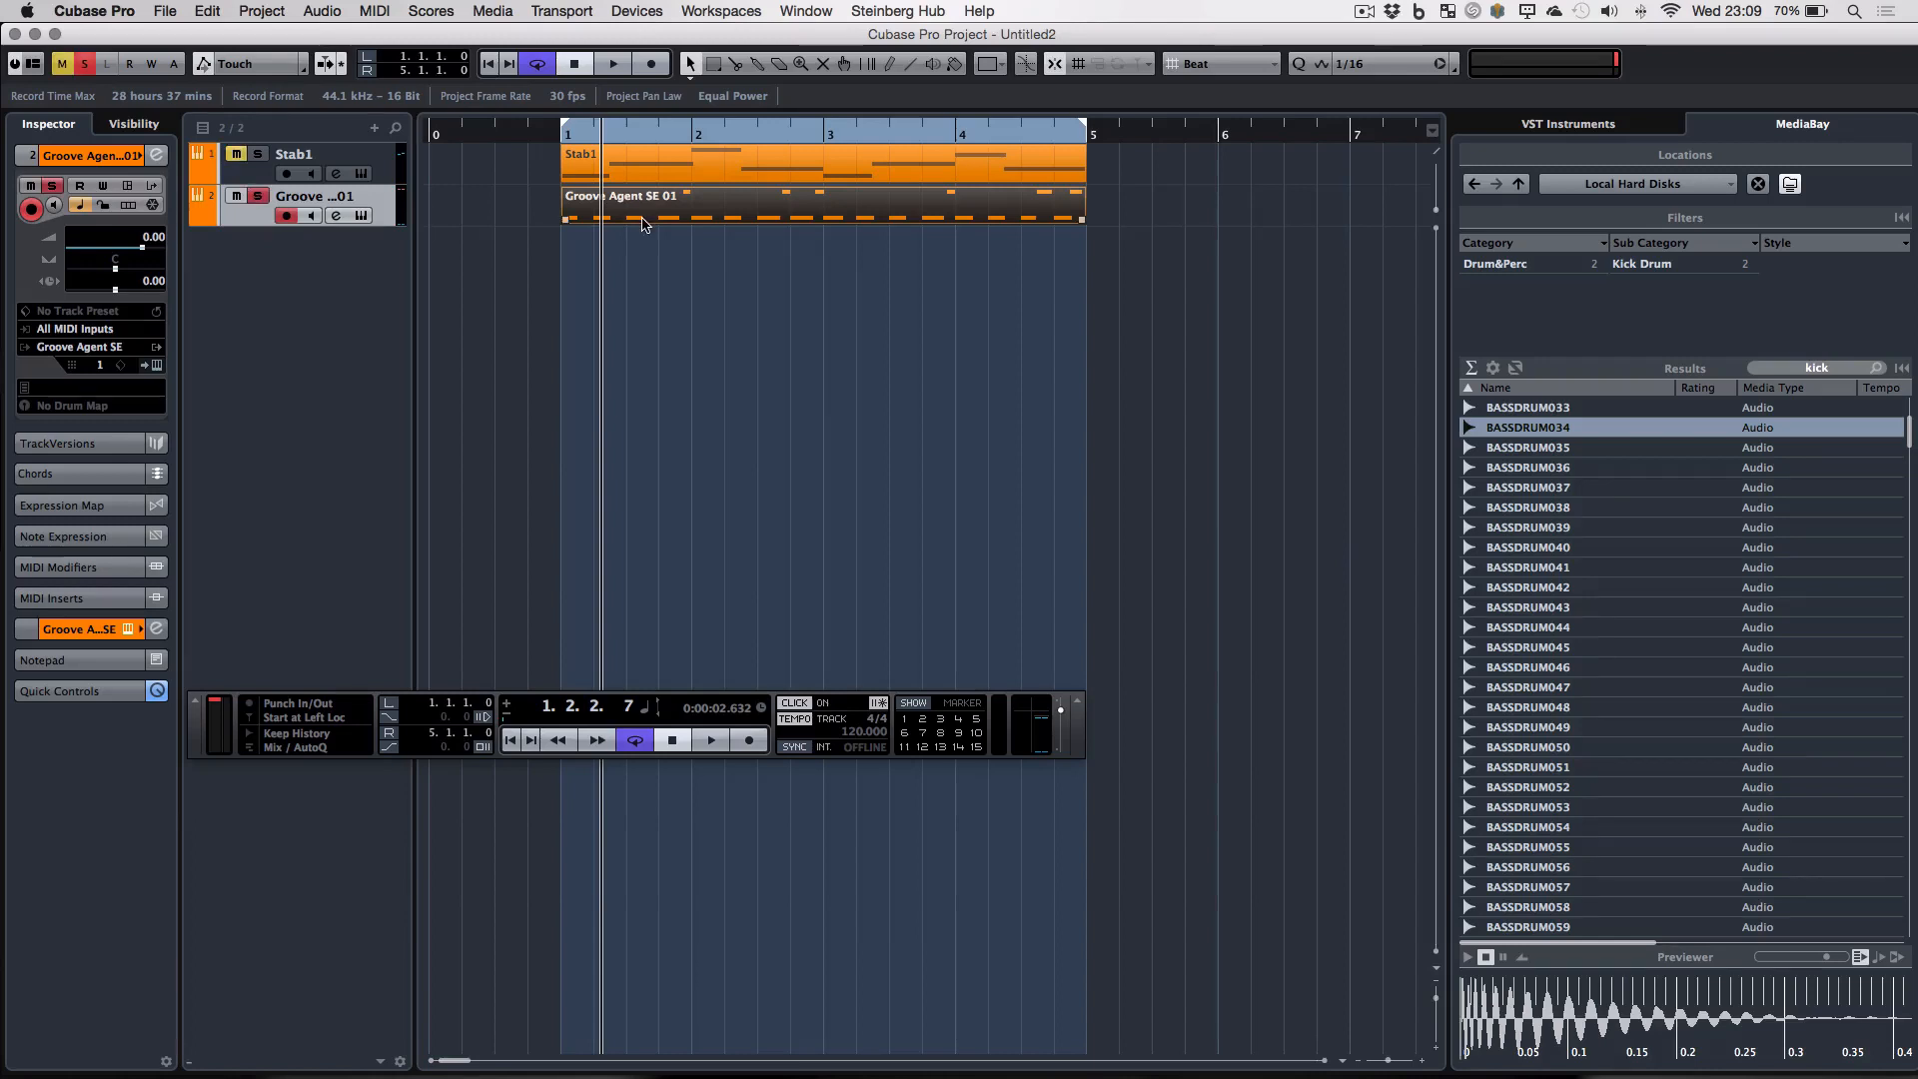
key(space)
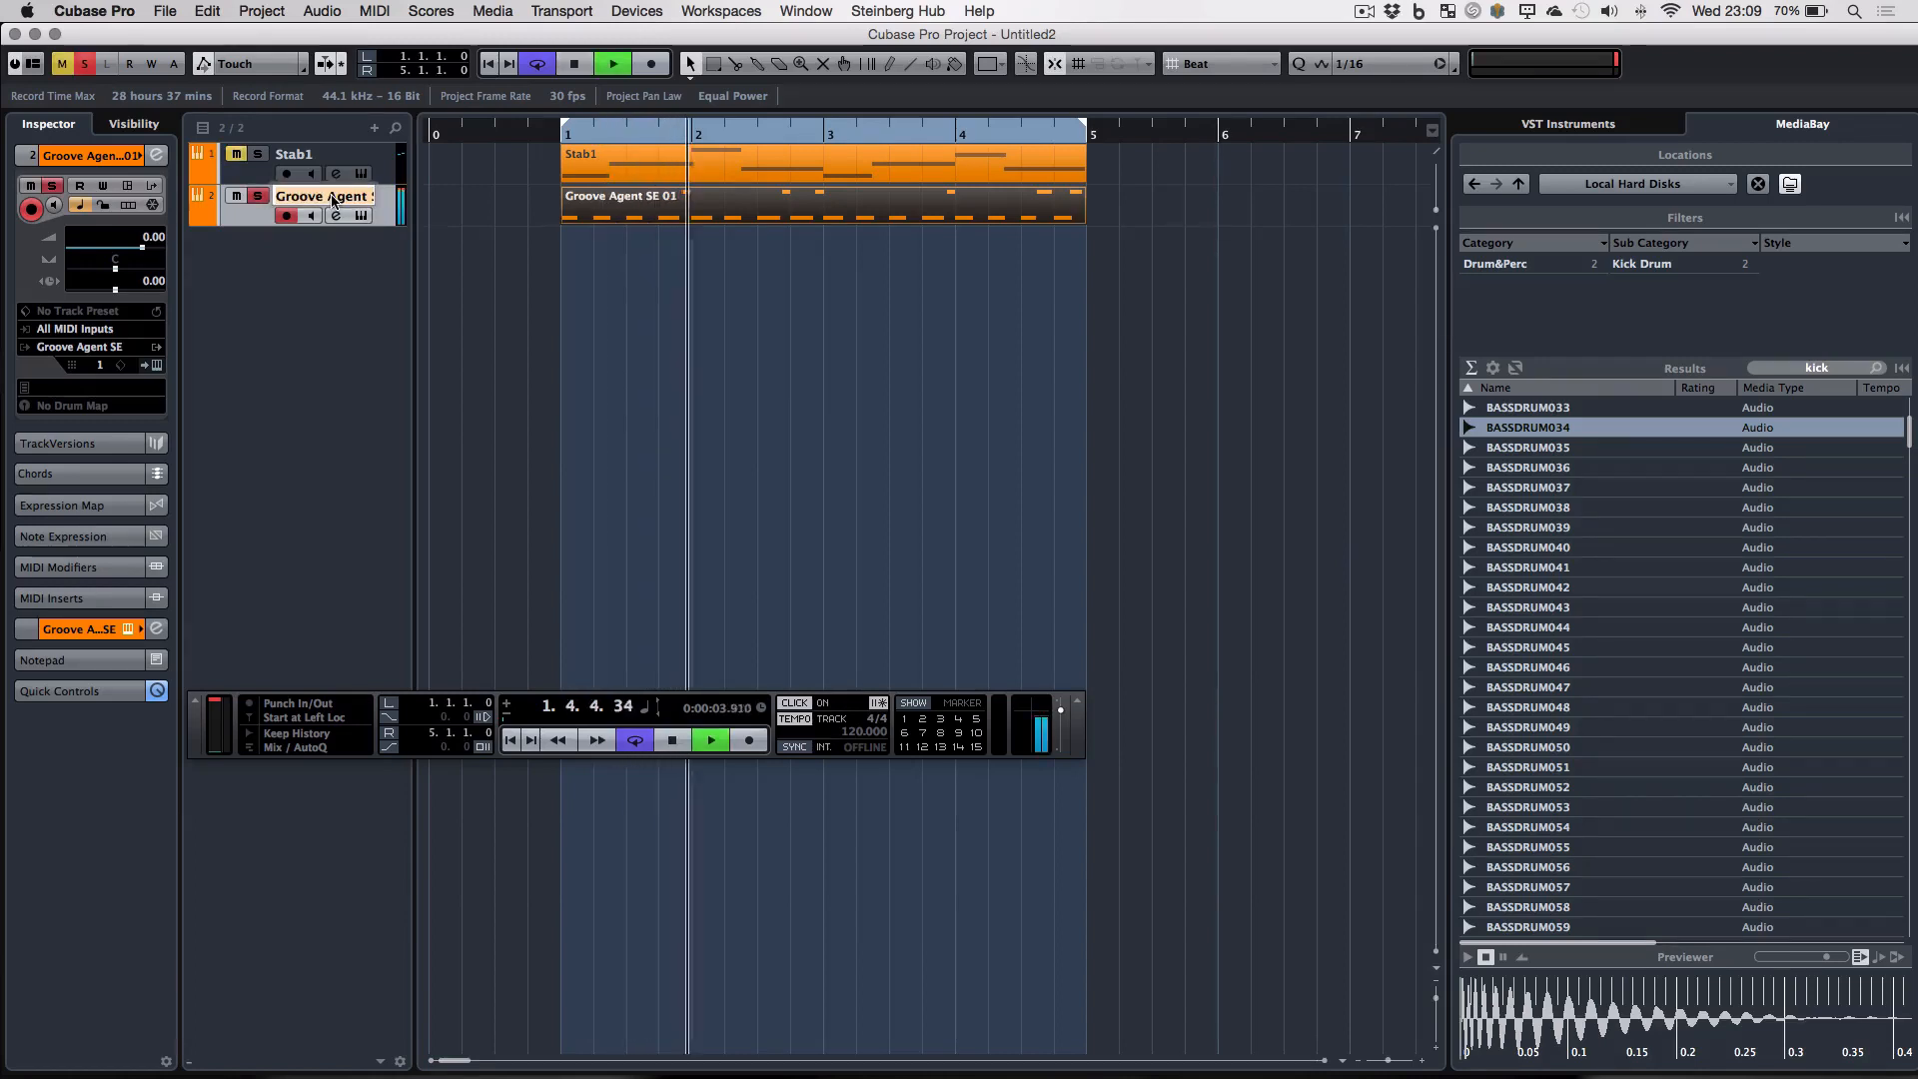
text(Kick)
key(Return)
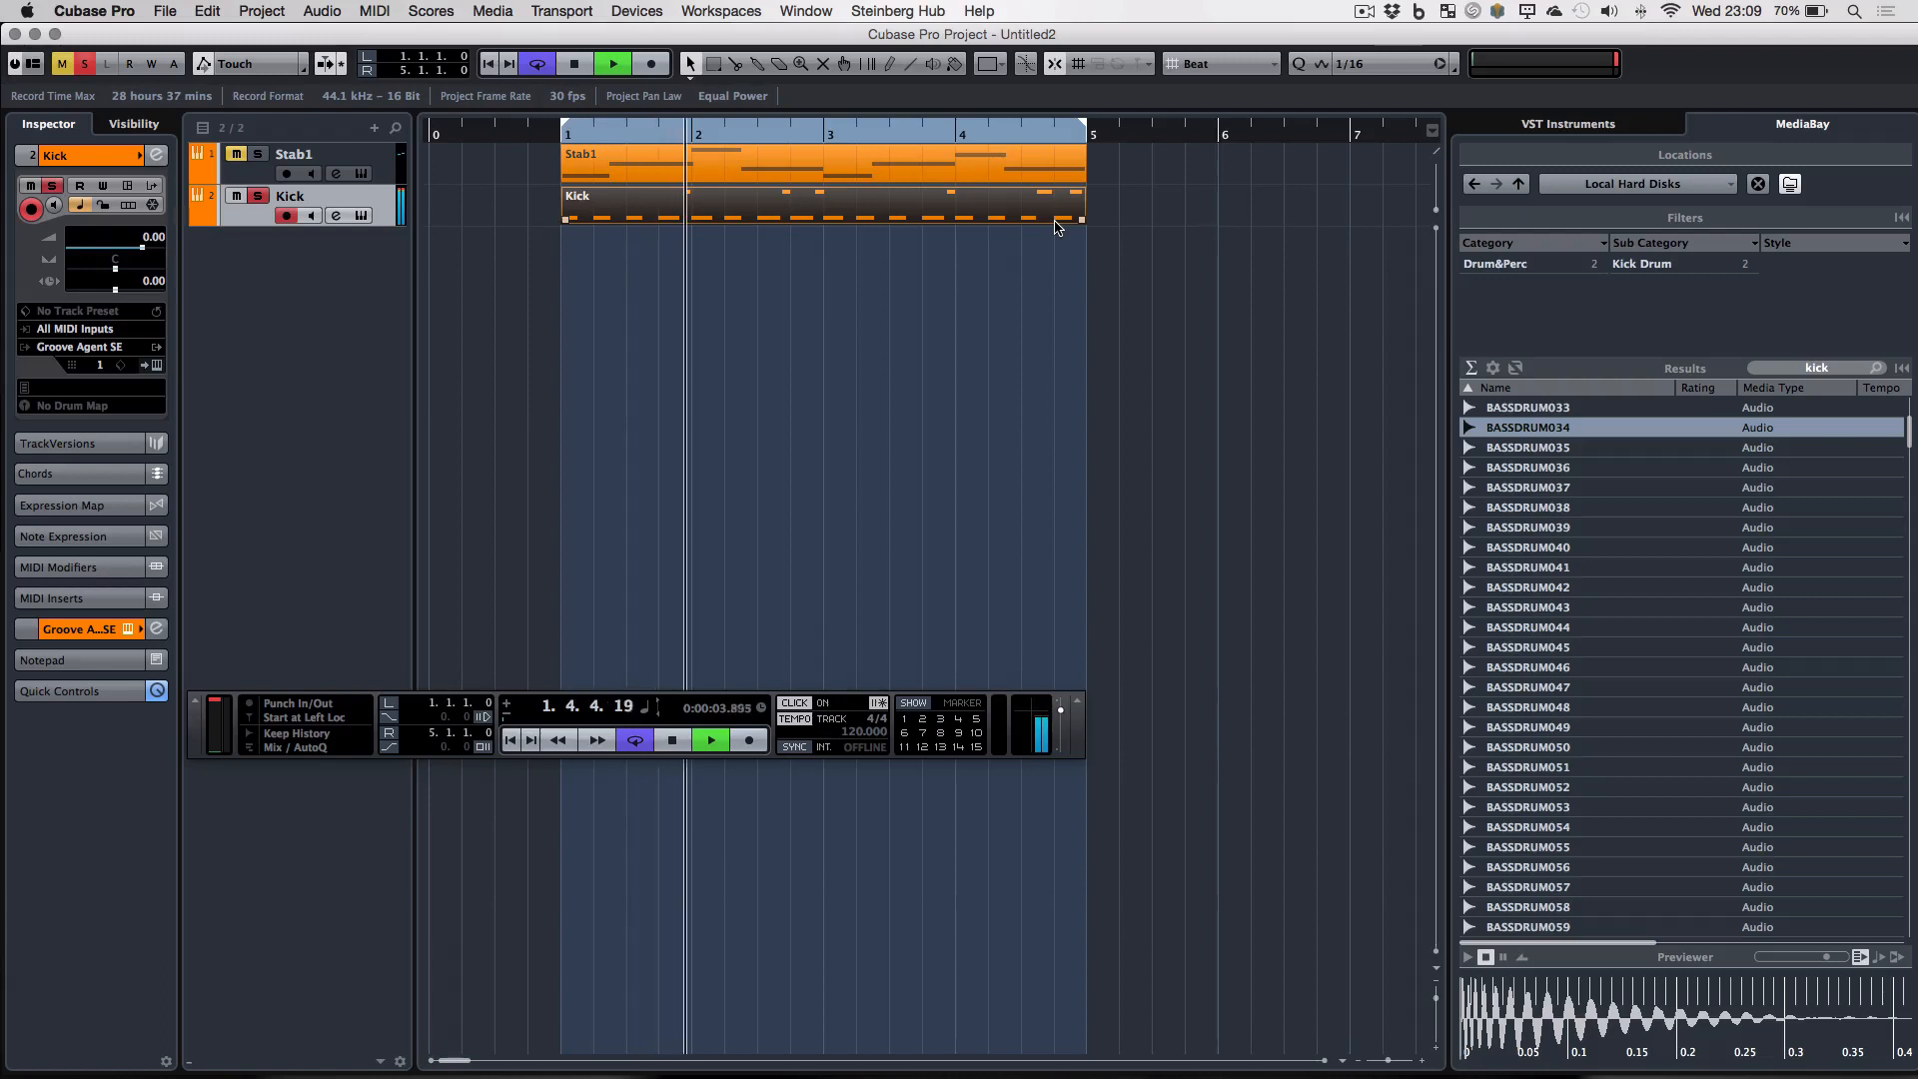
key(space)
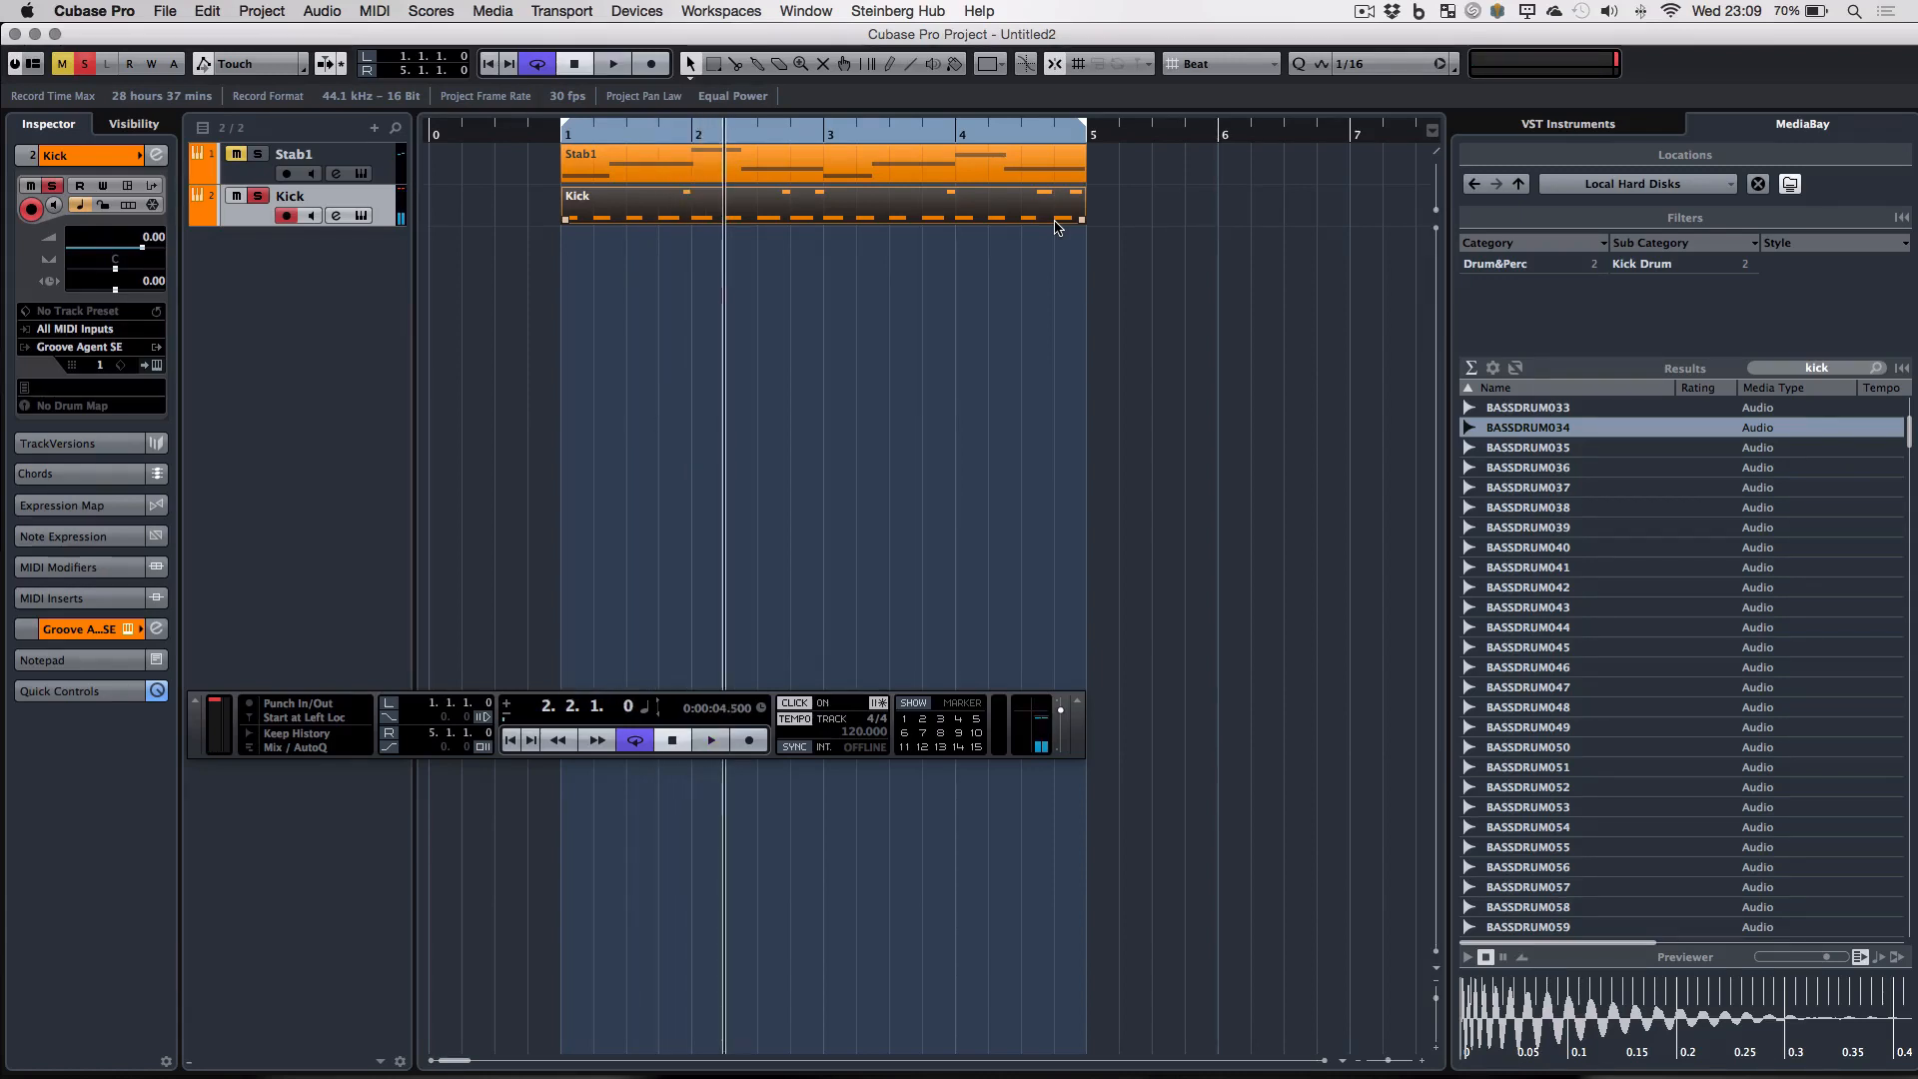
- Inspect the Kick part's notes in the Key Editor and play the soloed part in the project
double_click(839, 200)
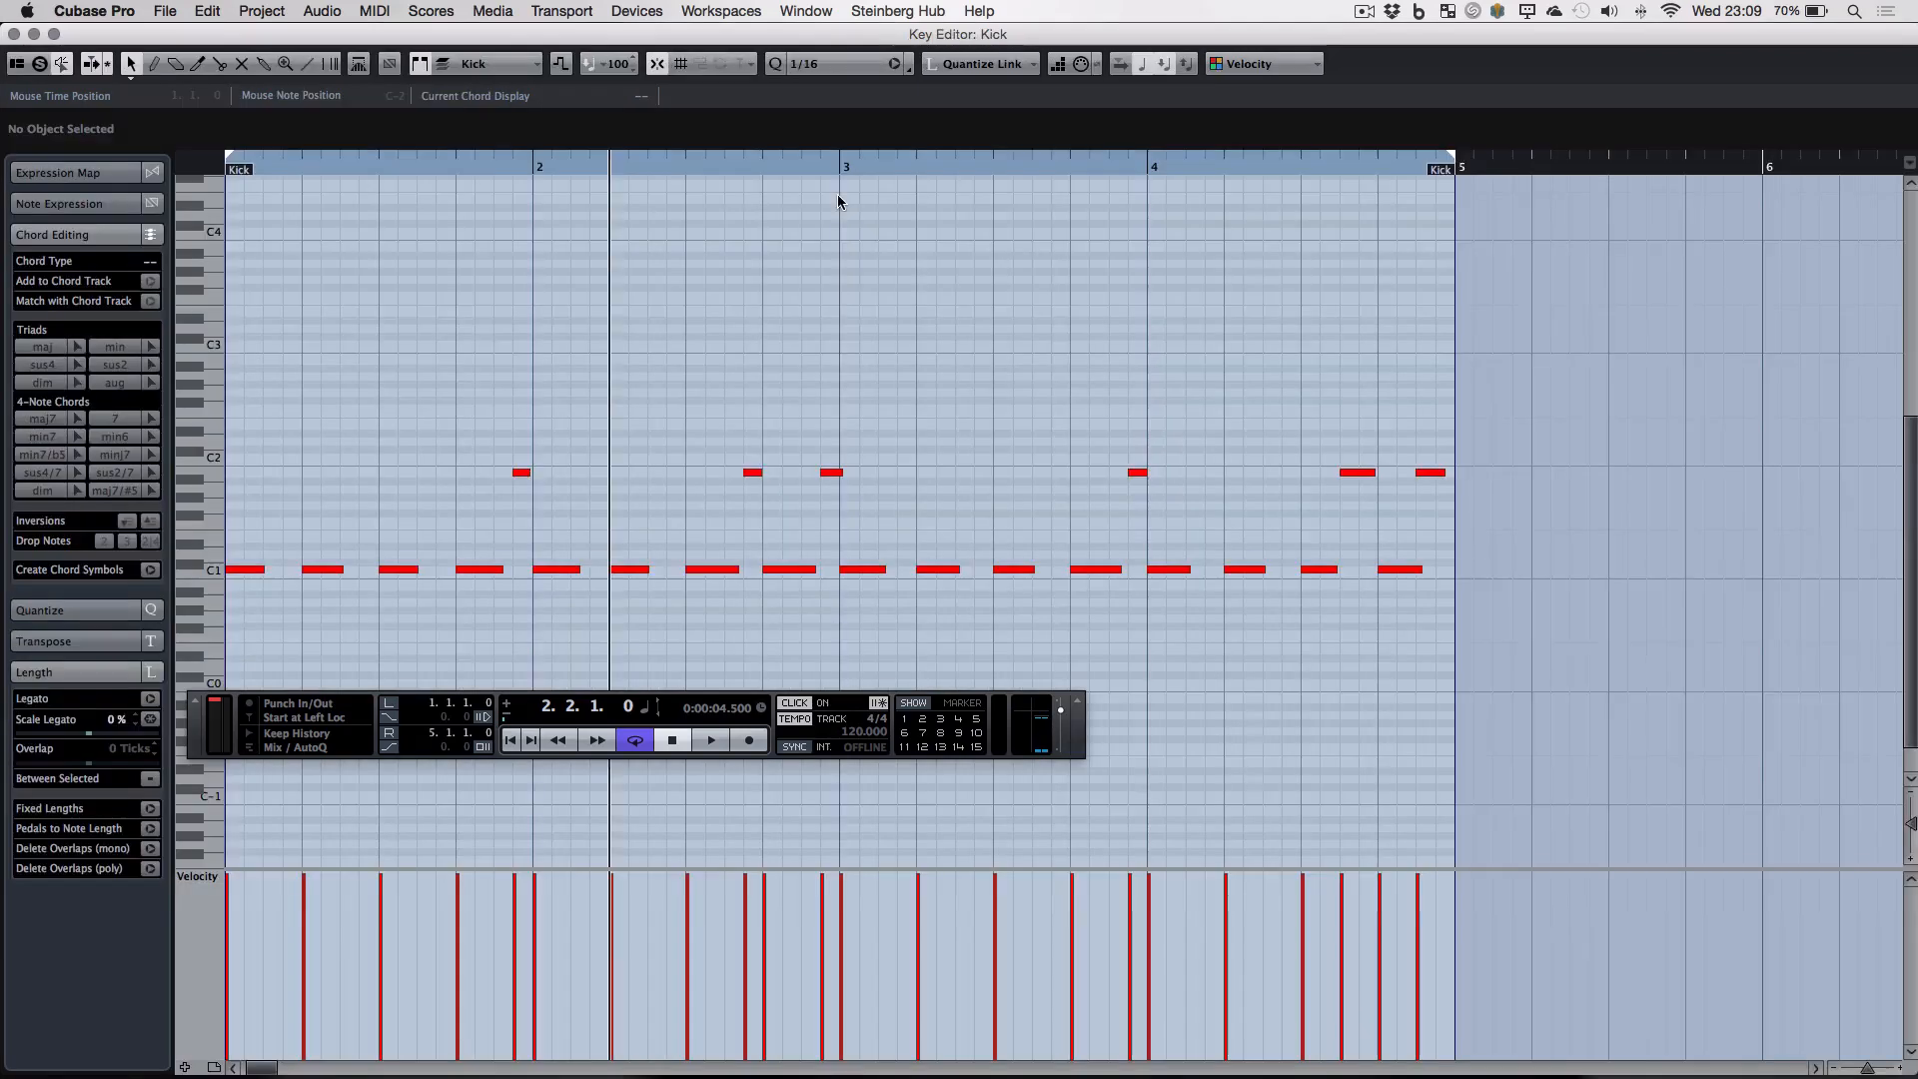
key(Return)
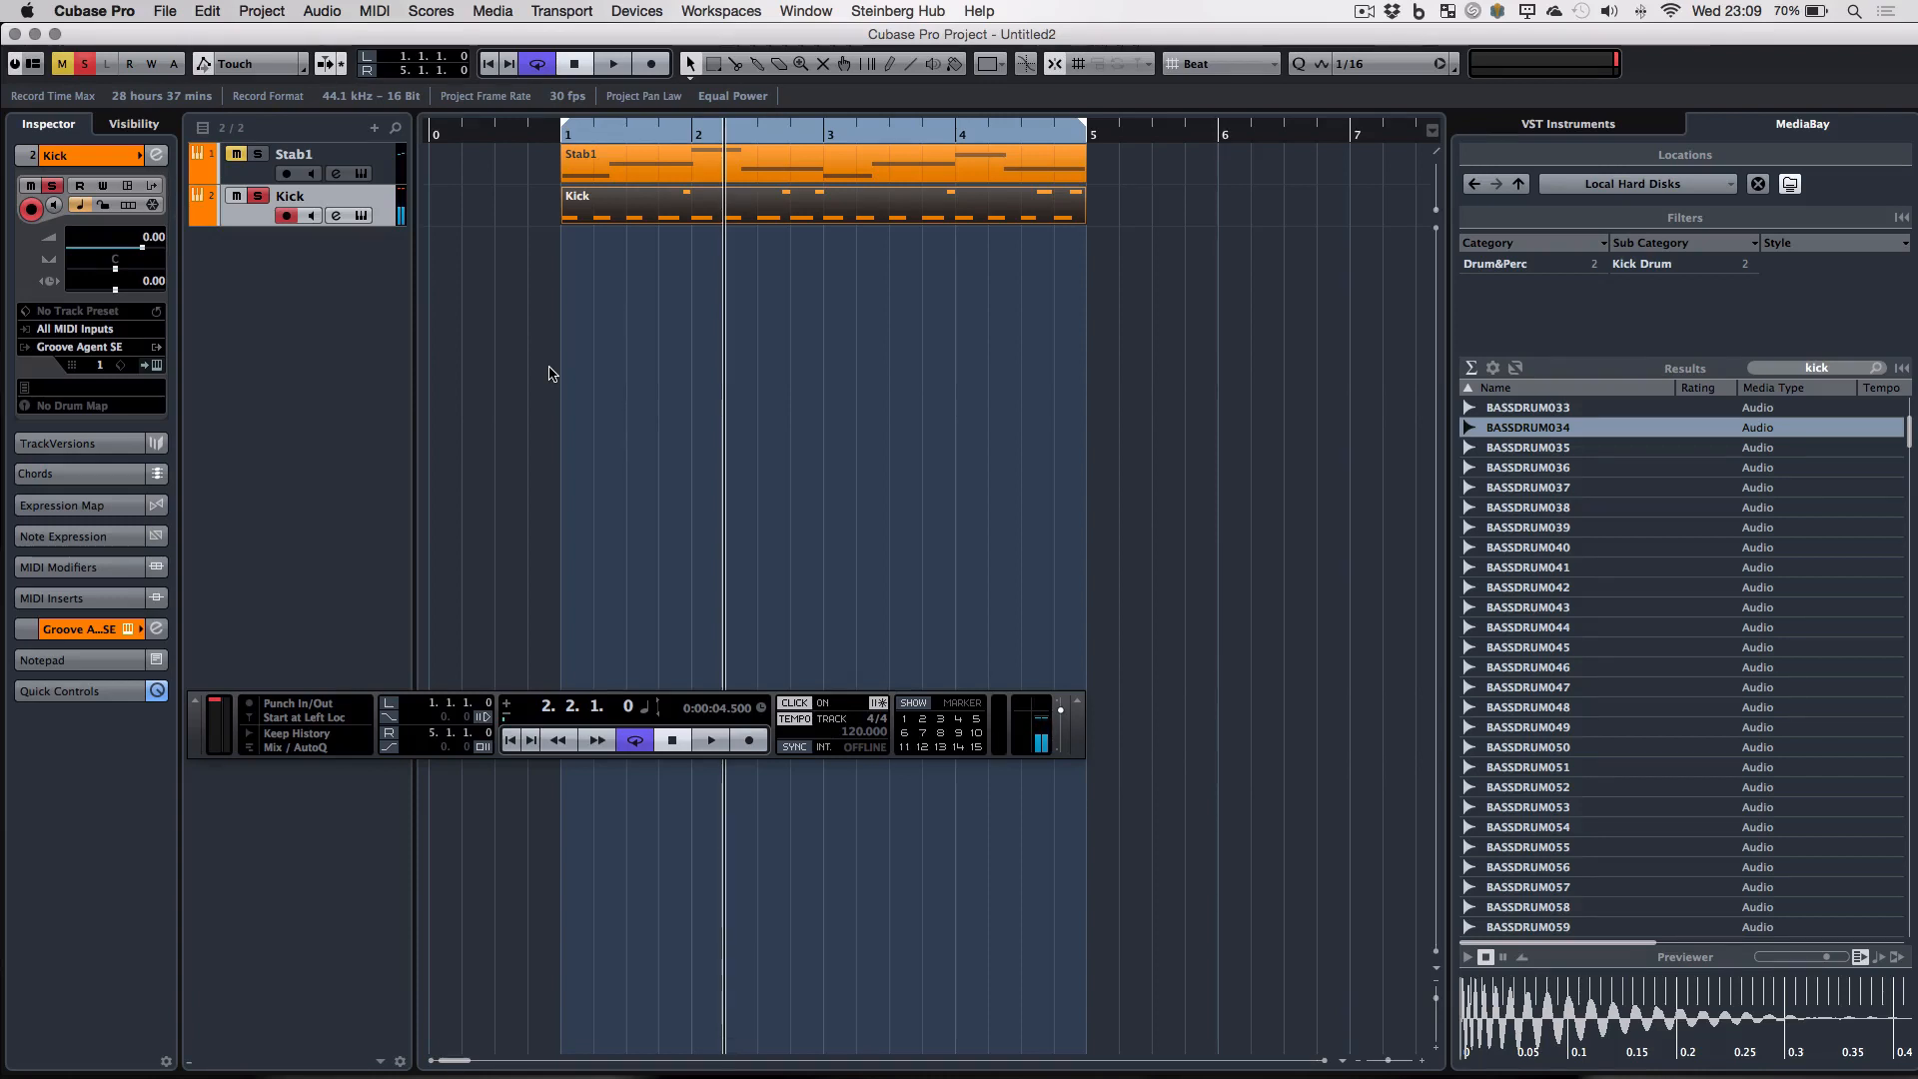
key(space)
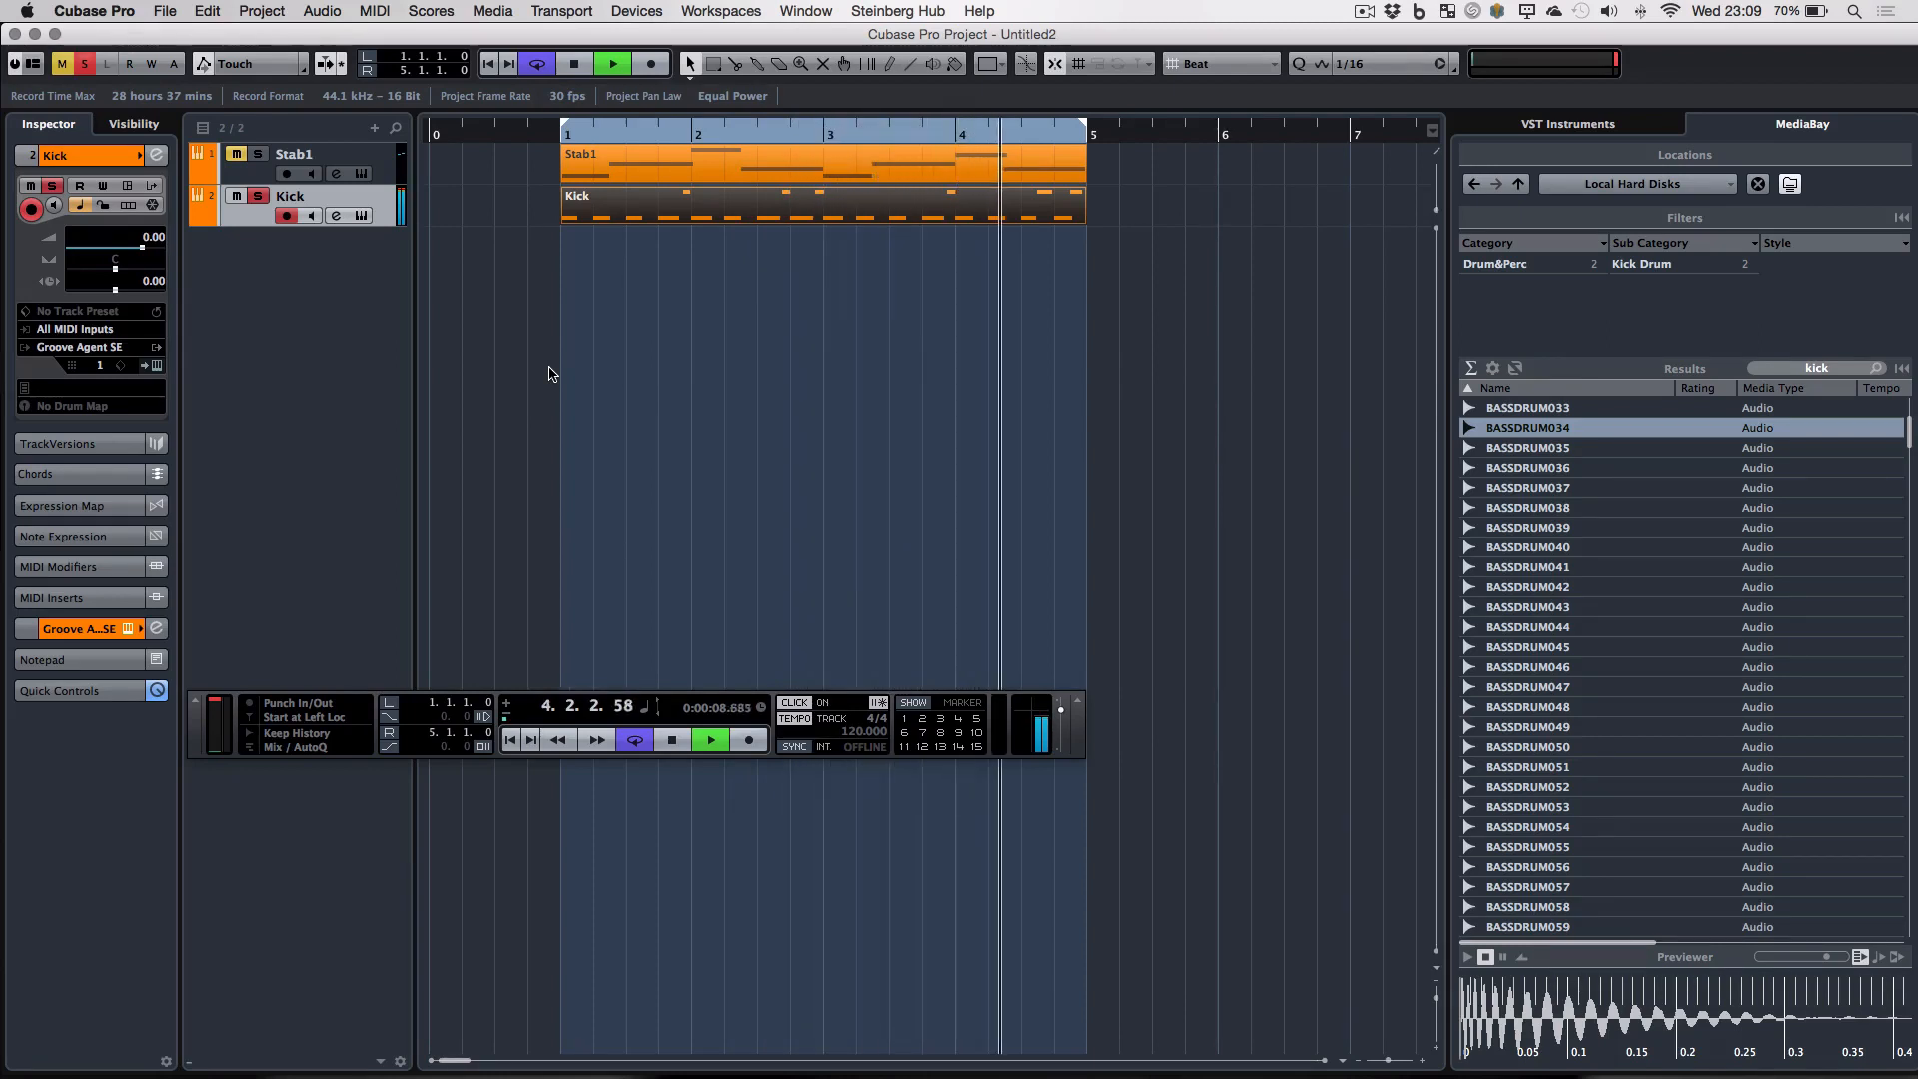
- Bring the Stab1 track back into playback and overdub extra C3 notes onto the Kick part in bars 2 and 3
click(237, 155)
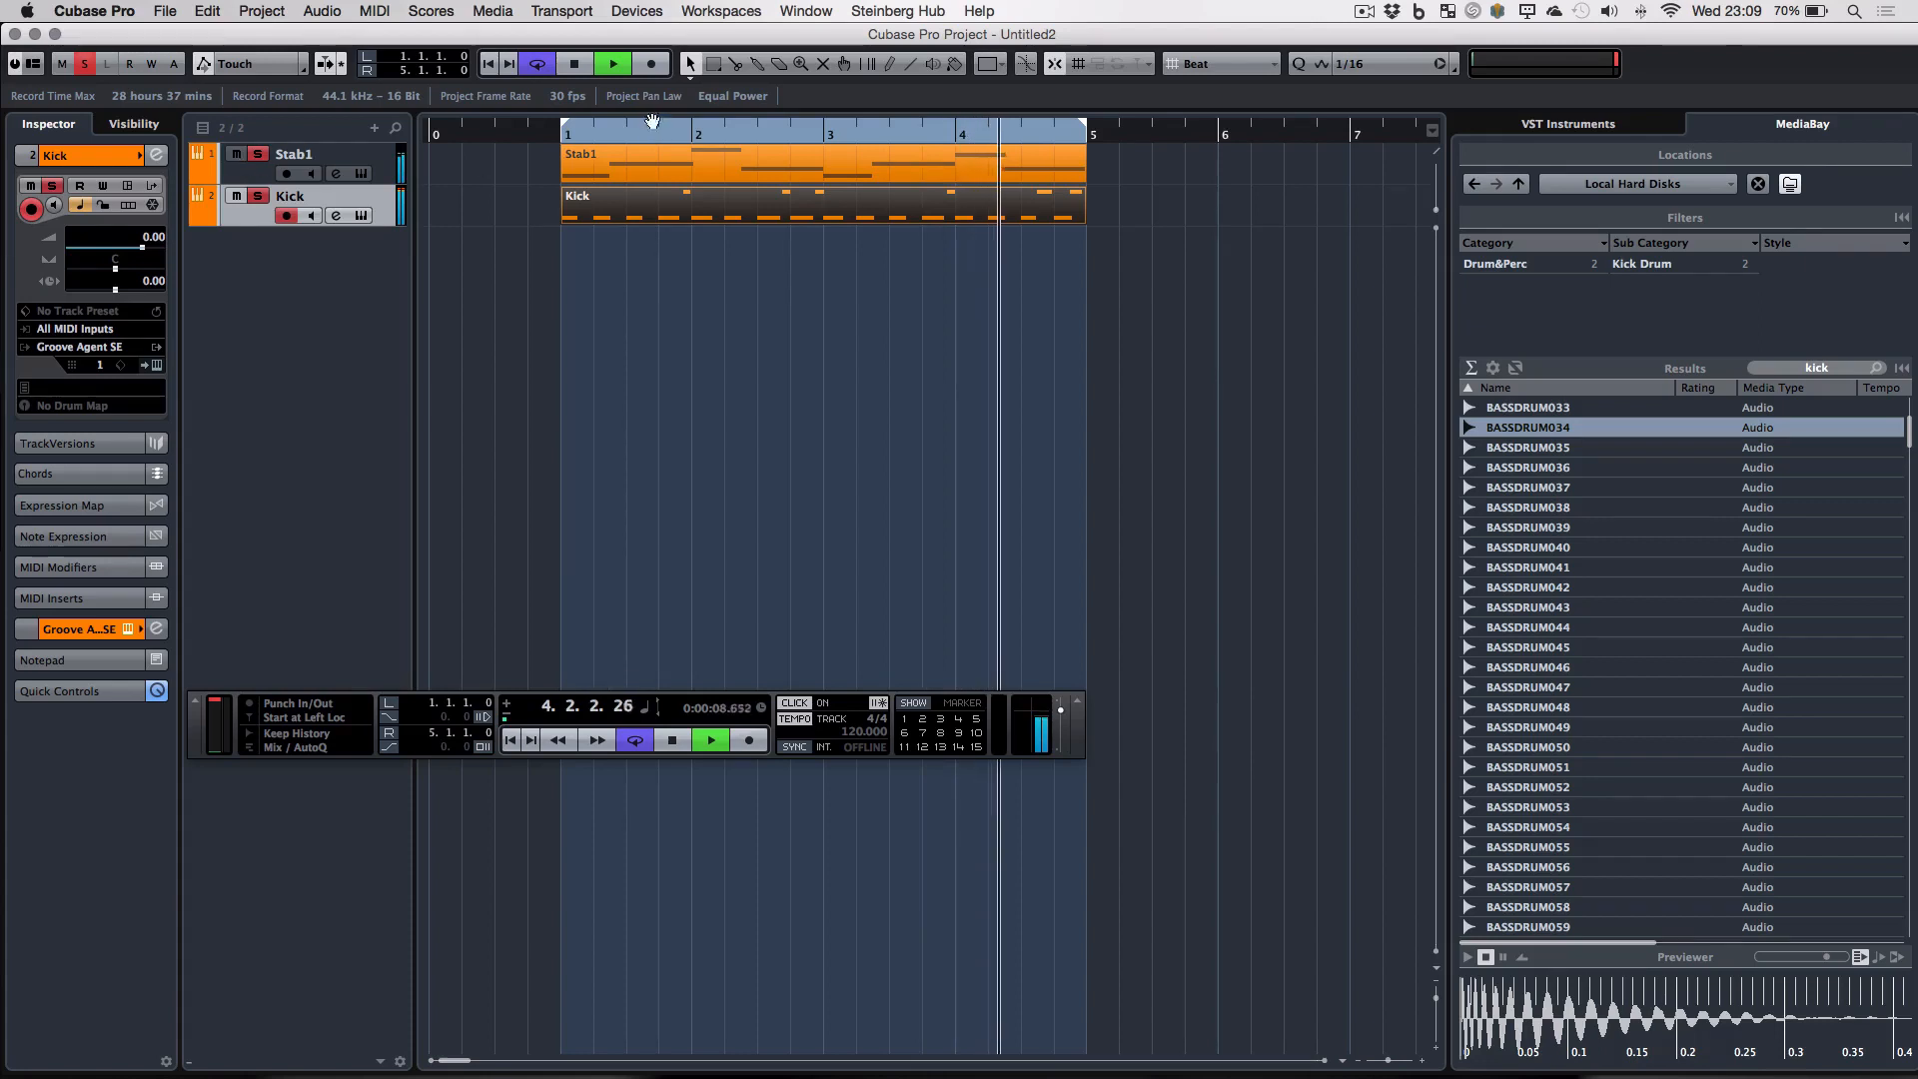
click(654, 65)
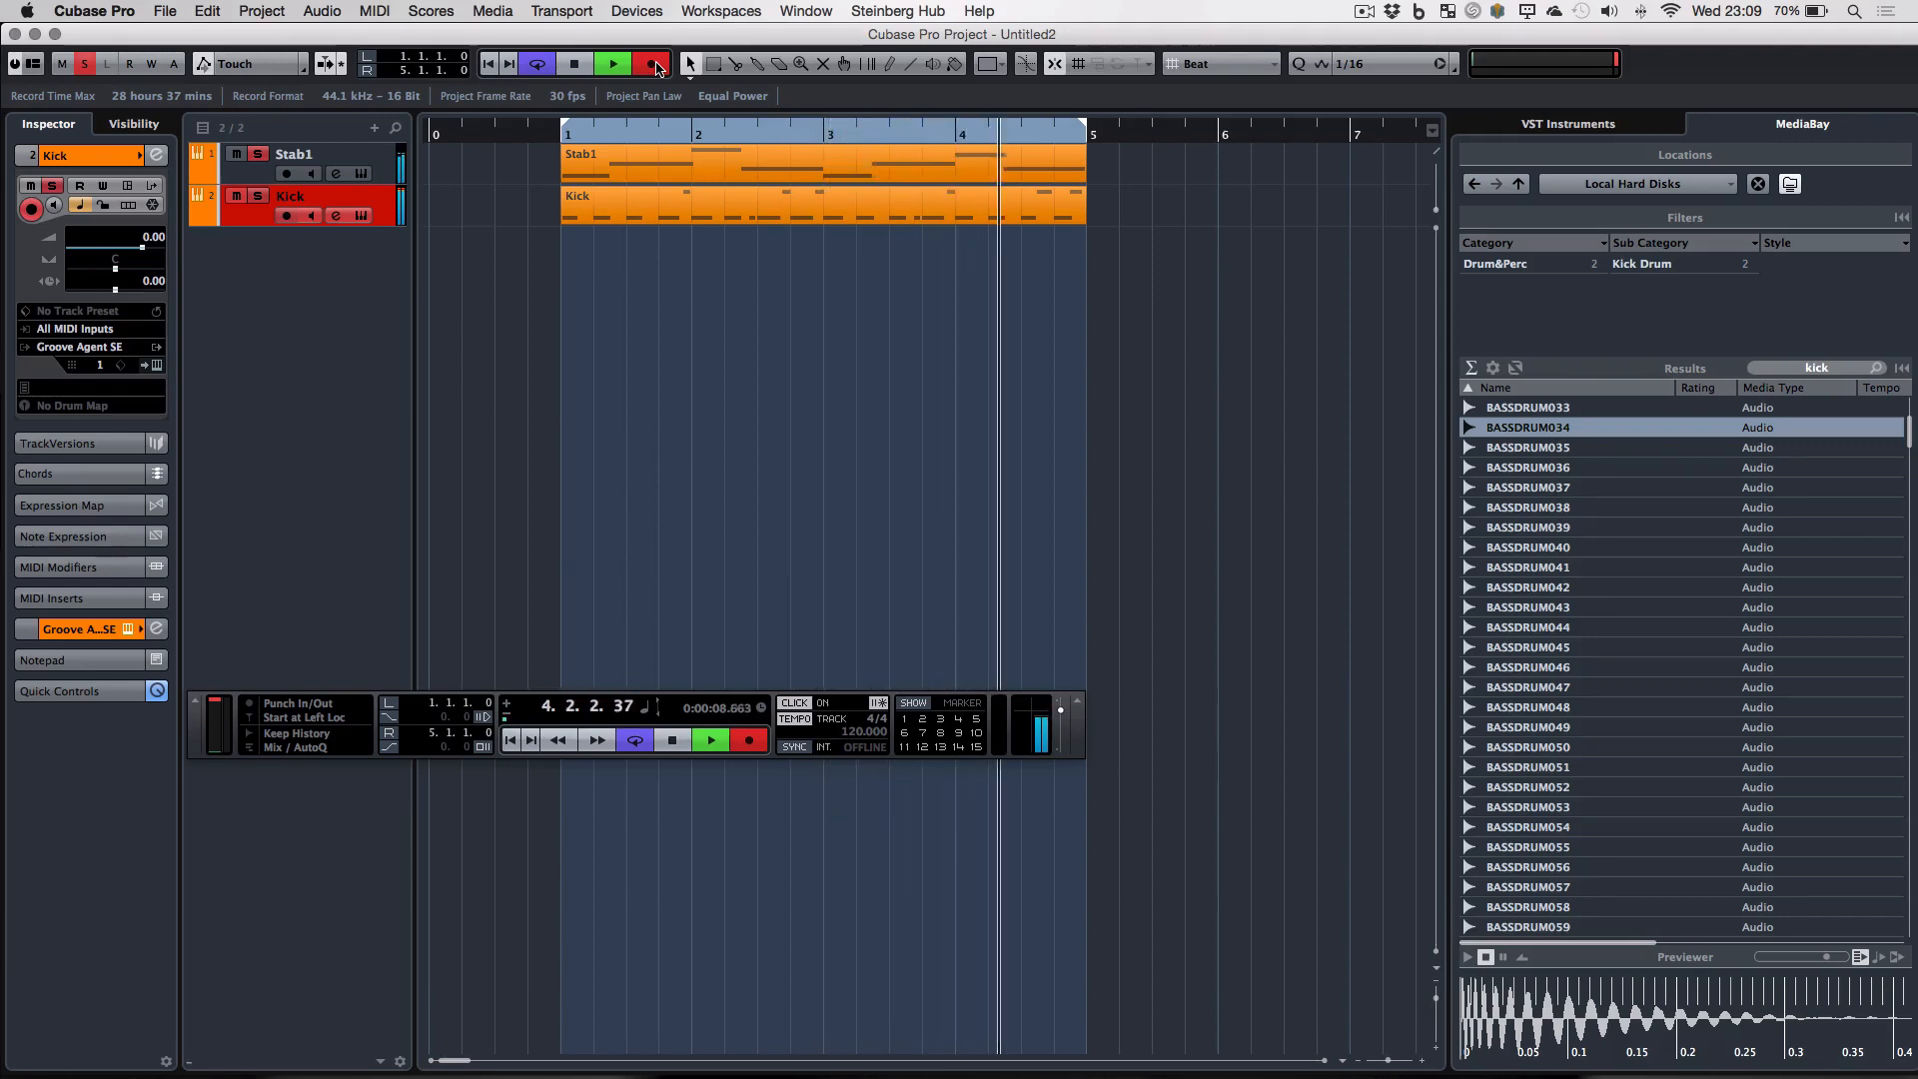
click(654, 66)
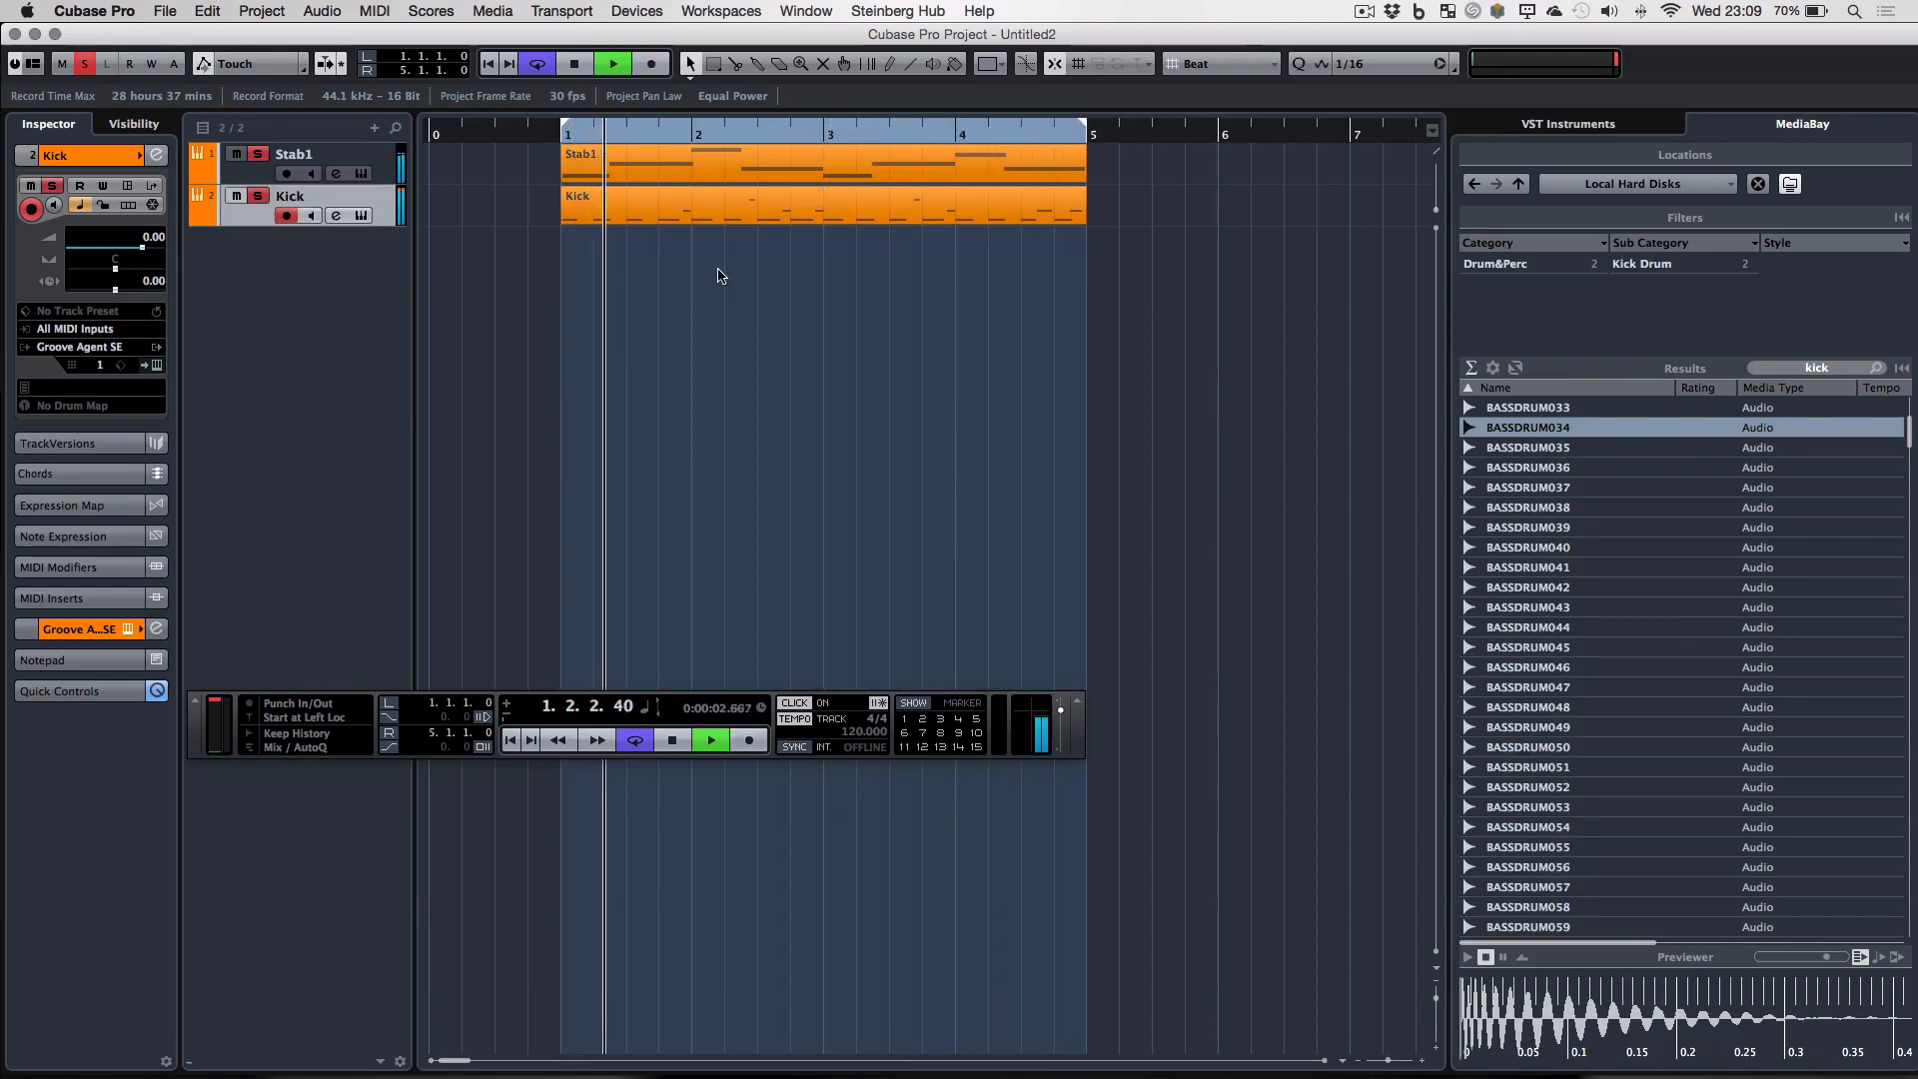
- Select the two C3 notes in the Kick part and scale up their velocities in the Key Editor
double_click(770, 213)
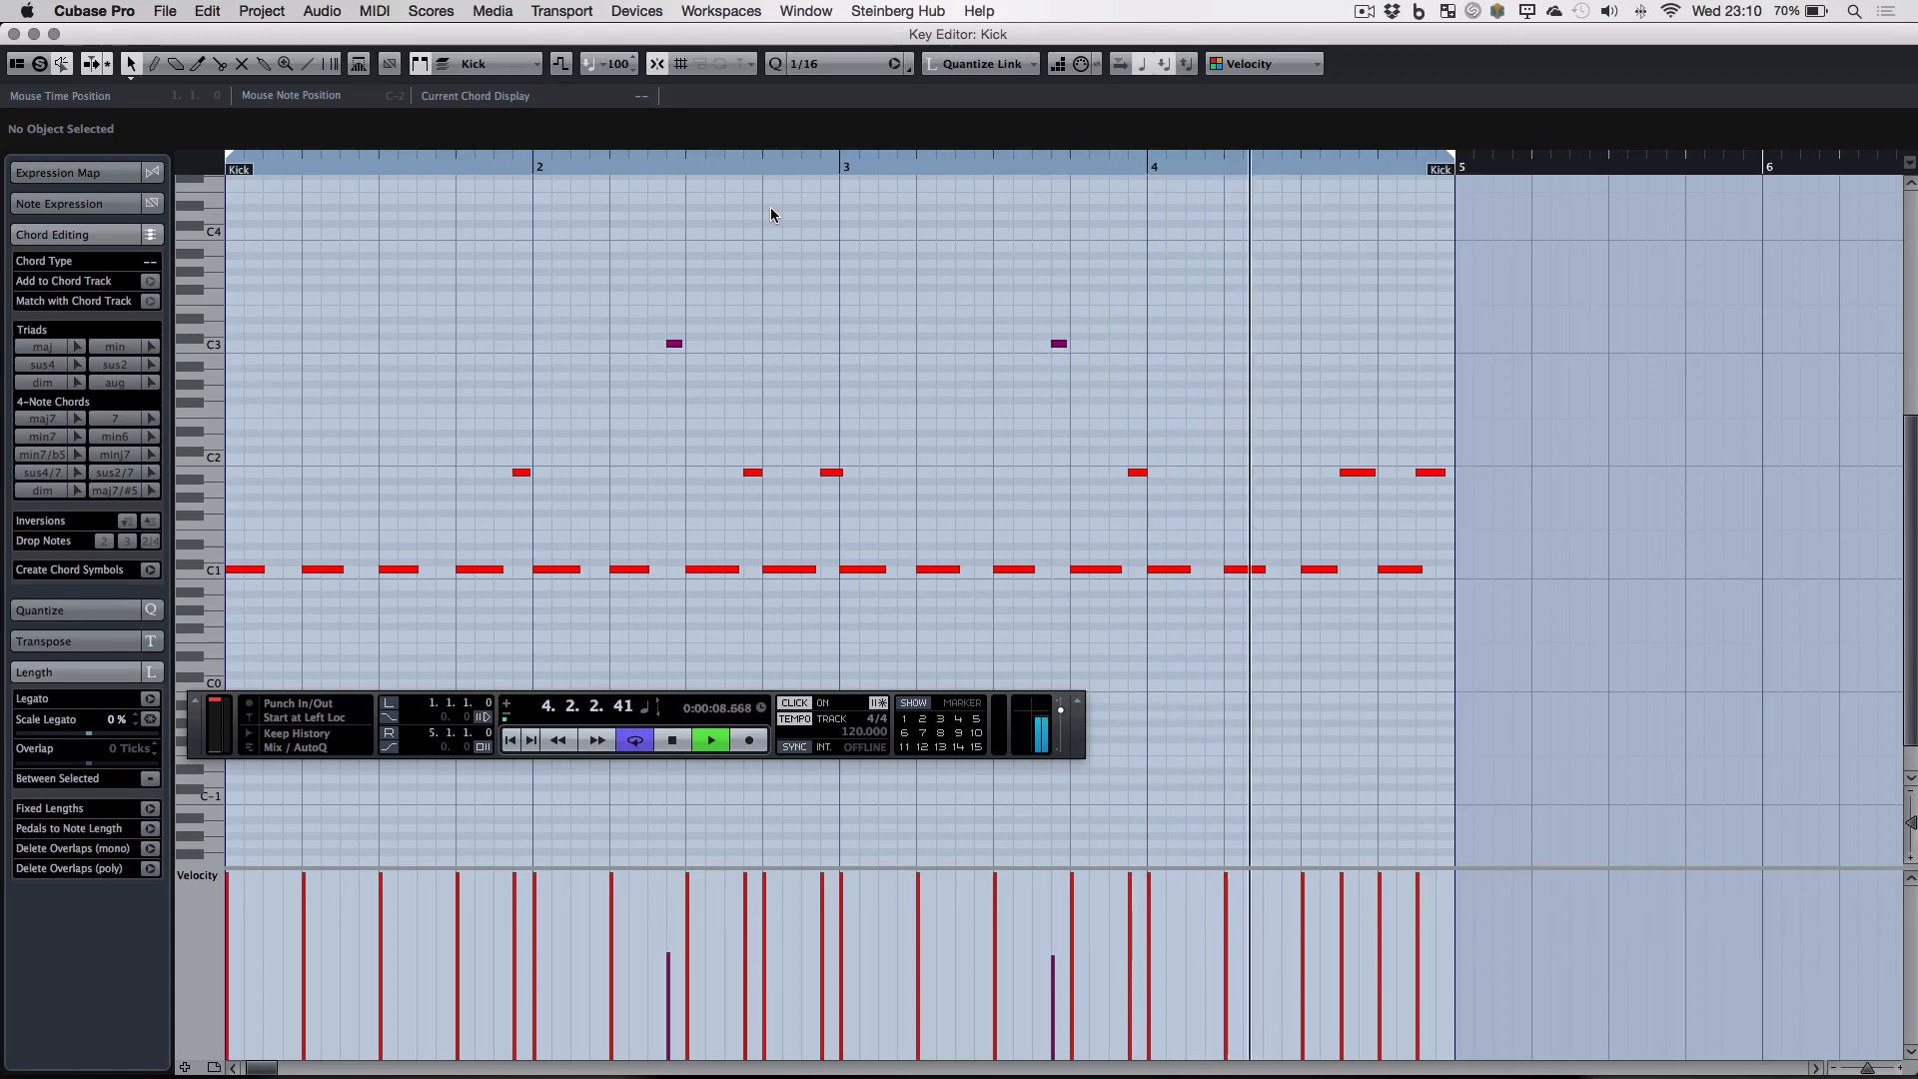
drag(659, 277, 1288, 397)
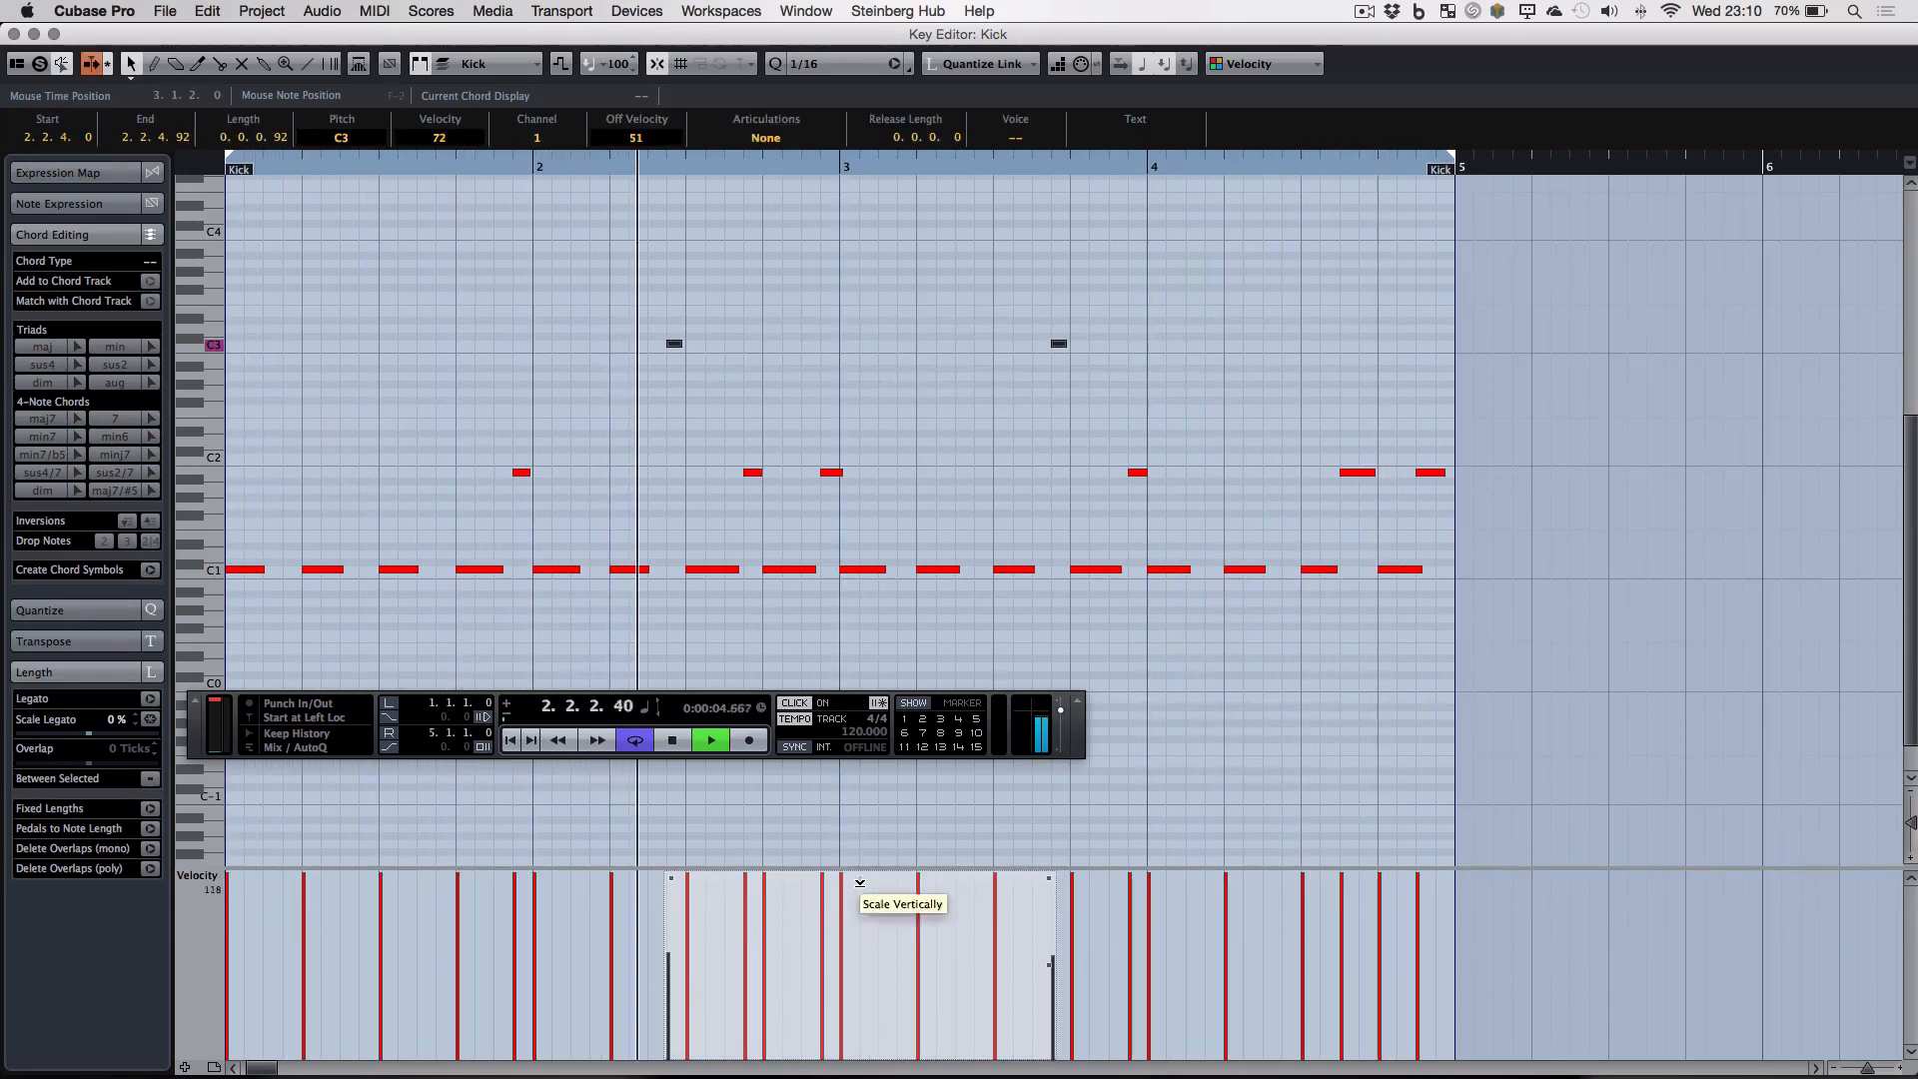
key(Return)
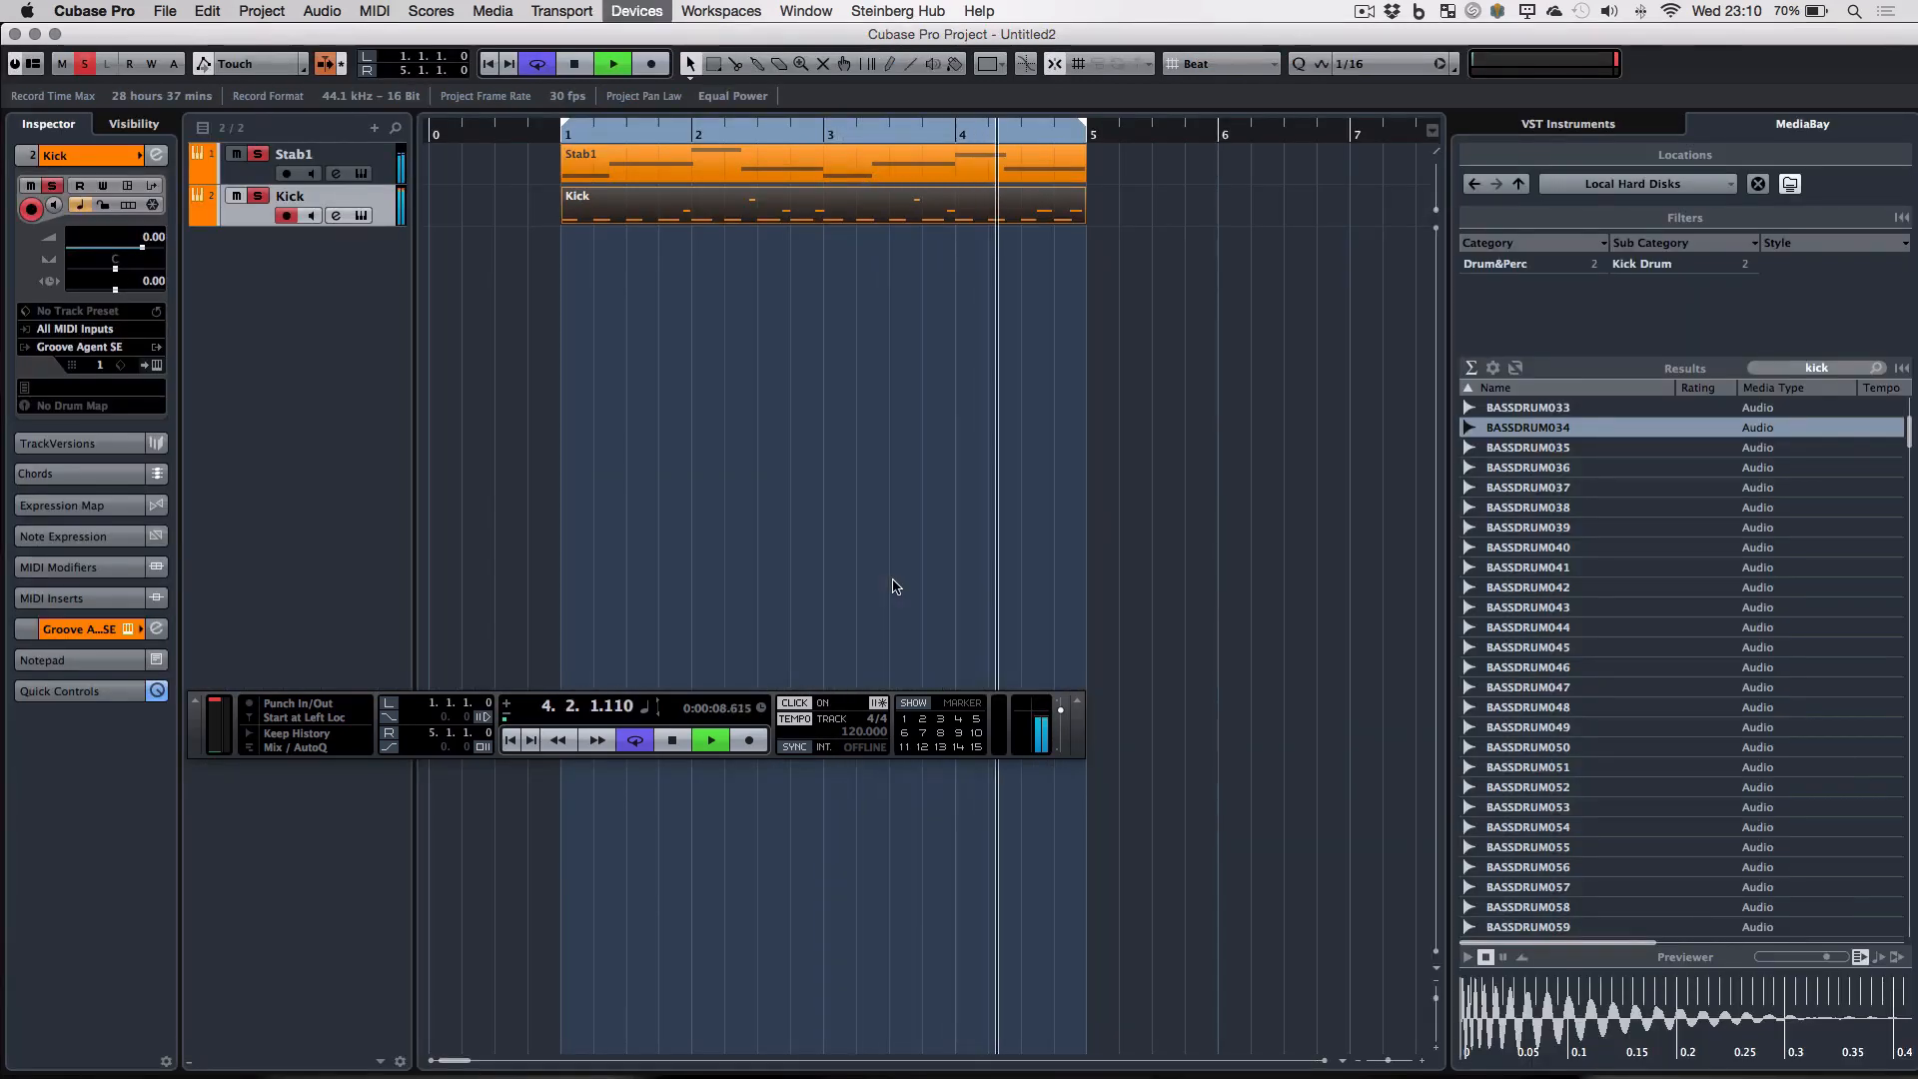
- Open the MixConsole, stop playback and turn off the metronome click
key(F3)
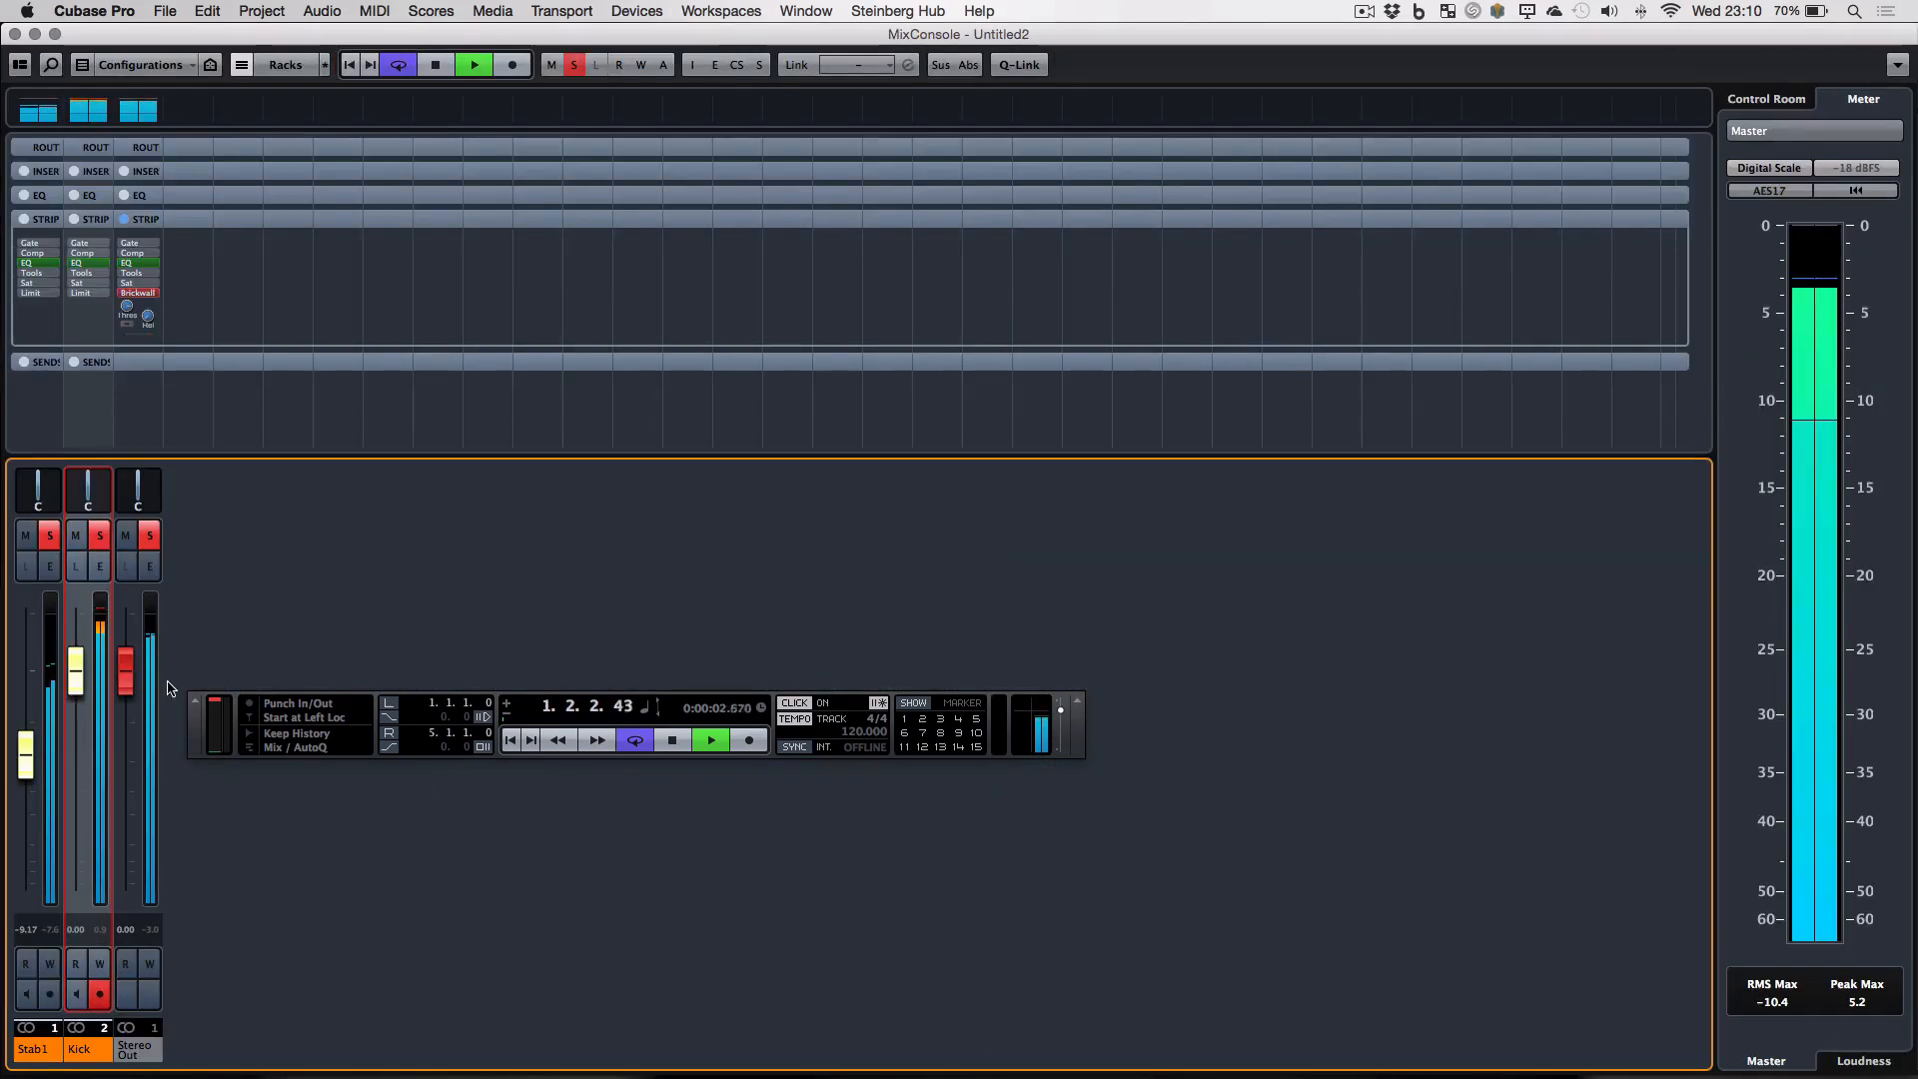
key(space)
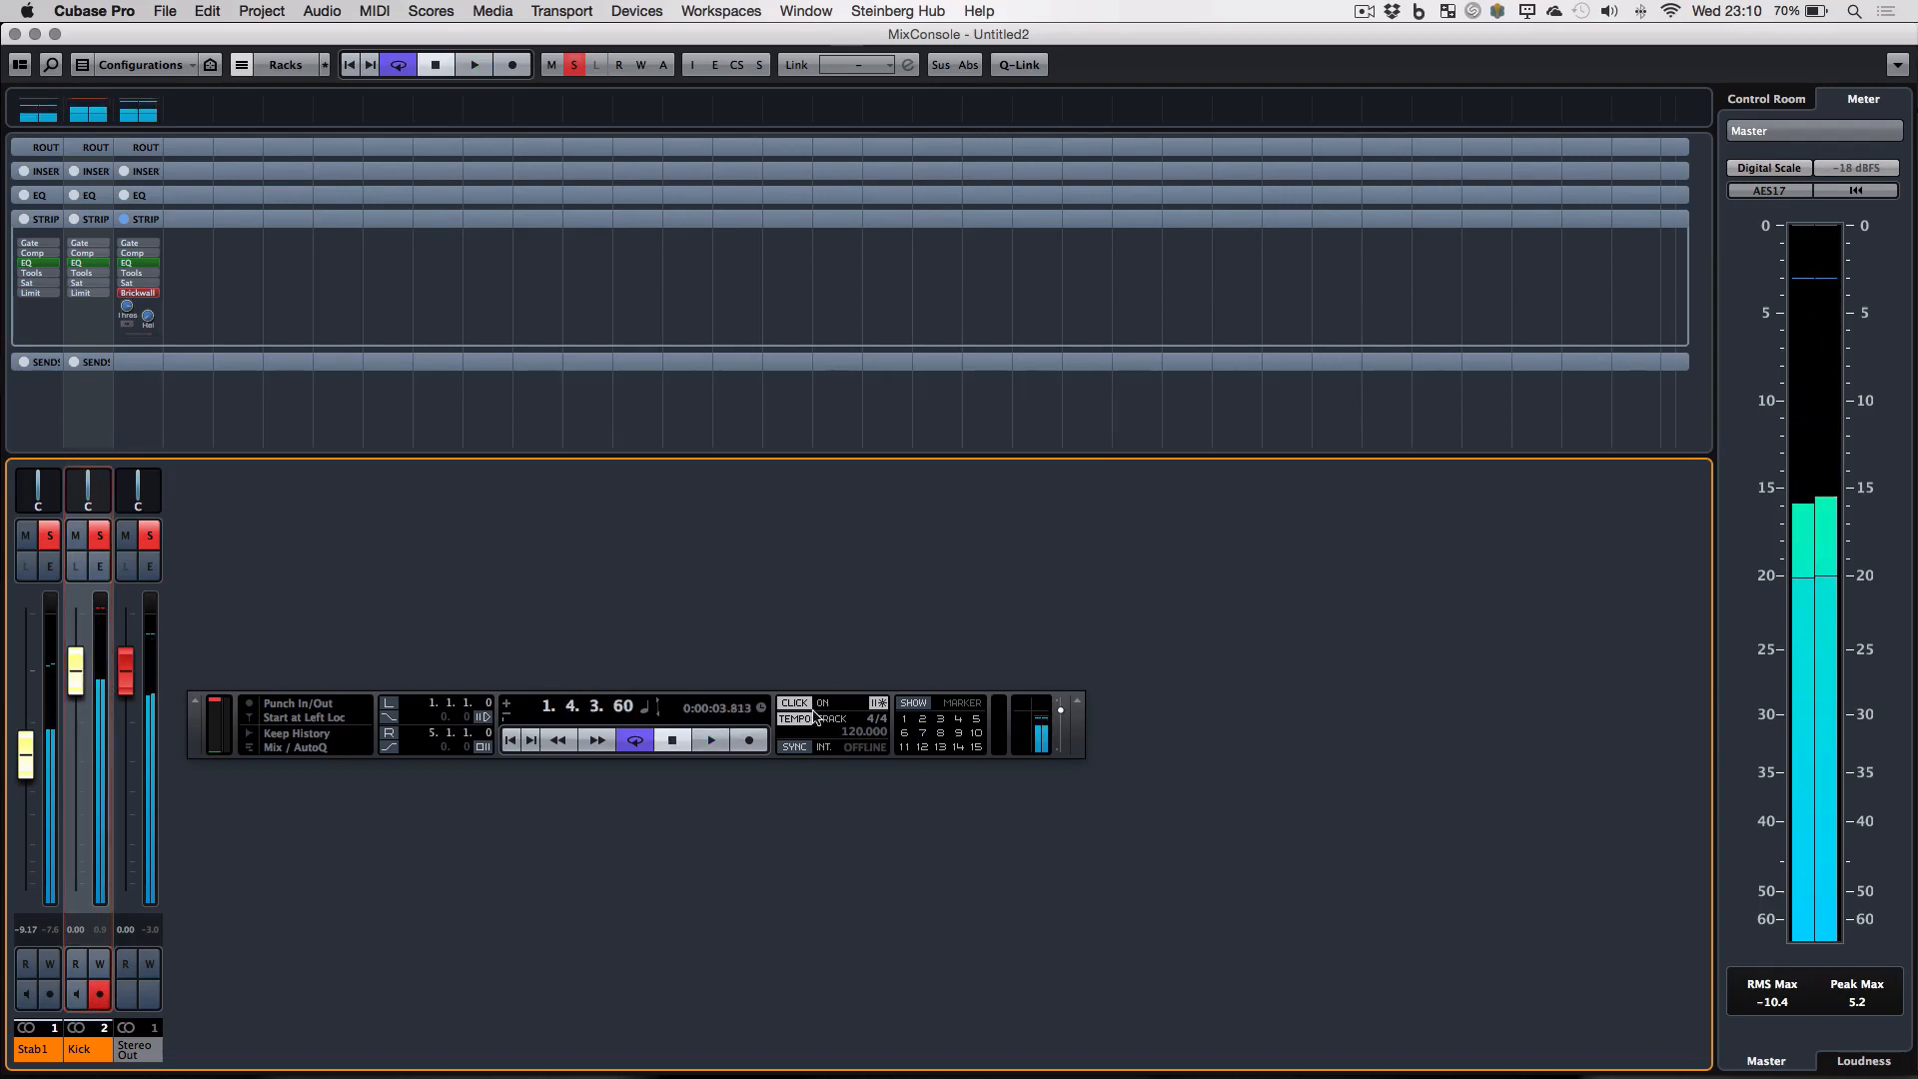
click(806, 707)
- Balance the channel faders during playback, setting Kick to -4.71 and Stab1 to -10.8 in the MixConsole
drag(69, 688, 17, 777)
key(space)
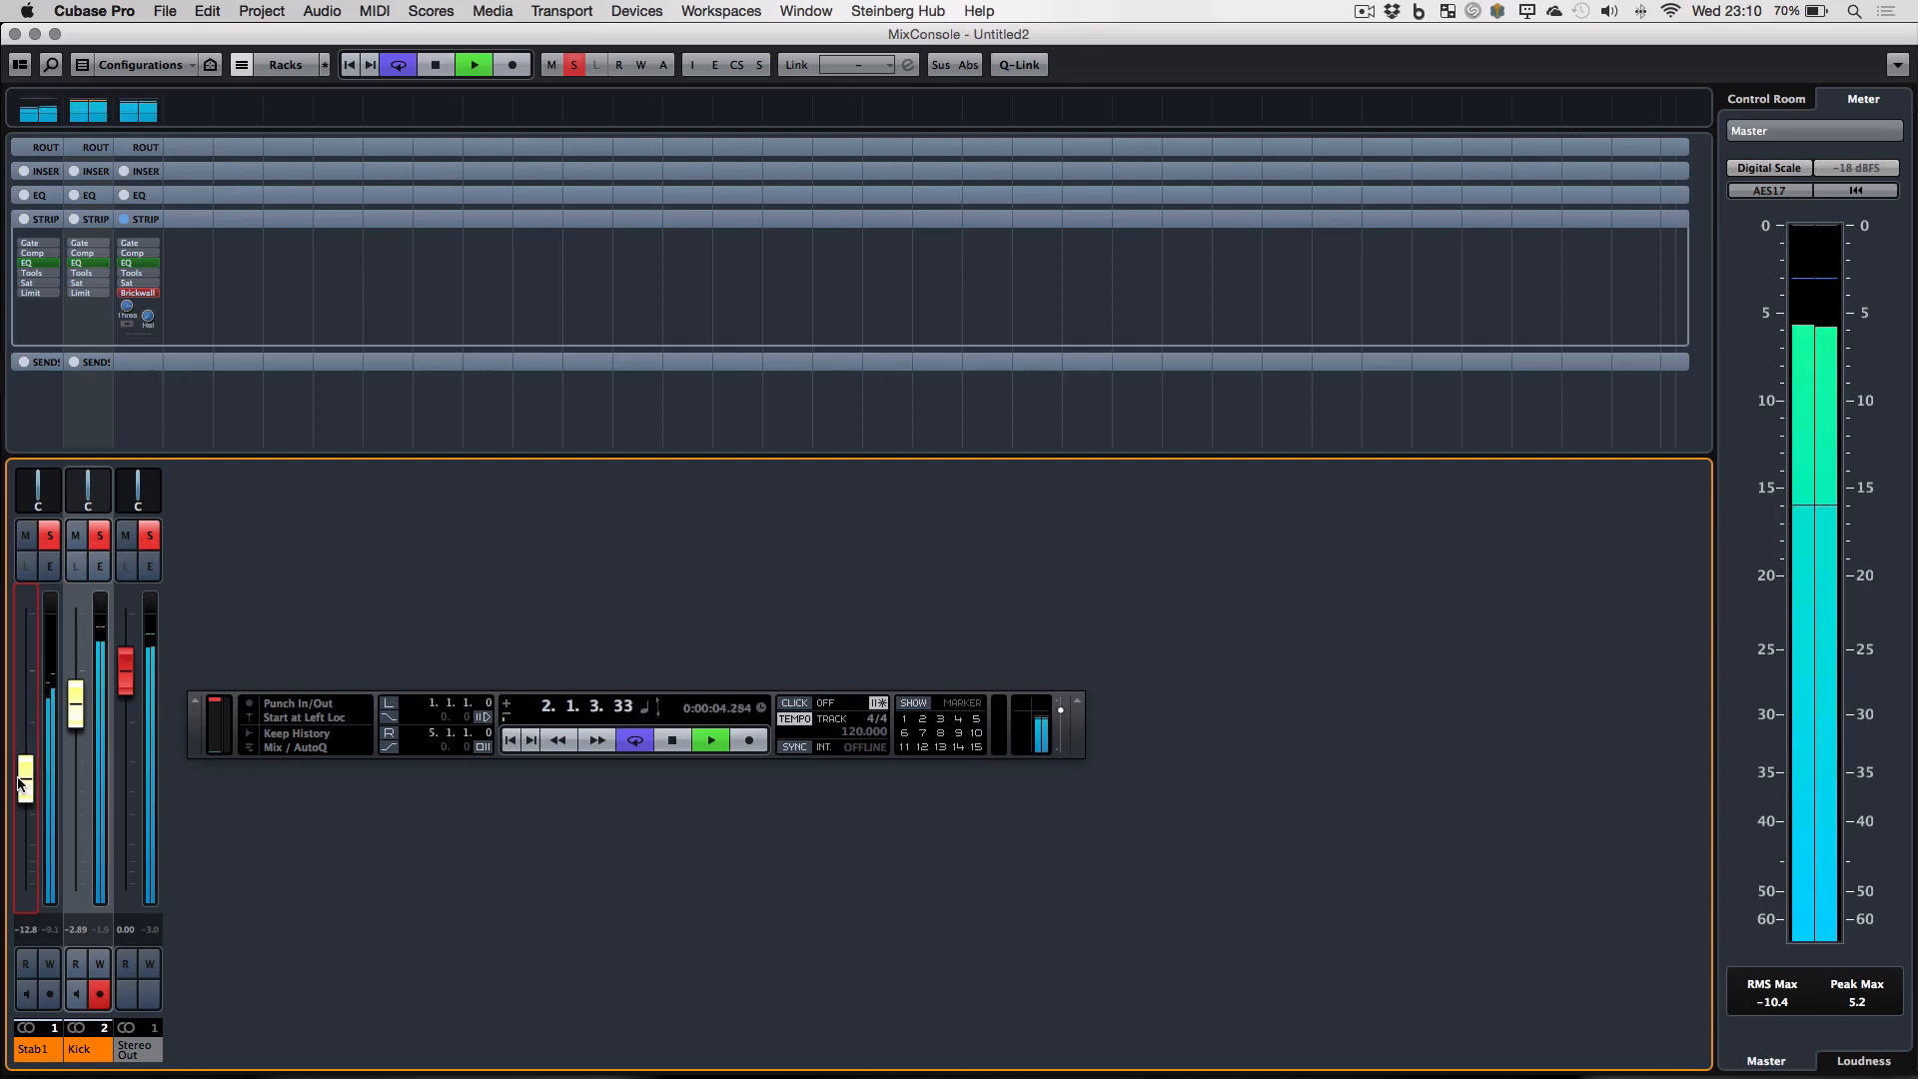
drag(78, 721, 77, 889)
drag(80, 738, 79, 736)
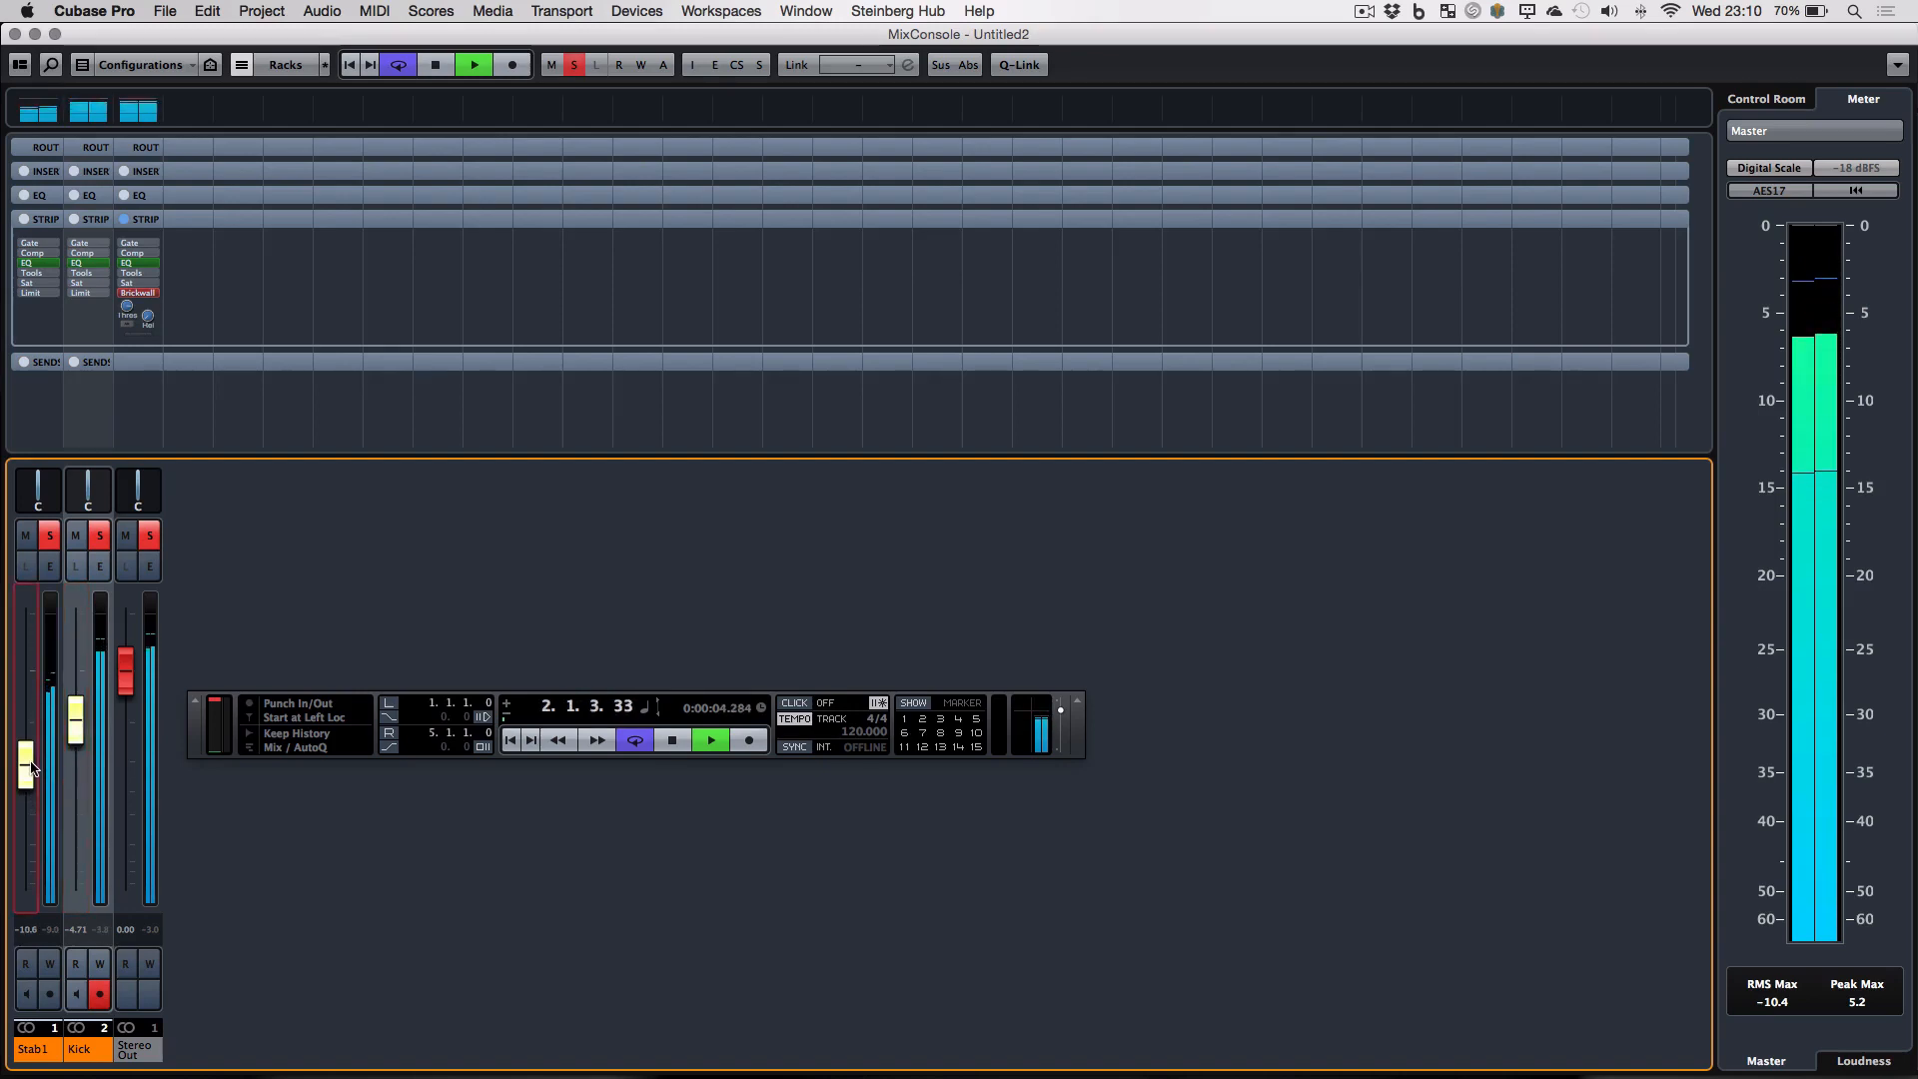
key(XF86AudioRaiseVolume)
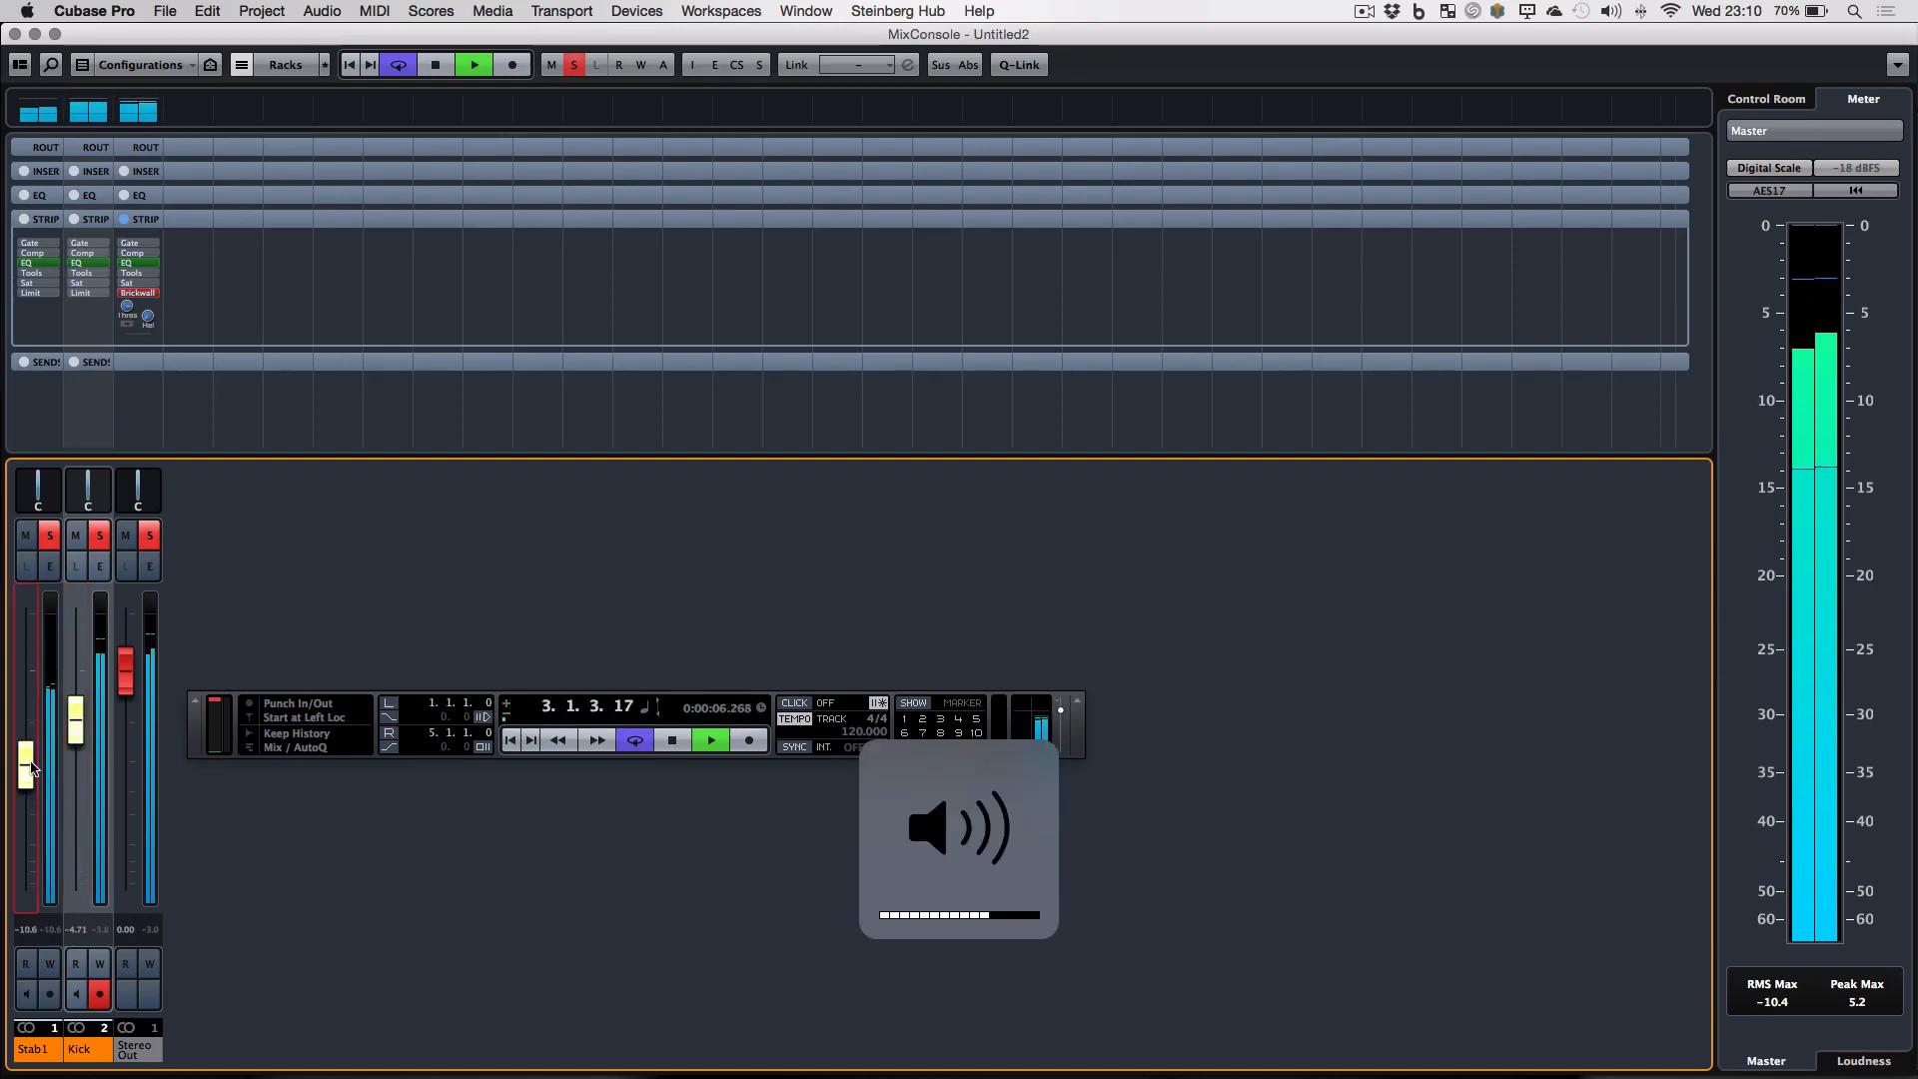
key(space)
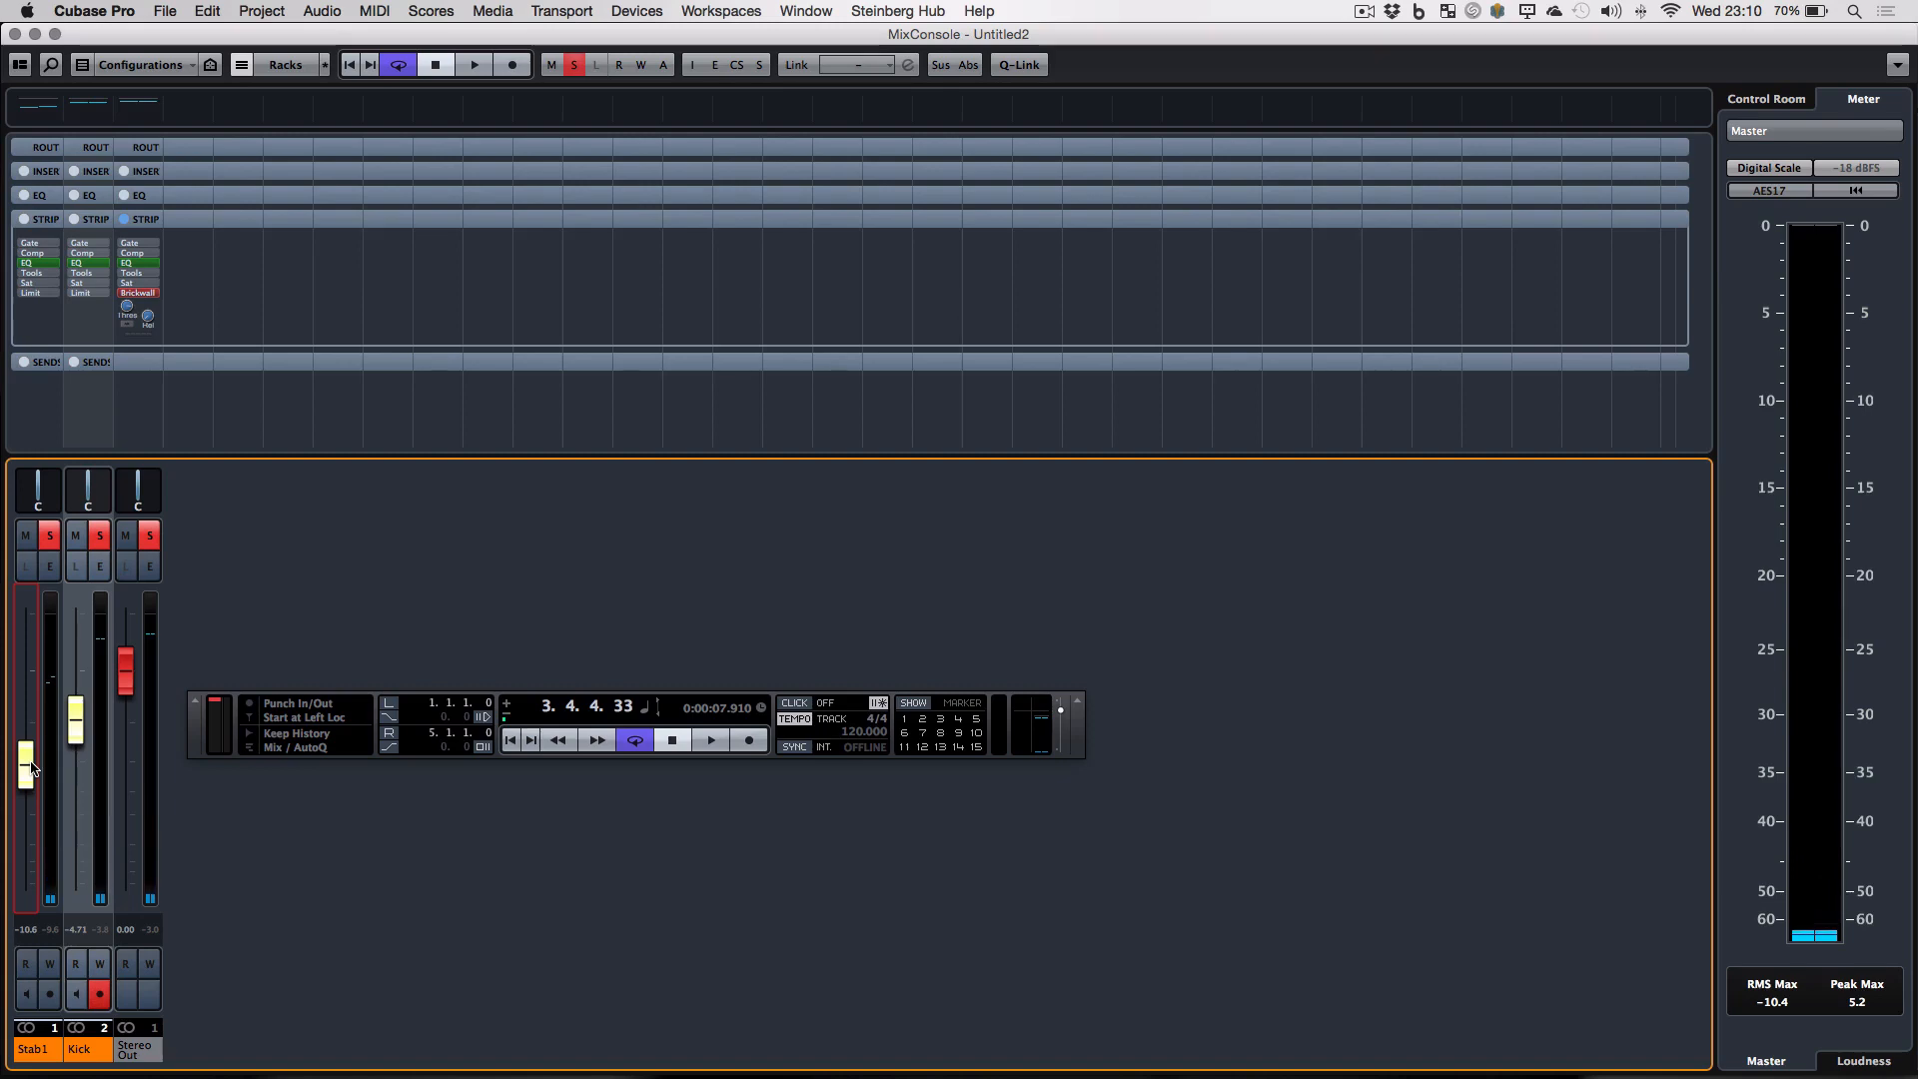
key(F3)
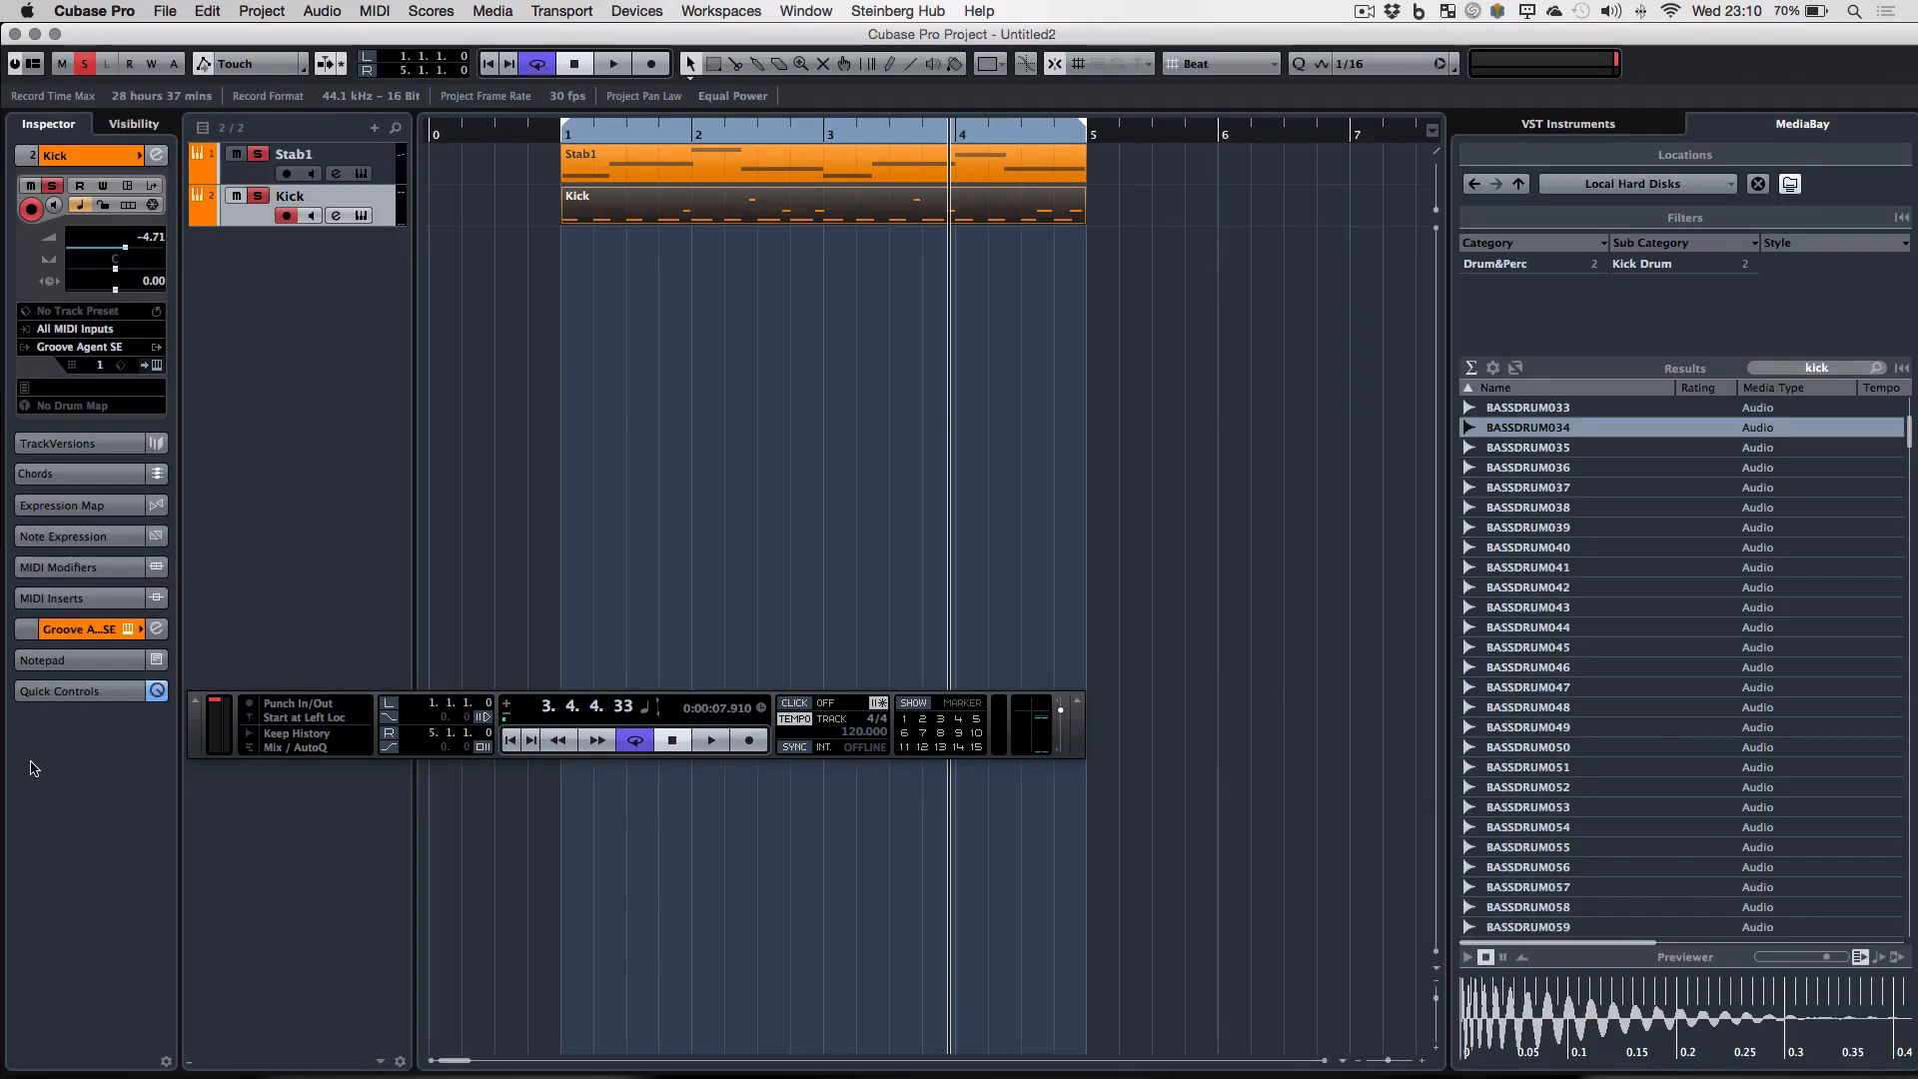
- View the Kick track's Groove Agent SE instrument and its C1 pad, and close the window
click(560, 316)
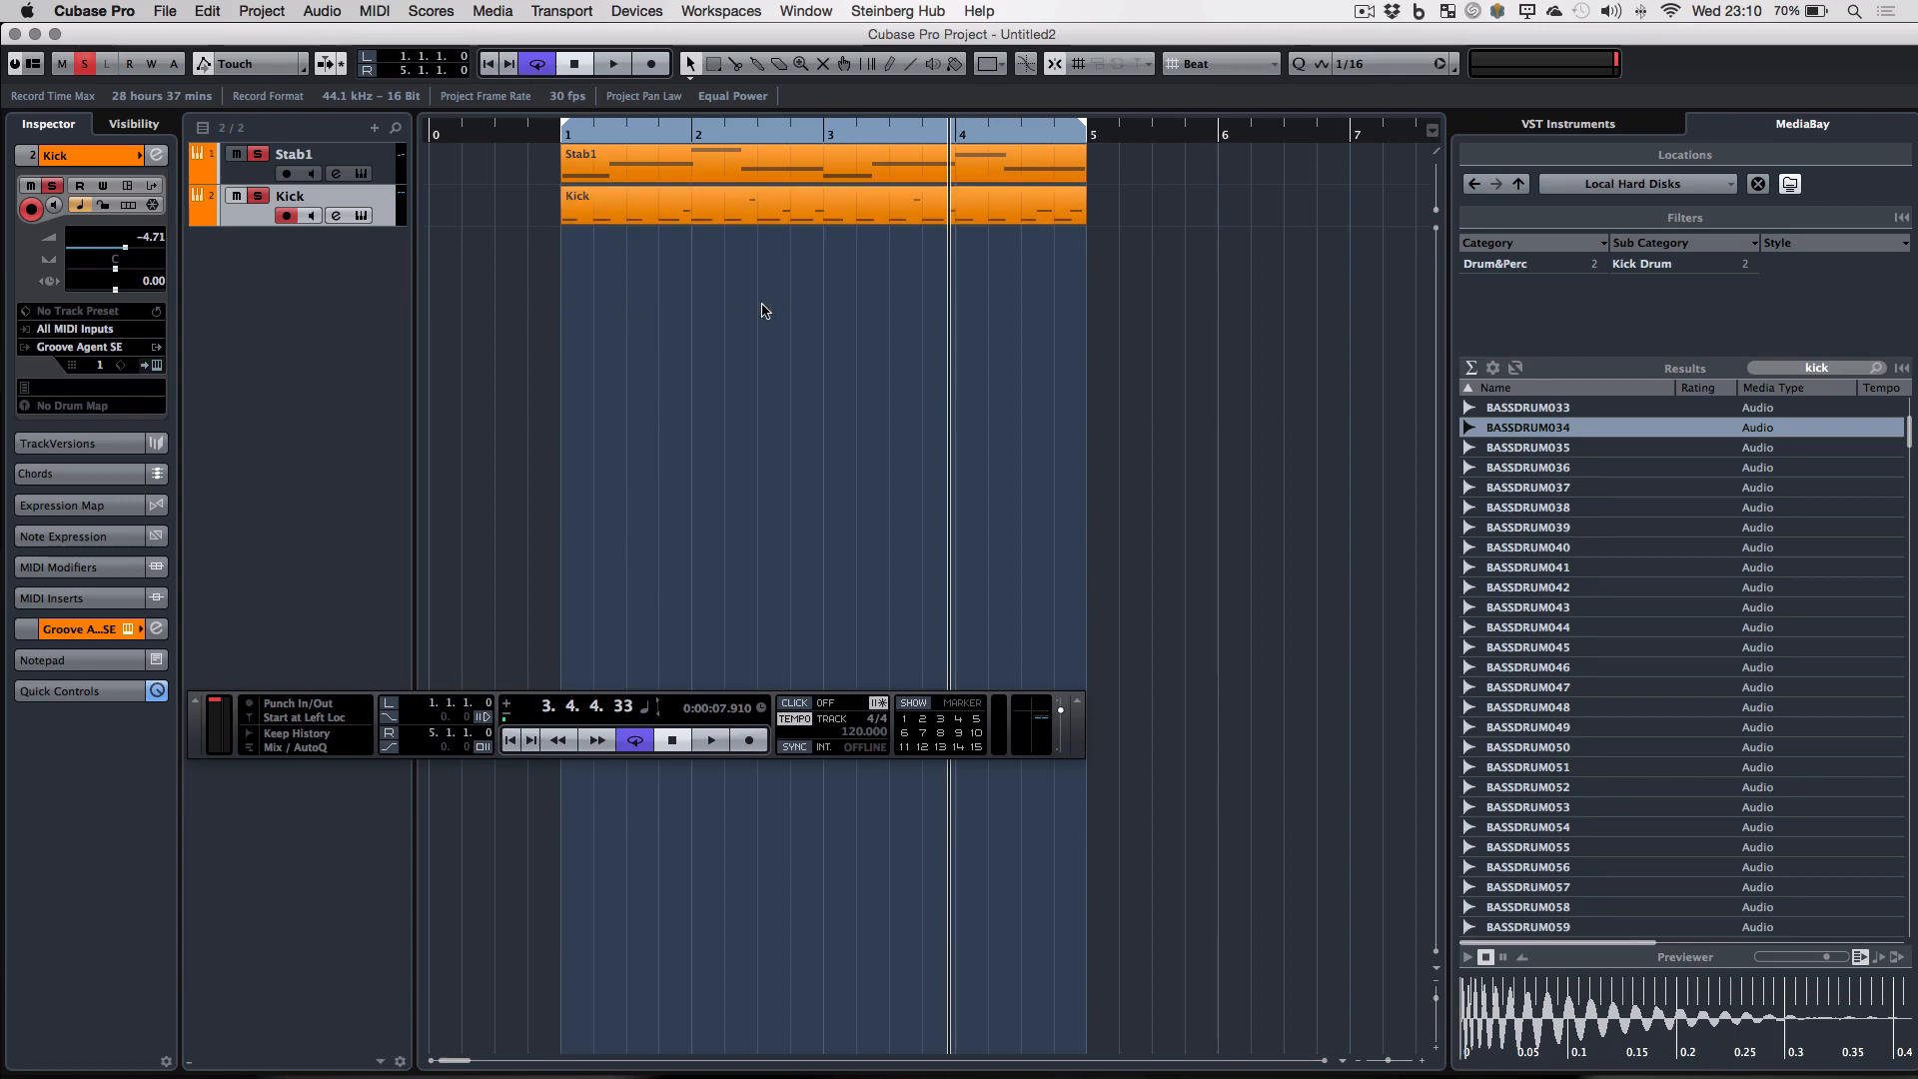
click(157, 366)
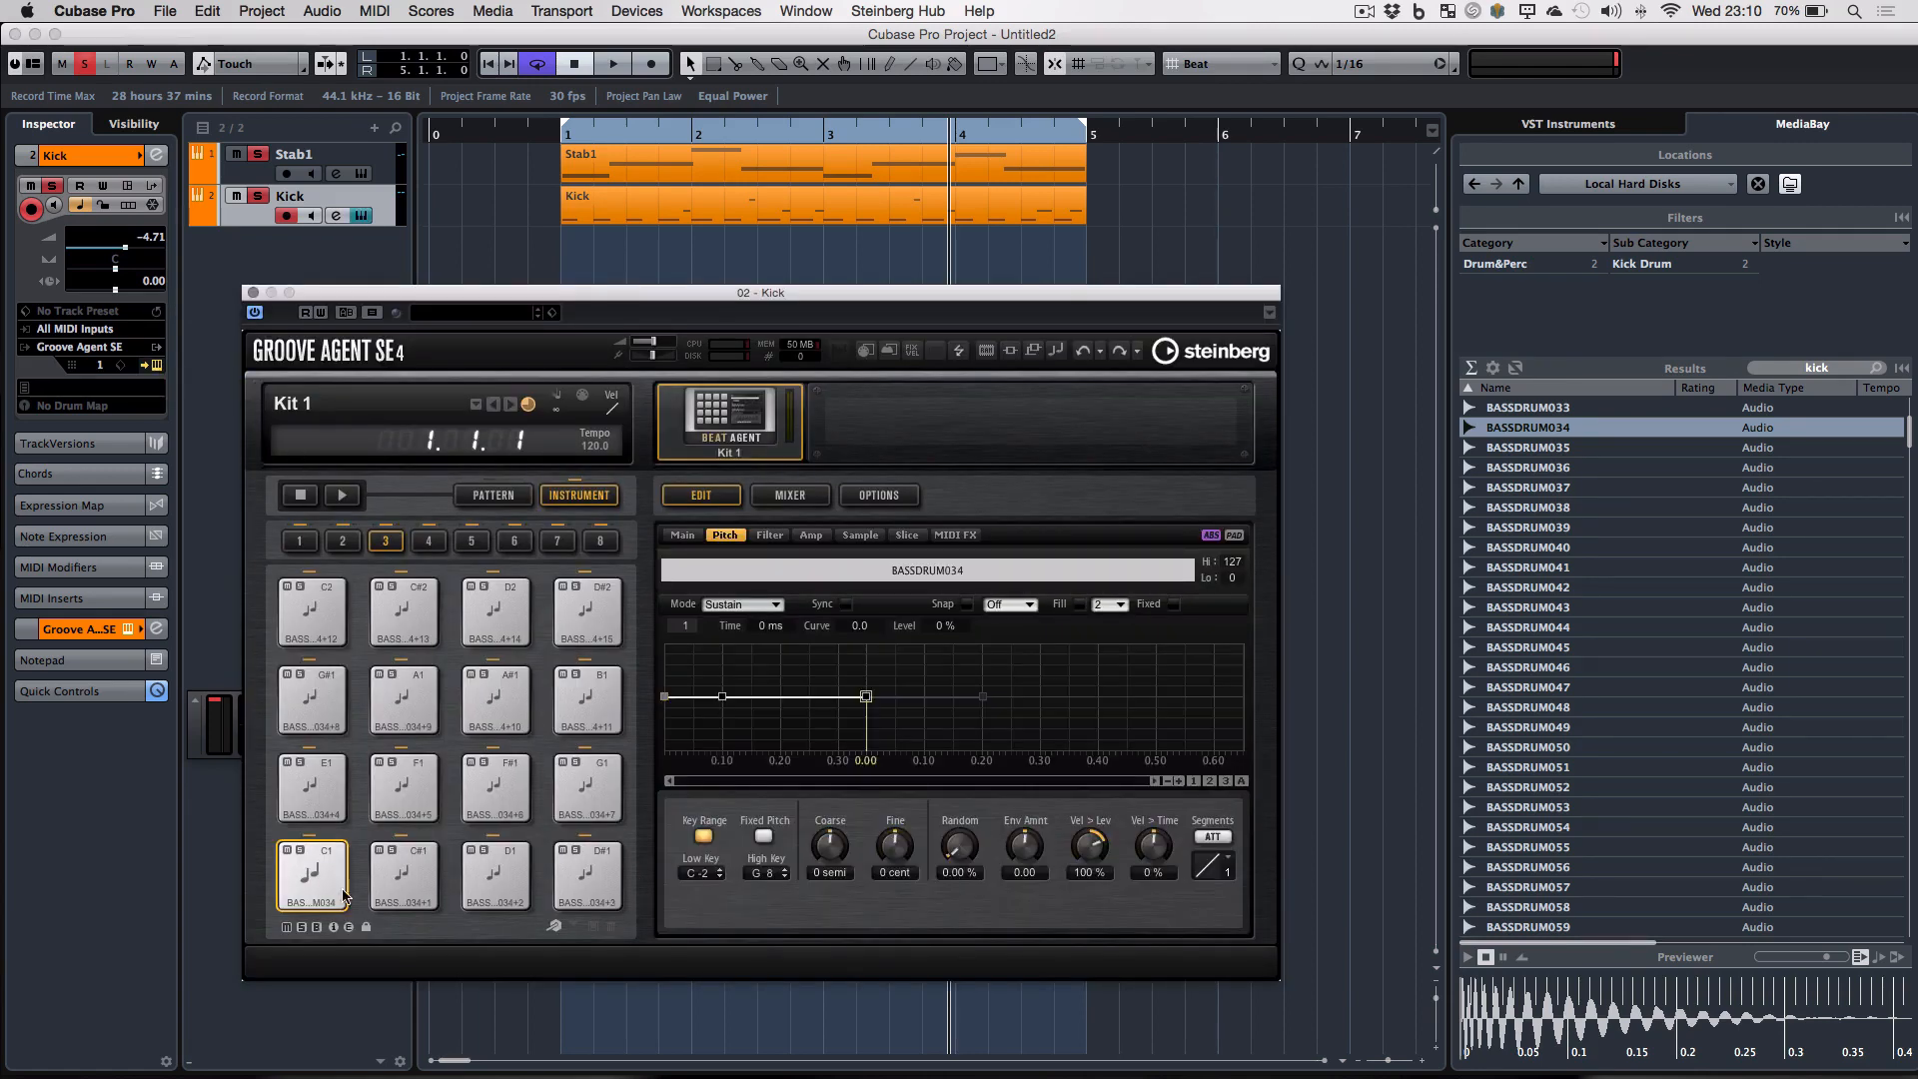
click(253, 293)
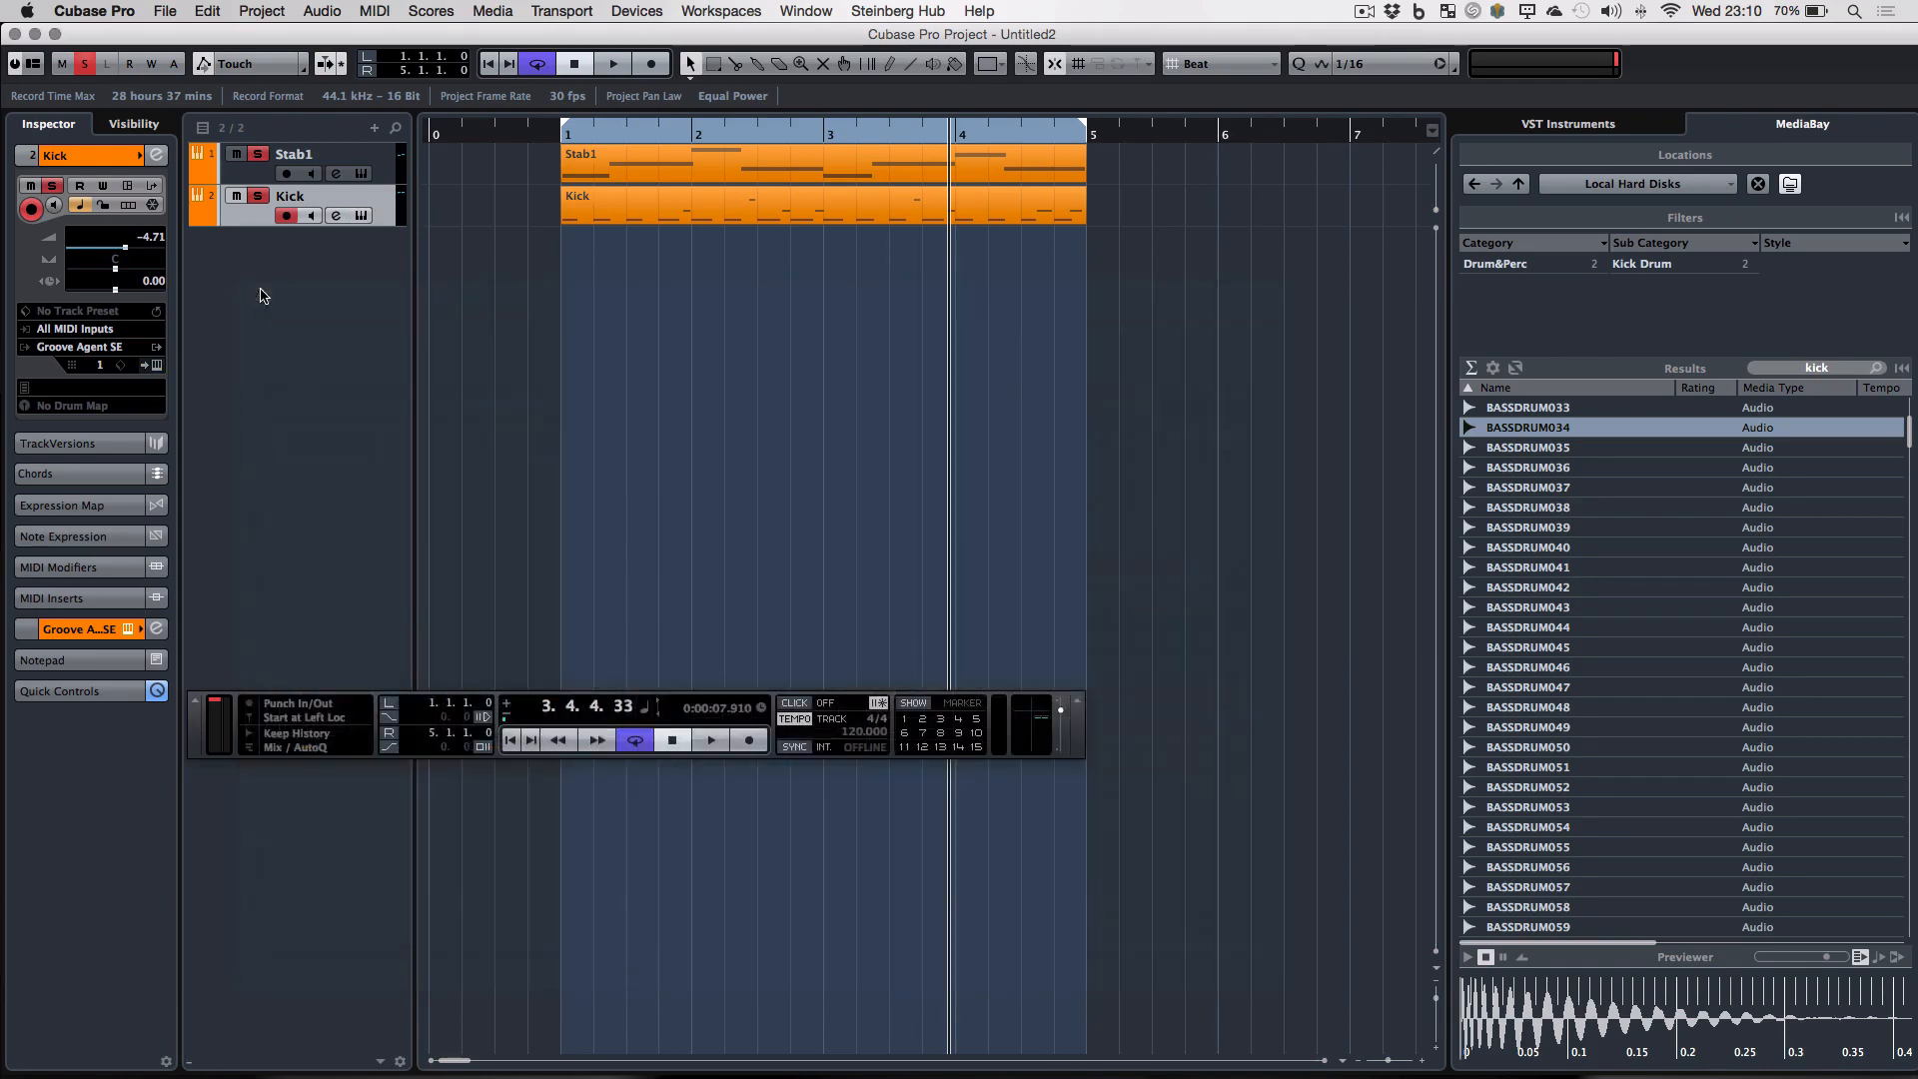
- Add one instrument track using Groove Agent SE
click(375, 128)
click(469, 176)
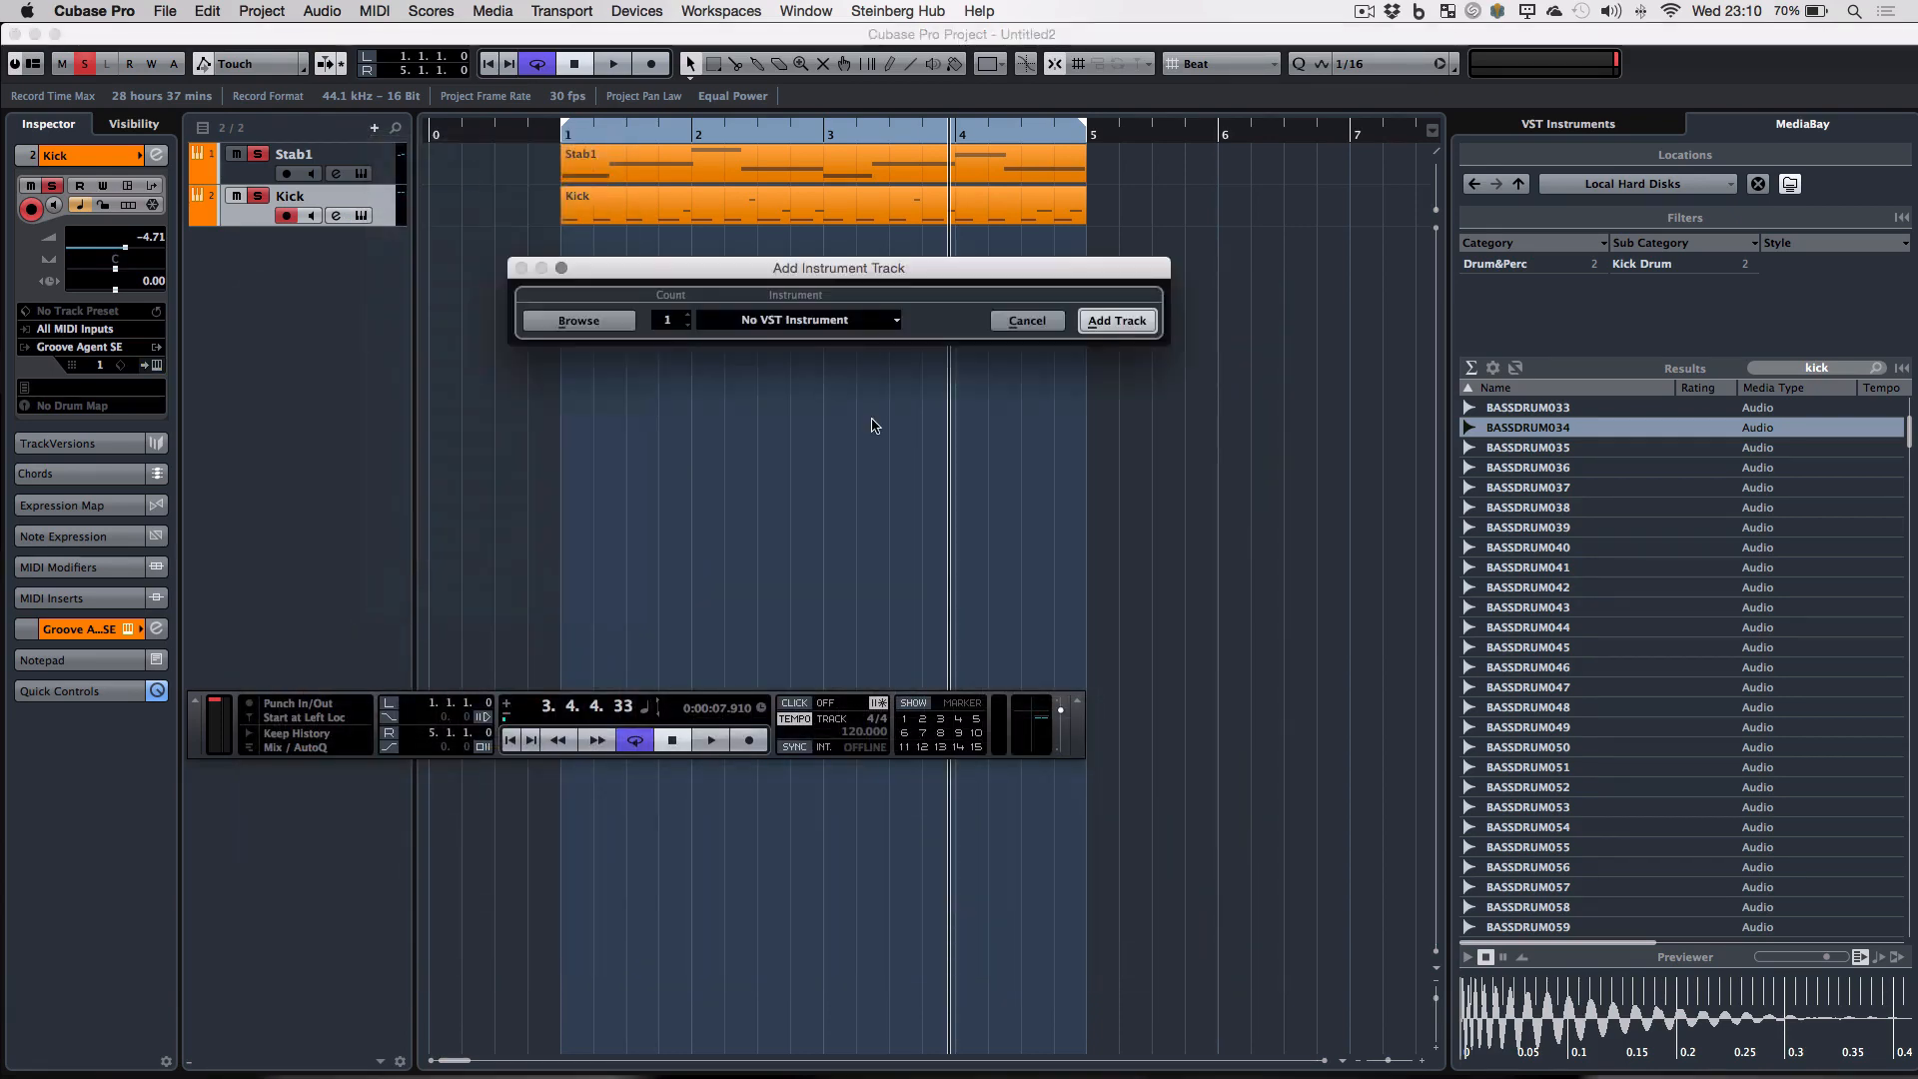
click(864, 320)
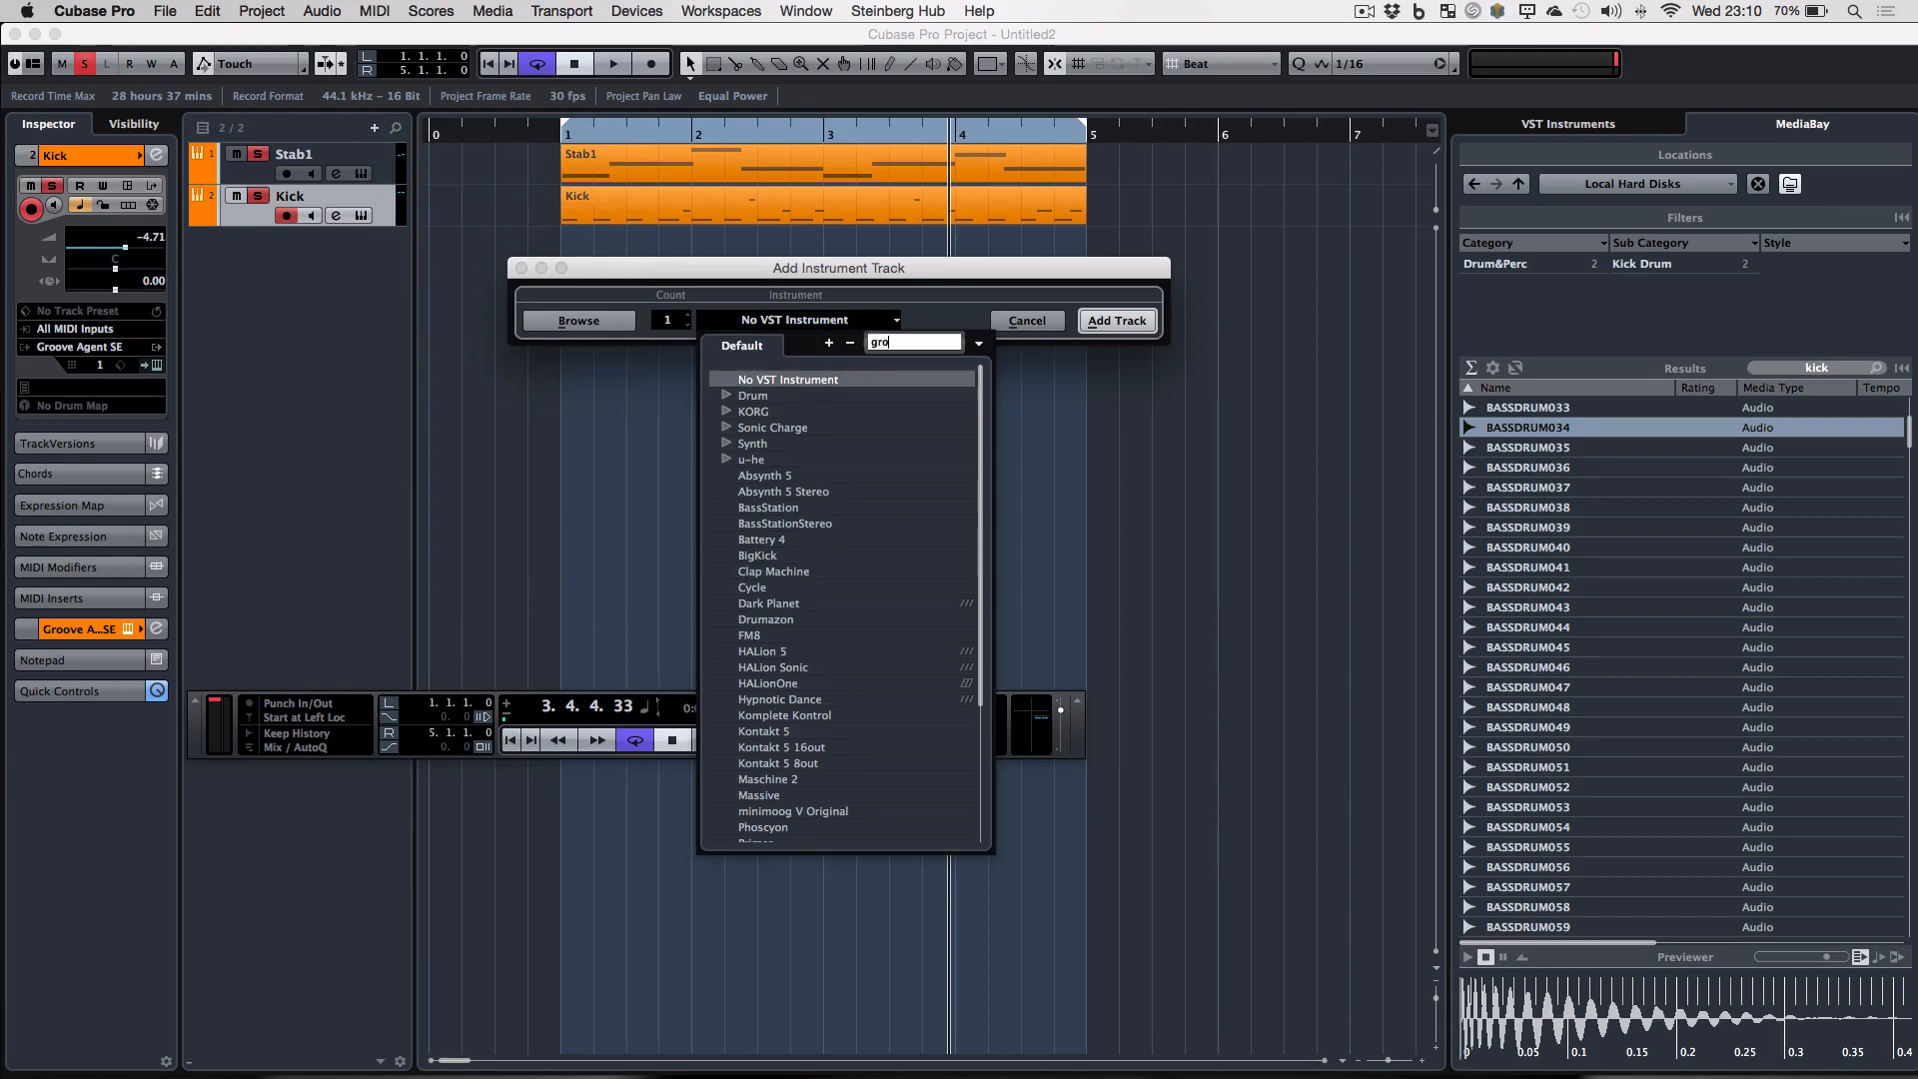
text(grooe)
key(BackSpace)
key(Return)
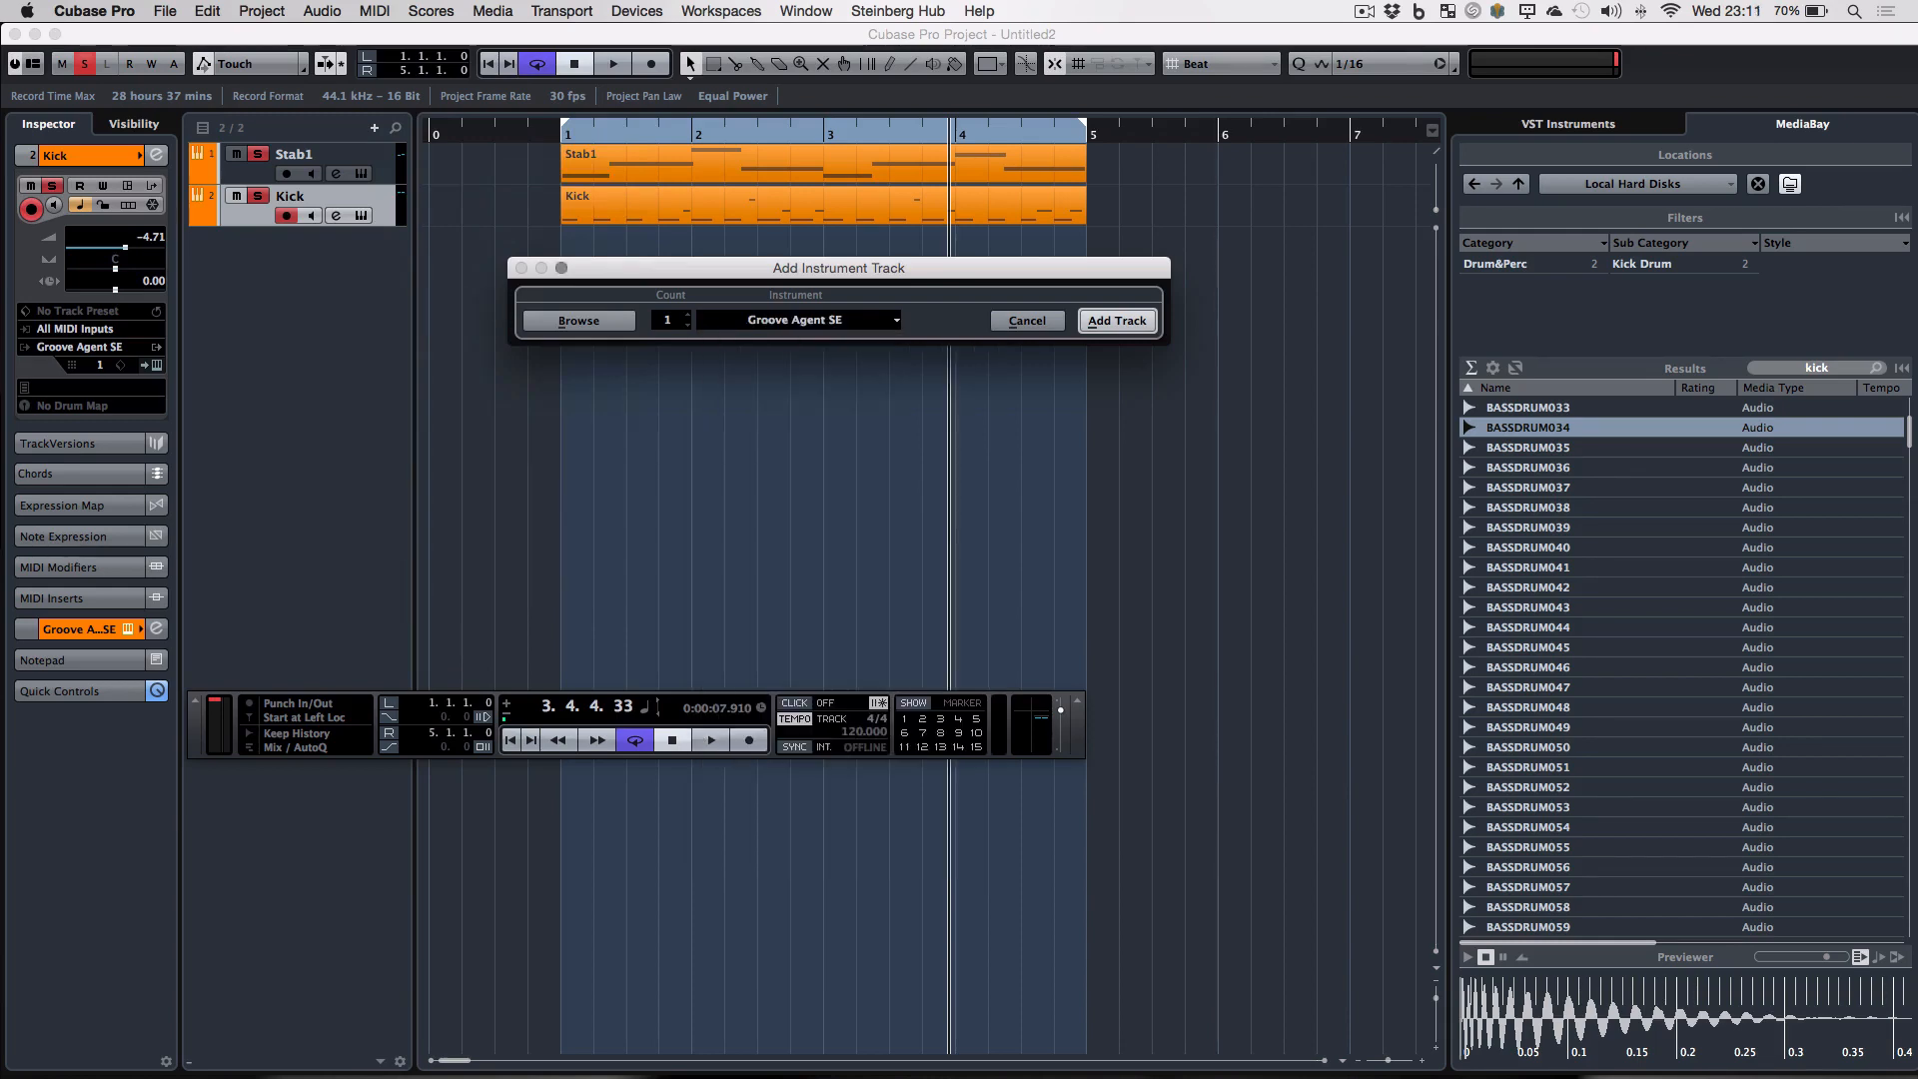
click(1116, 321)
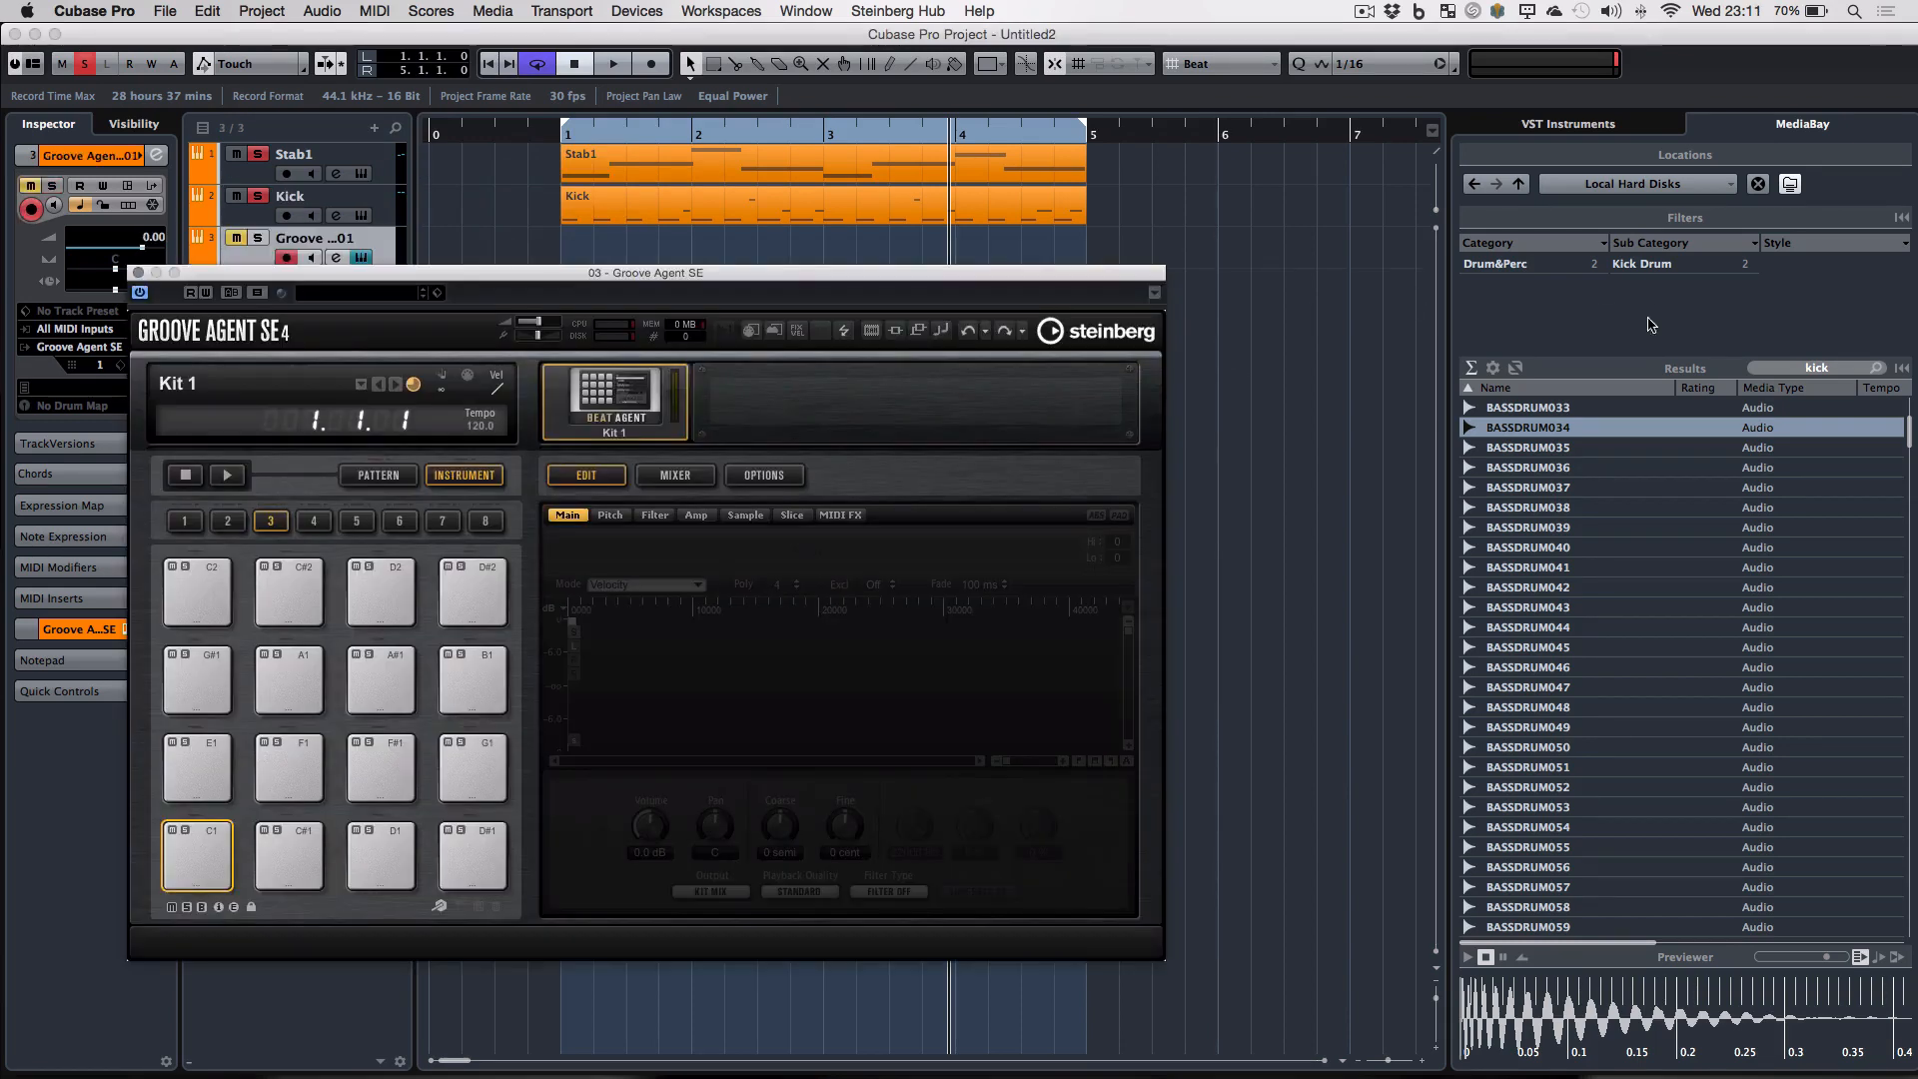
- Search the MediaBay for "hat" and look through the first MIDI hat results
click(1814, 368)
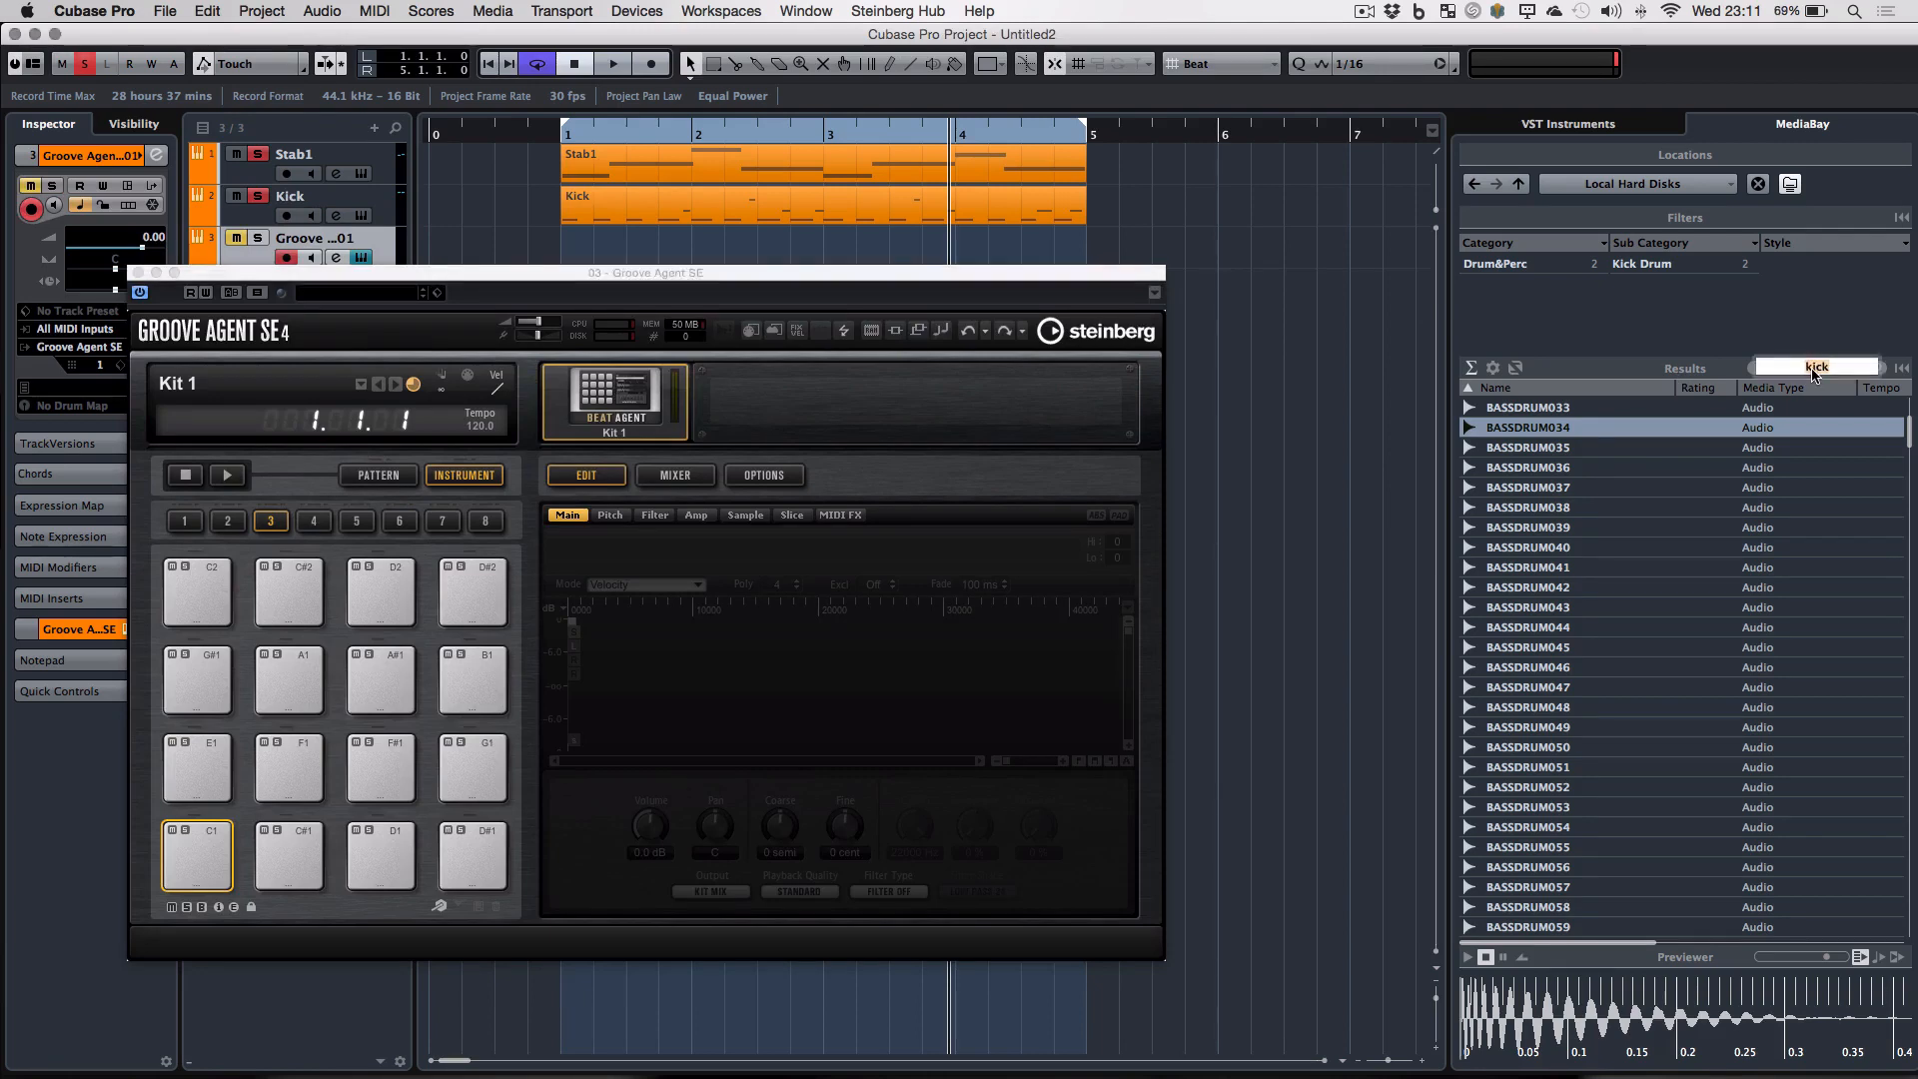
text(hat)
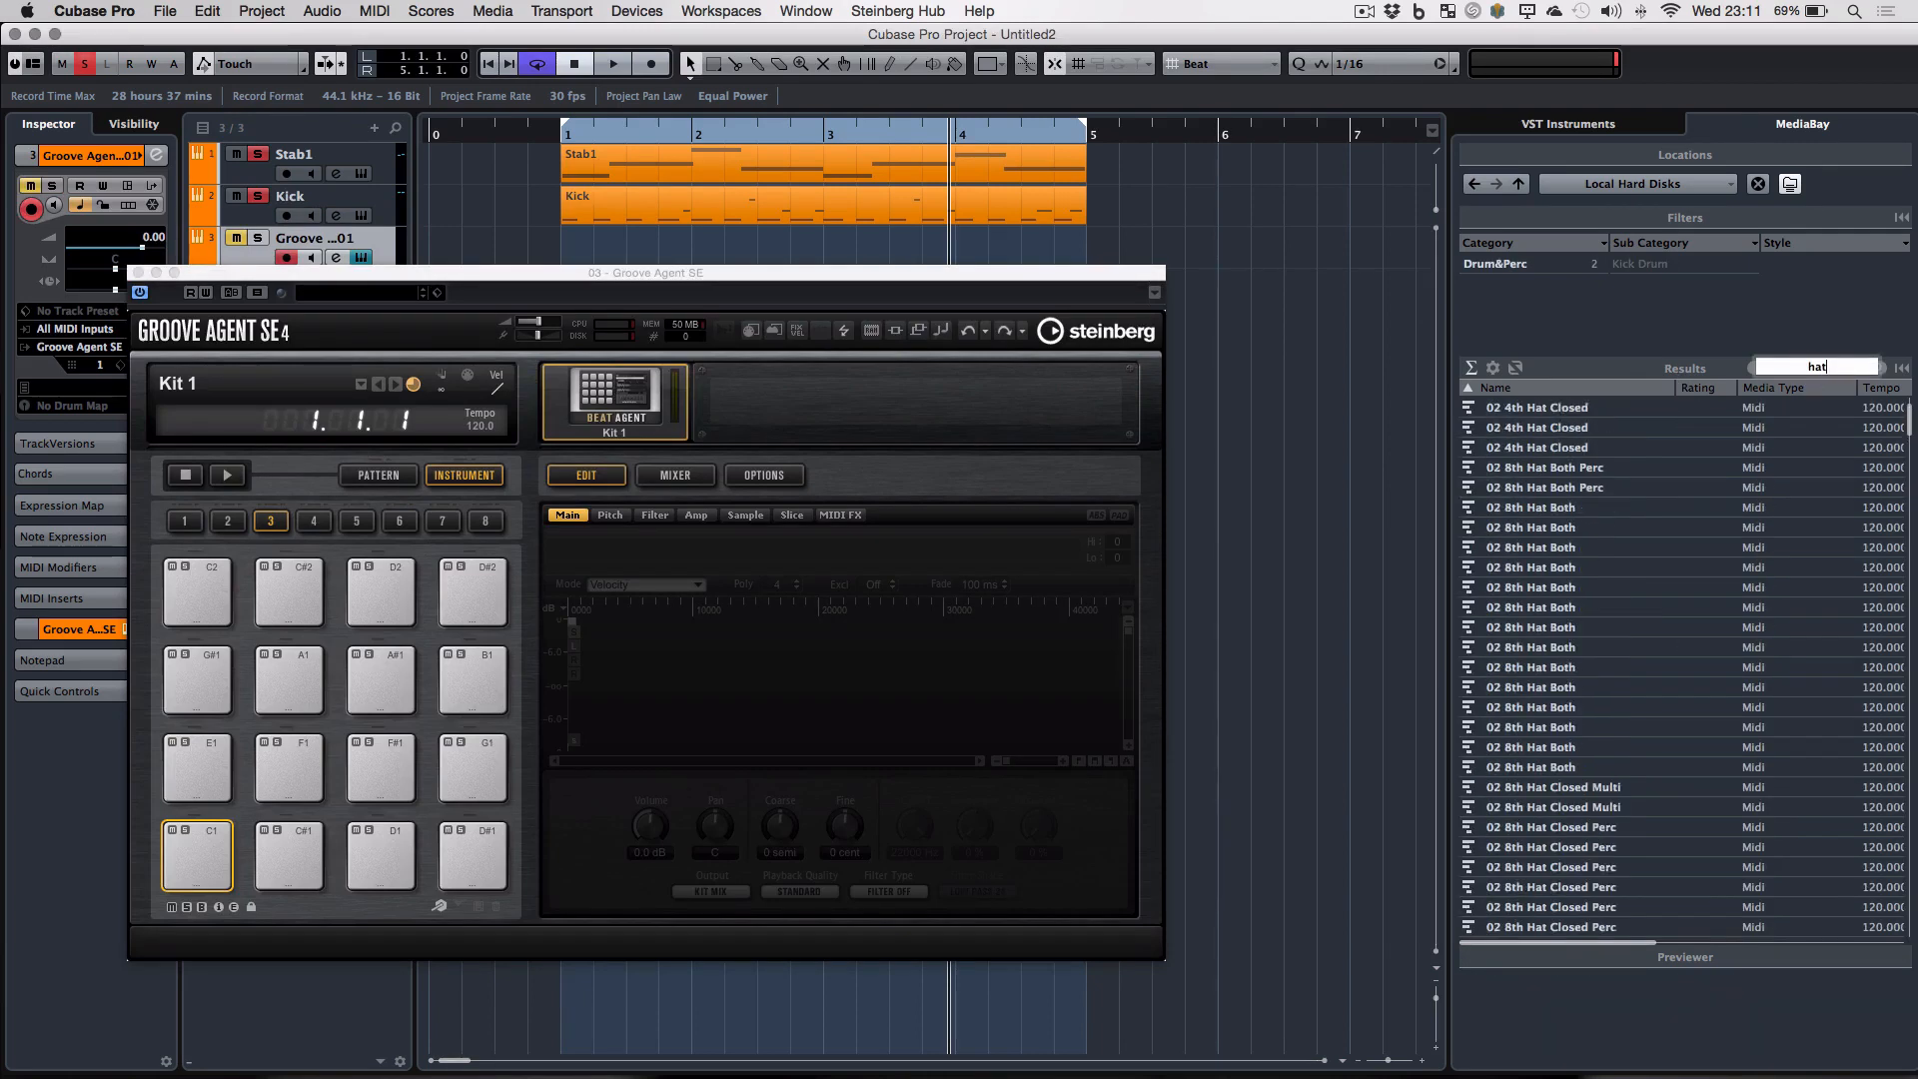
key(Return)
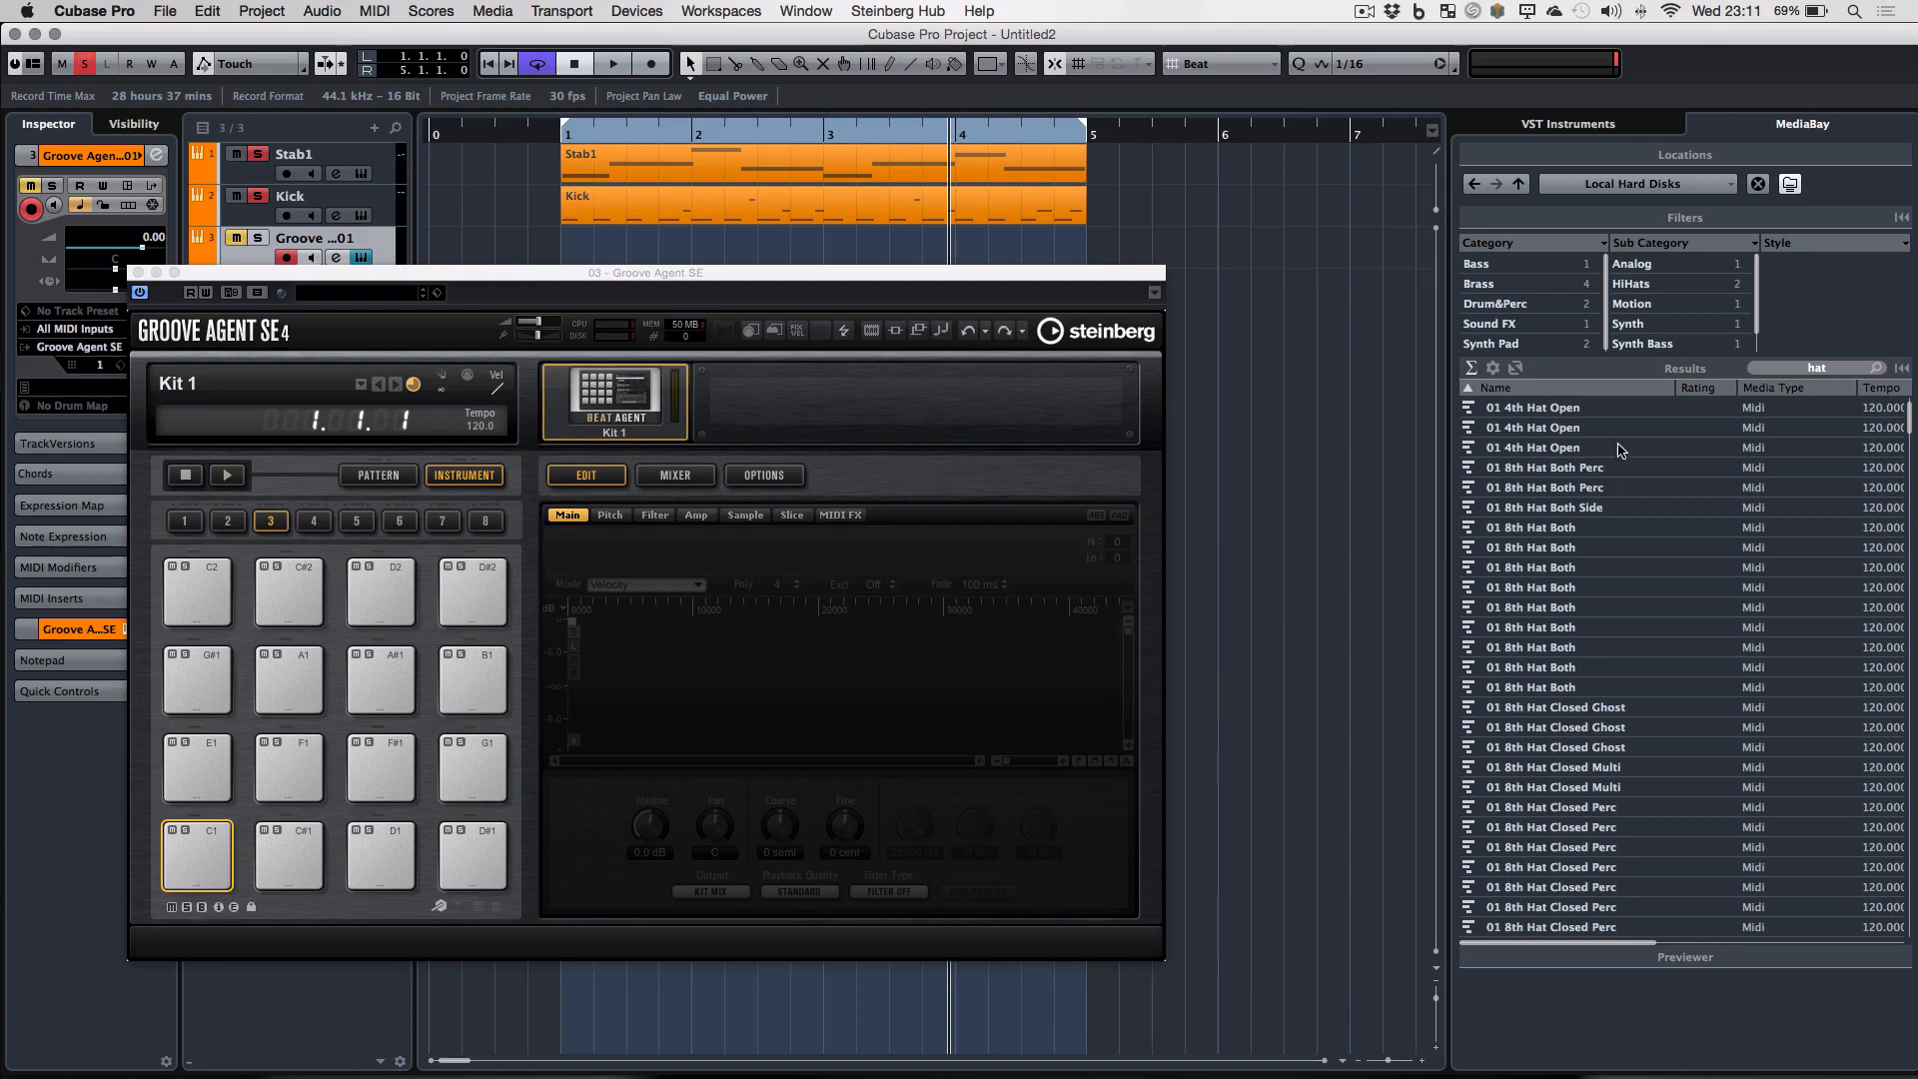
click(1553, 413)
key(Down)
key(Down)
key(Down)
key(Down)
key(Down)
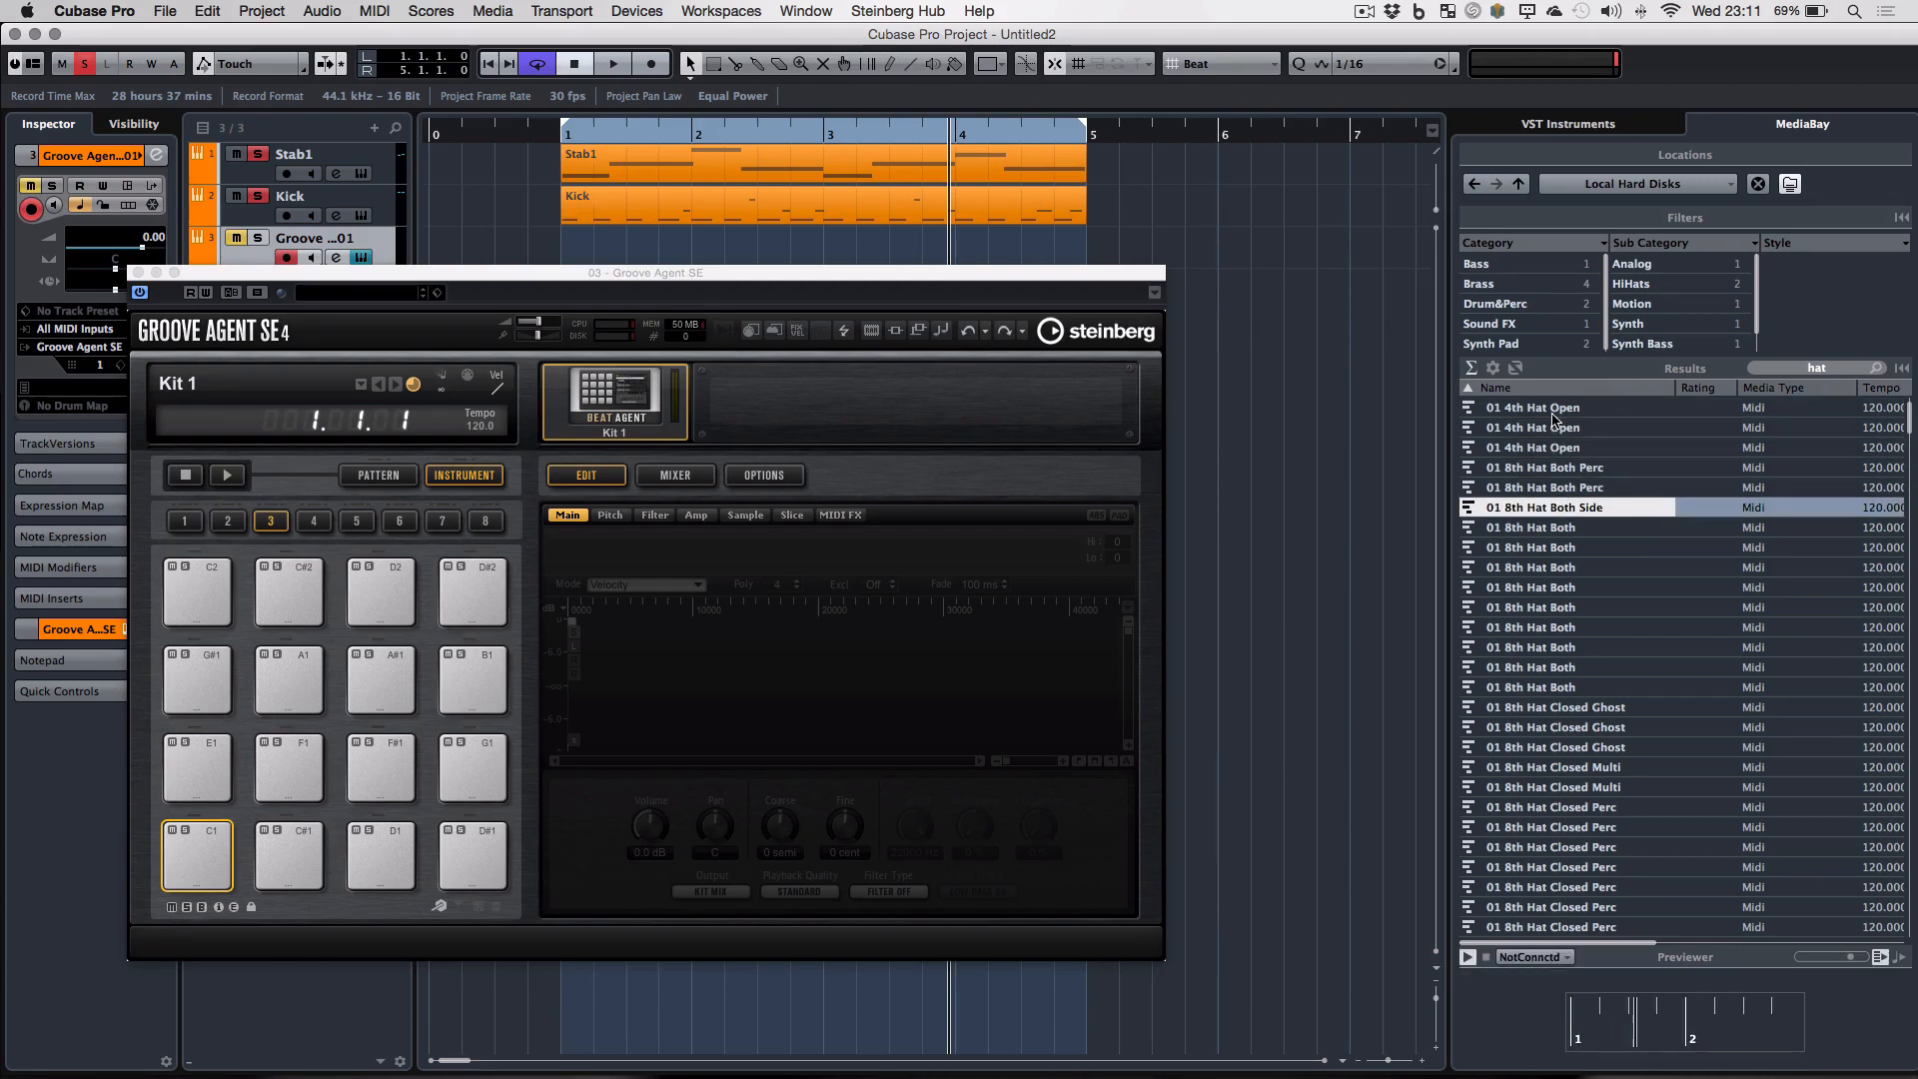
scroll(1609, 567, down, 10)
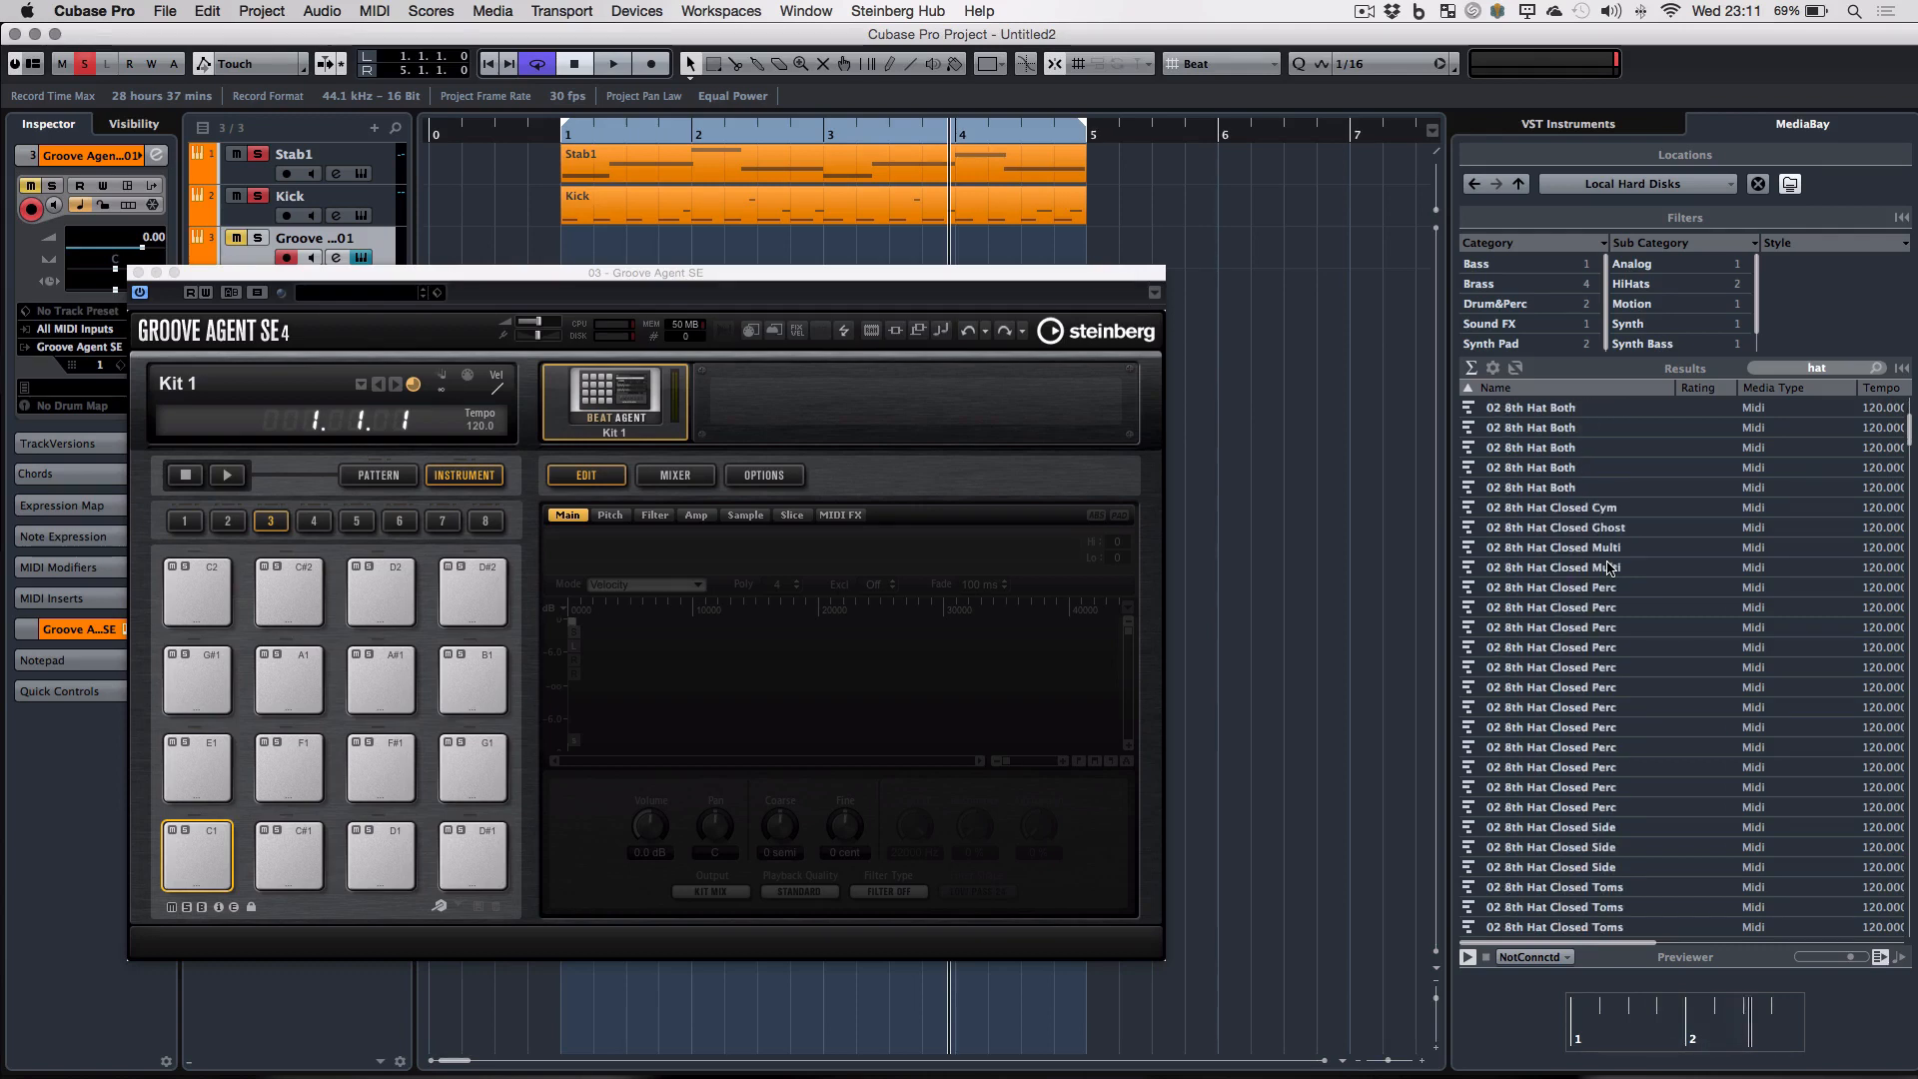
scroll(1609, 568, down, 5)
scroll(1606, 575, down, 10)
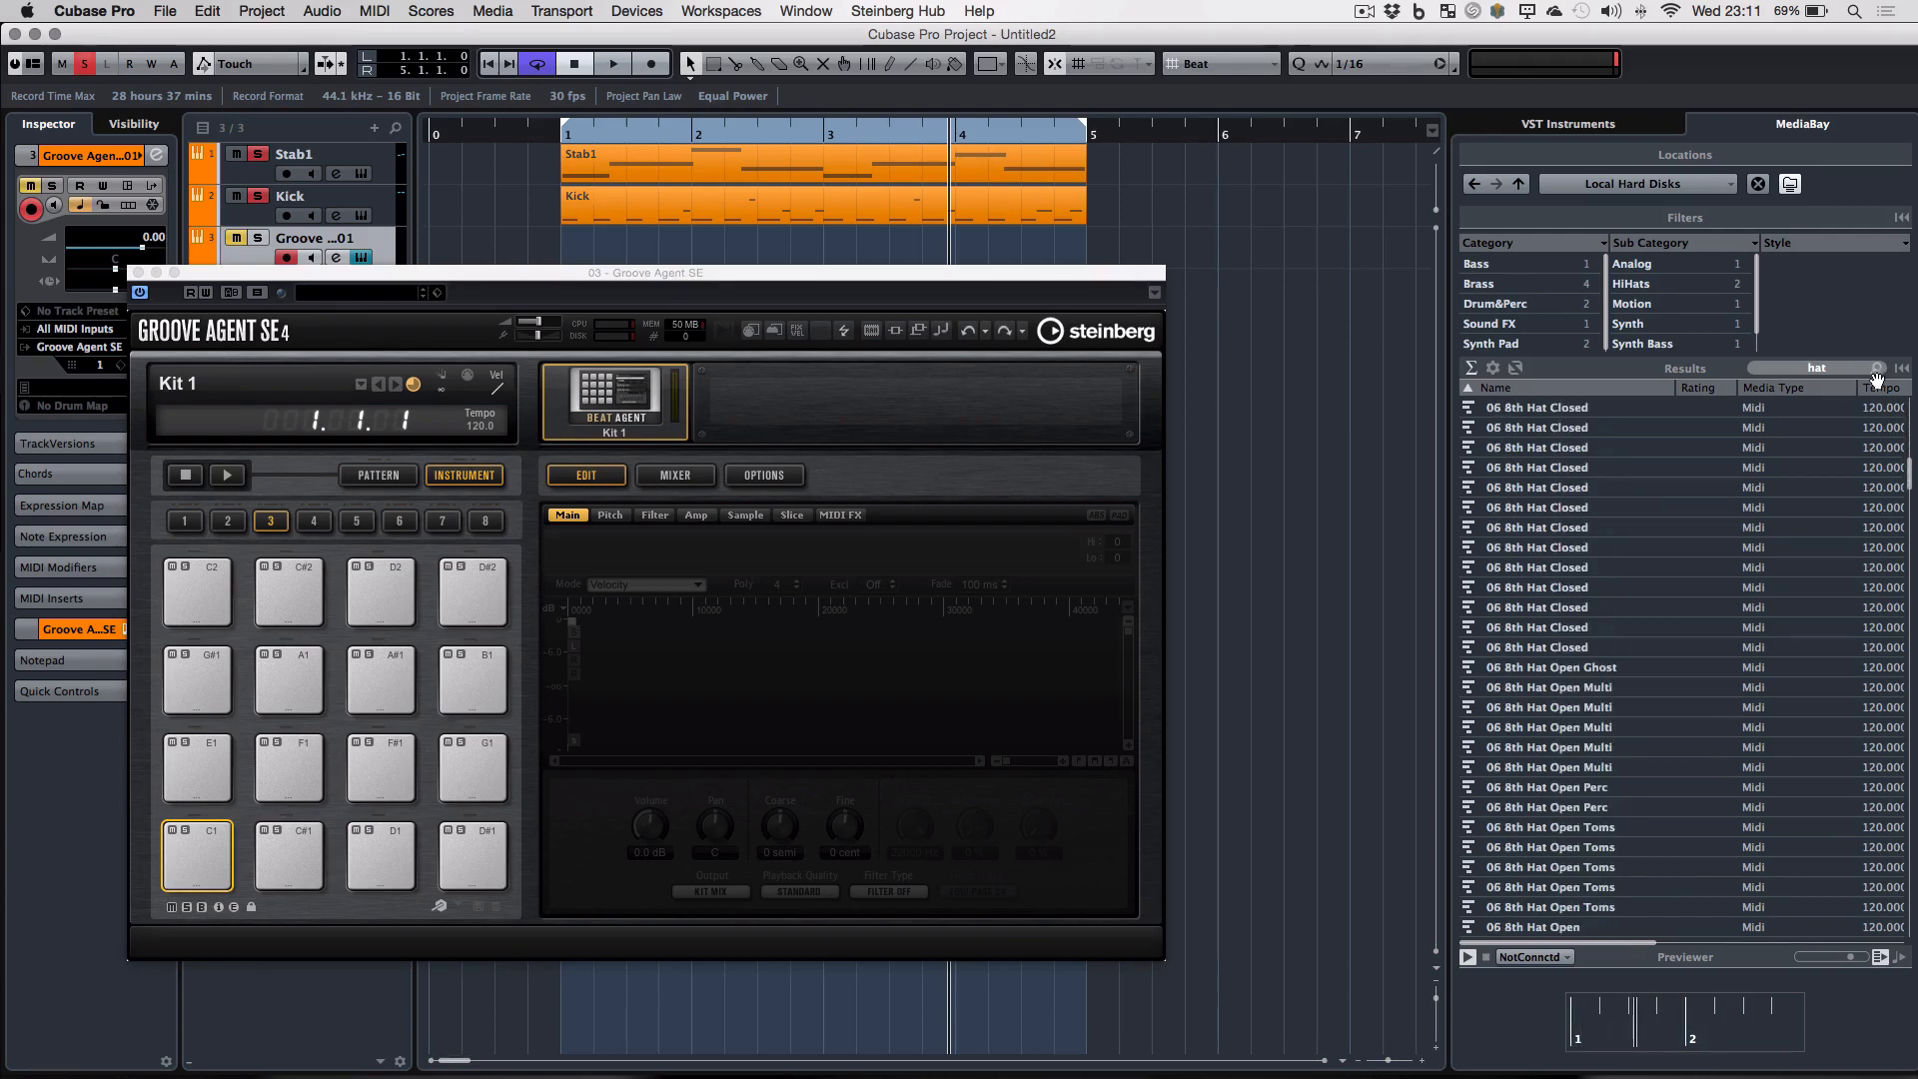
- Sort the hat results by media type to reach the audio files and audition ClosedHH Garage 2 V8
click(1796, 387)
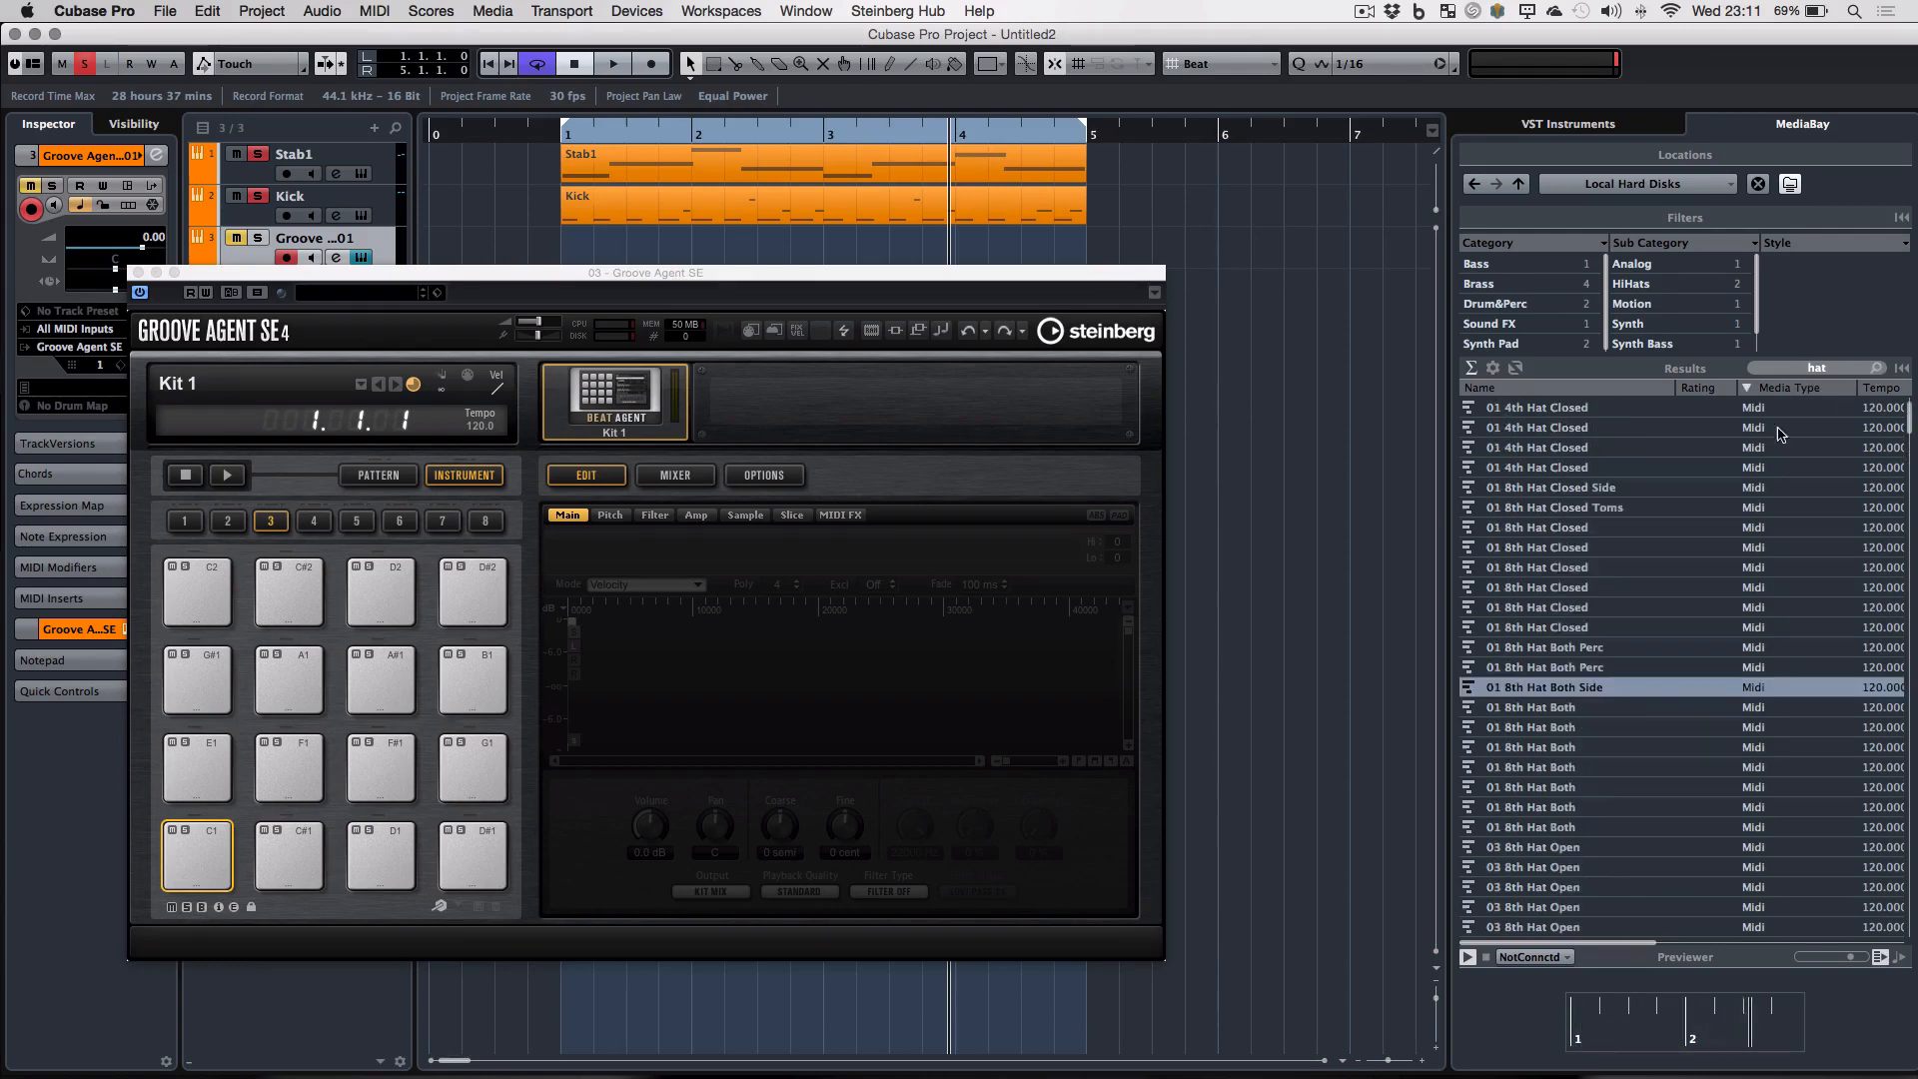
click(1798, 387)
scroll(1758, 715, down, 5)
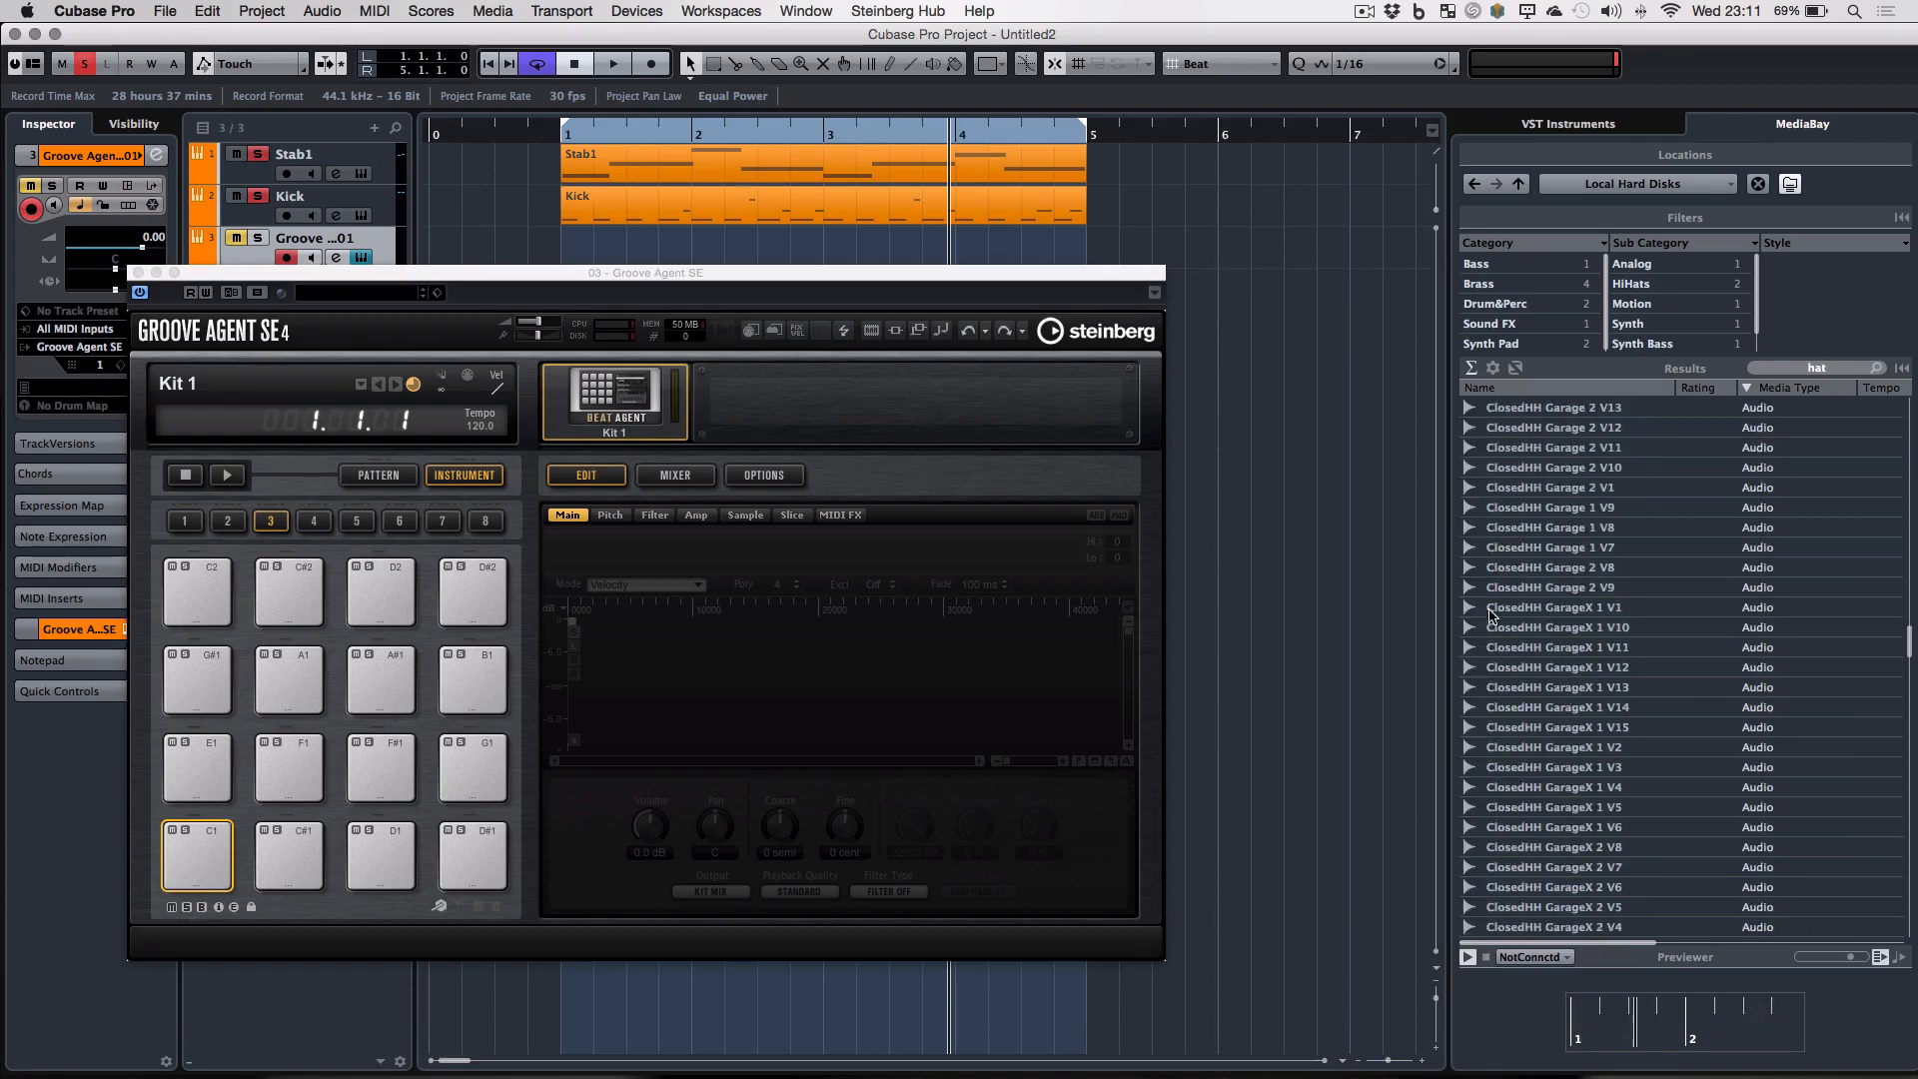
click(1468, 607)
click(1531, 567)
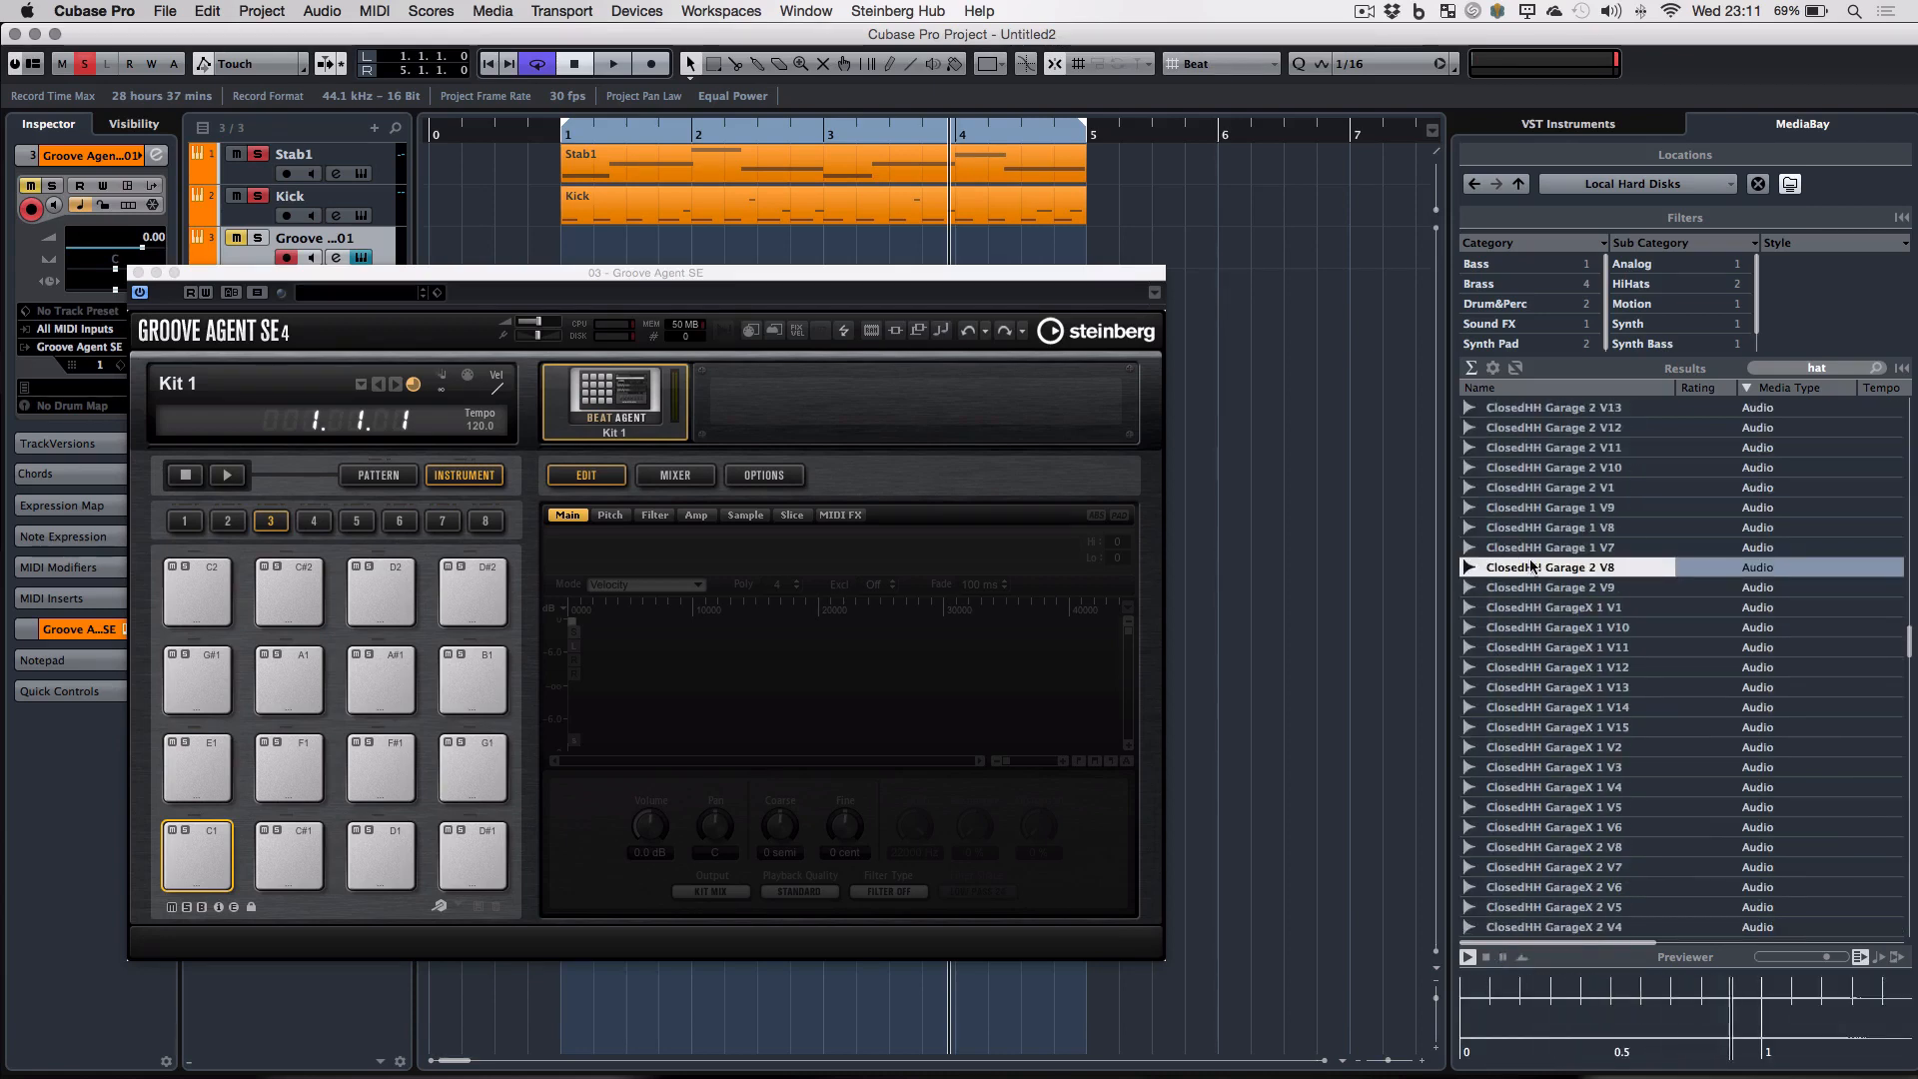
scroll(1533, 567, down, 15)
scroll(1532, 567, up, 10)
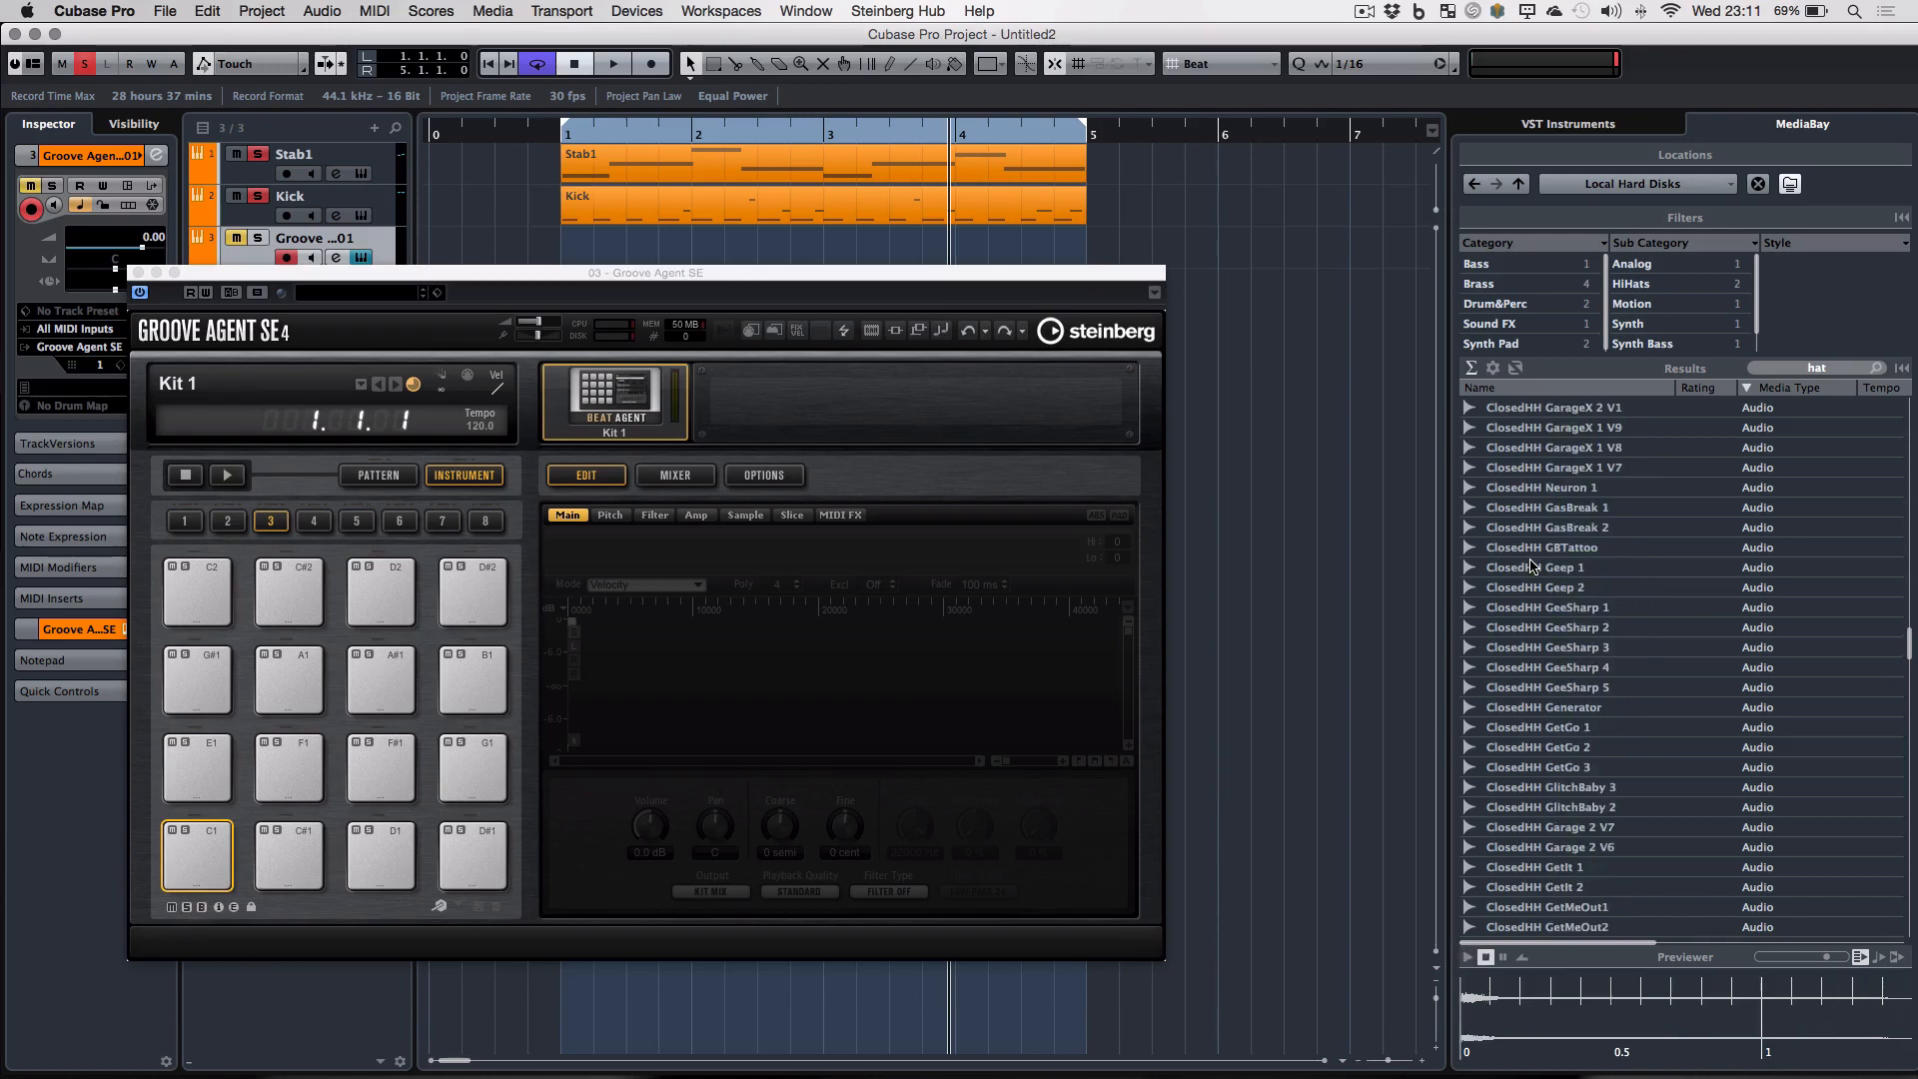
scroll(1532, 567, down, 20)
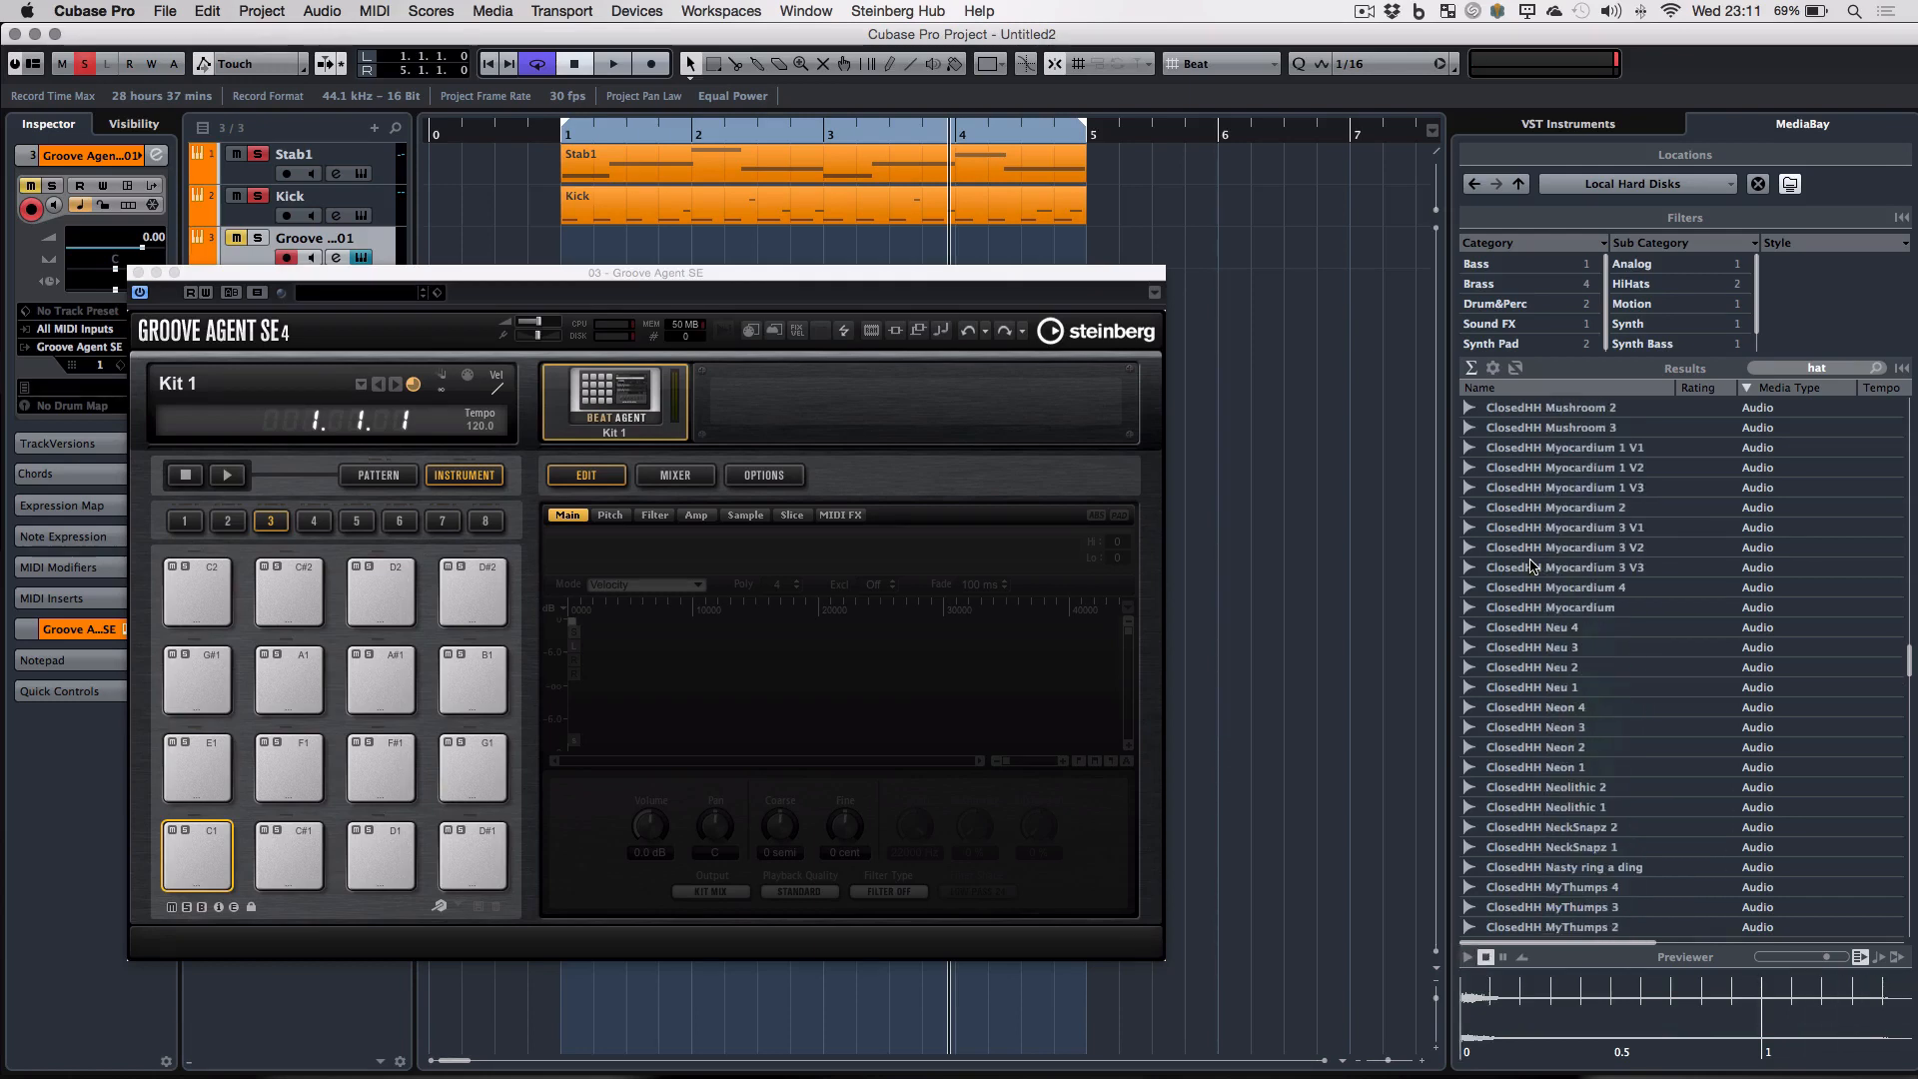
- Audition further closed hi-hat samples and load ClosedHH Porter 4 onto Groove Agent SE pad C1
click(1532, 566)
scroll(1531, 566, down, 10)
click(1532, 566)
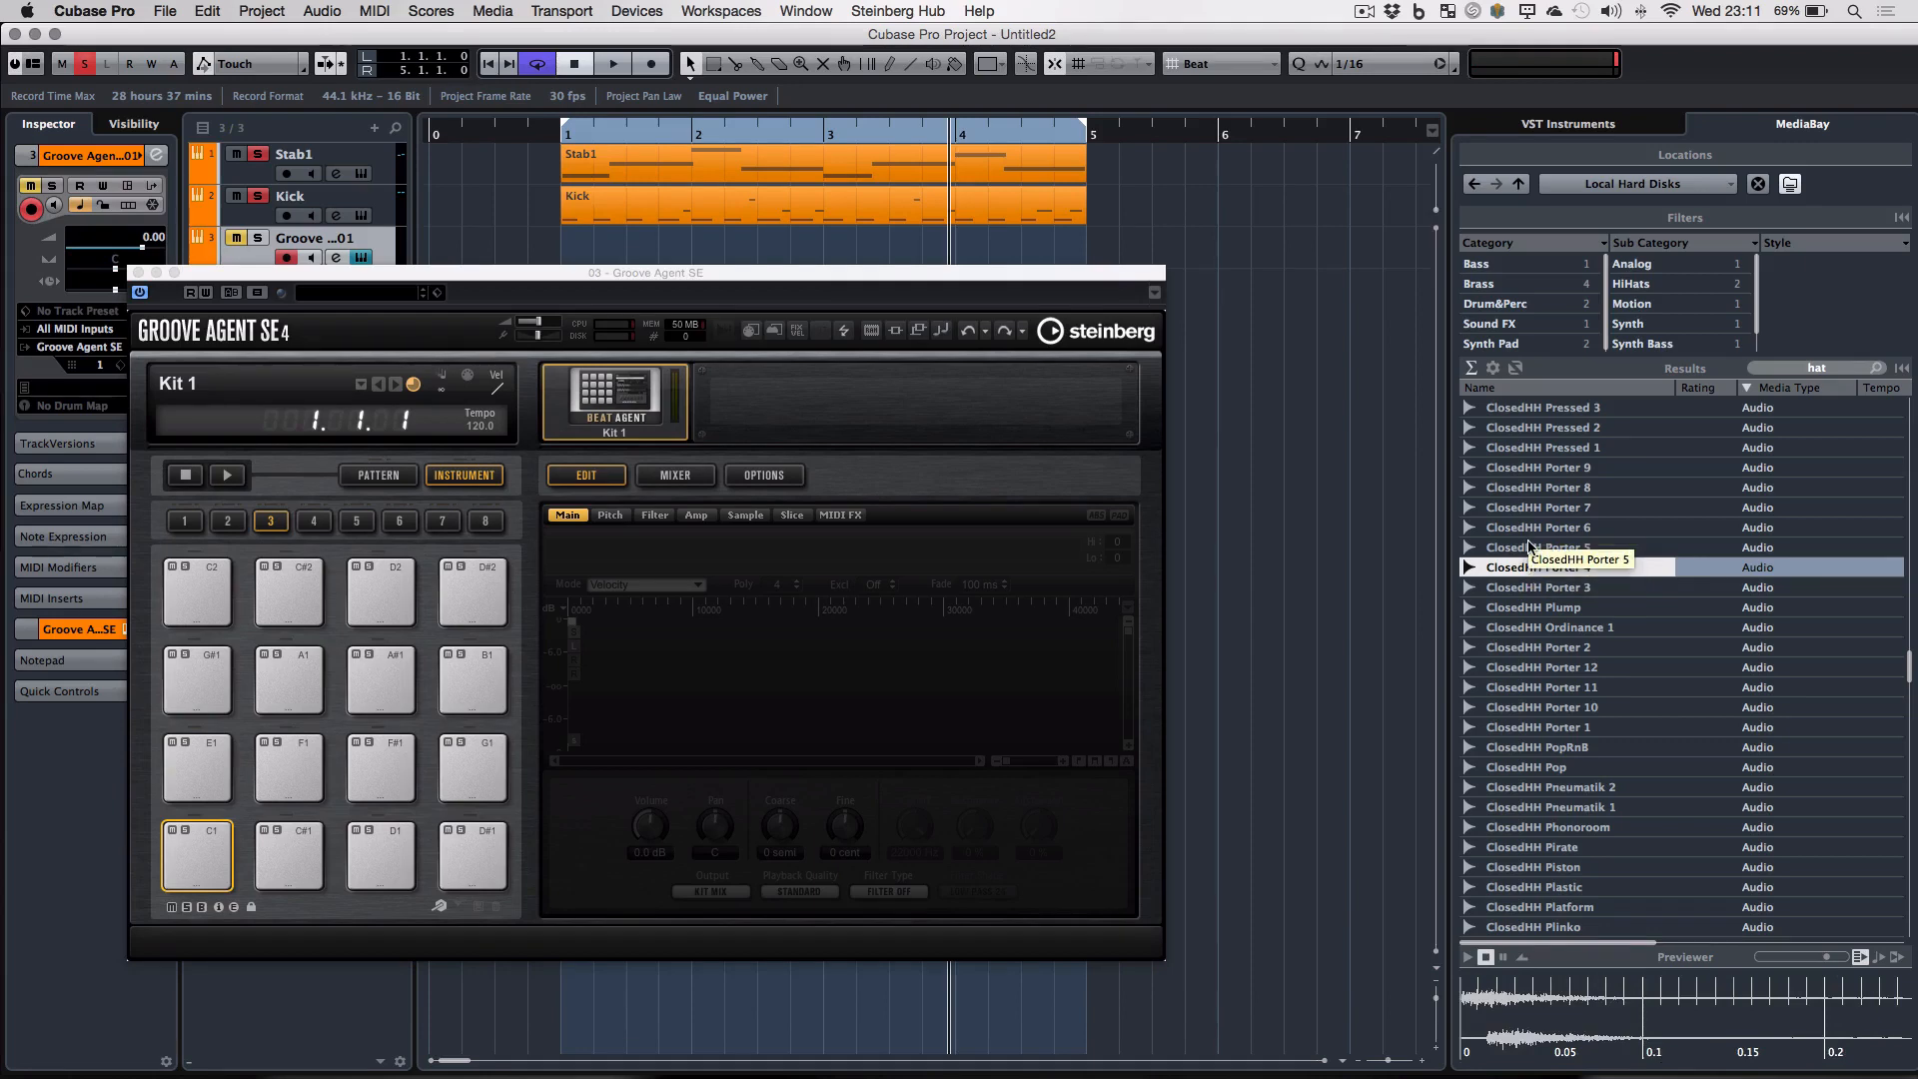
click(1530, 548)
click(1514, 567)
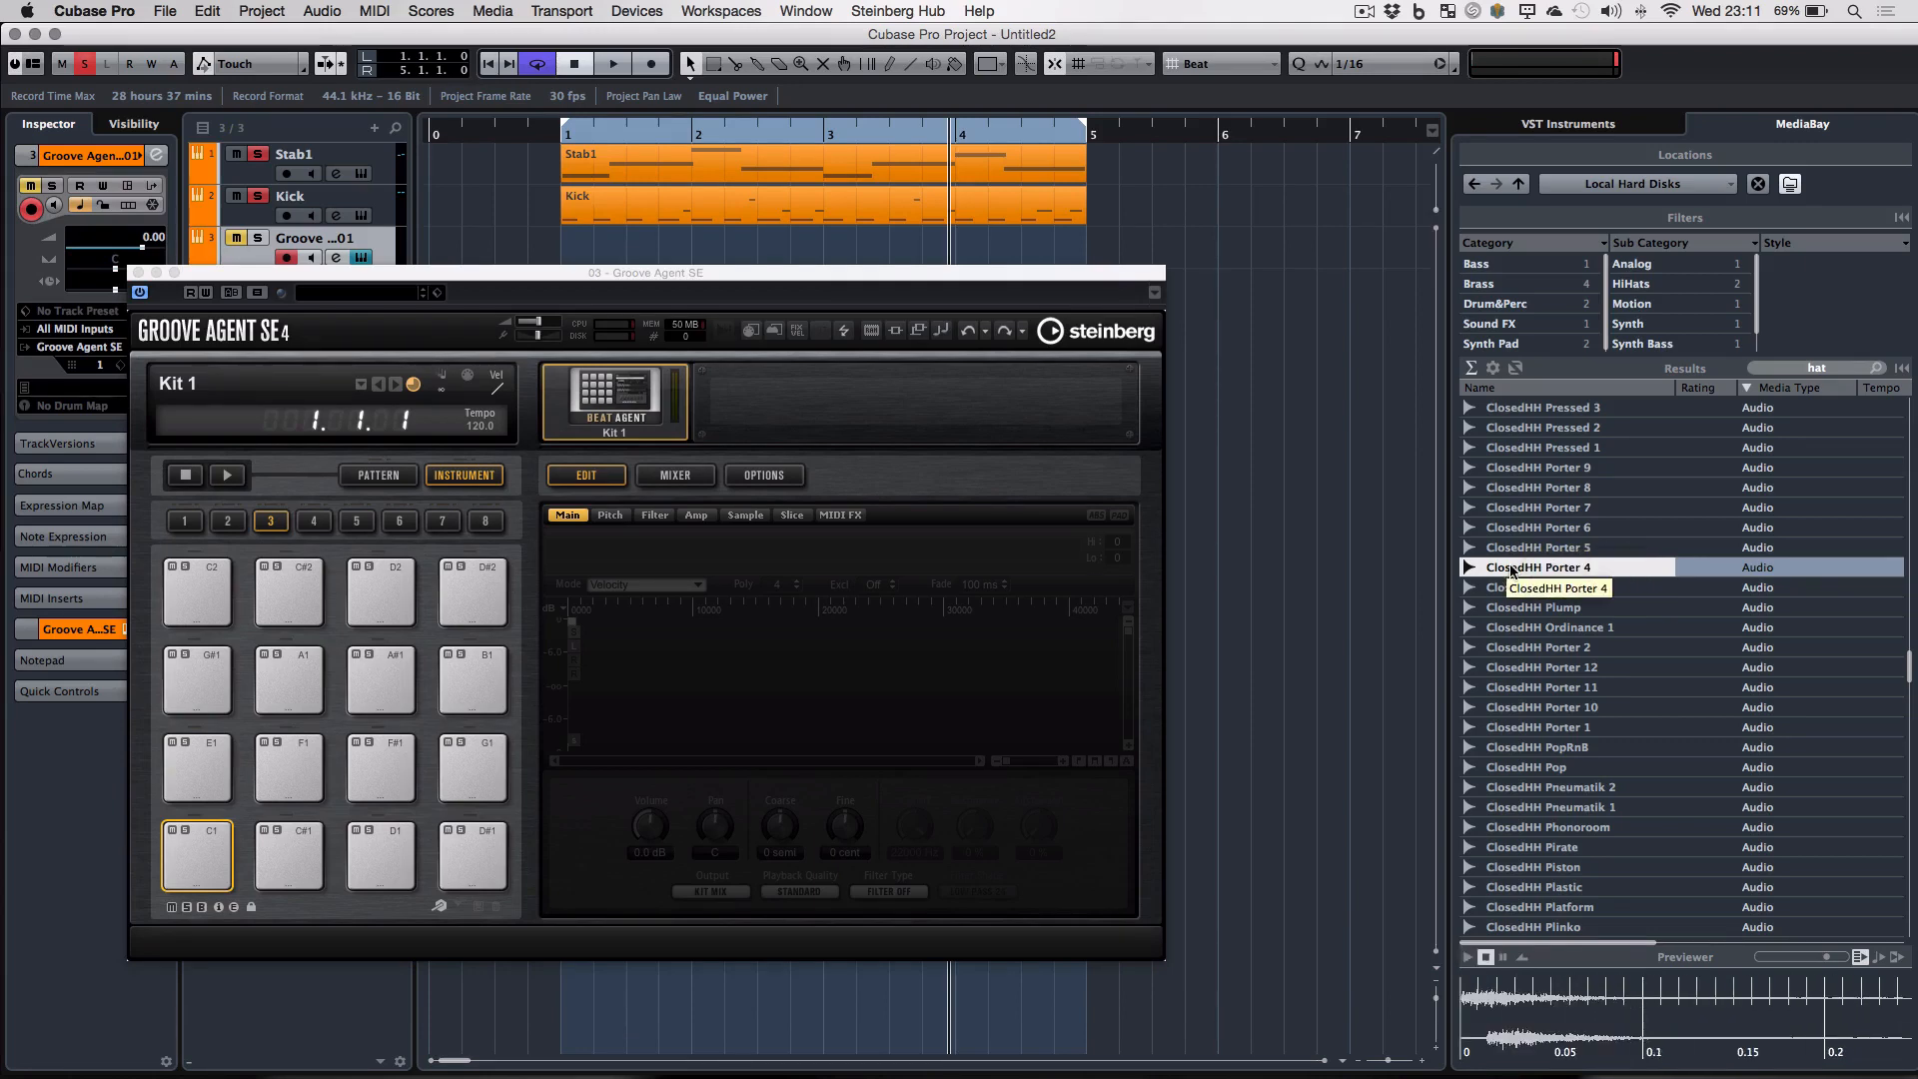
drag(616, 720, 197, 865)
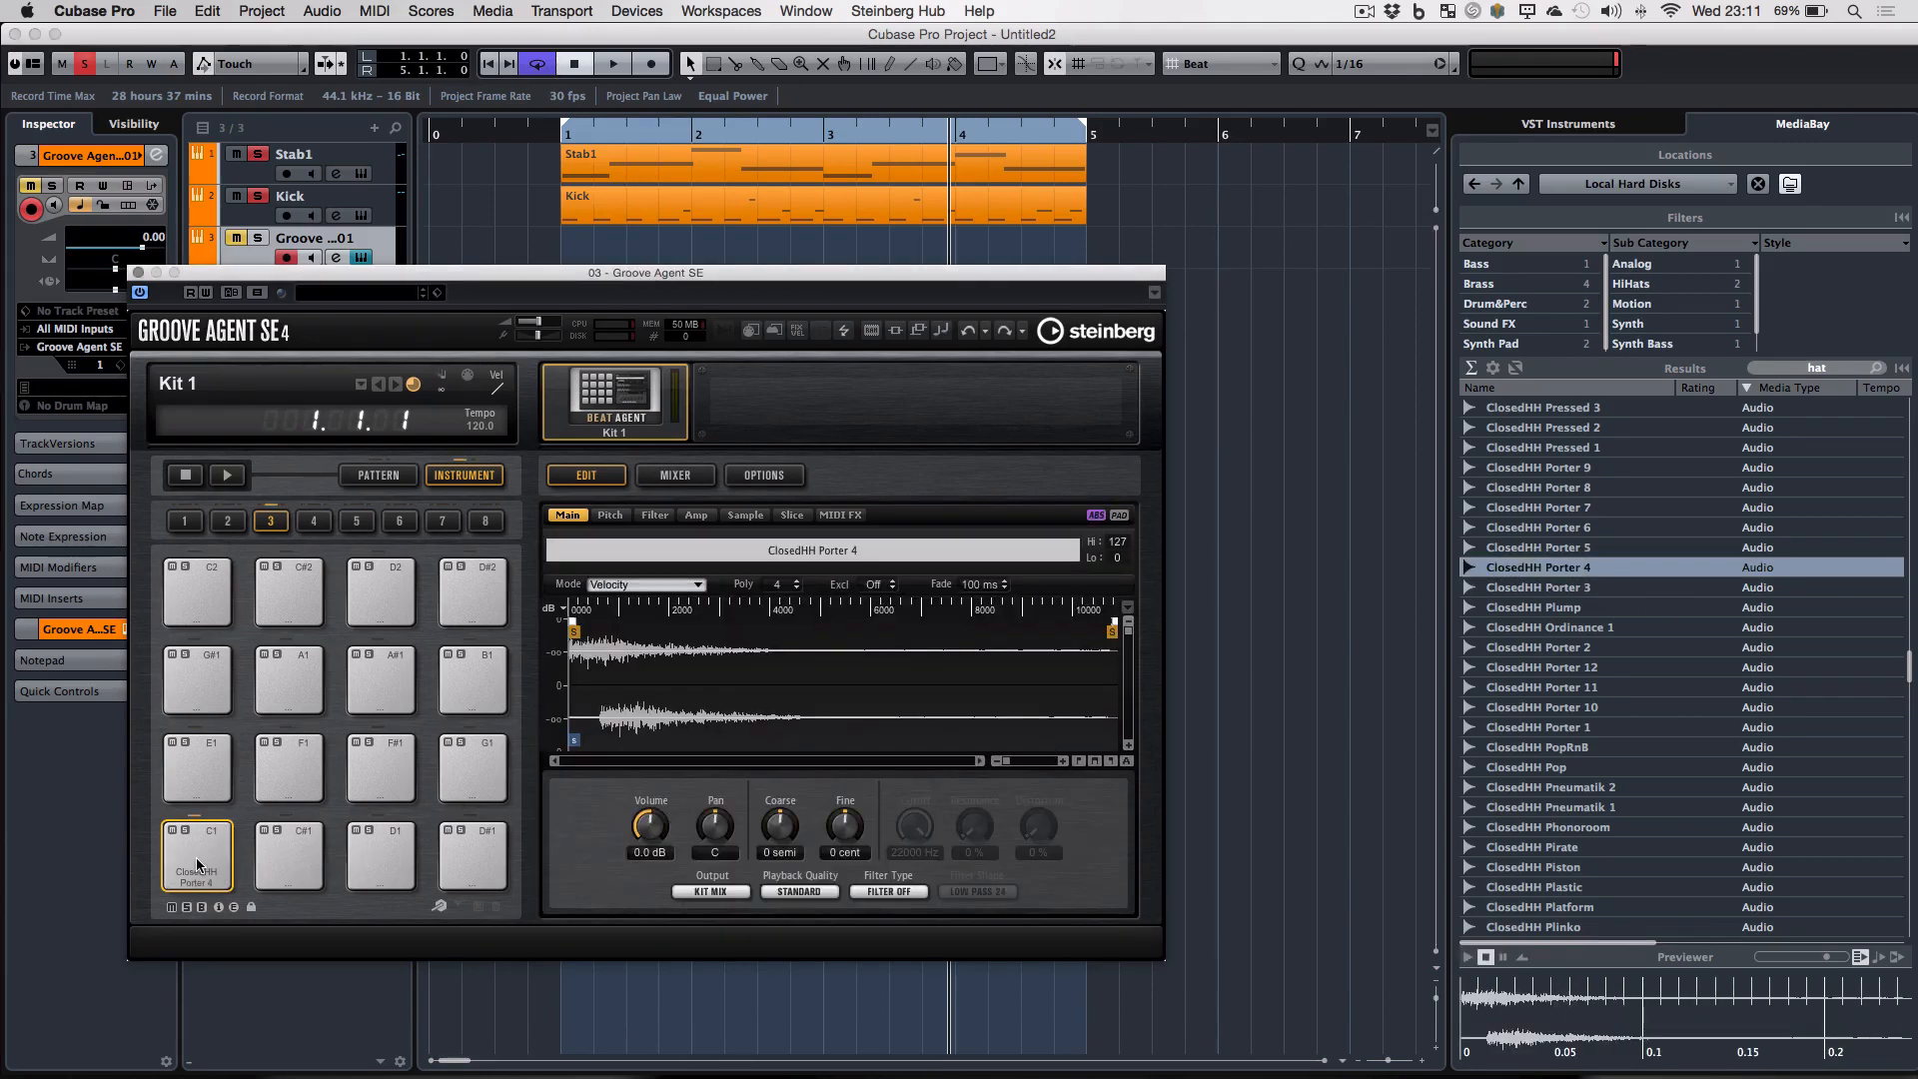
- Extend the hi-hat sample's key range to C-2 through G8, solo its track and close the instrument window
click(611, 515)
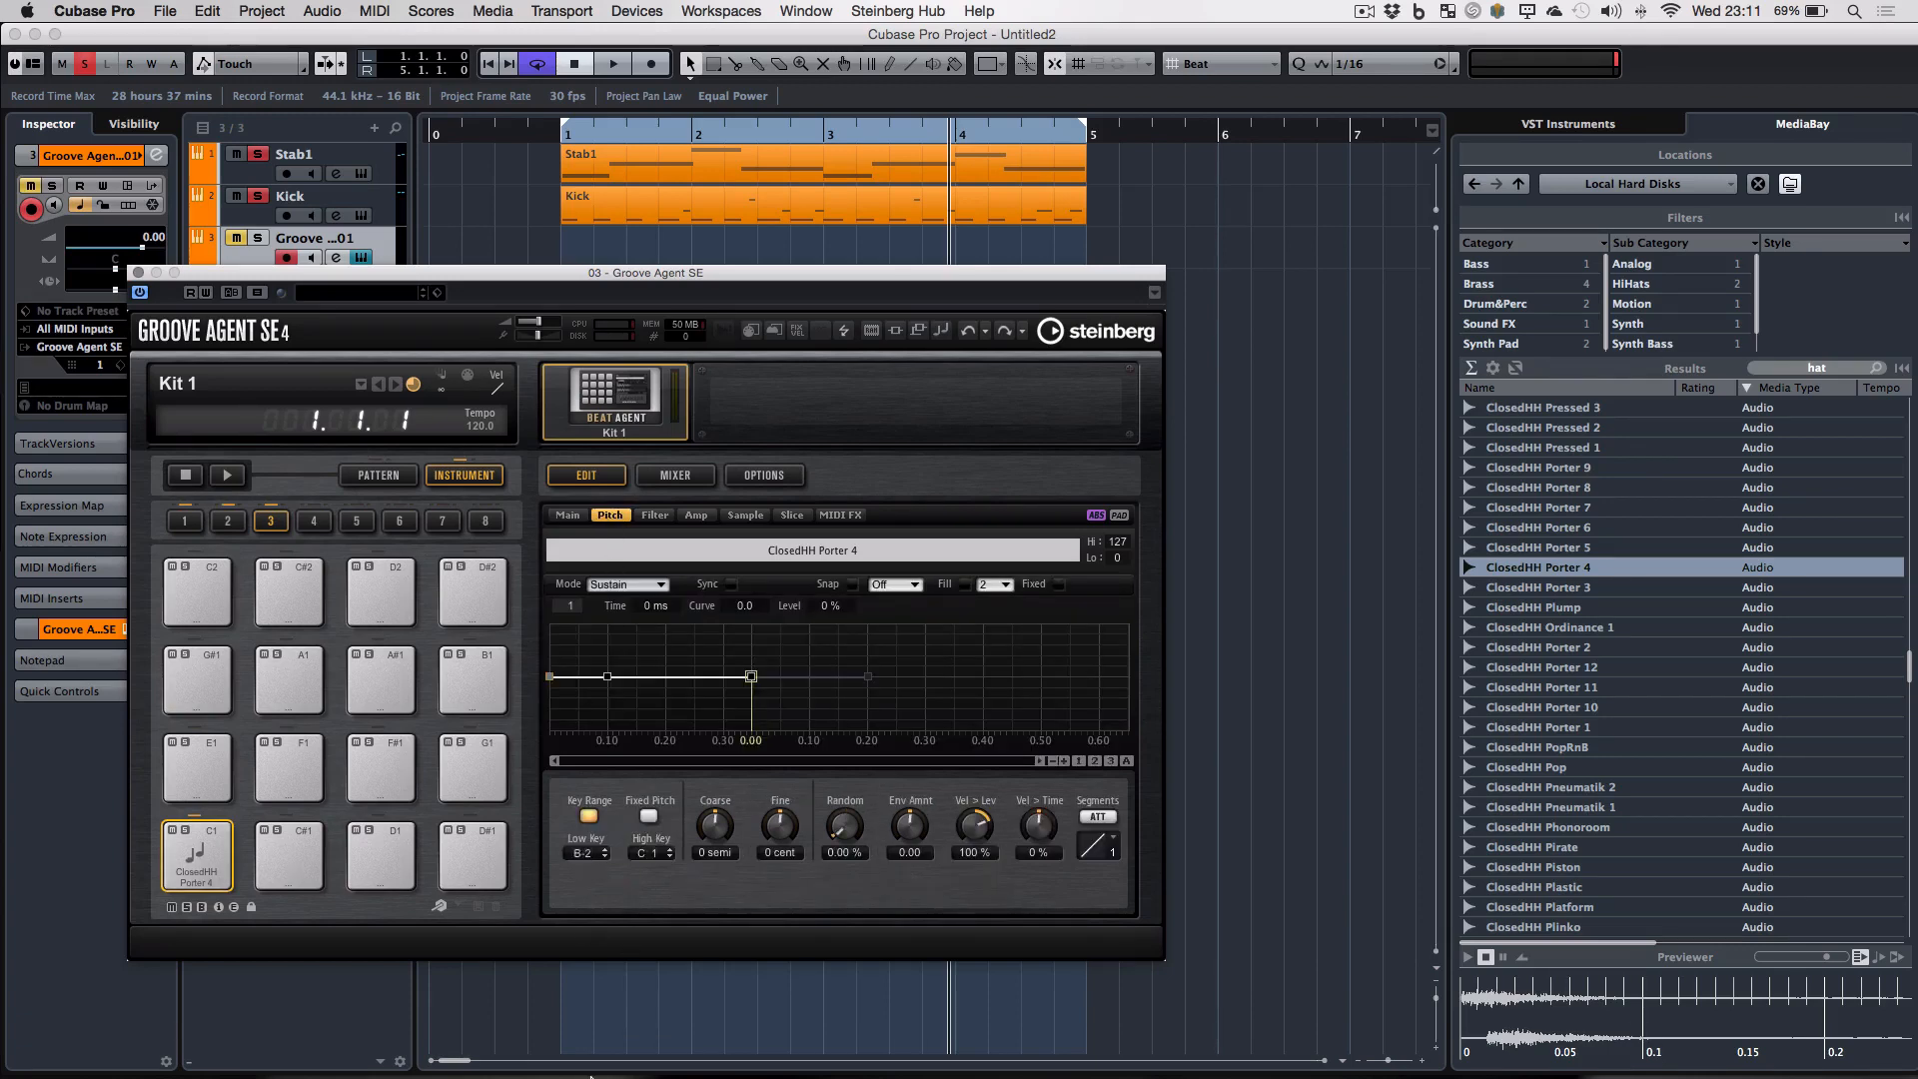
drag(652, 859, 778, 315)
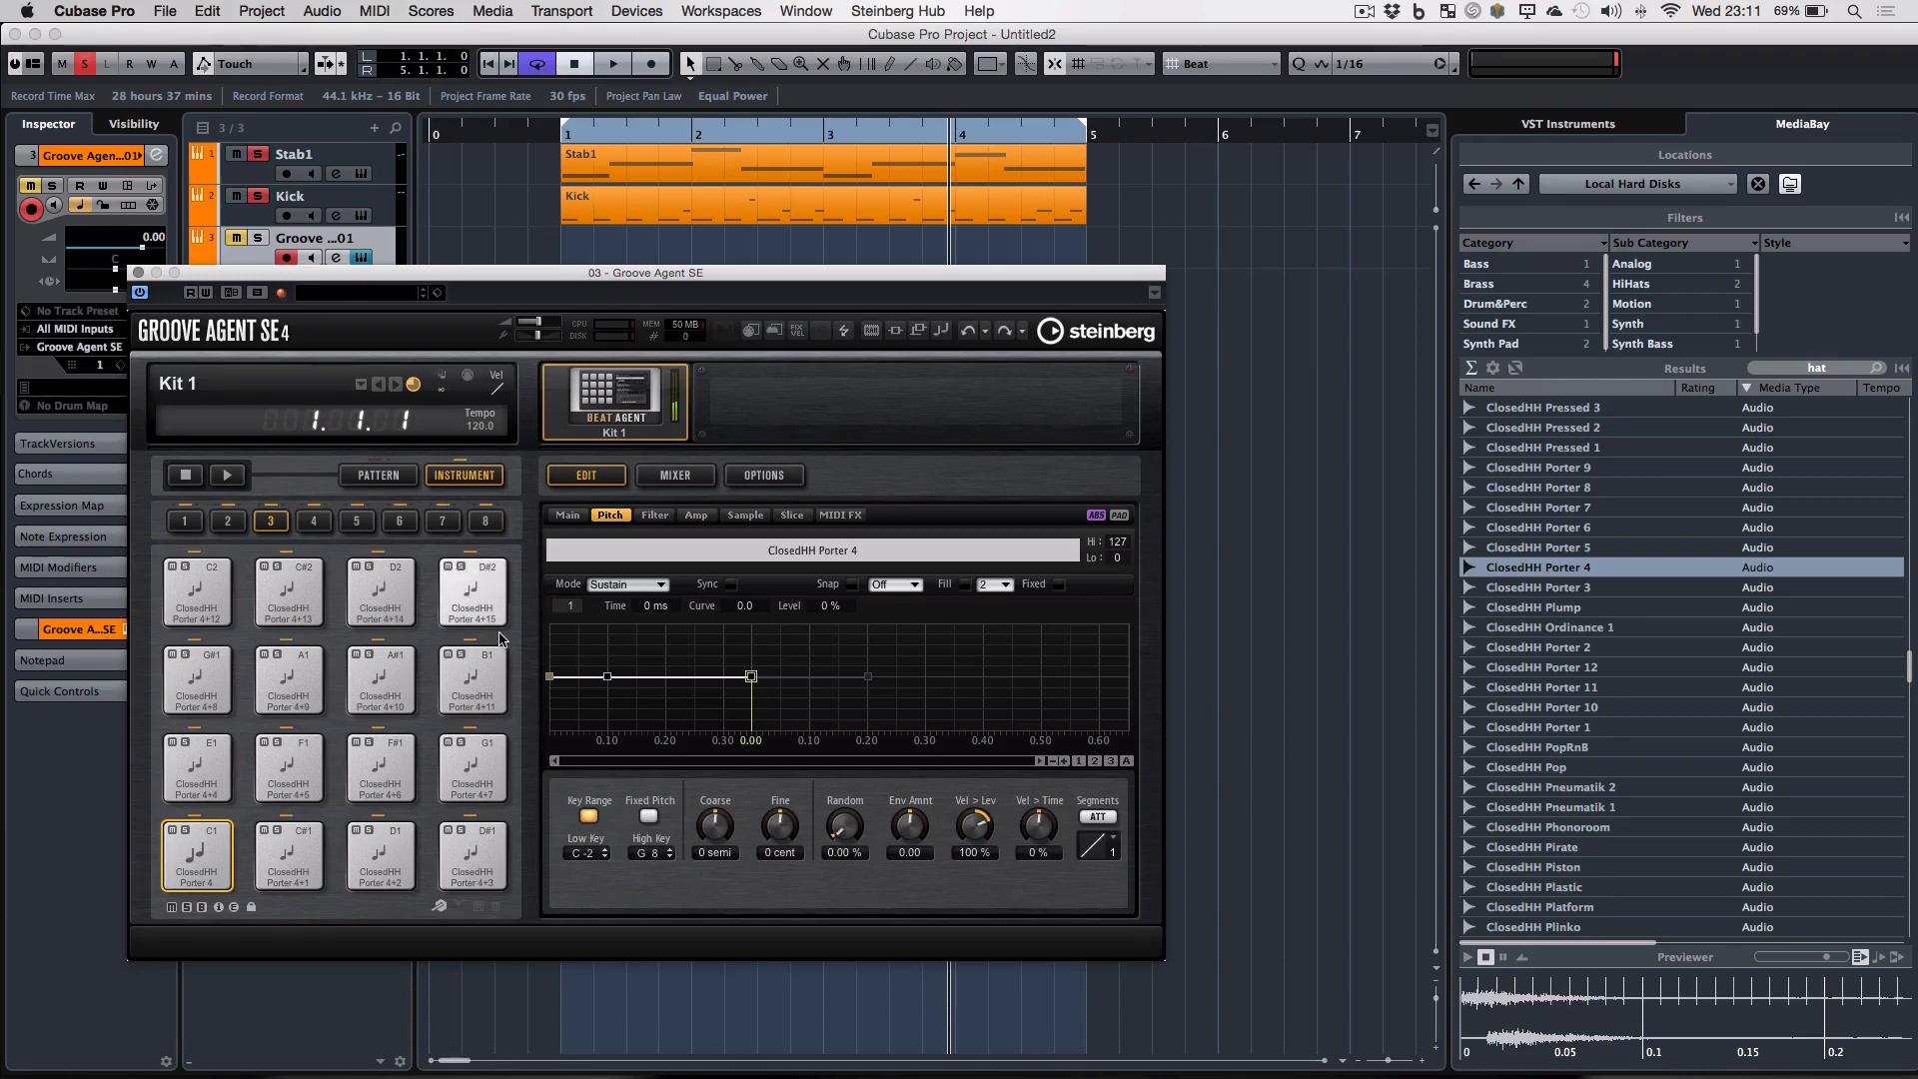
click(257, 239)
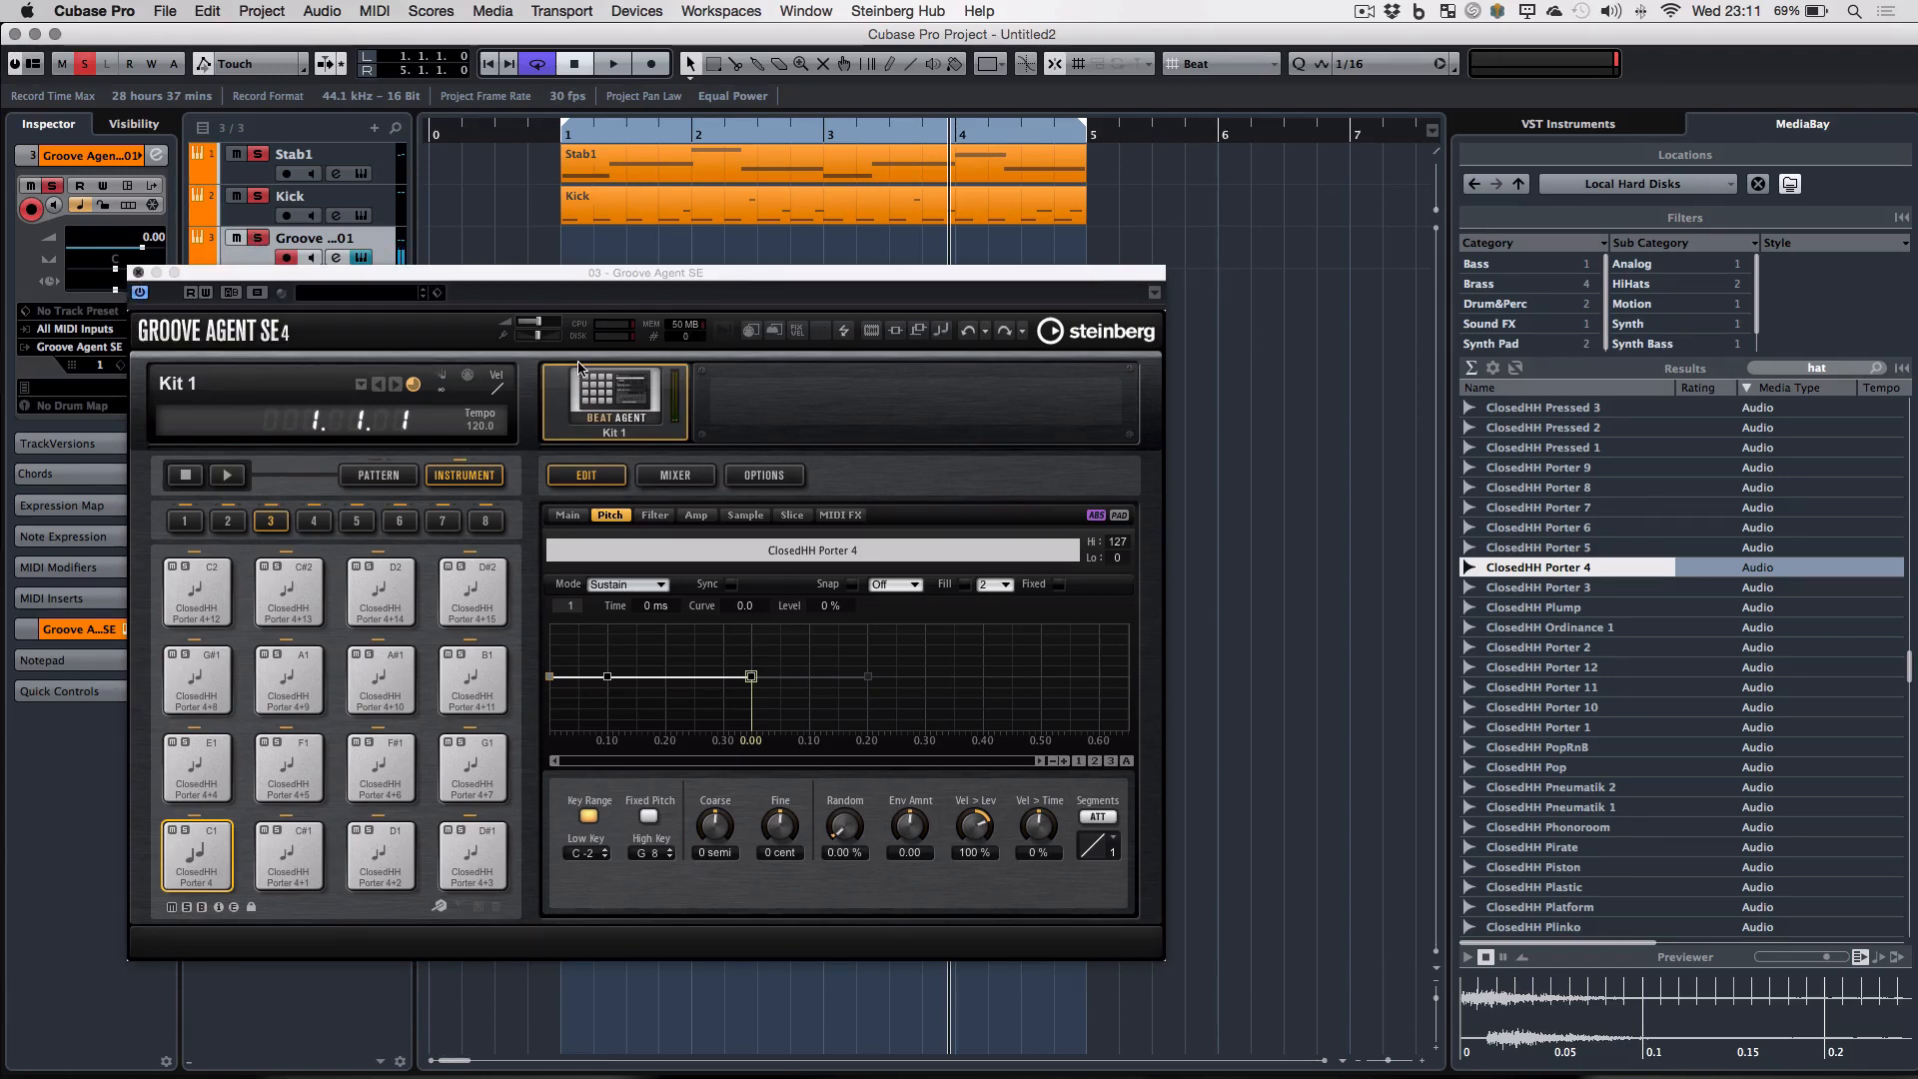
key(super+w)
- Filter the hi-hat channel in its channel settings with a 621.4 Hz low cut and a high cut in the top end
key(F3)
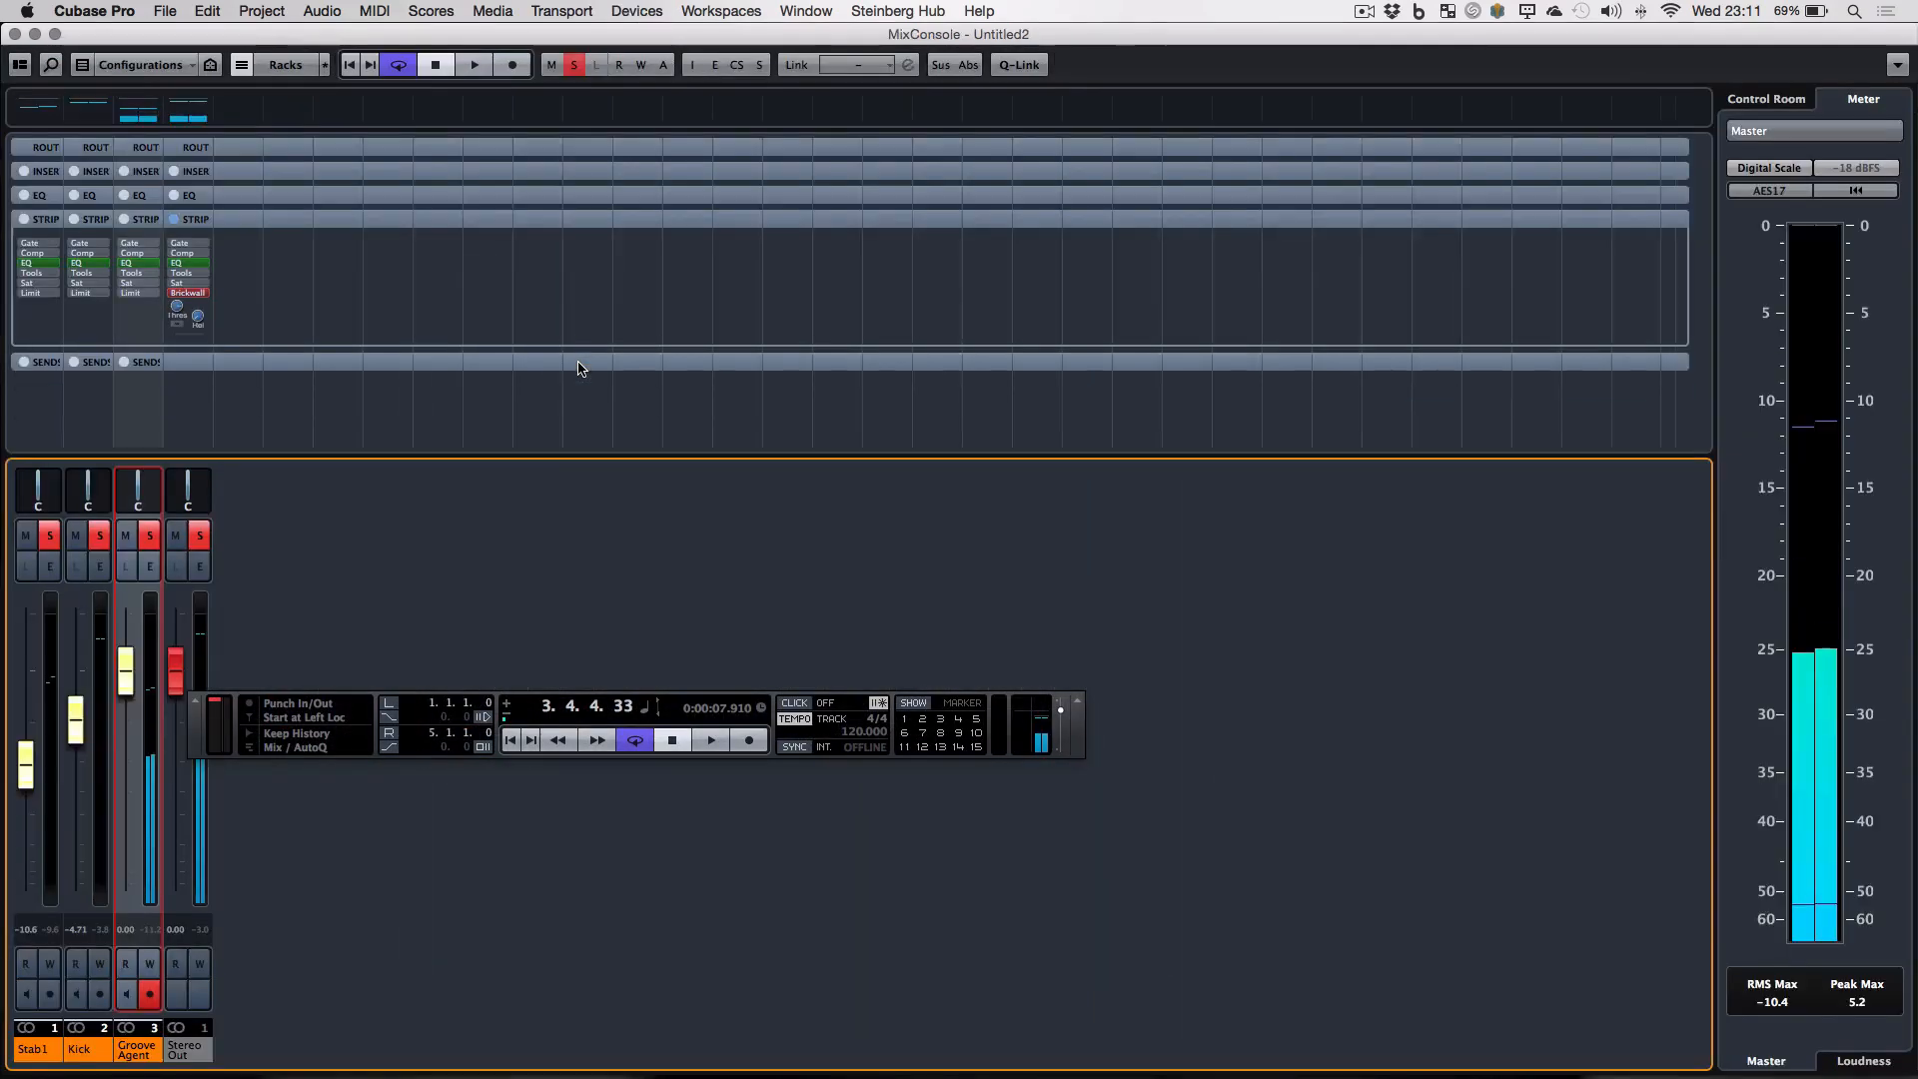
click(154, 567)
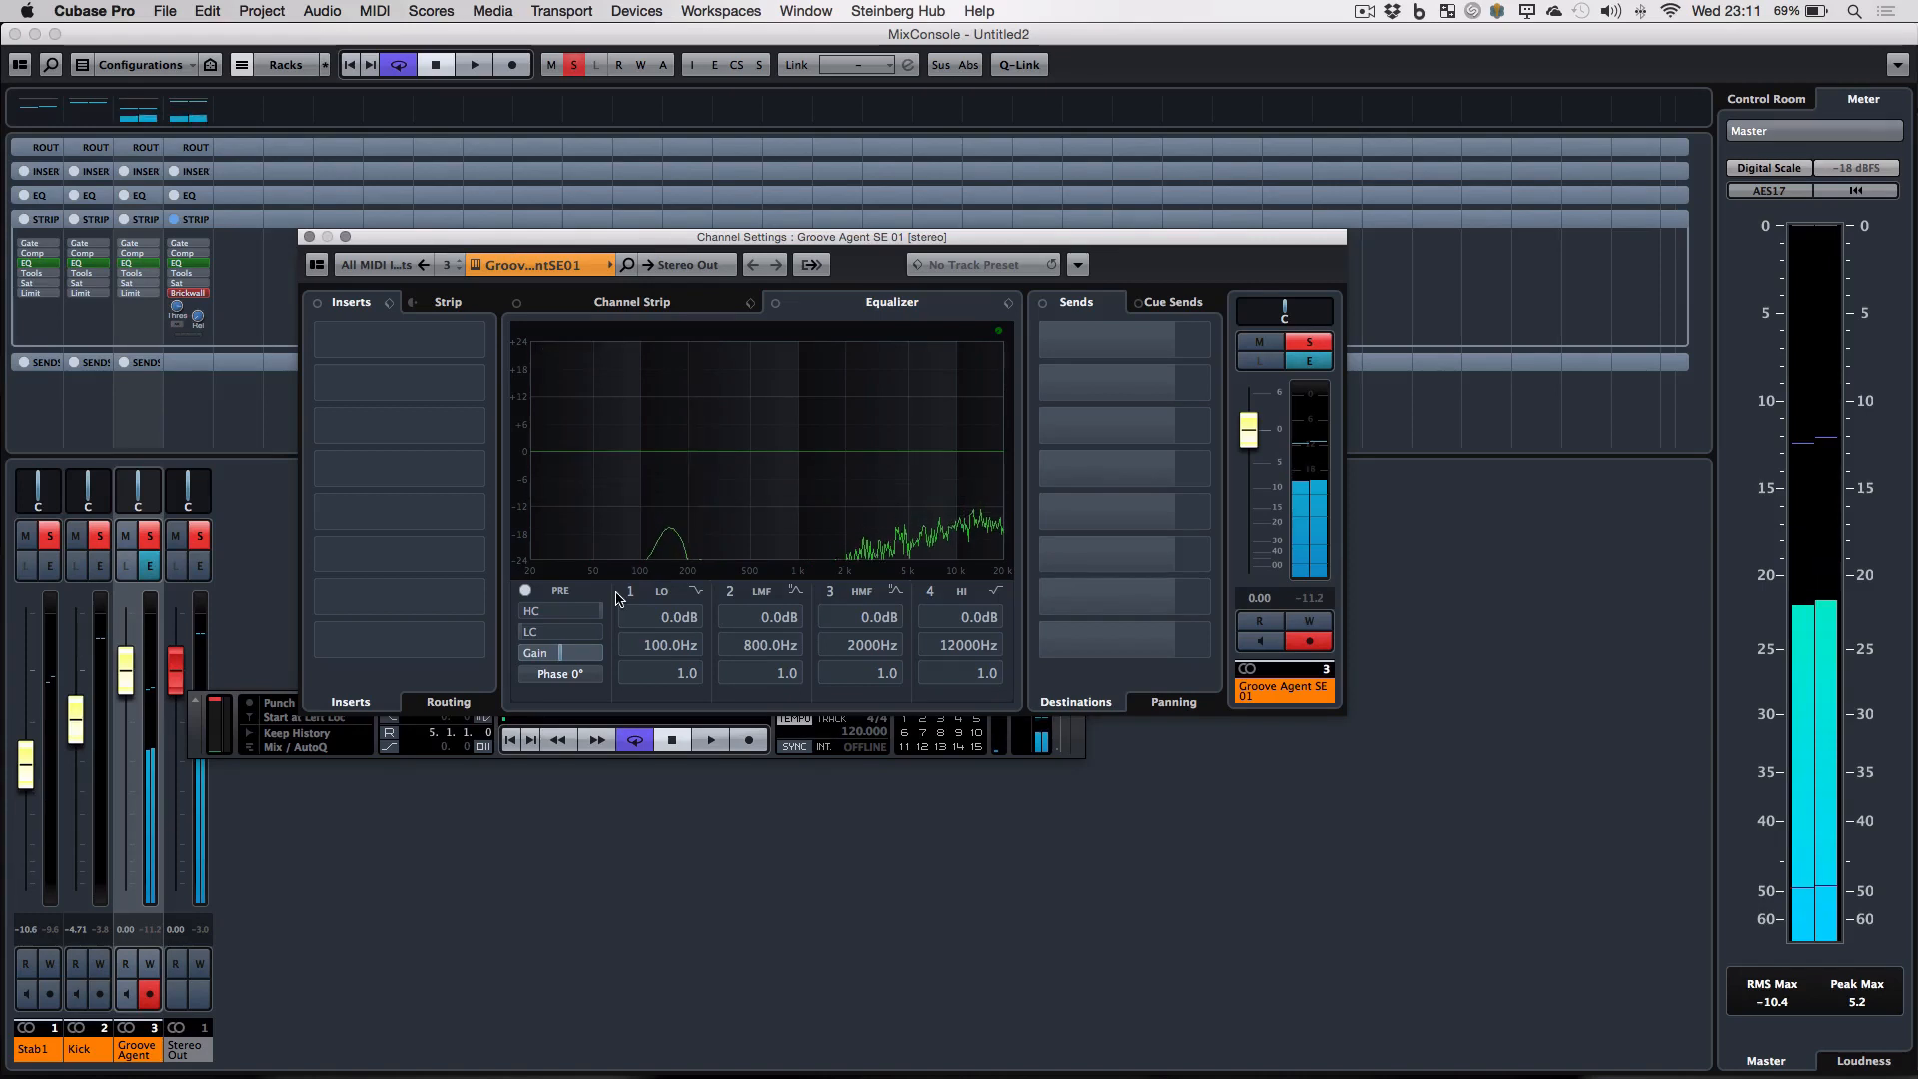
click(521, 634)
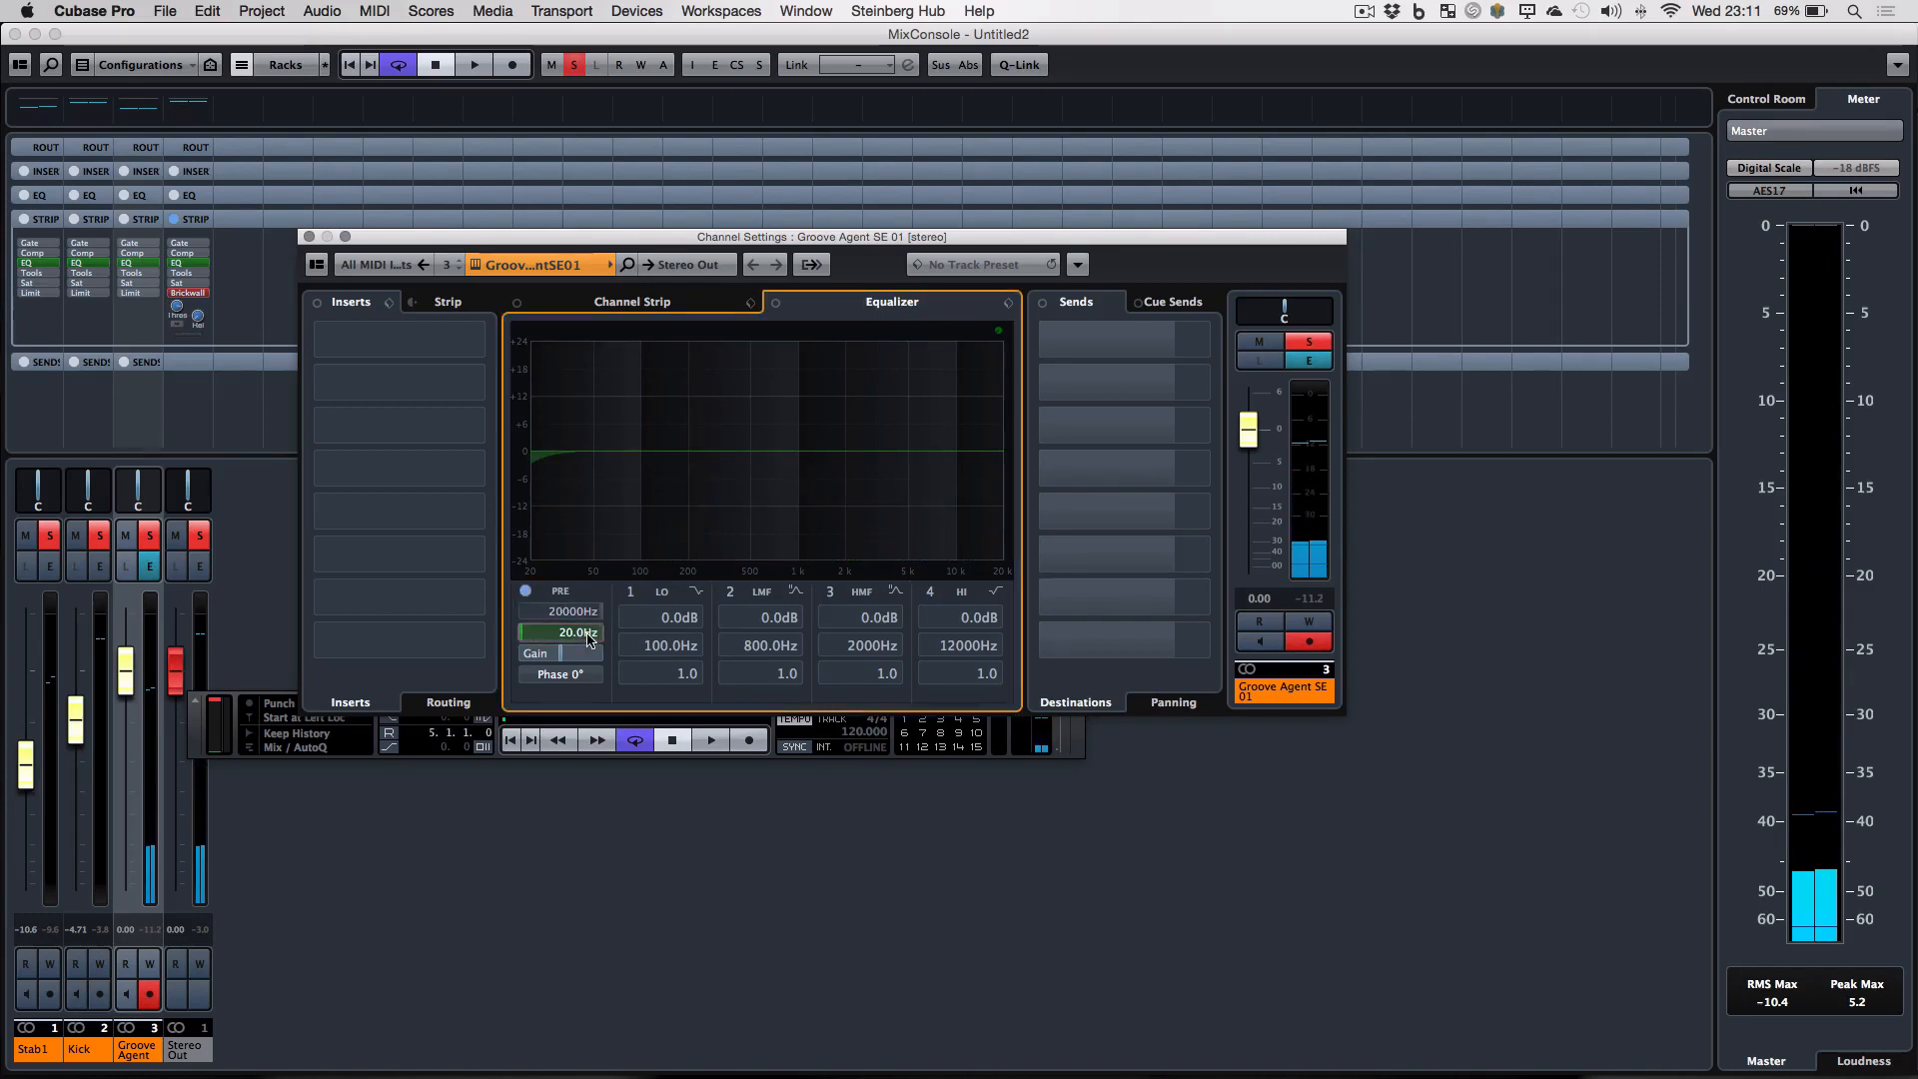
drag(598, 616, 677, 569)
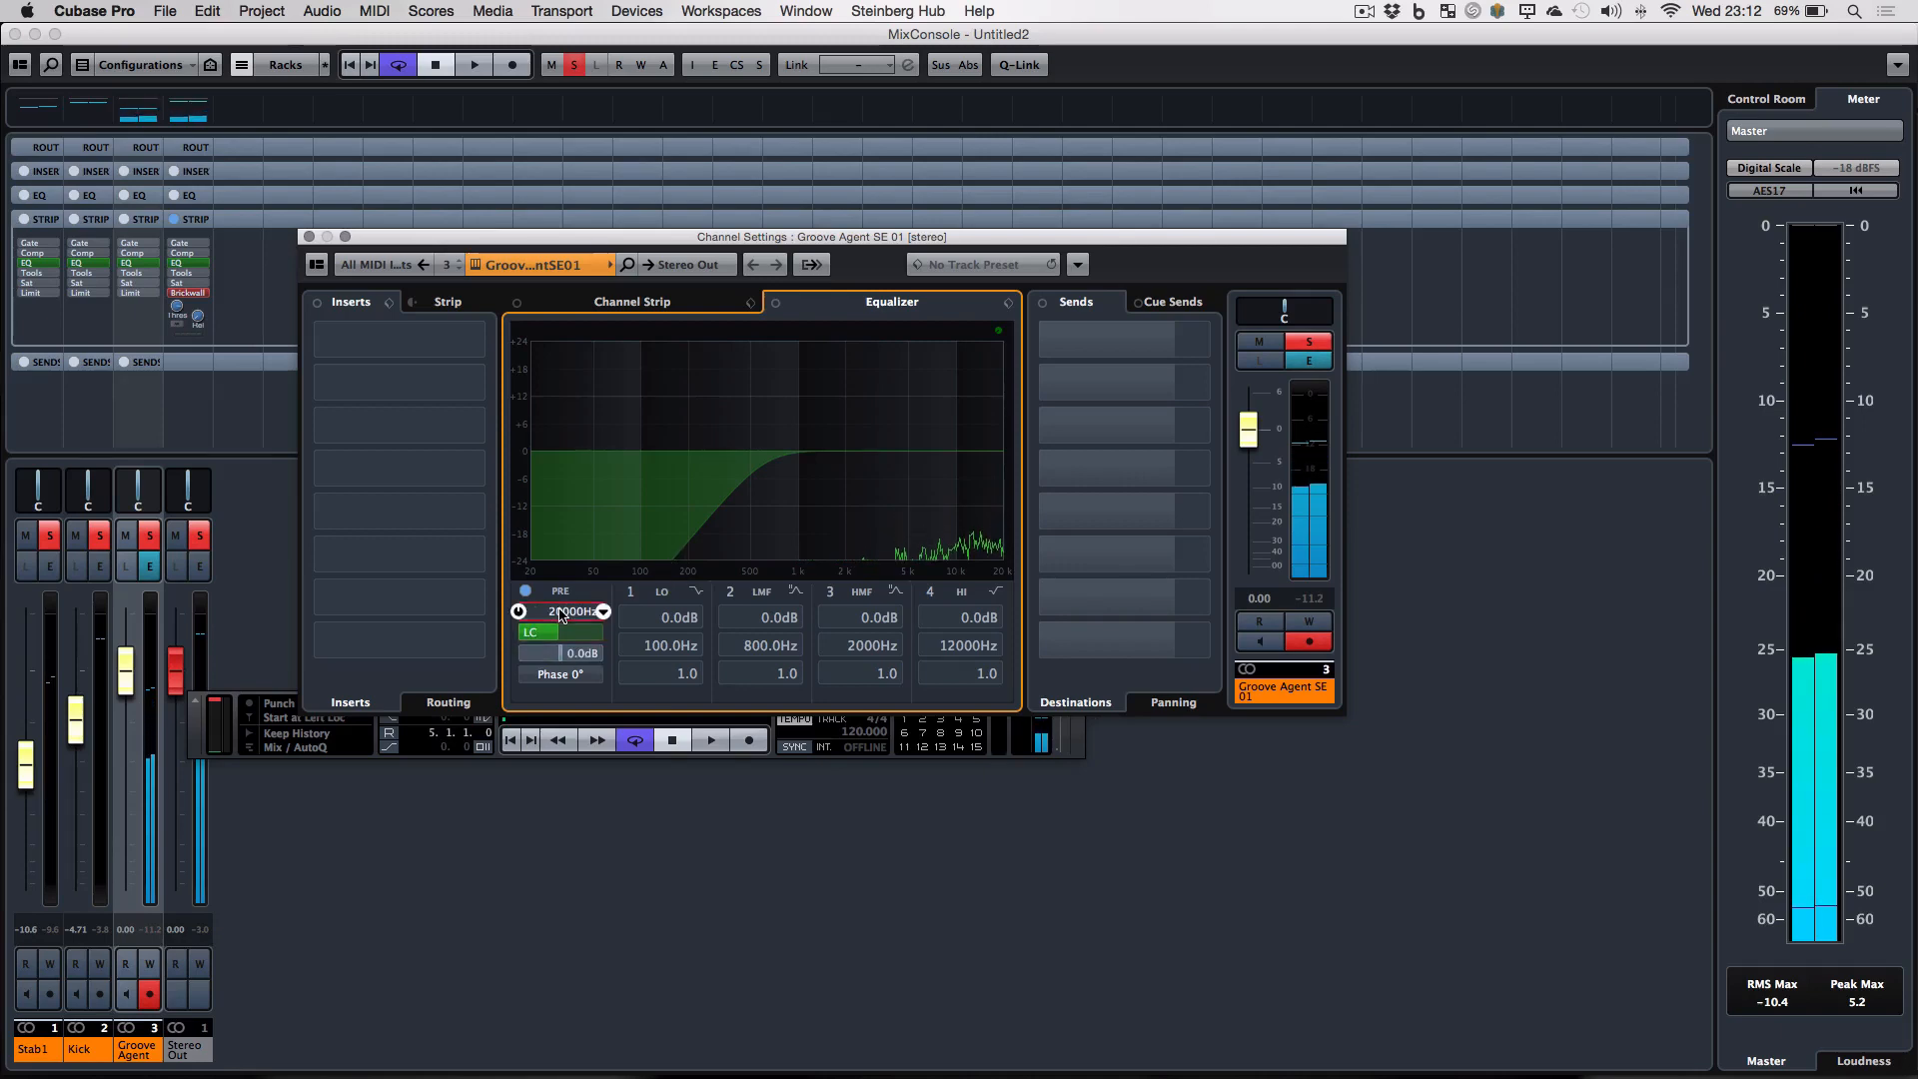
drag(560, 608, 550, 608)
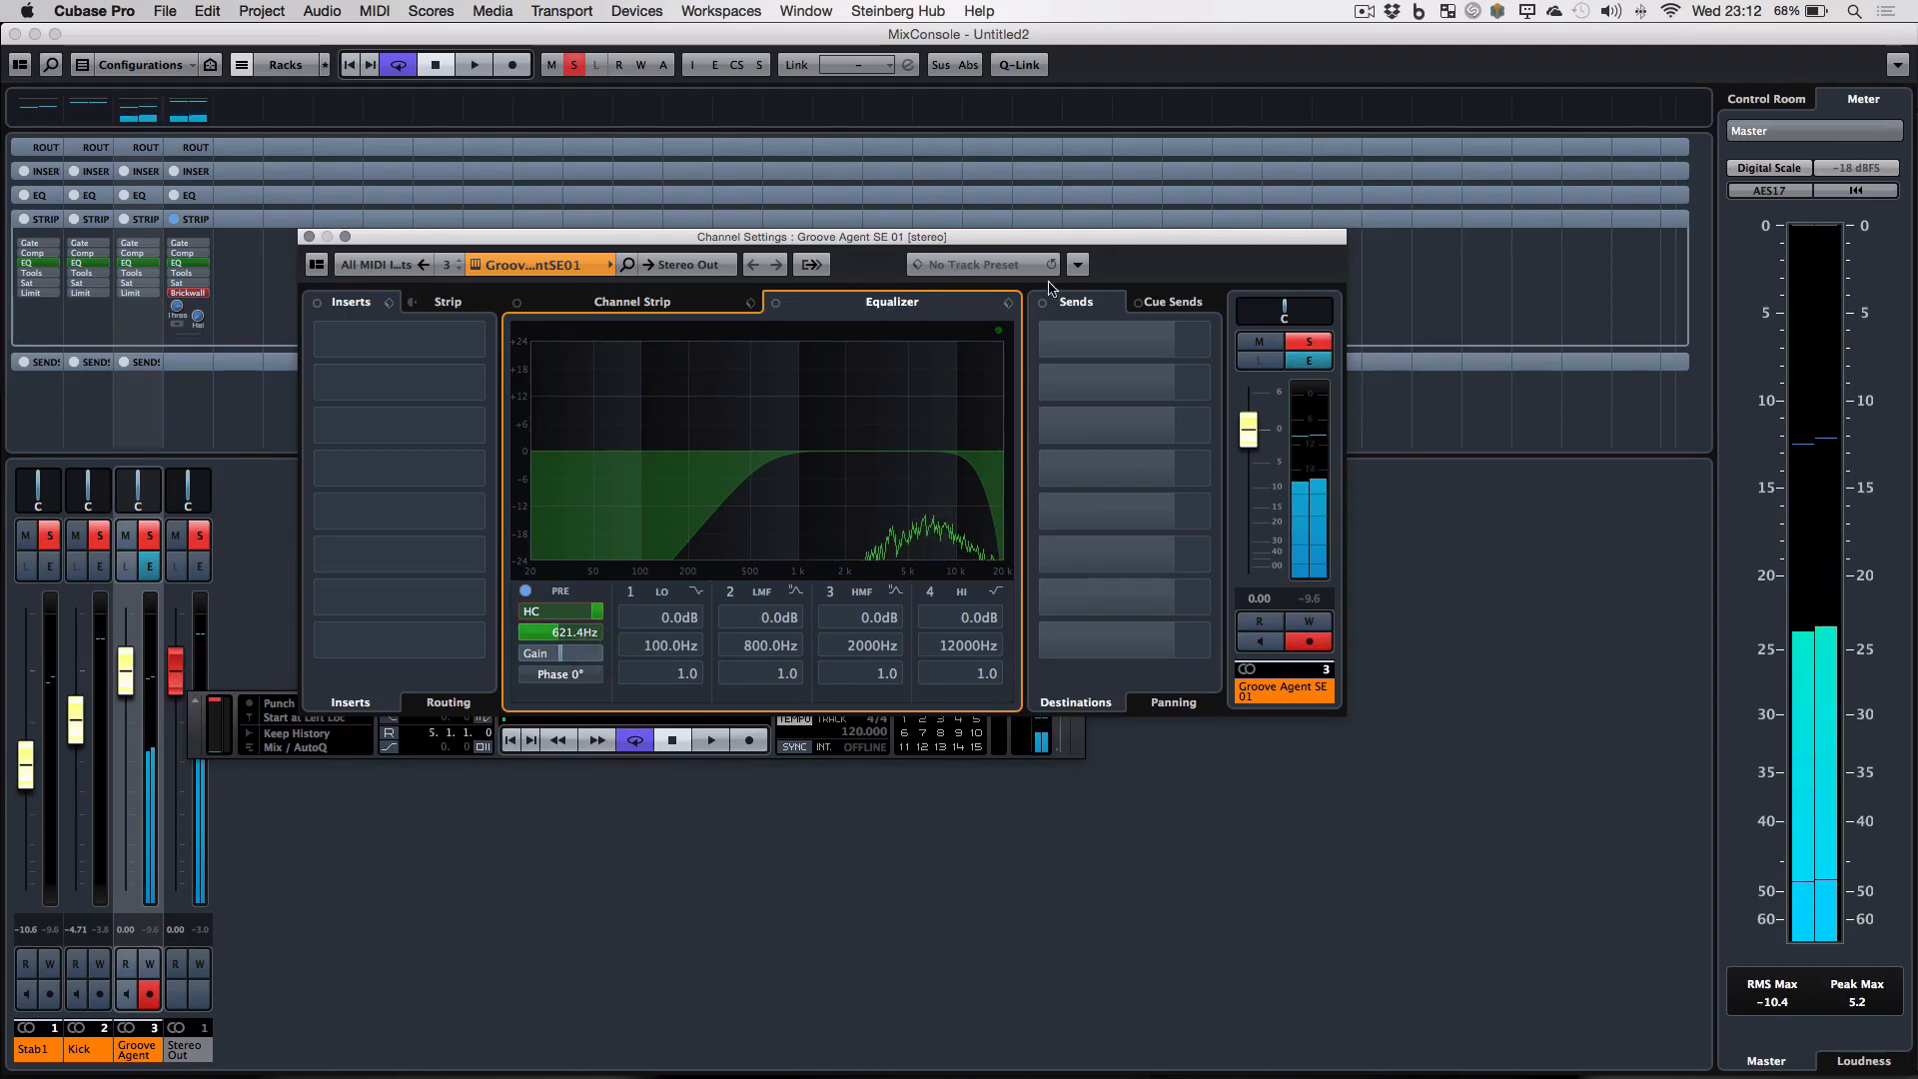
- Deactivate all solos, return to the project and record a four-bar hi-hat part from bar 1
click(572, 71)
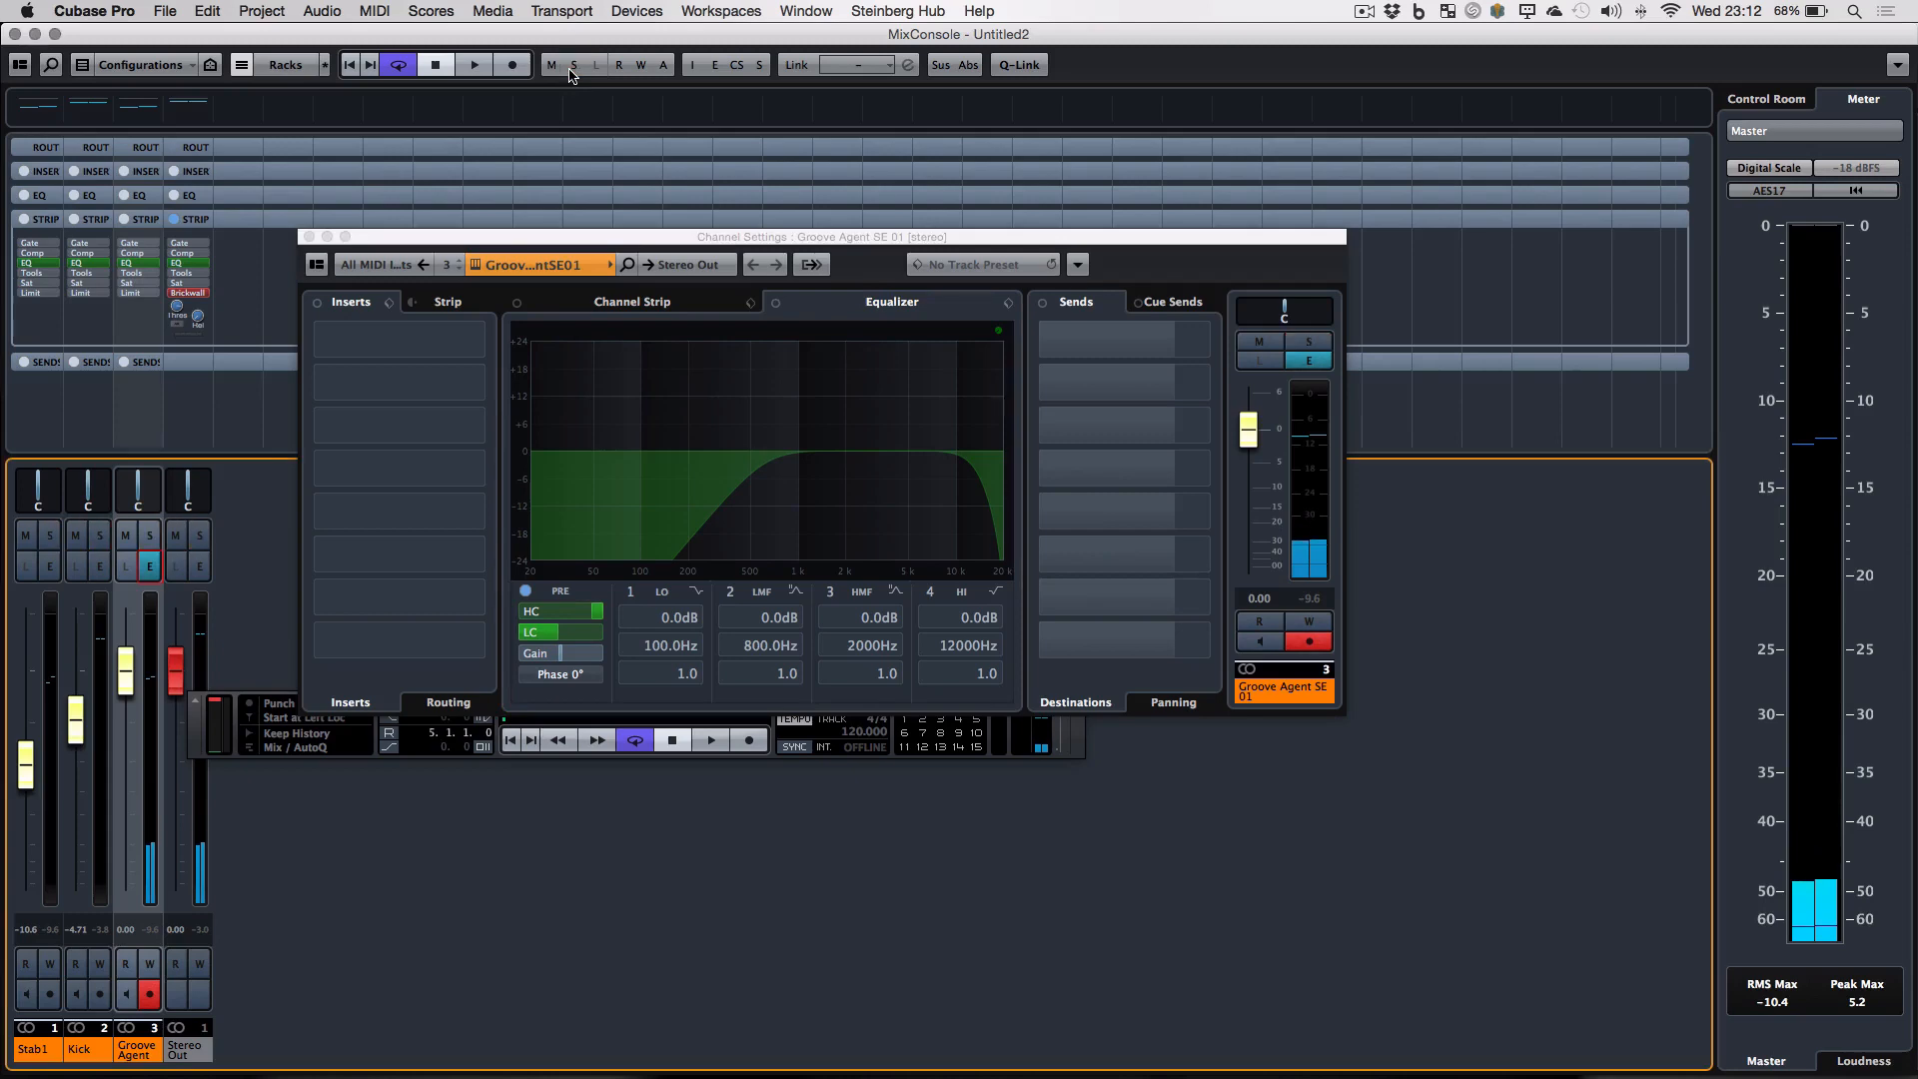
key(F3)
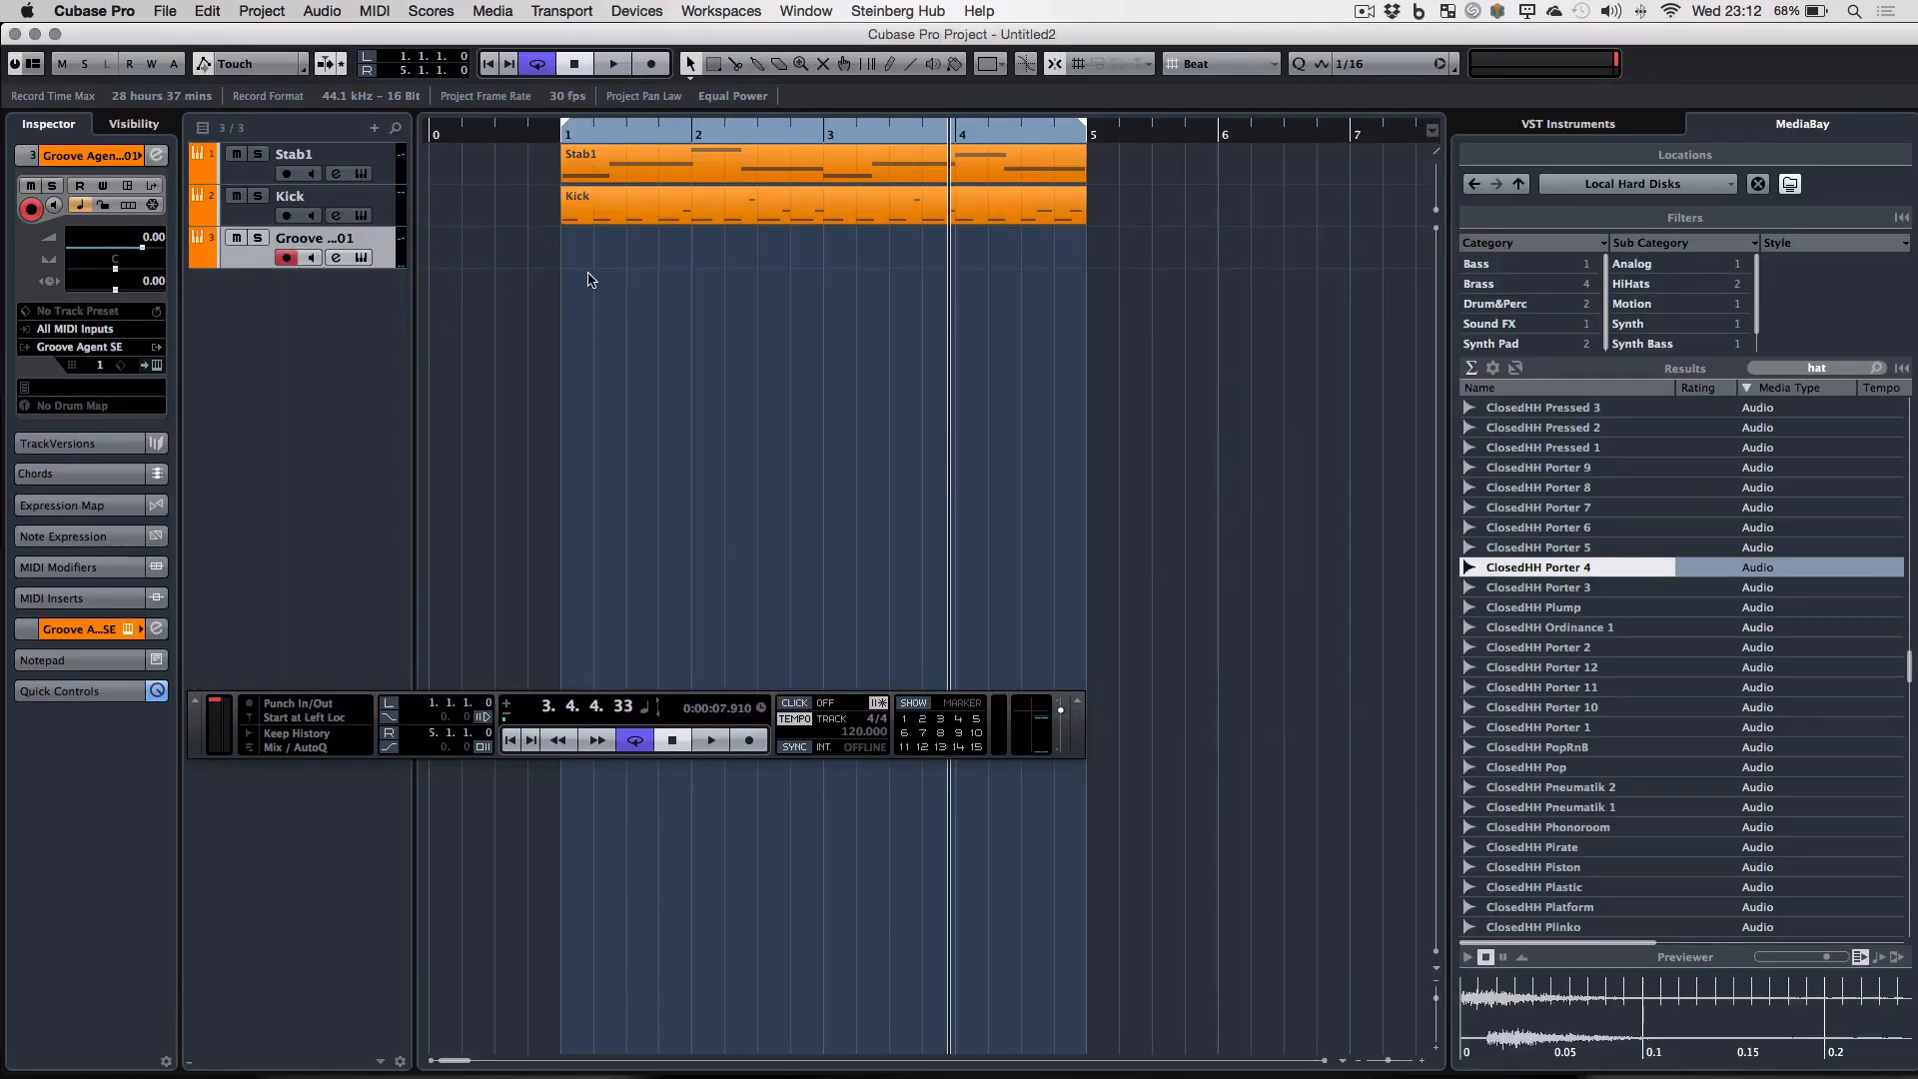
click(566, 138)
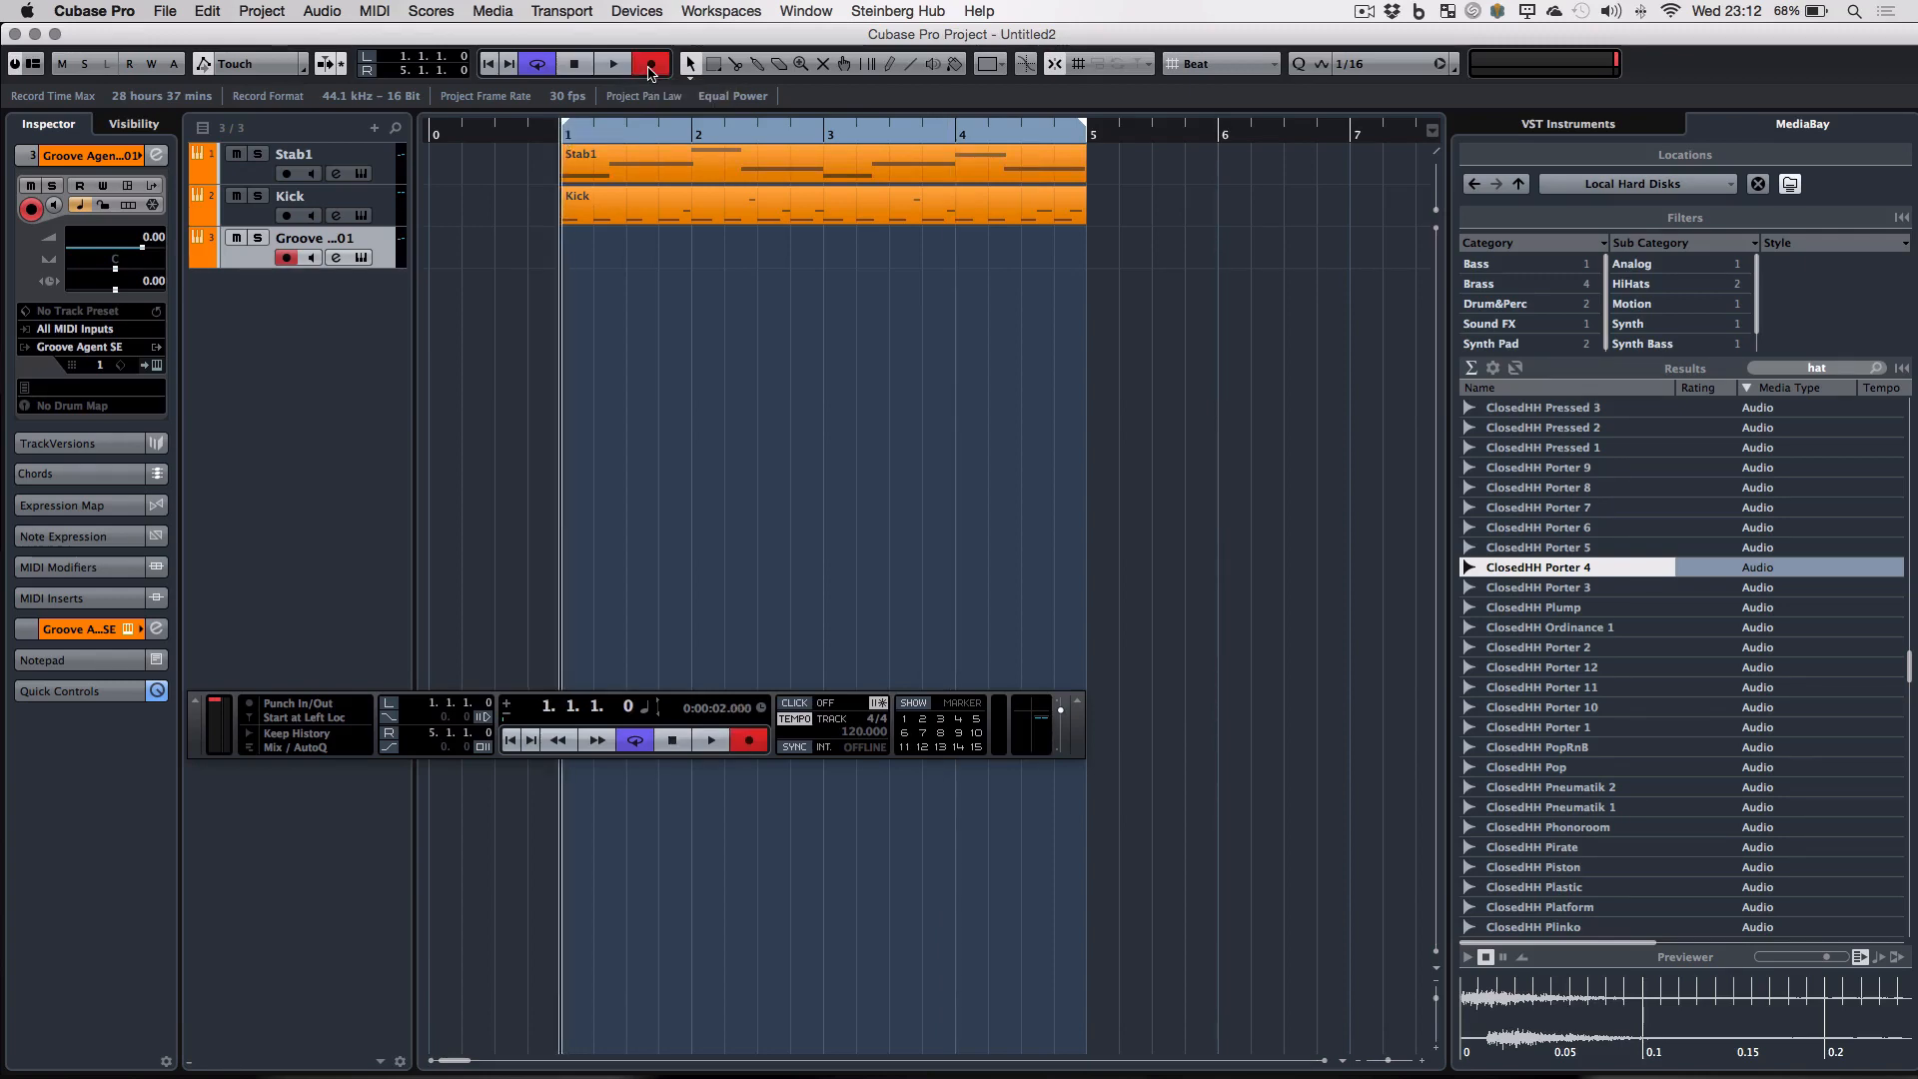
click(650, 65)
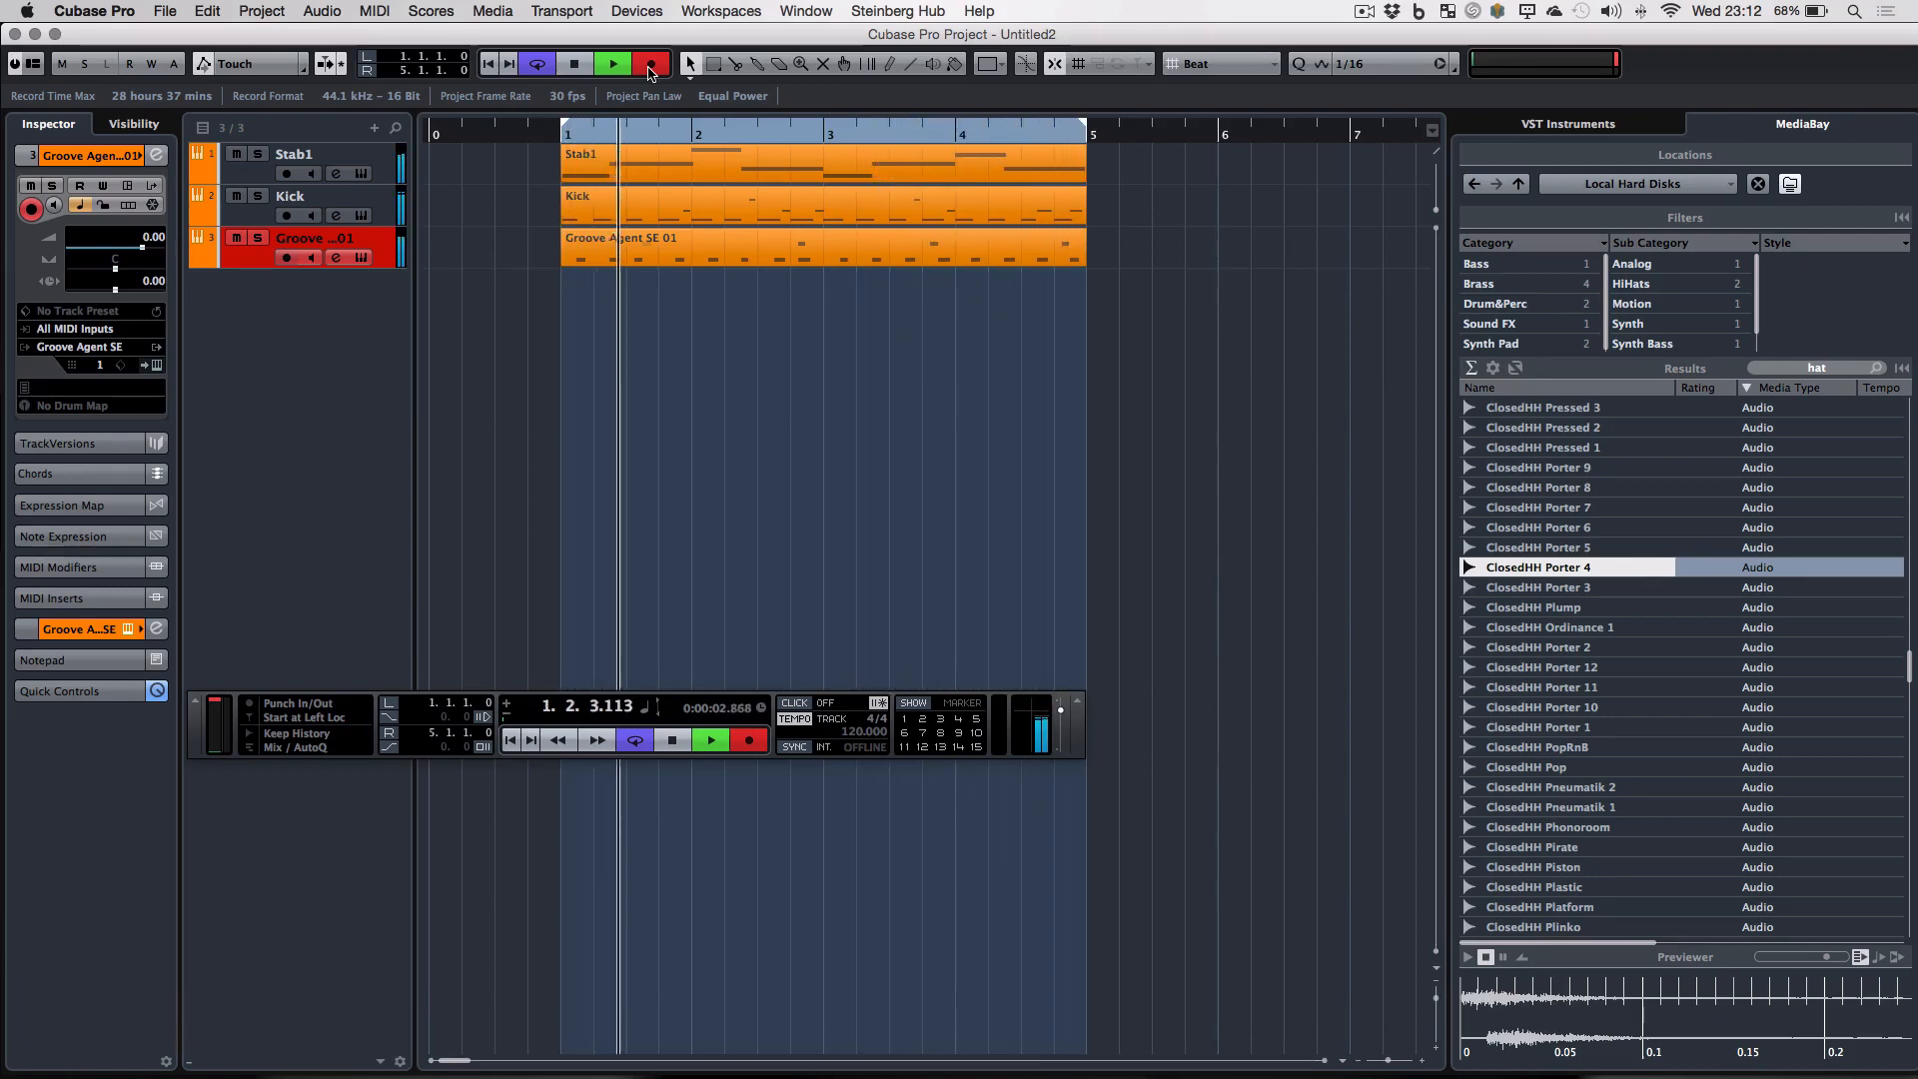
click(749, 741)
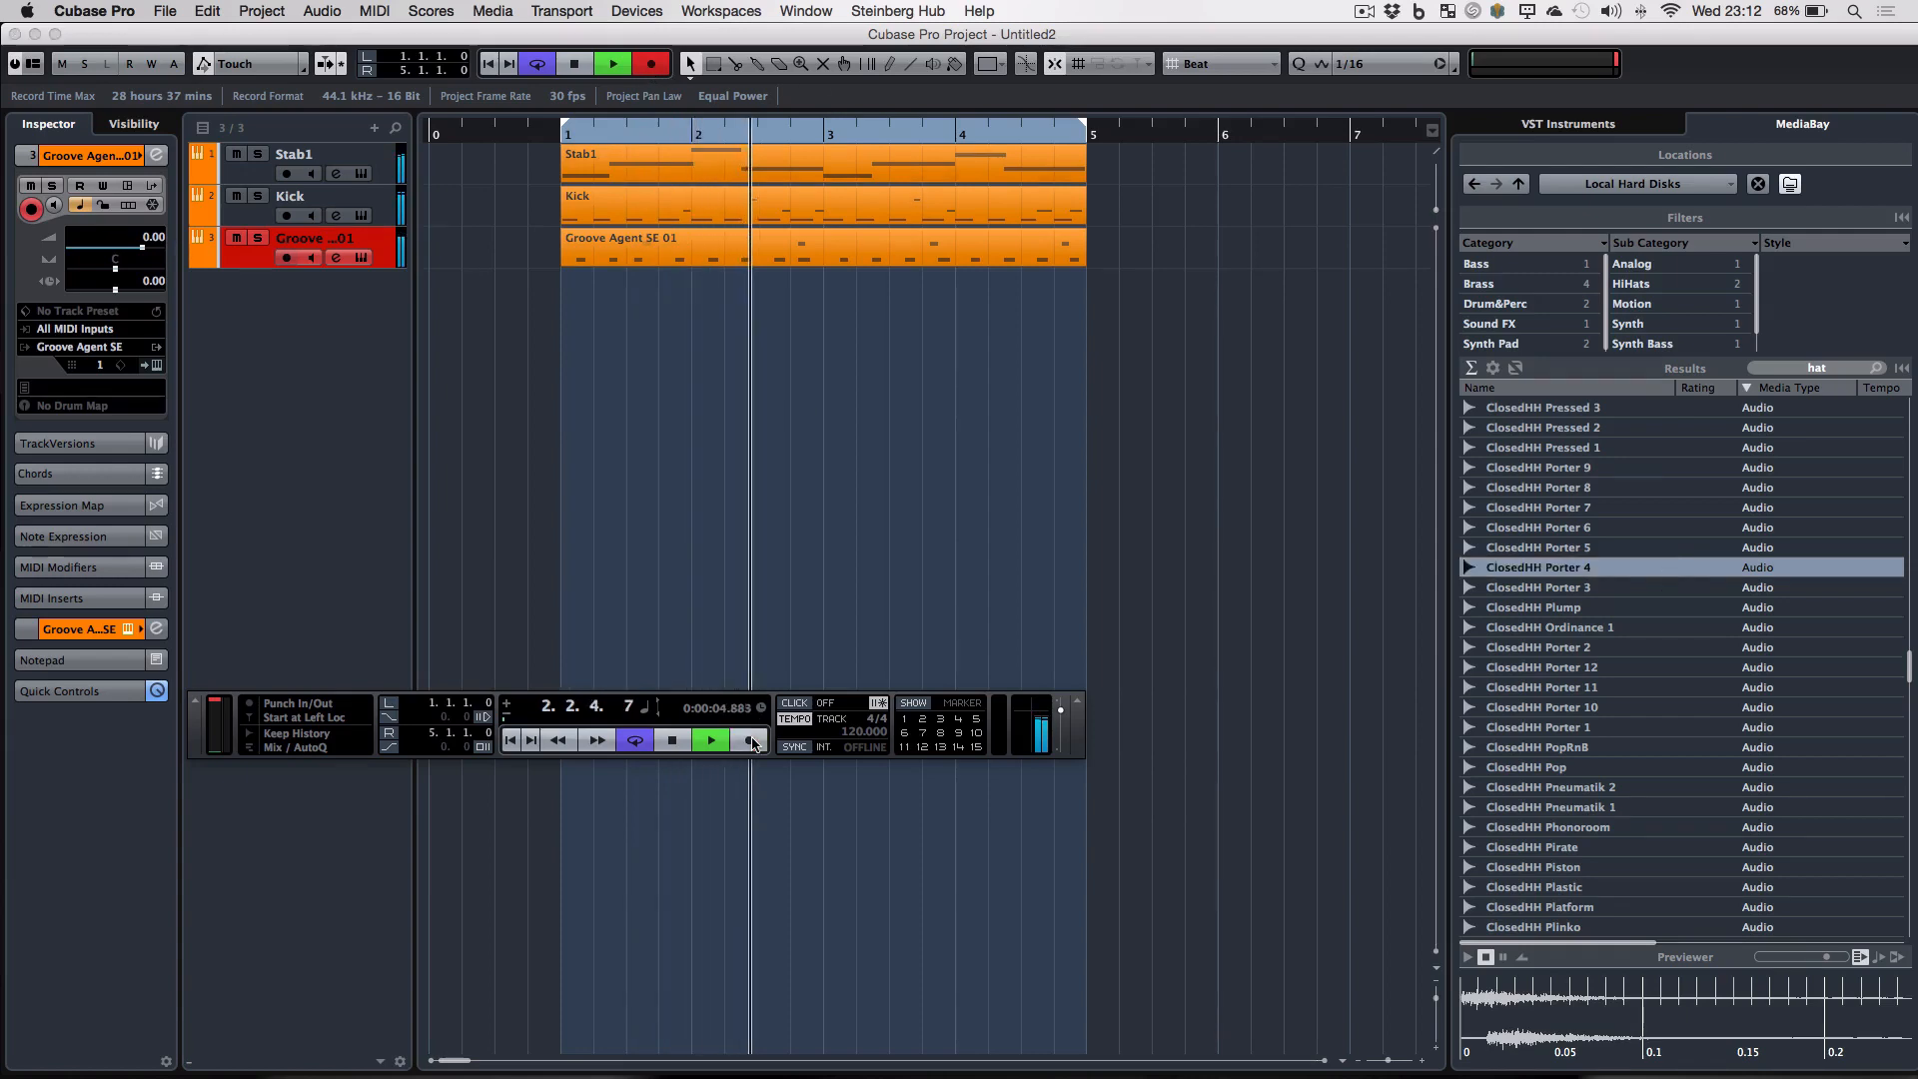
- Move the G1 note near the end of bar 2 to 2.4.1.0 in the Key Editor and close the editor
double_click(835, 244)
drag(771, 415, 841, 528)
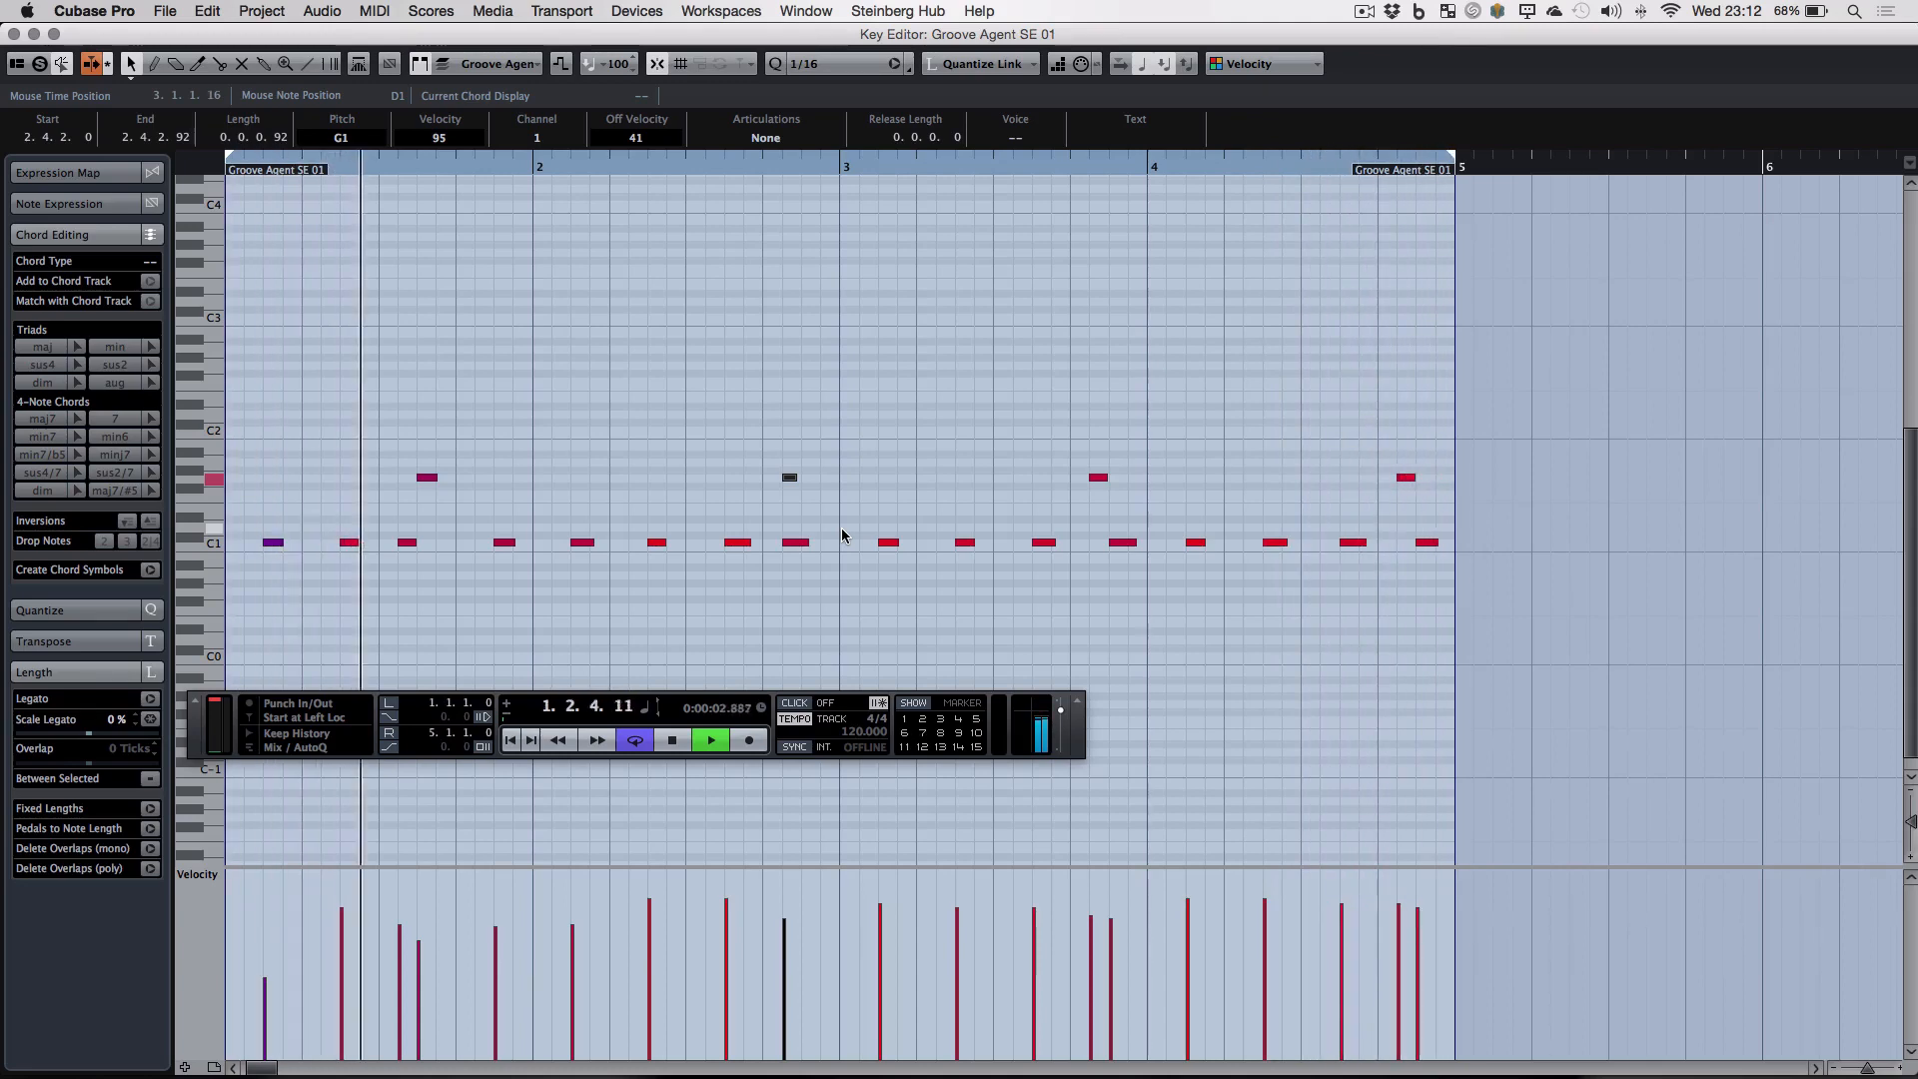
key(super+Left)
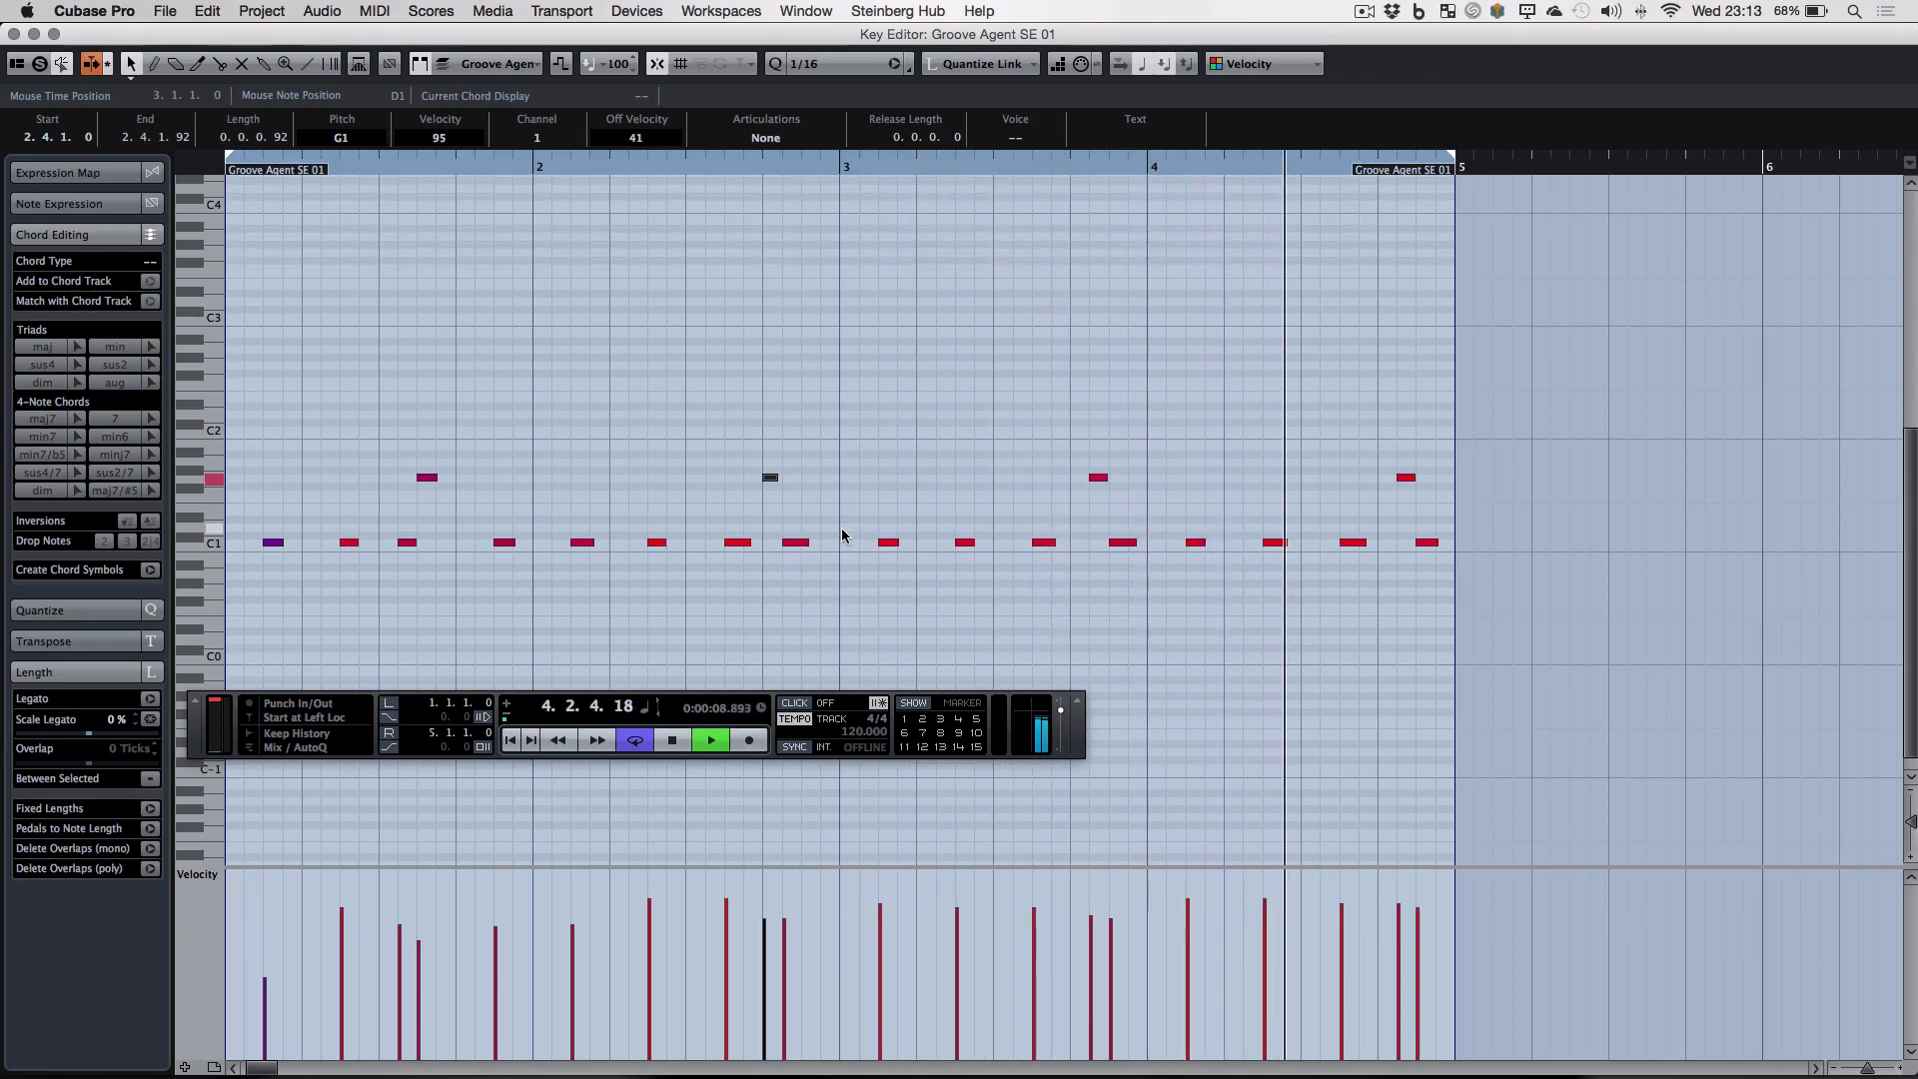
key(Return)
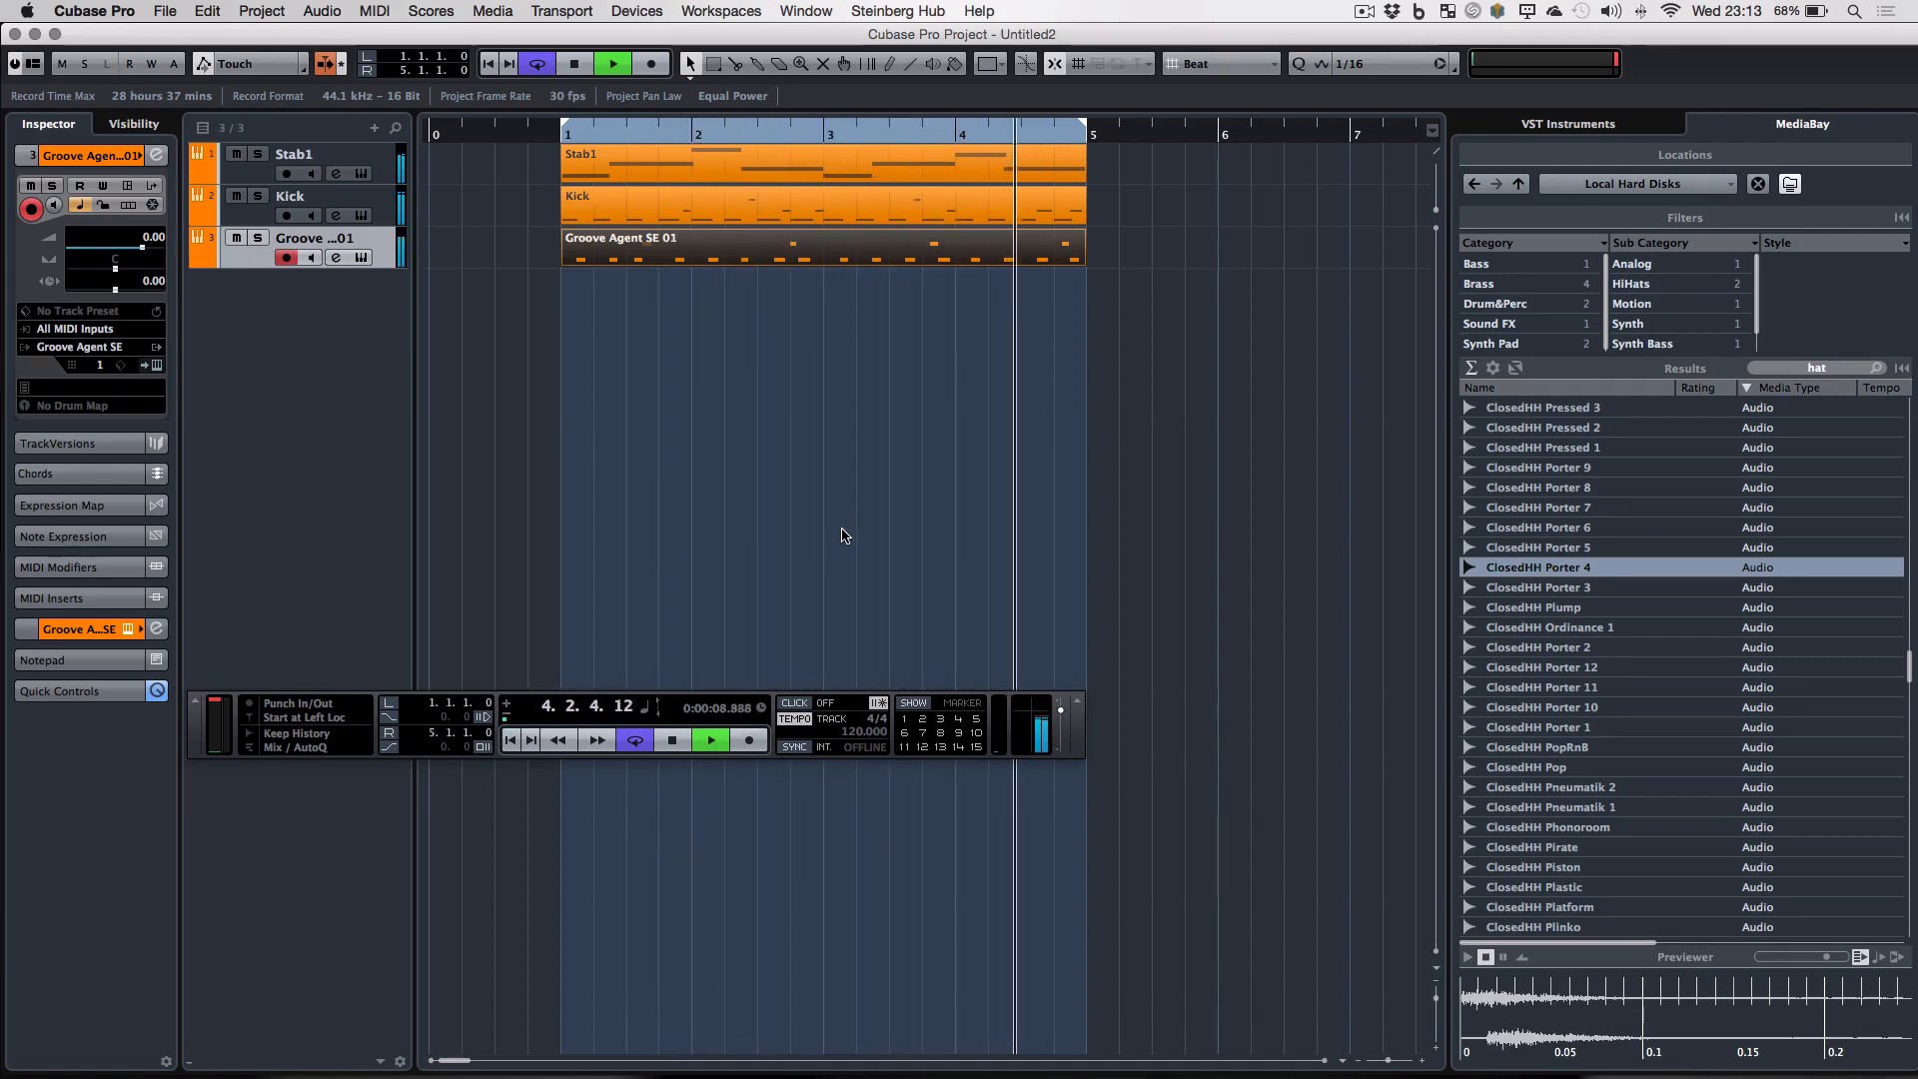
- Overdub a layer of higher notes onto the four-bar hi-hat part
click(648, 62)
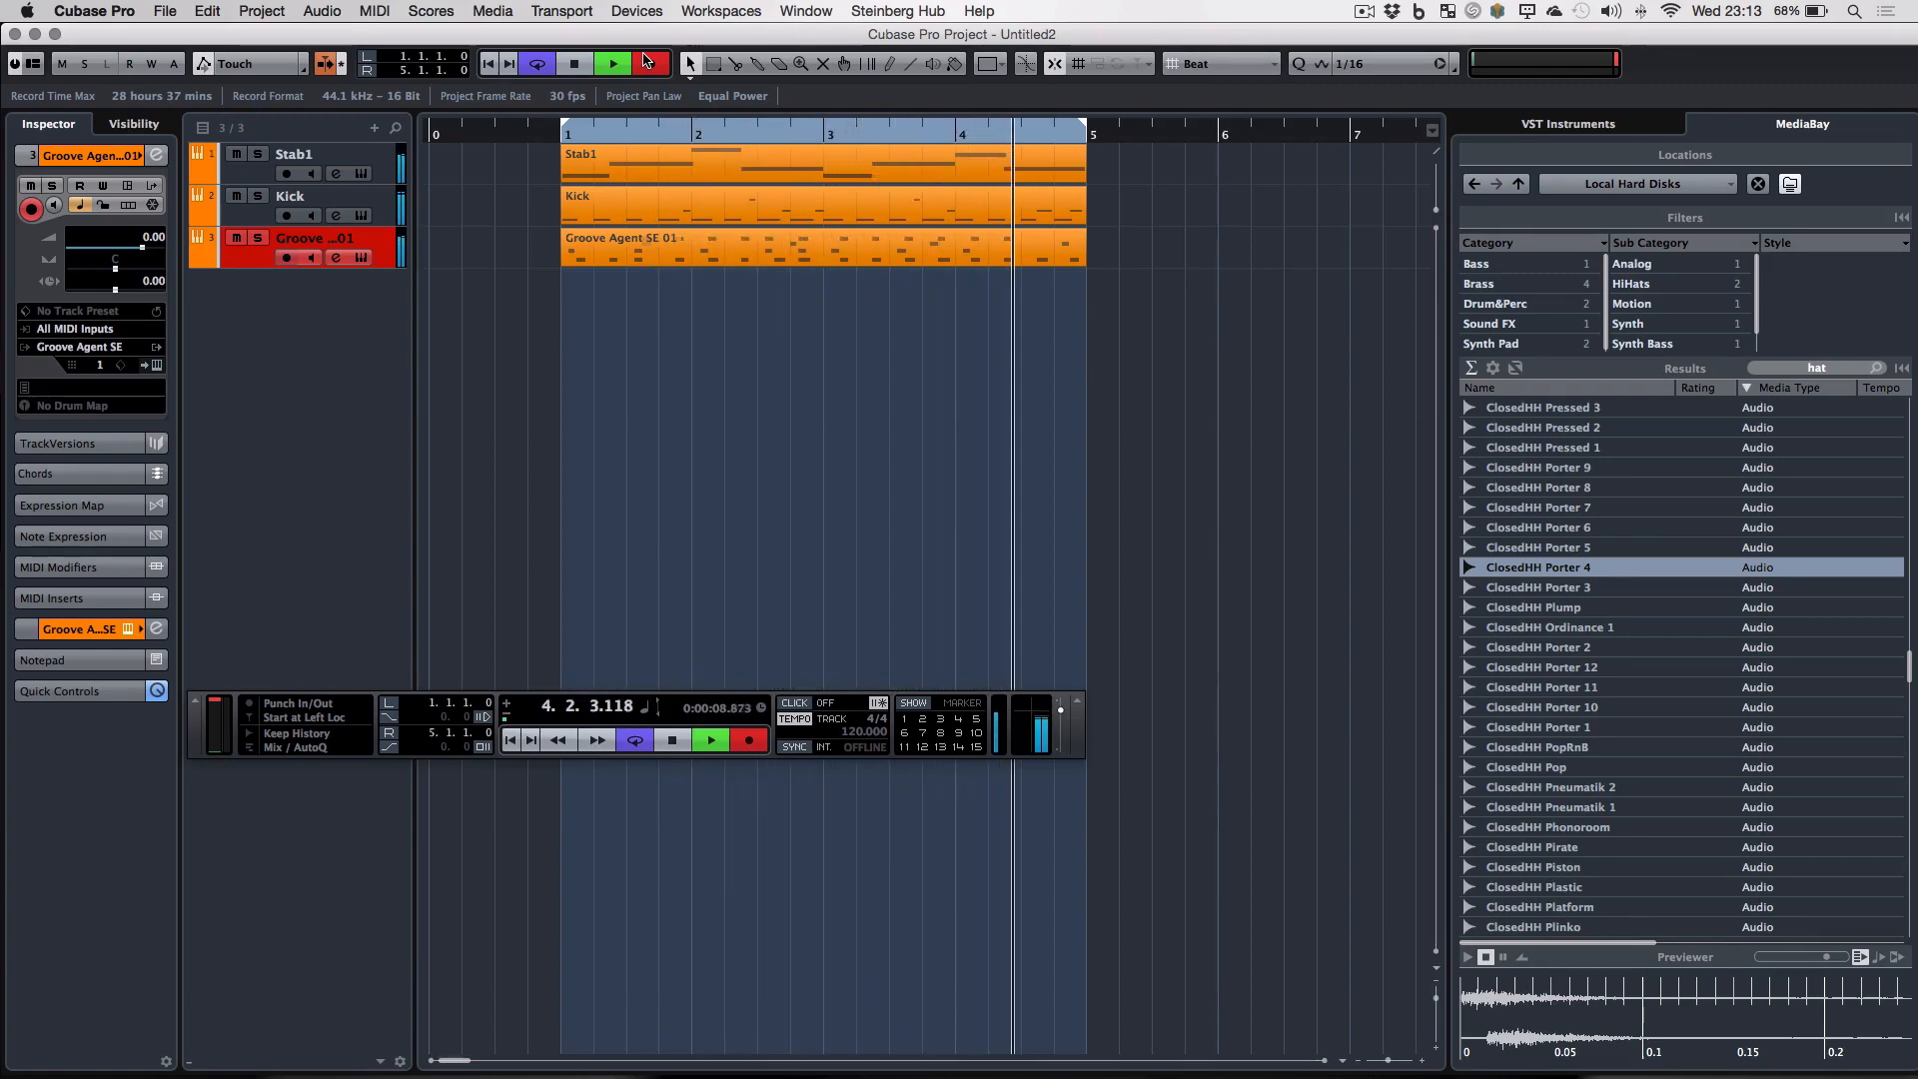
click(647, 62)
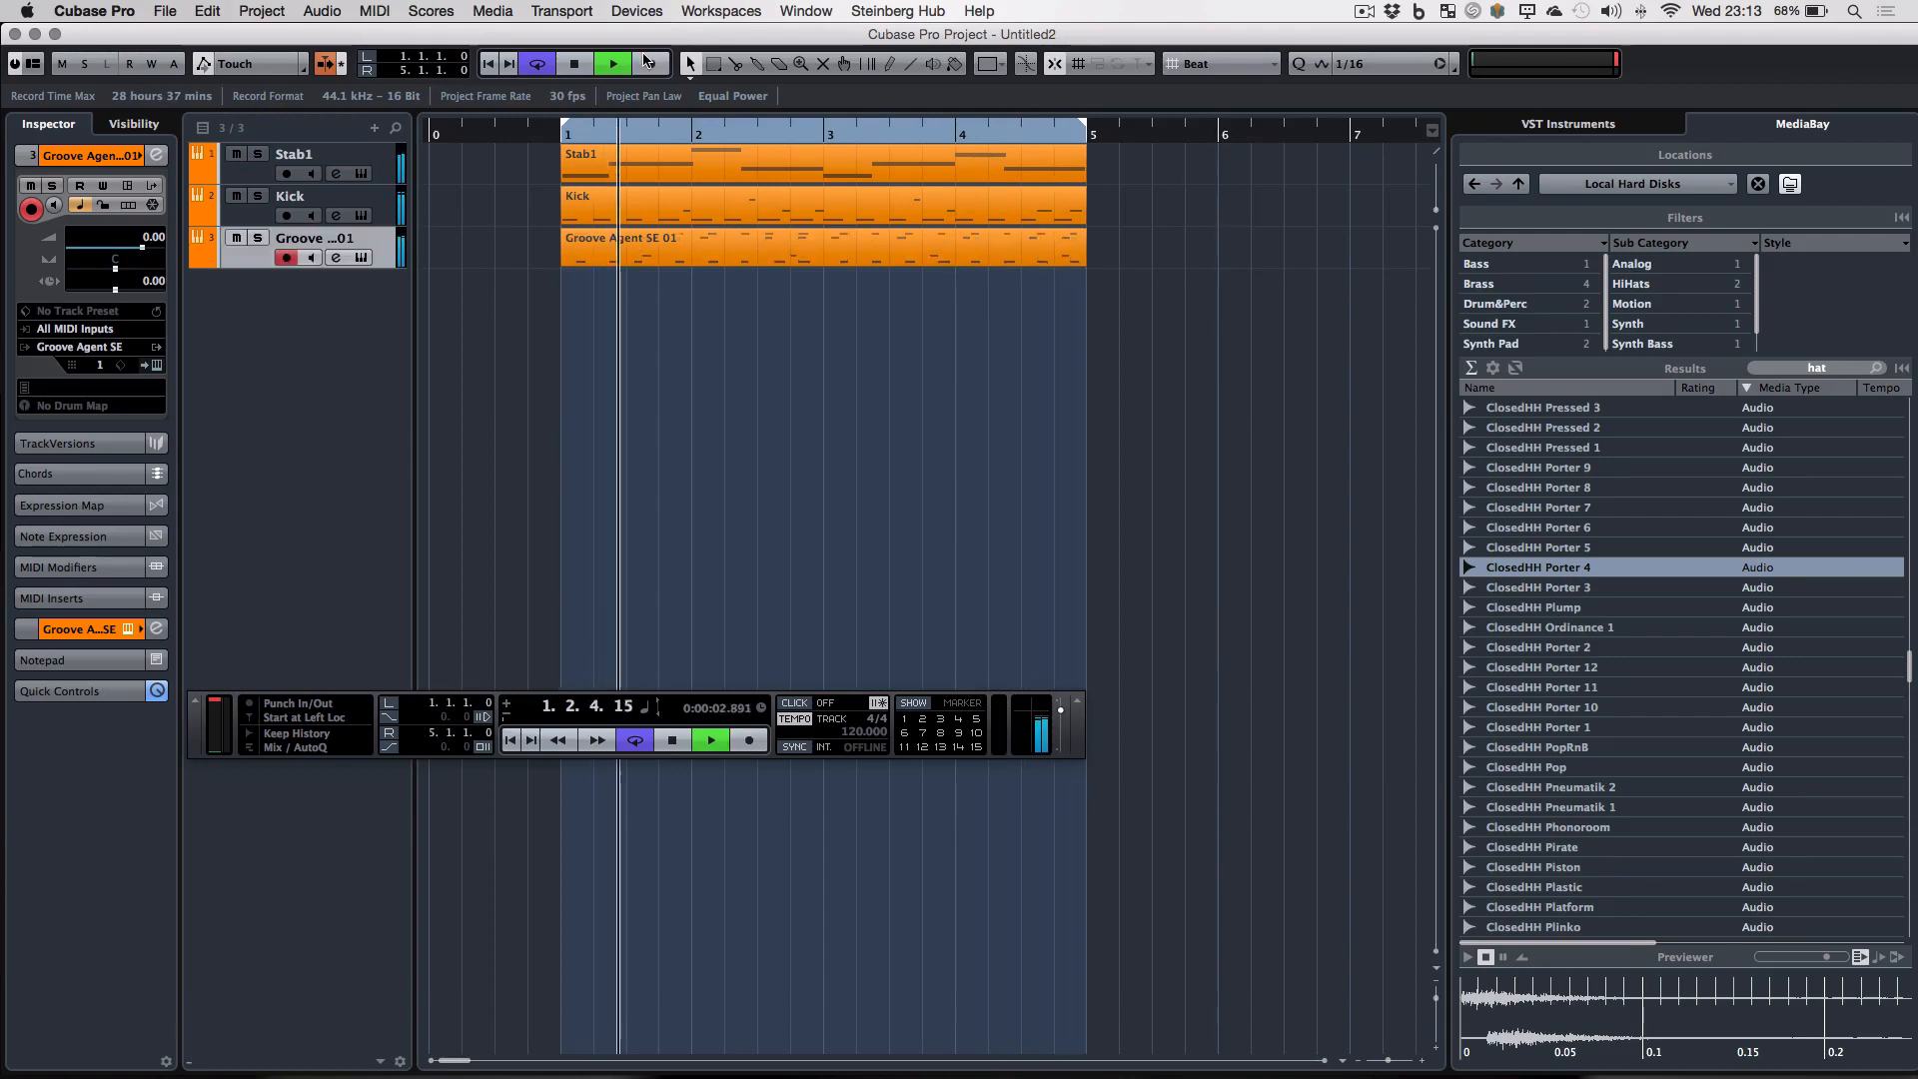
- Move the E3 note near the end of bar 2 to 2.4.1.0 in the Key Editor and rename the track Hats
double_click(643, 250)
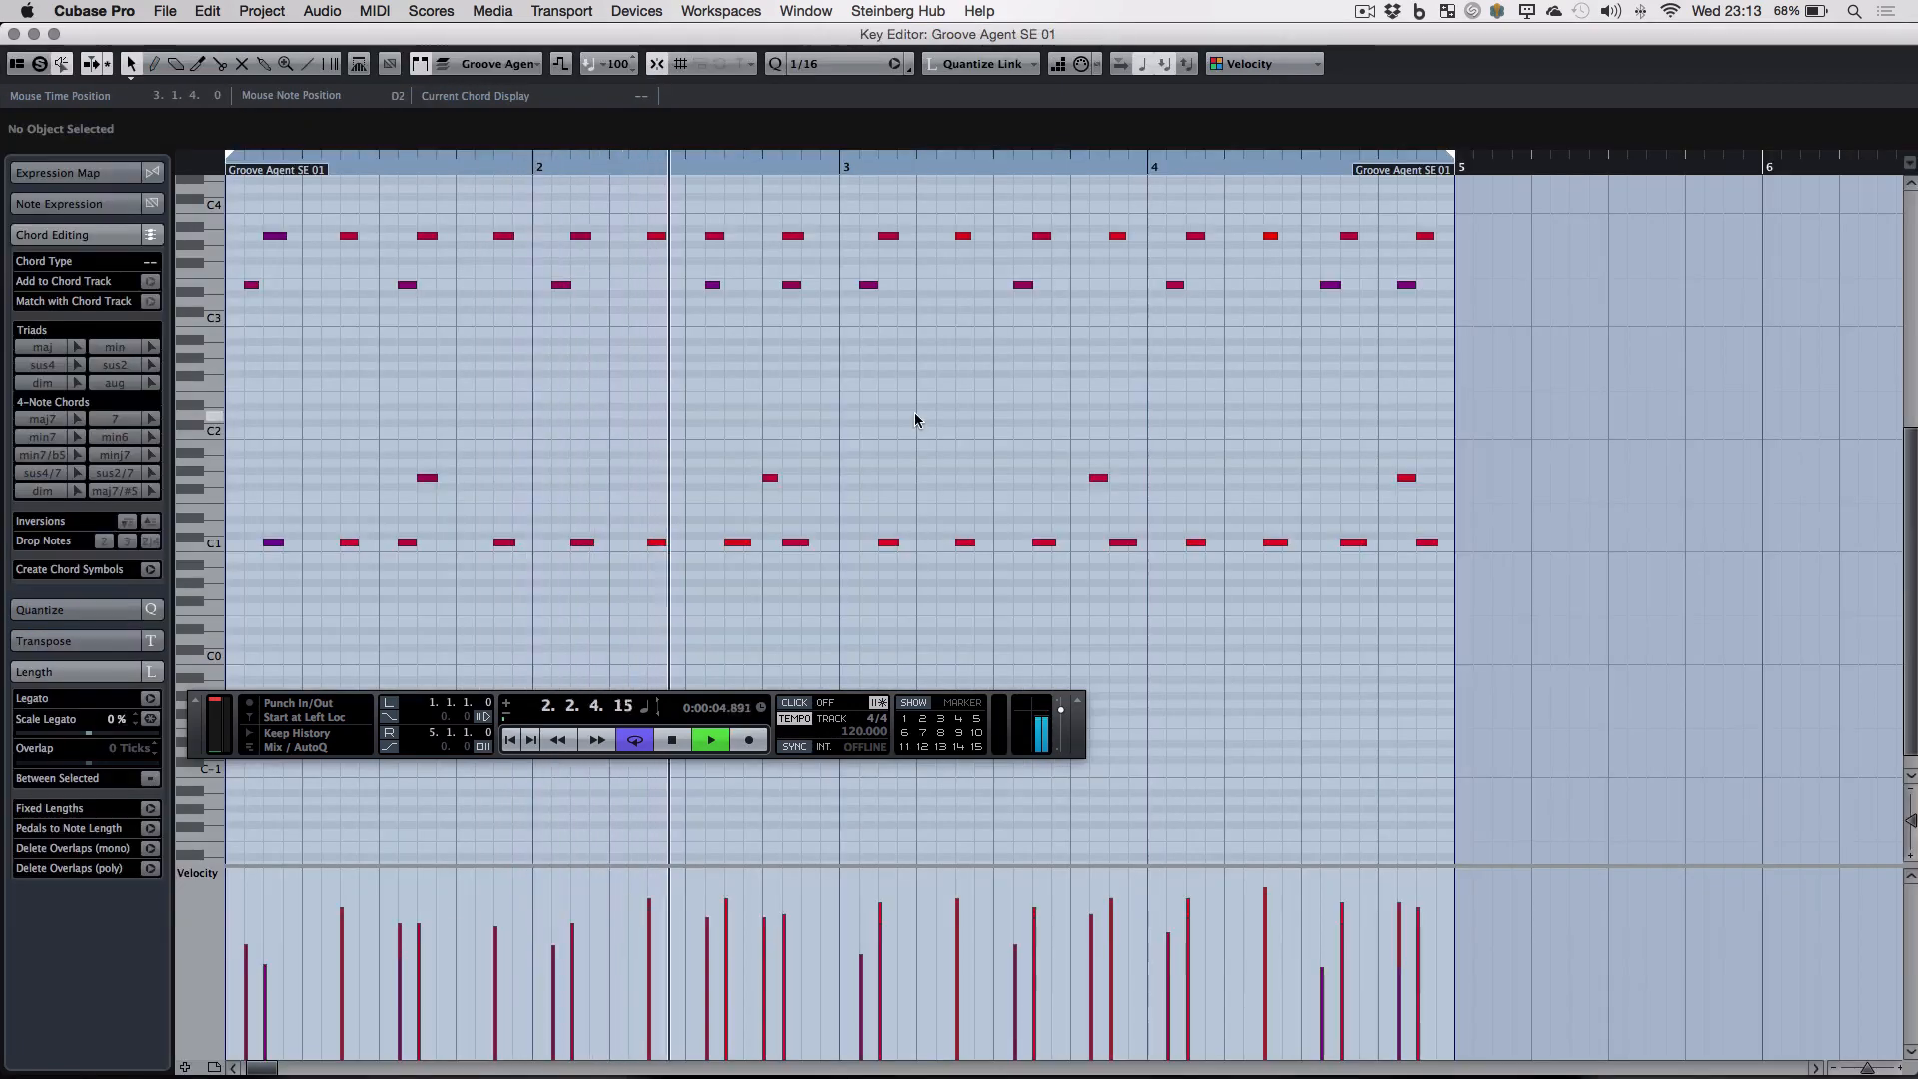
click(791, 286)
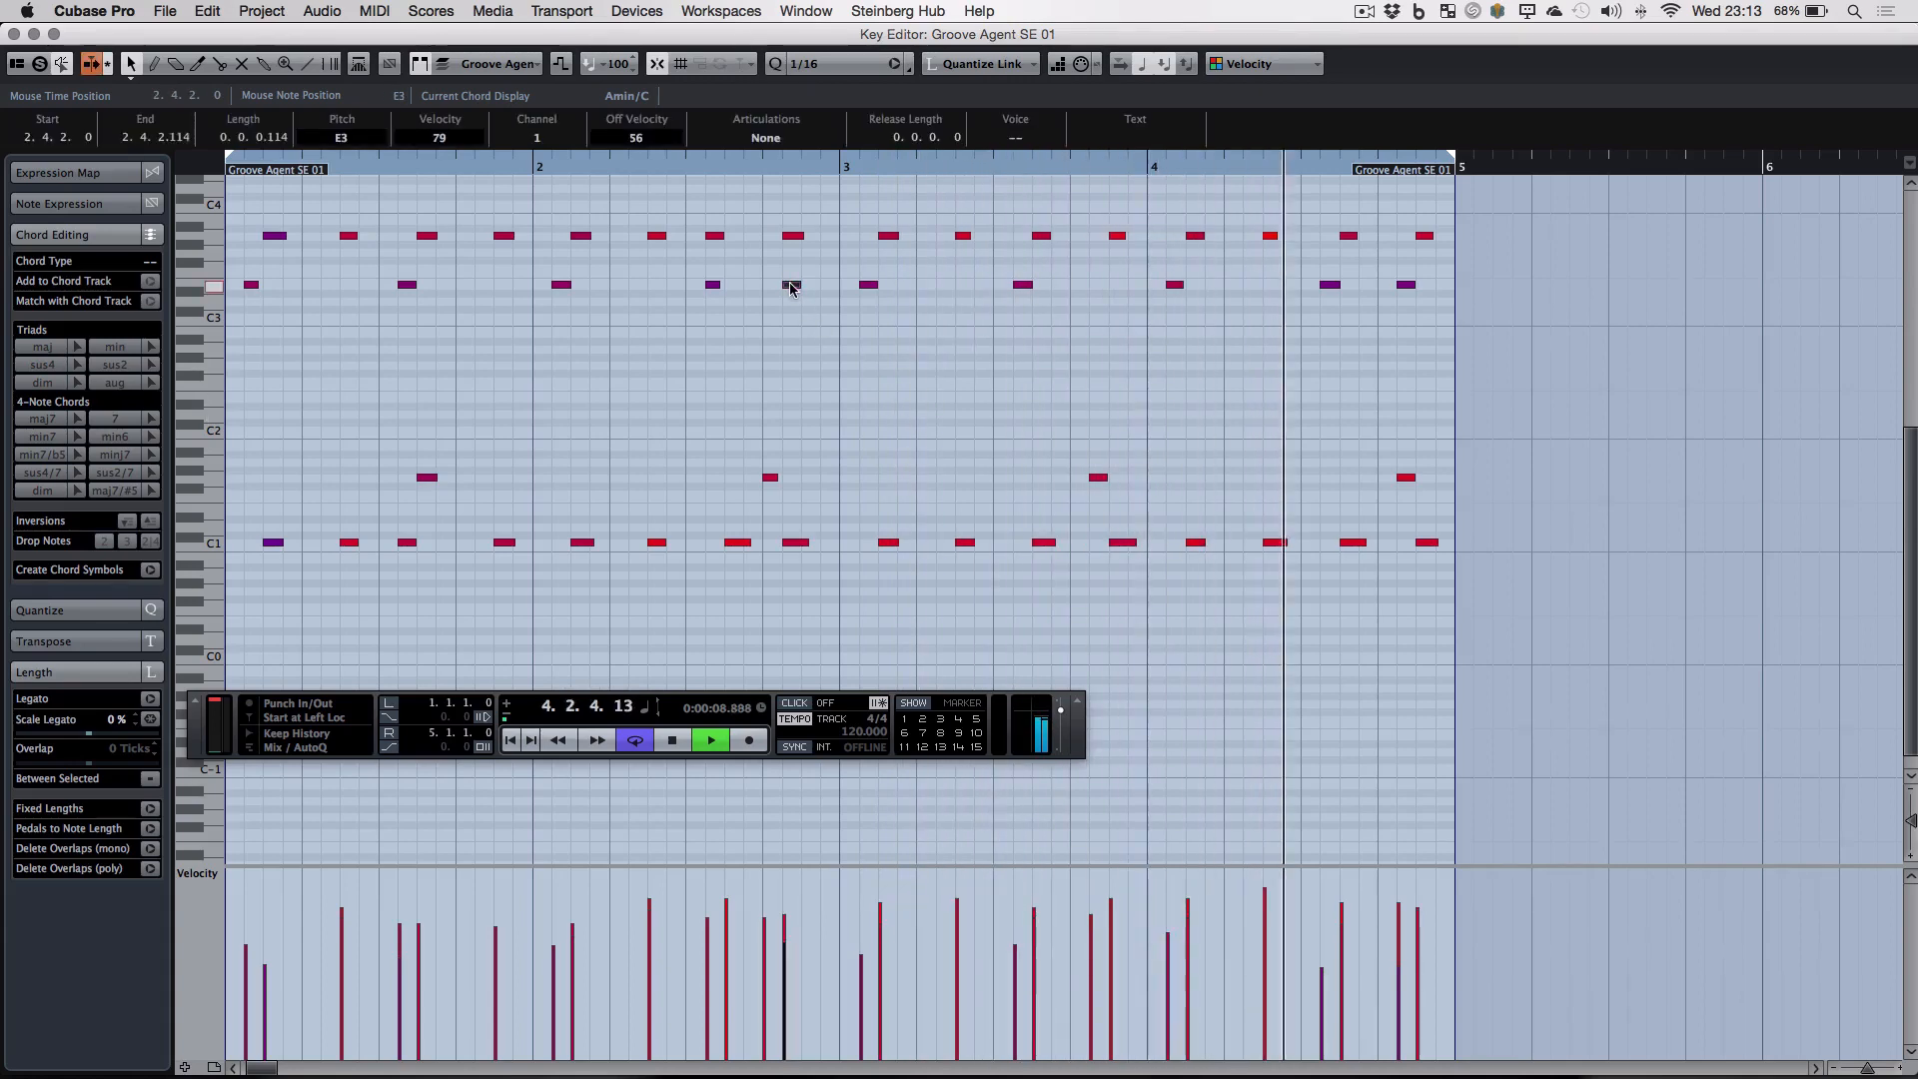
key(super+Left)
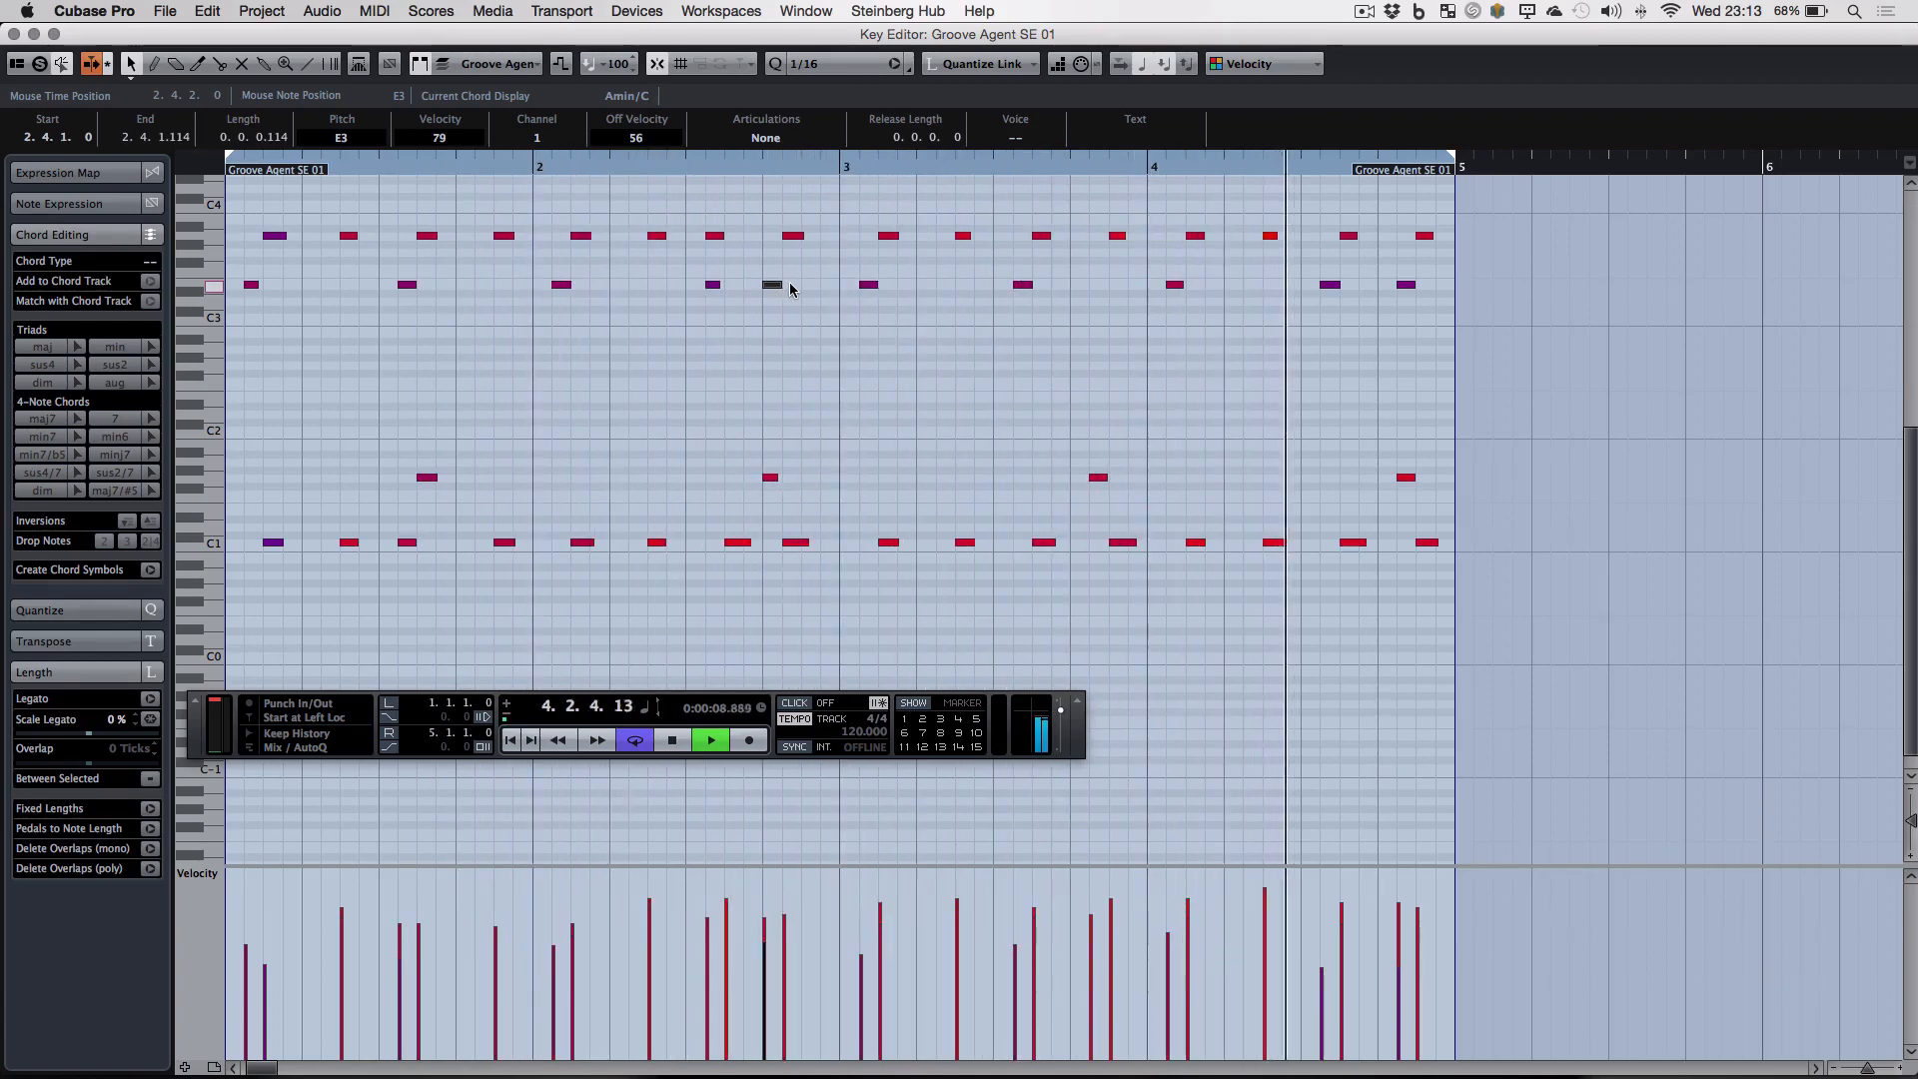
key(Return)
key(space)
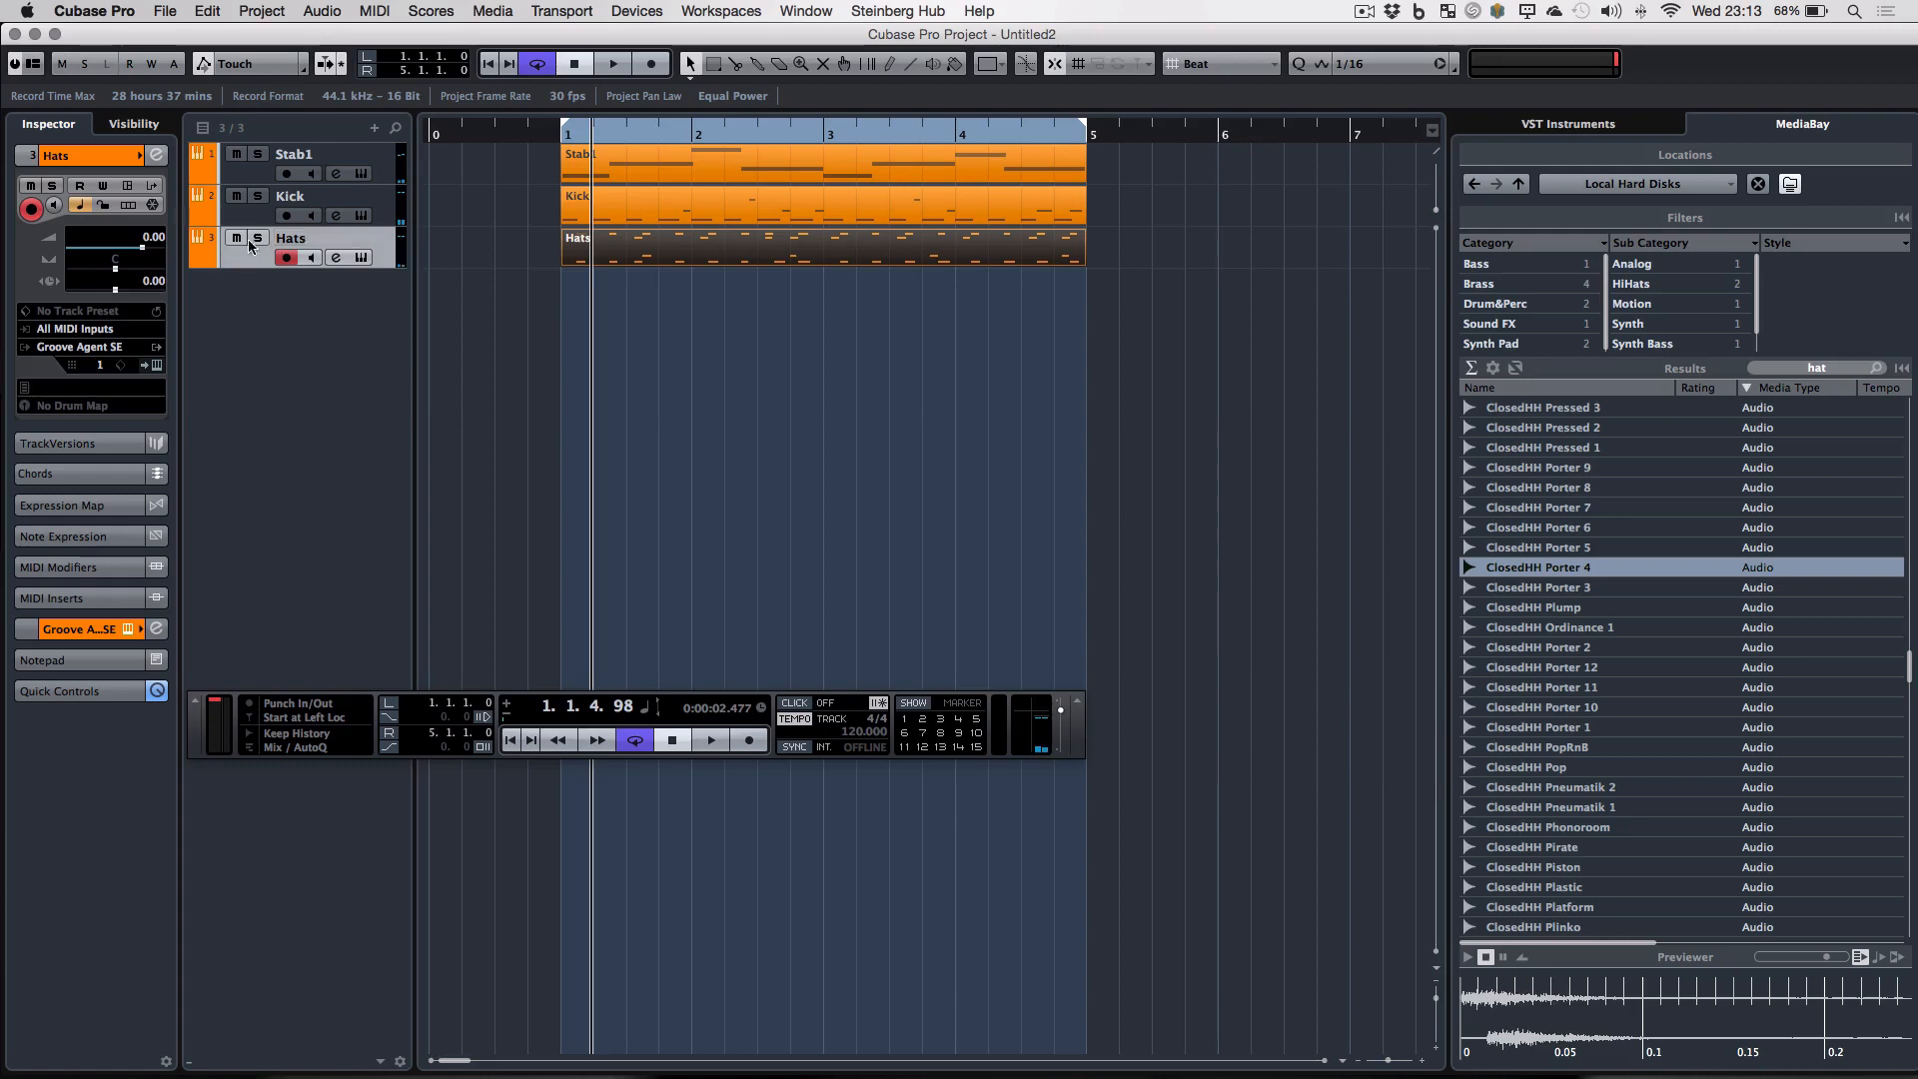
- Play the project with the Hats track soloed and overdub a layer of low F0 notes onto its part
key(space)
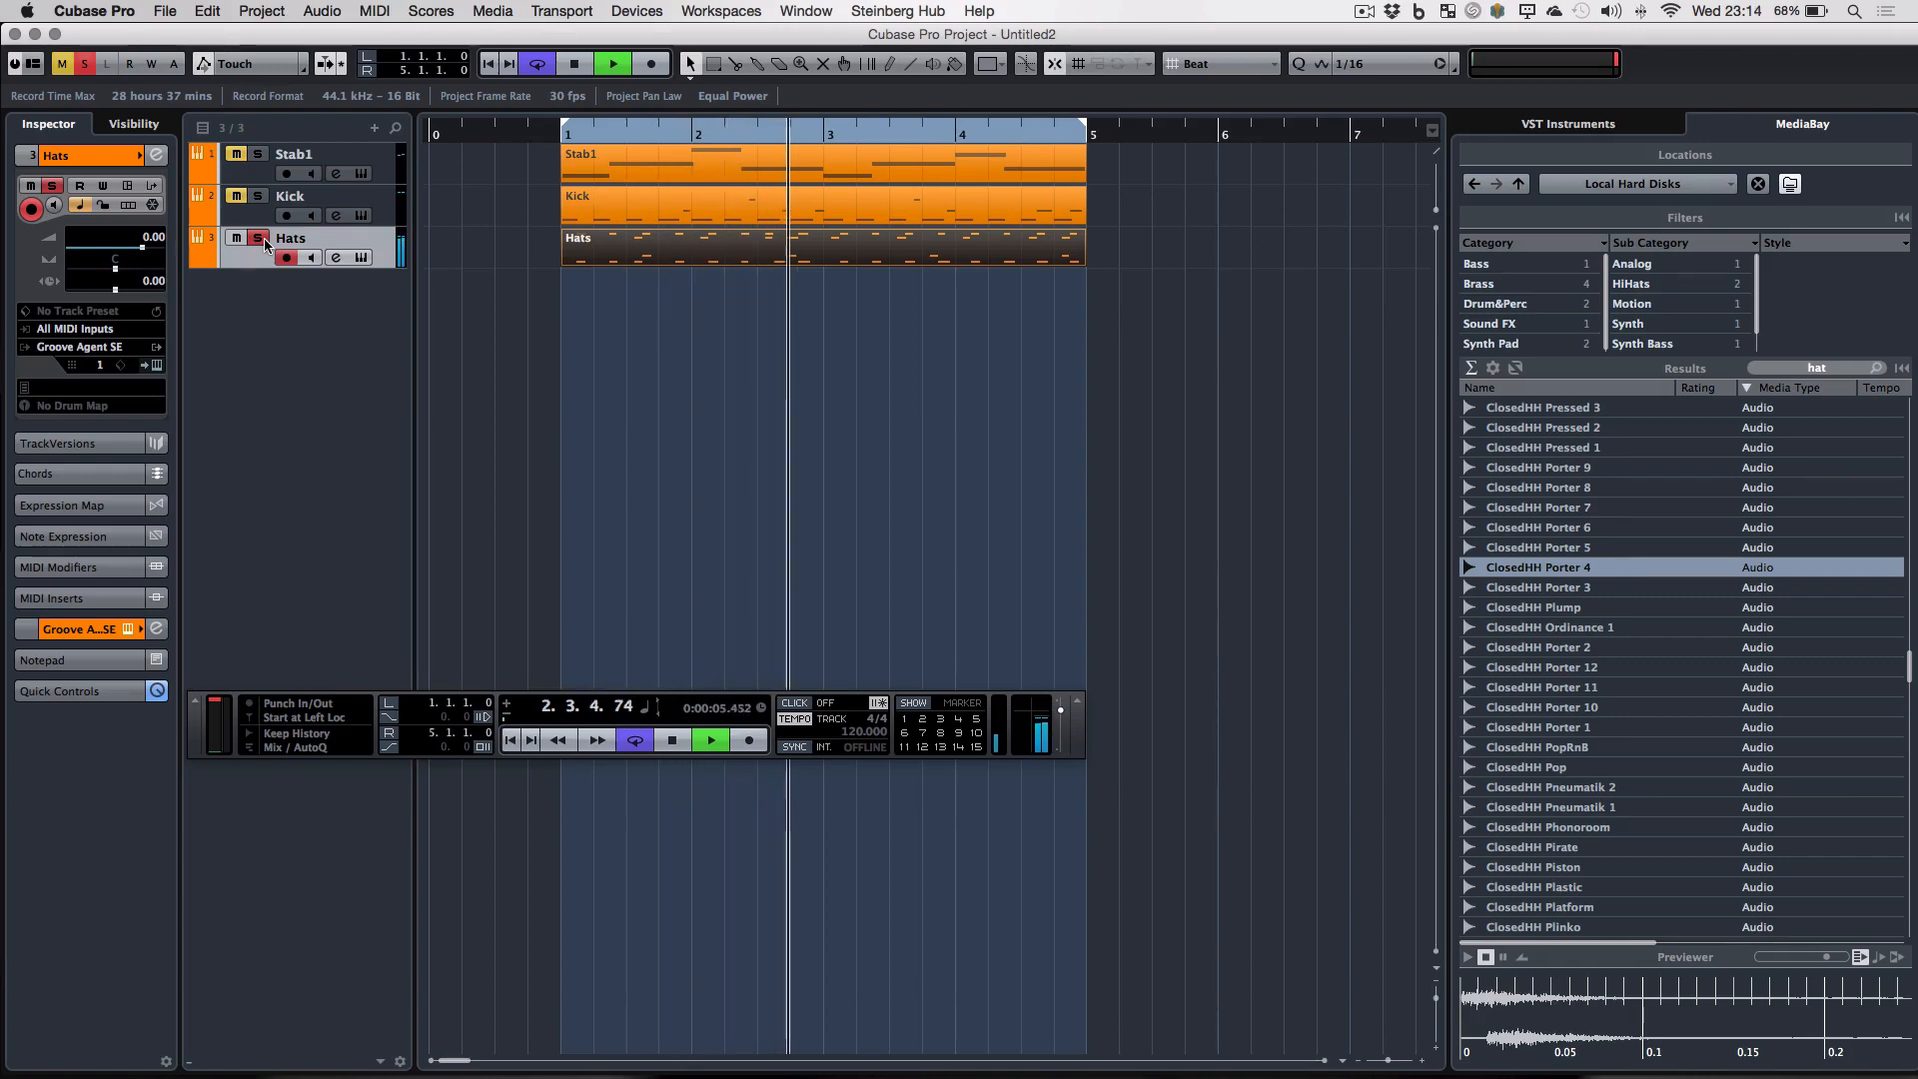
click(653, 65)
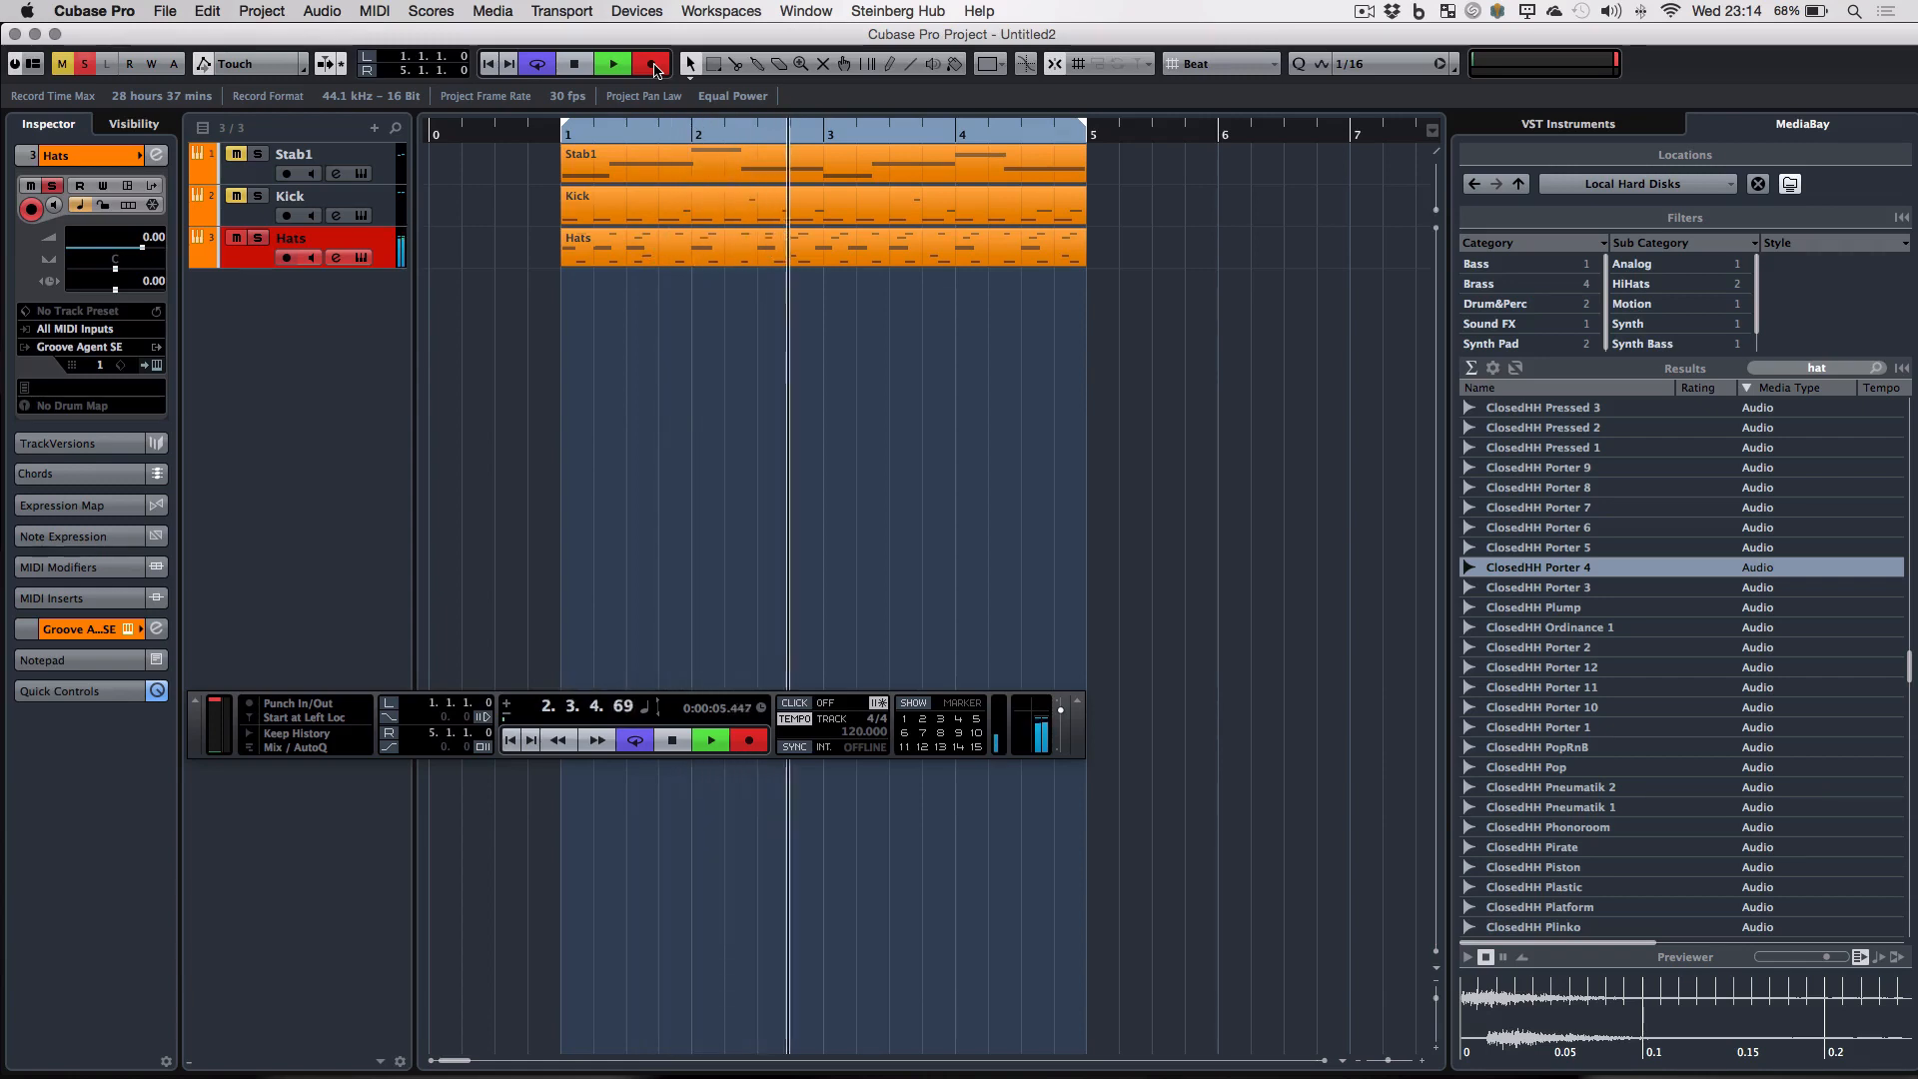
click(655, 67)
- Move the F0 note at the end of bar 2 to the start of bar 3 and the following F0 note to 3.2.1.0
double_click(784, 255)
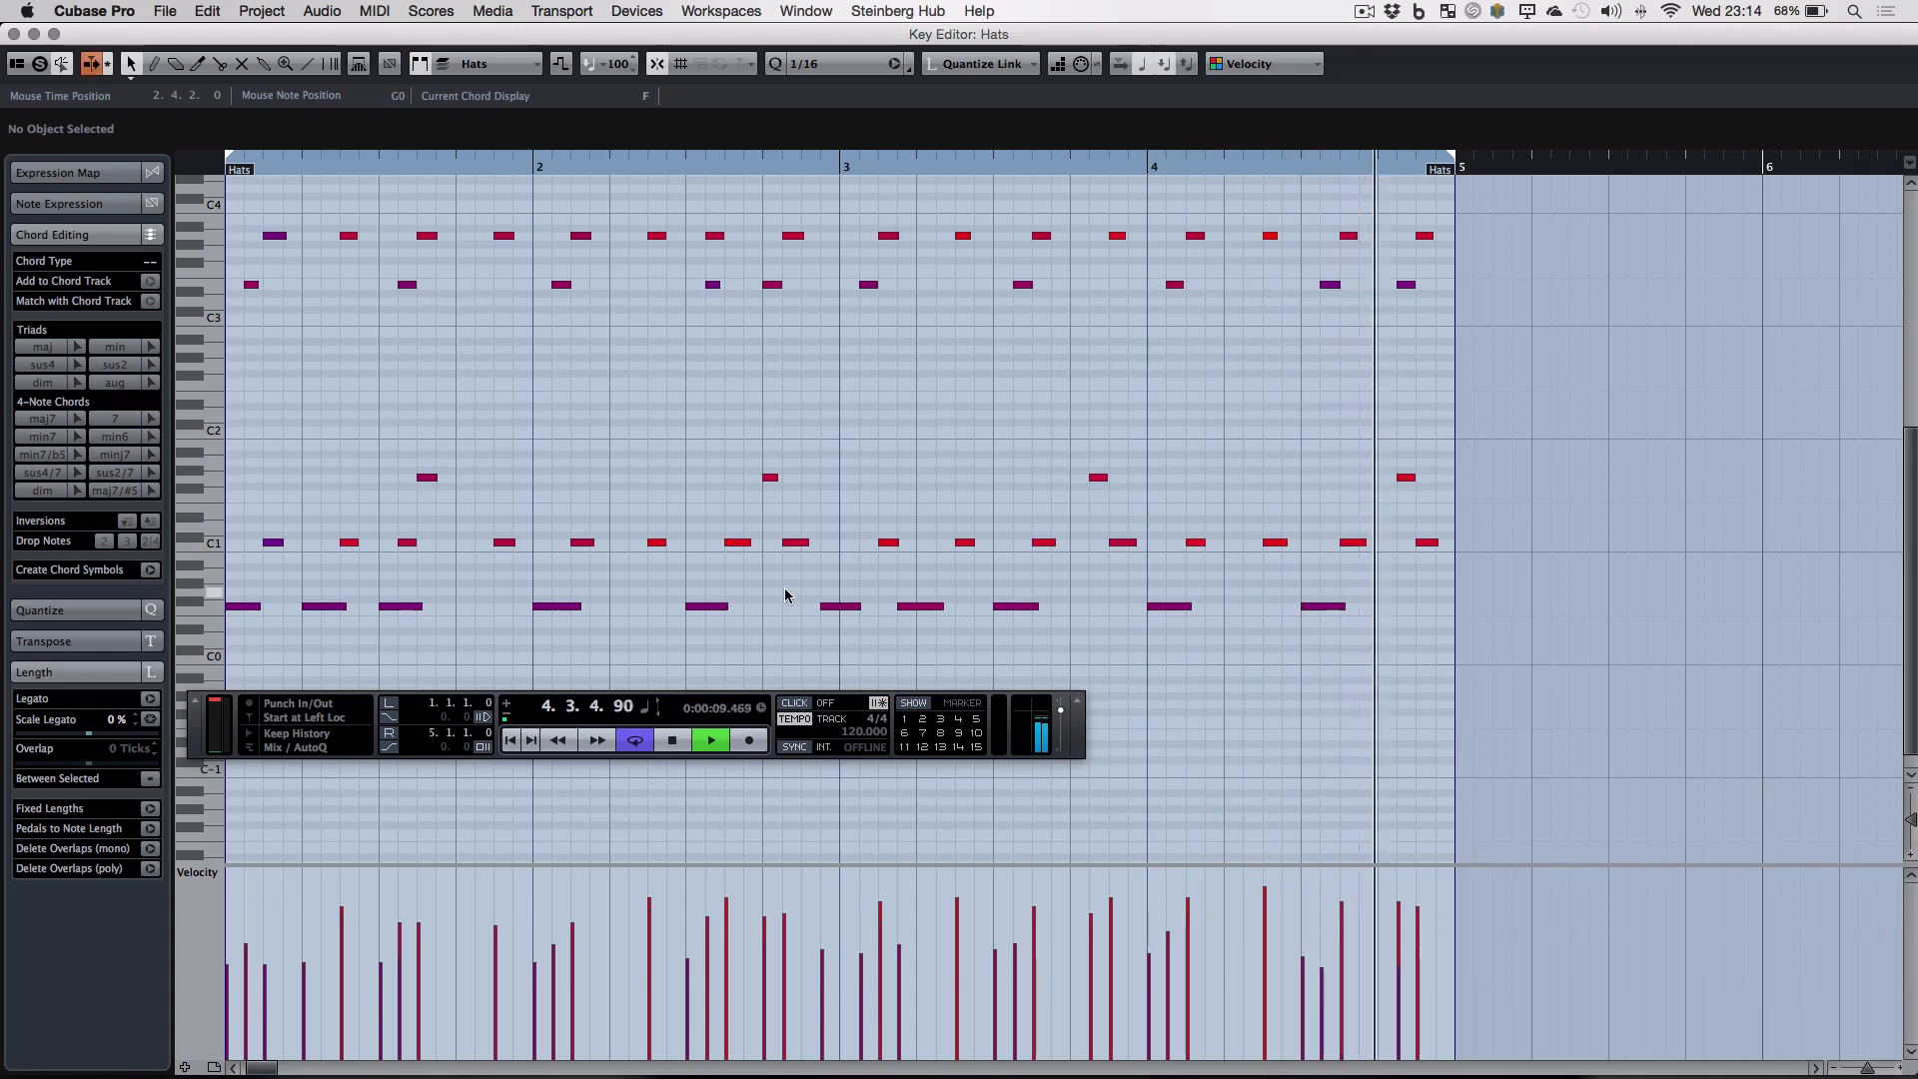
drag(839, 606, 860, 607)
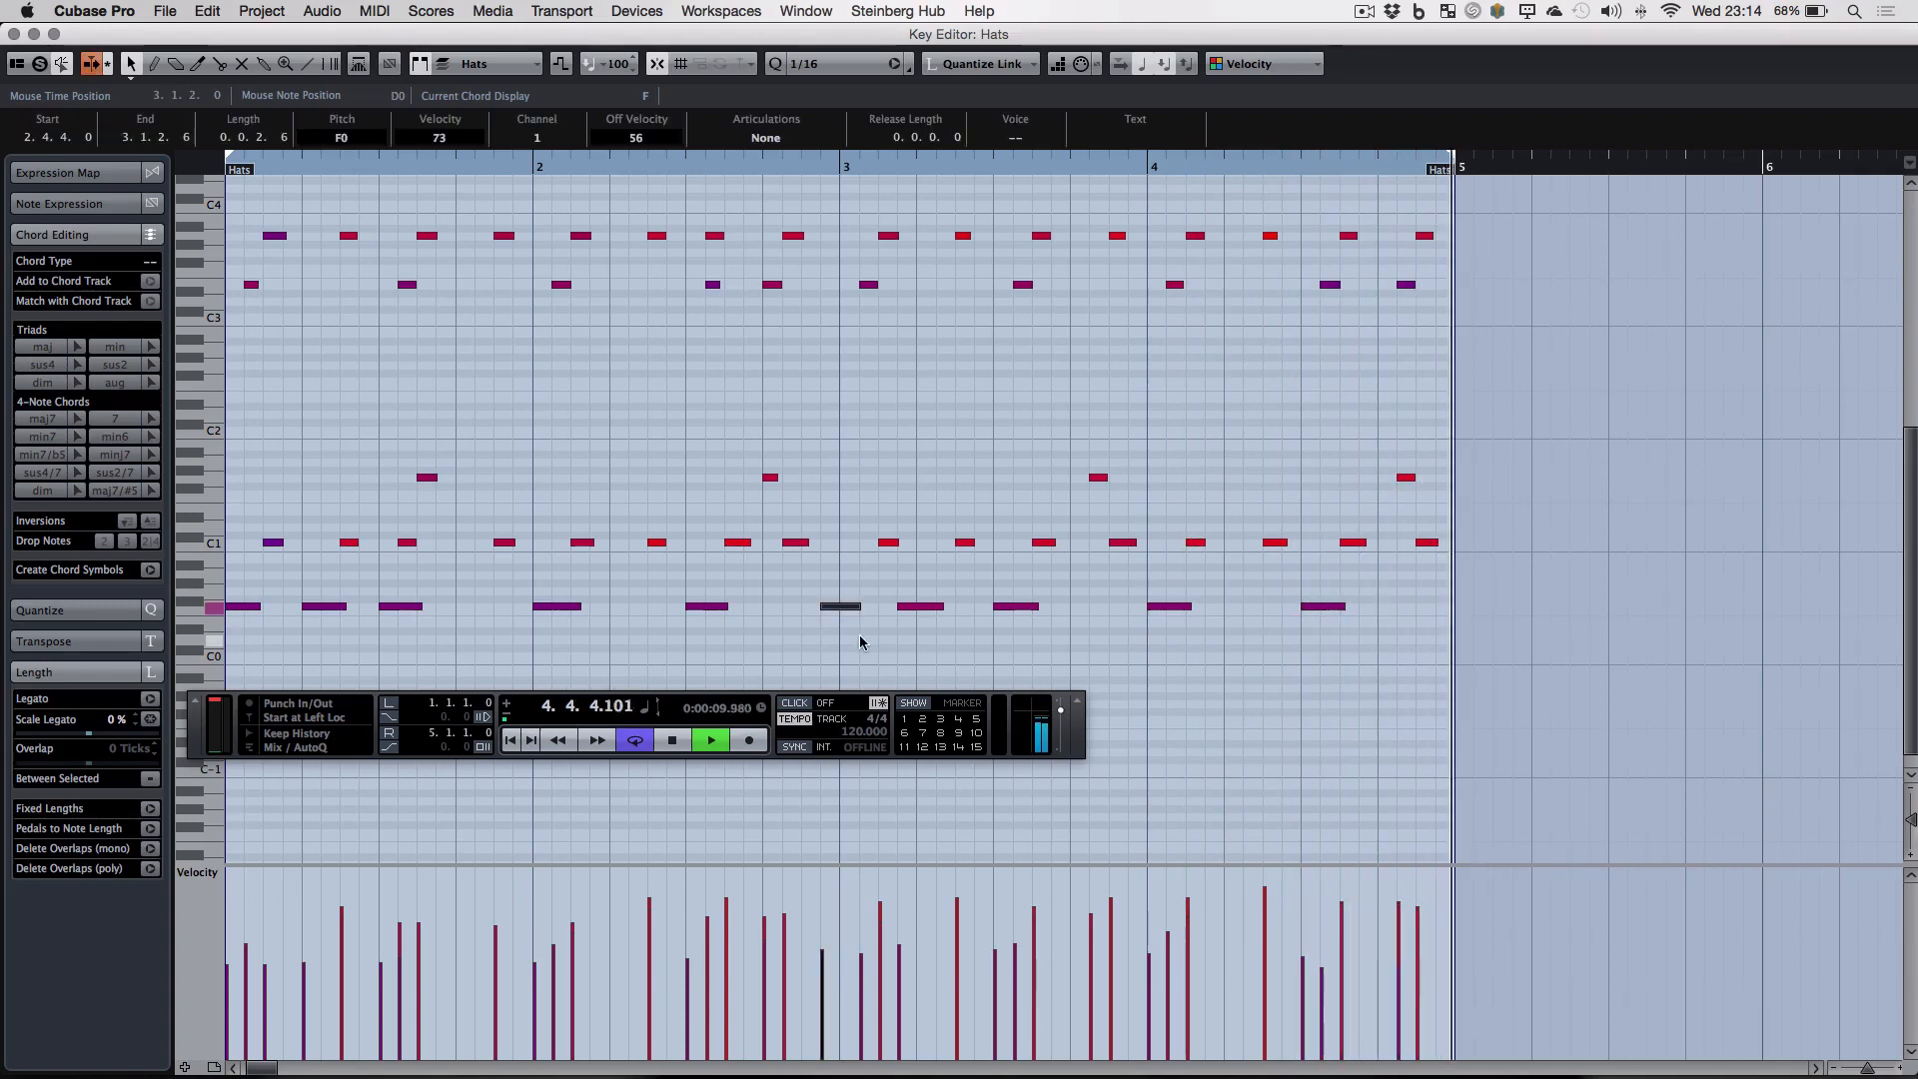
click(928, 607)
key(super+Right)
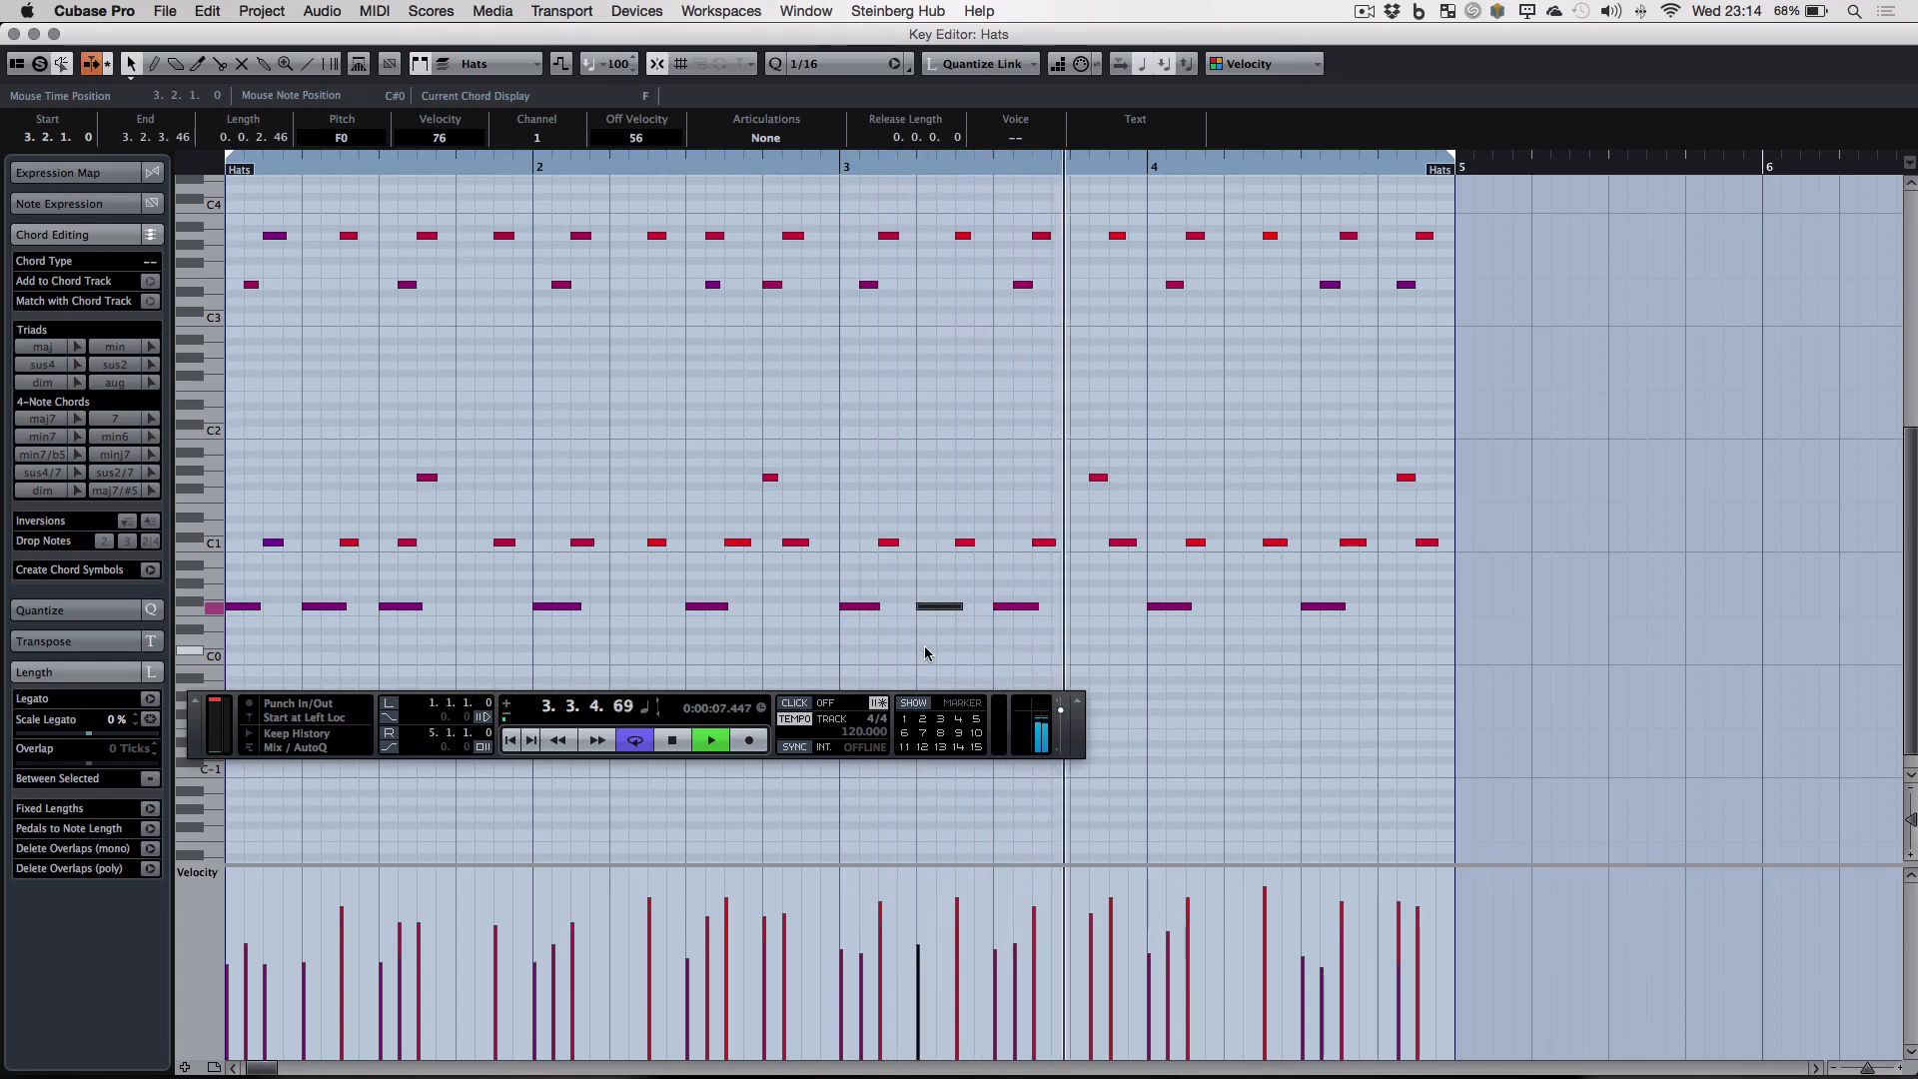
key(Return)
key(space)
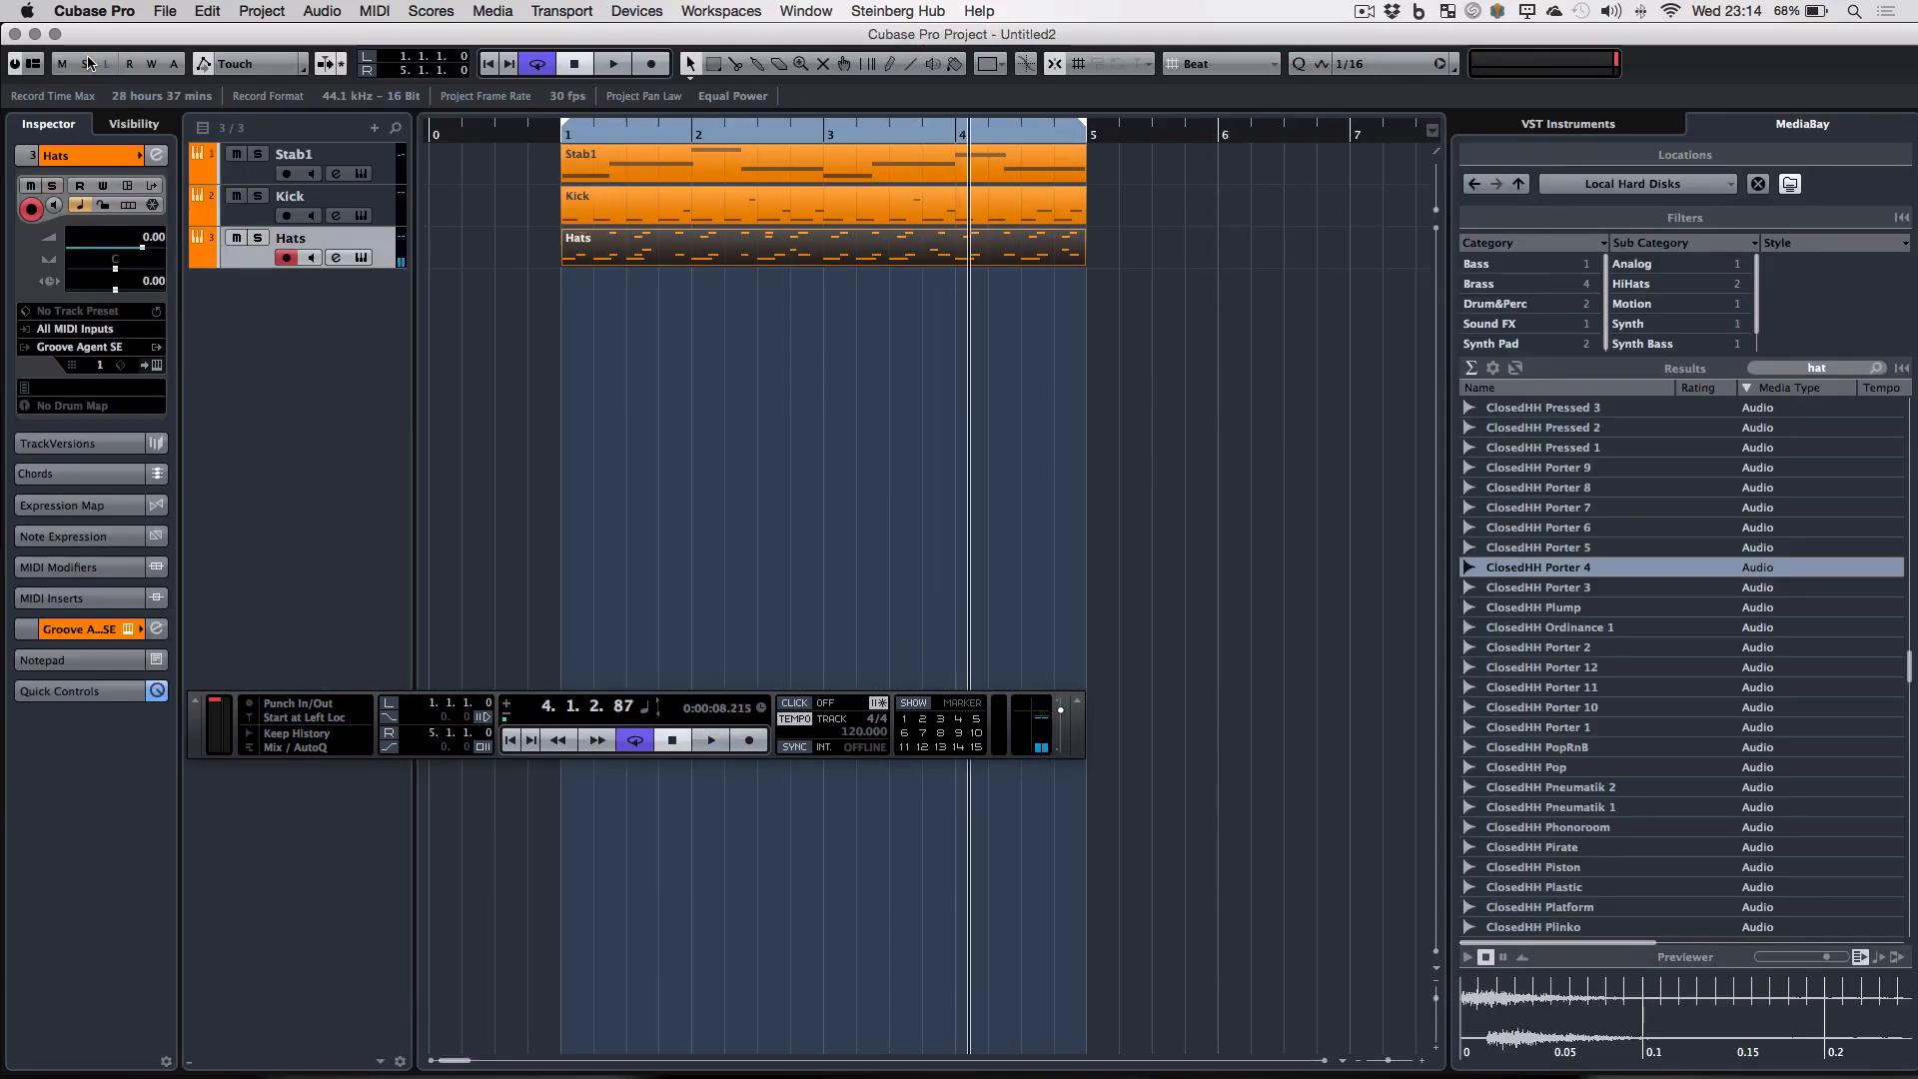
- Play the full mix and add one new instrument track with Groove Agent SE below the Hats track
key(space)
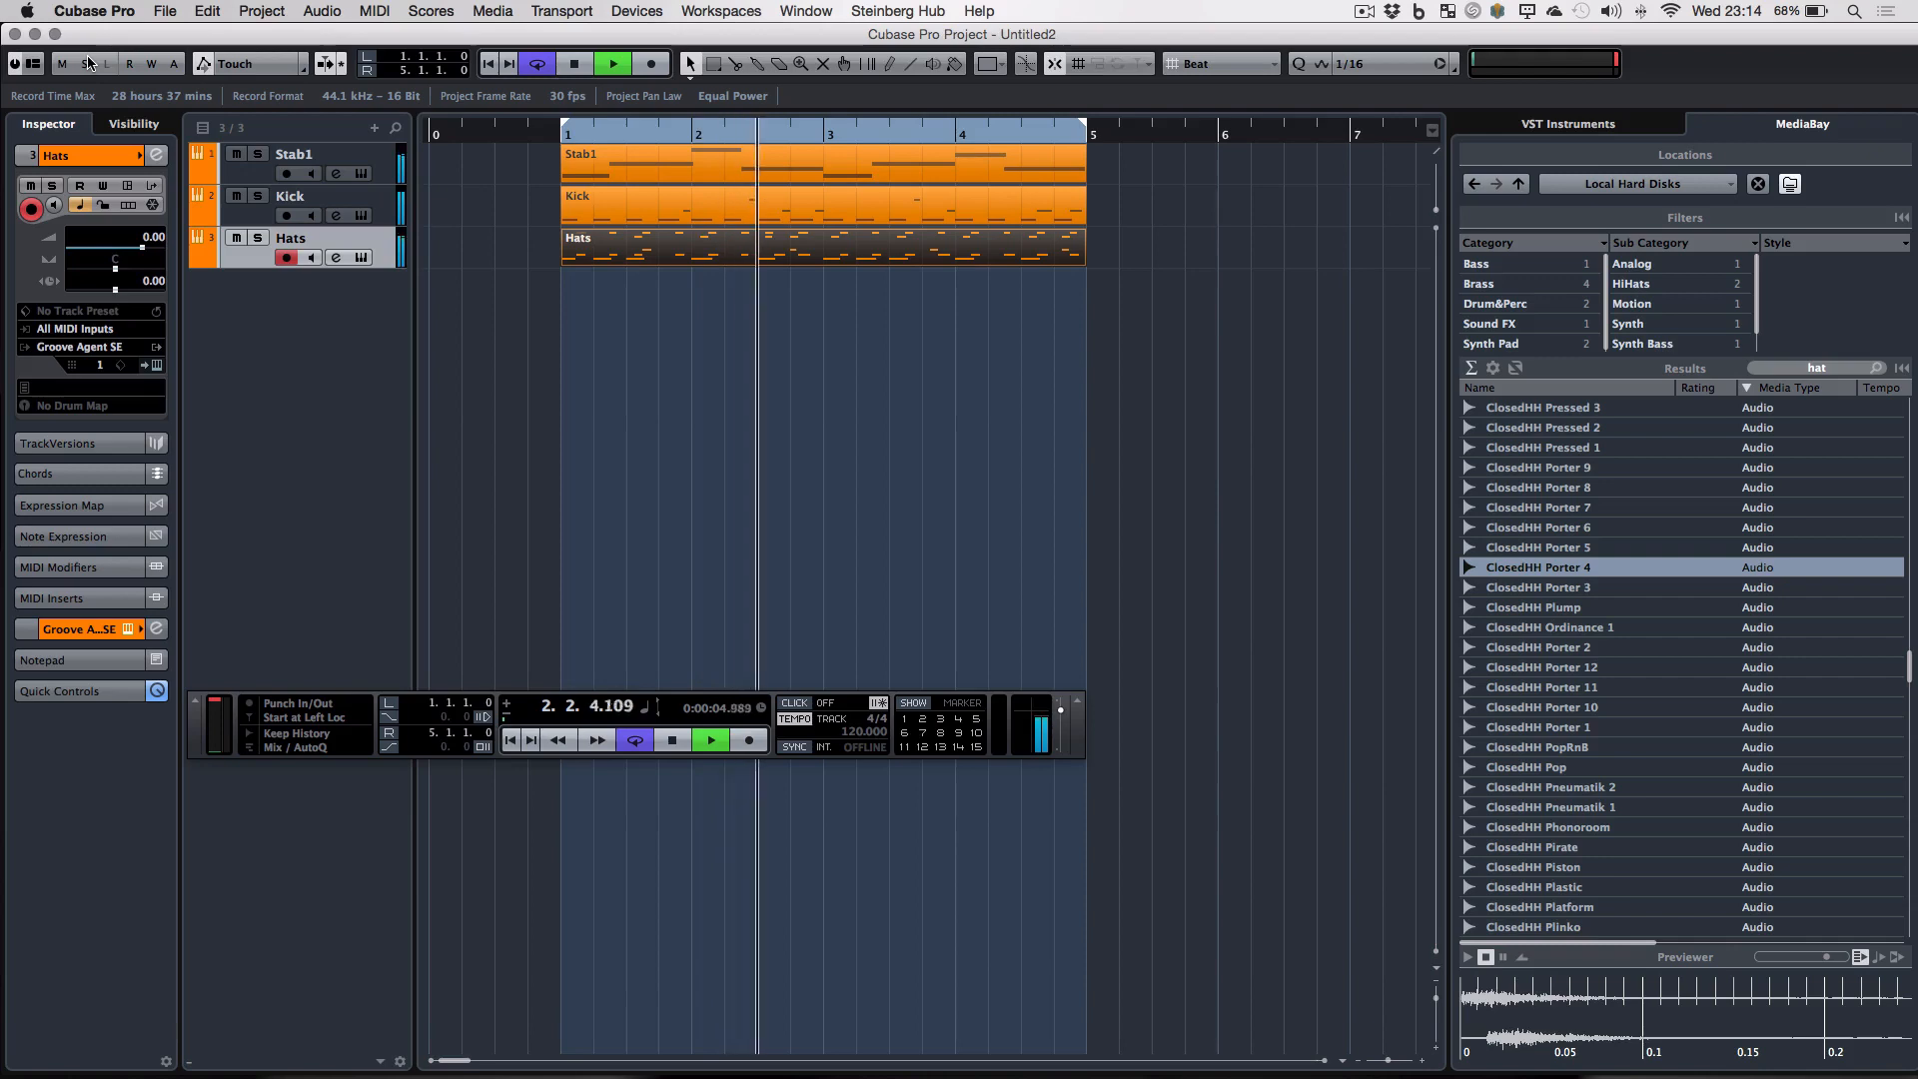
right_click(328, 290)
click(424, 331)
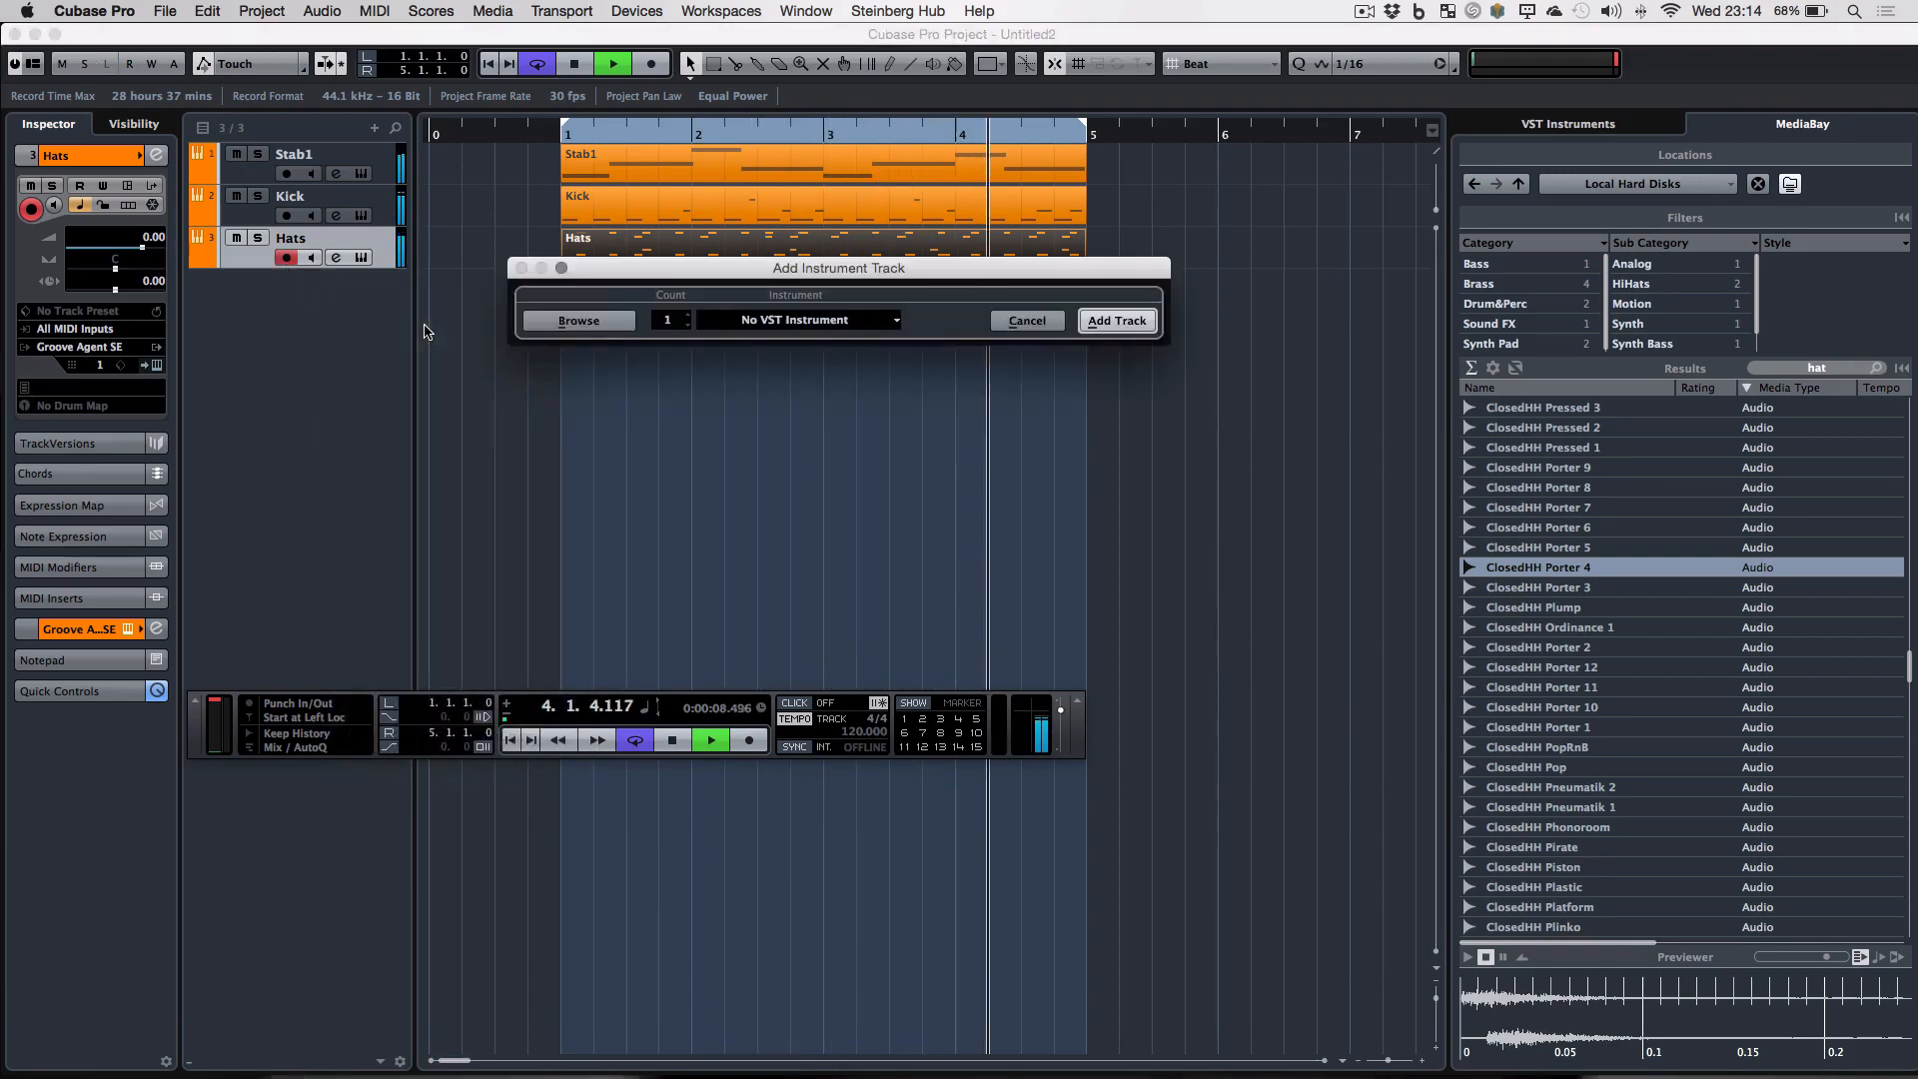
click(880, 322)
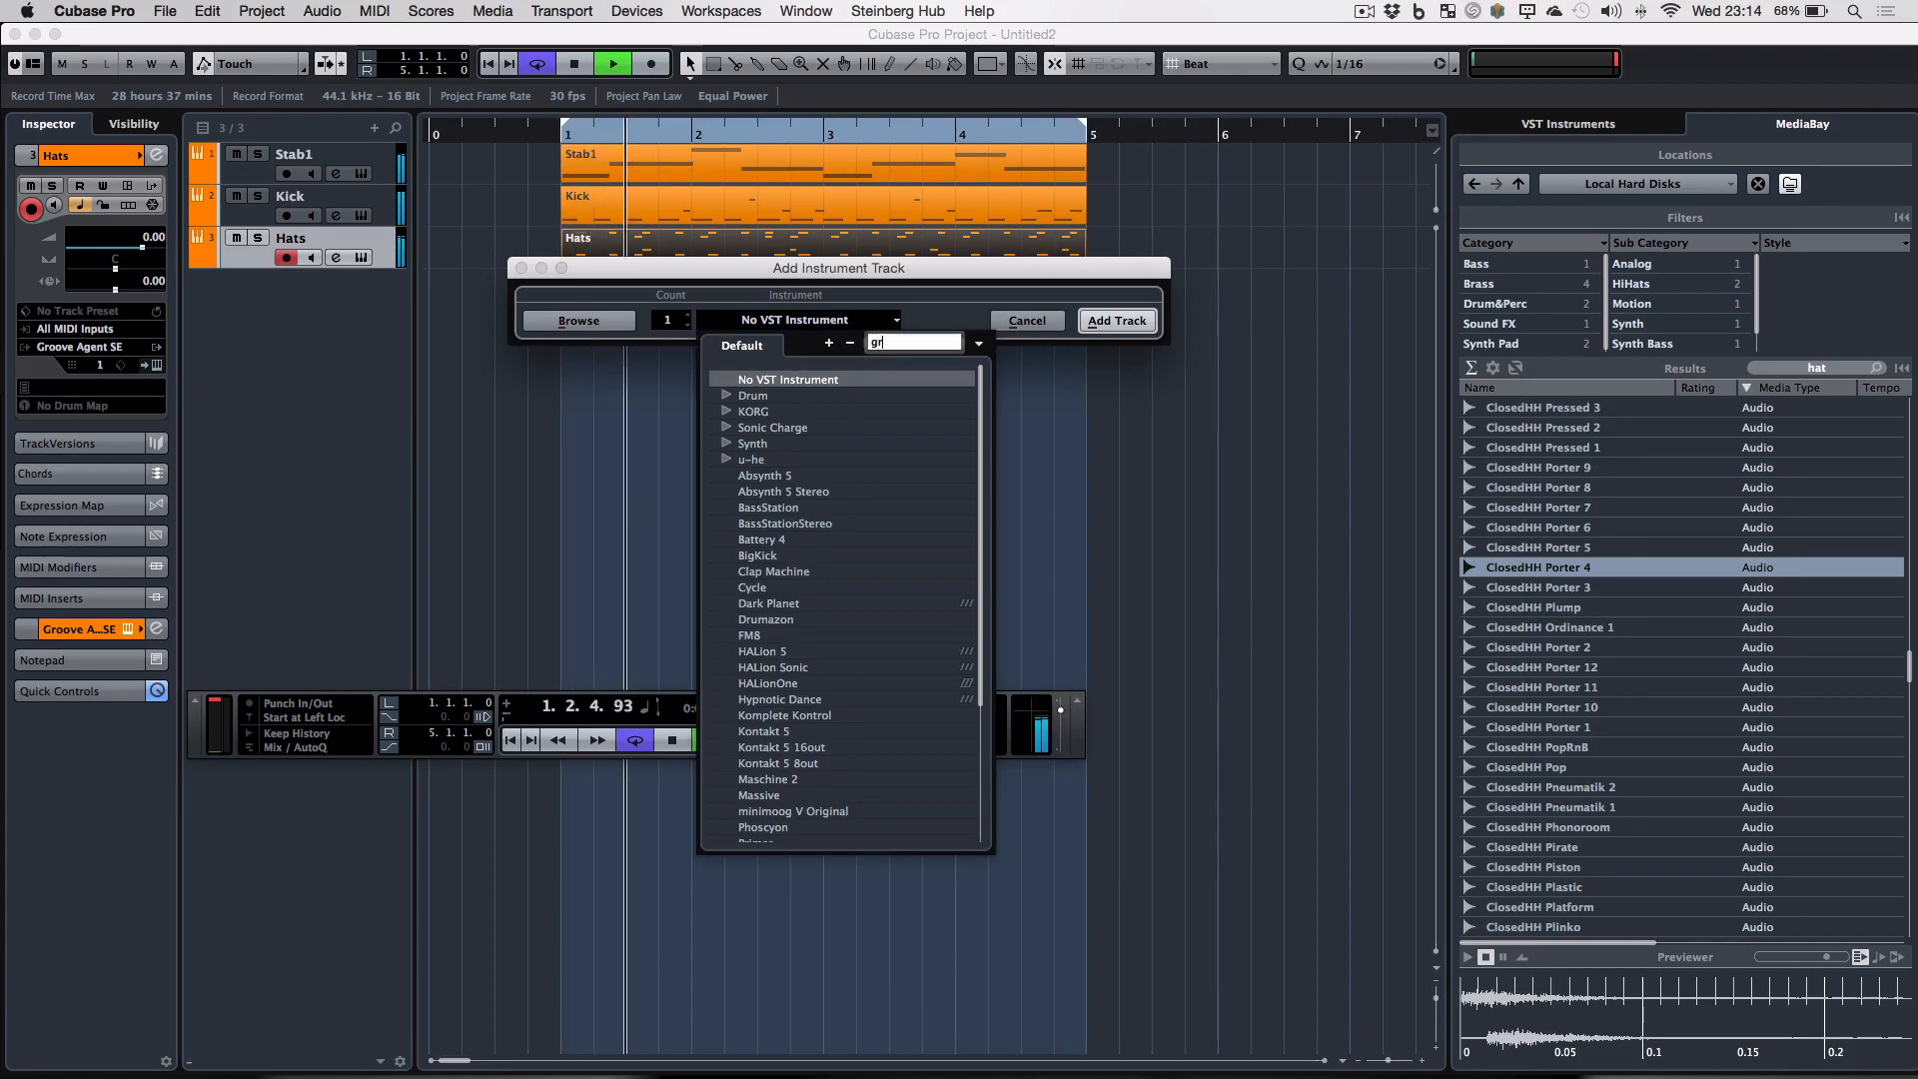
key(Return)
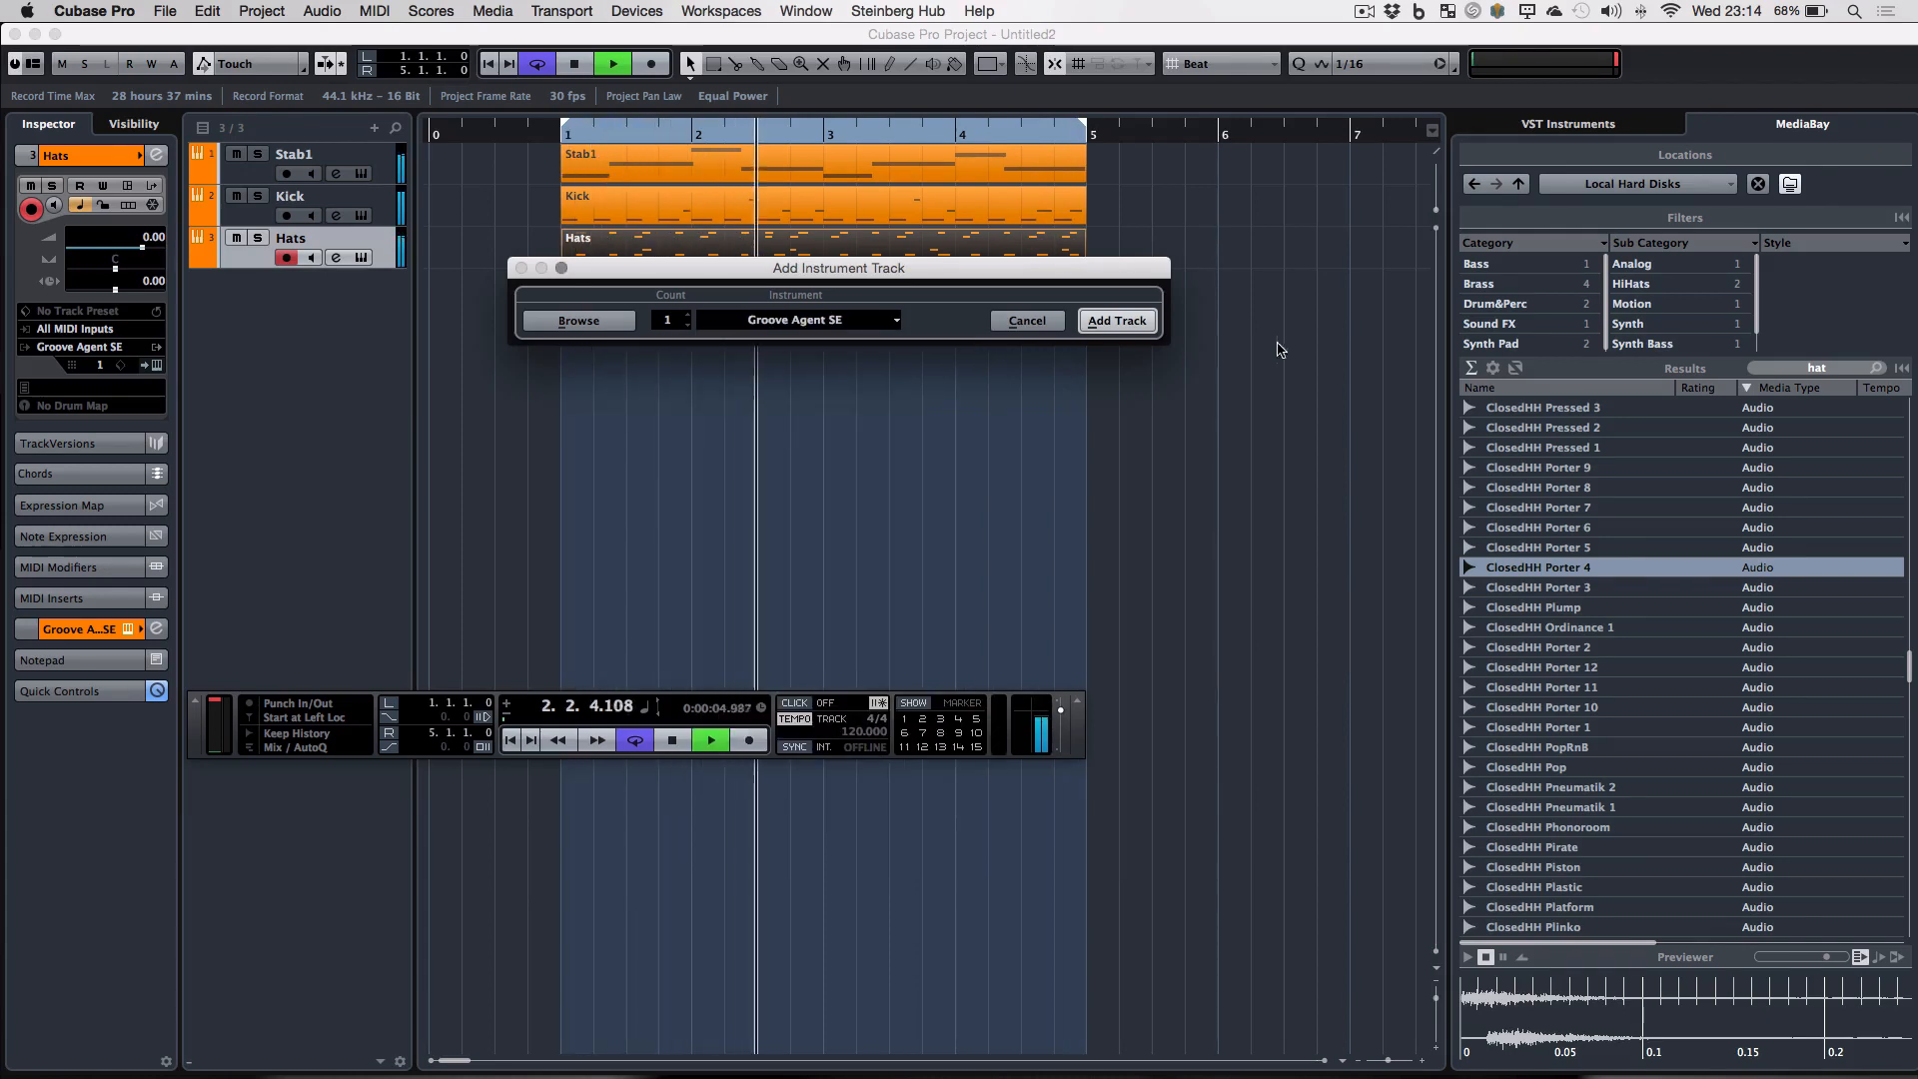
click(1117, 321)
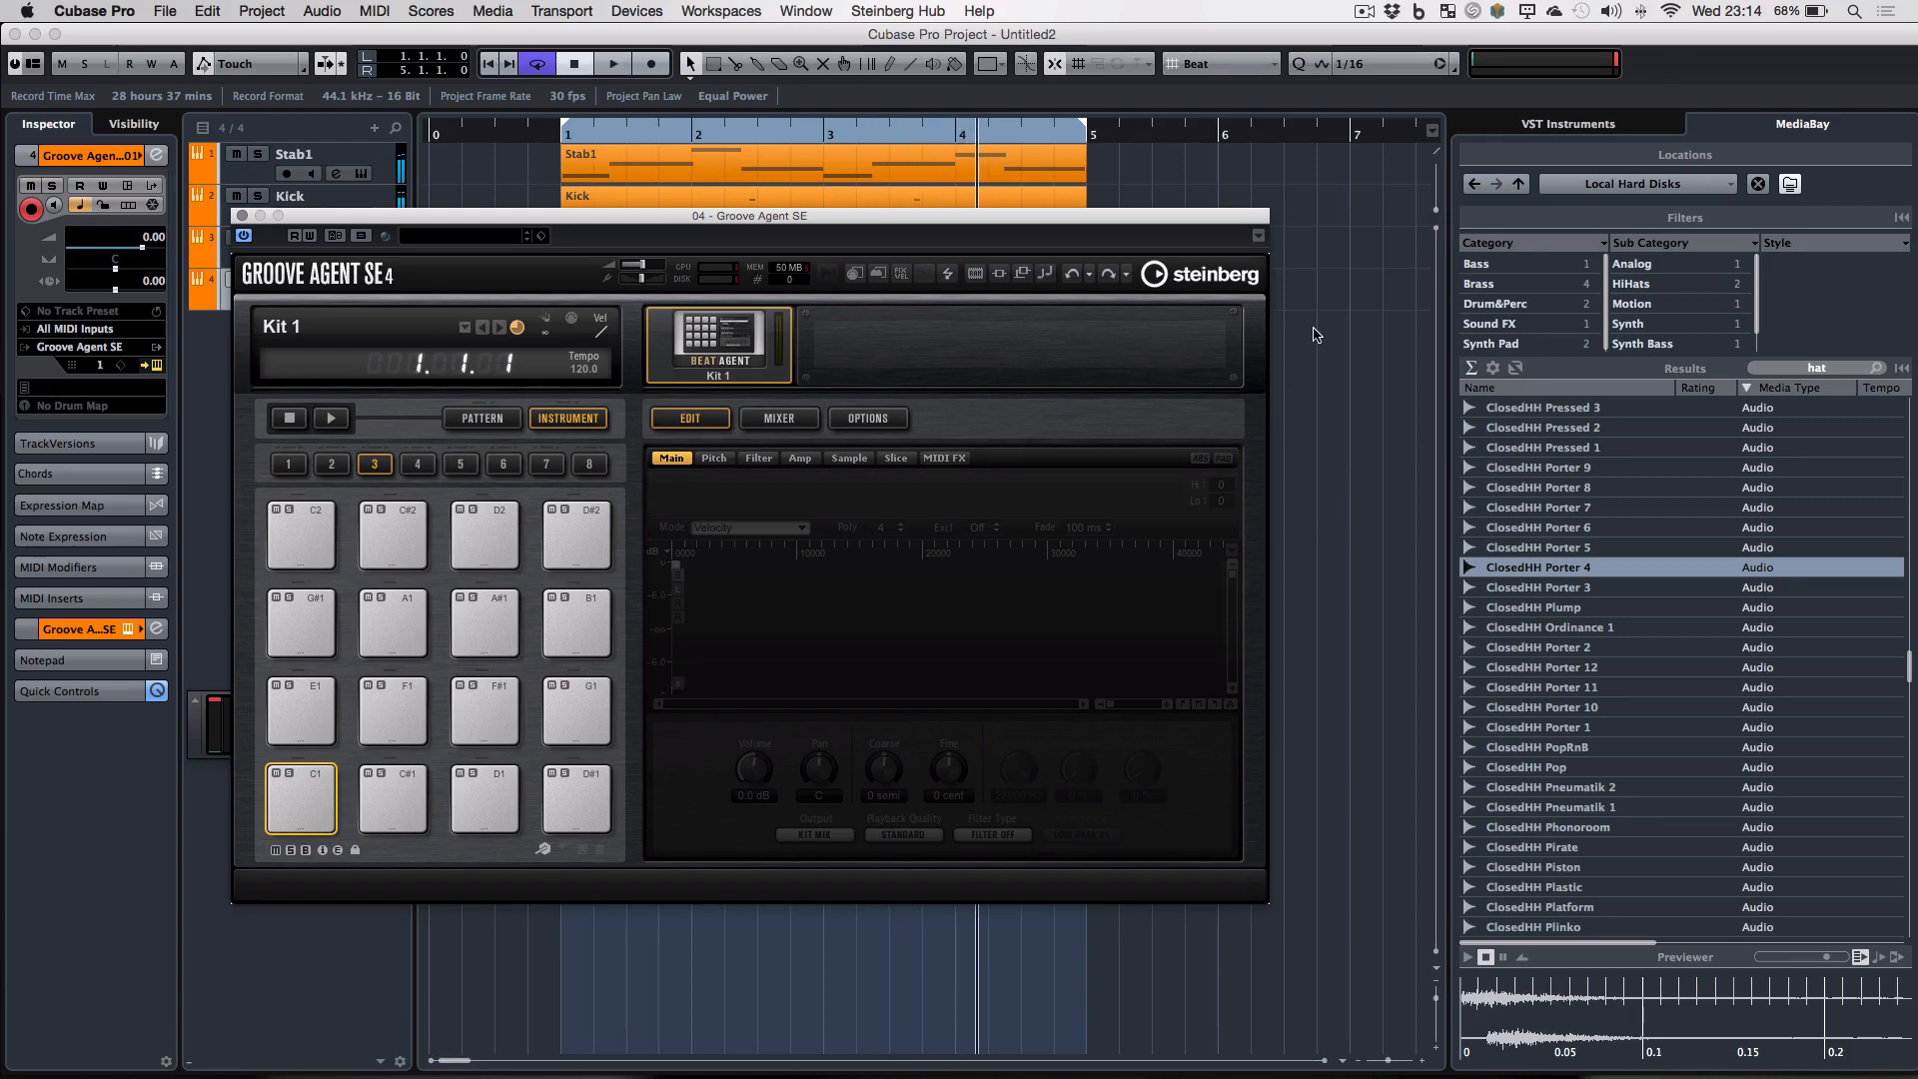
- Search the MediaBay for rimshot samples
click(1798, 369)
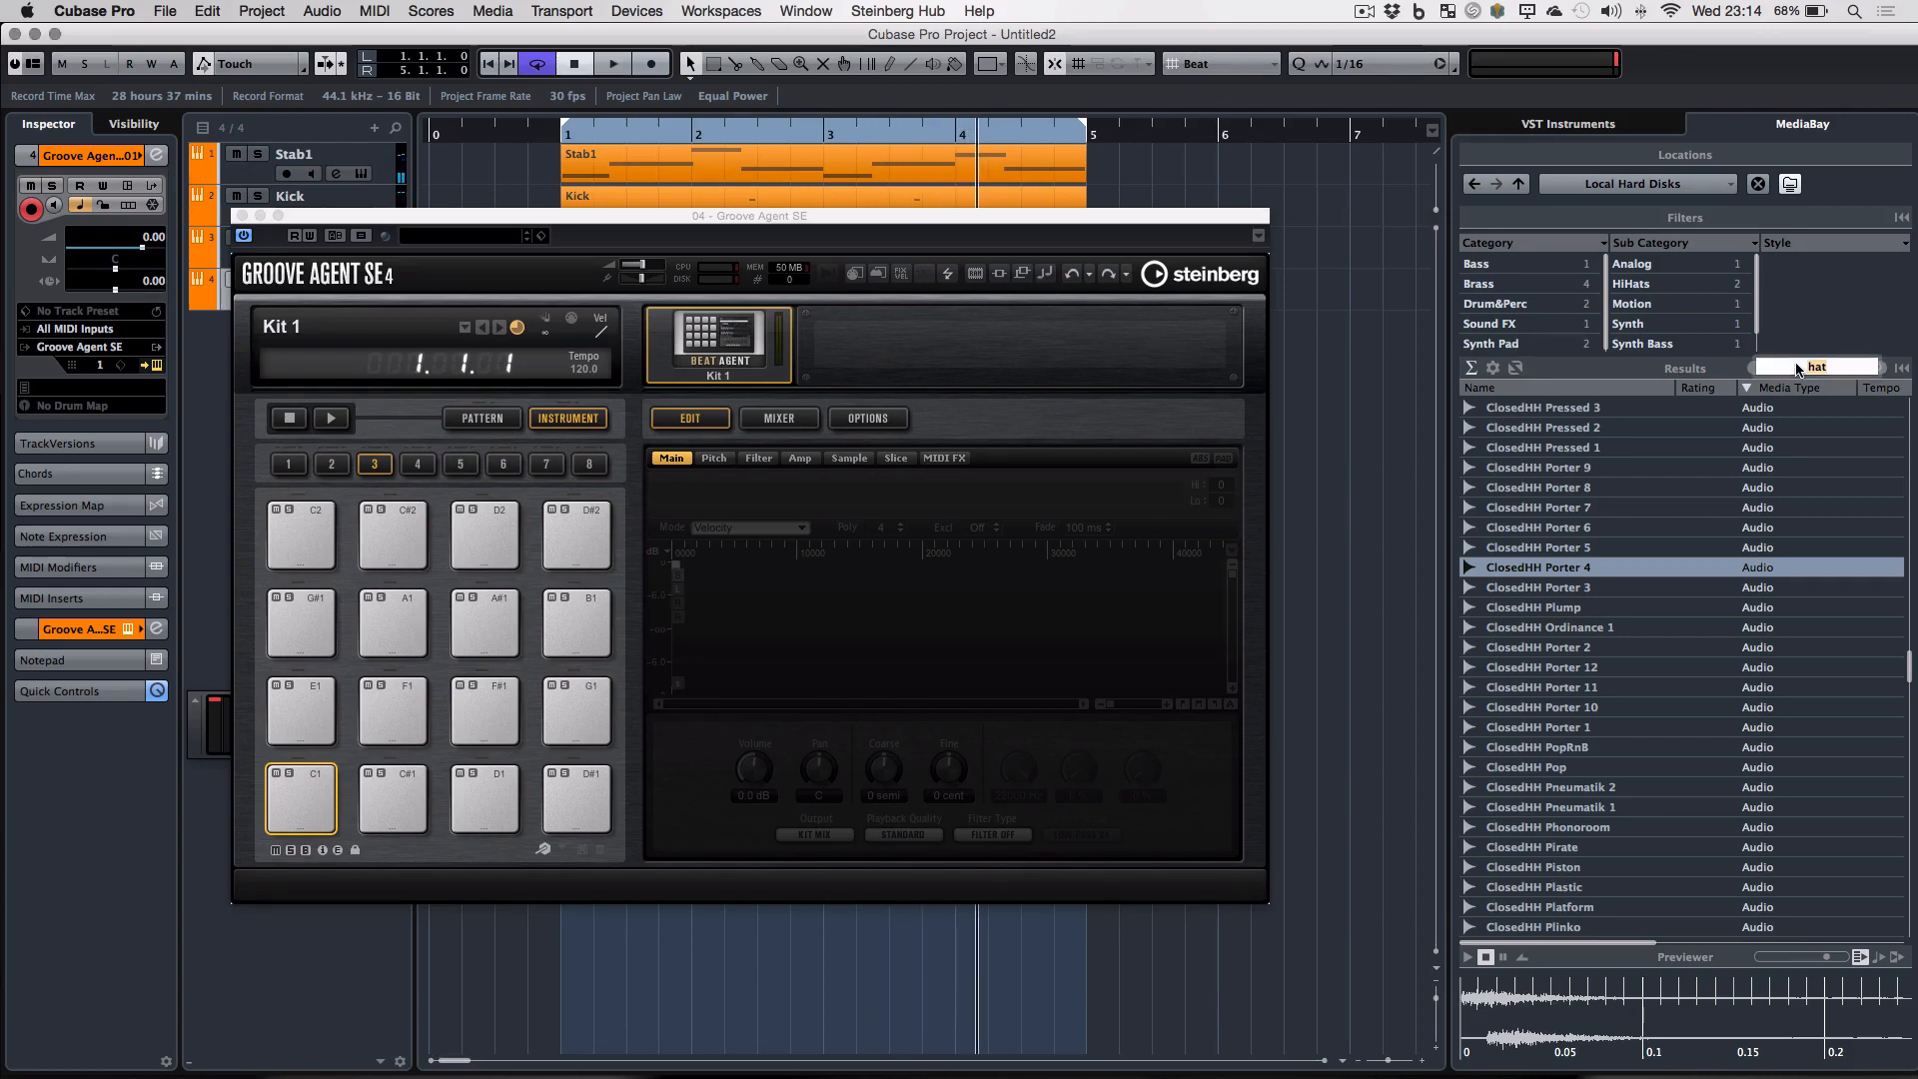
text(rimsho)
key(Return)
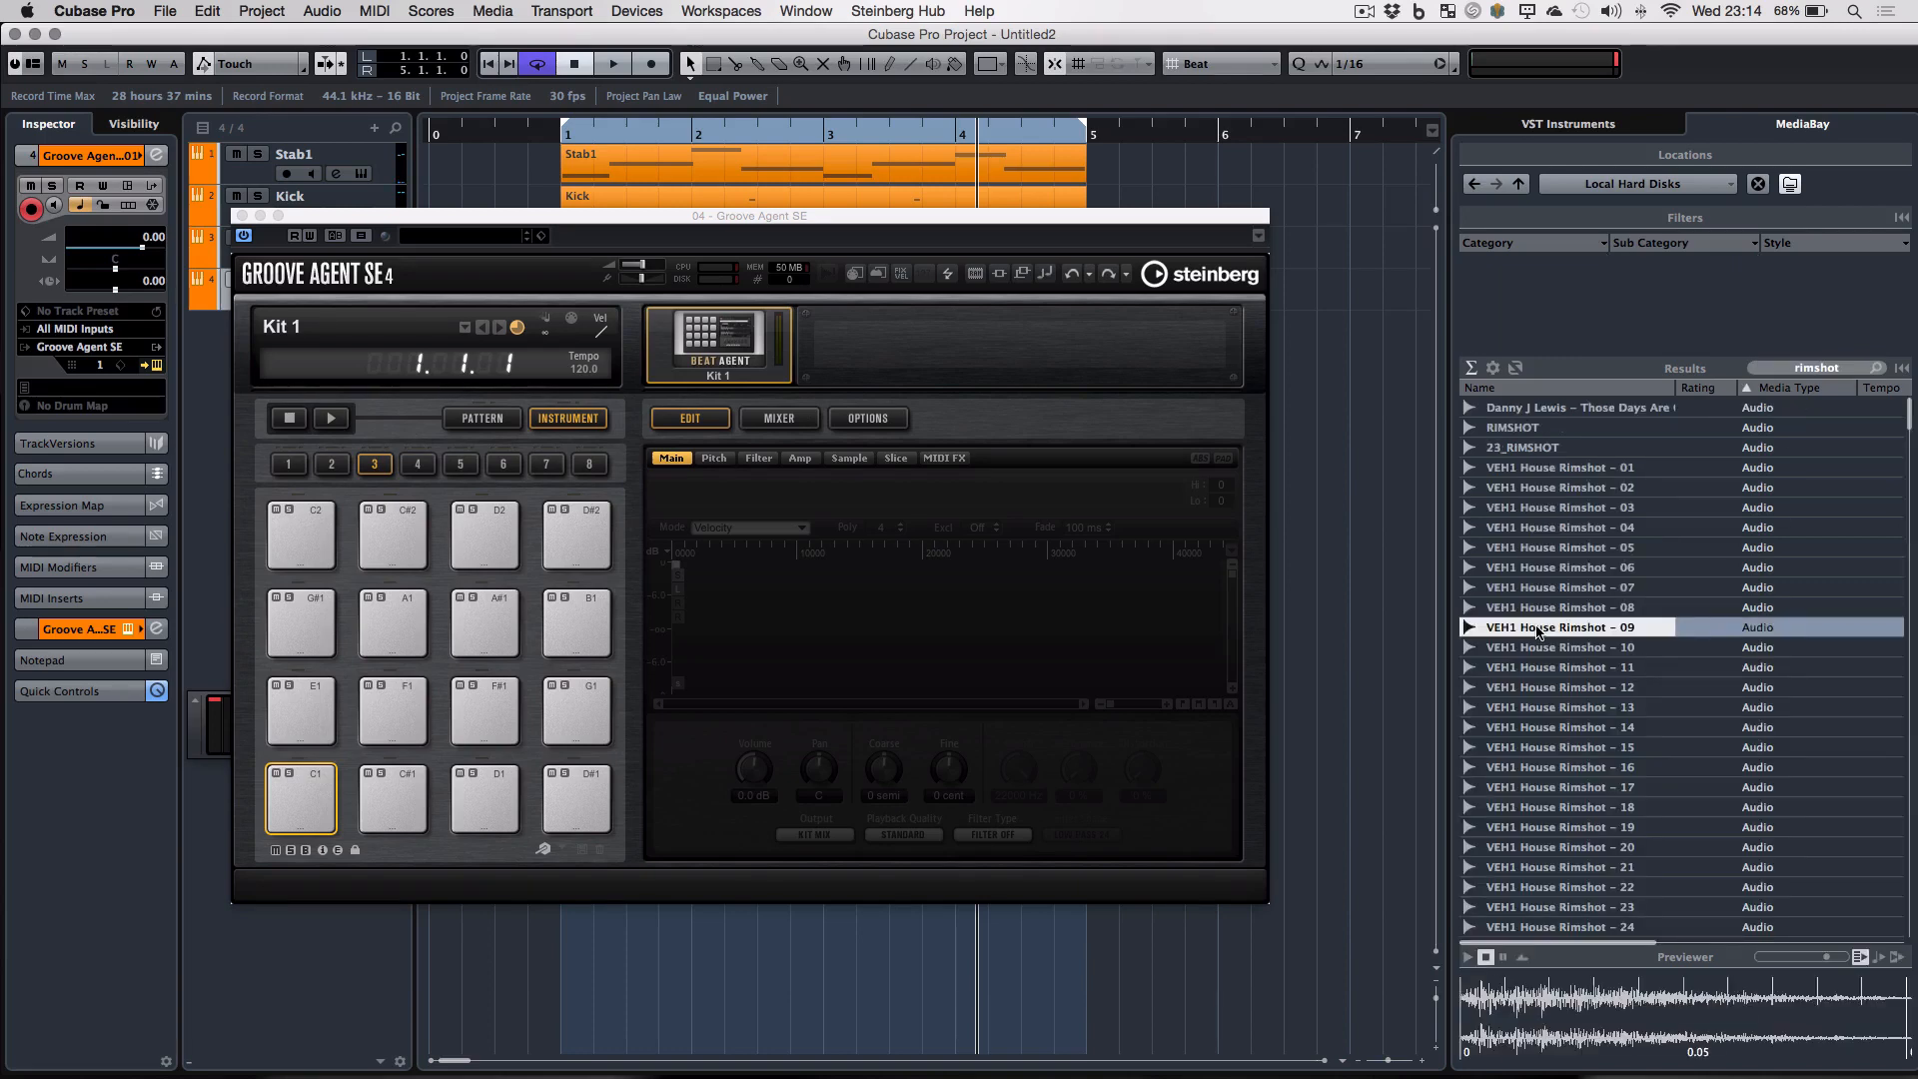
- Audition the VEH1 House Rimshot samples and load VEH1 House Rimshot - 29 onto pad C1
key(Down)
key(Down)
key(Down)
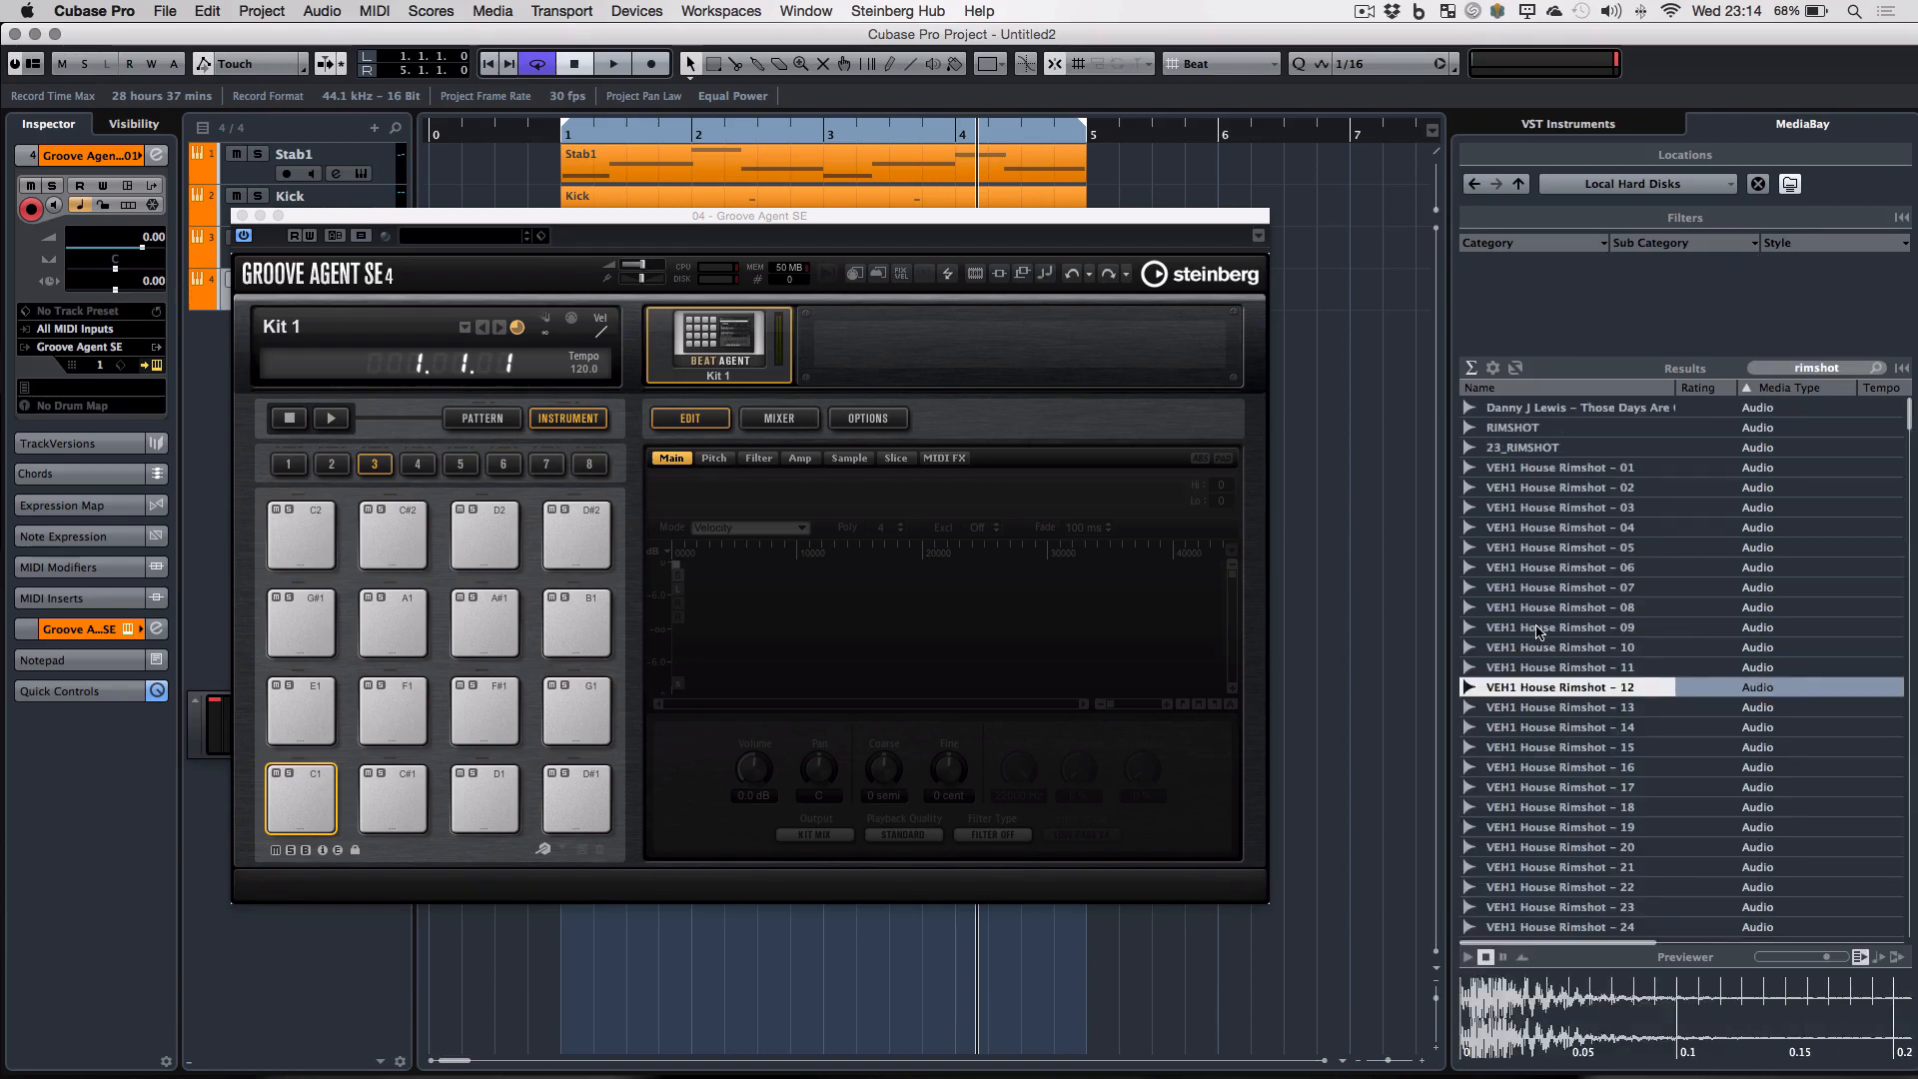
key(Down)
key(Down)
key(Down)
key(Down)
key(Down)
key(Down)
key(Down)
key(Down)
key(Down)
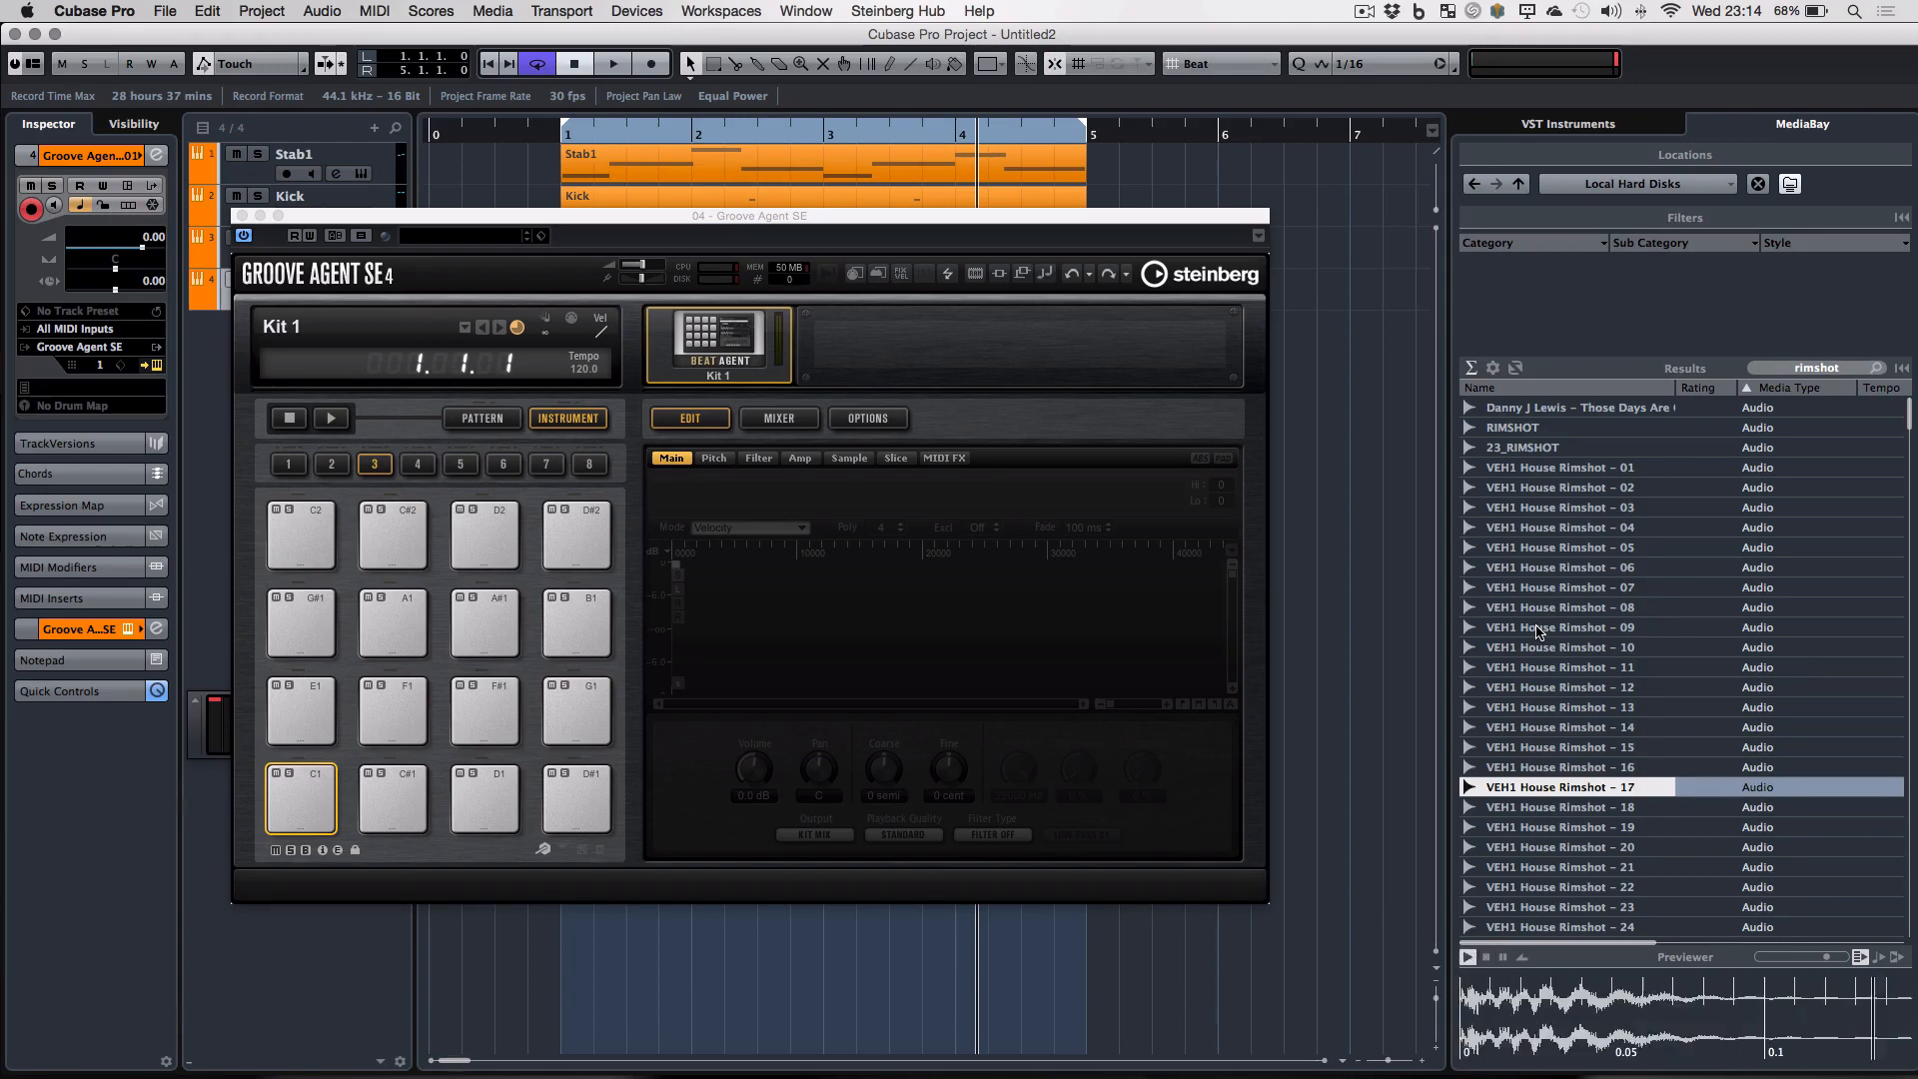
key(Down)
key(Down)
key(Down)
key(Down)
key(Down)
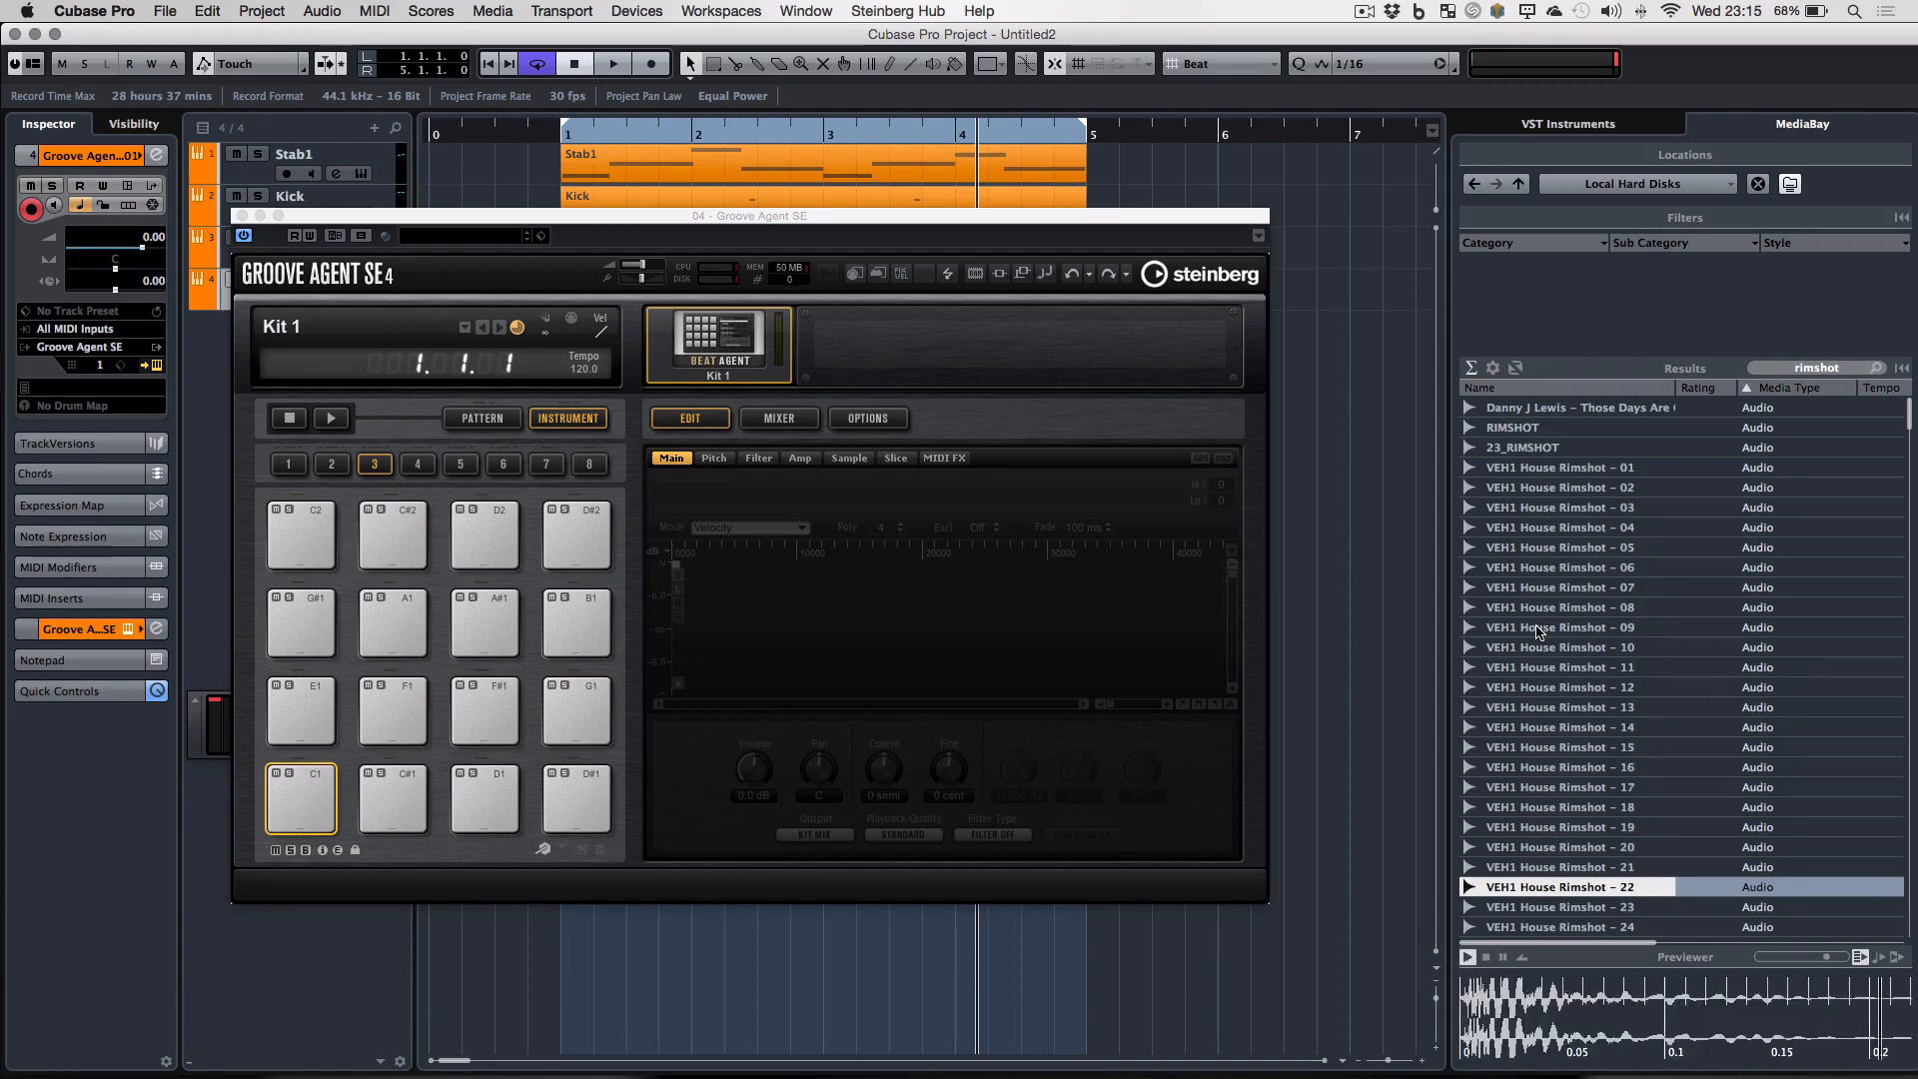
key(Down)
key(Down)
key(Down)
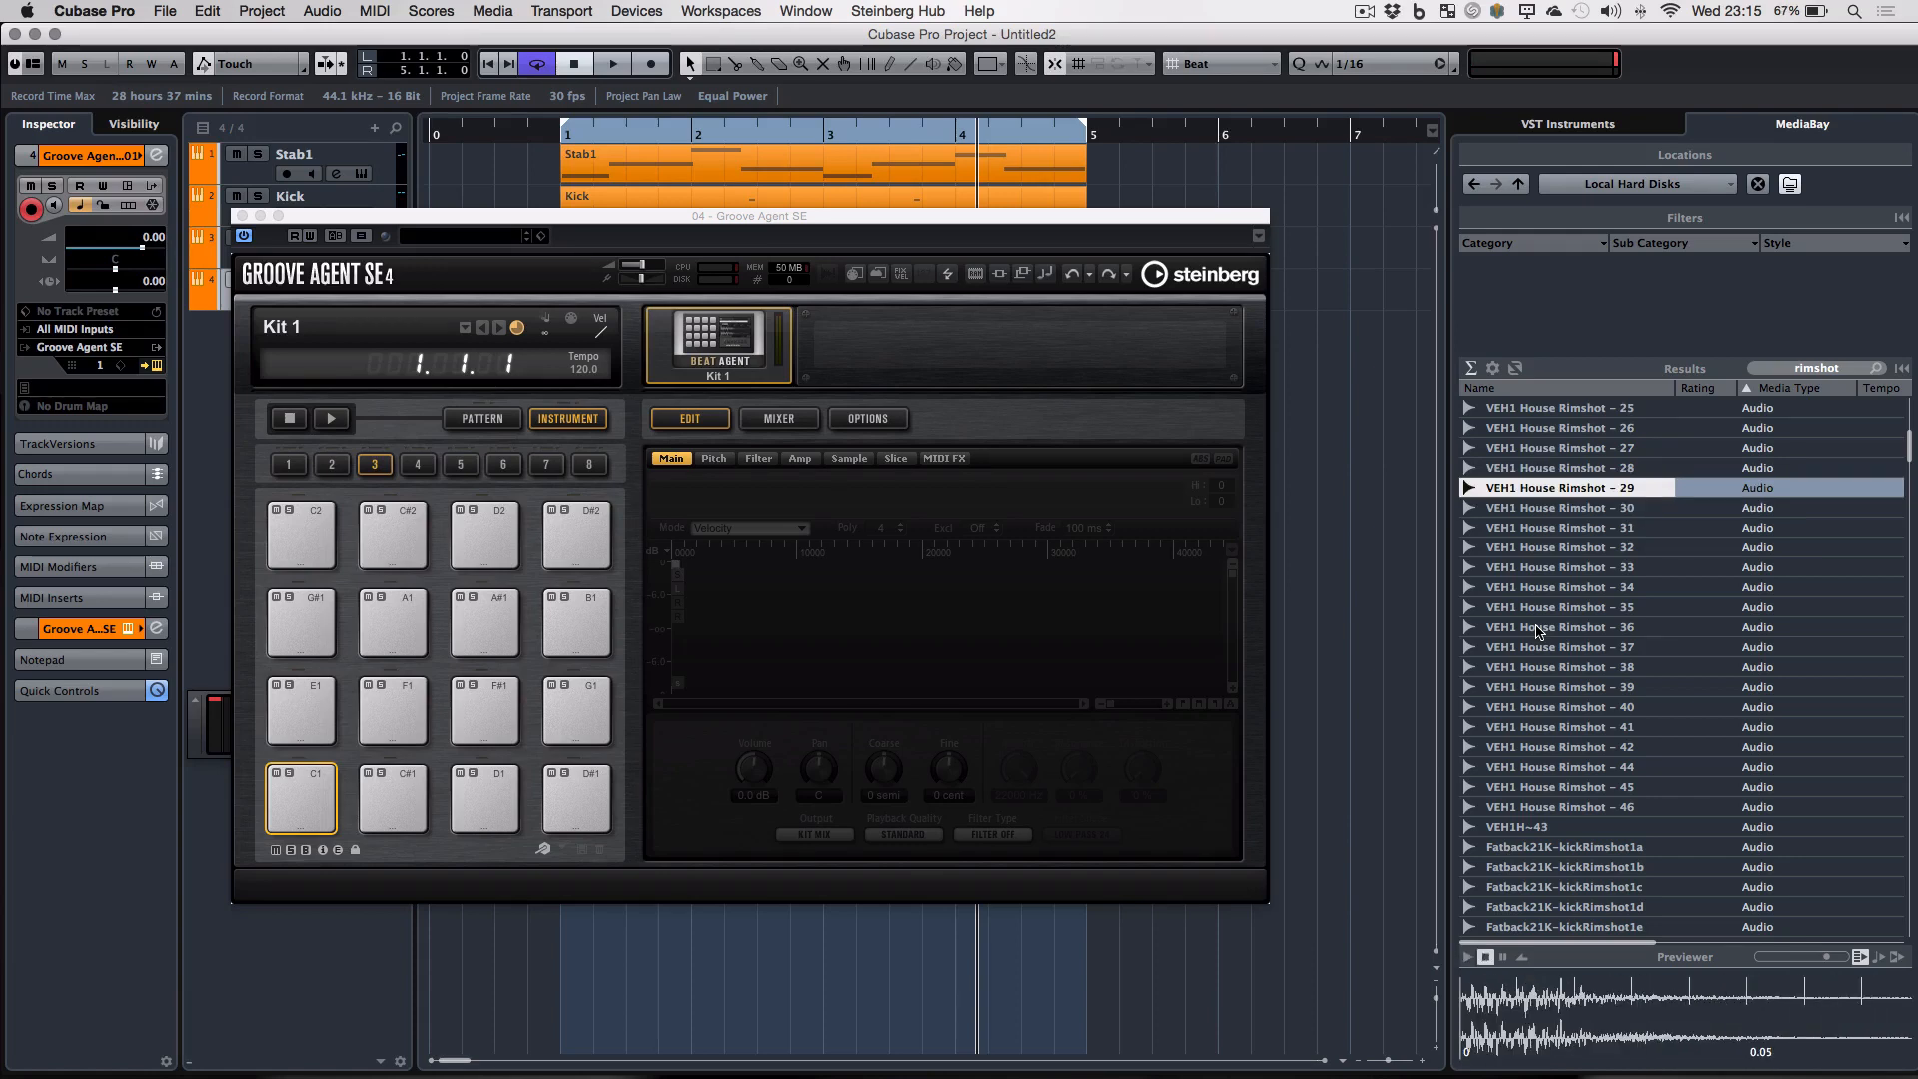
drag(1547, 491, 304, 804)
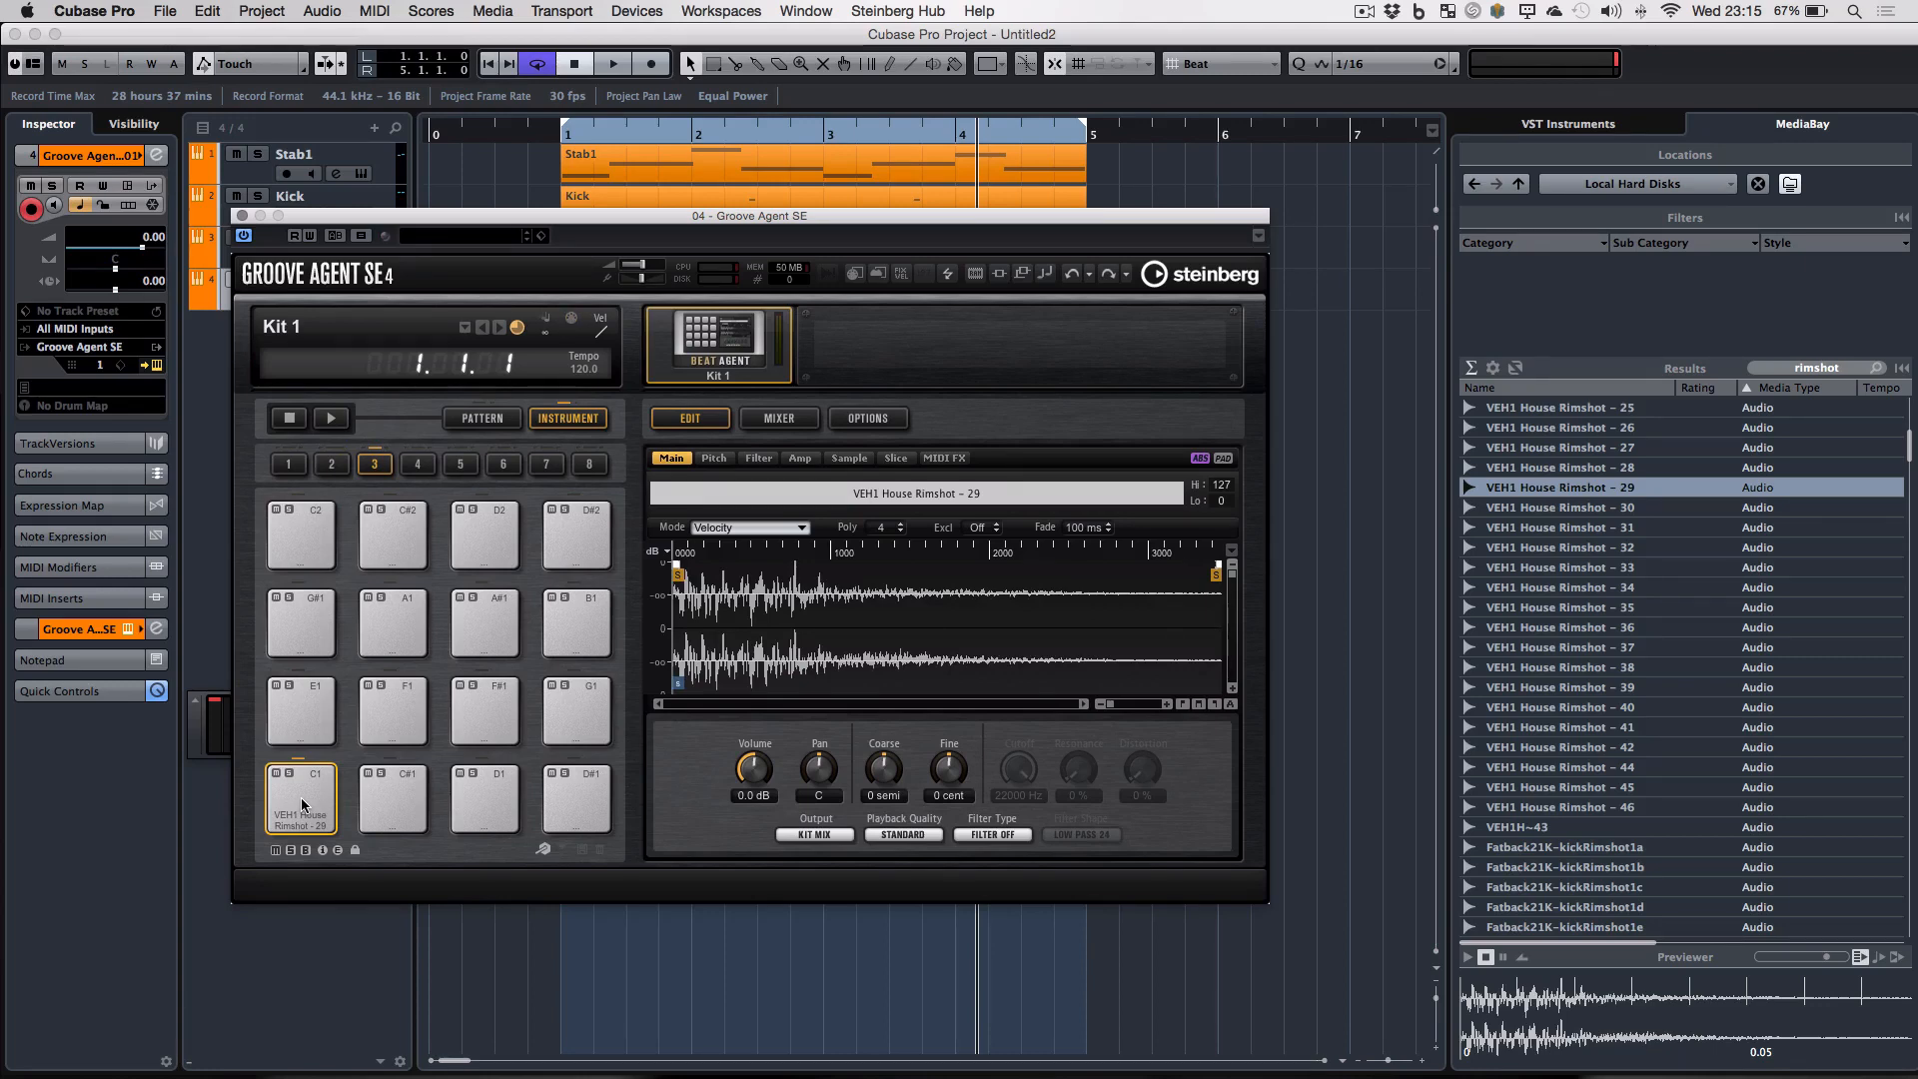
- Give the rimshot sample a C-2 to G8 key range with fixed pitch off and close the instrument window
click(715, 459)
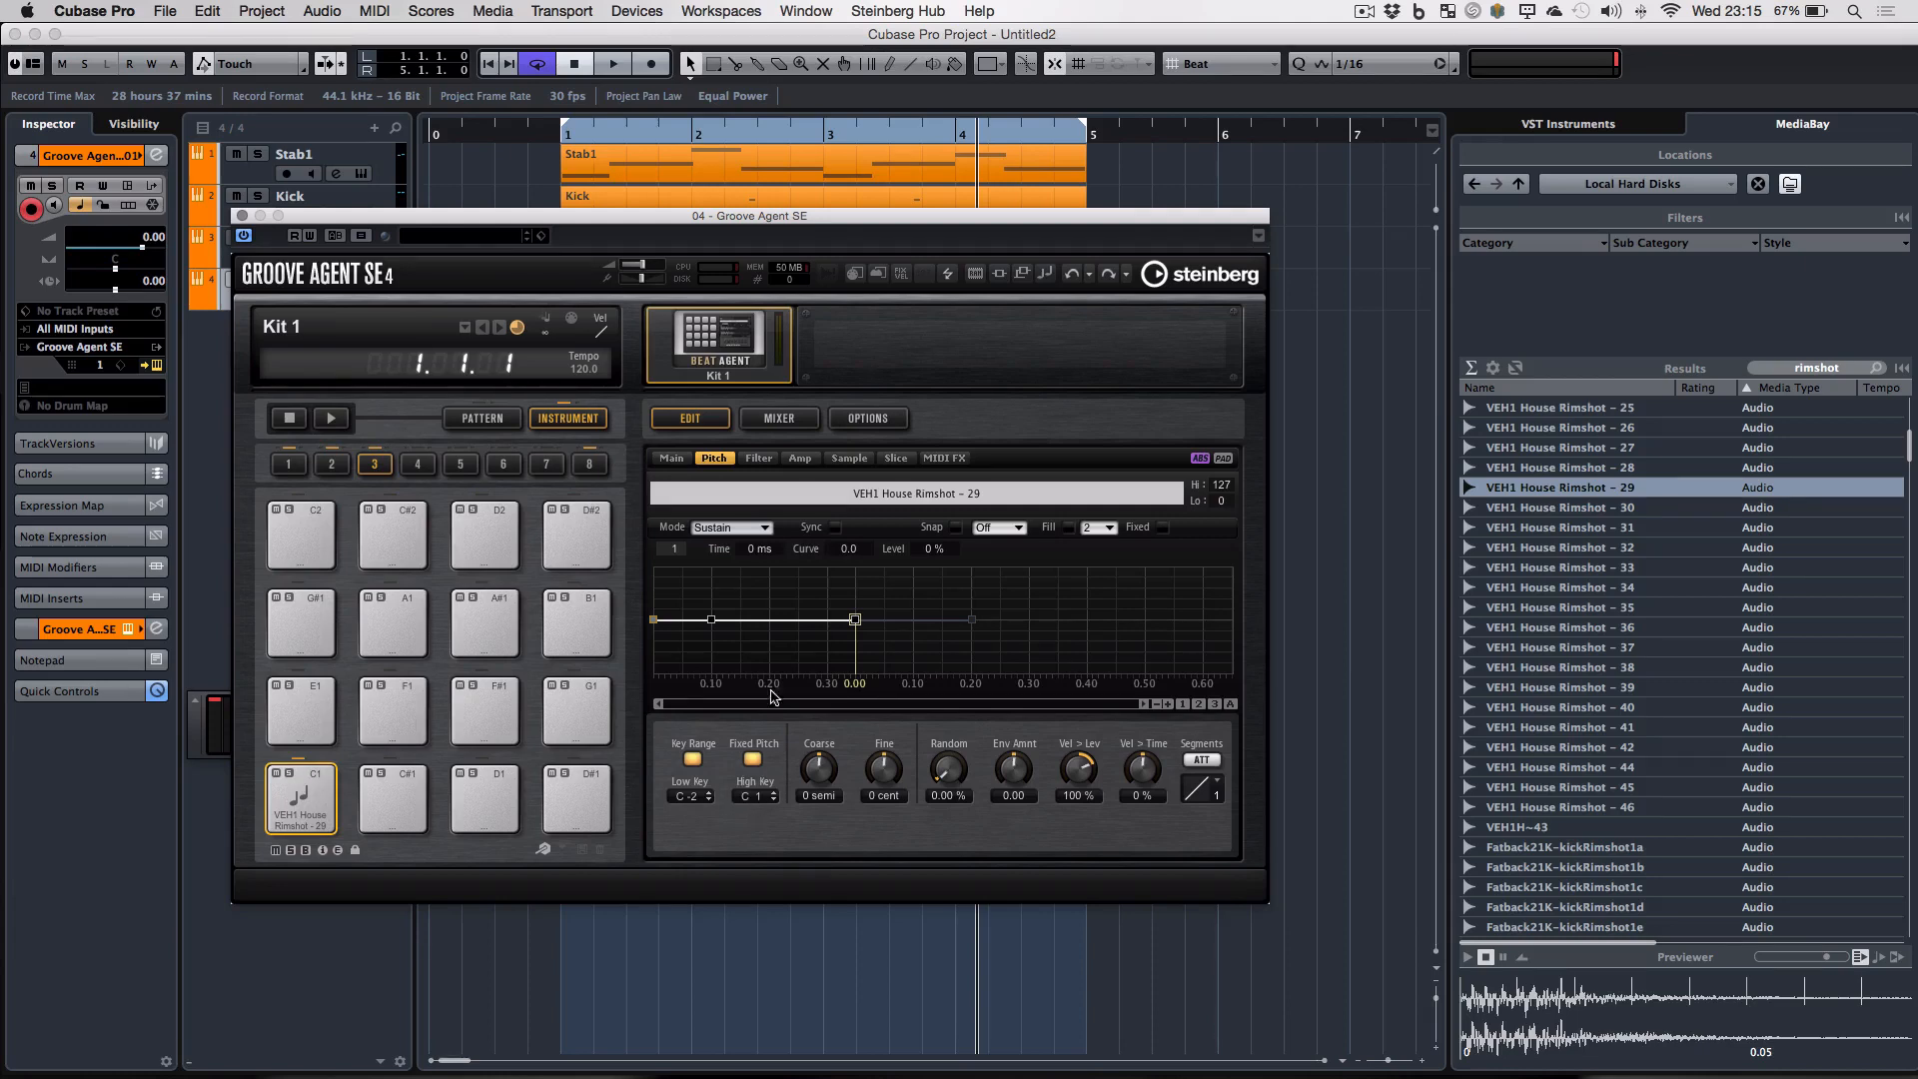
drag(772, 799, 733, 438)
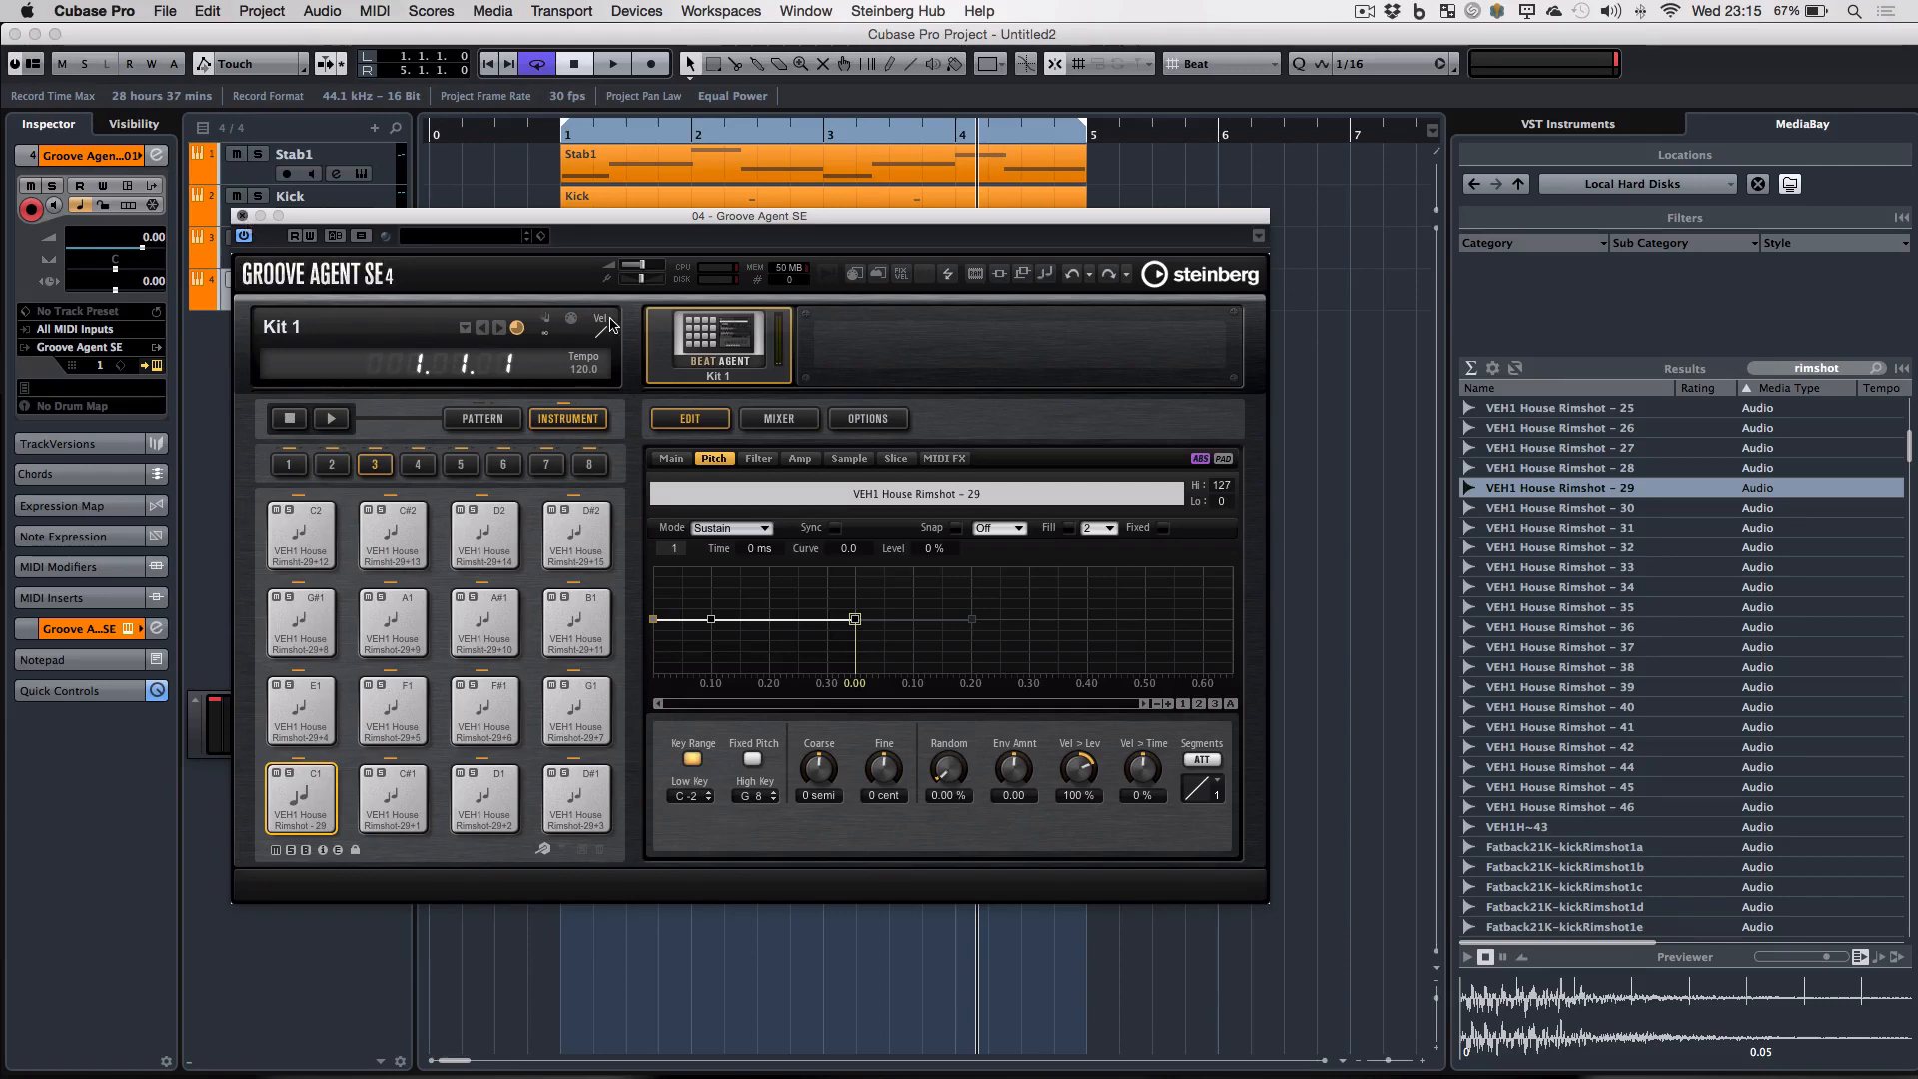
key(super+w)
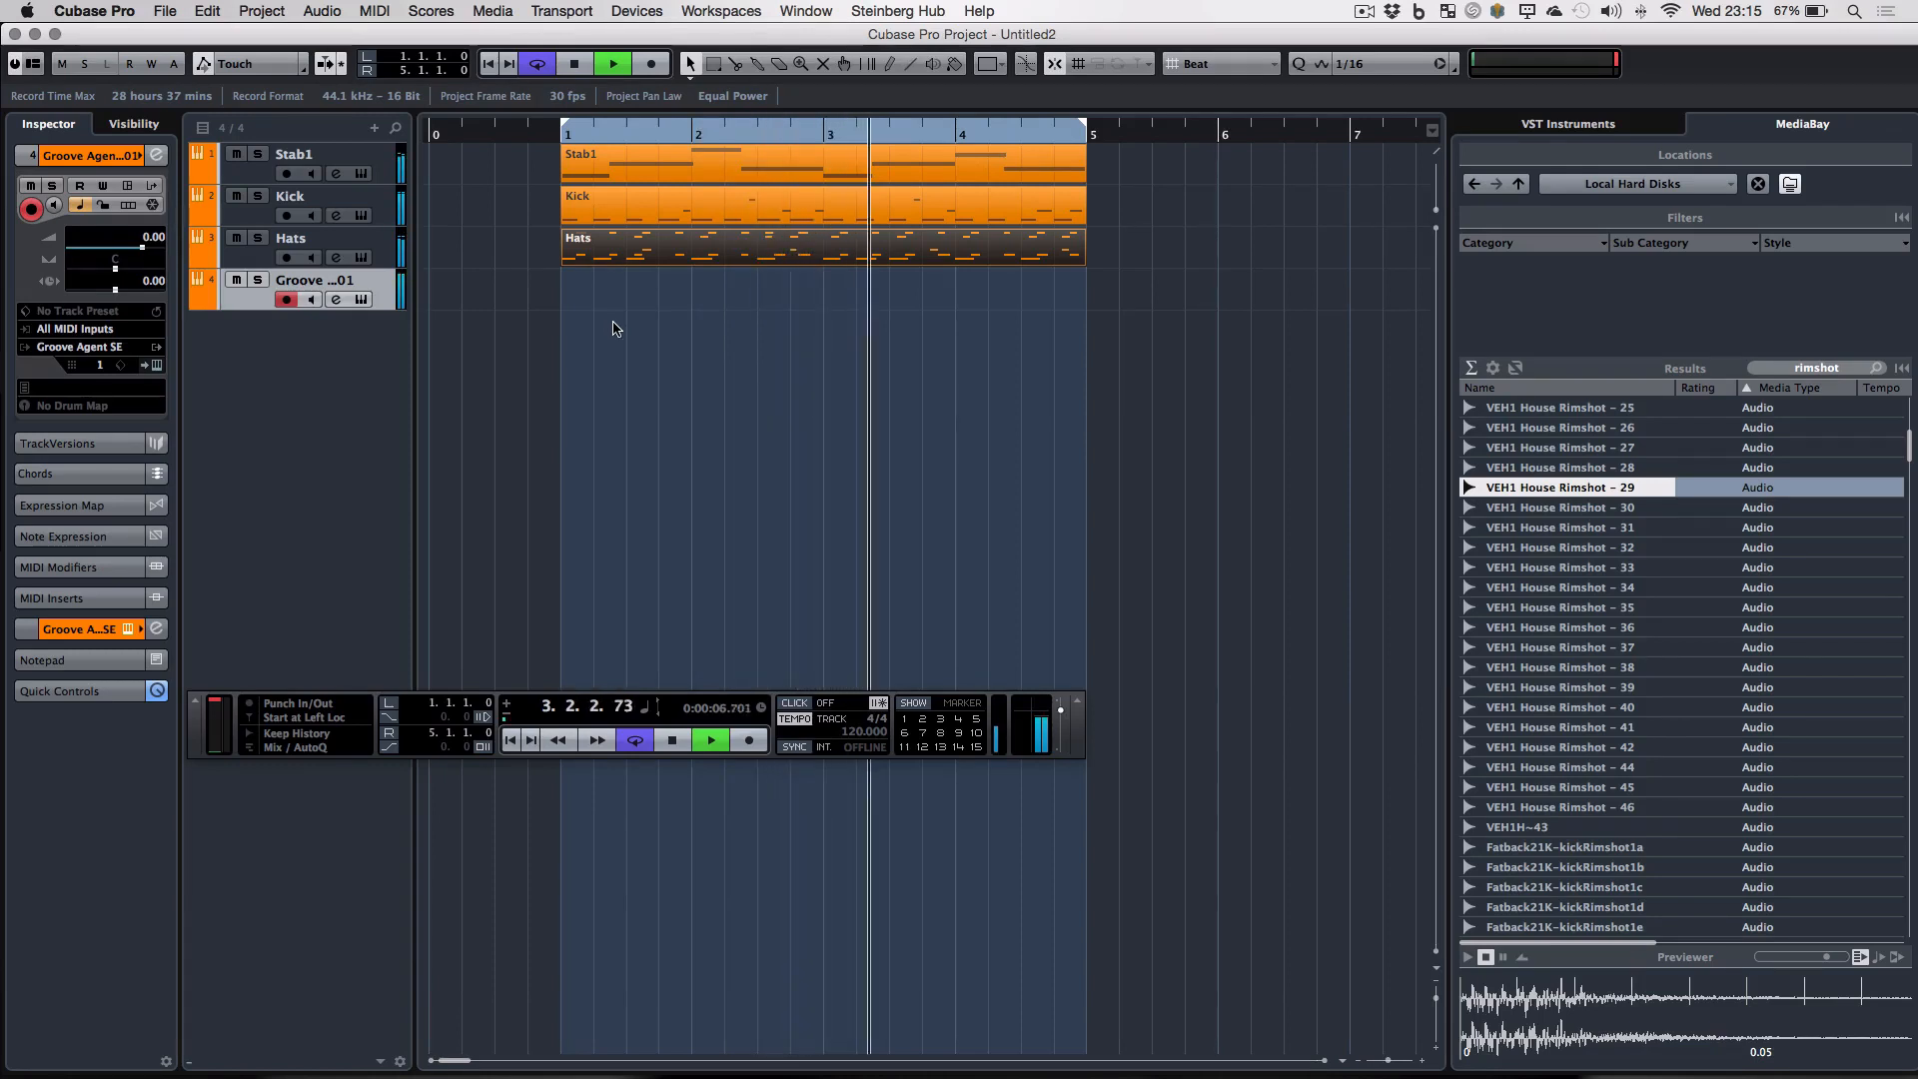
- Record a four-bar rimshot part from bar 1 and rename its track Rimshot
click(749, 740)
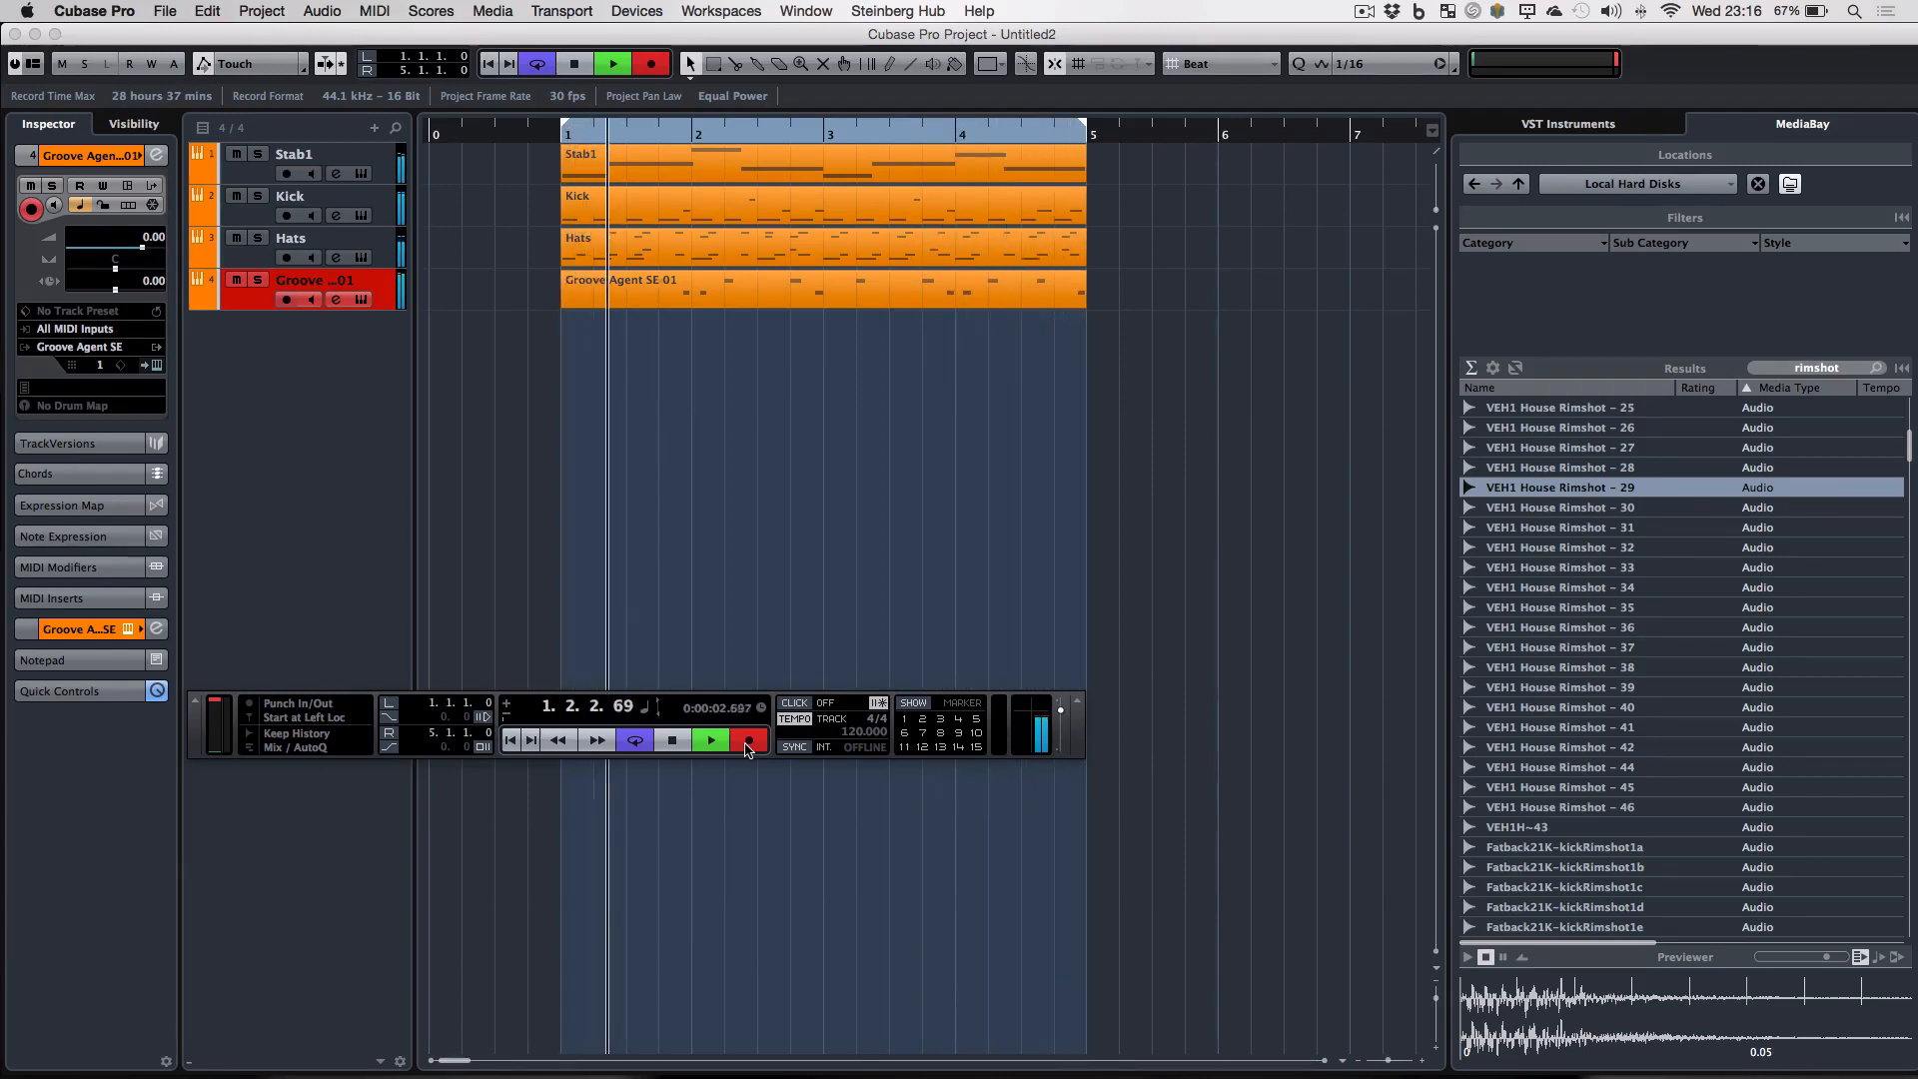
click(748, 741)
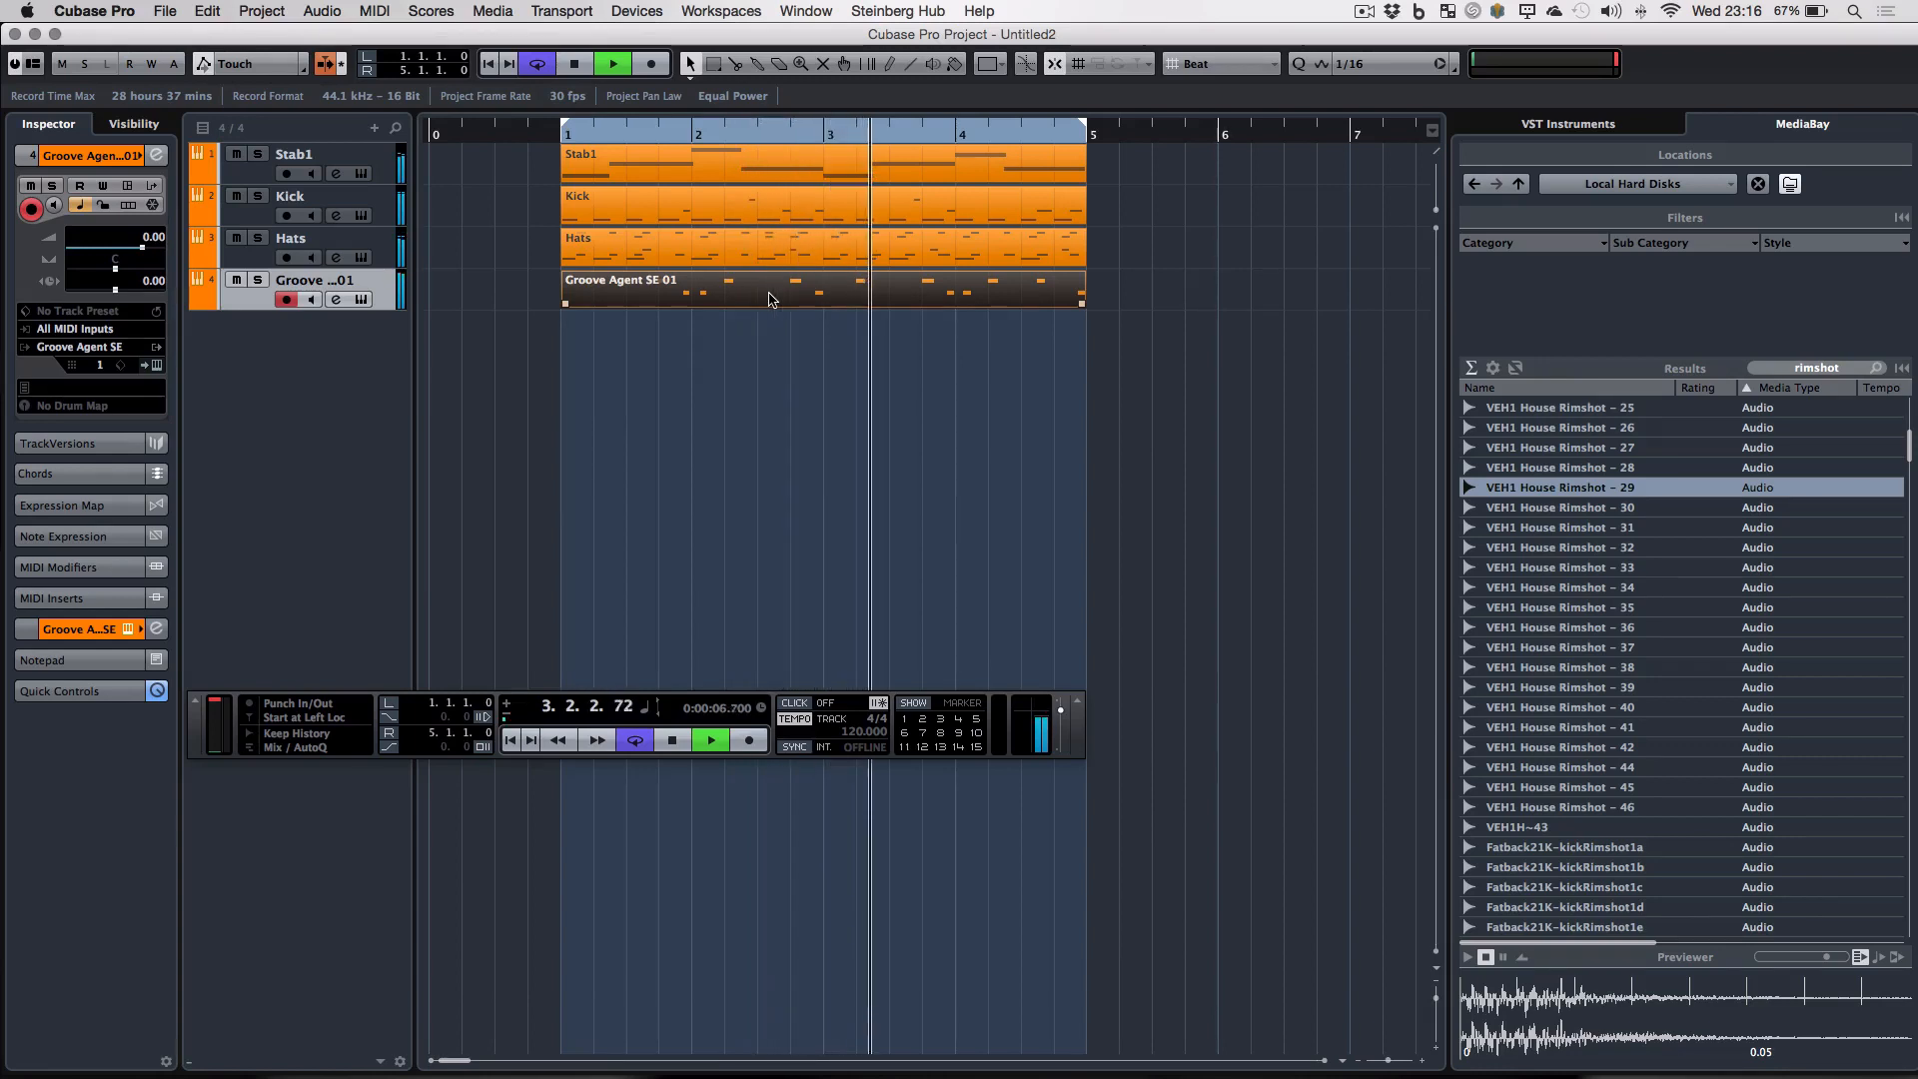
double_click(314, 280)
text(Ri)
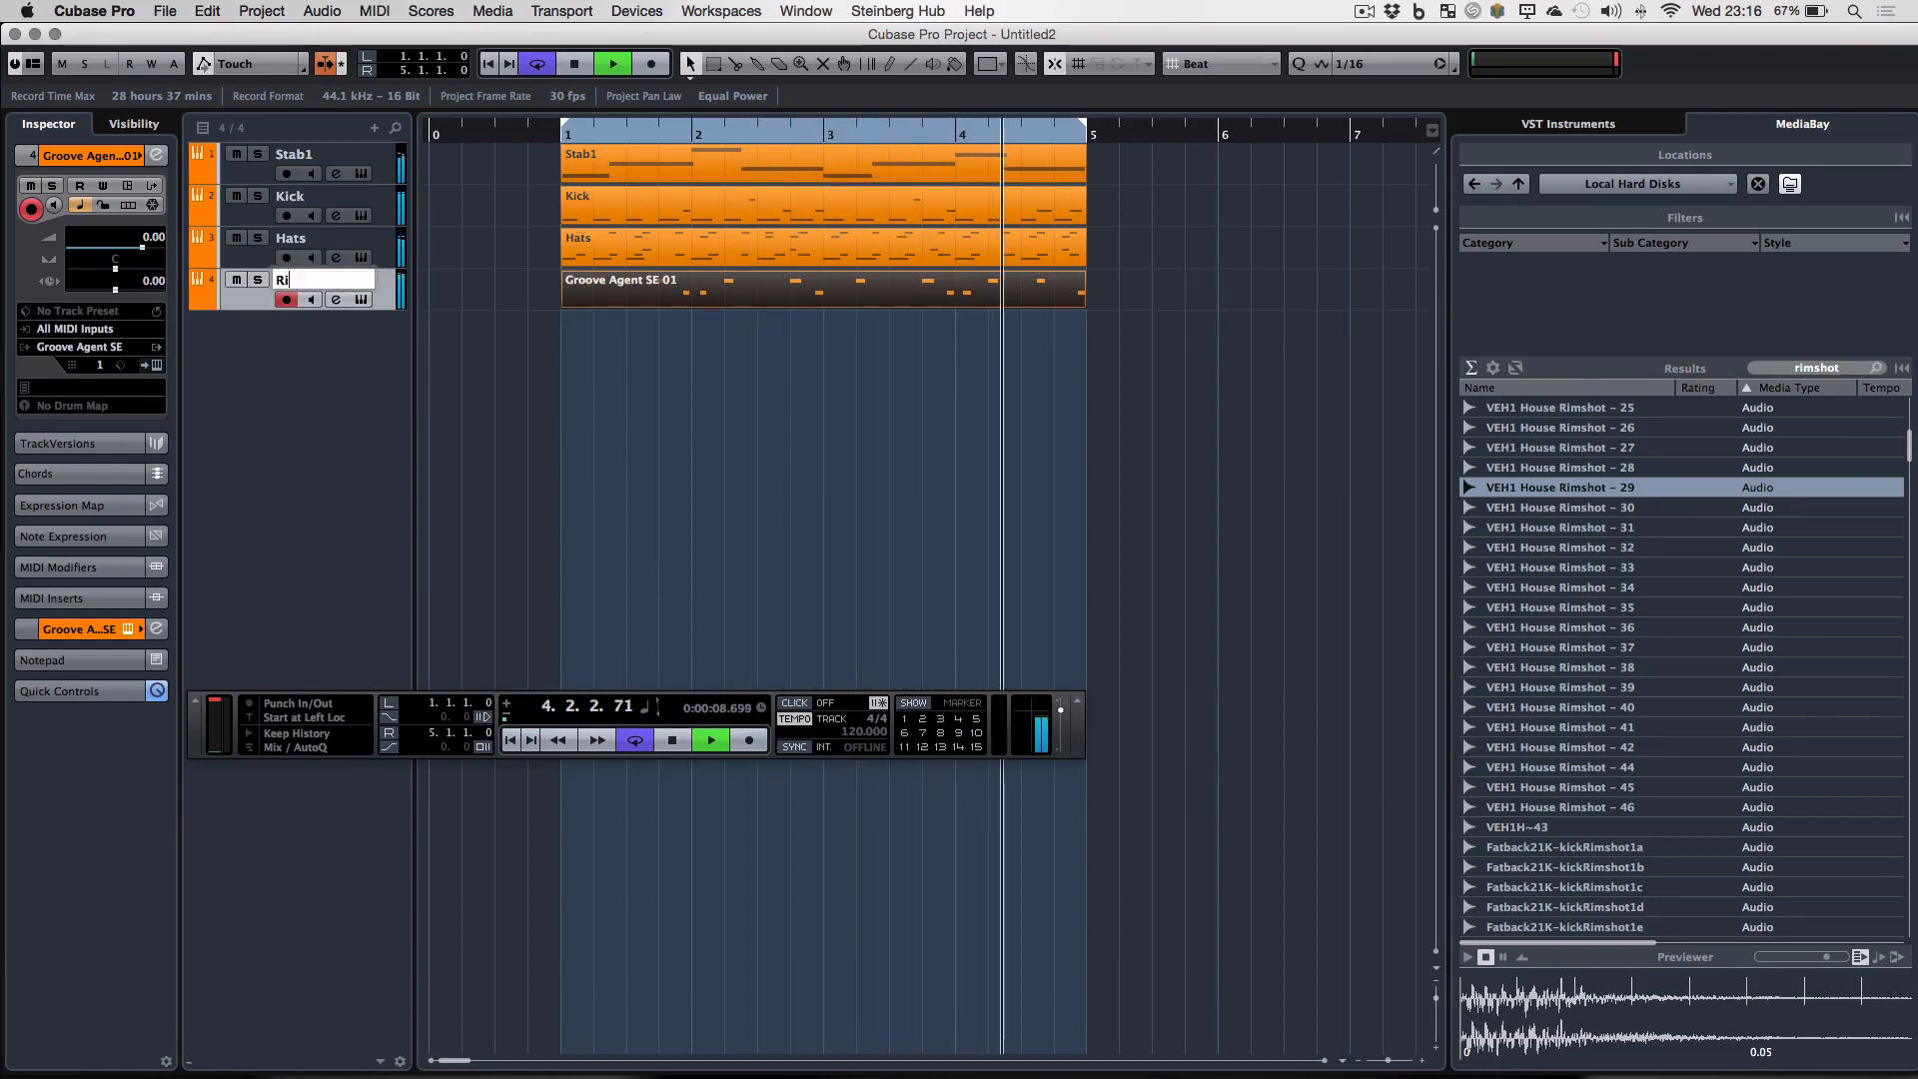
text(mshot)
key(Return)
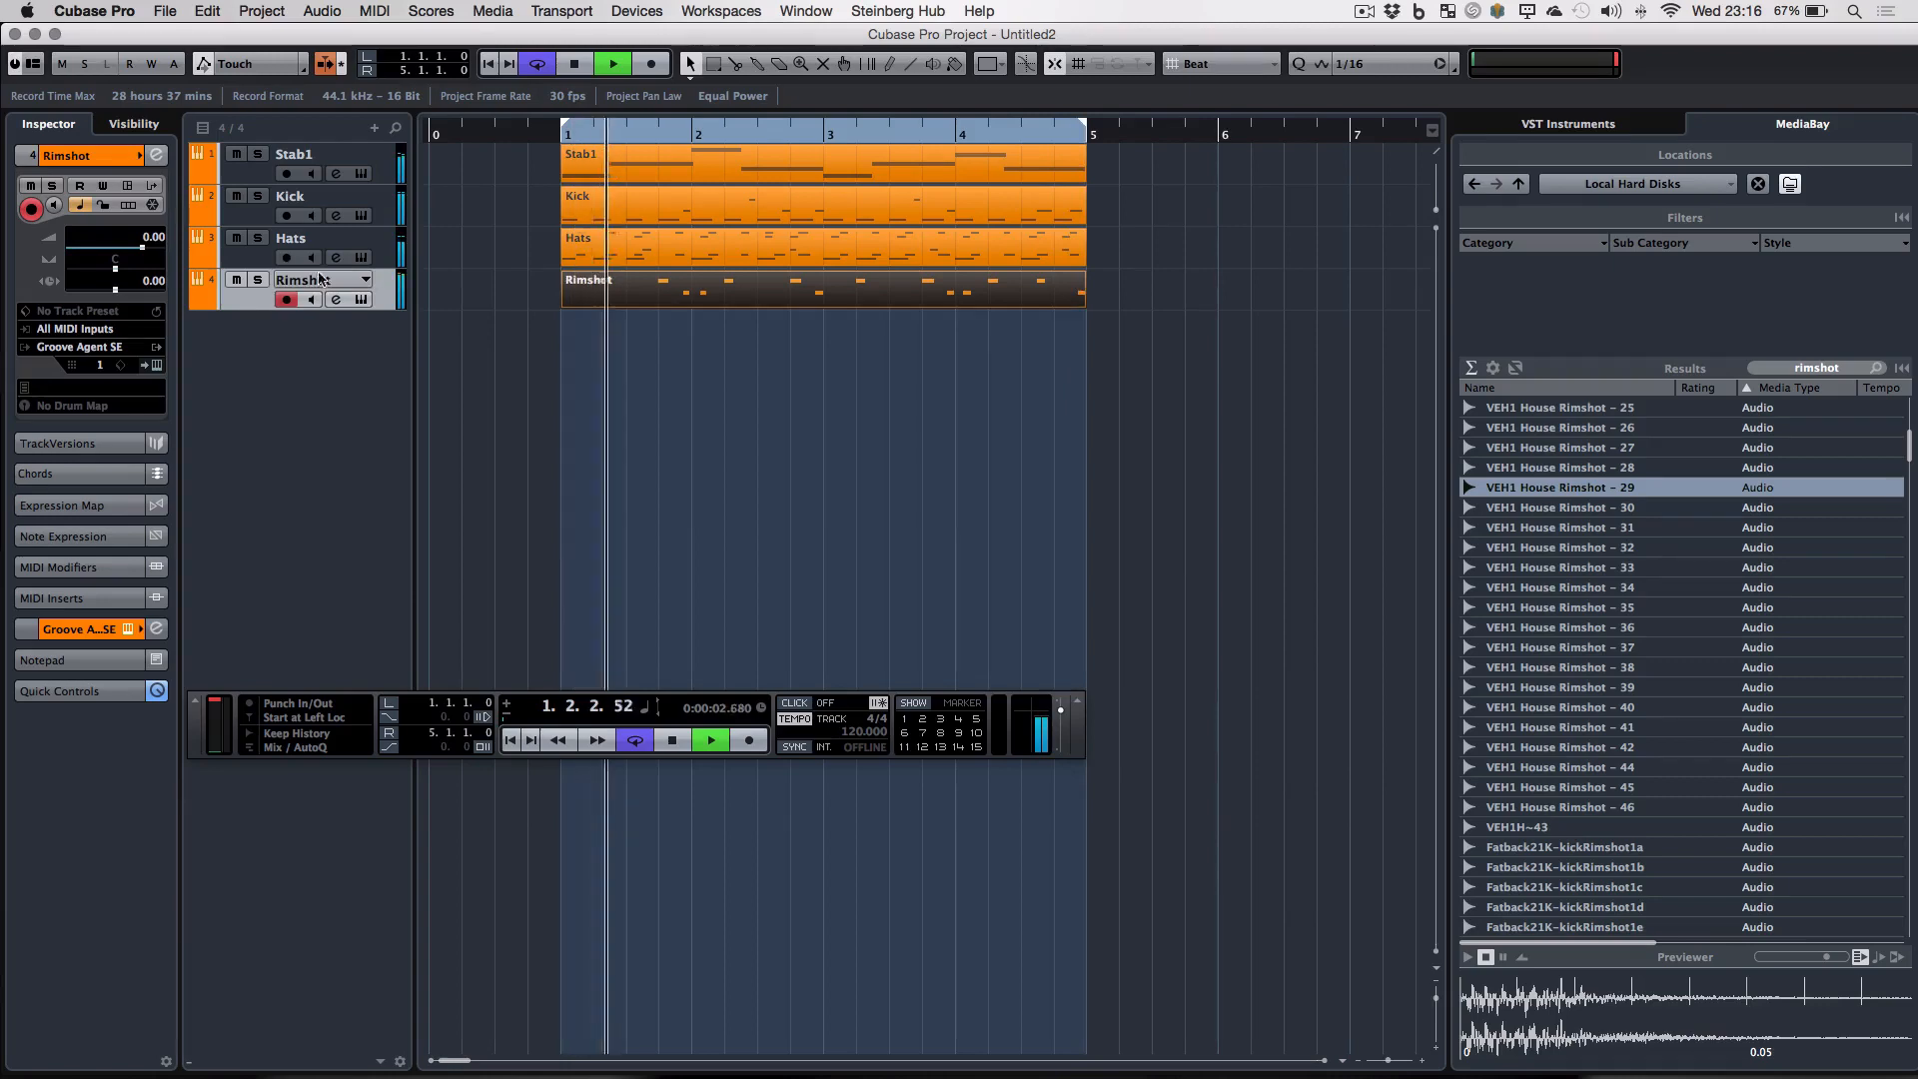
- Set the velocity of all rimshot notes to 127 in the Key Editor and close the editor
double_click(636, 296)
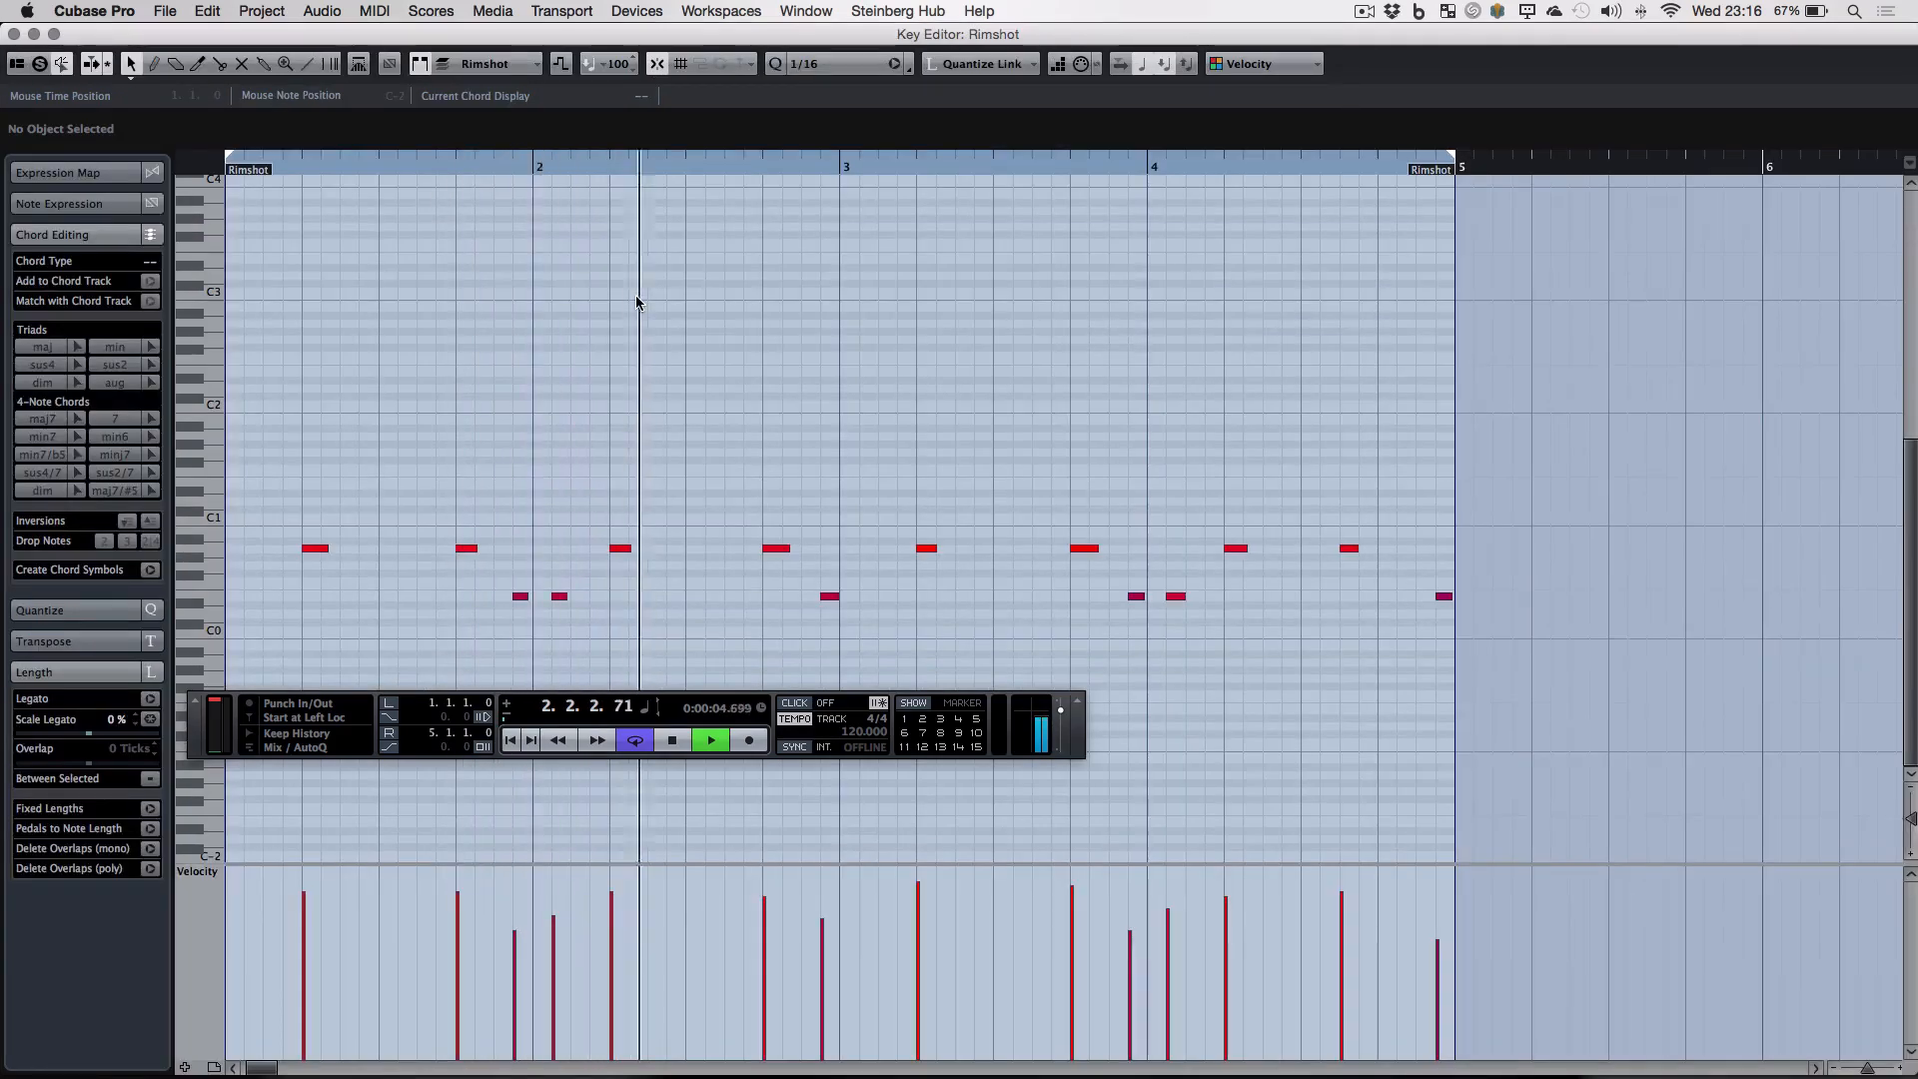
key(super+a)
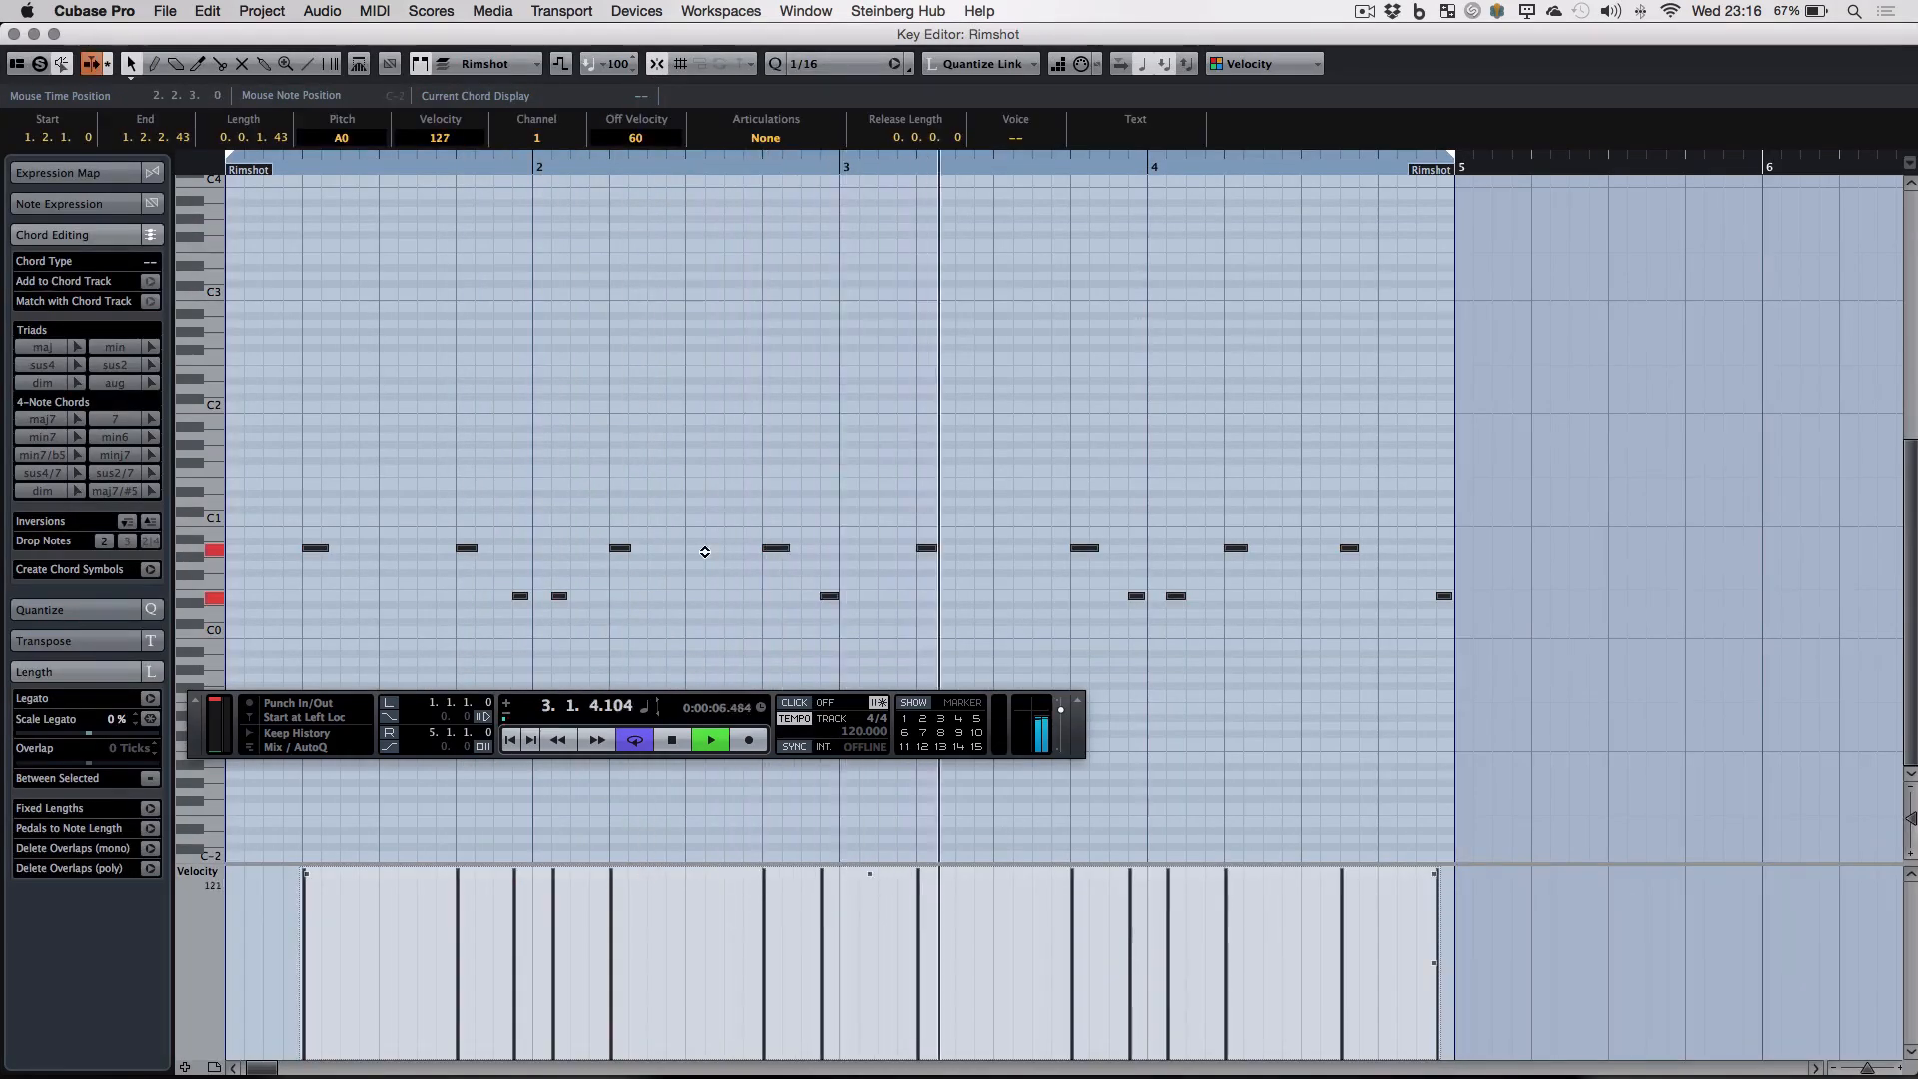
key(Return)
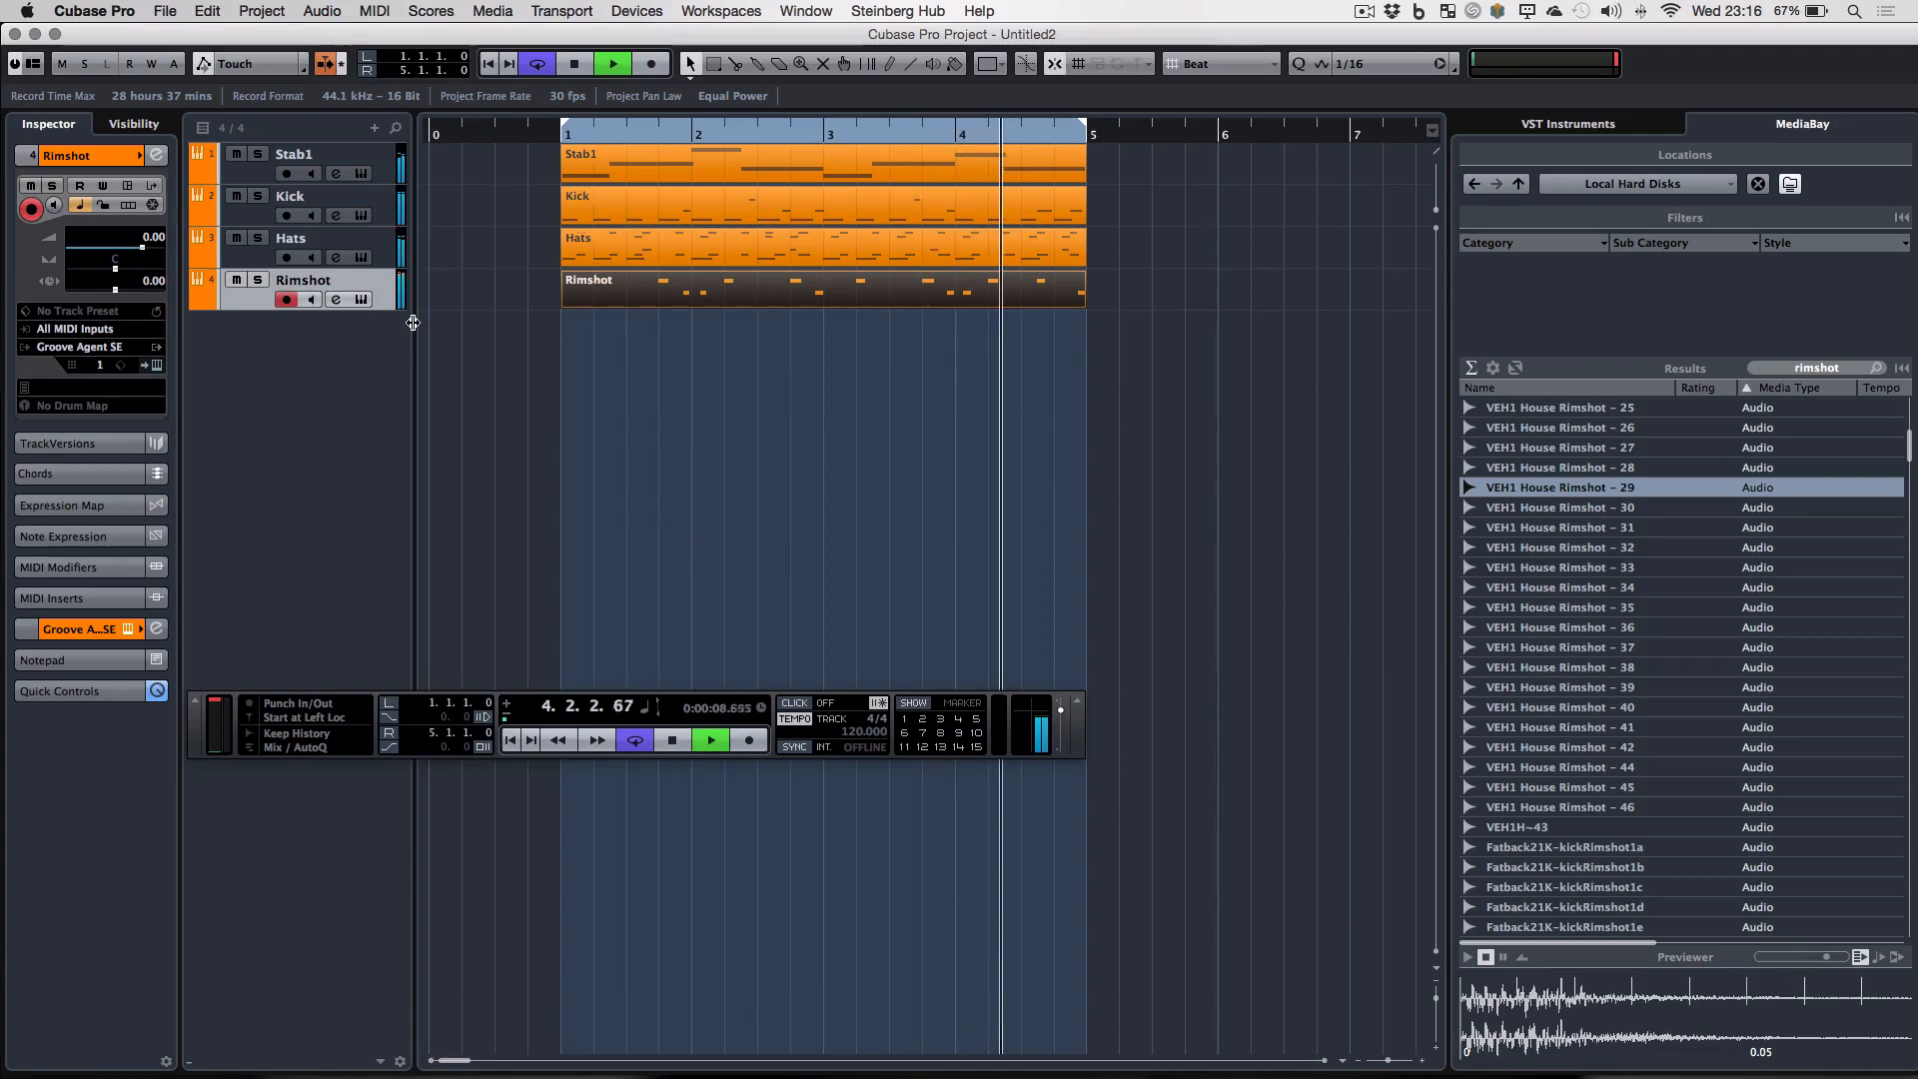
- Open the Rimshot channel's settings from the mixer and give its EQ a low cut at about 206 Hz and a high cut
key(F3)
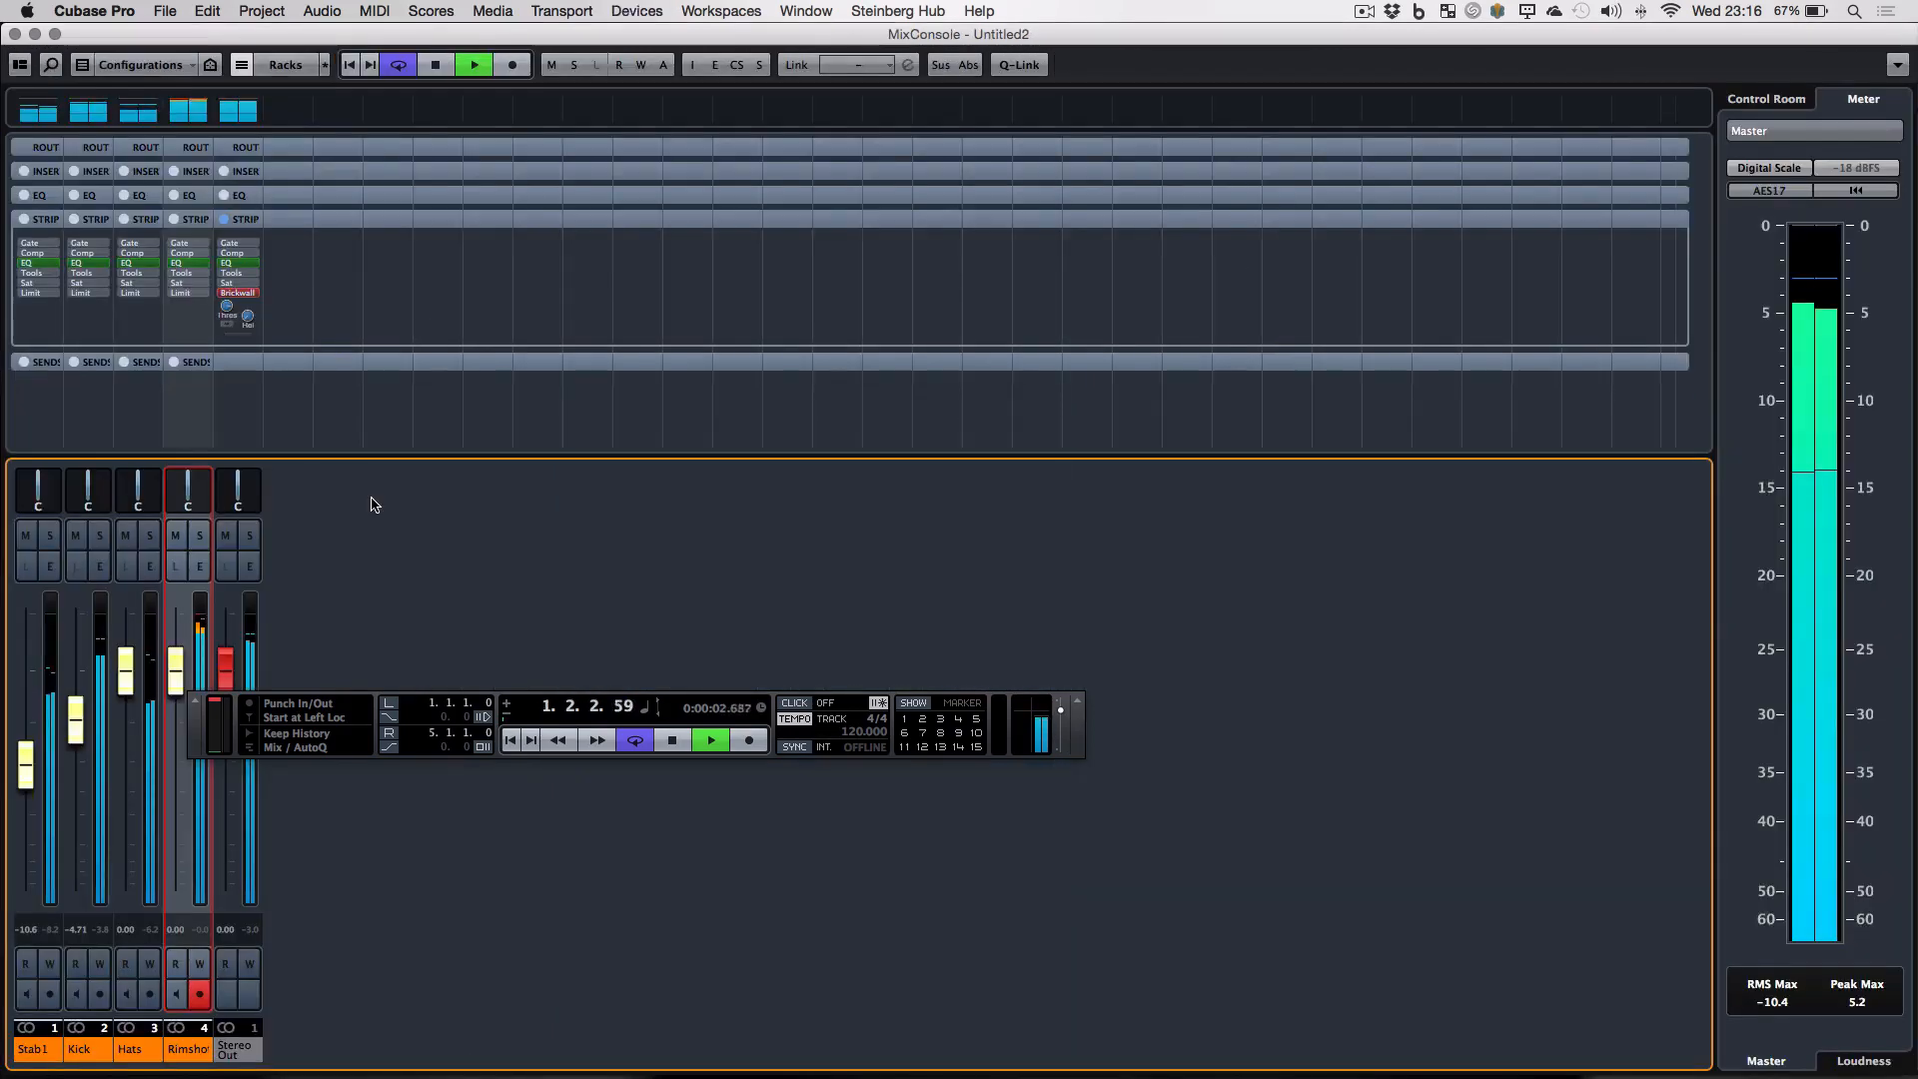
click(207, 568)
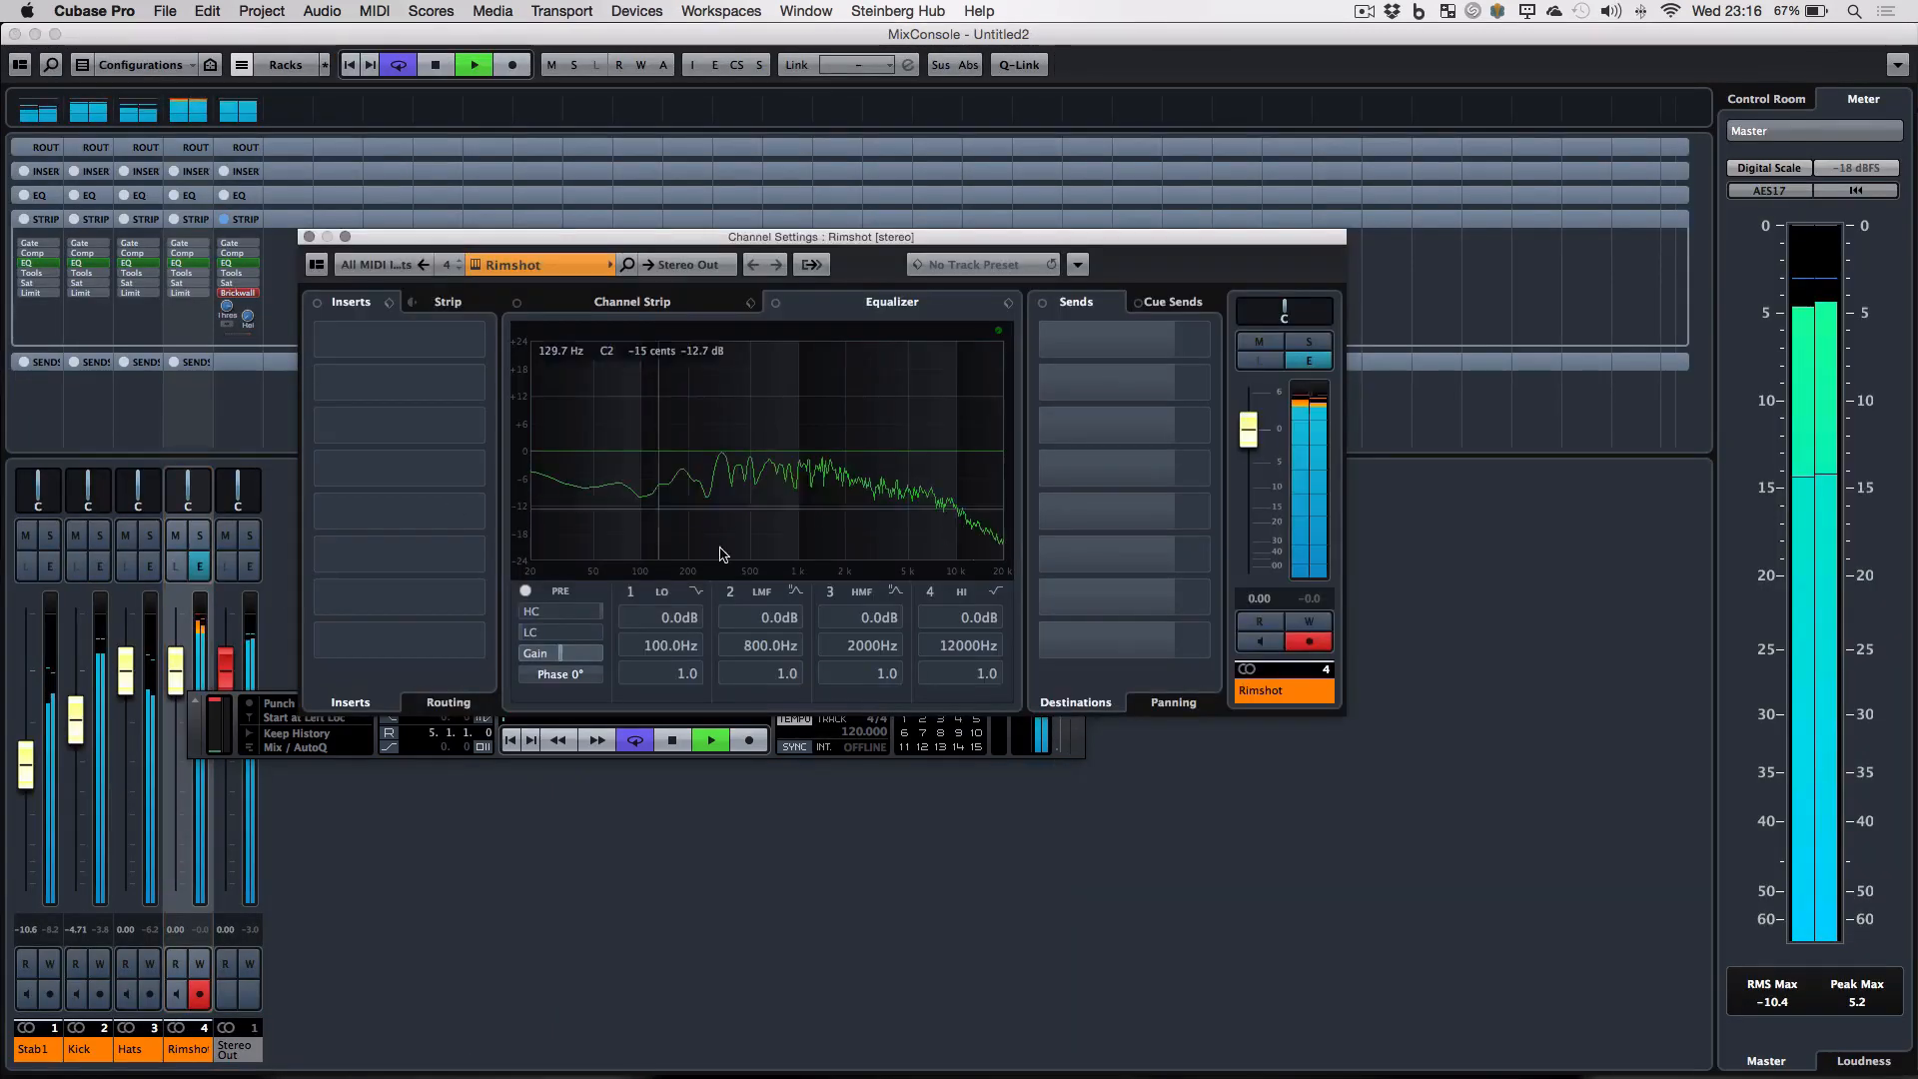
key(space)
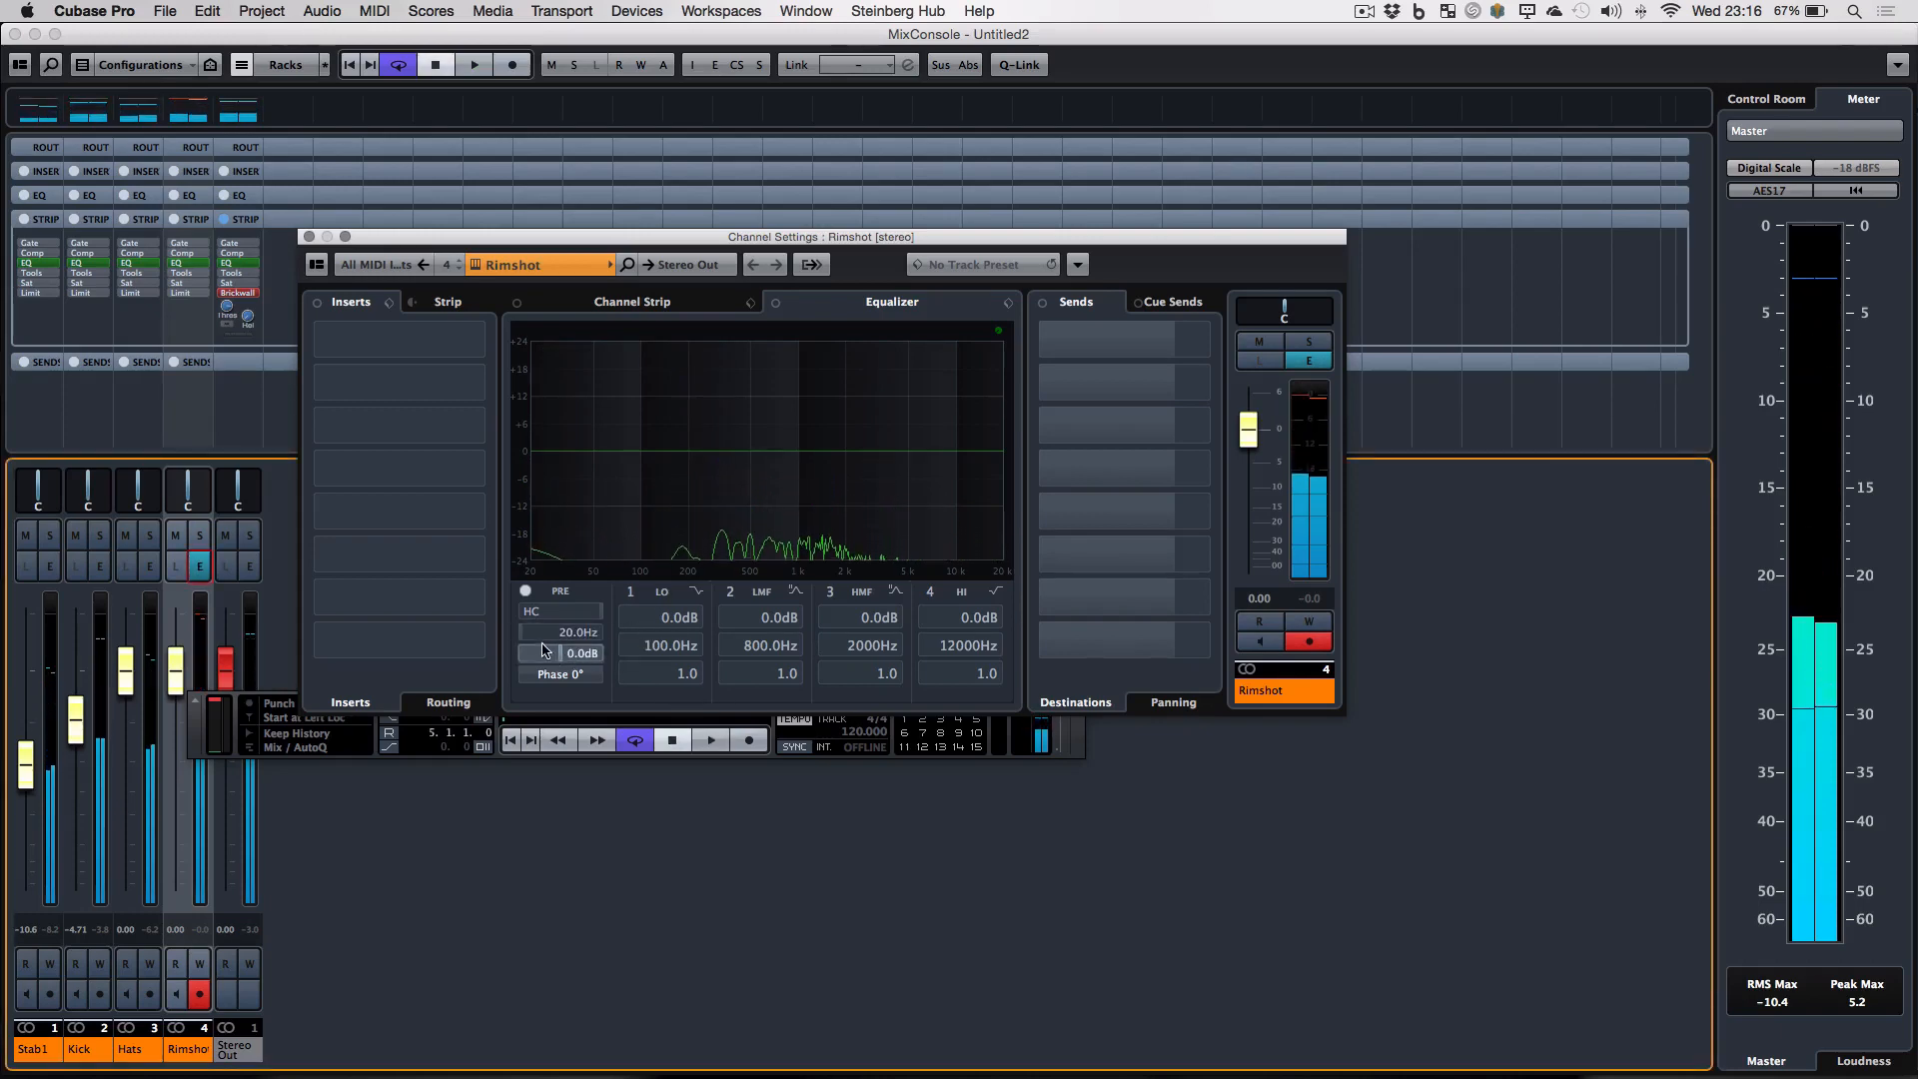
click(551, 640)
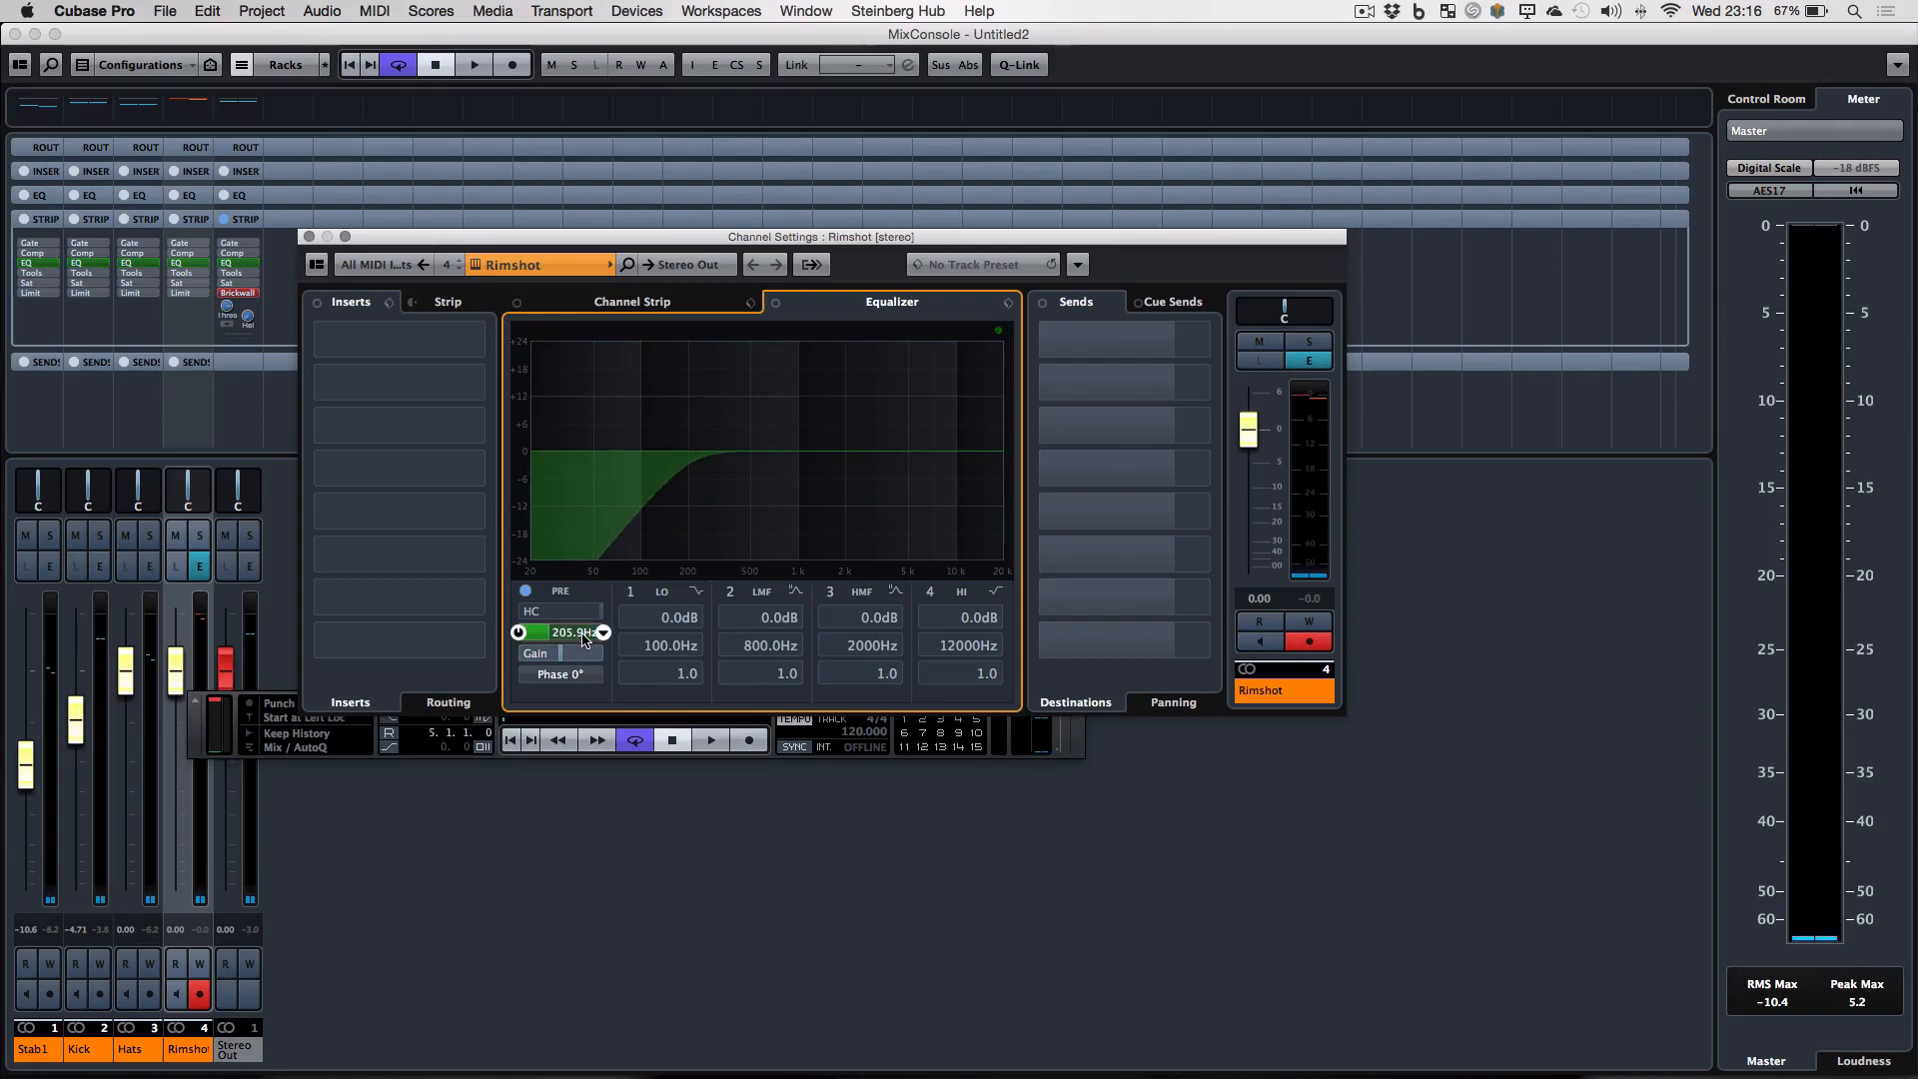
key(space)
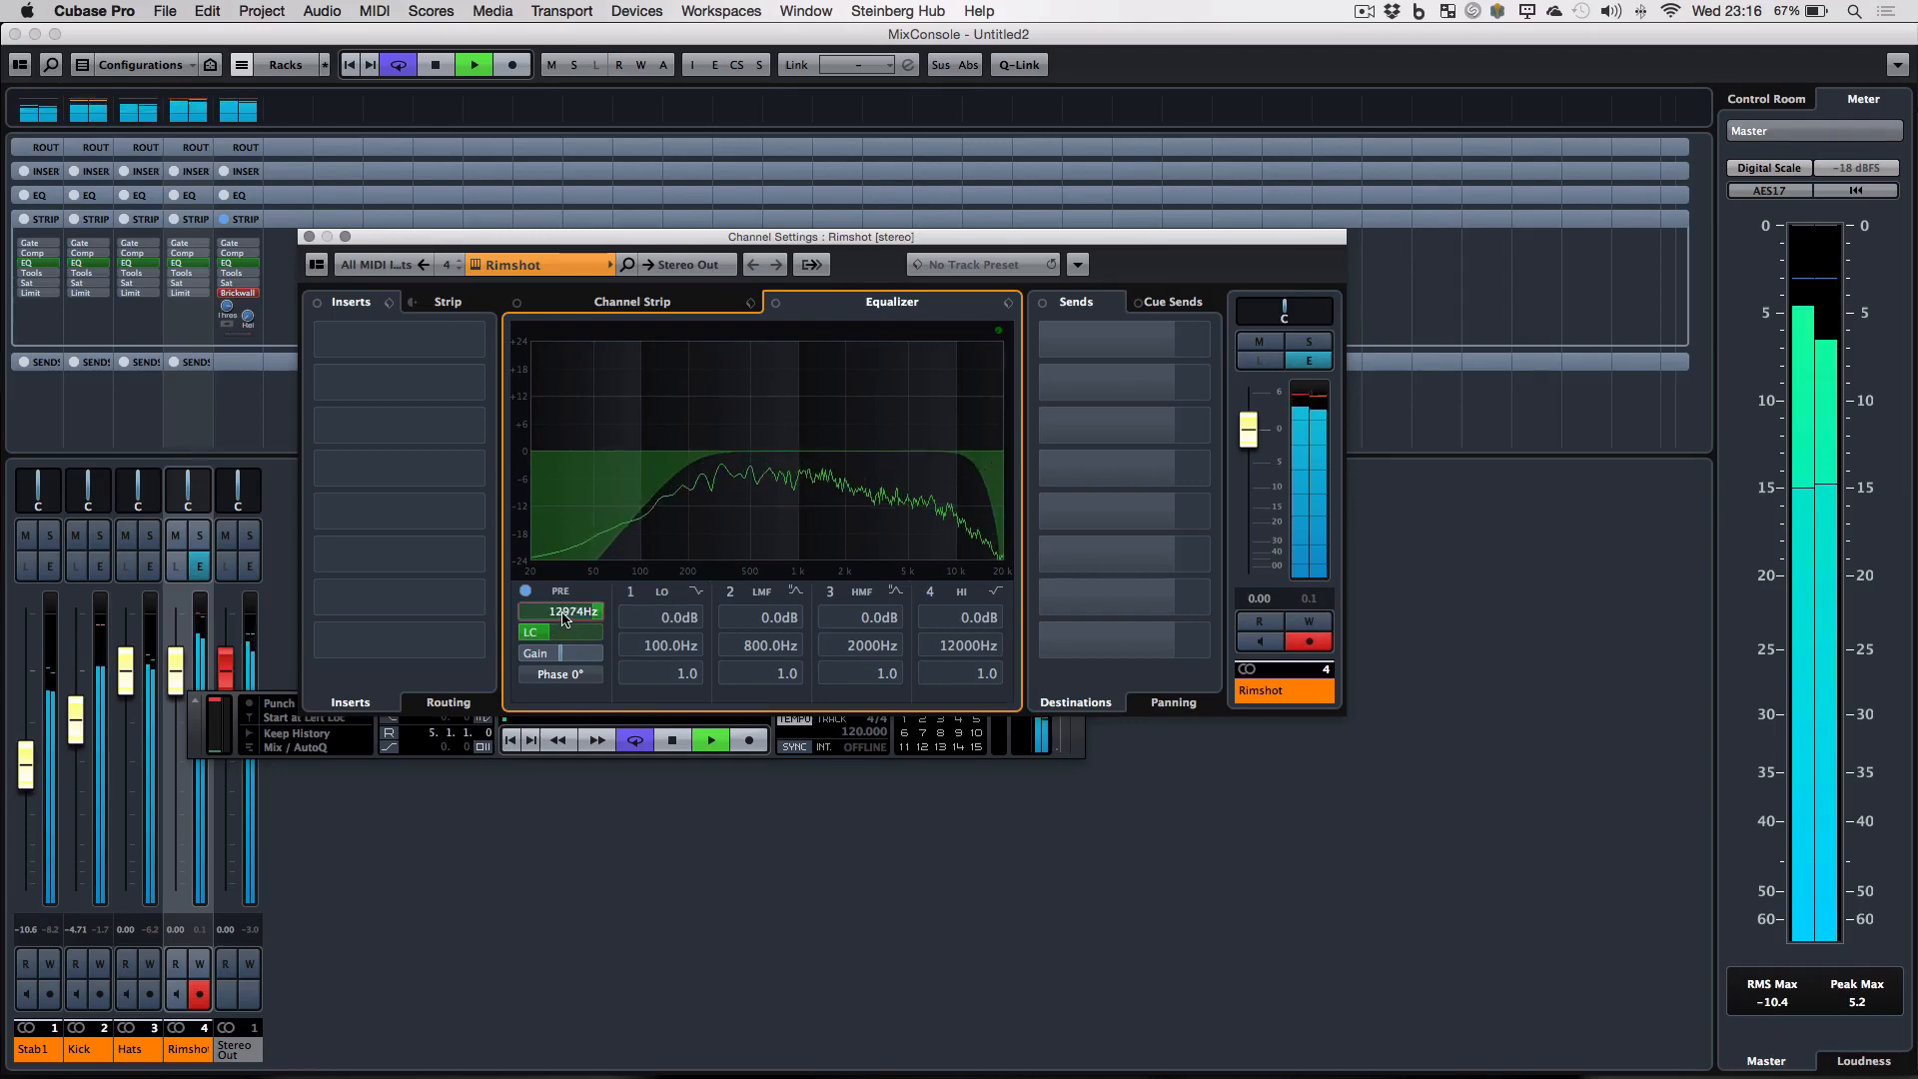
- Lower the Rimshot channel to -1.53 dB, set its low cut to about 337 Hz, and return to the project
click(1251, 440)
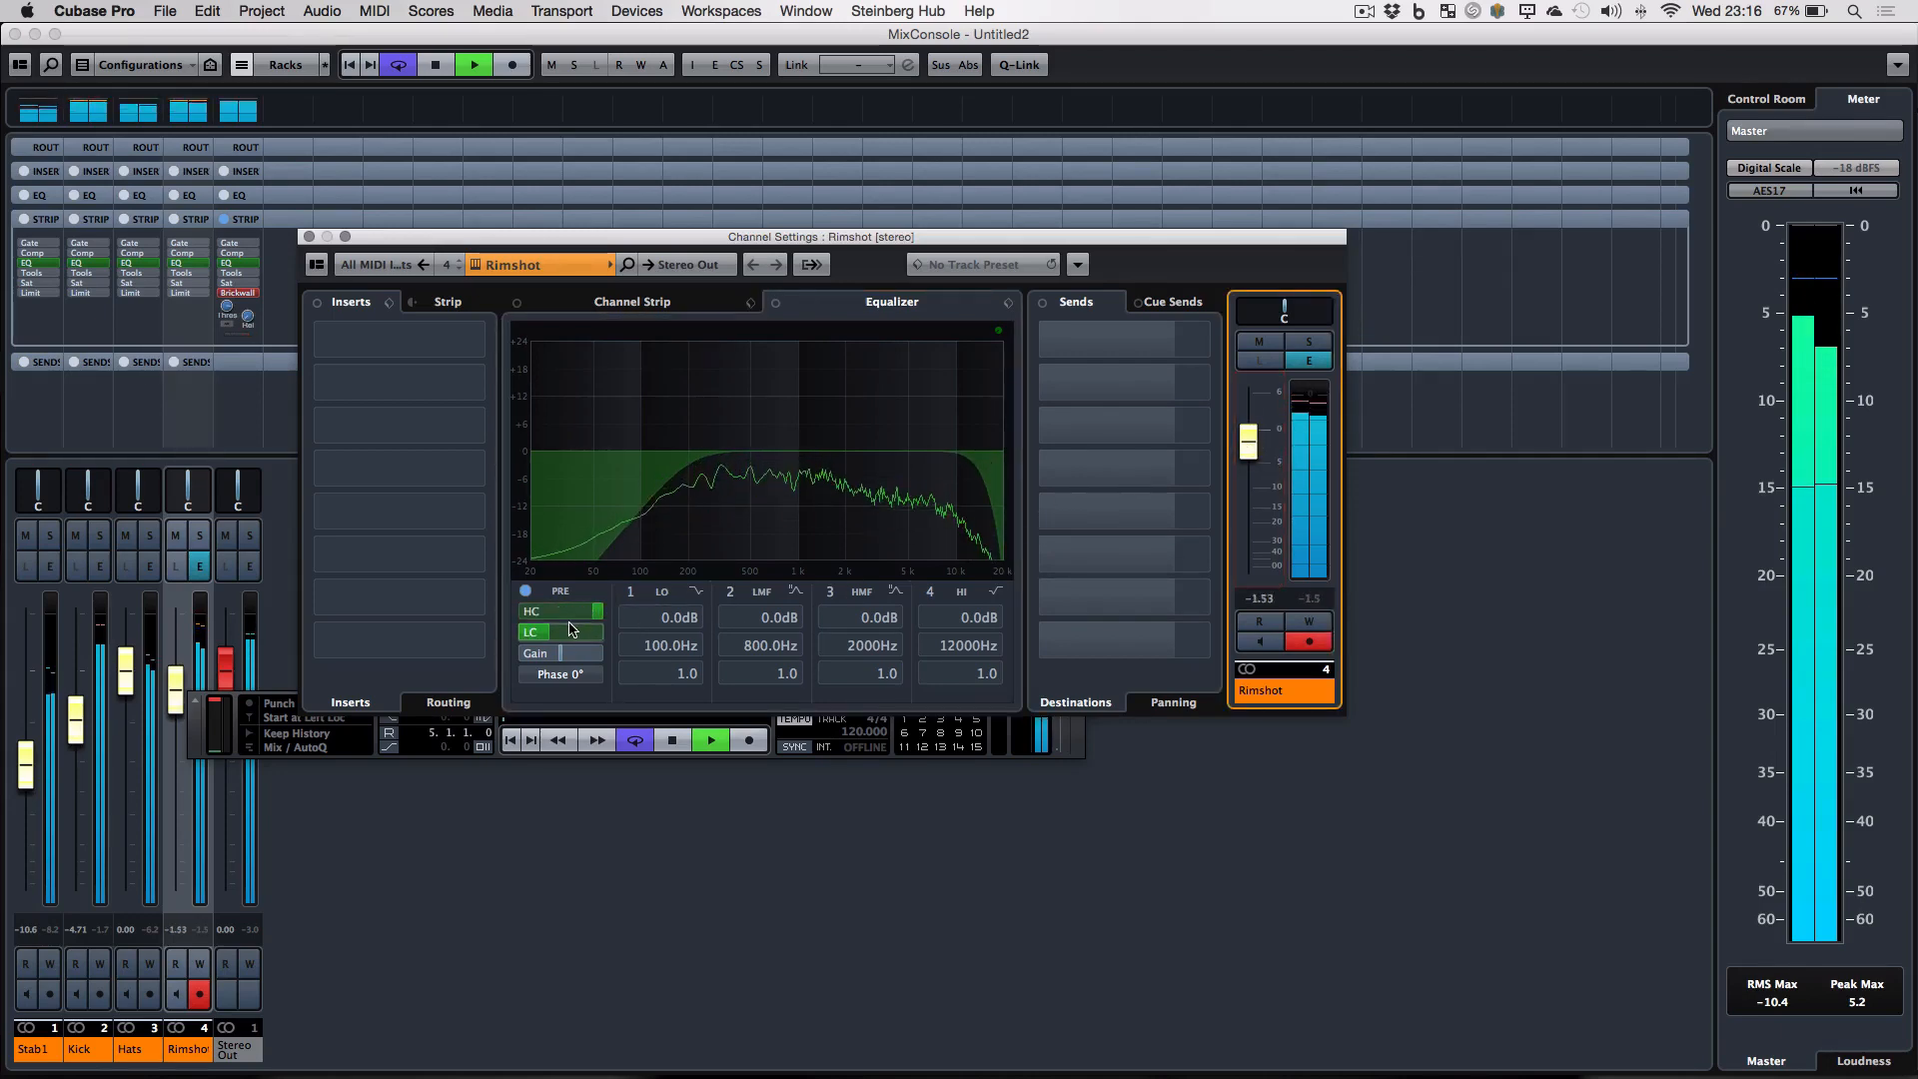
drag(571, 628, 561, 636)
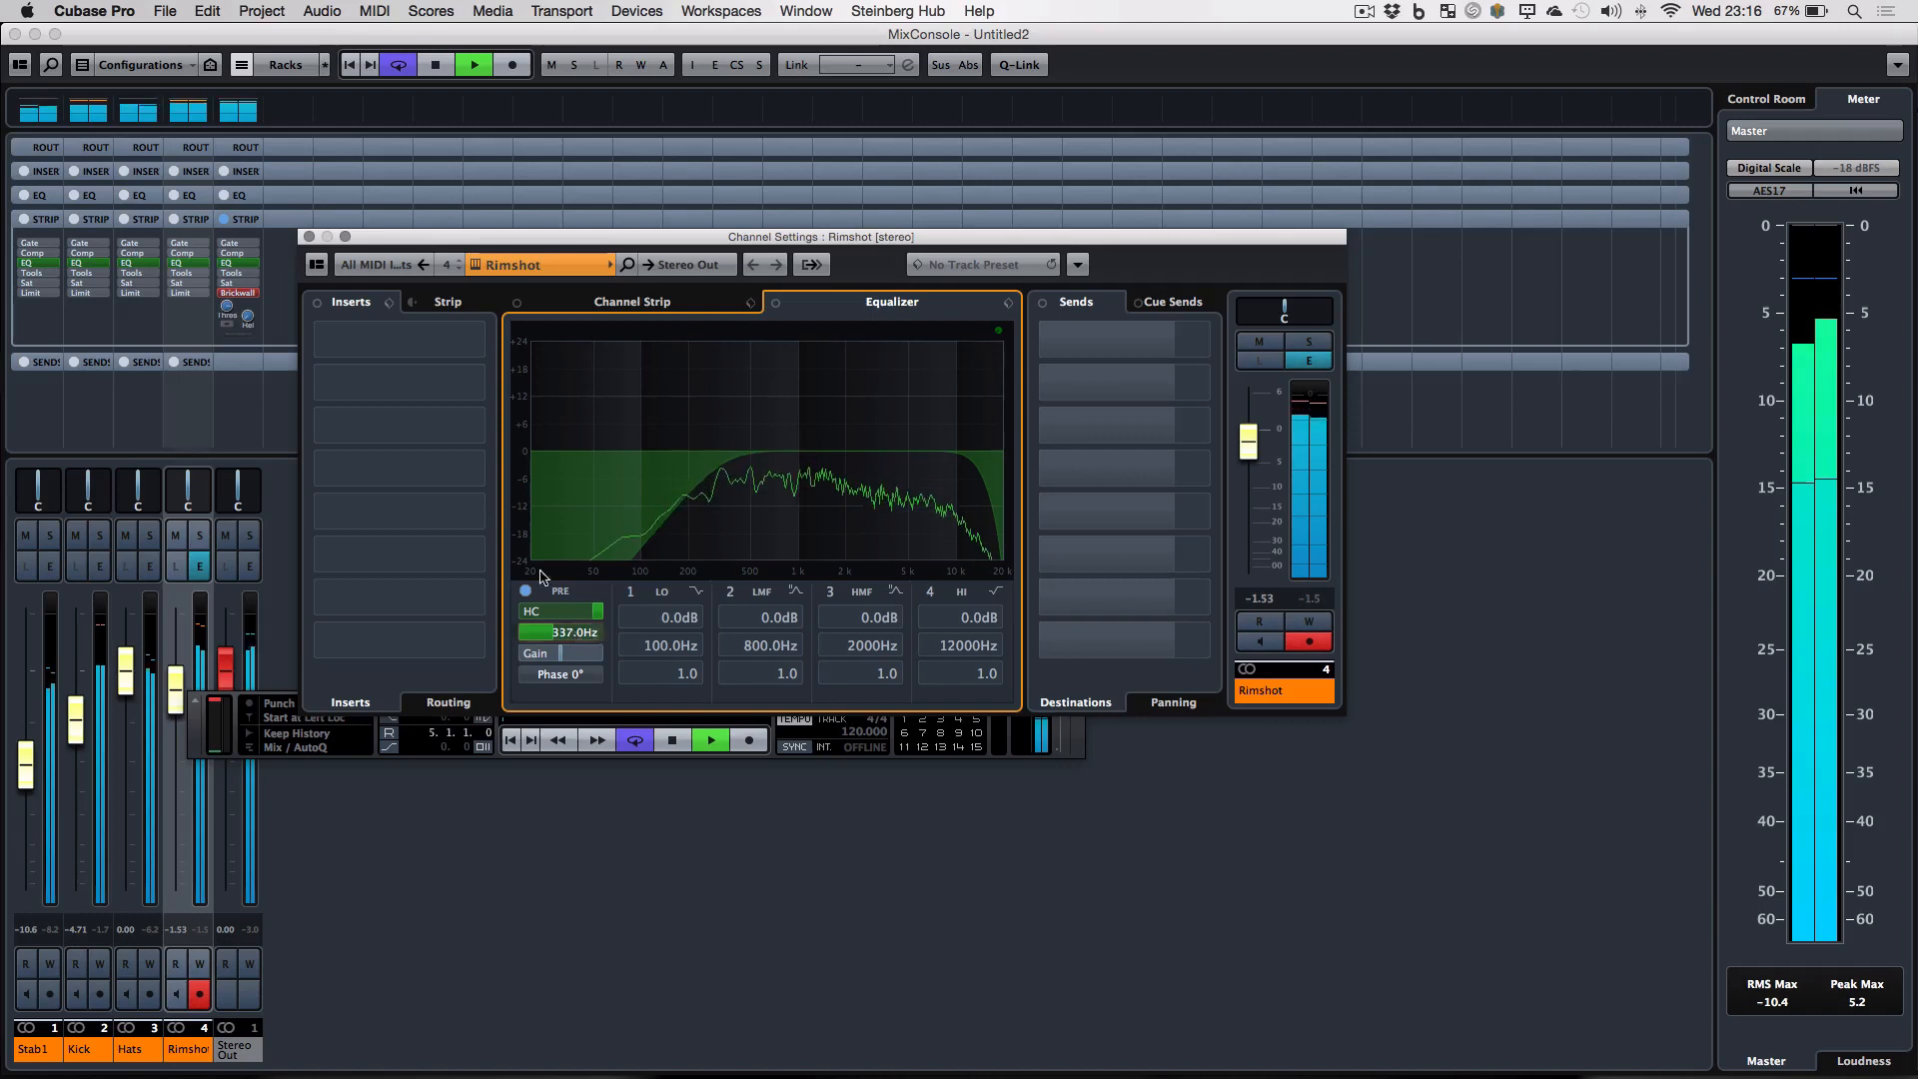
click(309, 237)
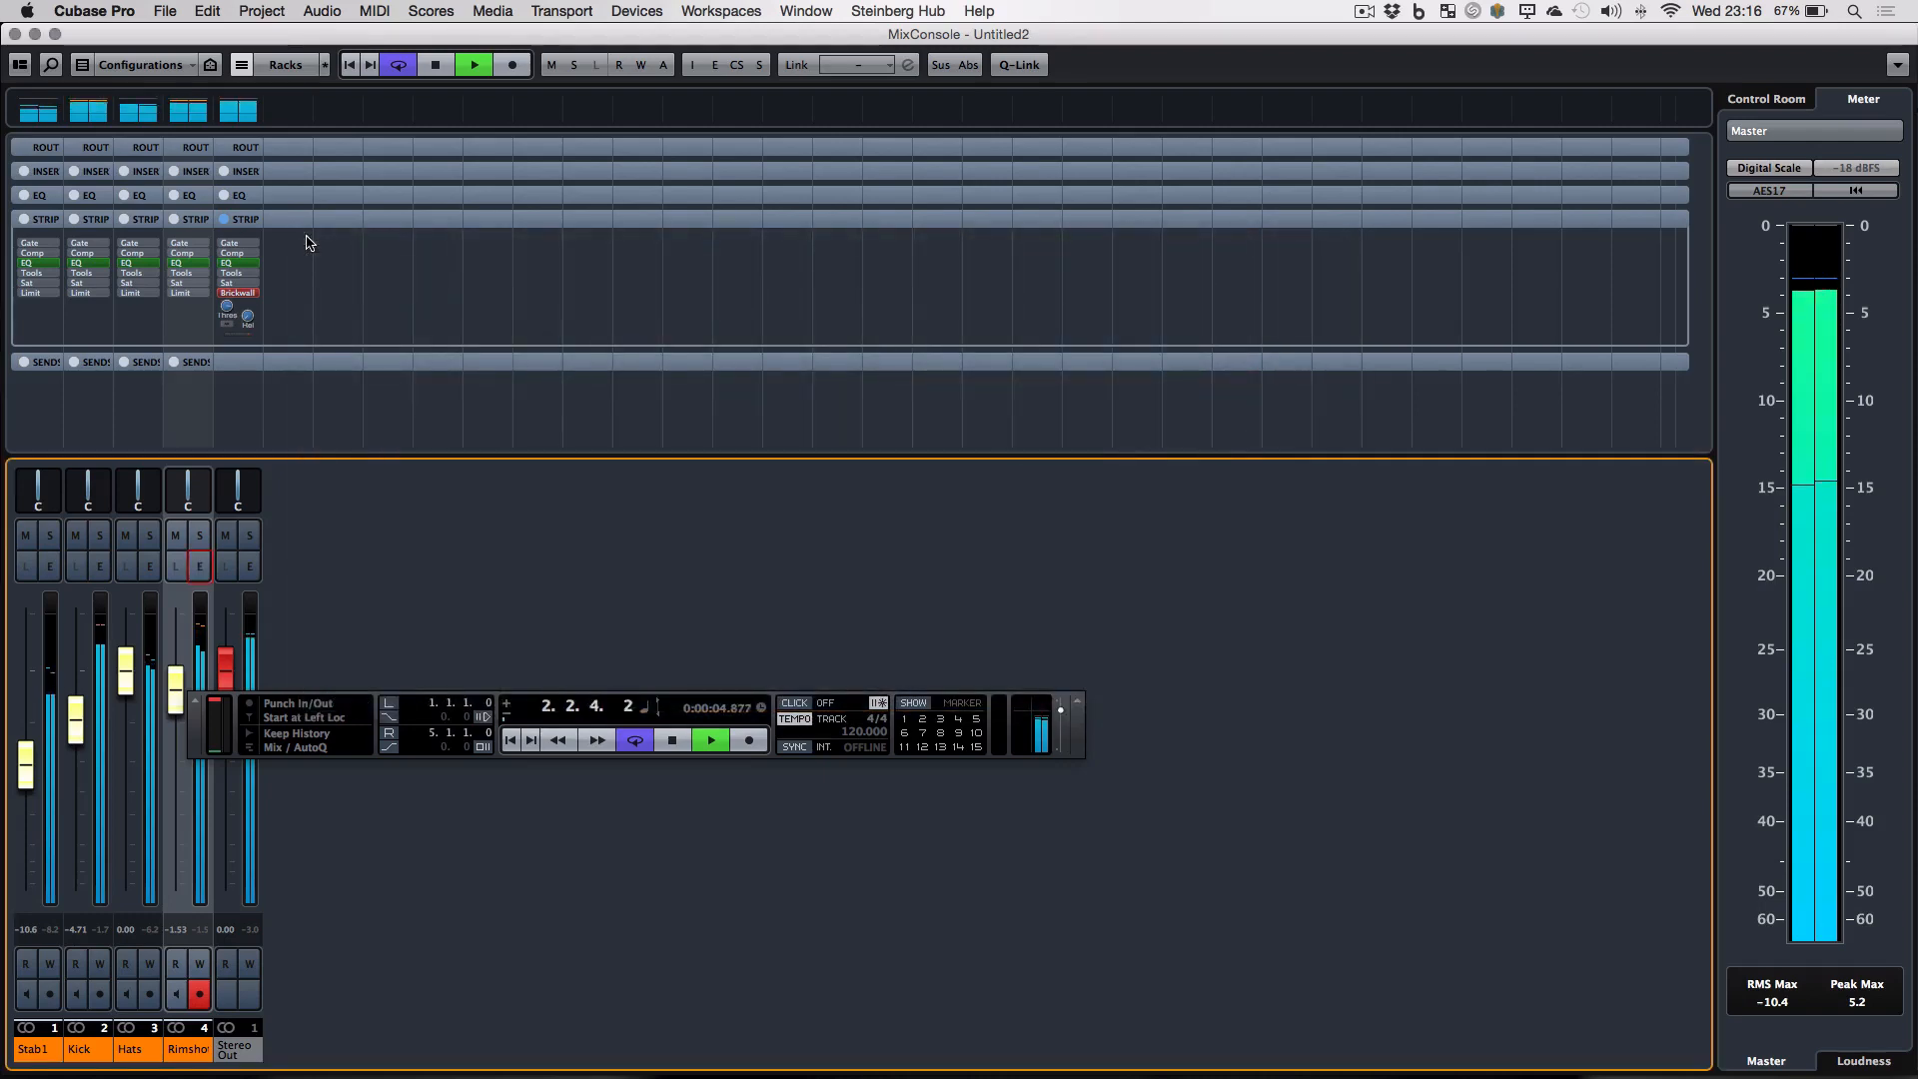
key(space)
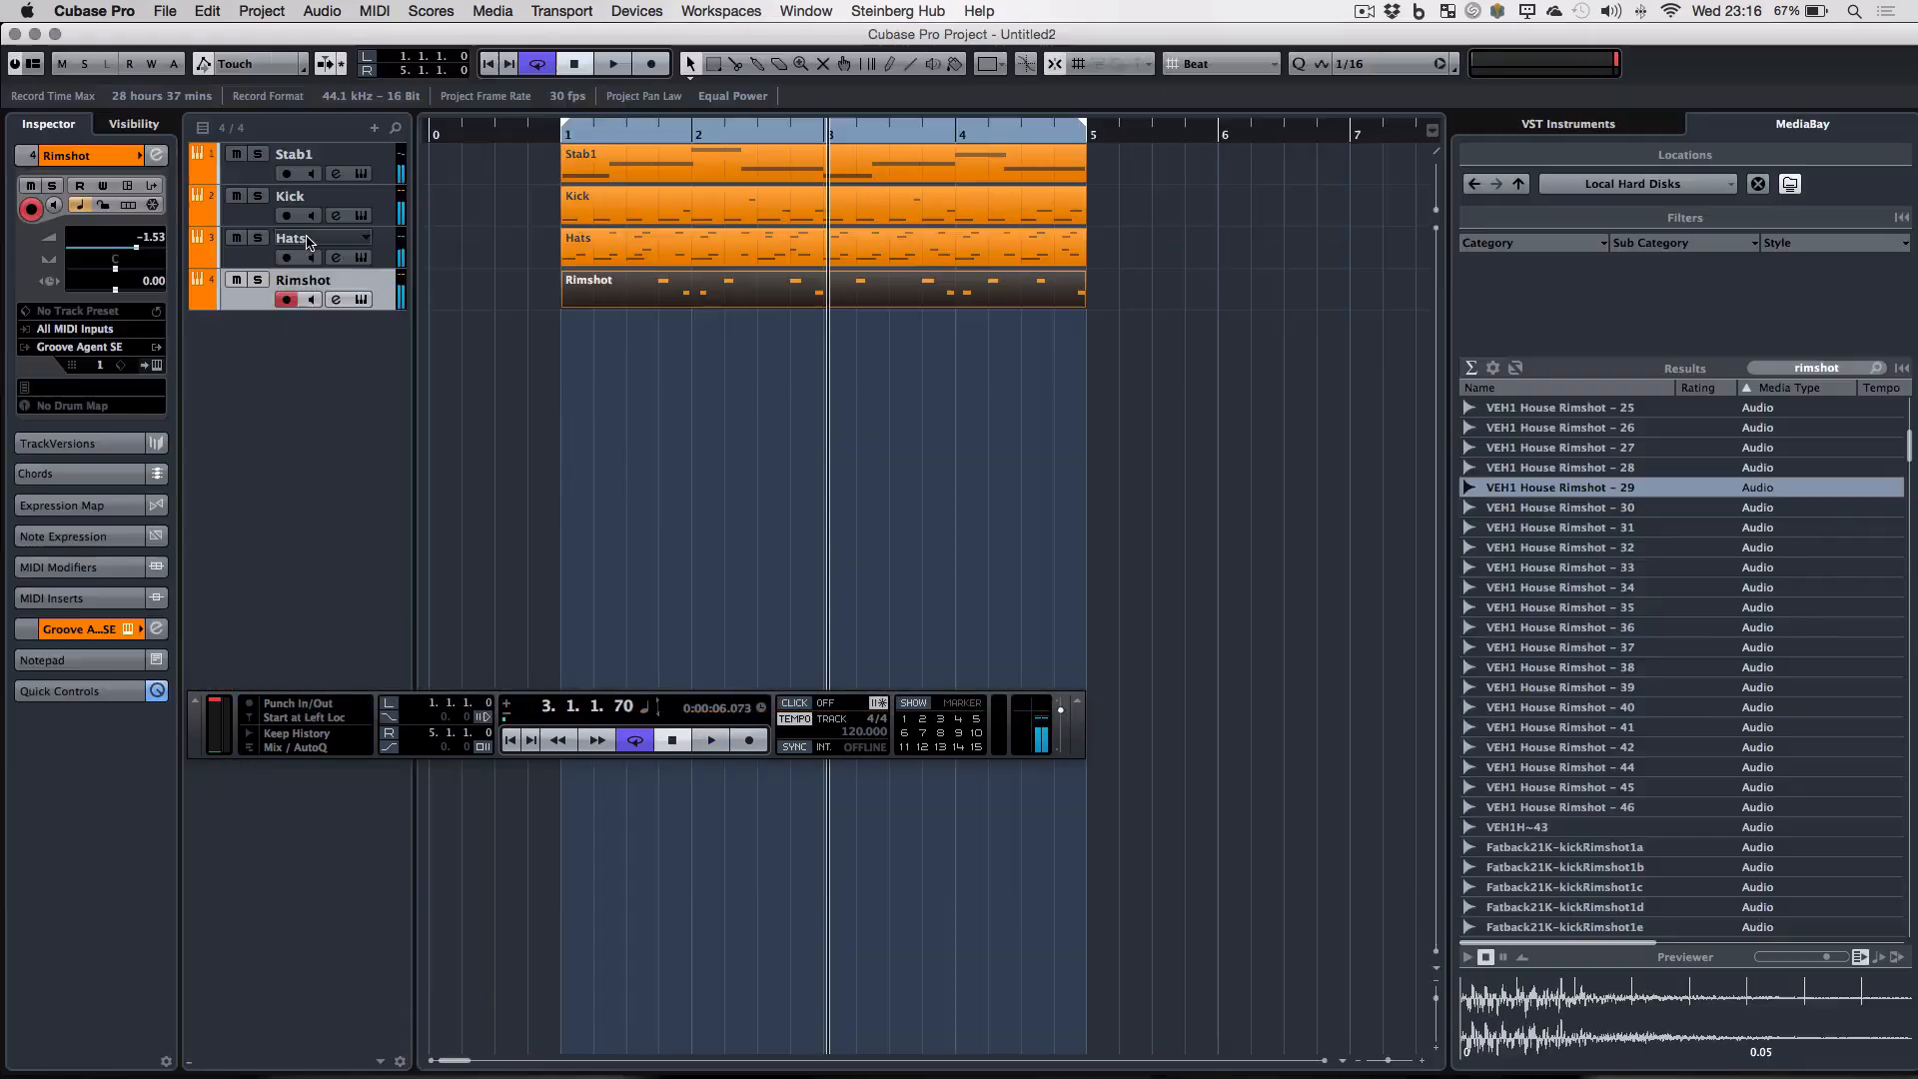
key(F3)
- Add one new instrument track that uses Groove Agent SE below the Rimshot track
click(713, 386)
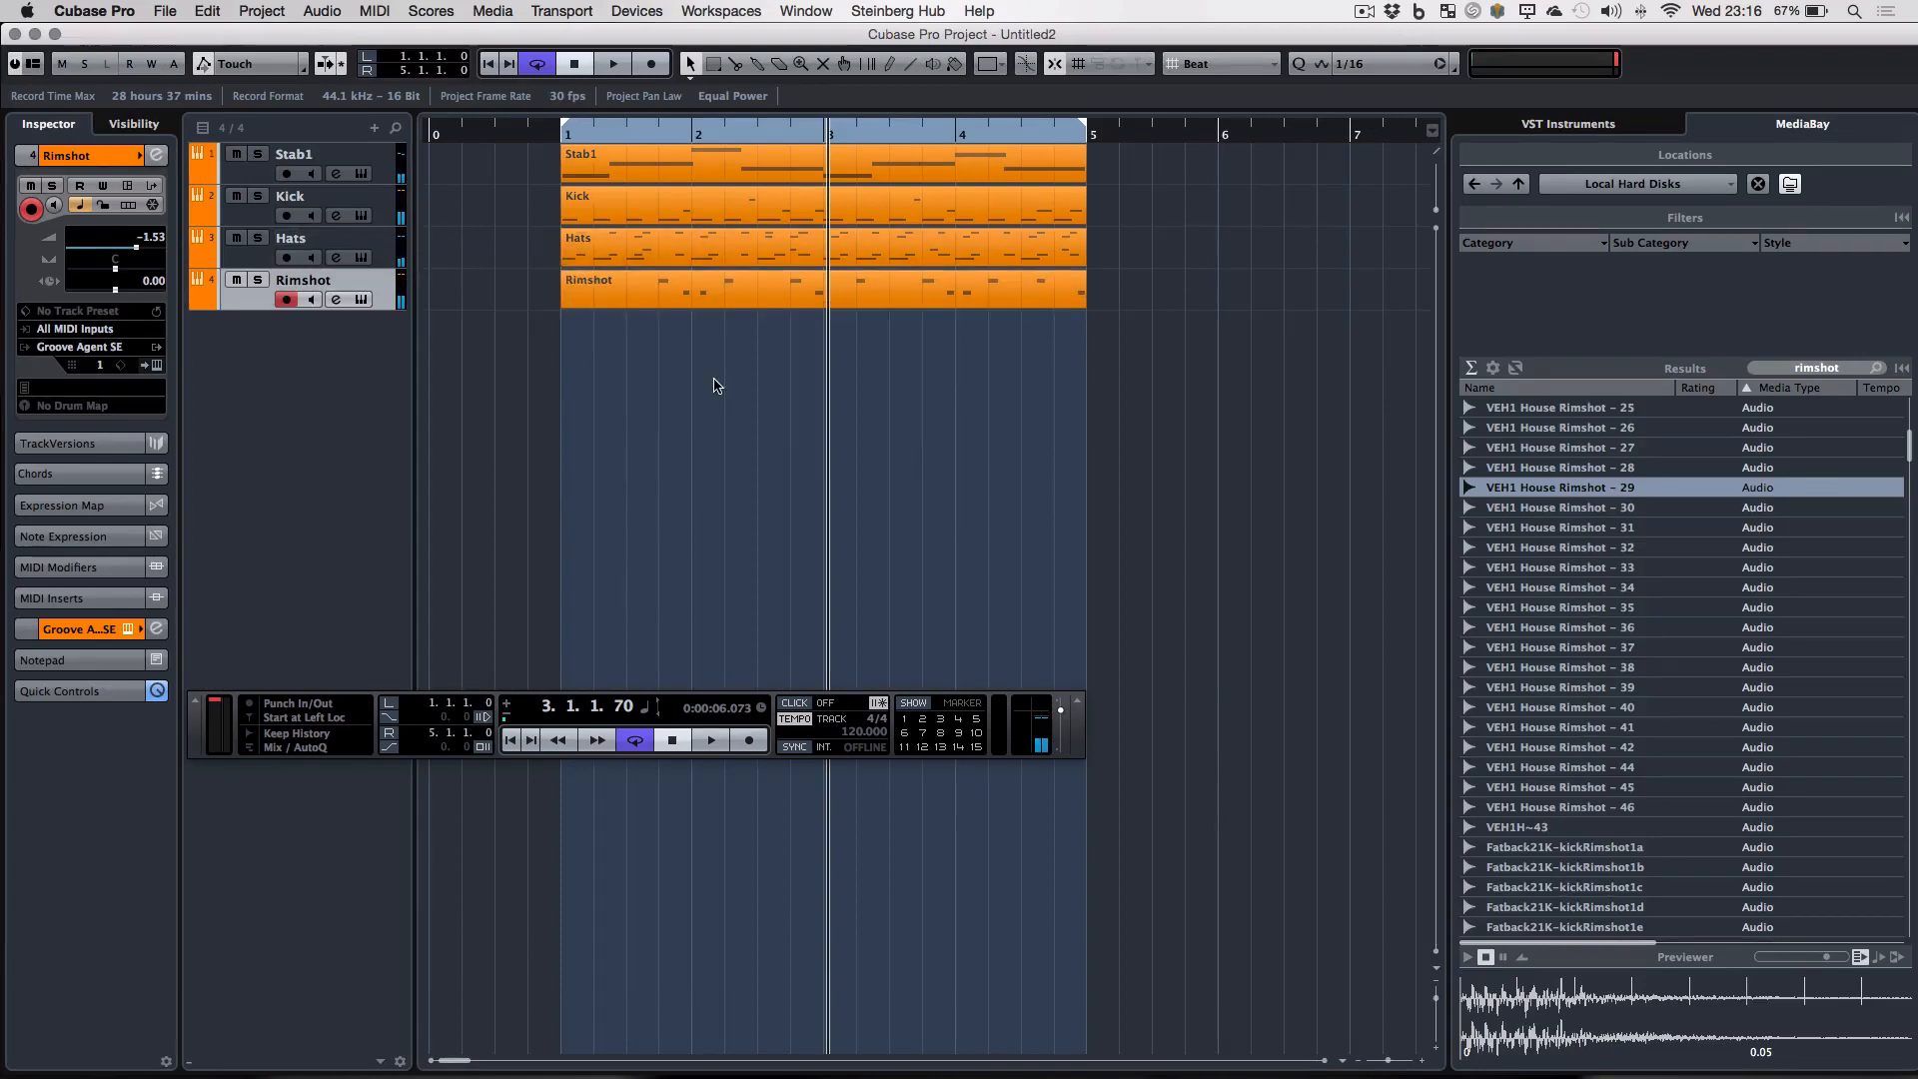
key(g)
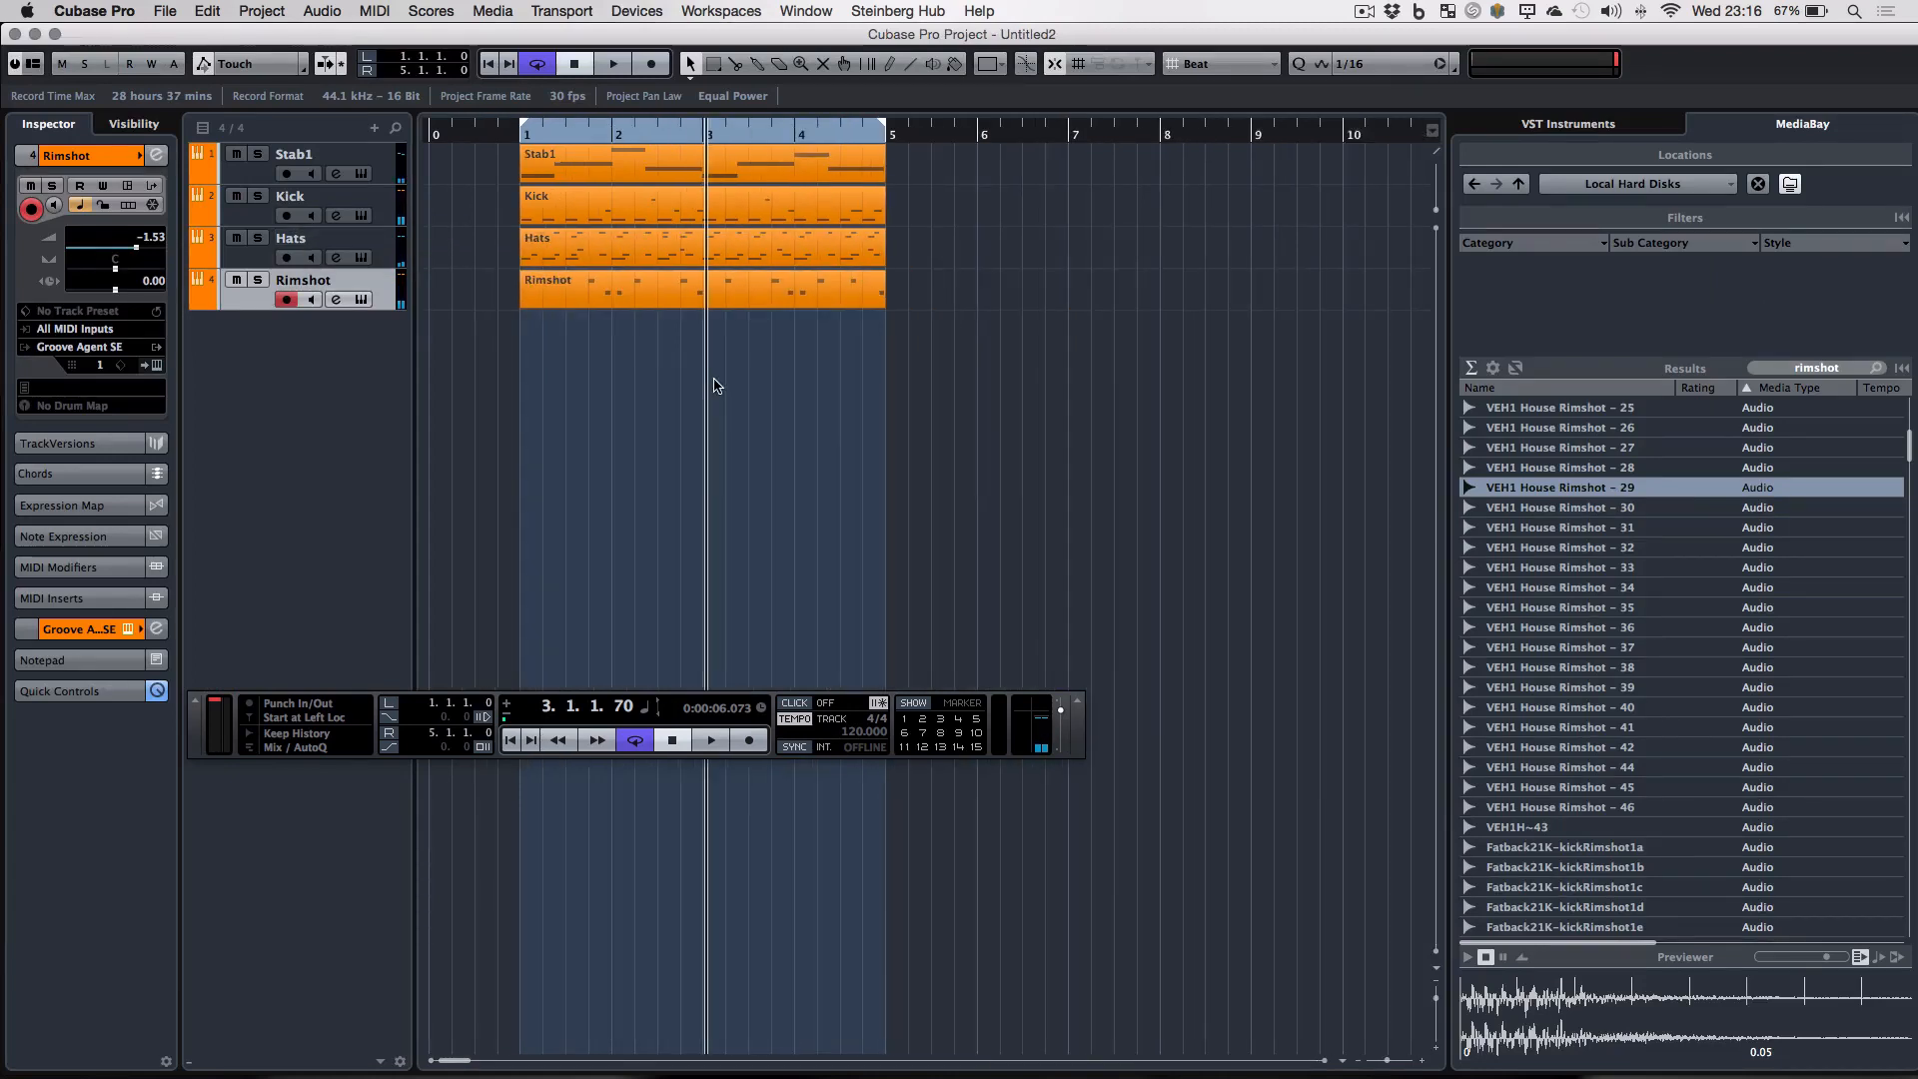
click(374, 130)
click(439, 171)
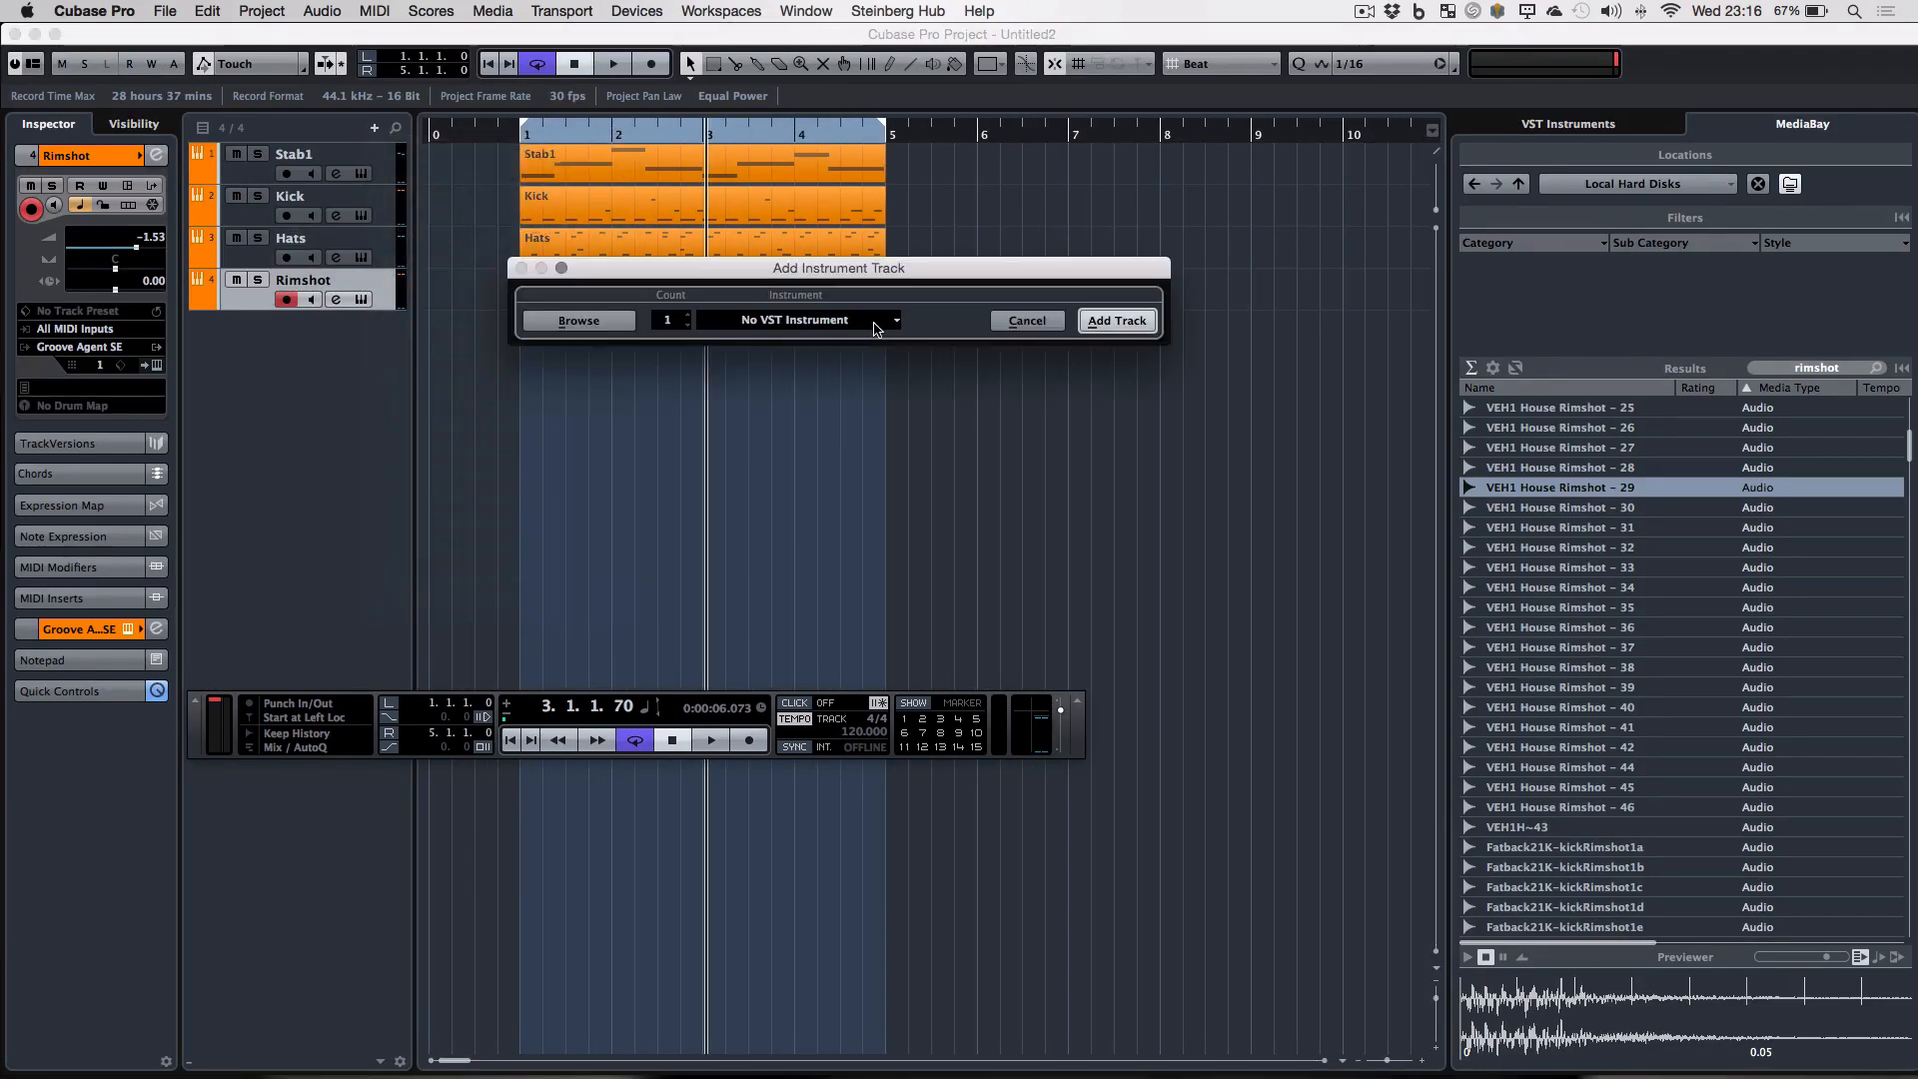
click(875, 322)
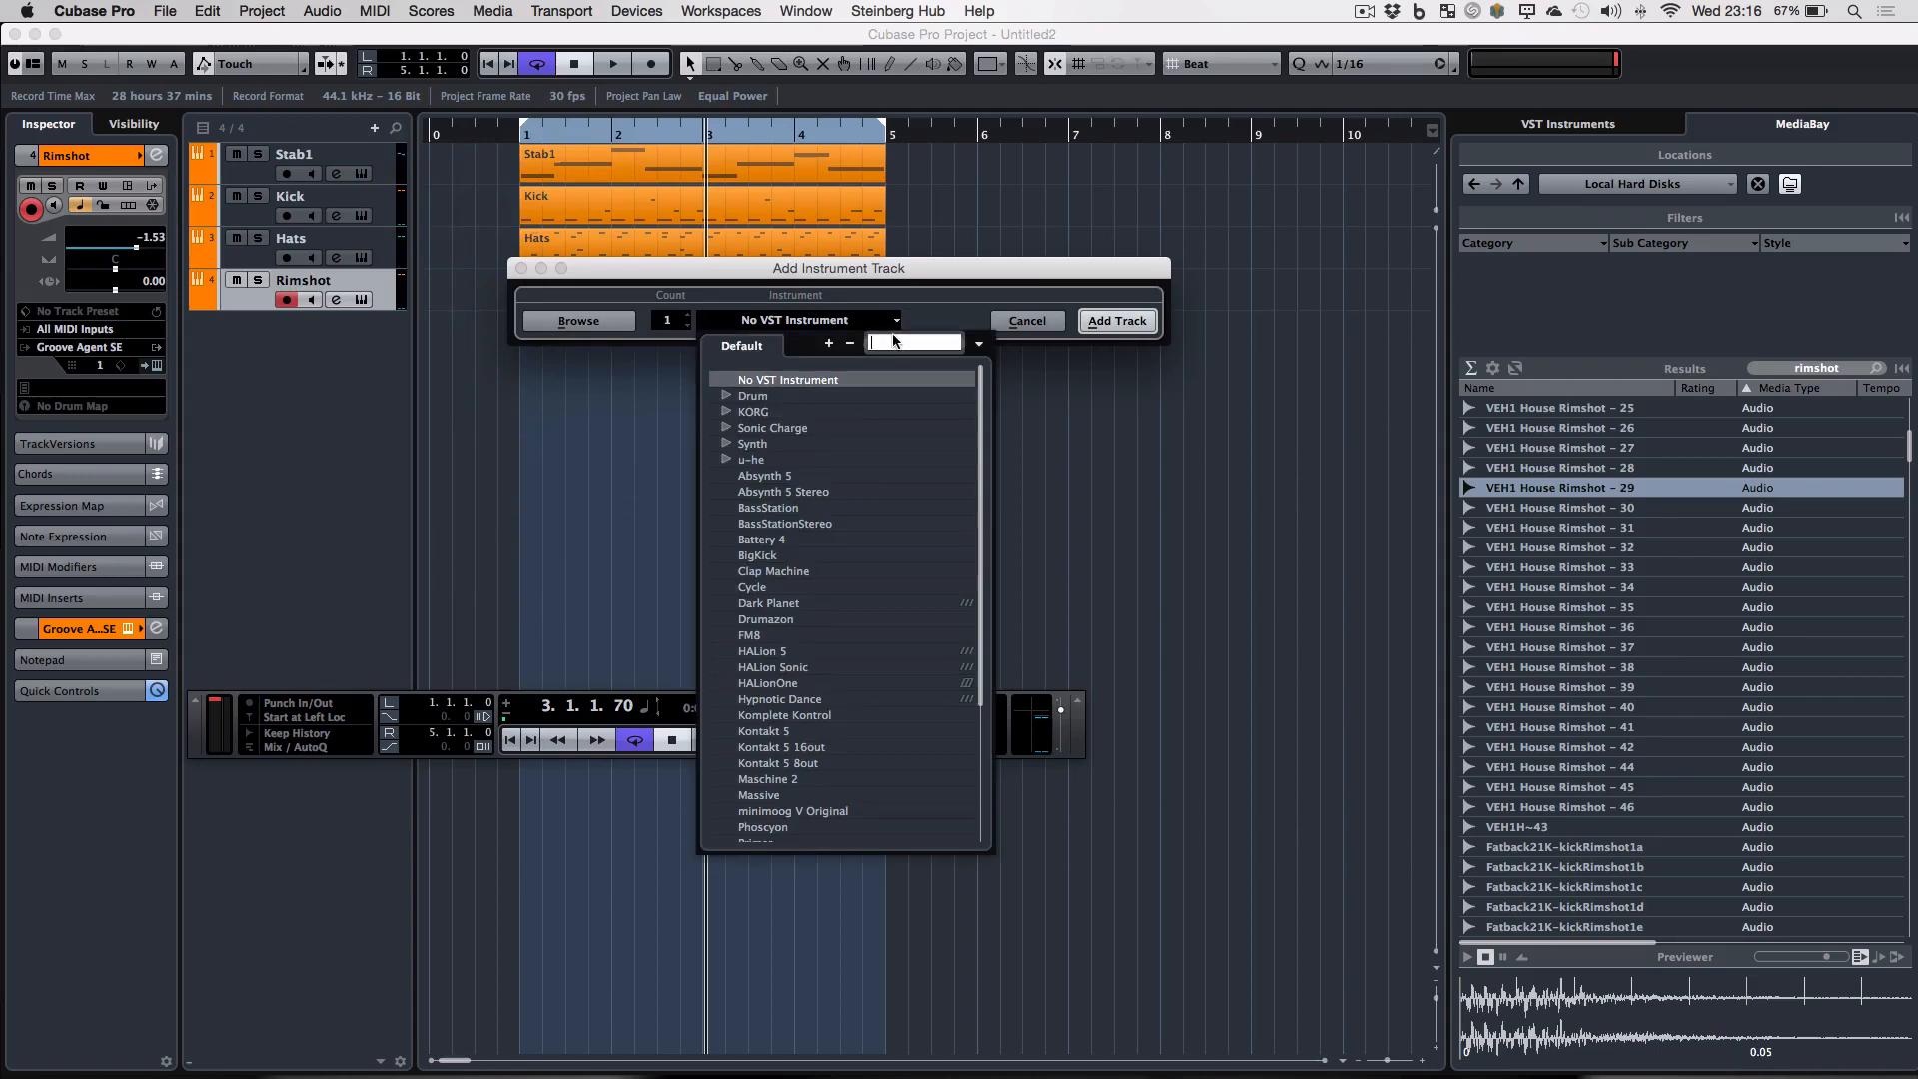
text(groove)
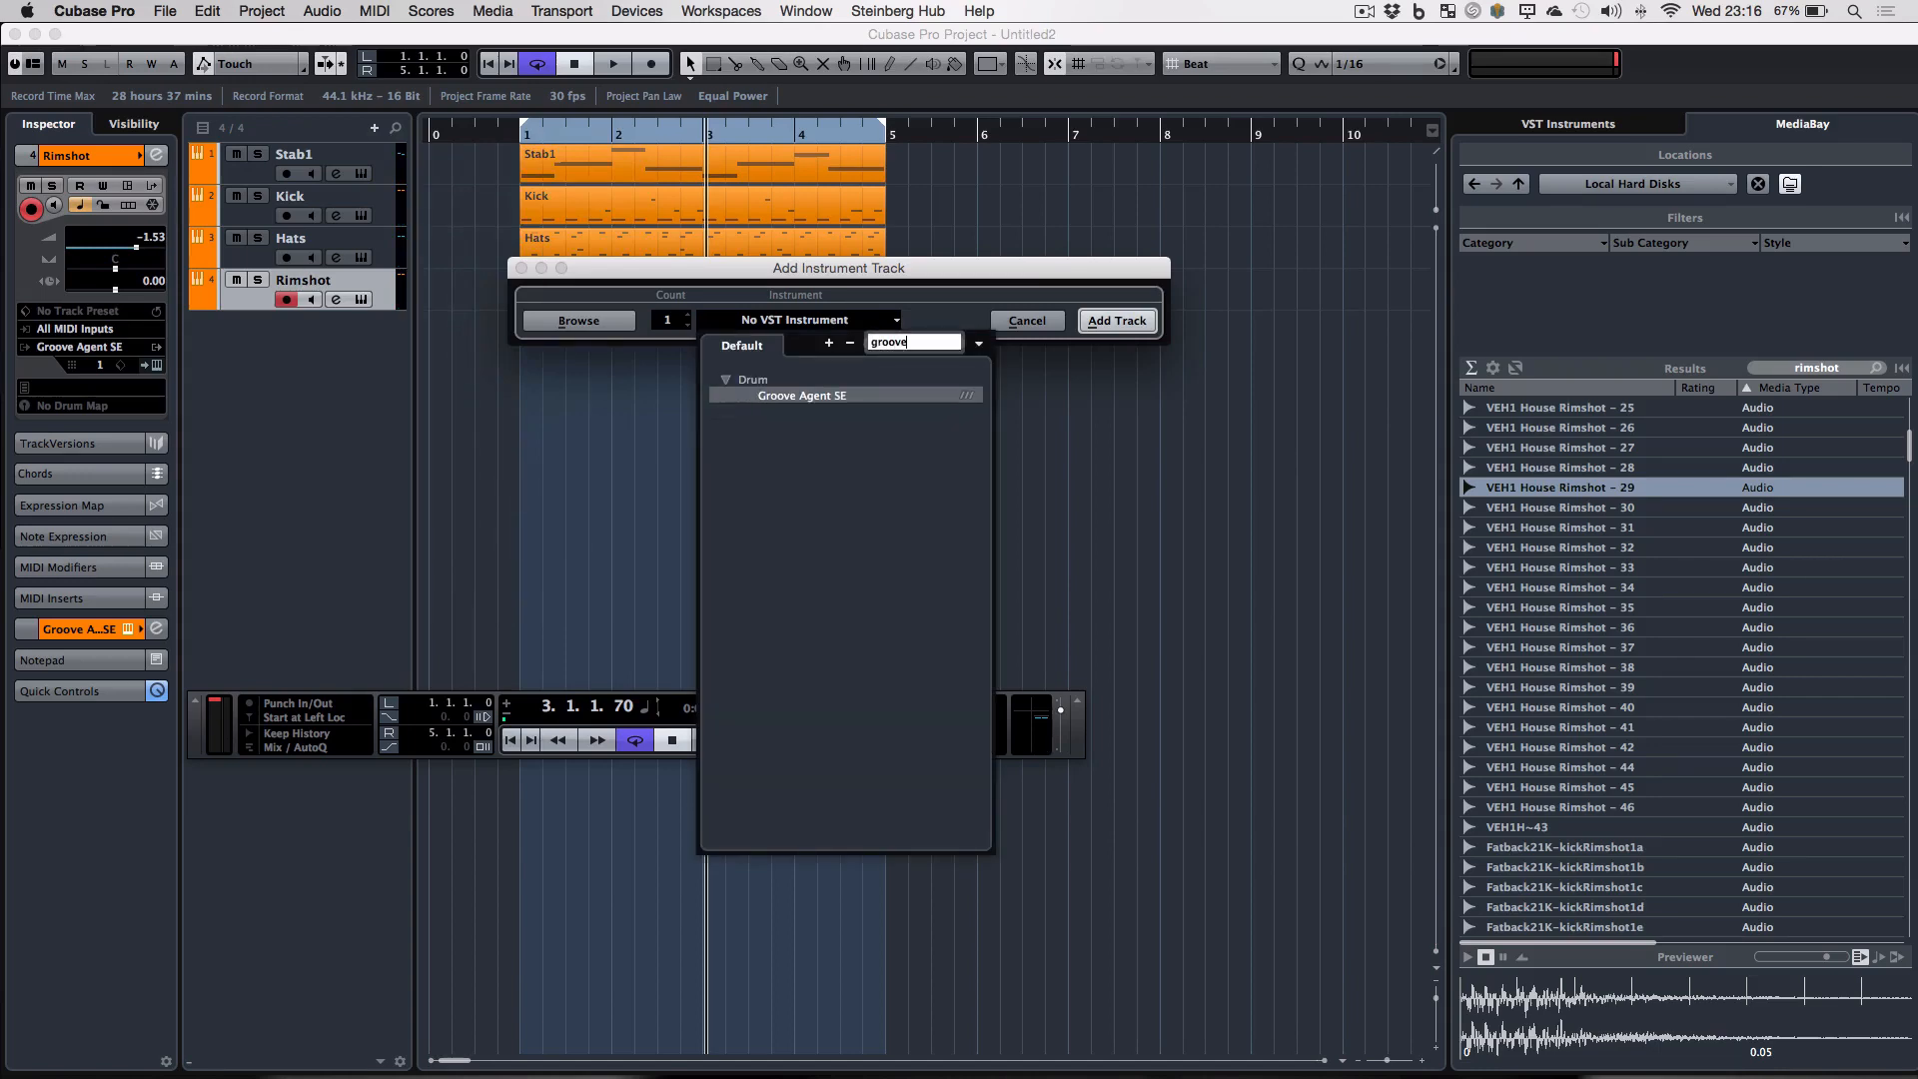
click(841, 397)
click(1095, 330)
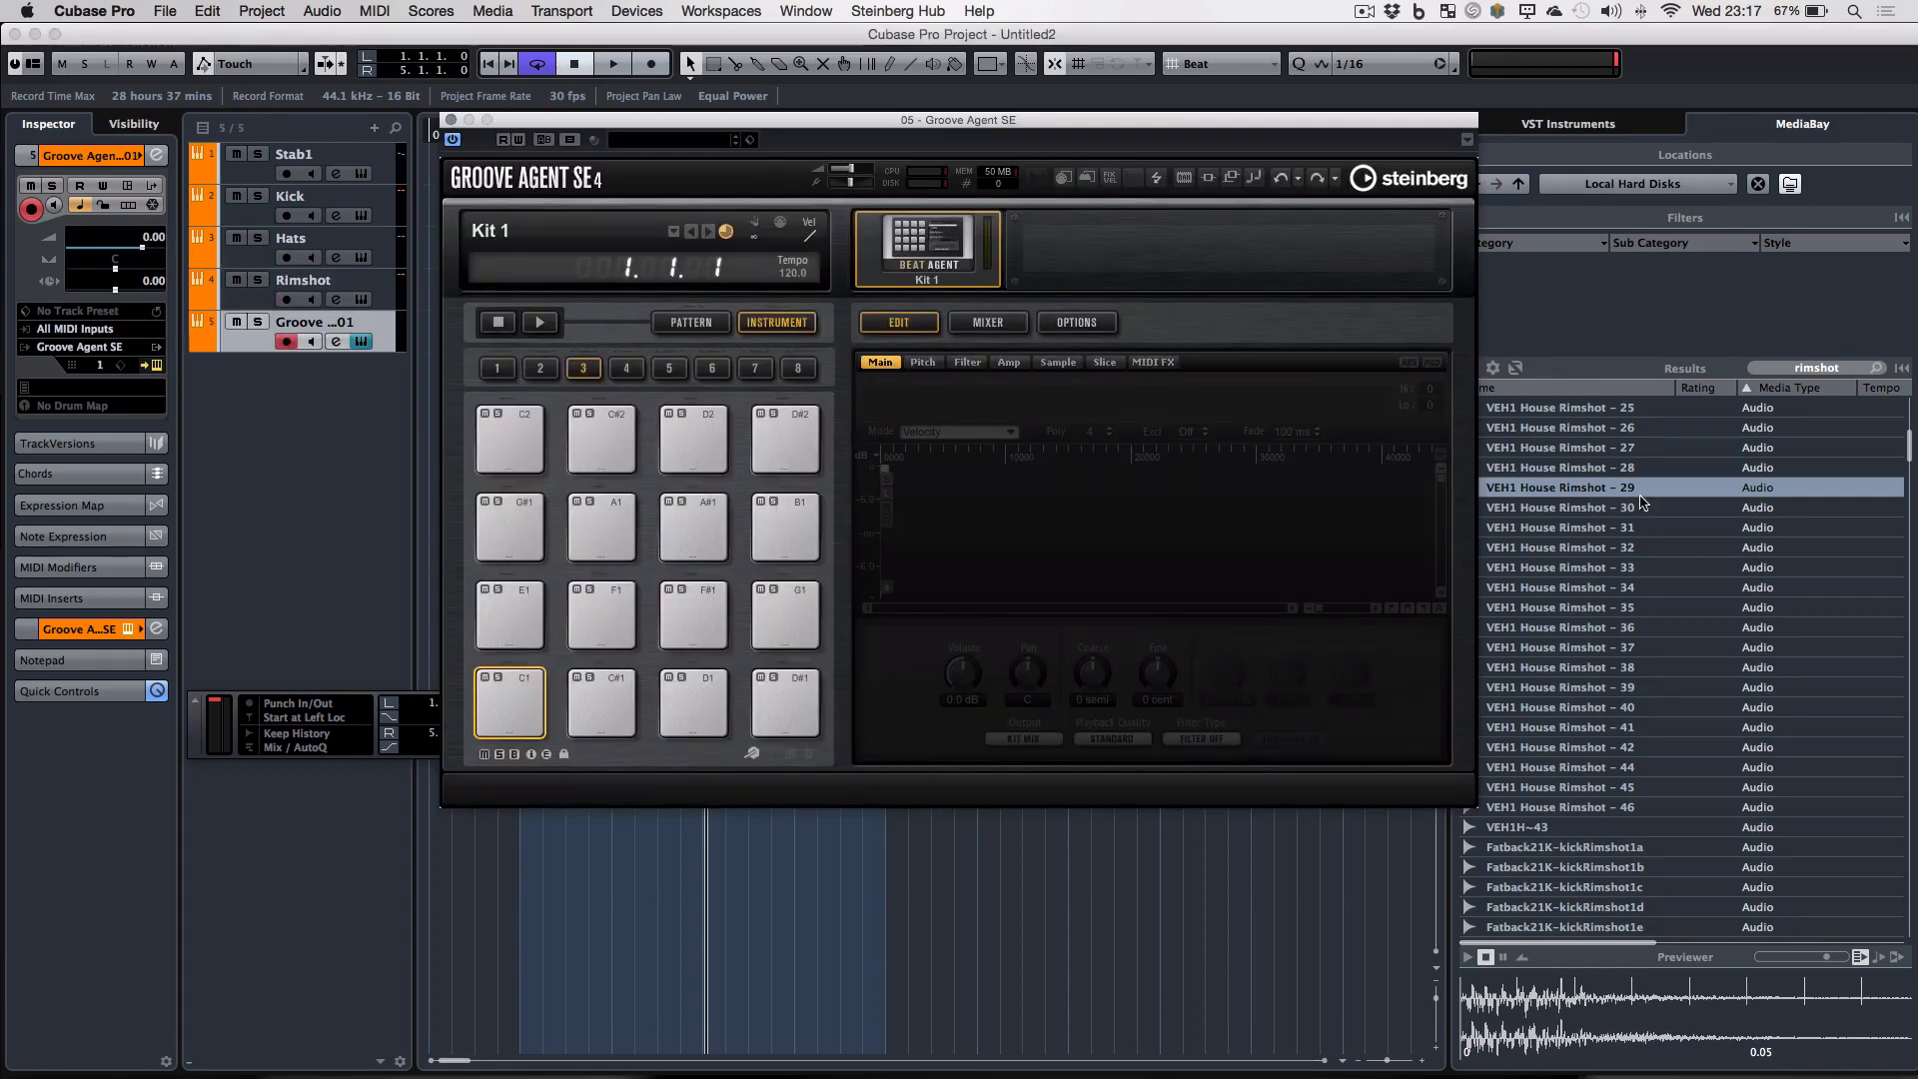
- Search the MediaBay for shaker samples using the term "shaker"
click(1812, 366)
text(shake)
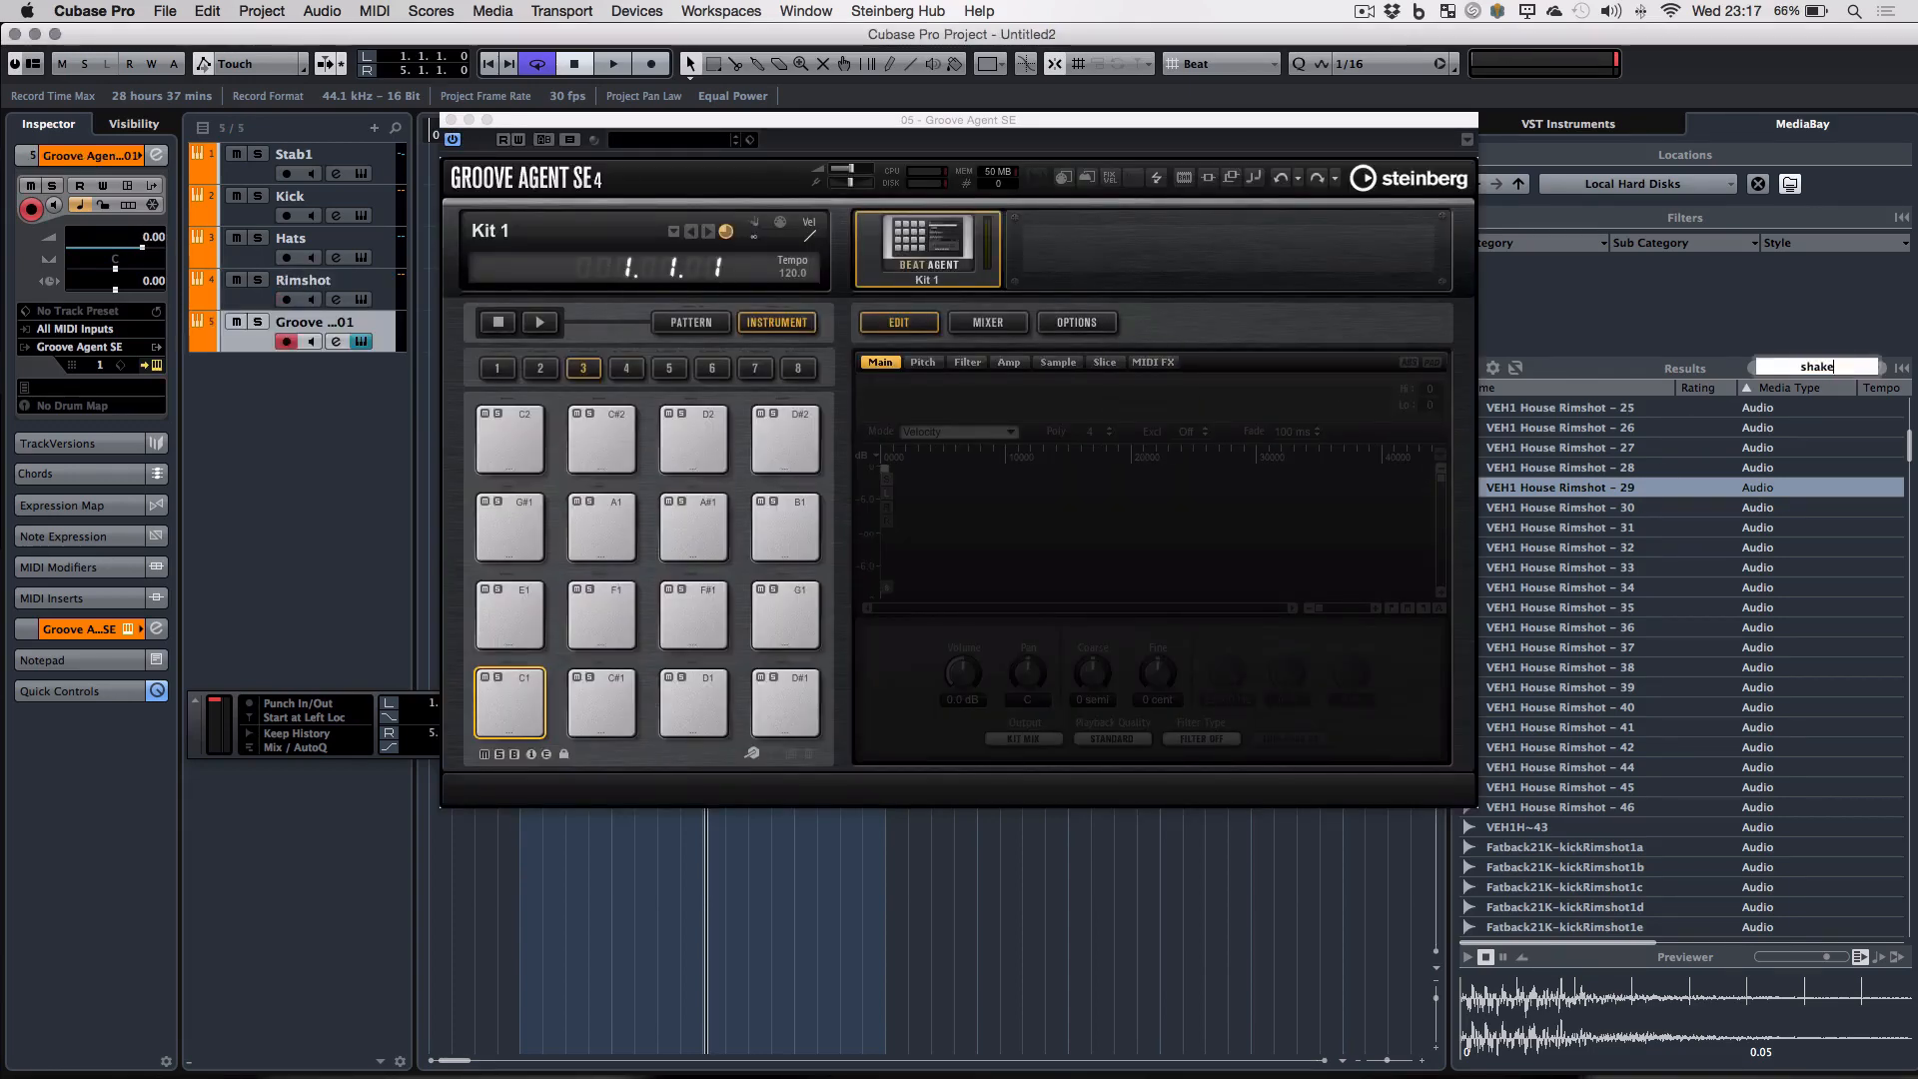
text(r)
key(Return)
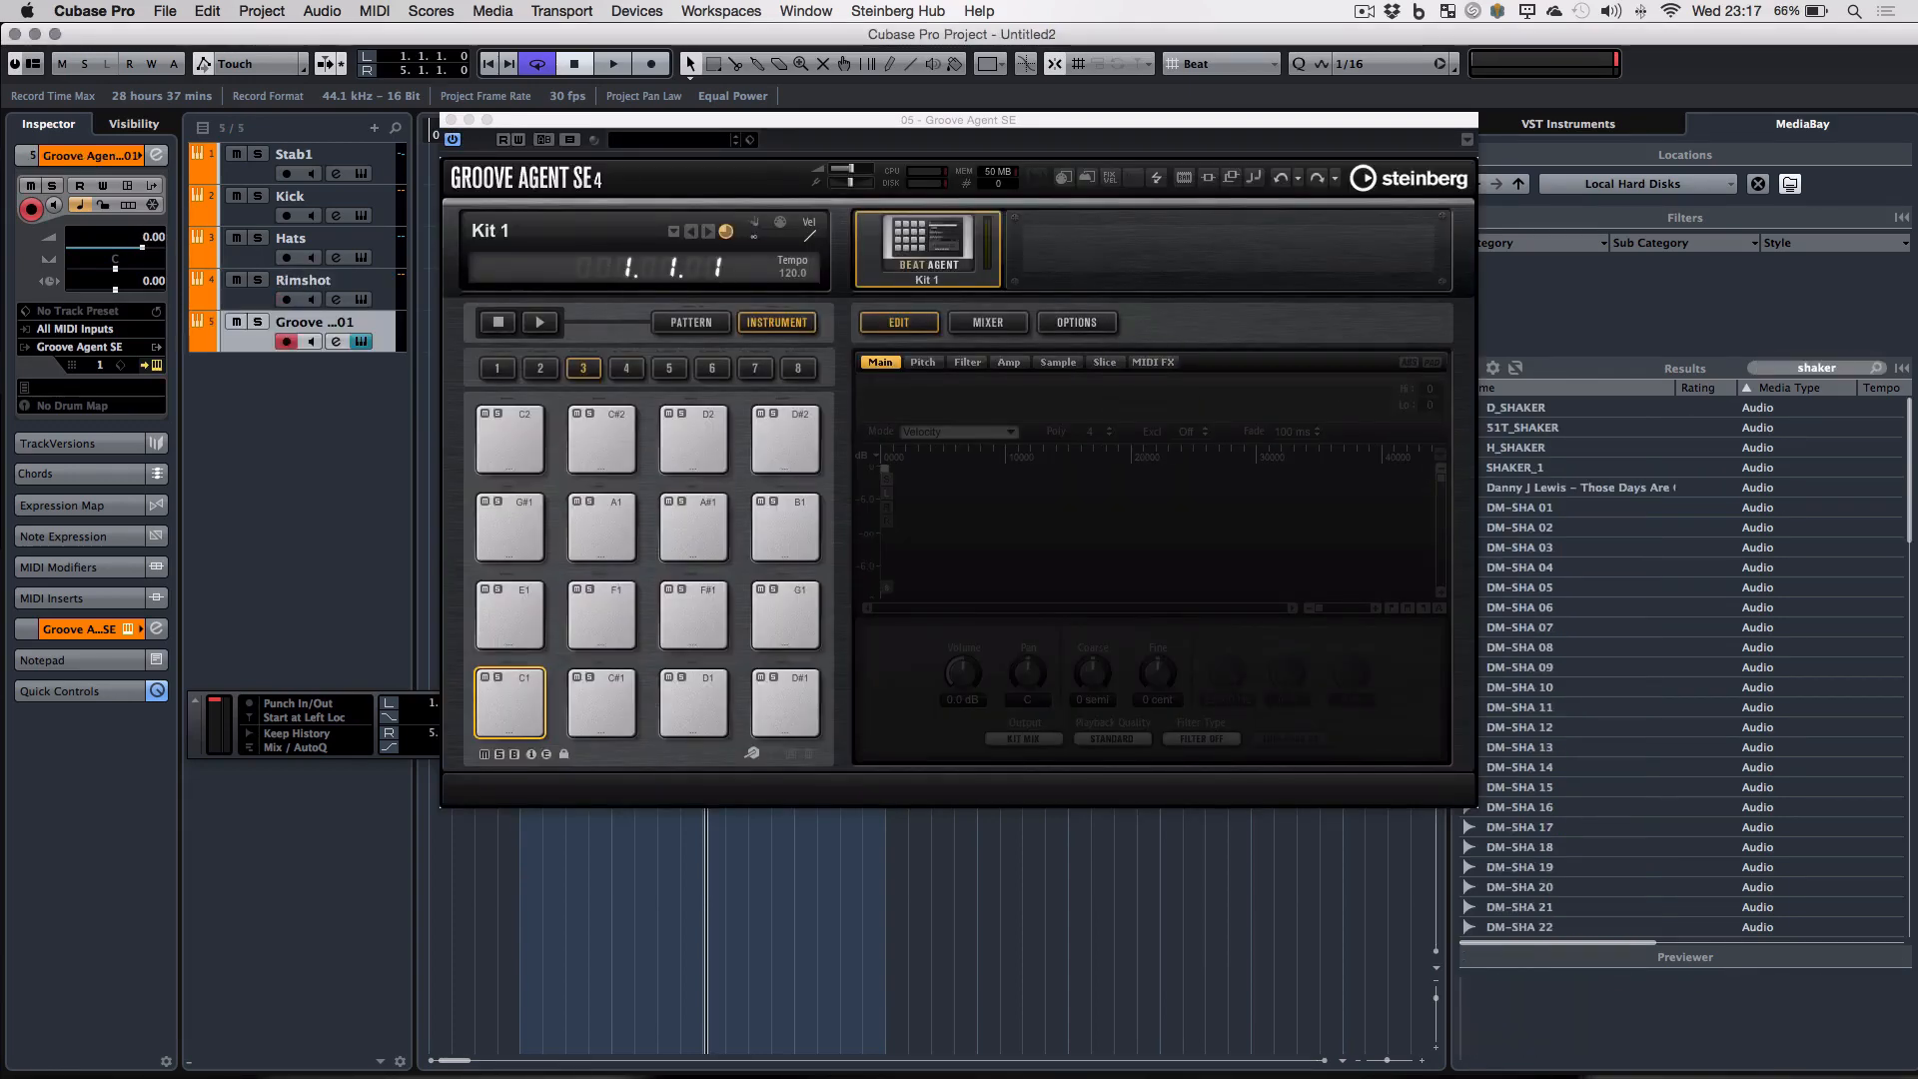
- Audition the first few shaker samples and load D_SHAKER onto pad C1
click(1516, 410)
key(Down)
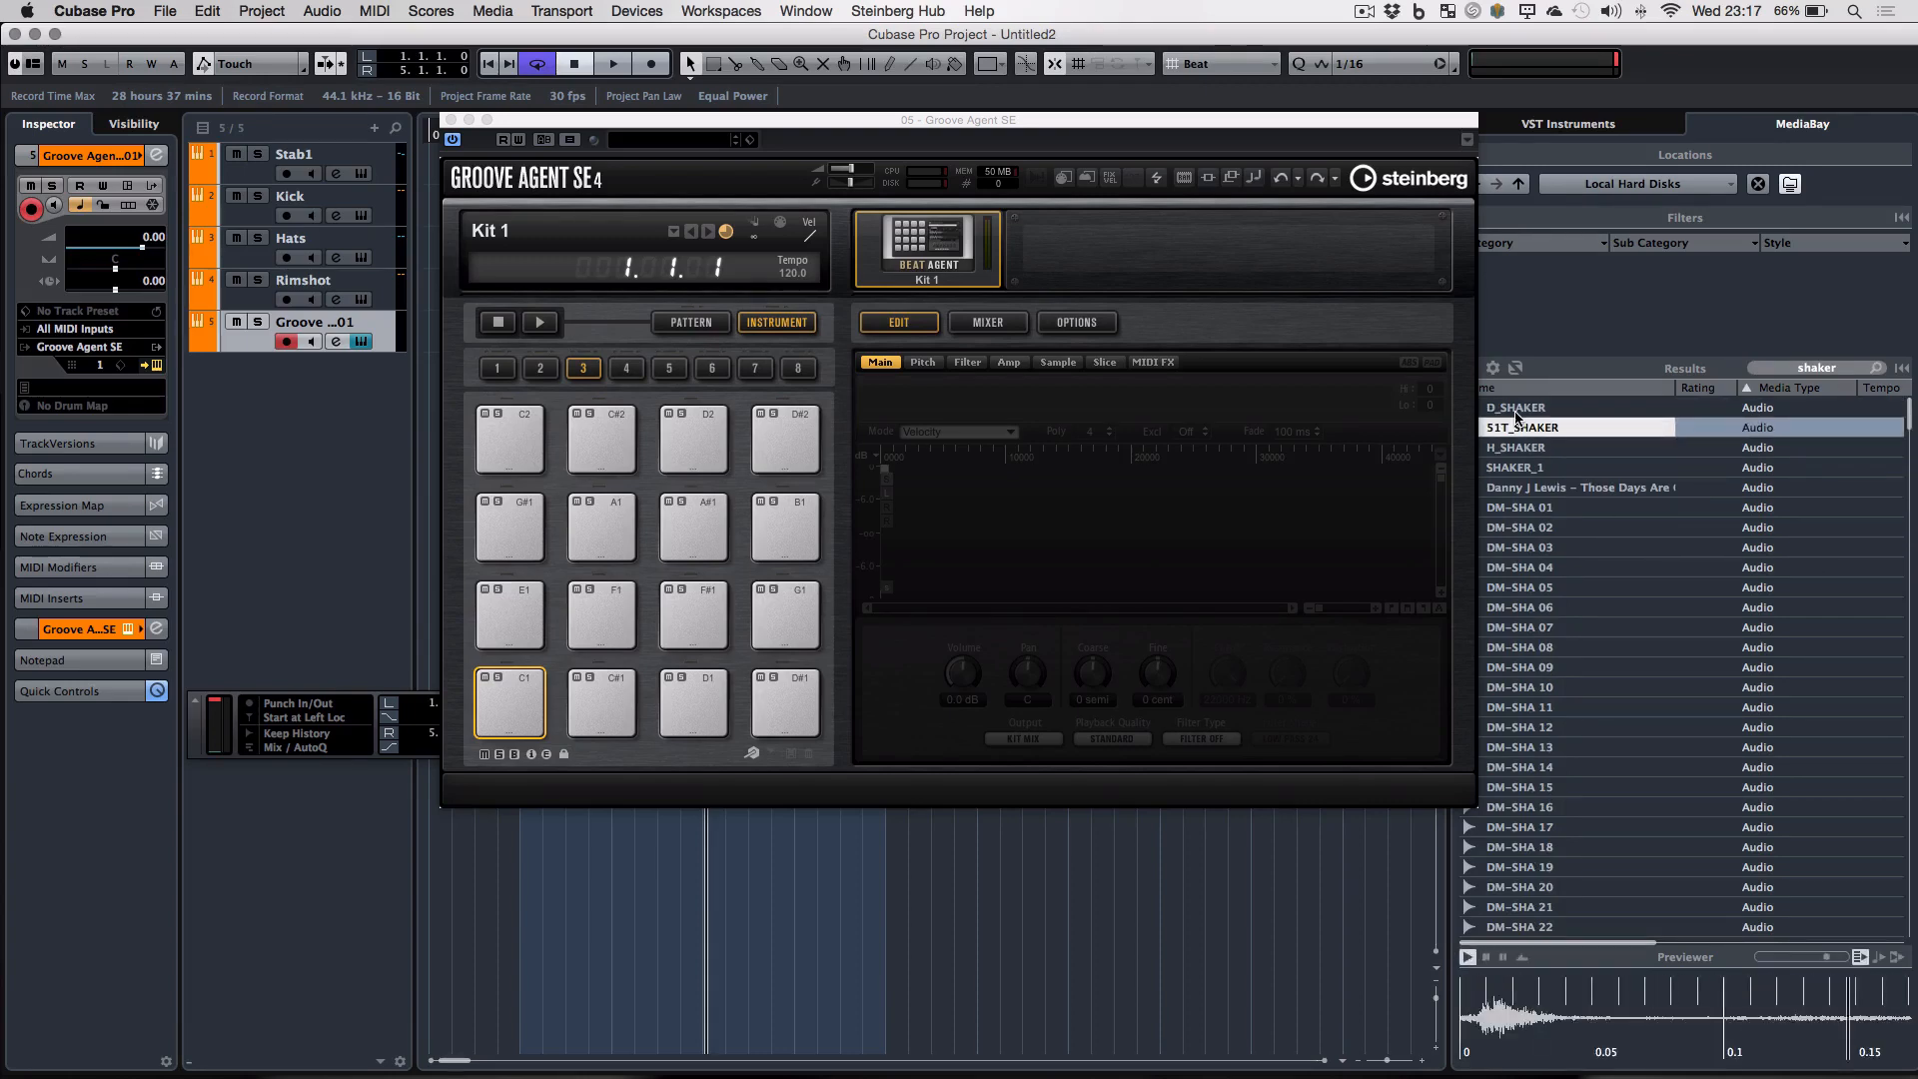
key(Down)
key(Down)
key(Up)
key(Up)
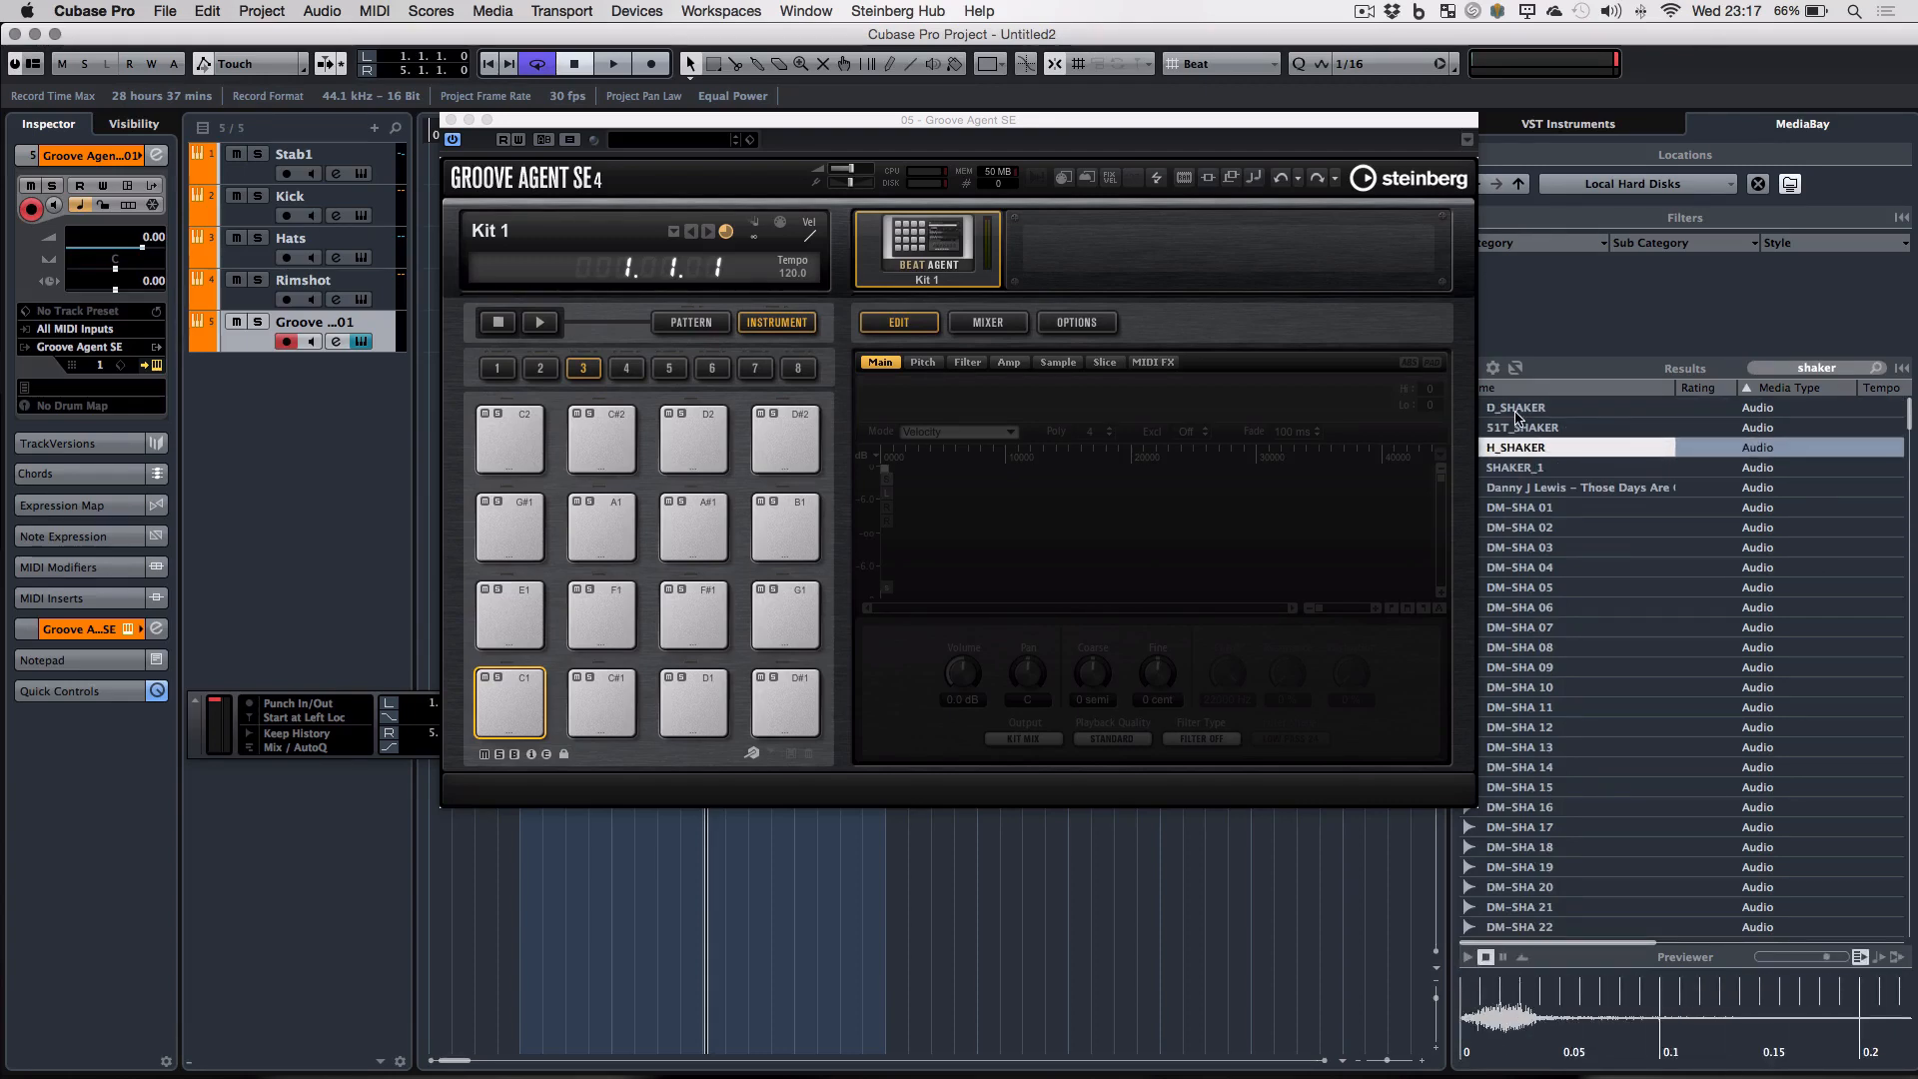
key(Up)
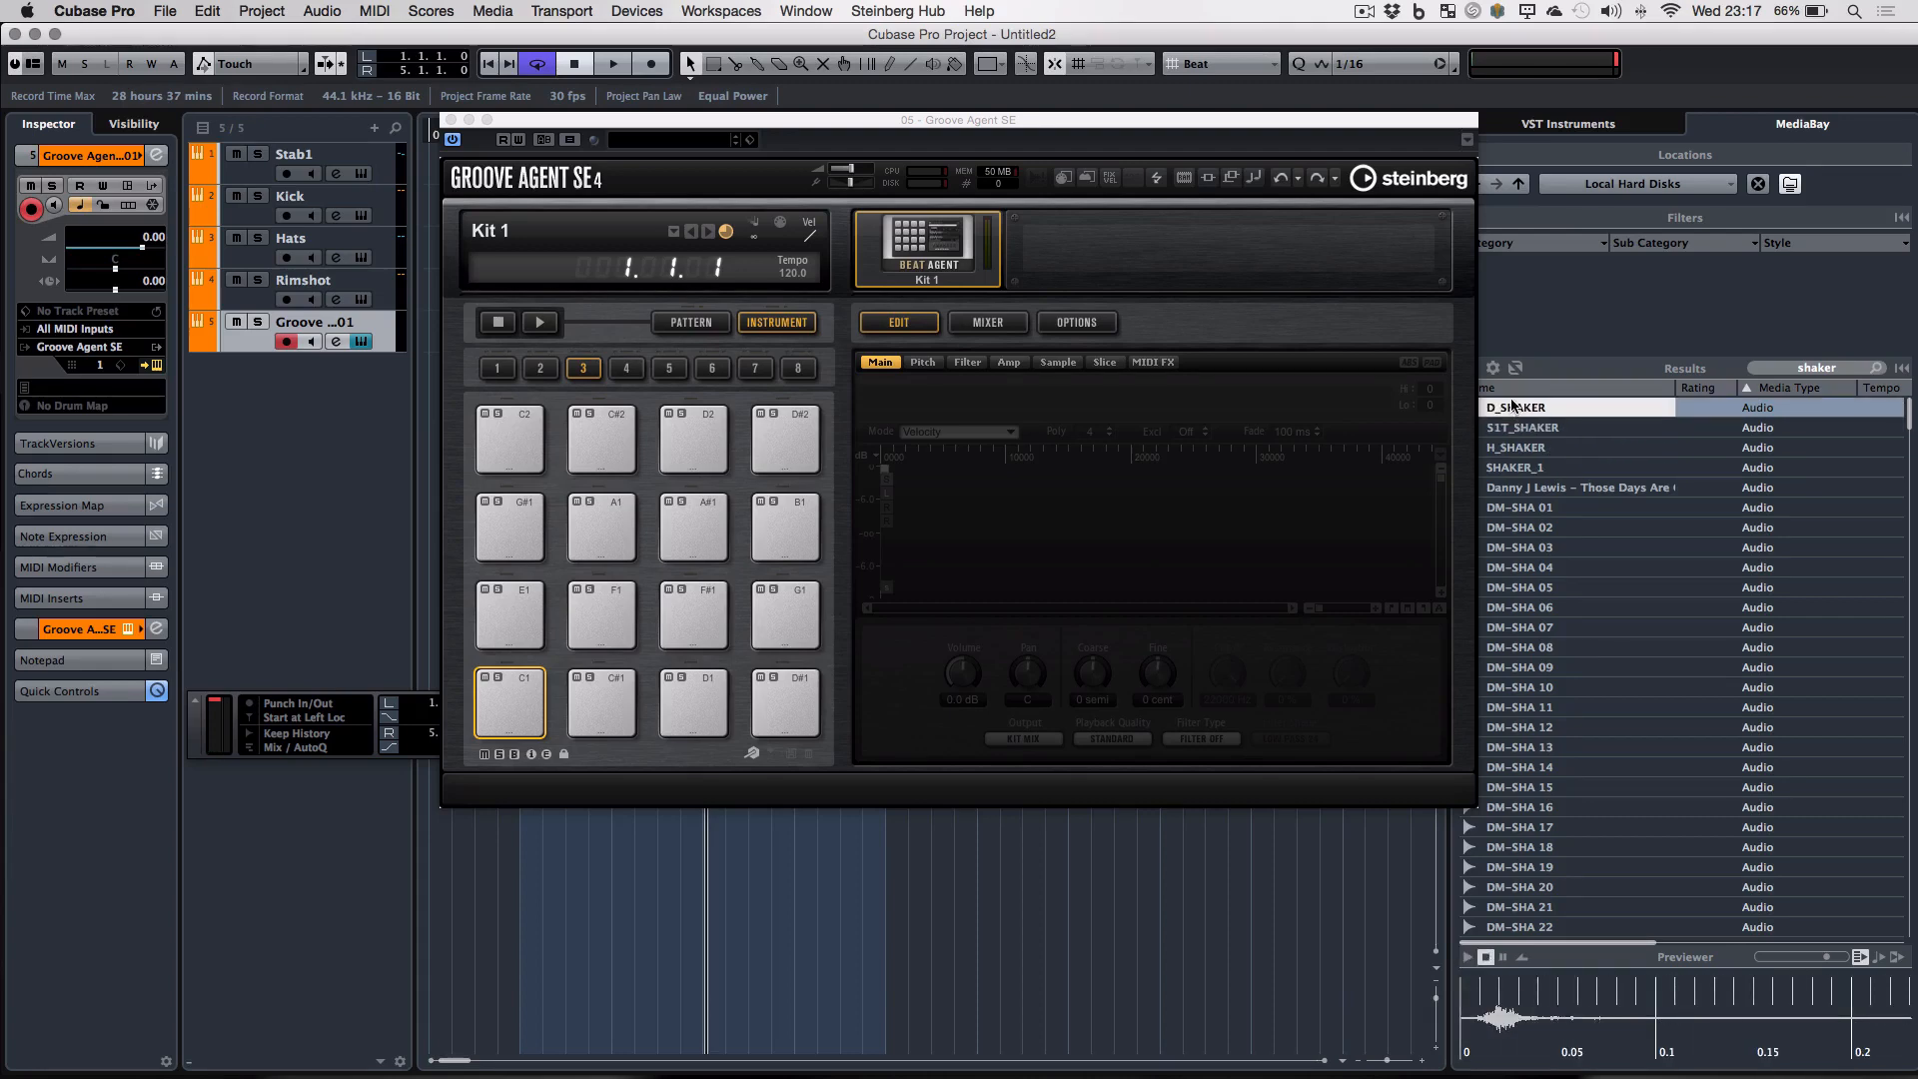
drag(1513, 404, 510, 713)
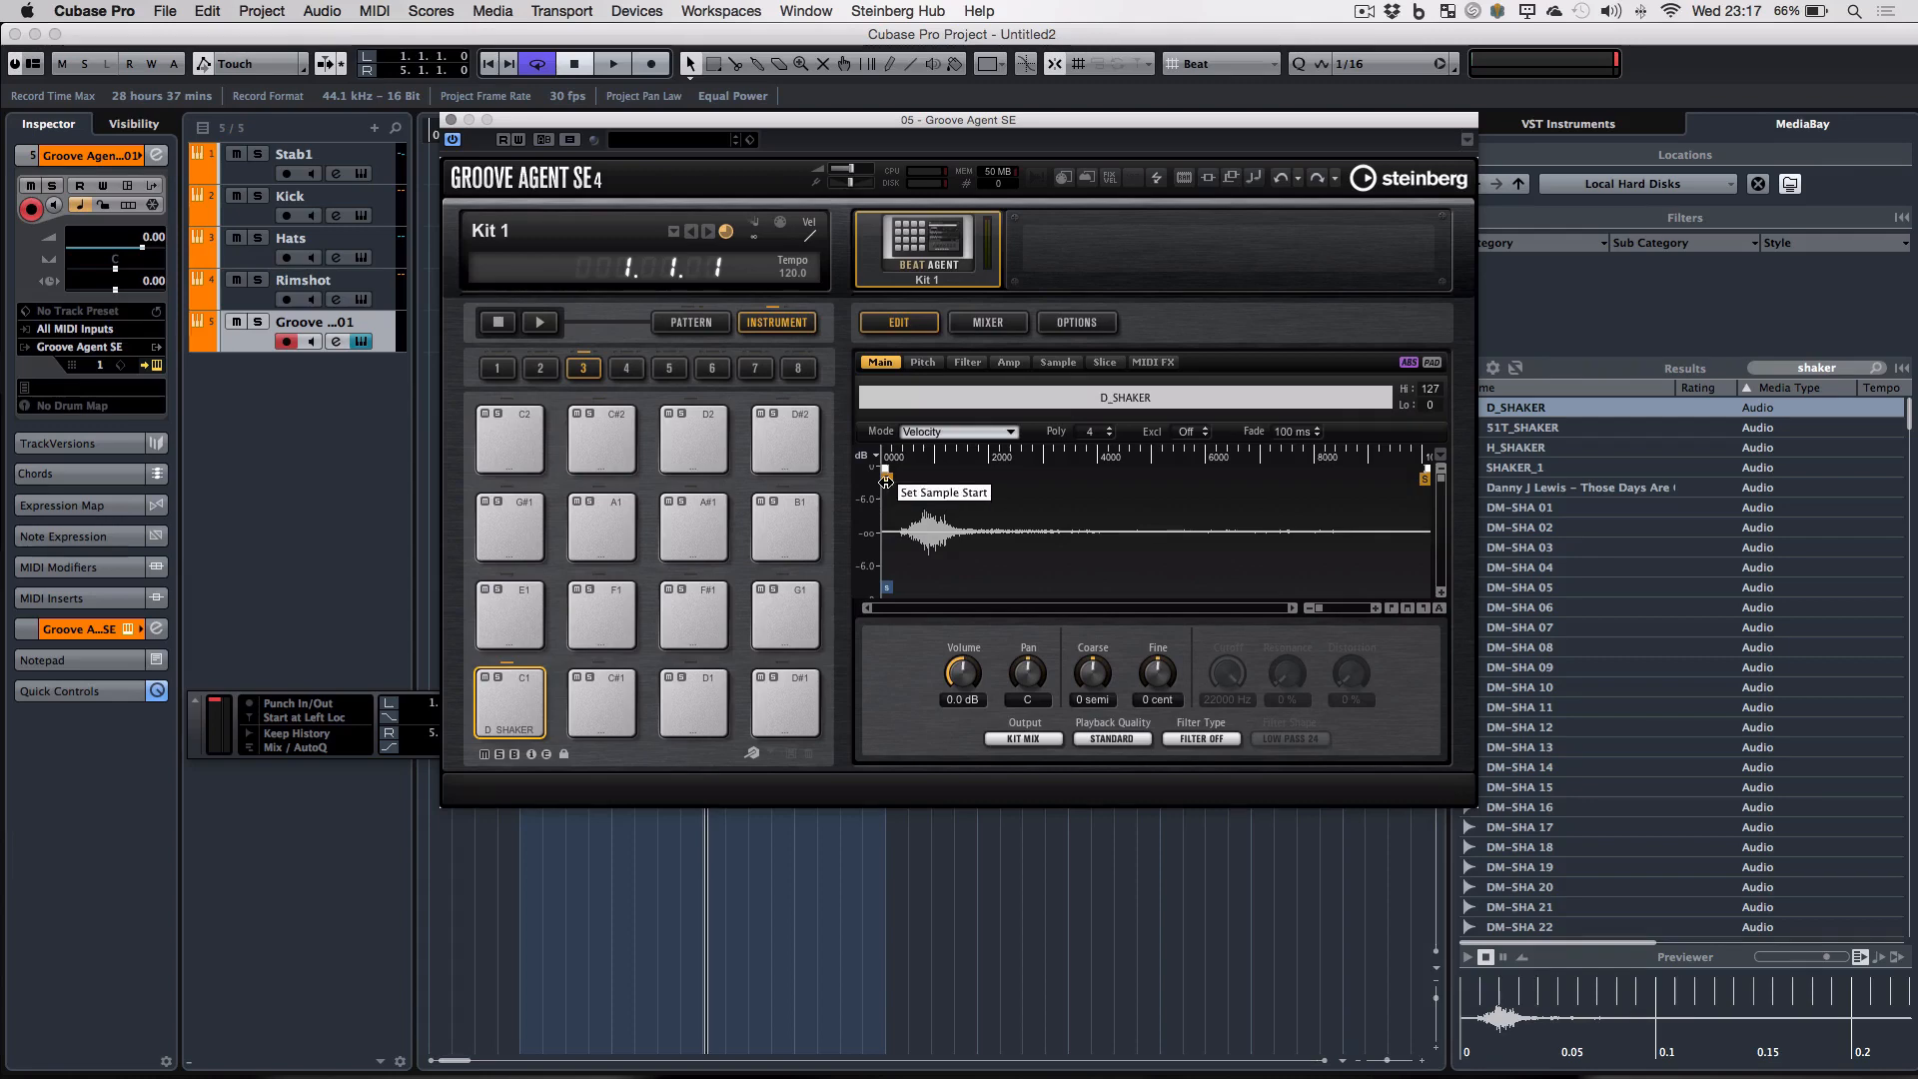
- Trim the silence before the shaker's attack and give the sample a C-2 to G8 key range with fixed pitch off
drag(886, 480, 905, 481)
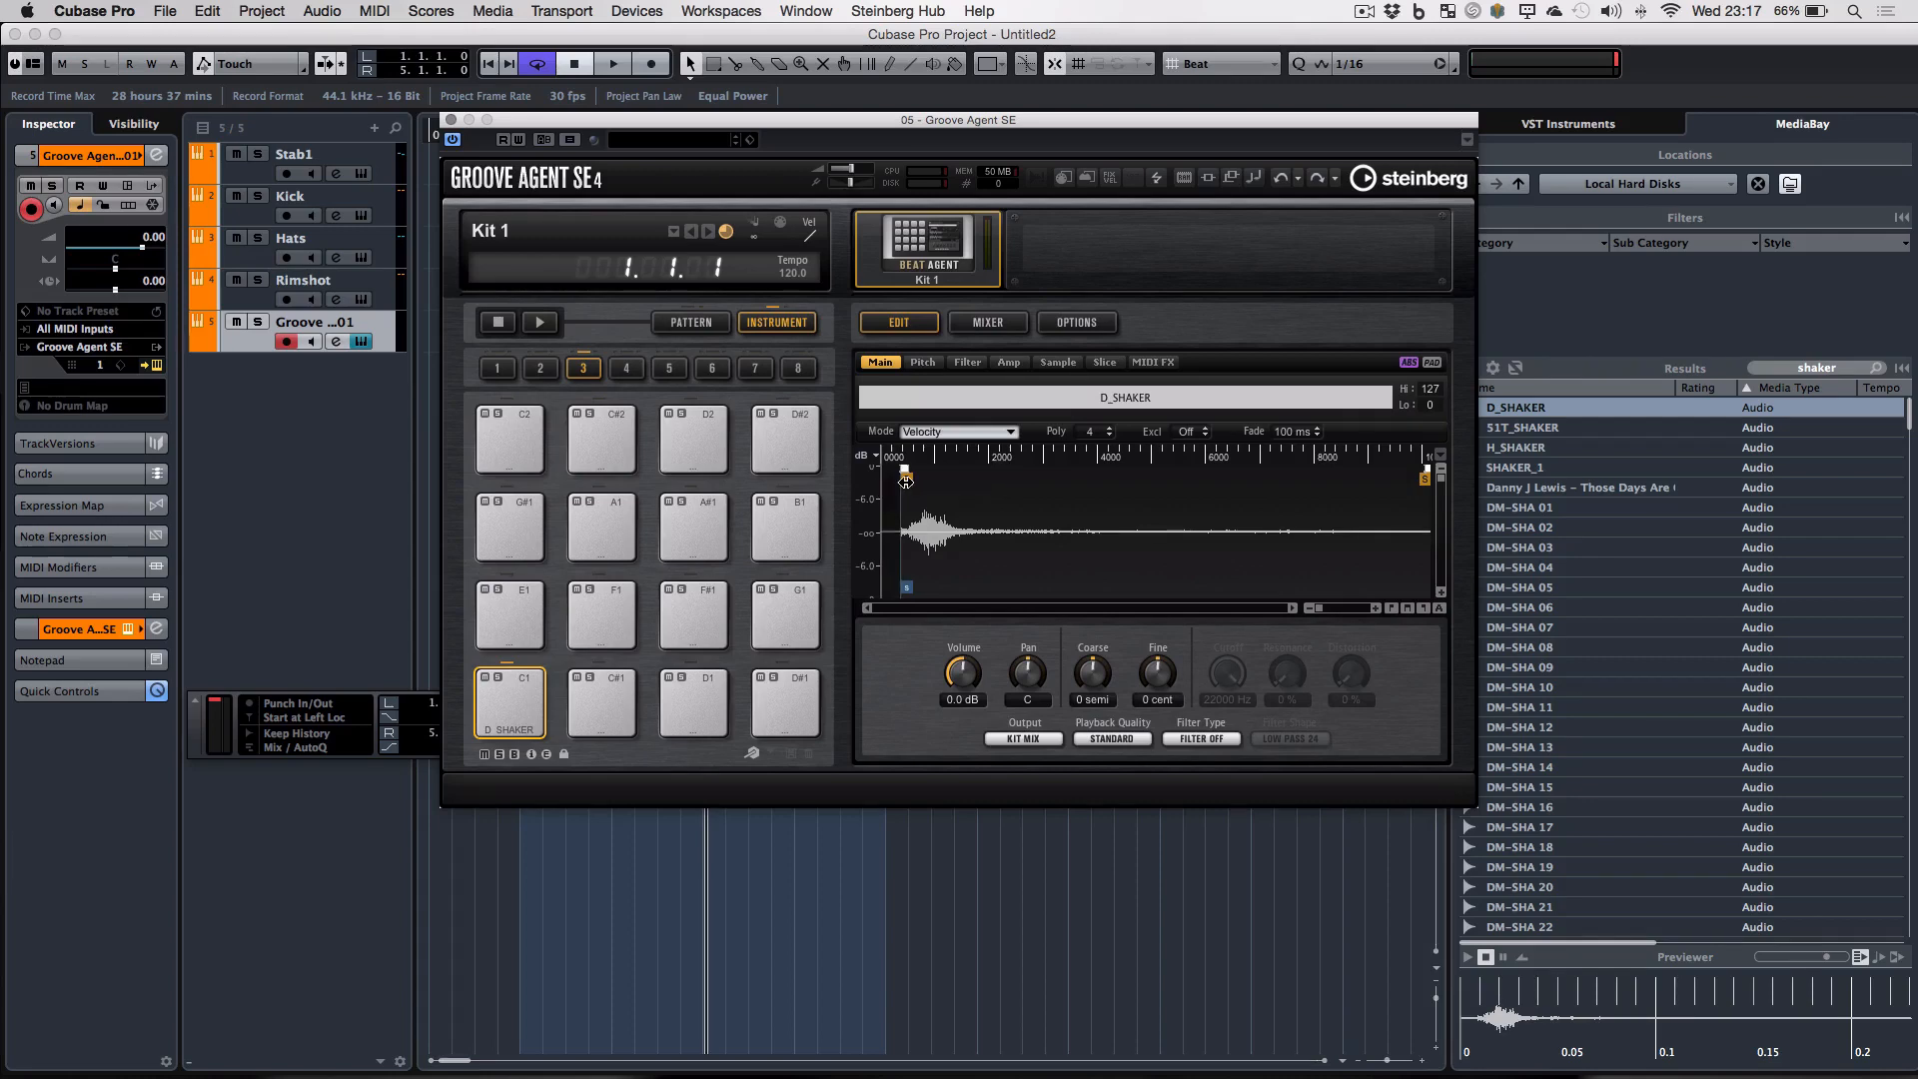
click(923, 364)
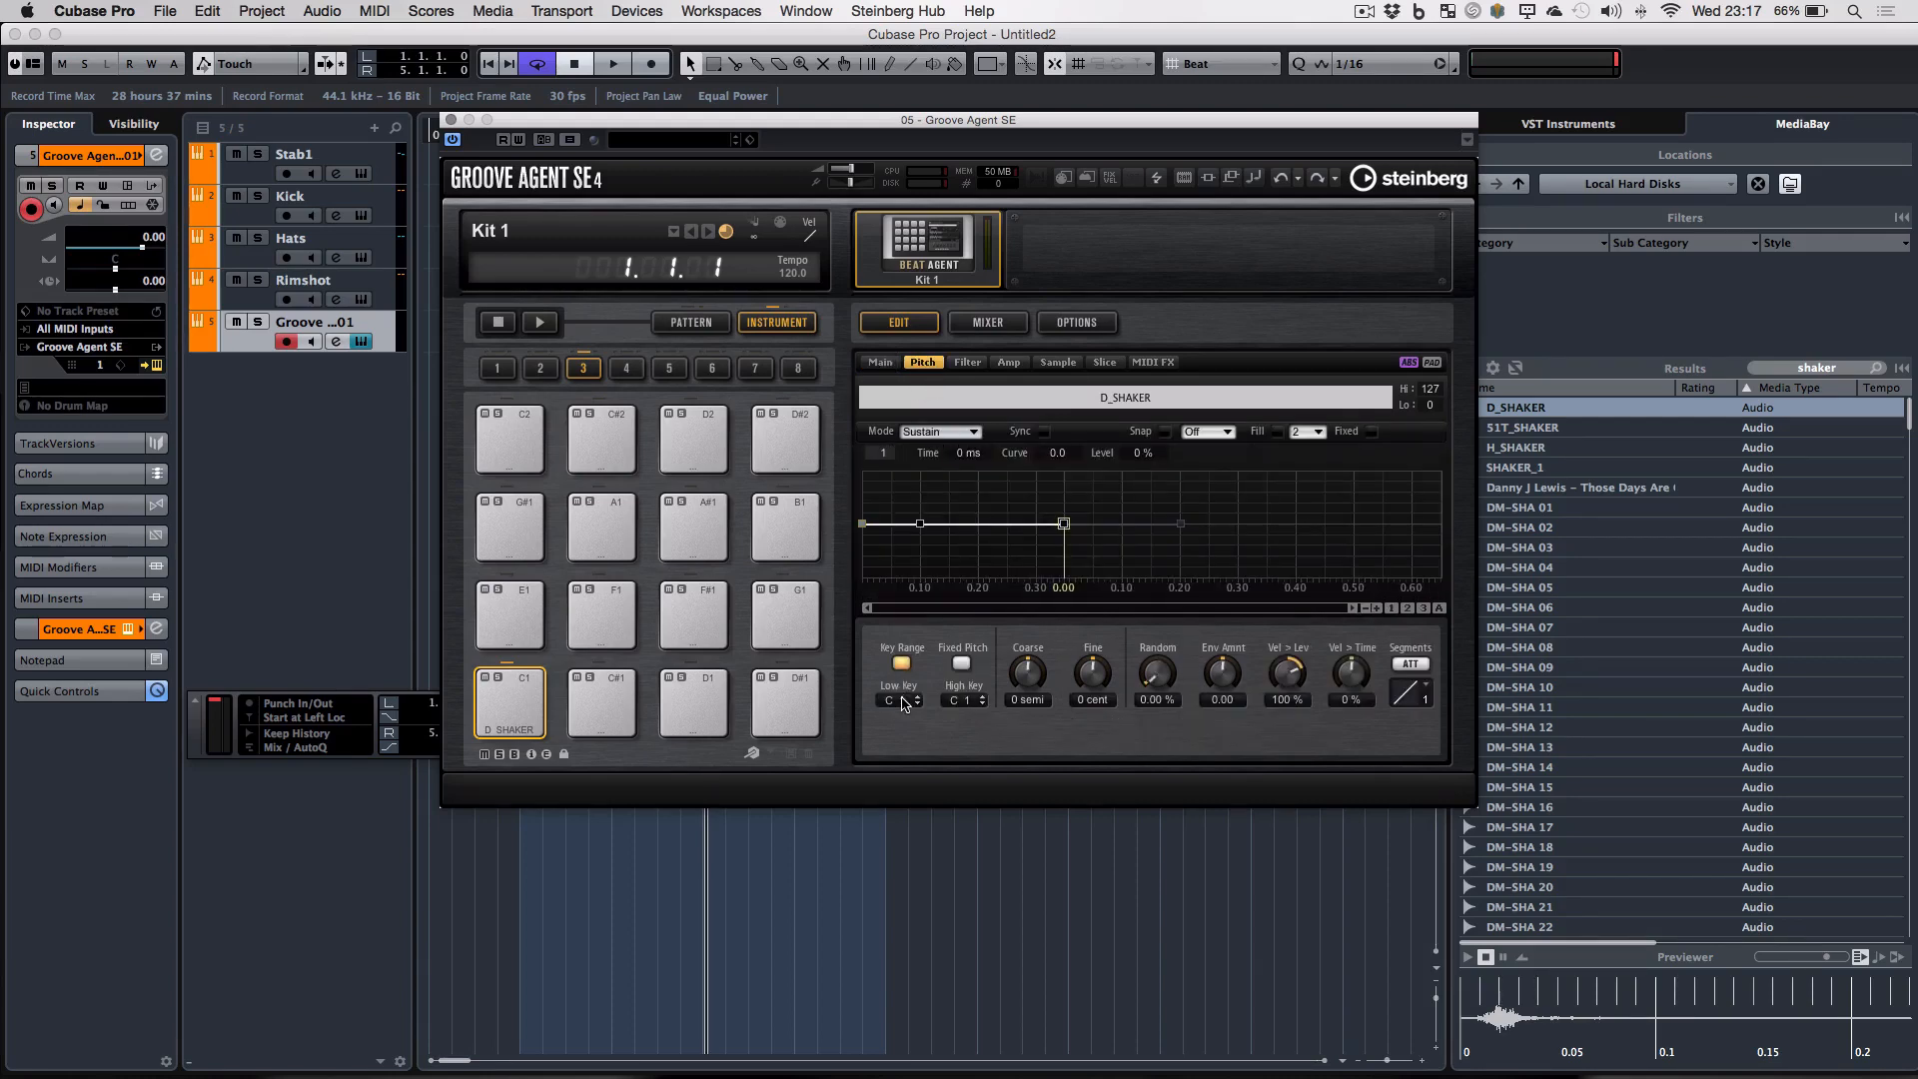
drag(960, 703, 1011, 457)
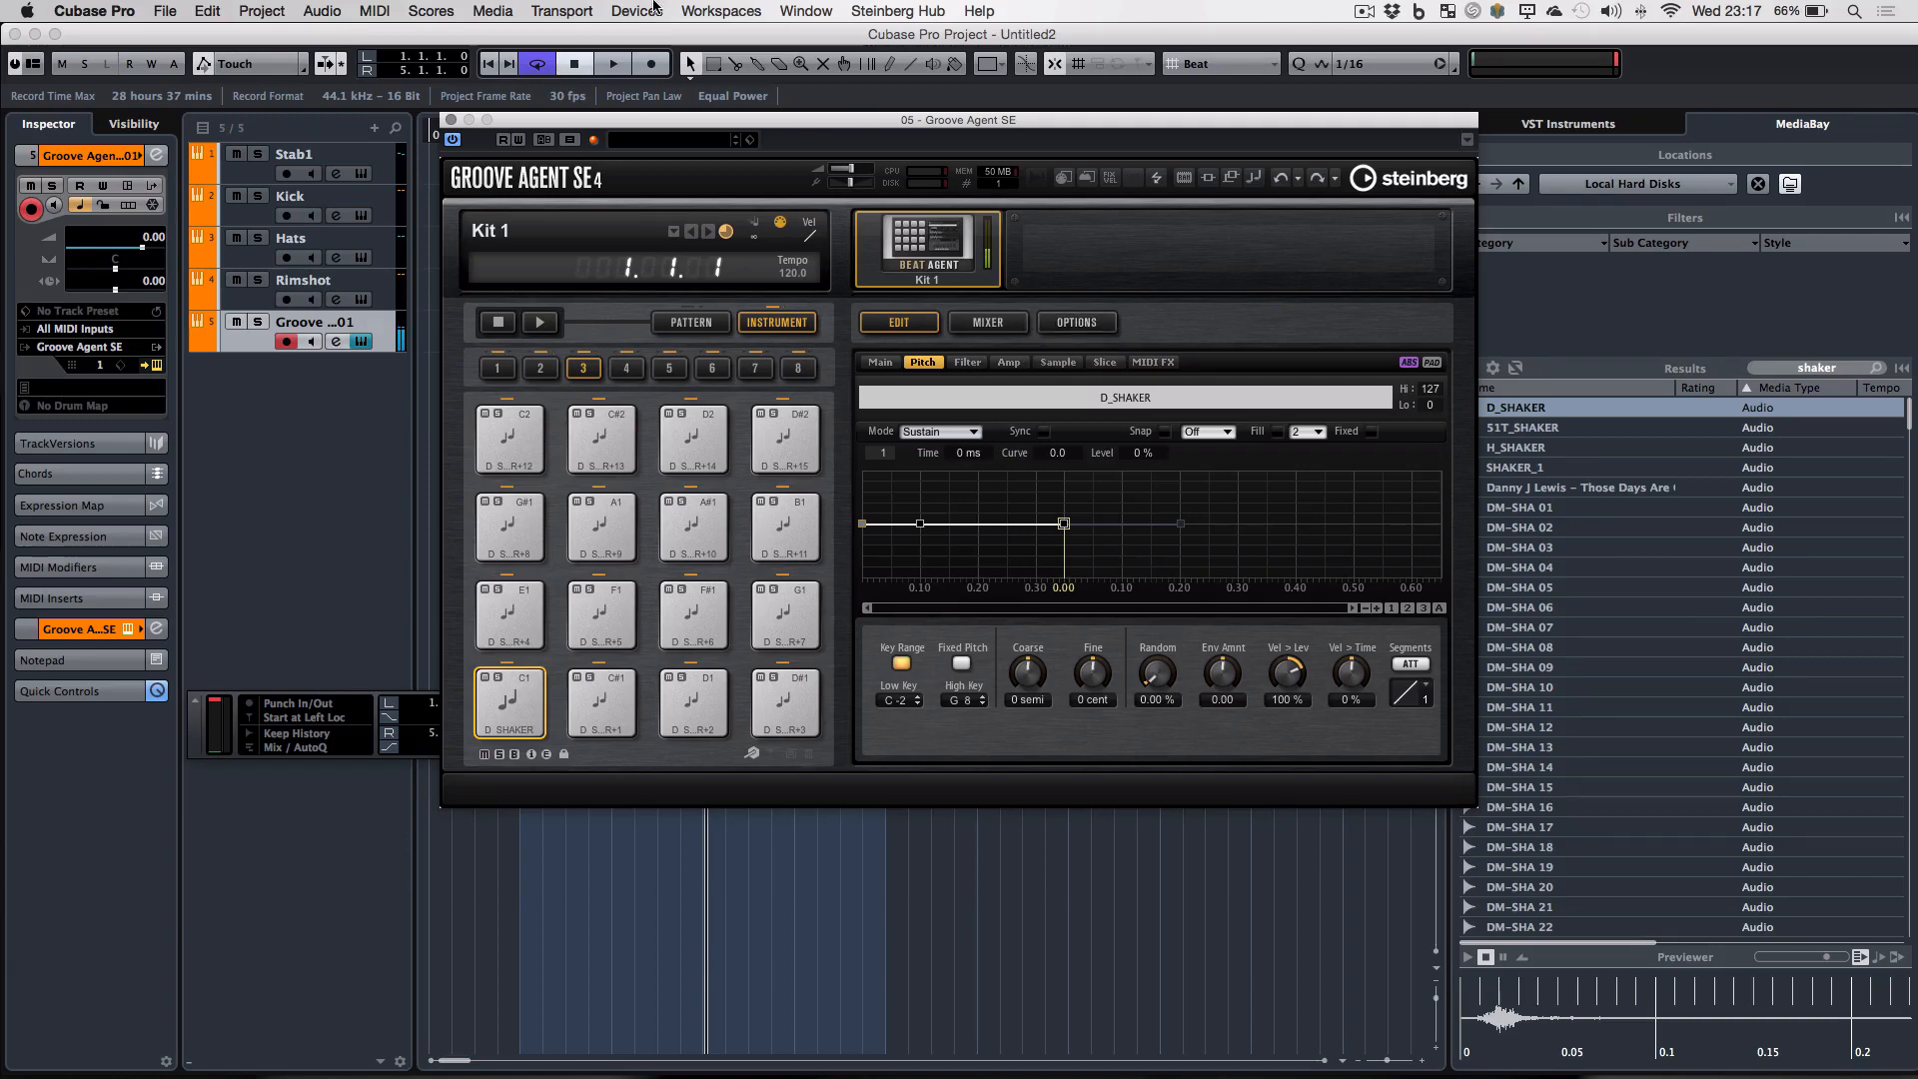
click(447, 120)
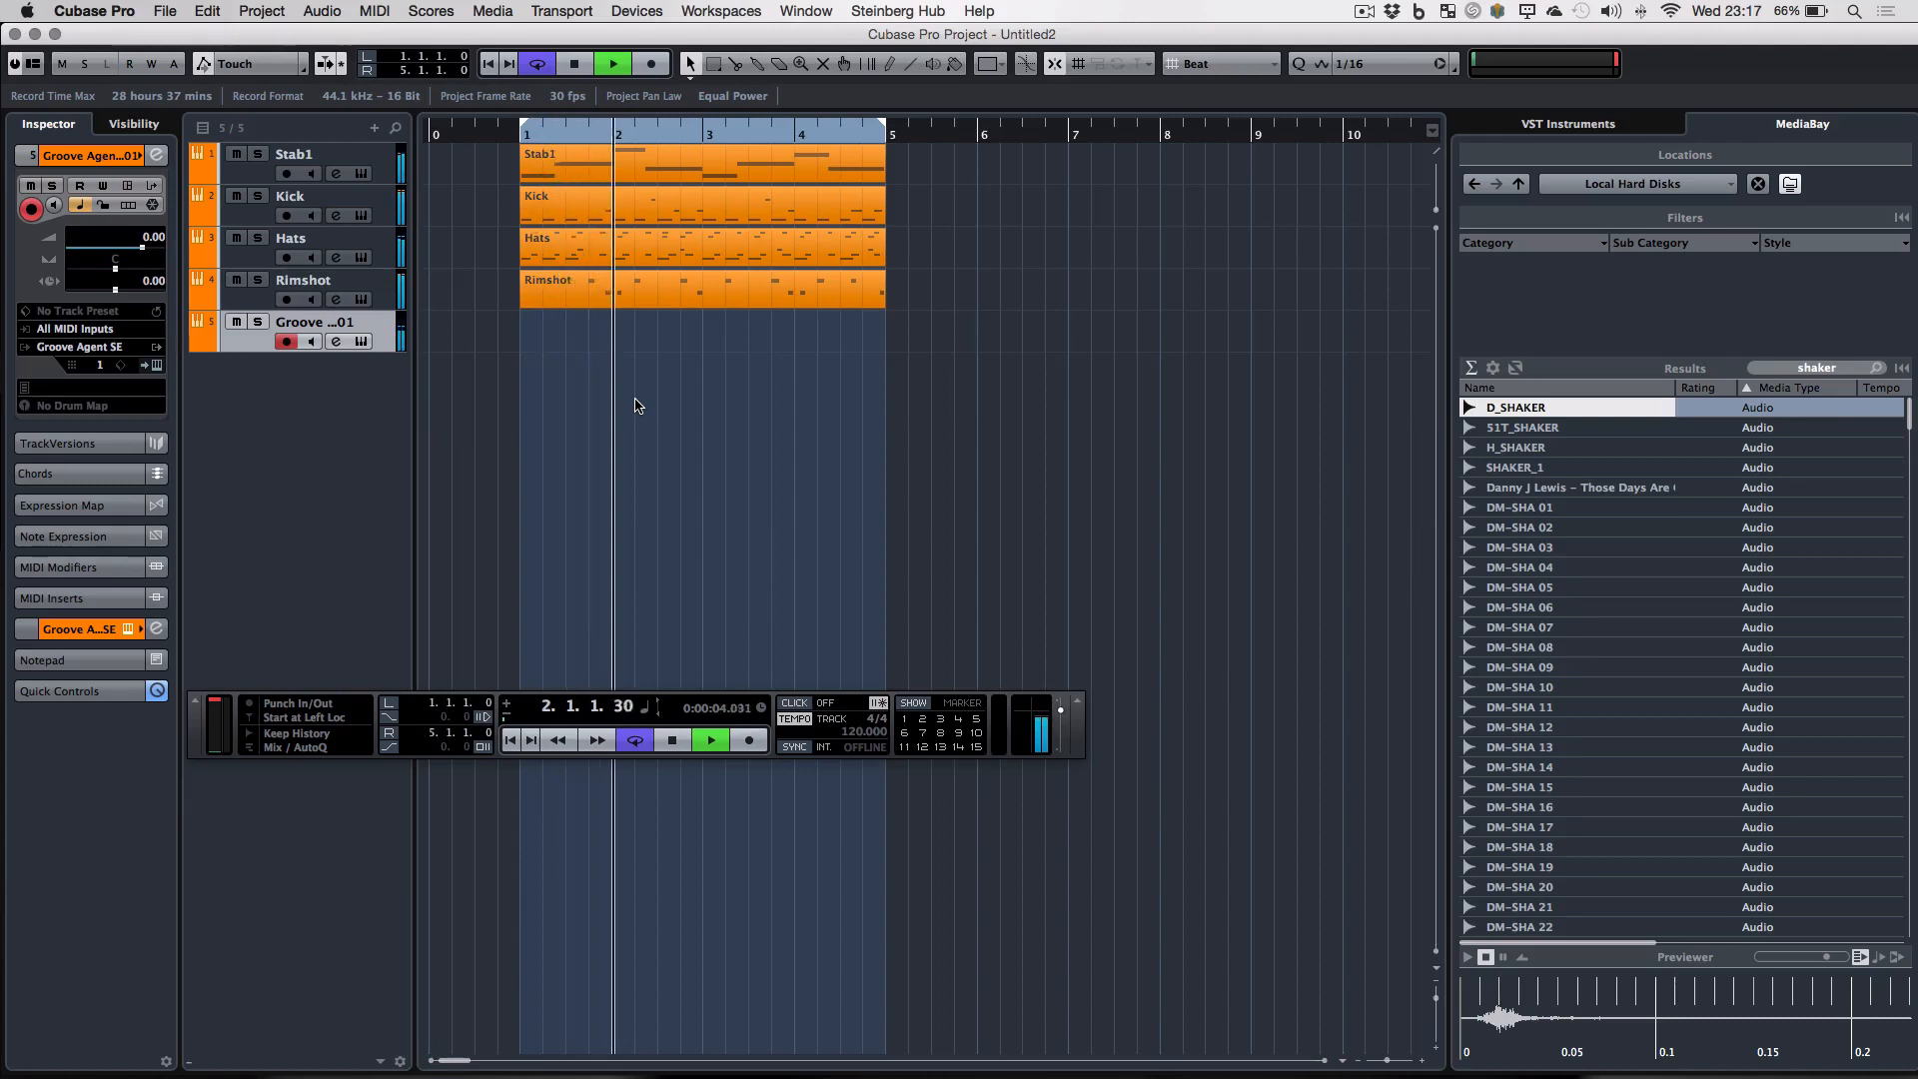
- Record a four-bar shaker part from bar 1 on the new track and rename the track shaker
key(space)
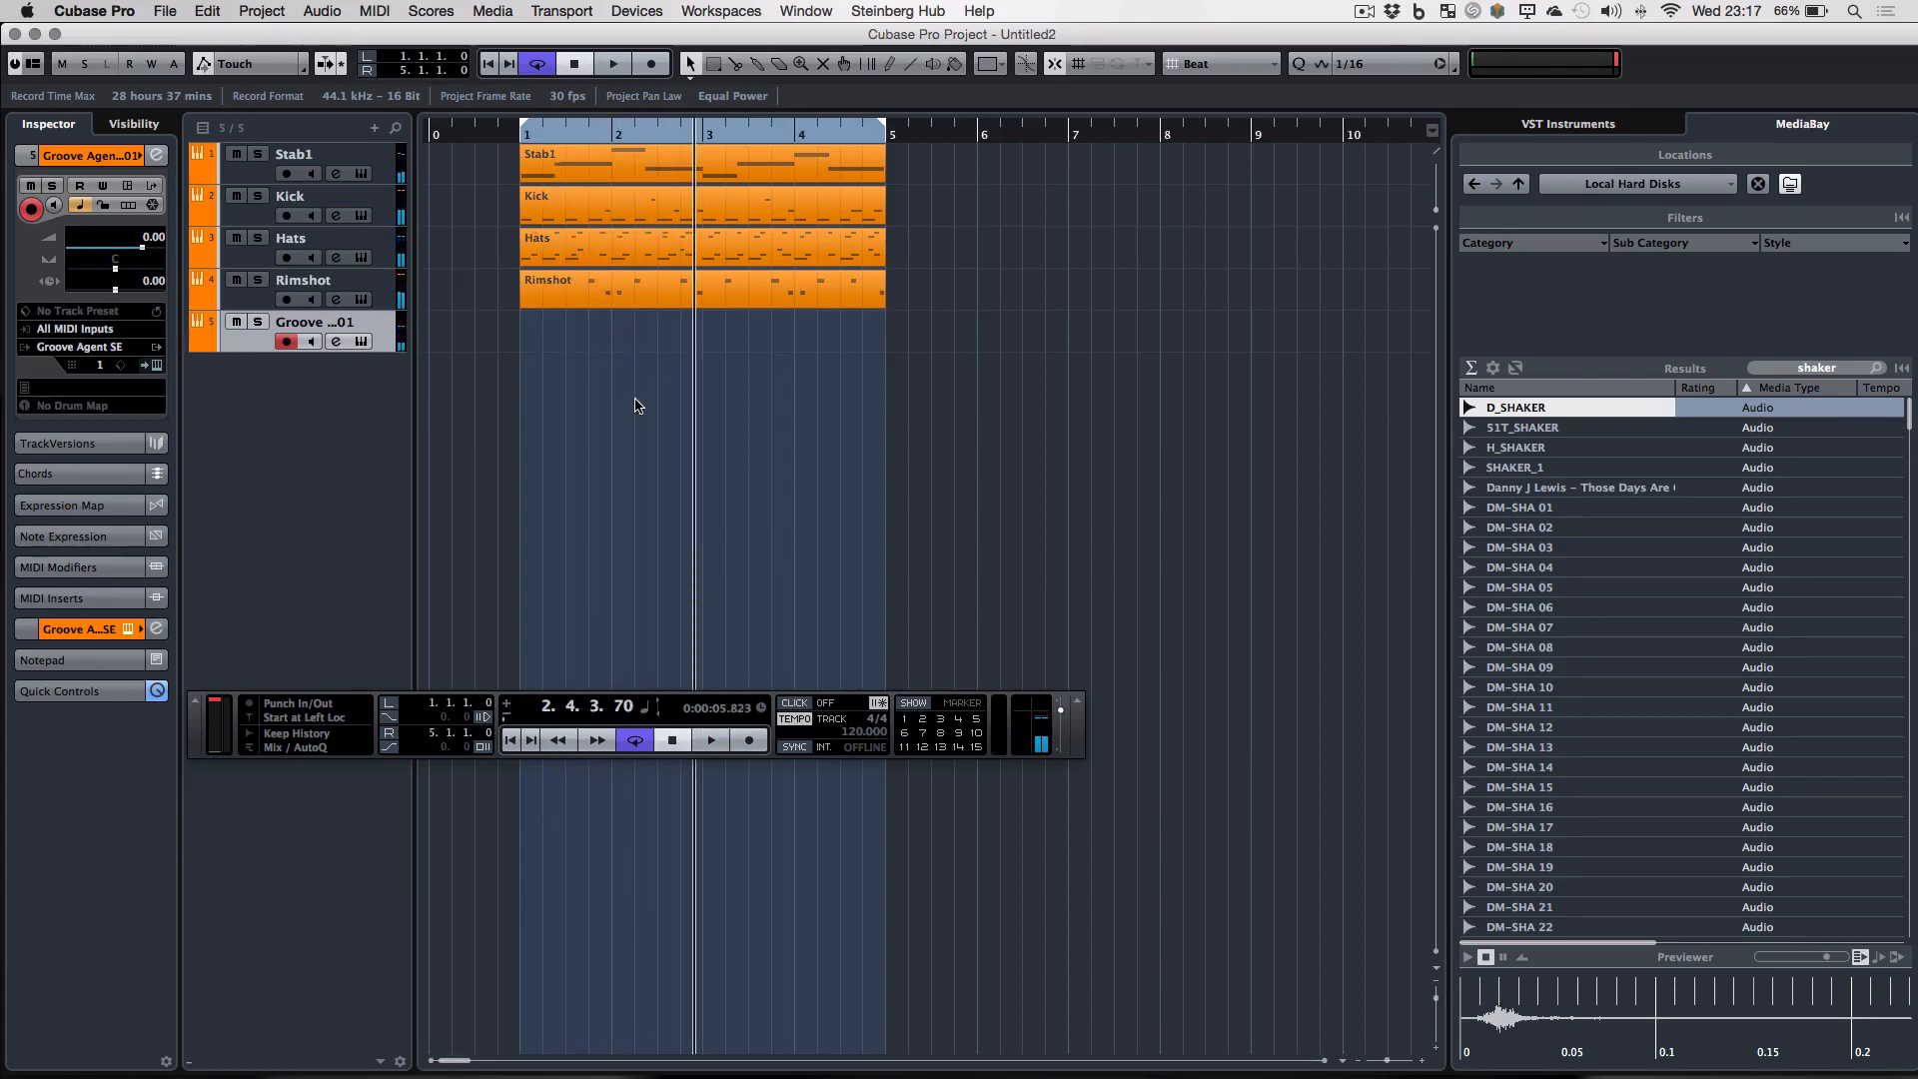
click(517, 137)
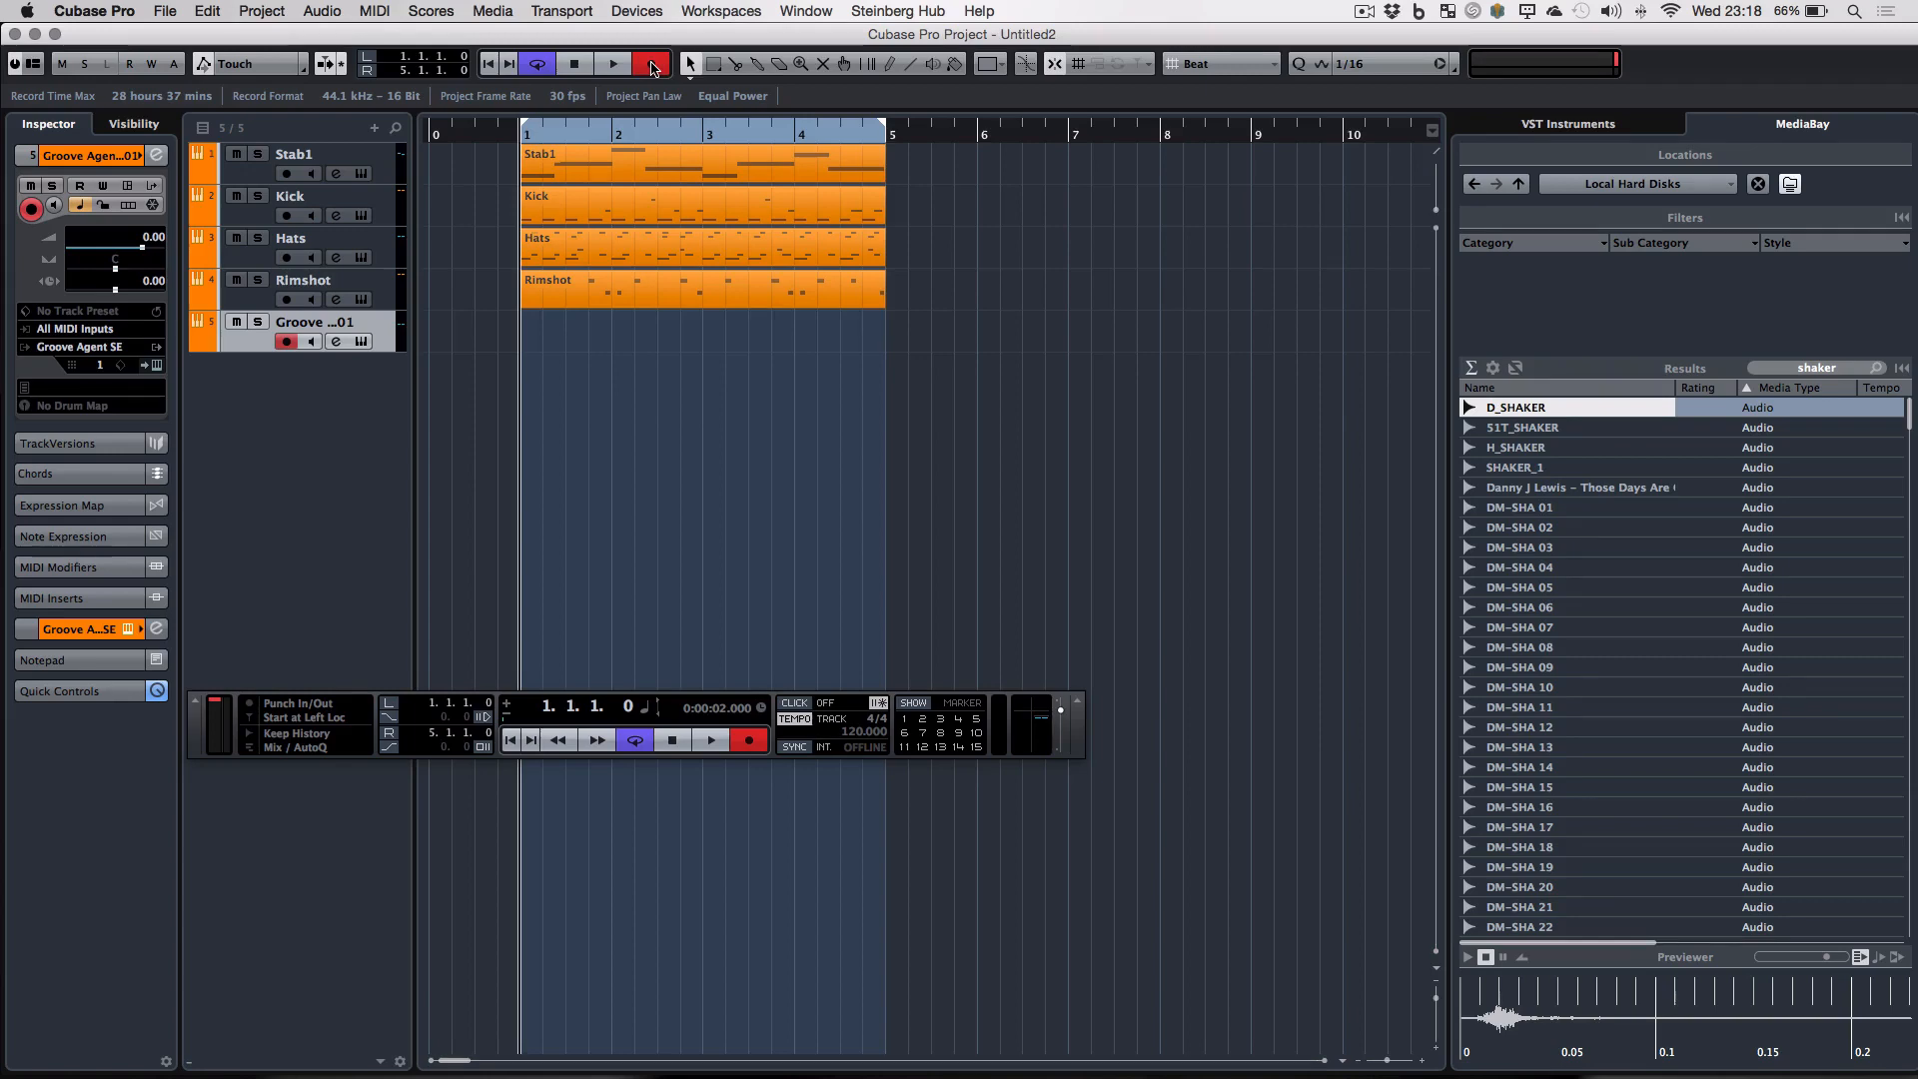
click(651, 64)
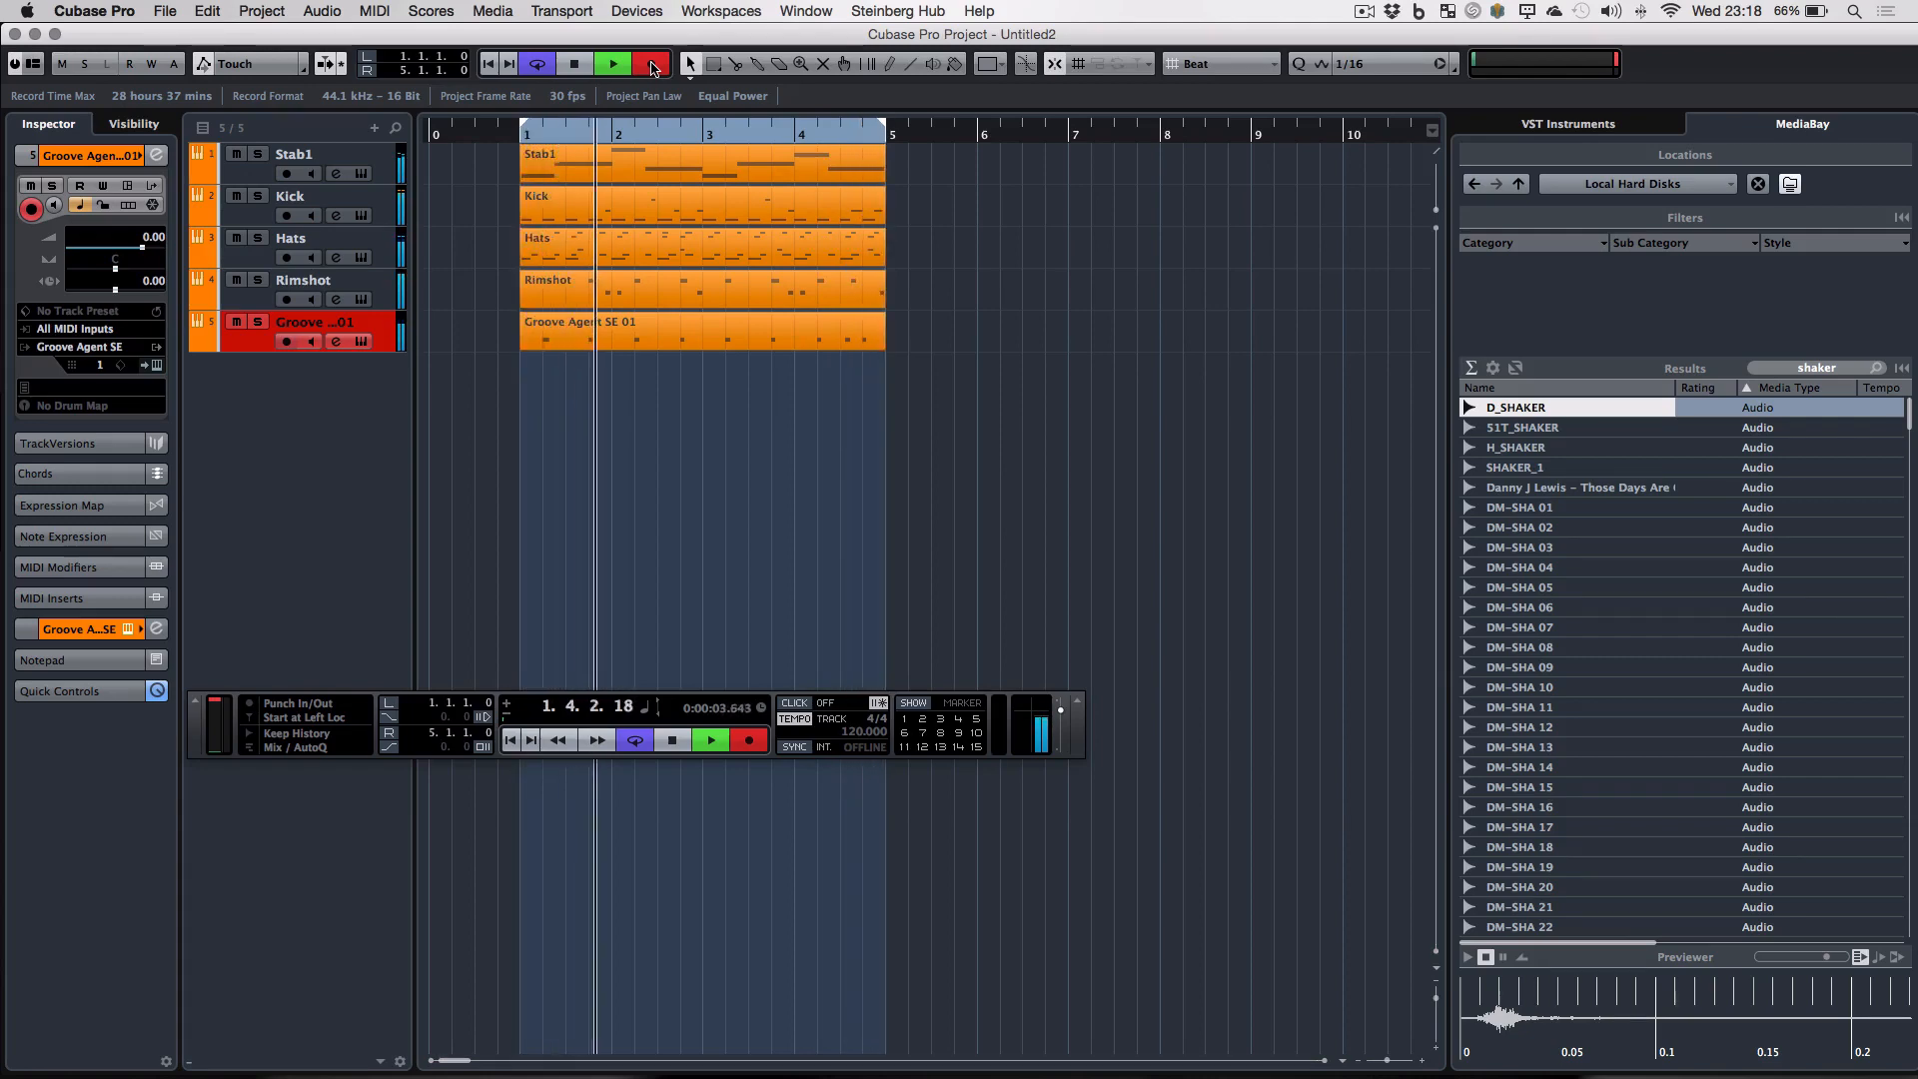
click(651, 67)
double_click(322, 325)
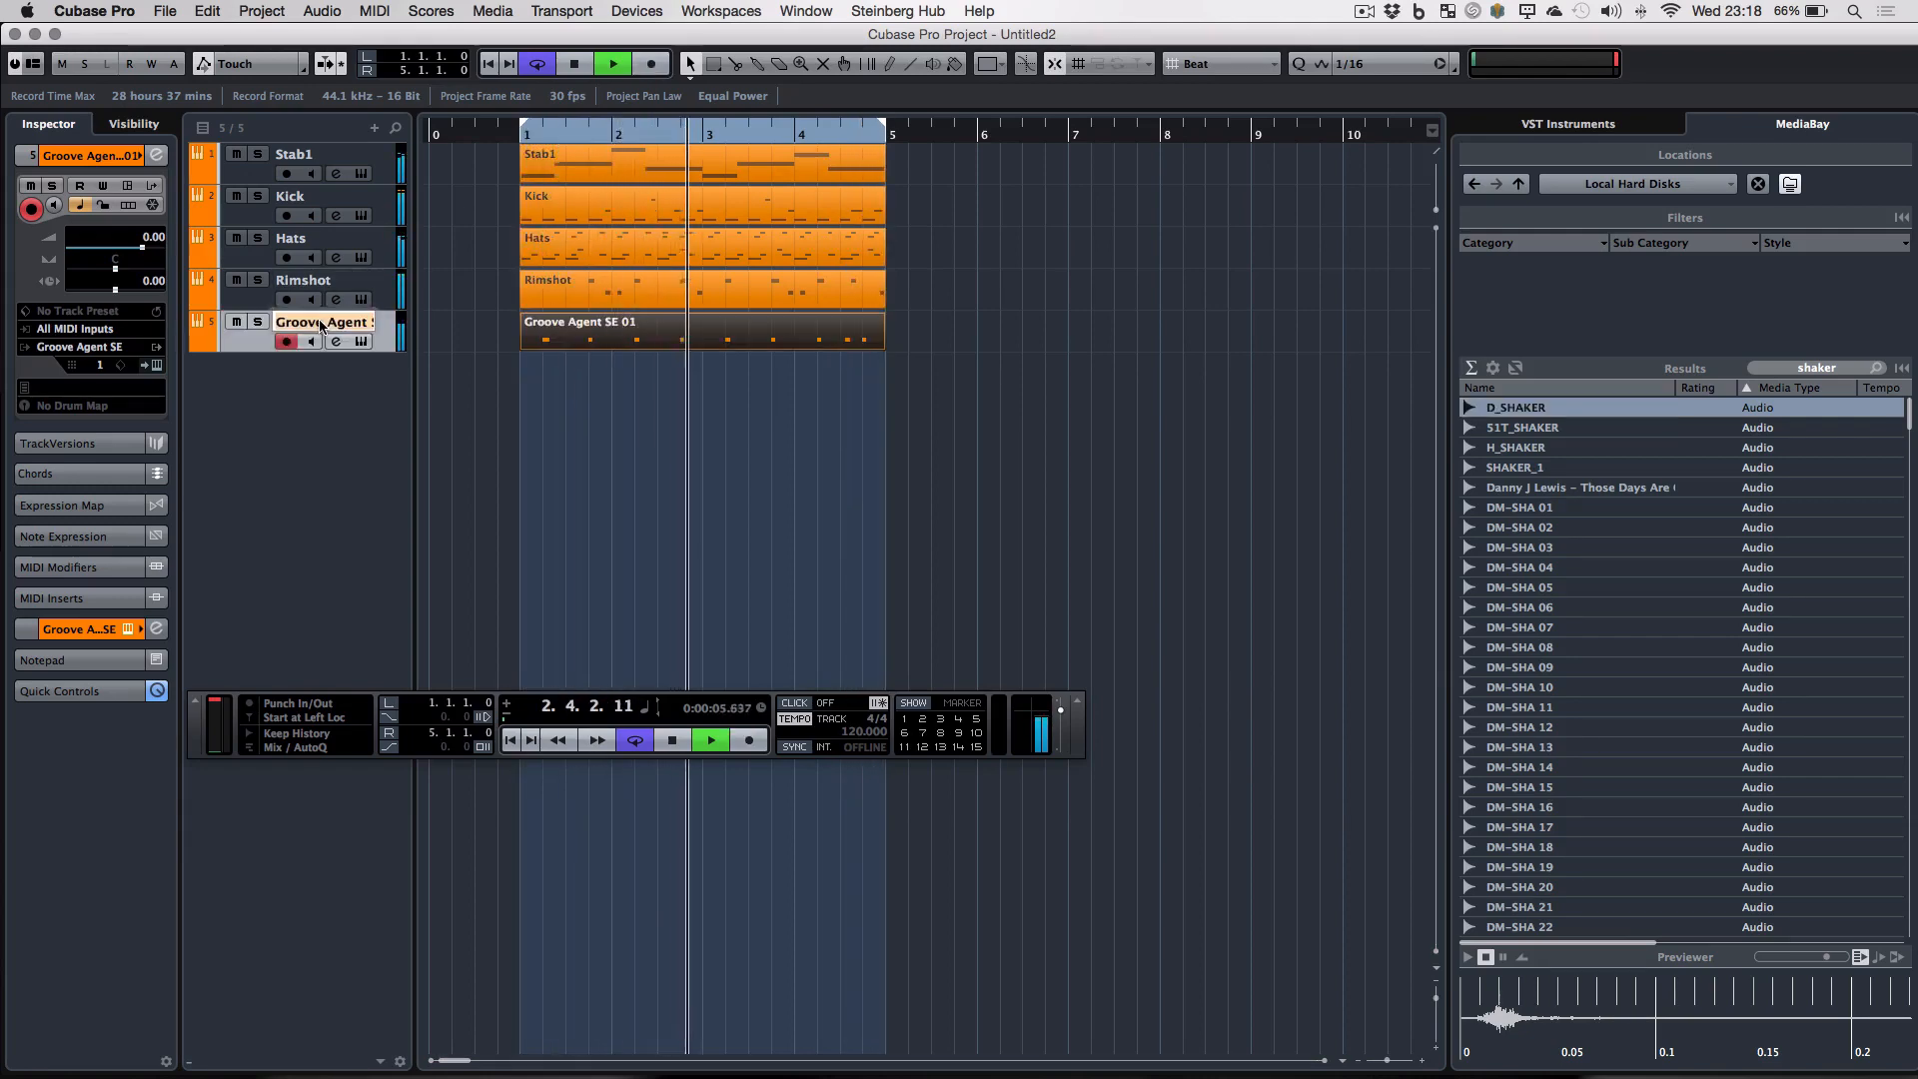
text(shaker)
key(Return)
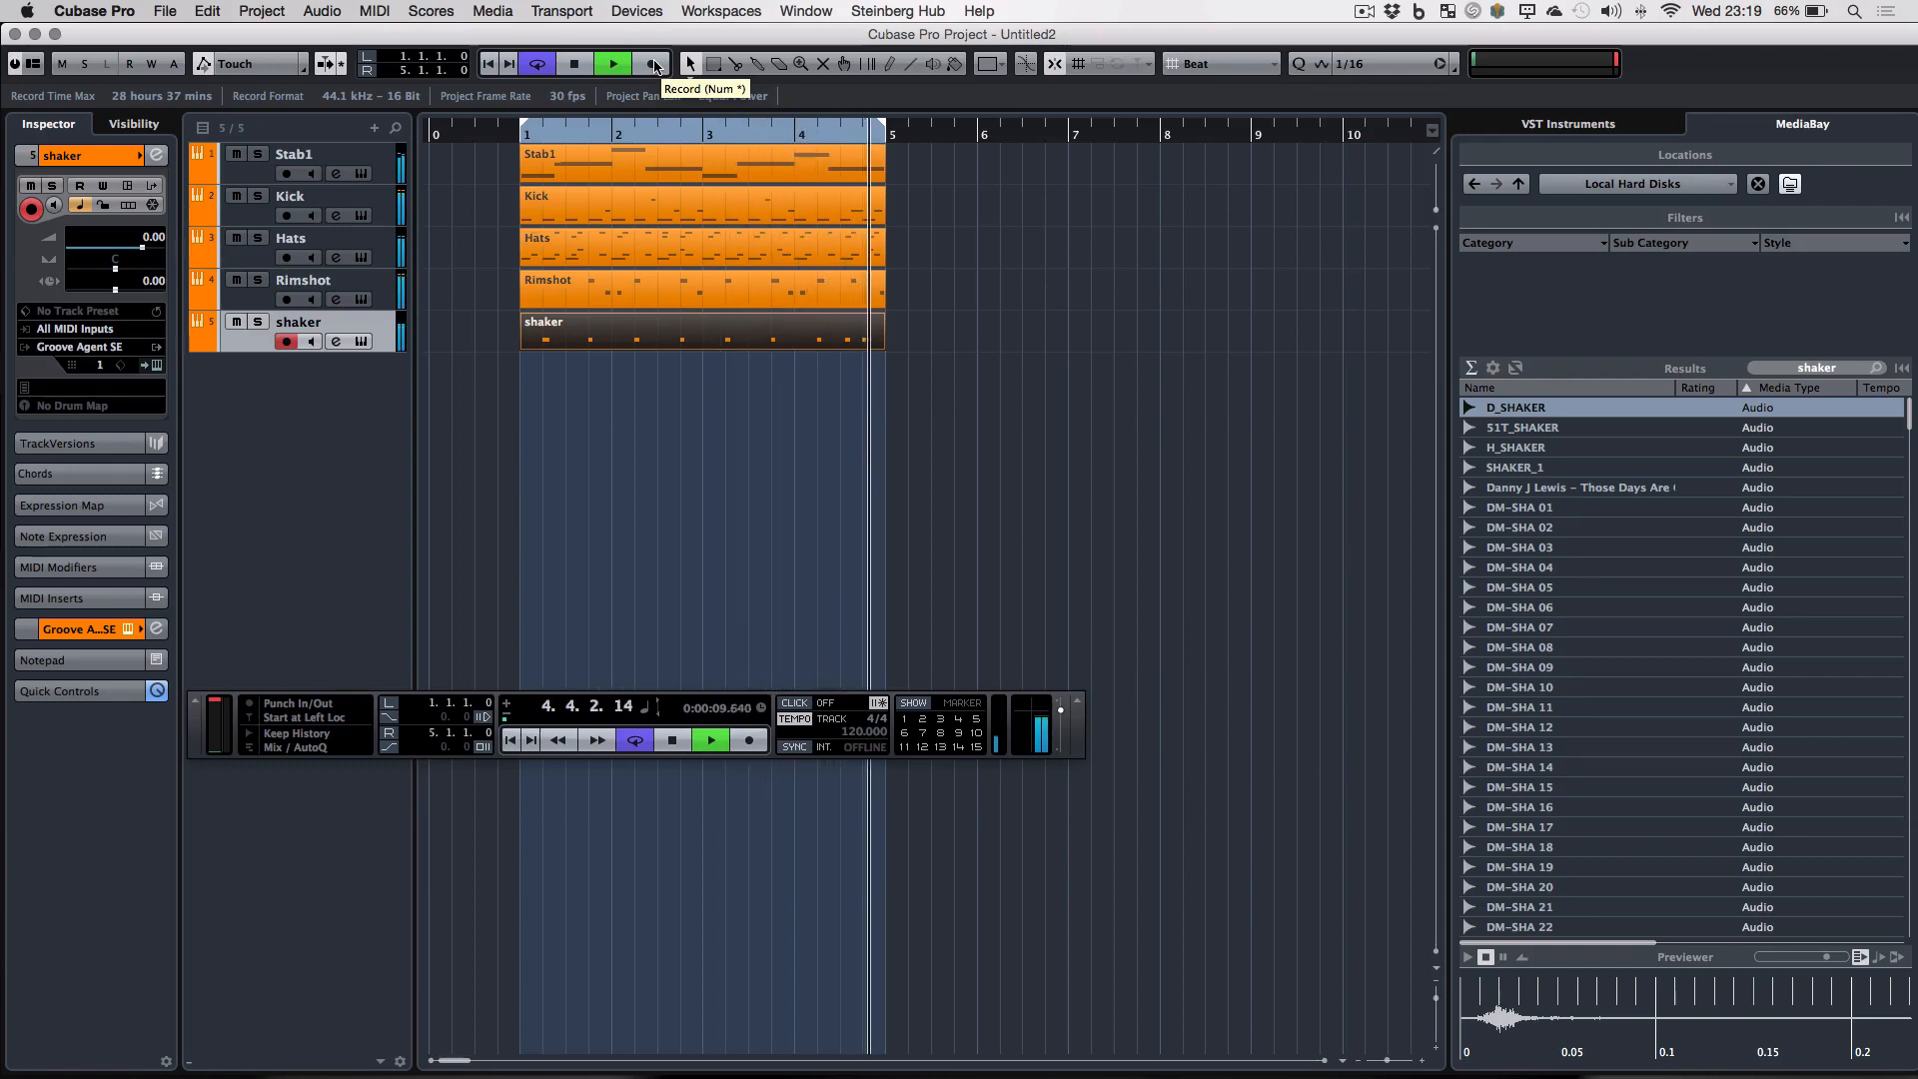
- Overdub more notes onto the four-bar shaker part and check the recorded notes and velocities in the Key Editor
click(654, 64)
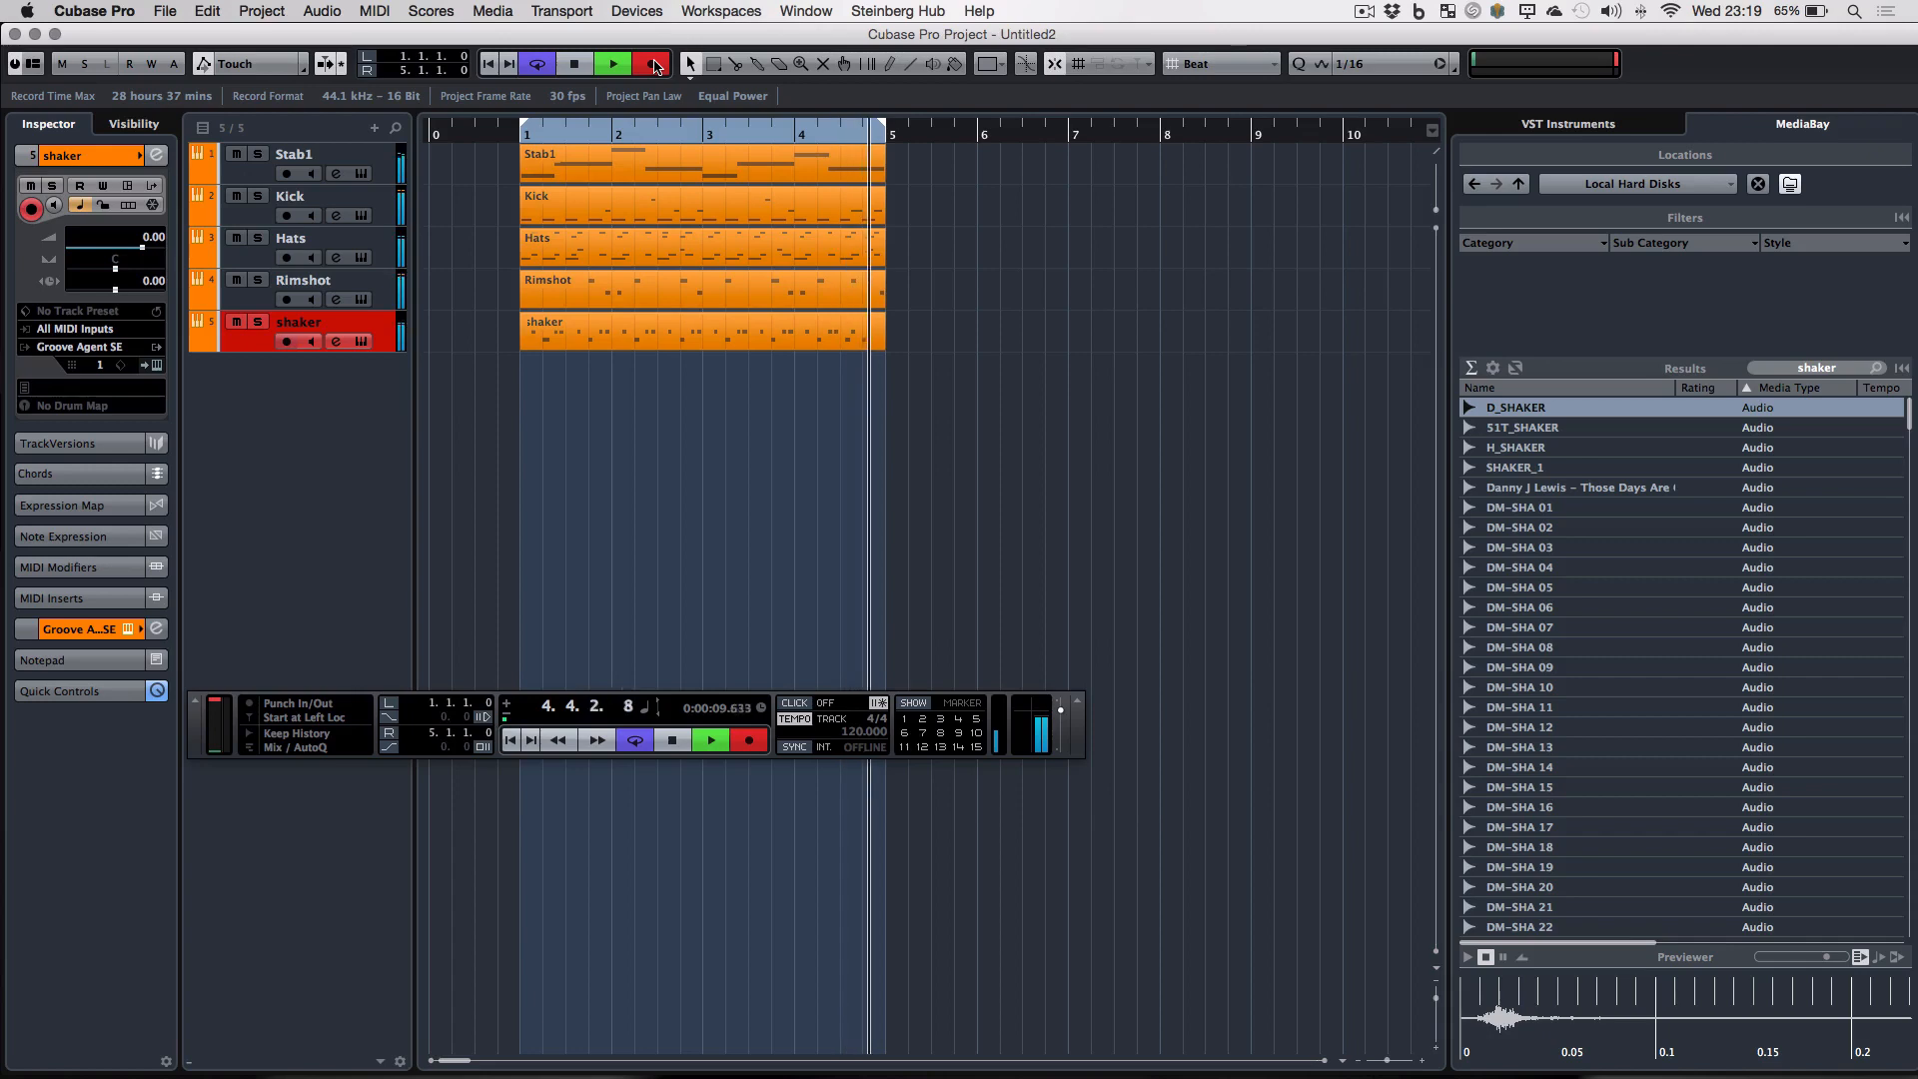
key(space)
click(605, 330)
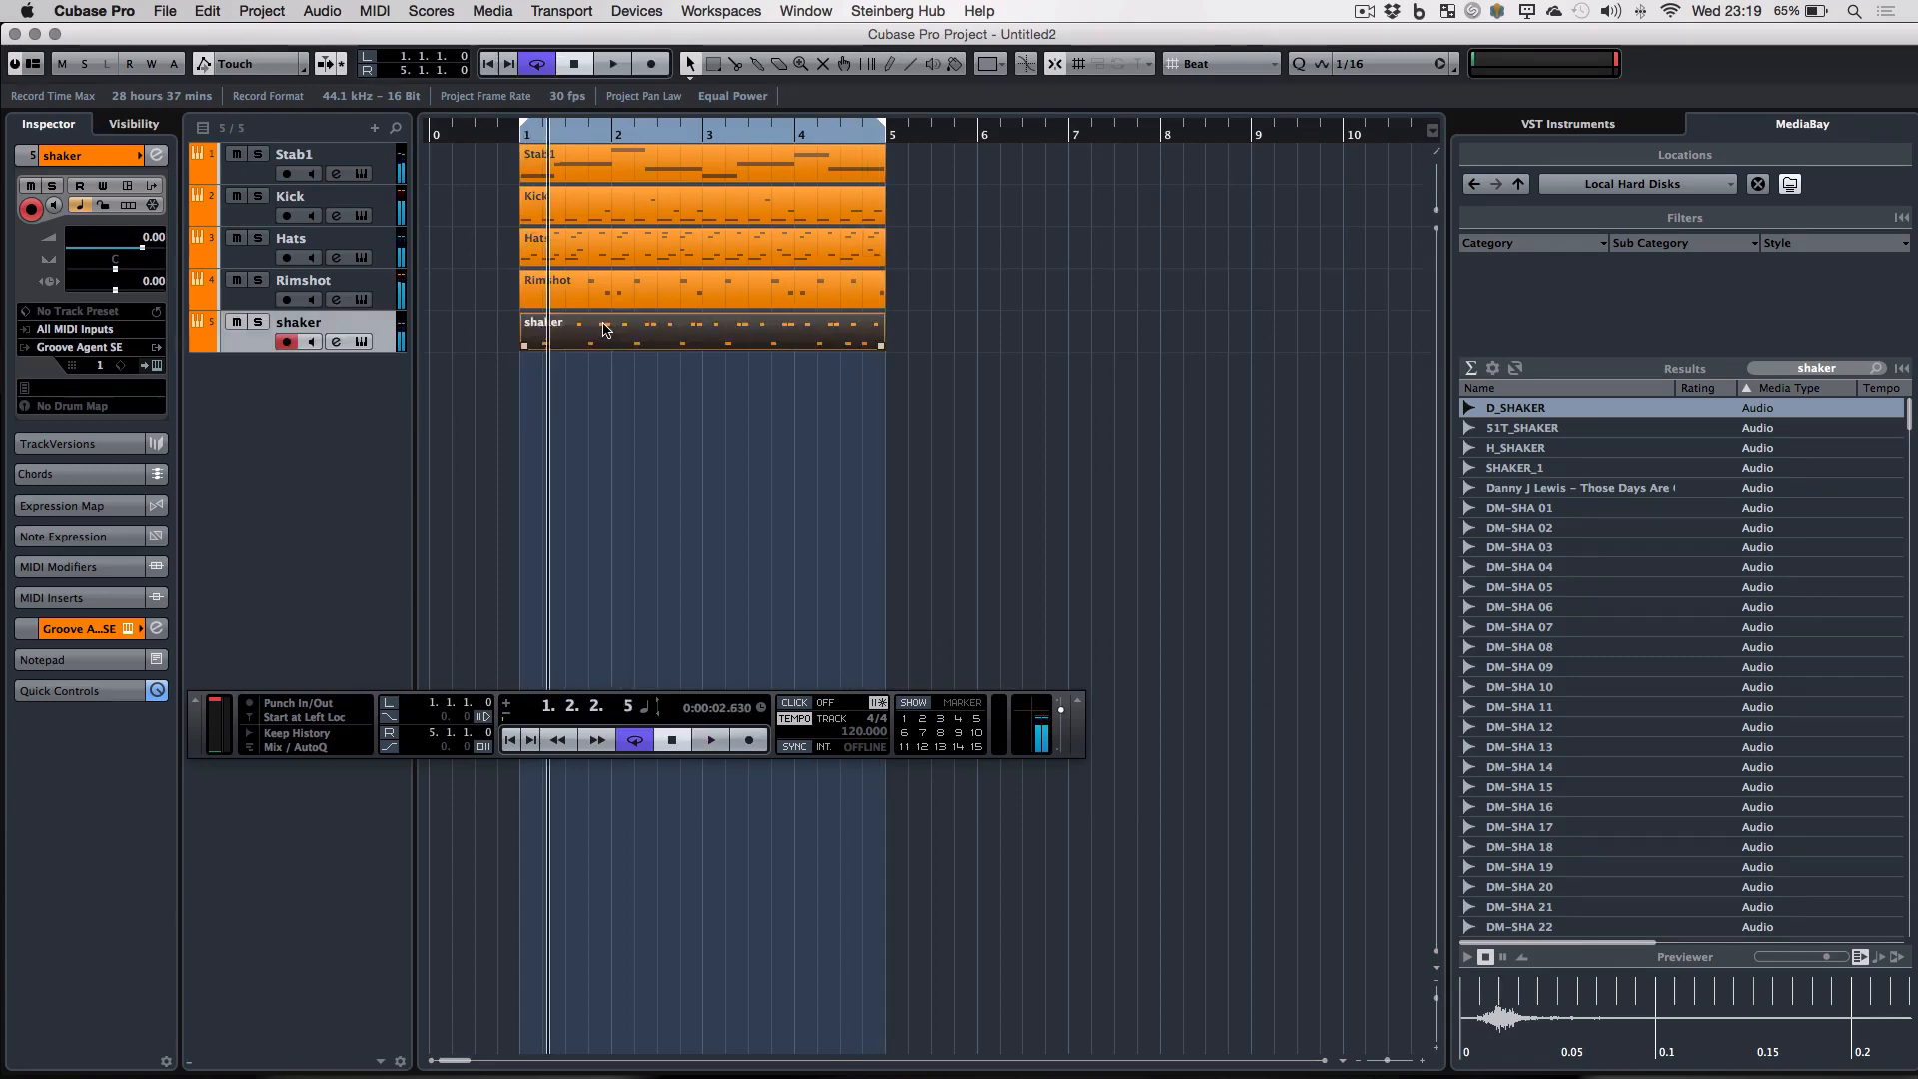
double_click(606, 330)
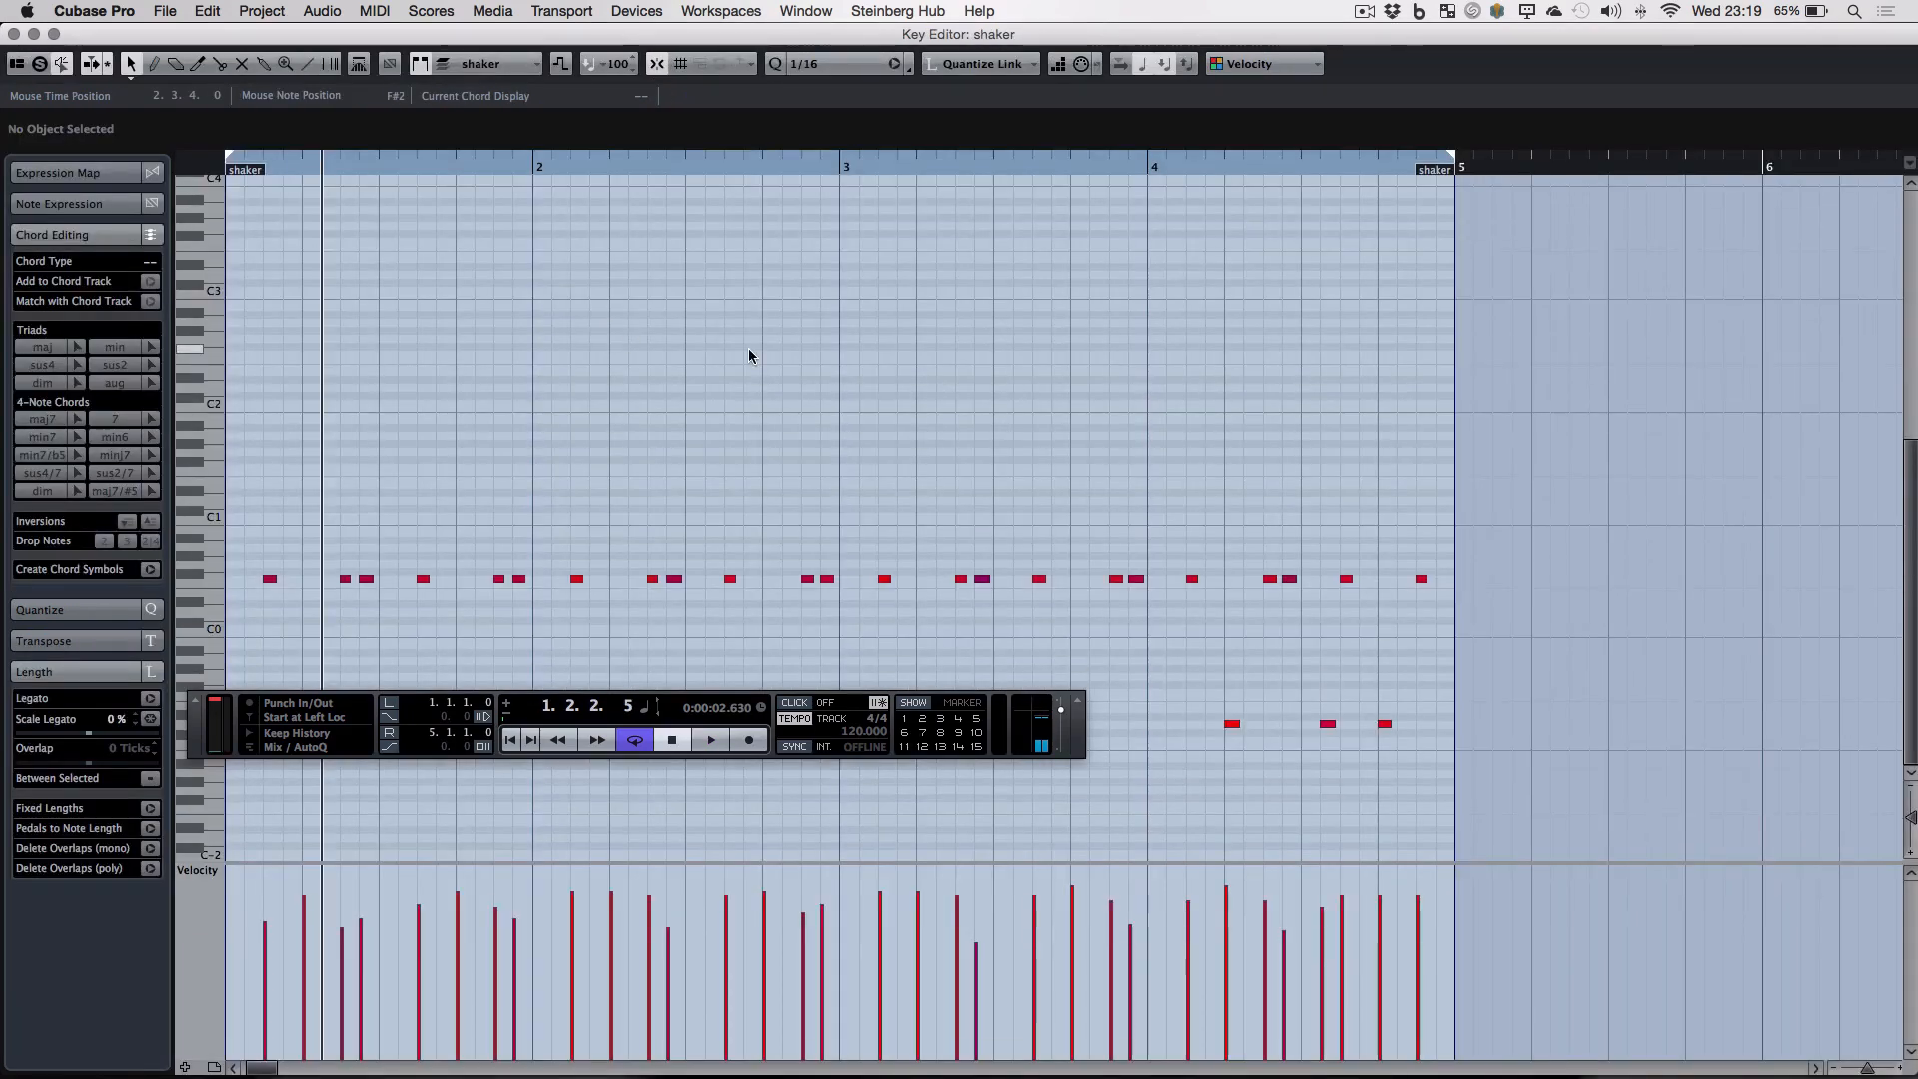
key(Escape)
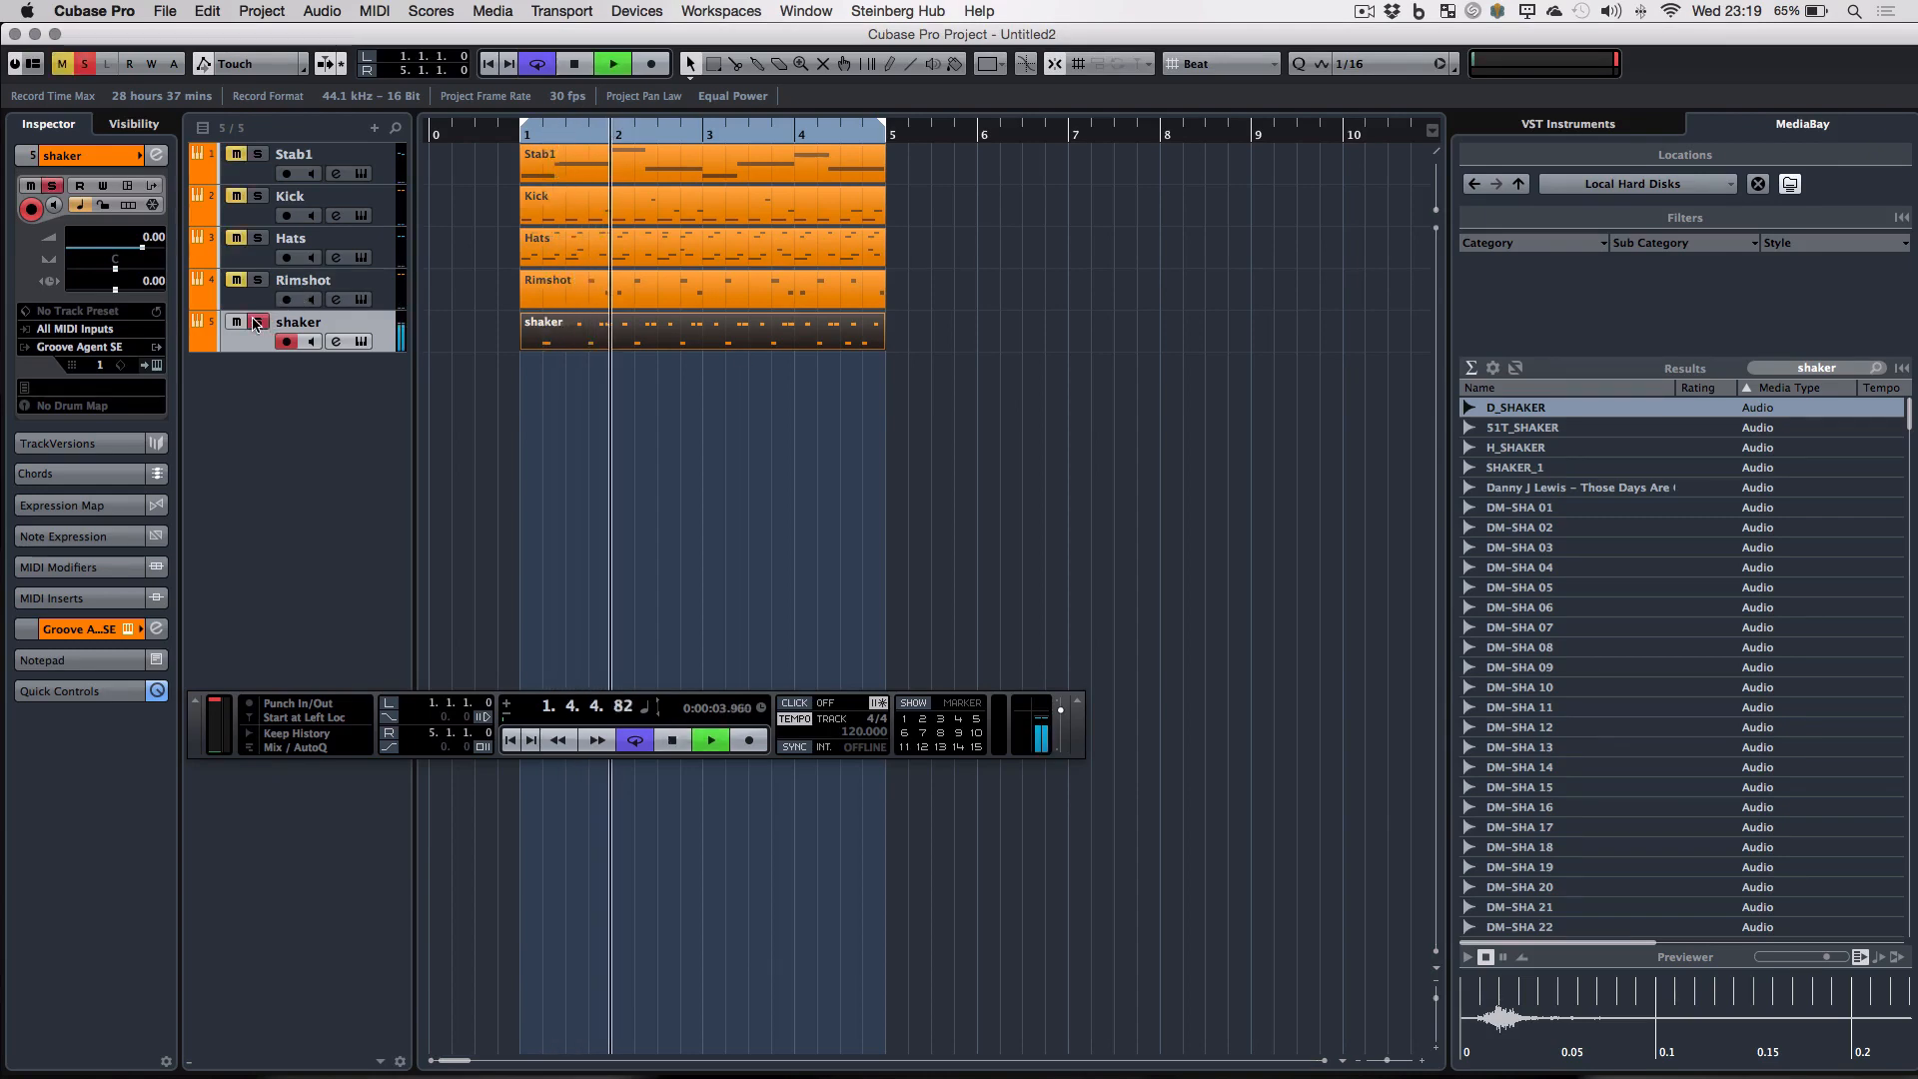
- Filter the shaker channel with a low cut and a high cut around 14.5 kHz, and take the channel out of solo
key(F3)
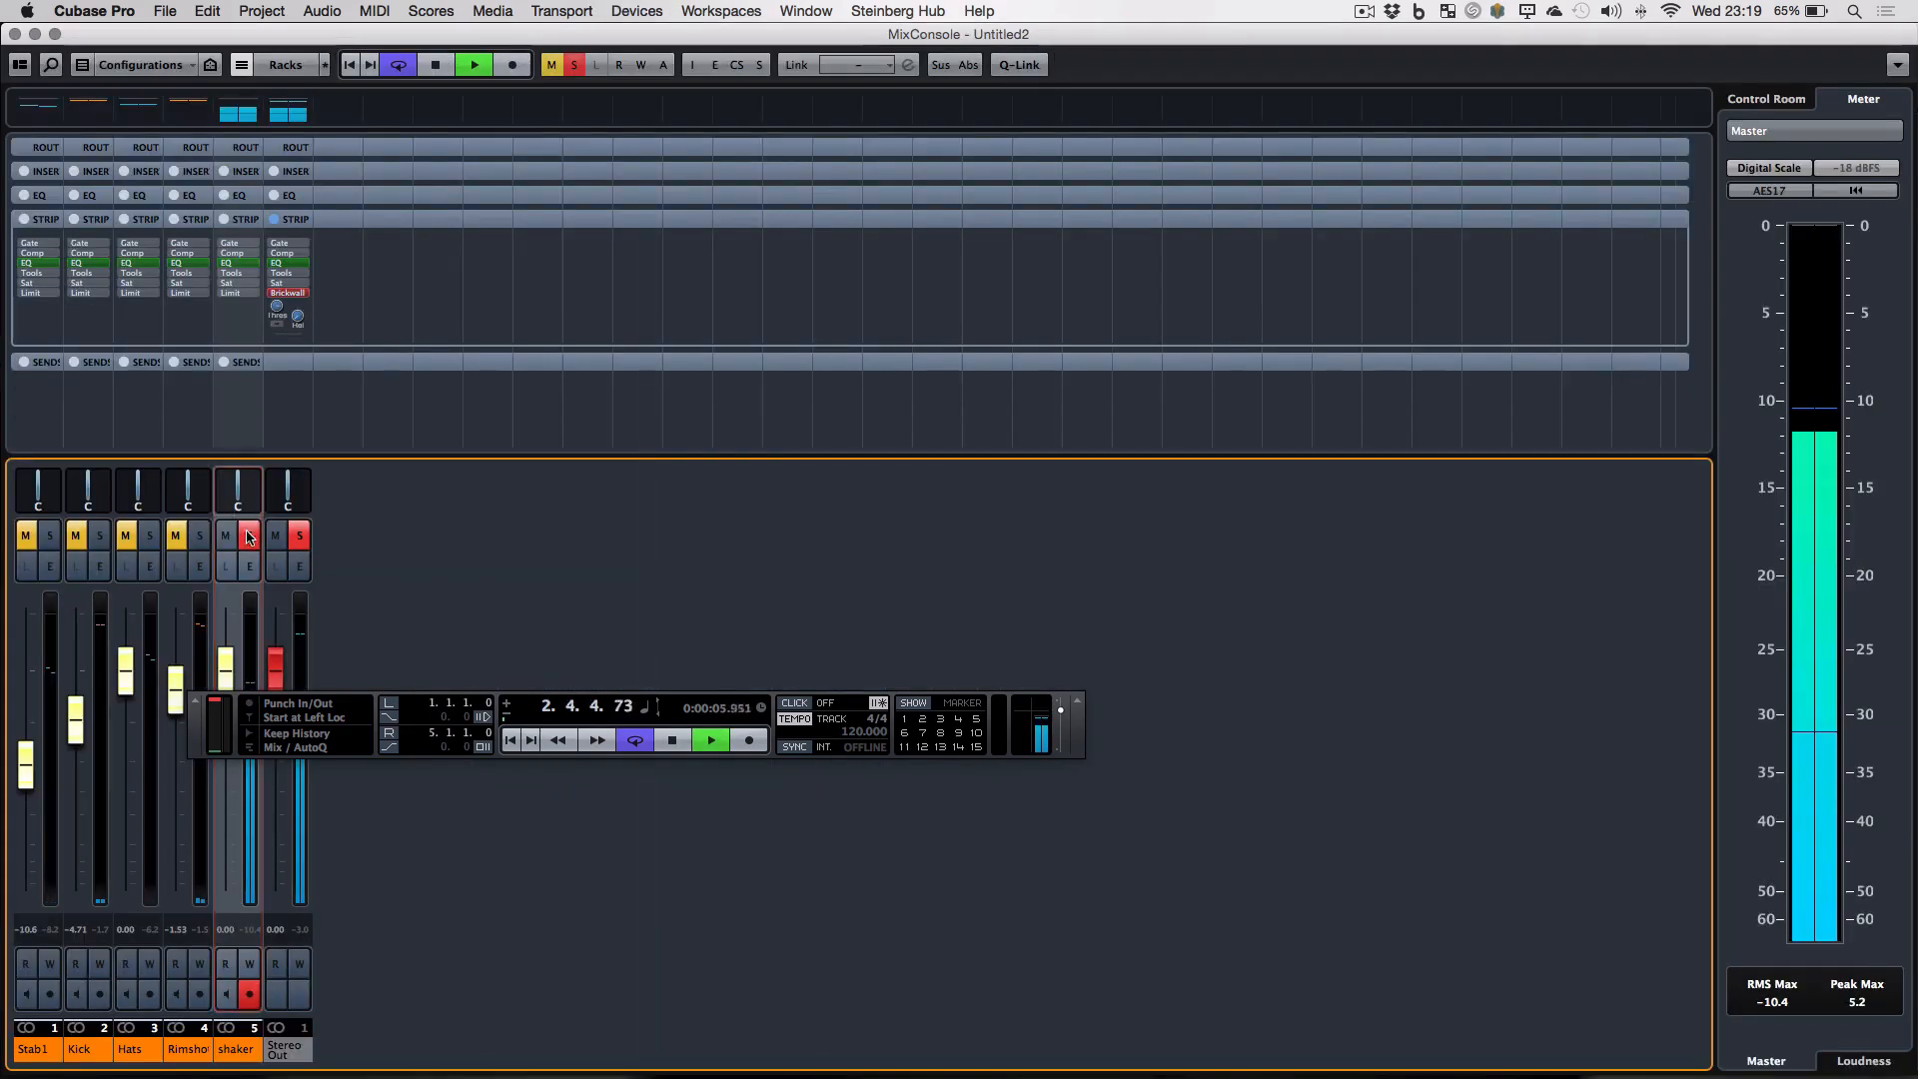
click(249, 566)
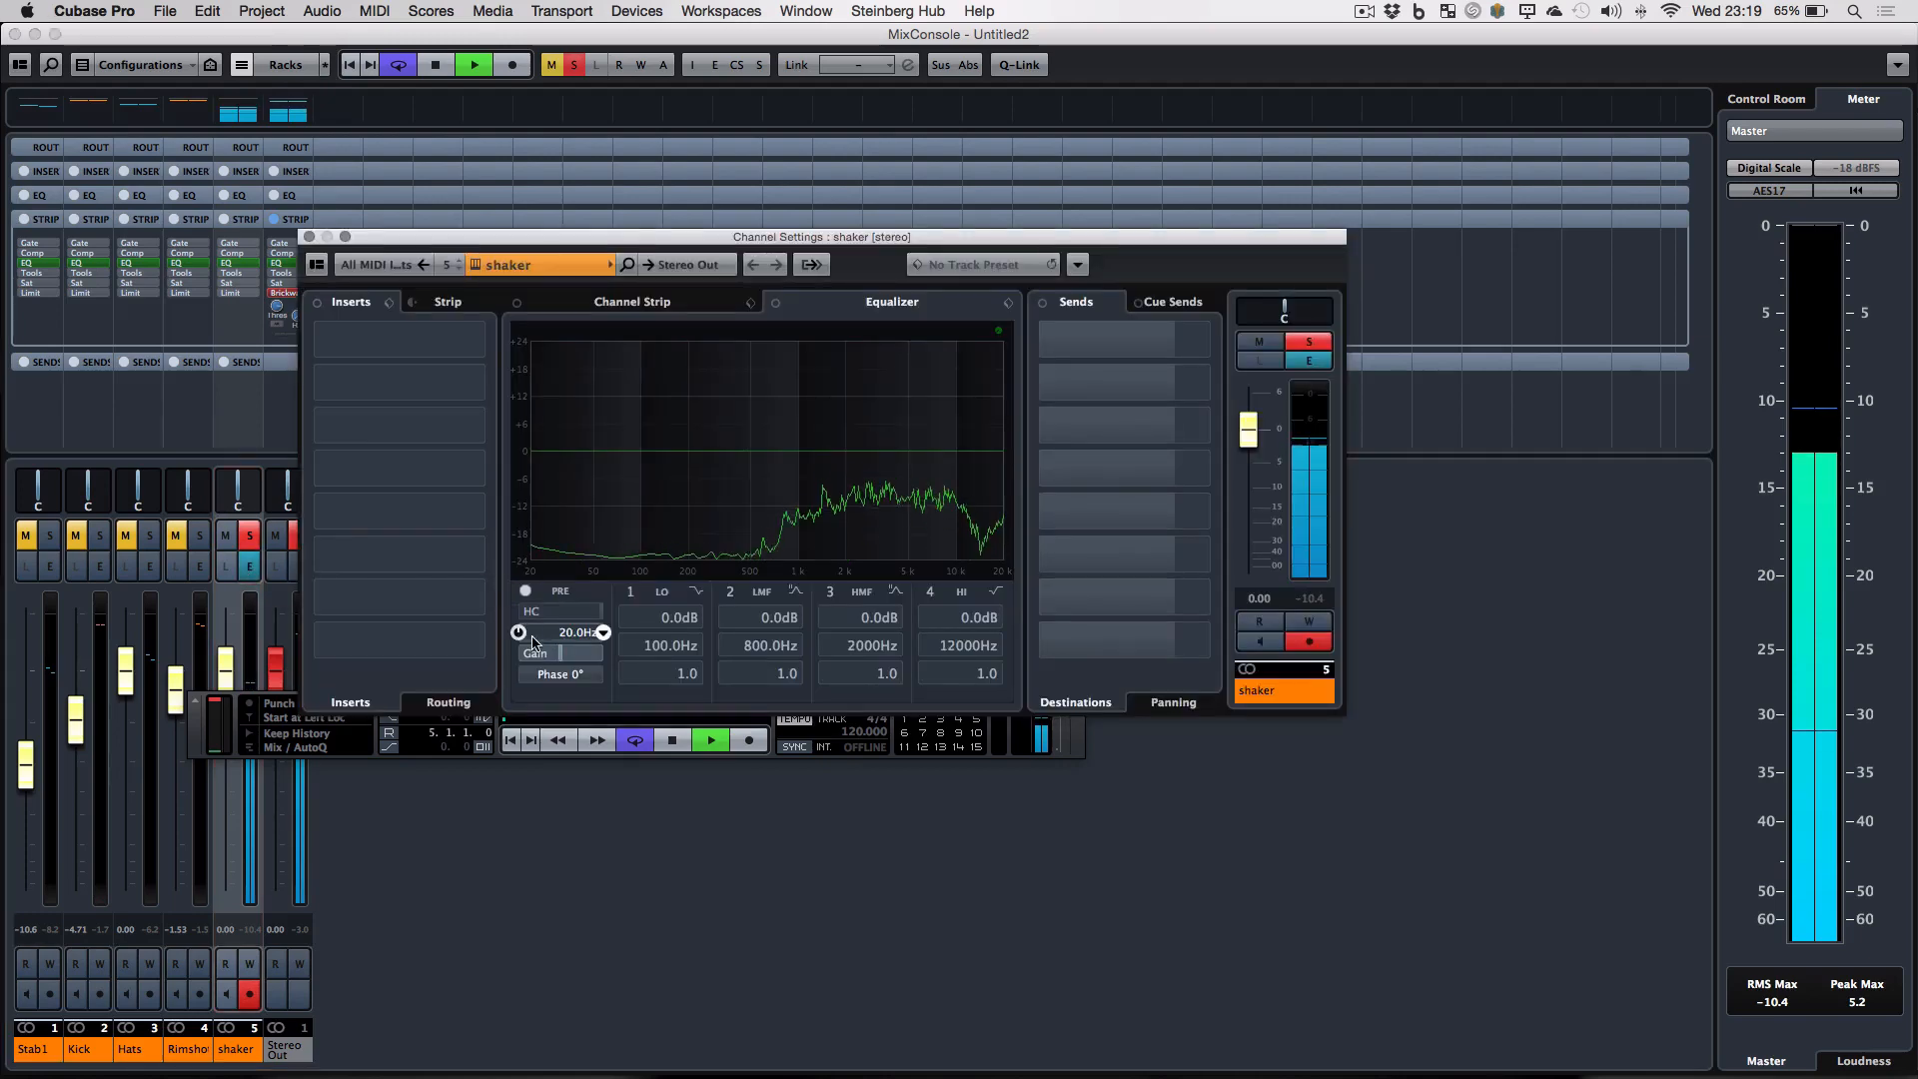
drag(533, 643, 588, 614)
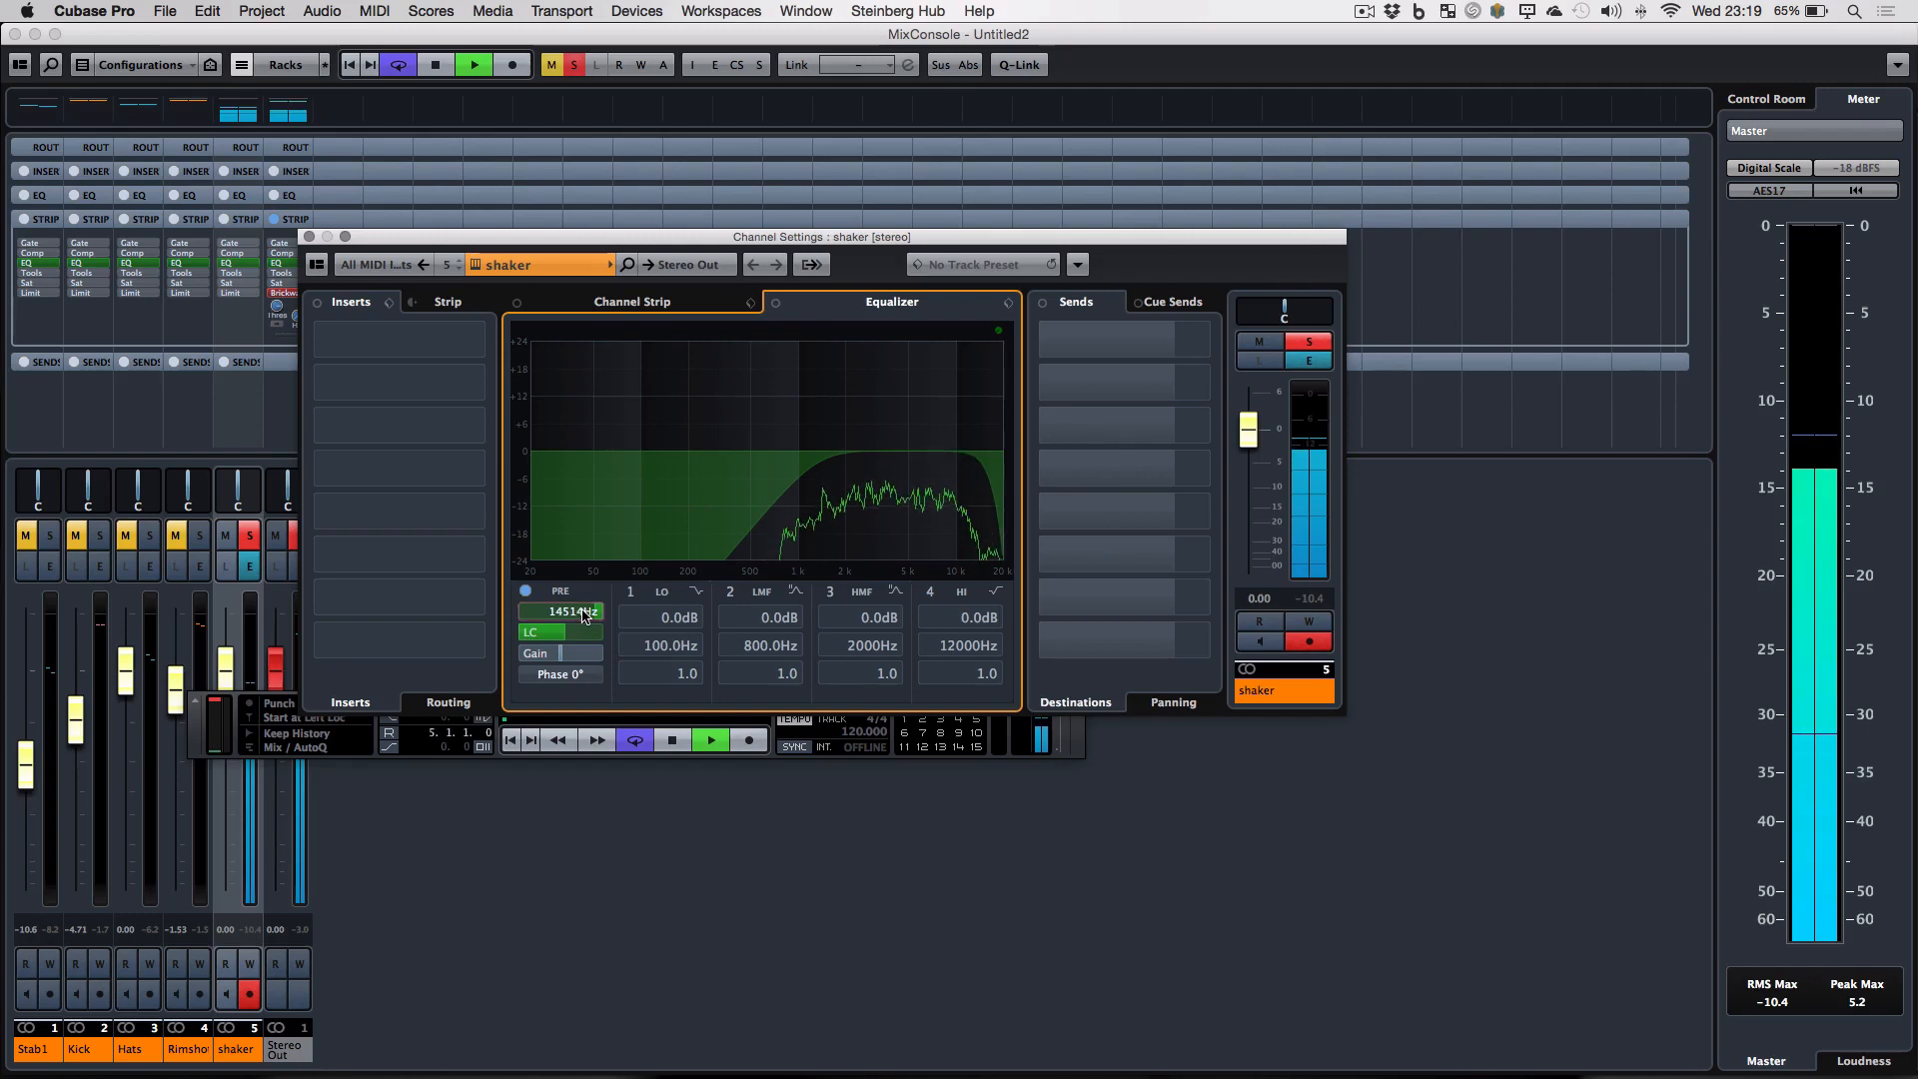
click(1307, 341)
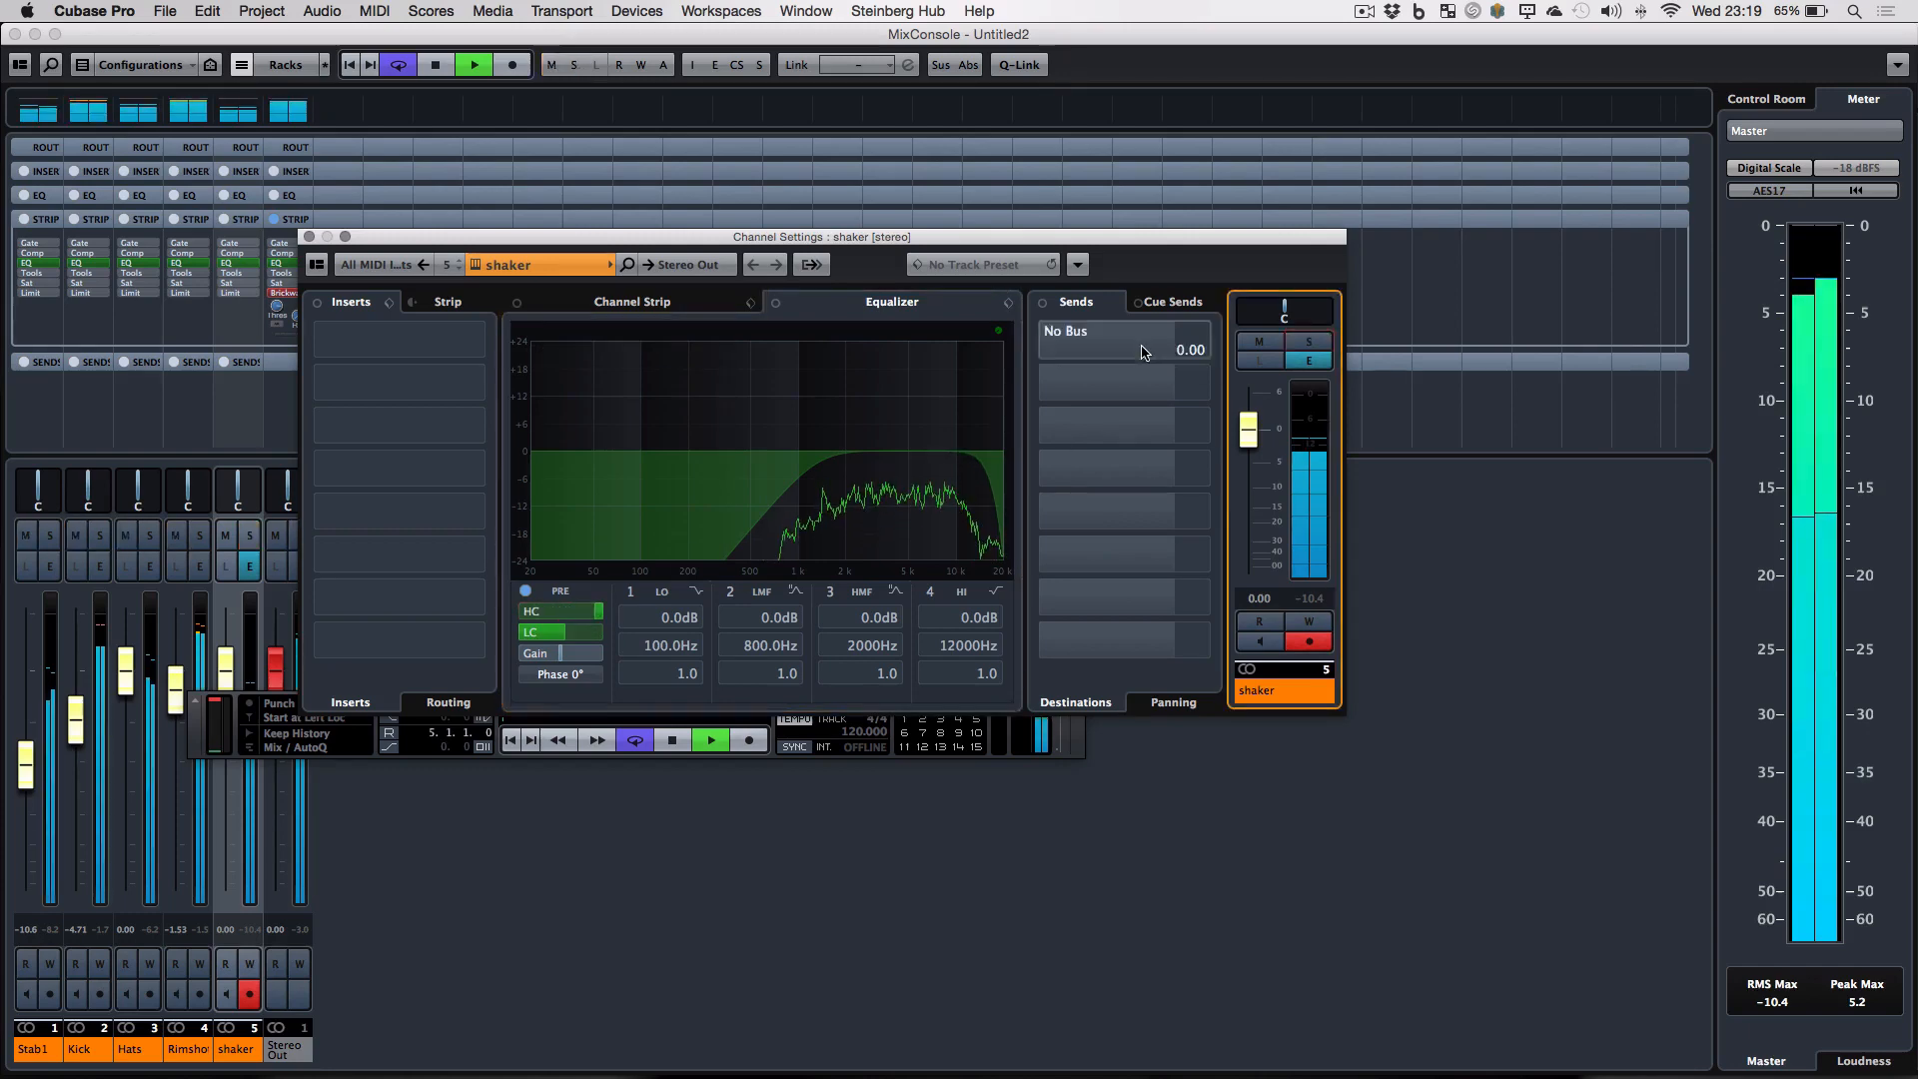
click(308, 237)
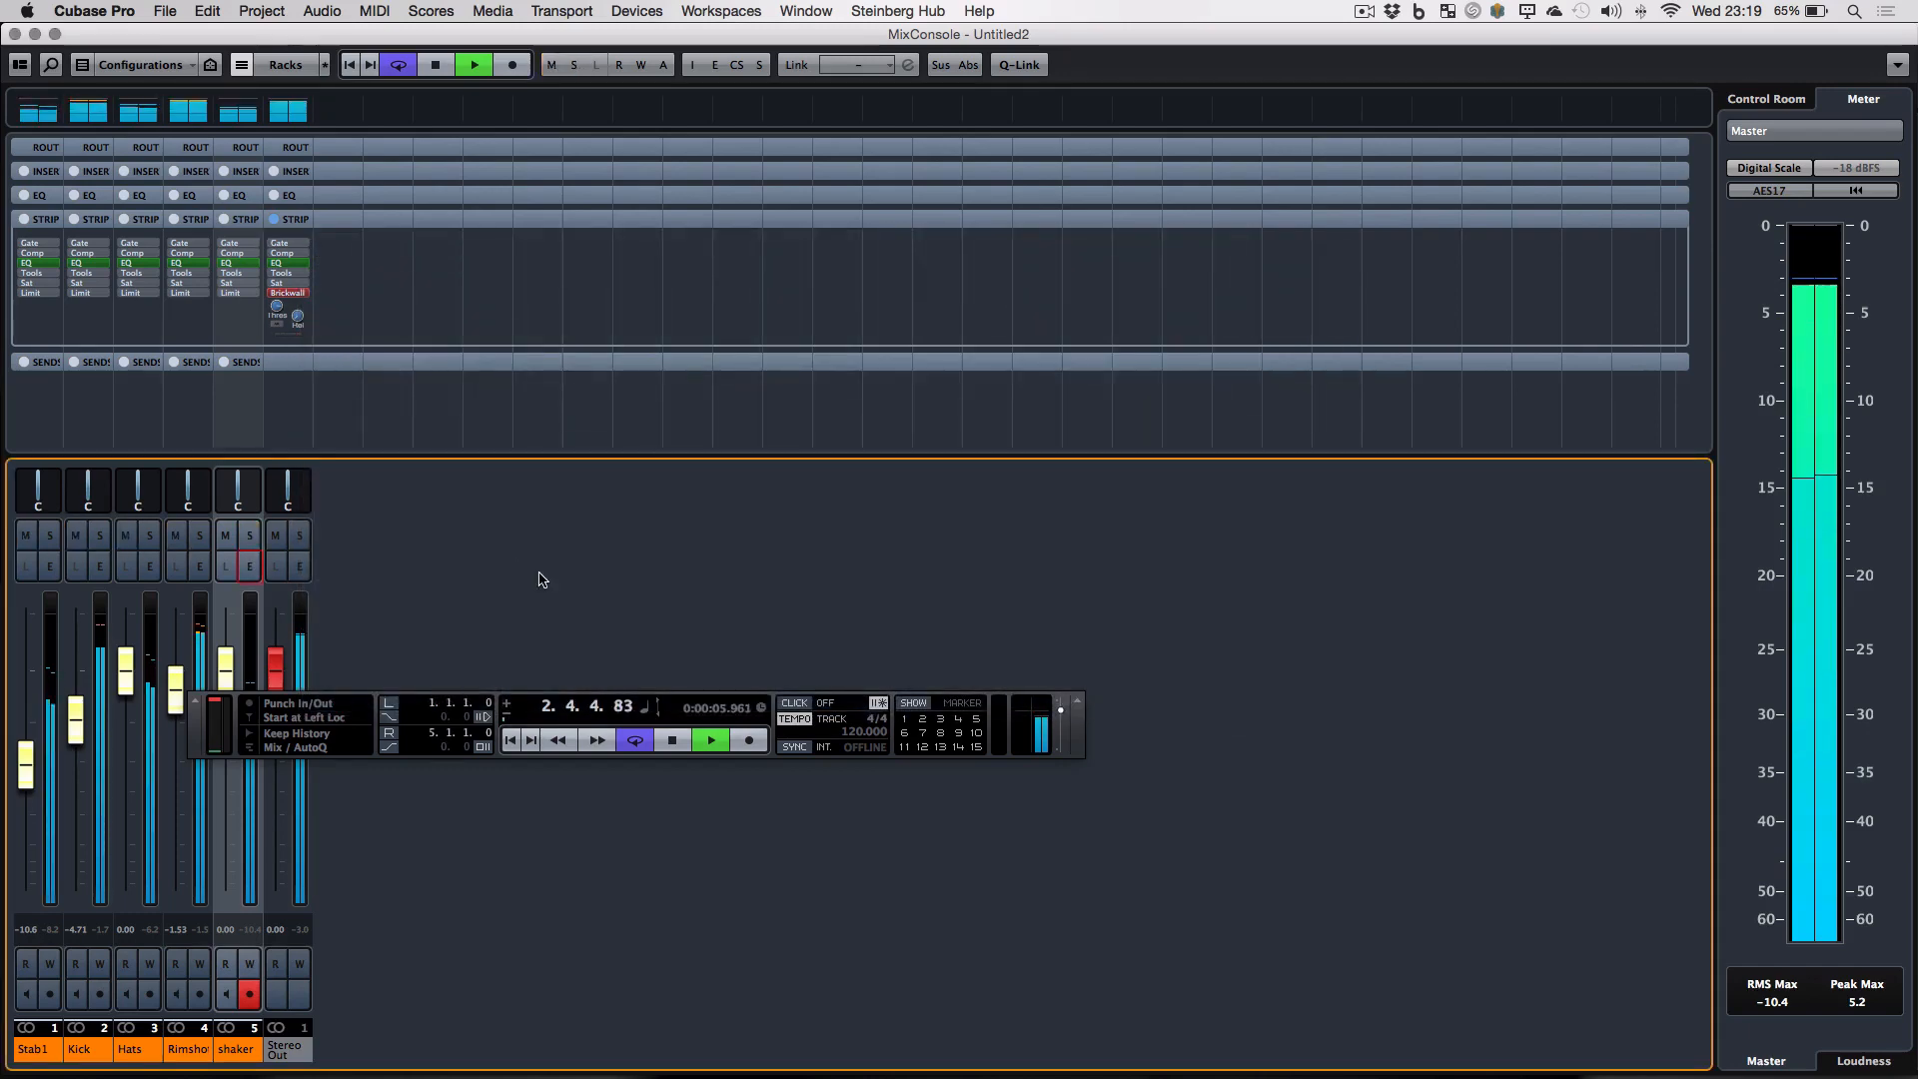
- Move the transport panel clear of the mixer faders, hide it, and return from the MixConsole to the project window
drag(200, 738, 594, 732)
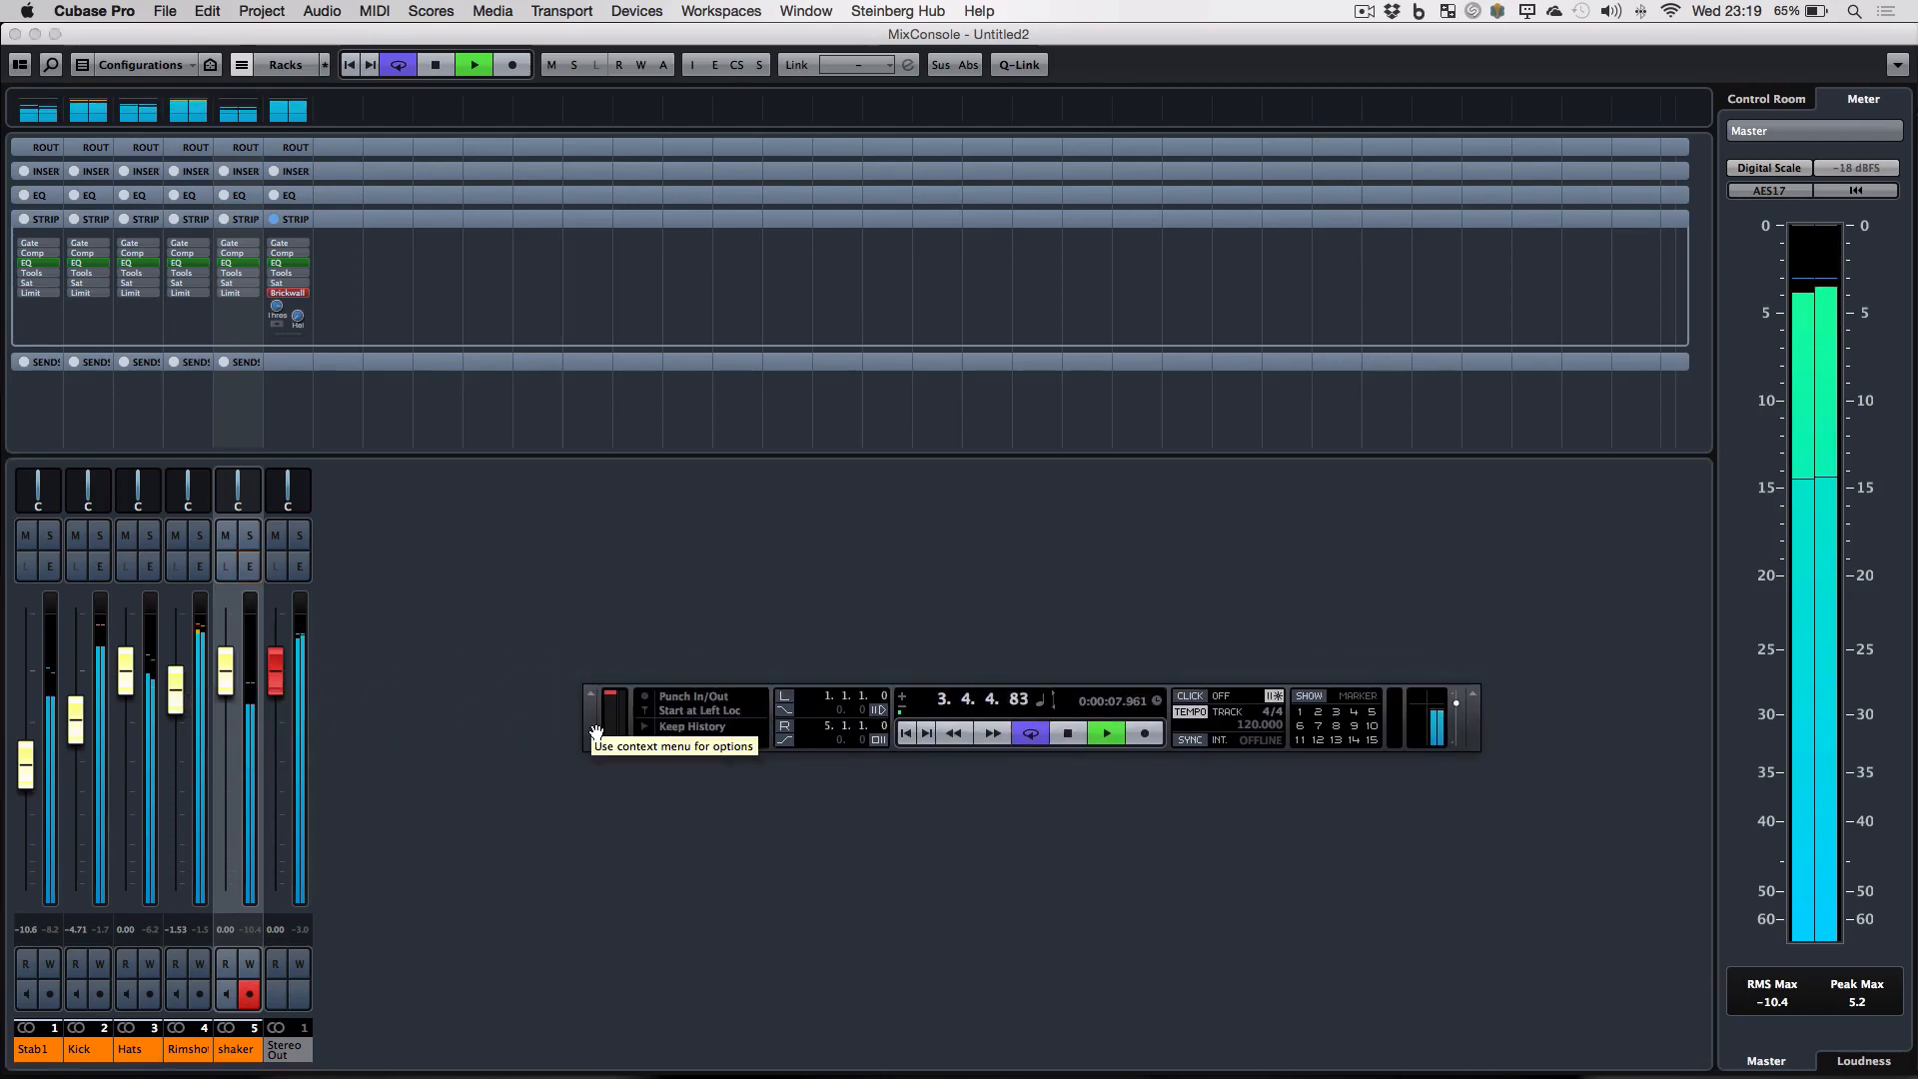
key(F2)
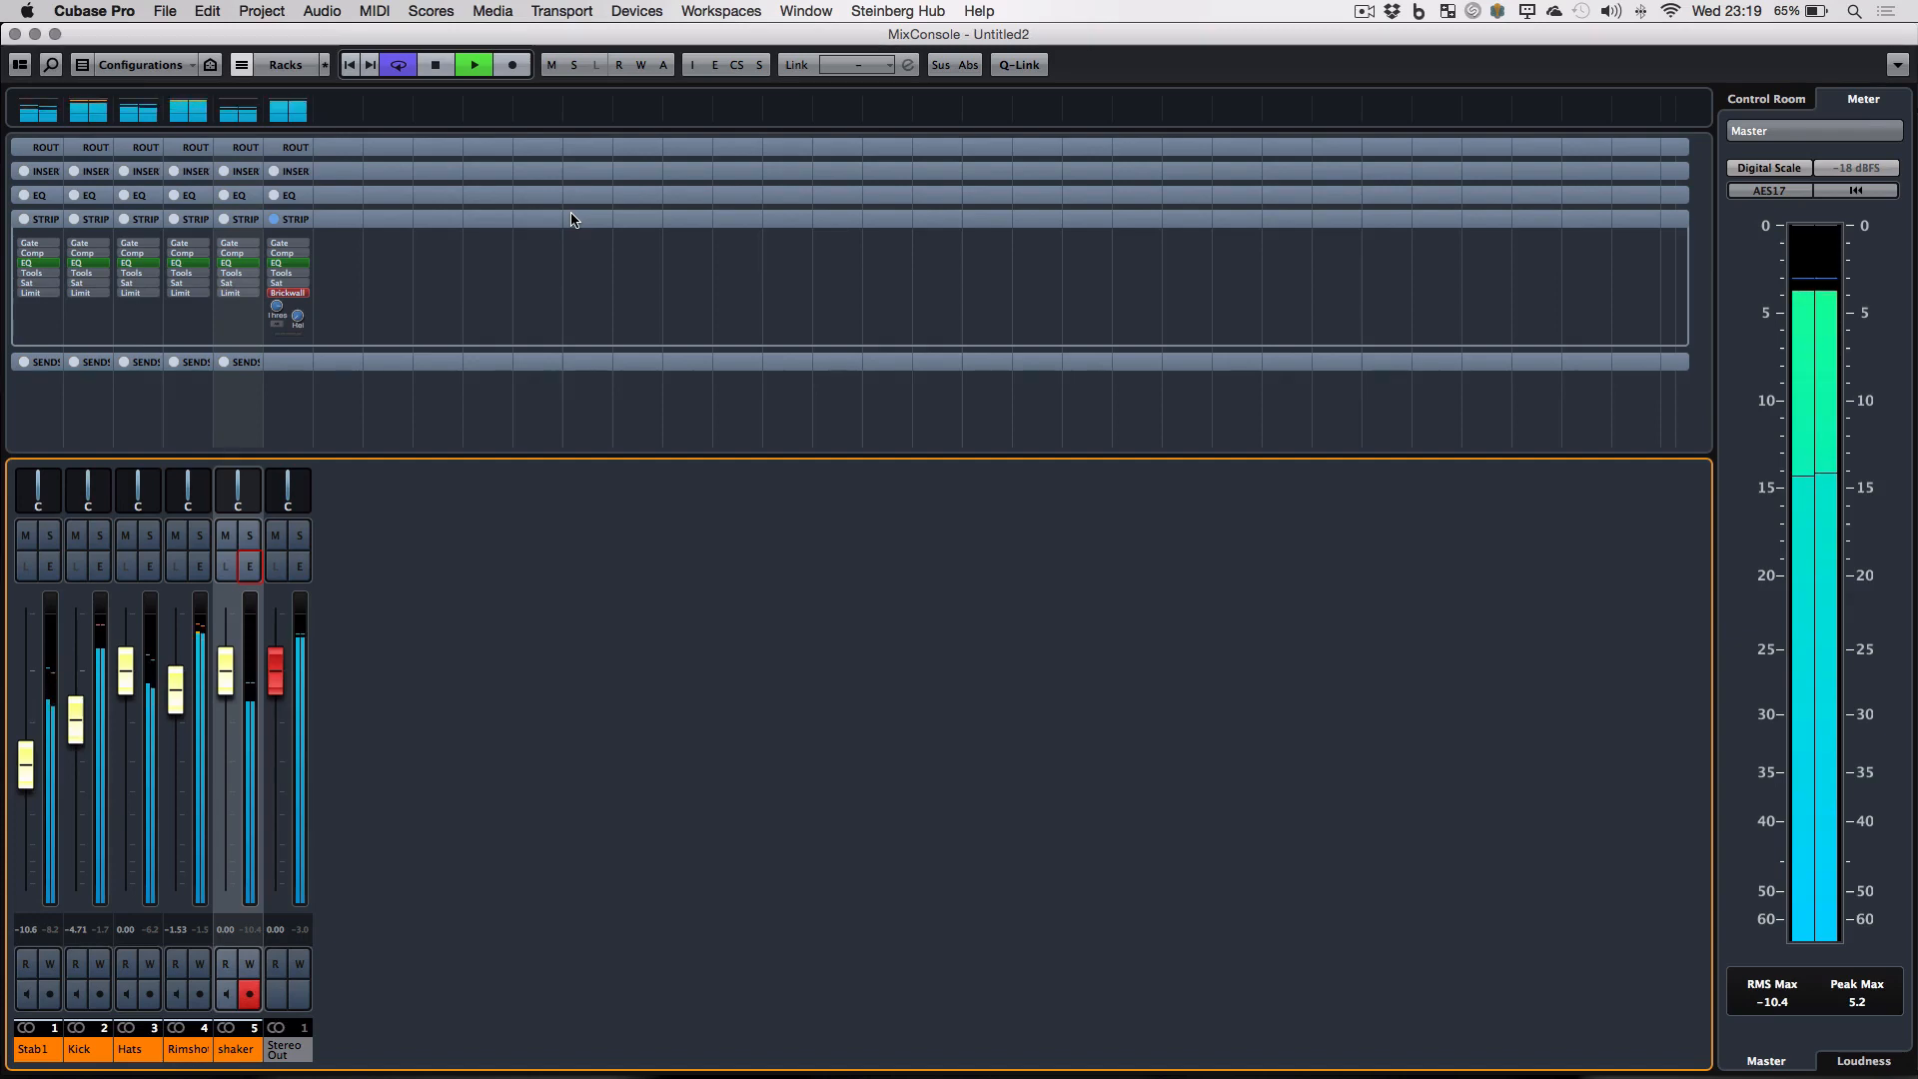
key(F3)
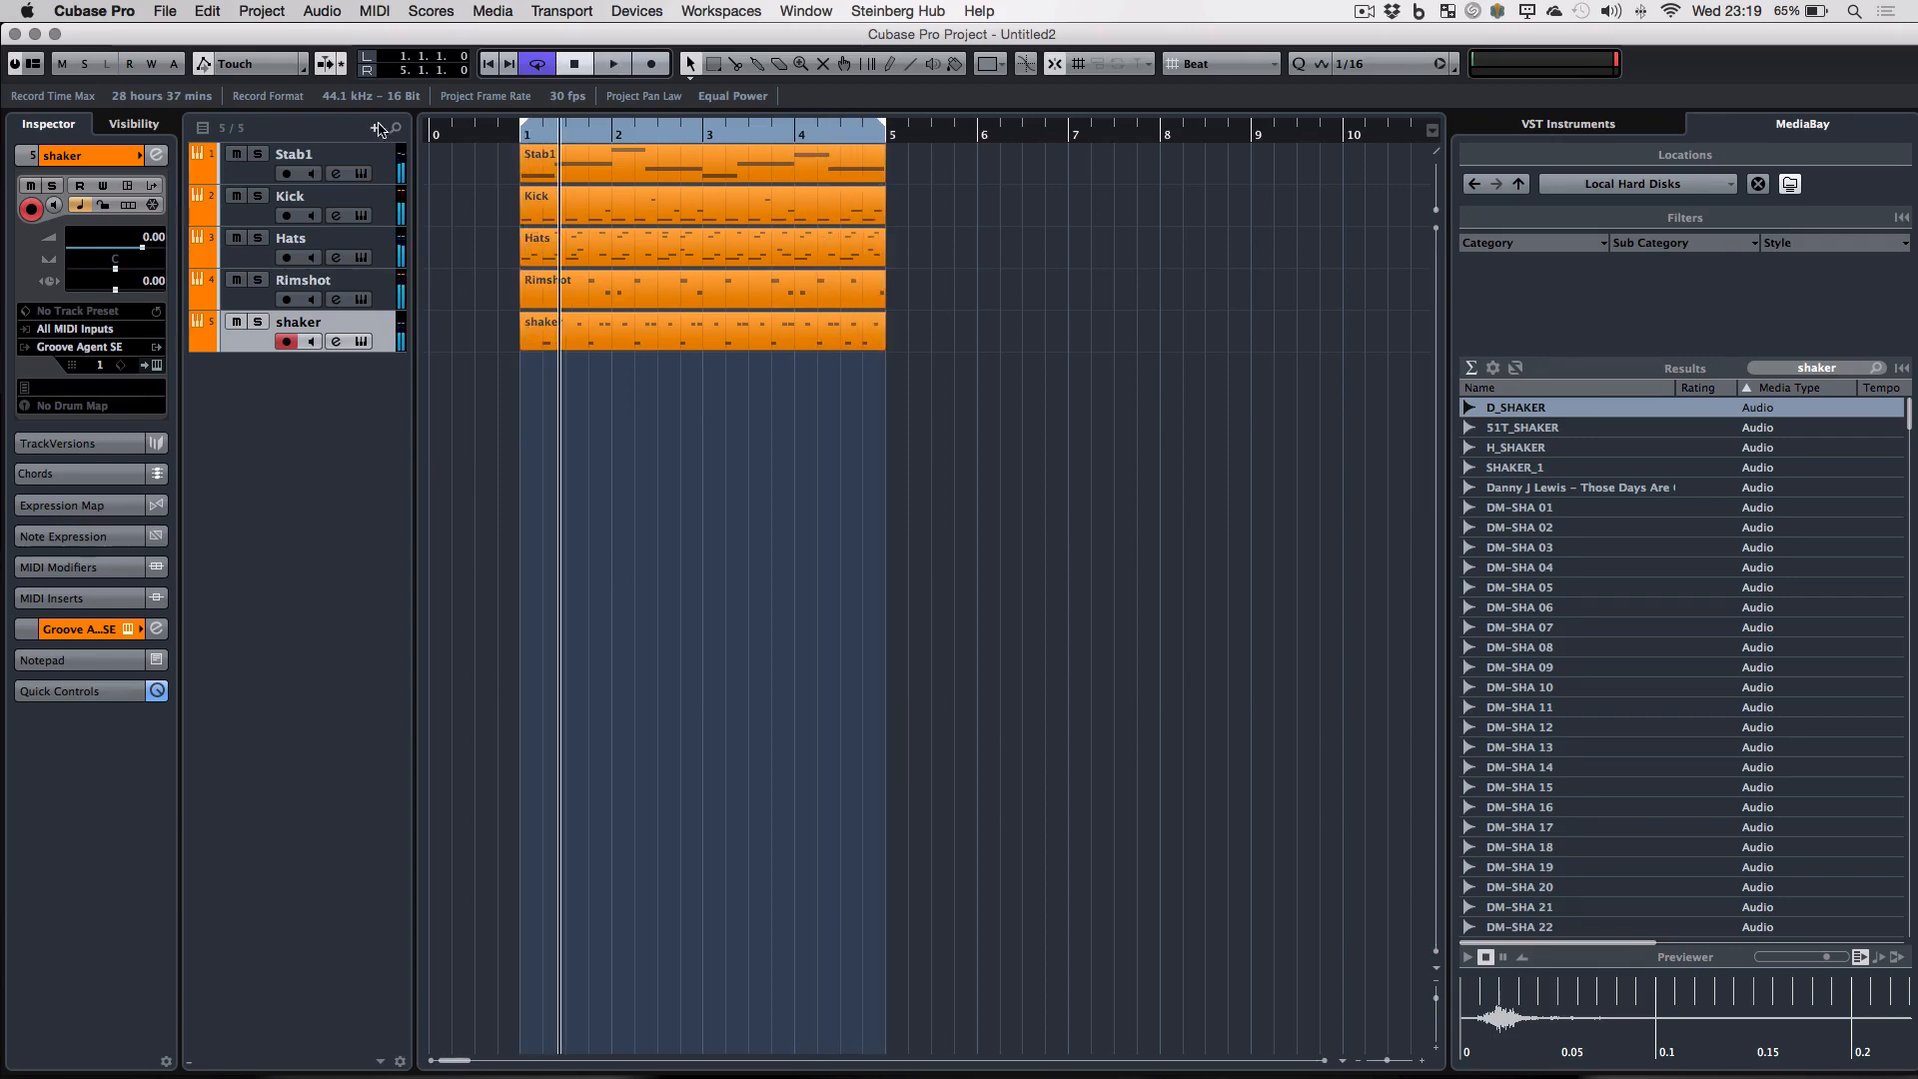
- Add one instrument track that uses Groove Agent SE
click(375, 128)
click(439, 175)
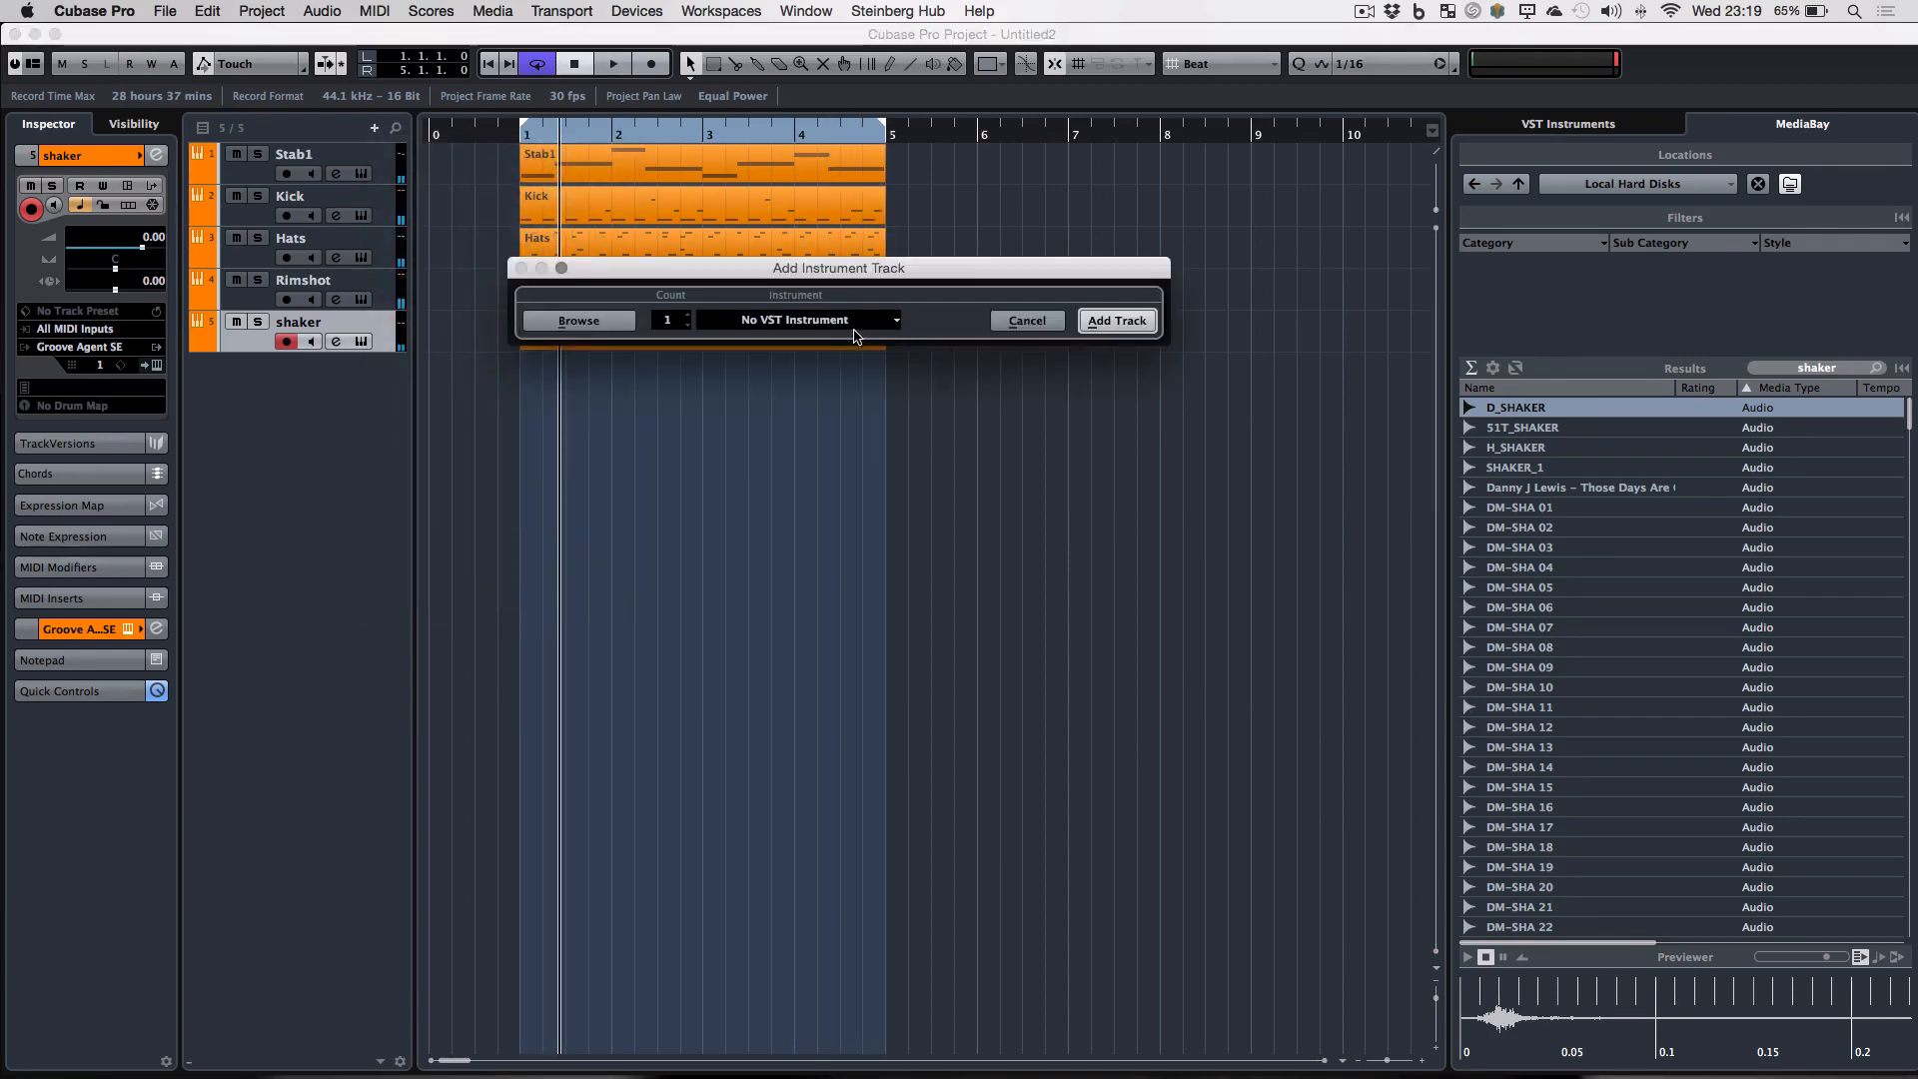
click(854, 319)
text(groov)
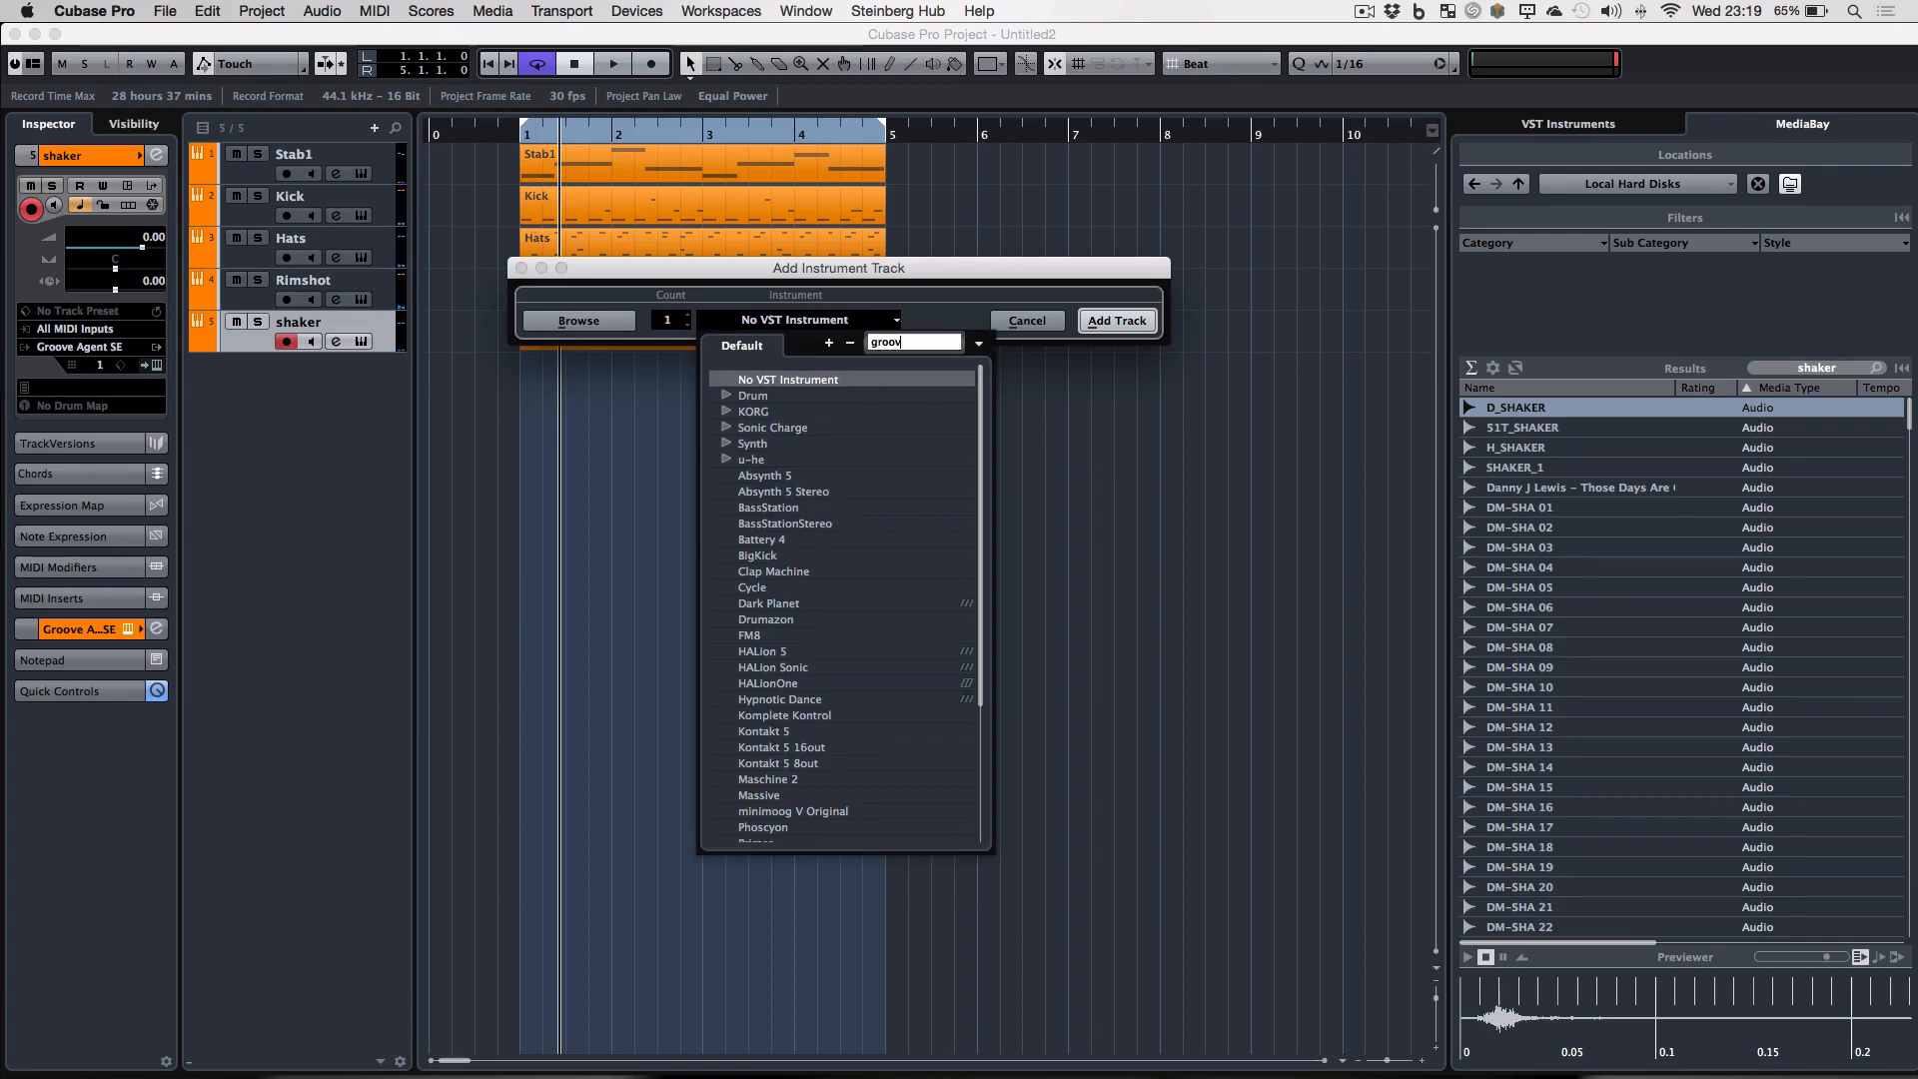
text(e)
click(857, 398)
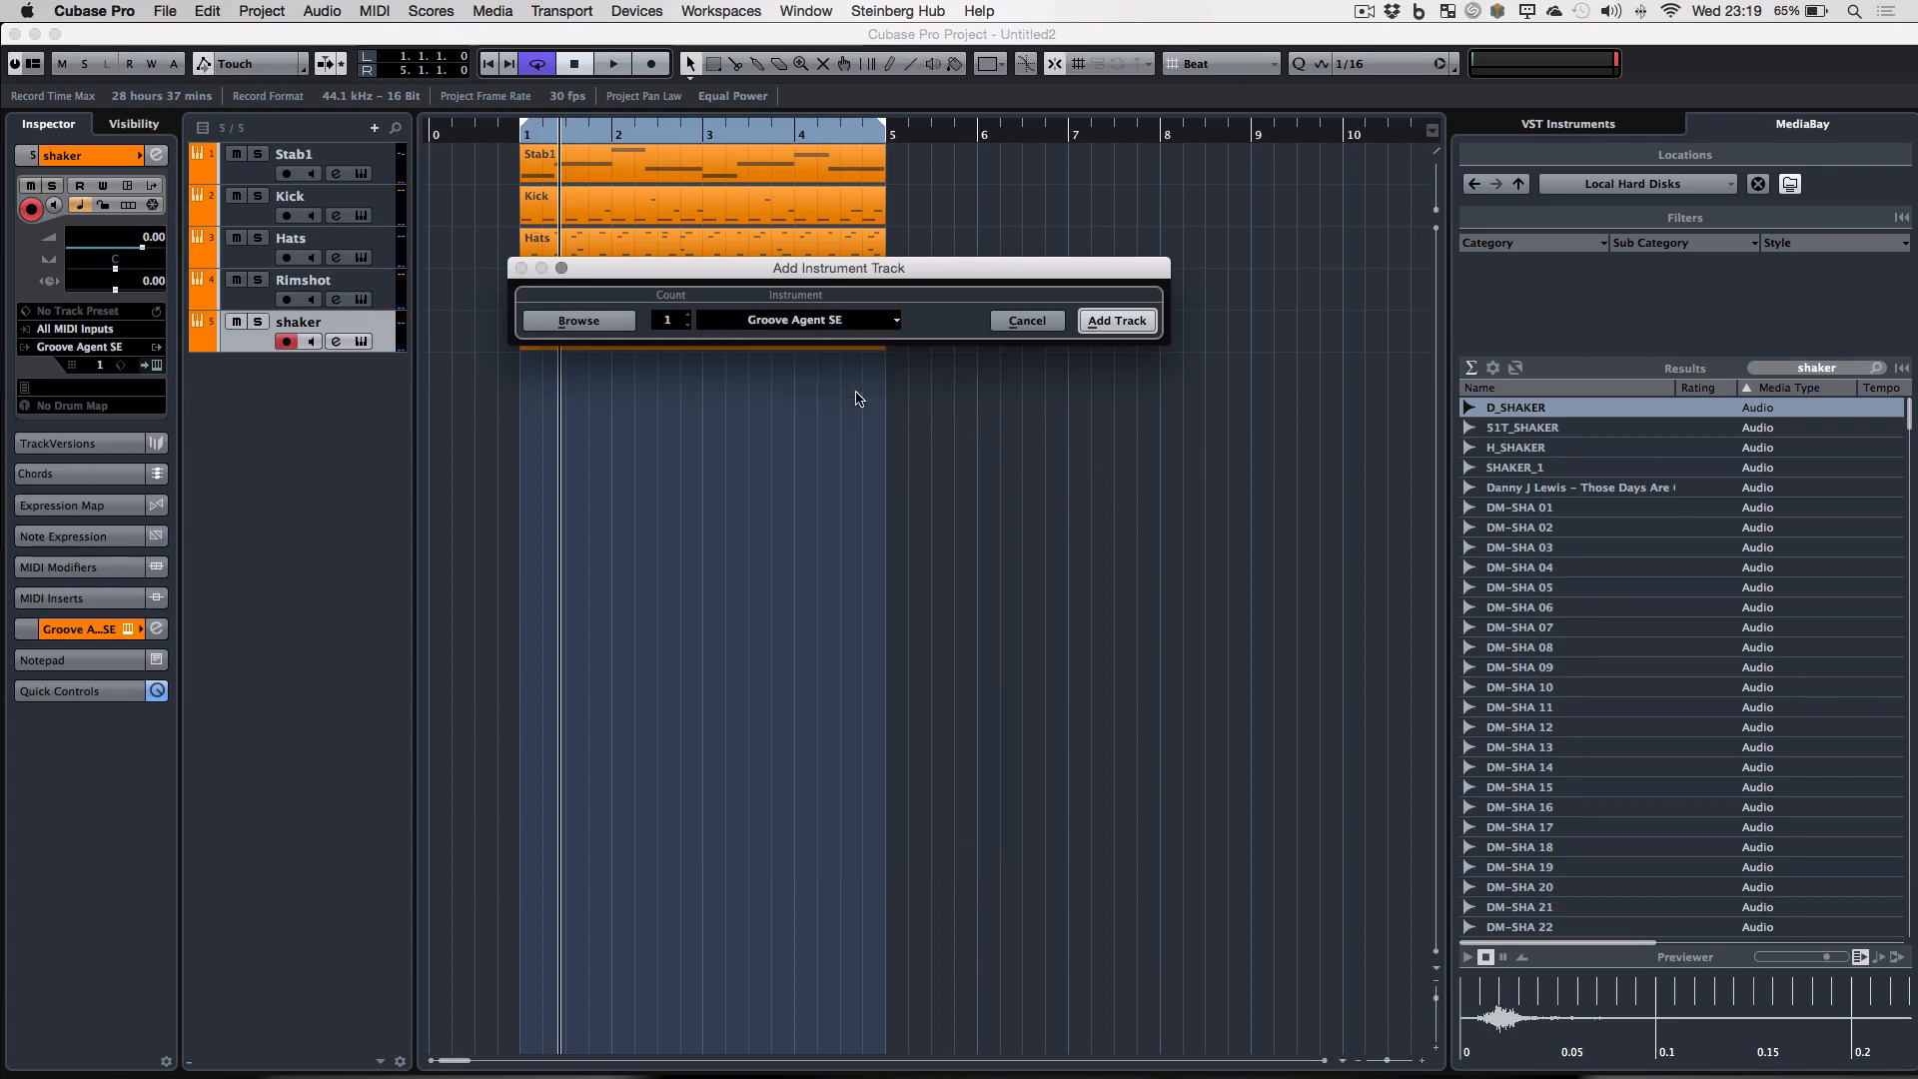
click(1107, 321)
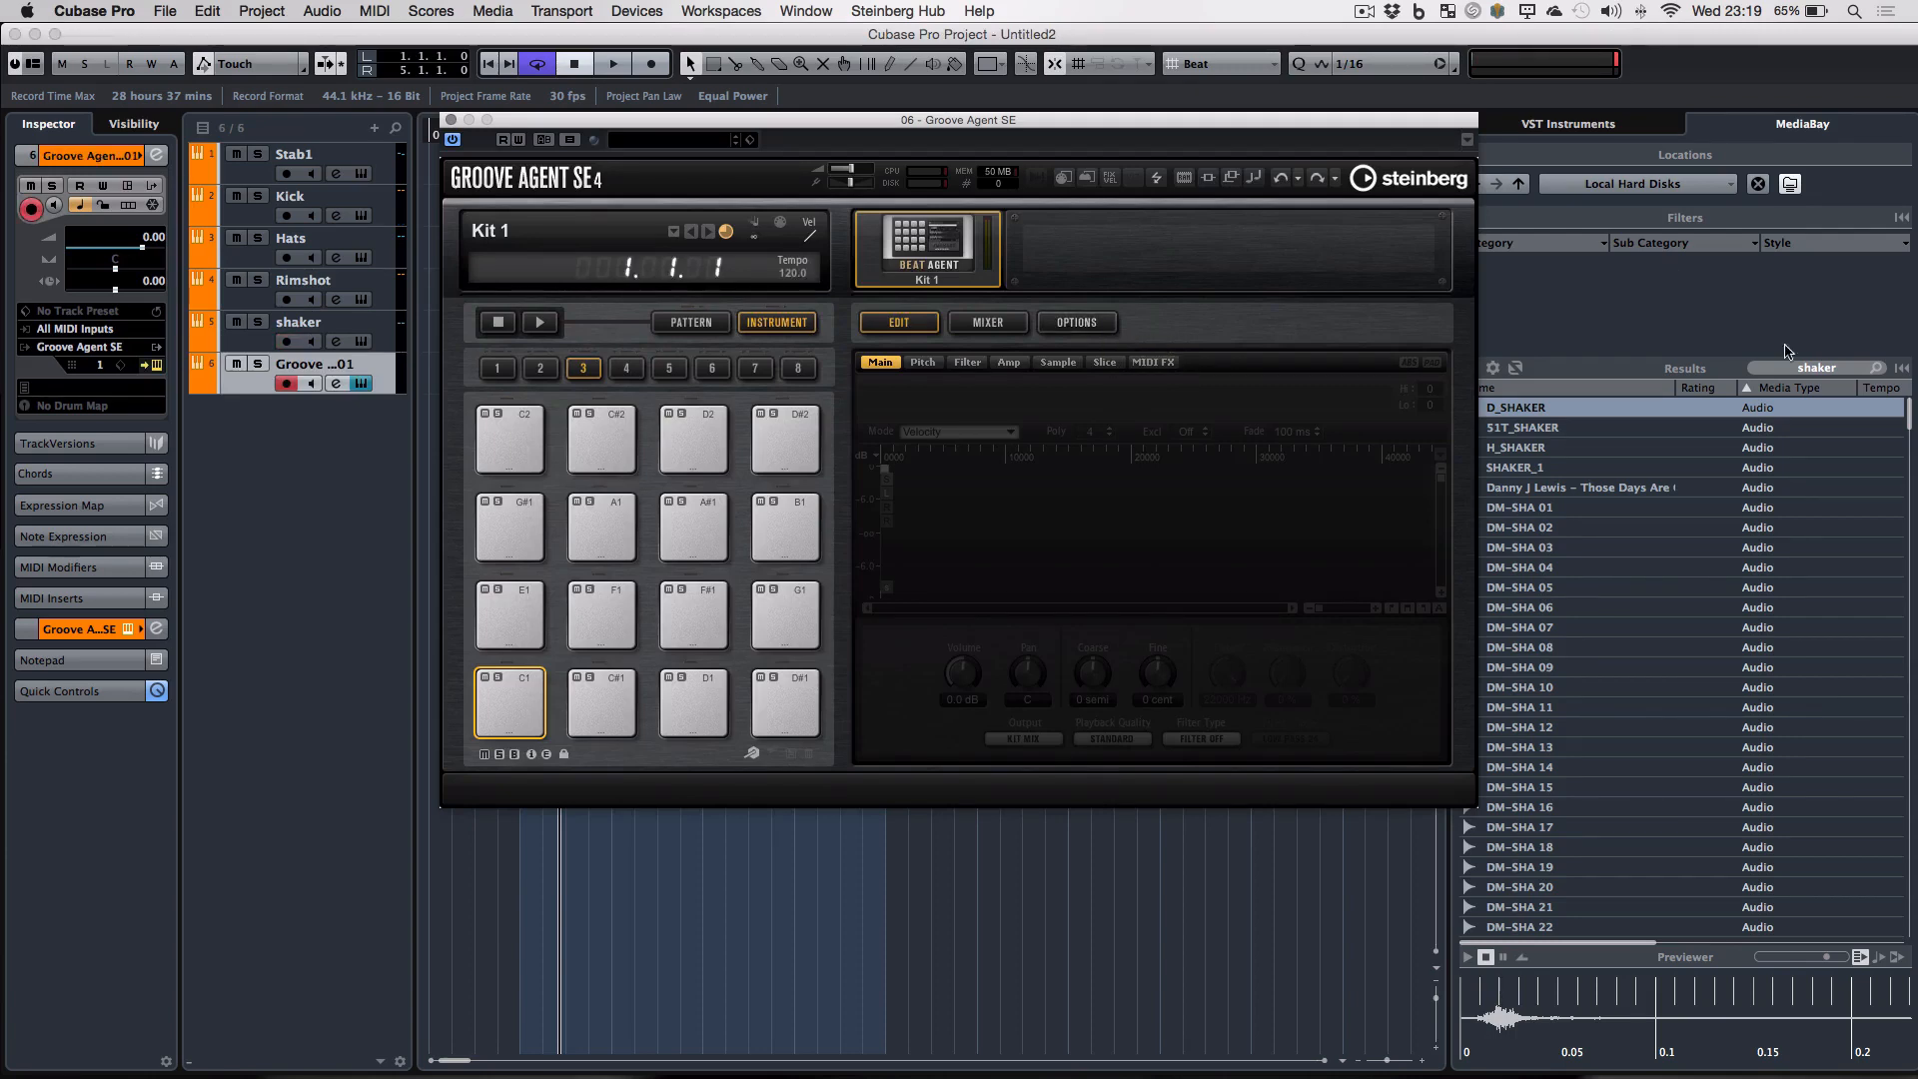
- Search the sample library for sax and audition the first results, from KingsOF-saxChops1 through the MFGTLMoonwalker-saxHarmonic samples
click(1815, 370)
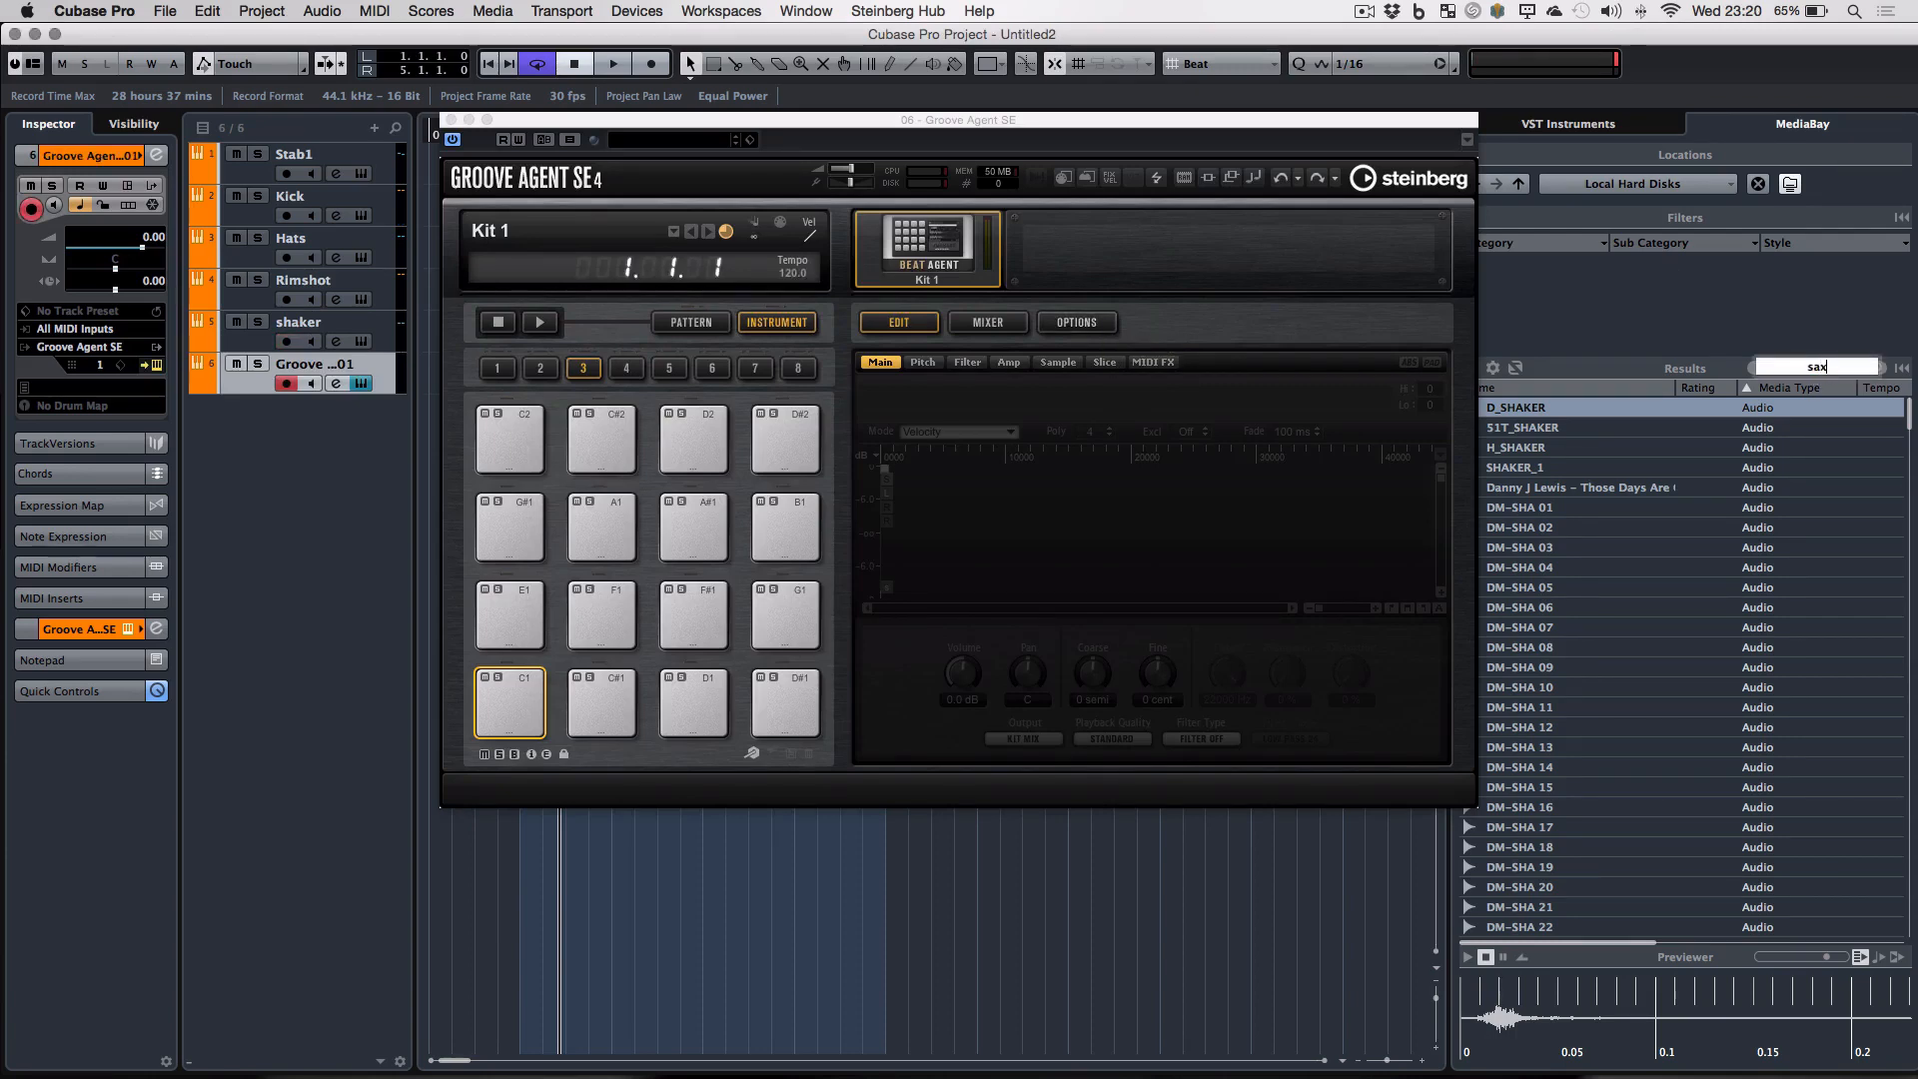
text(sax)
key(Return)
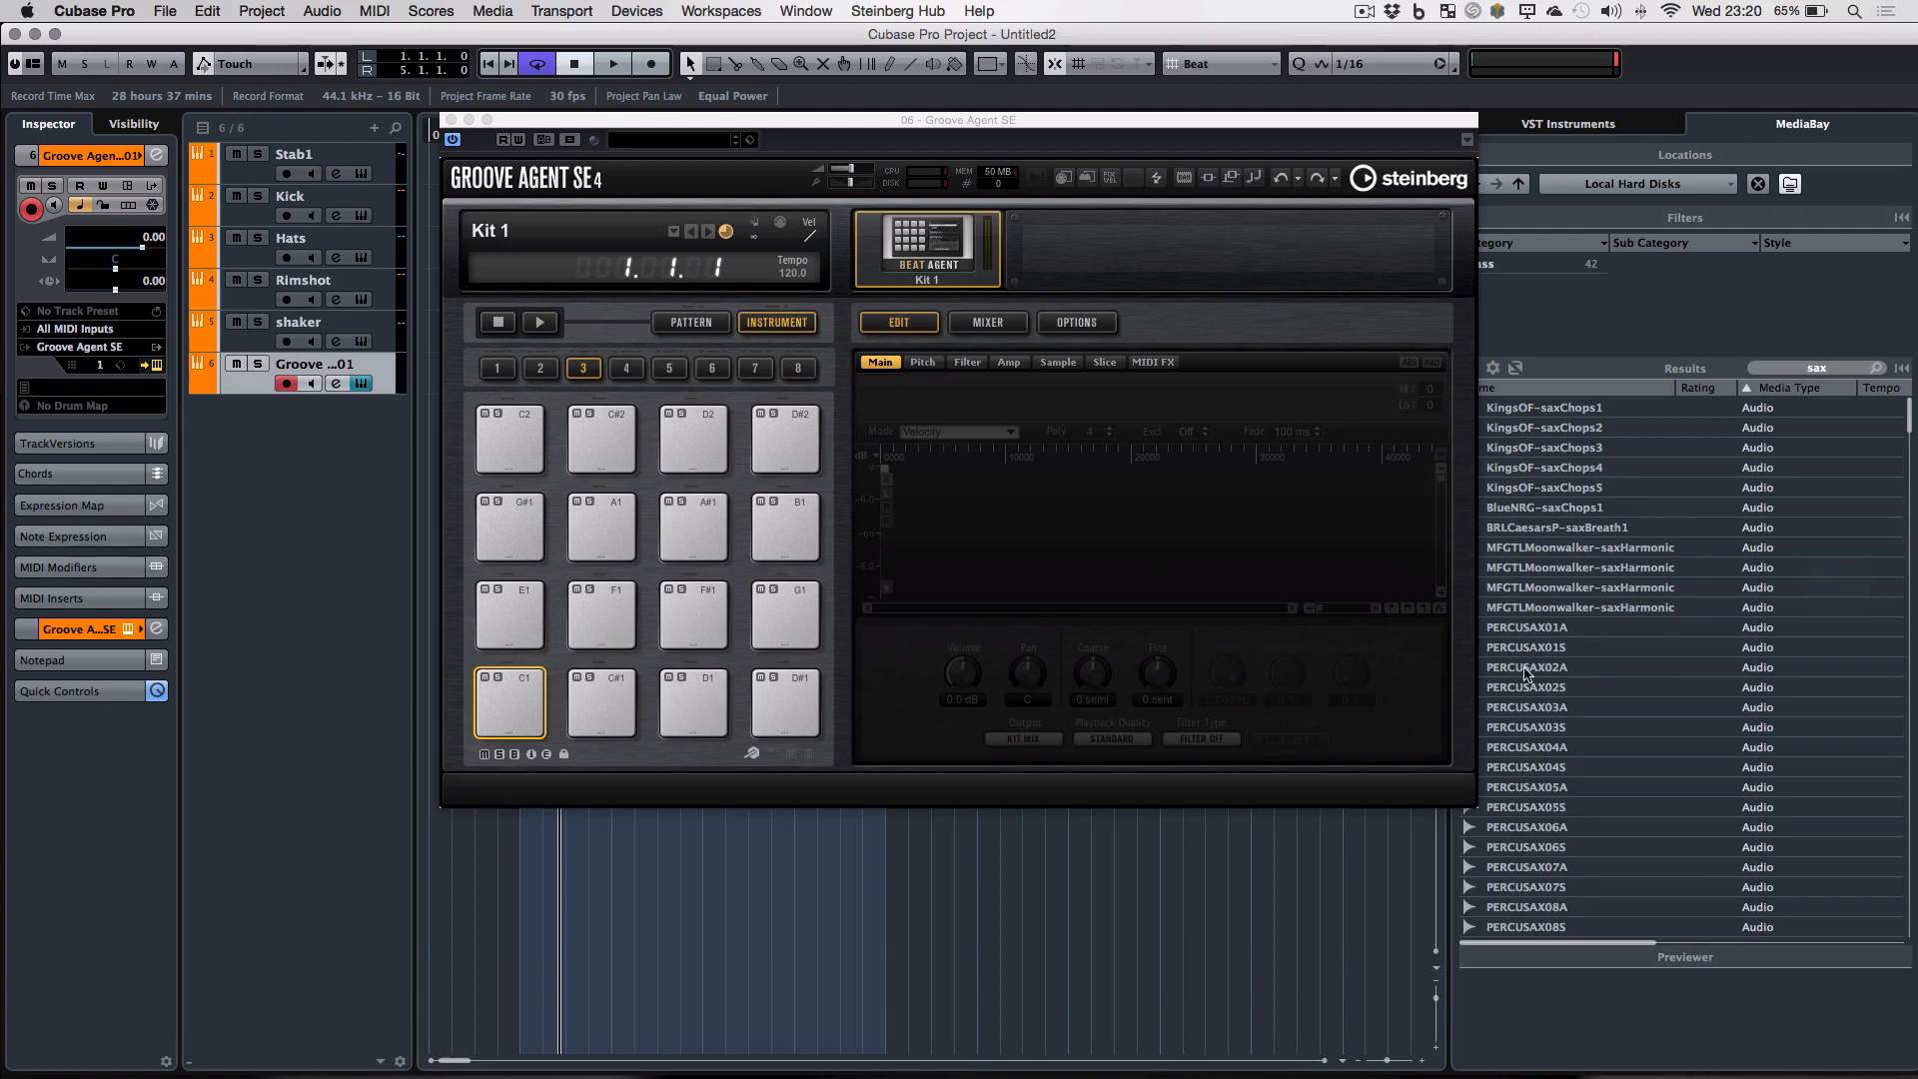
click(1517, 707)
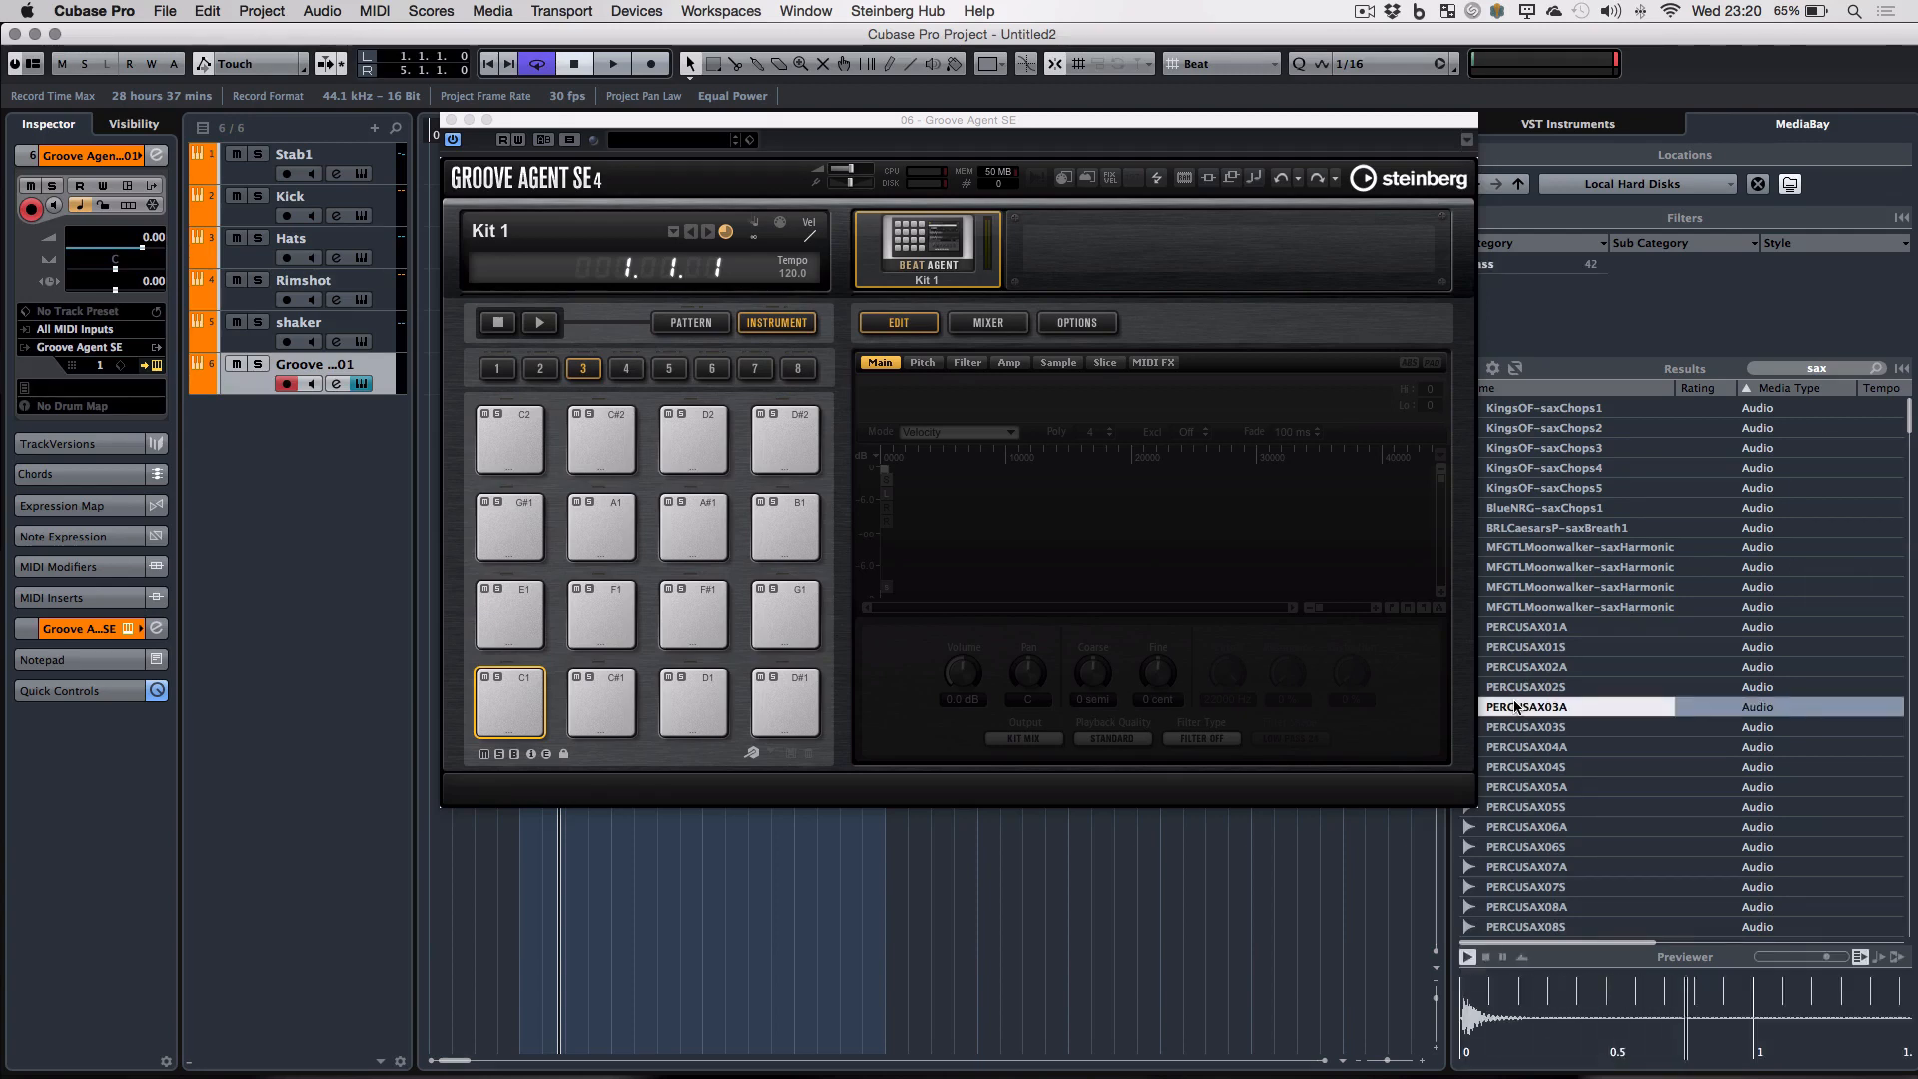
click(1567, 469)
key(Up)
key(Up)
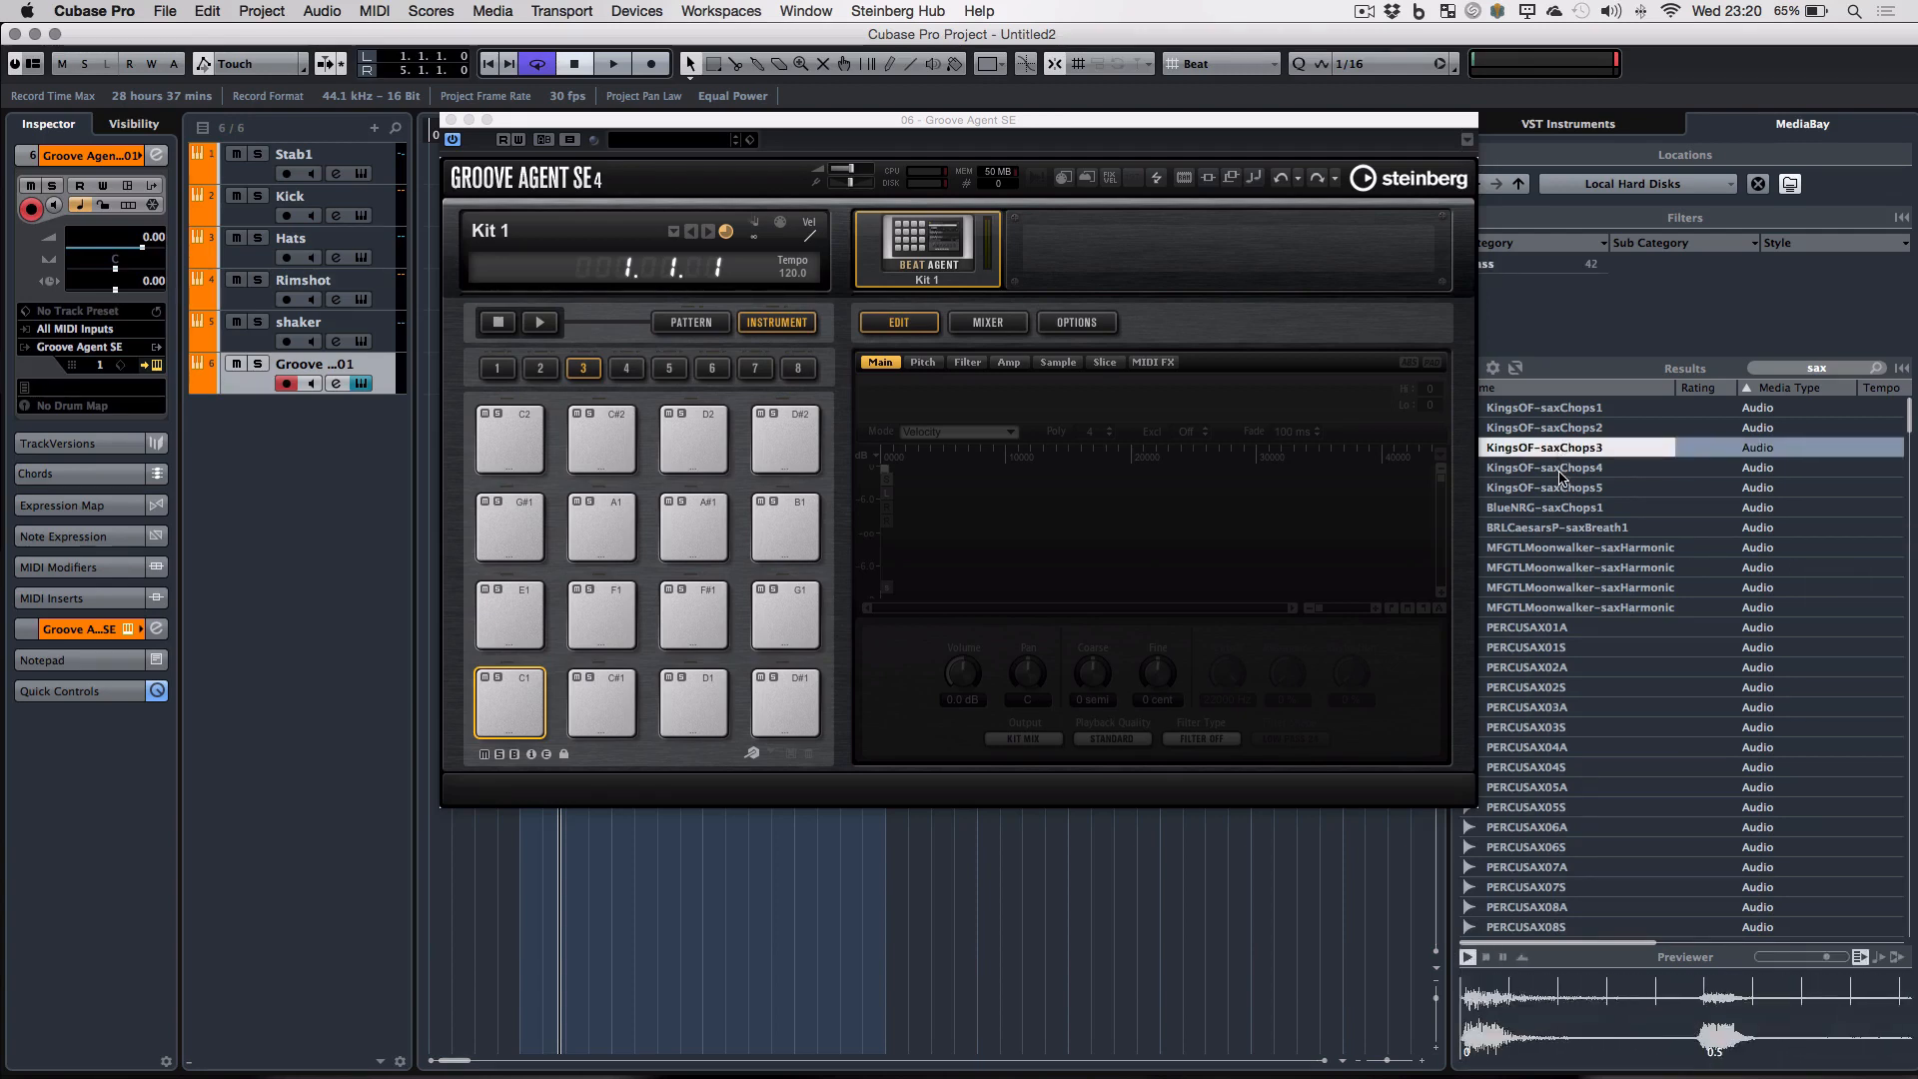
key(Up)
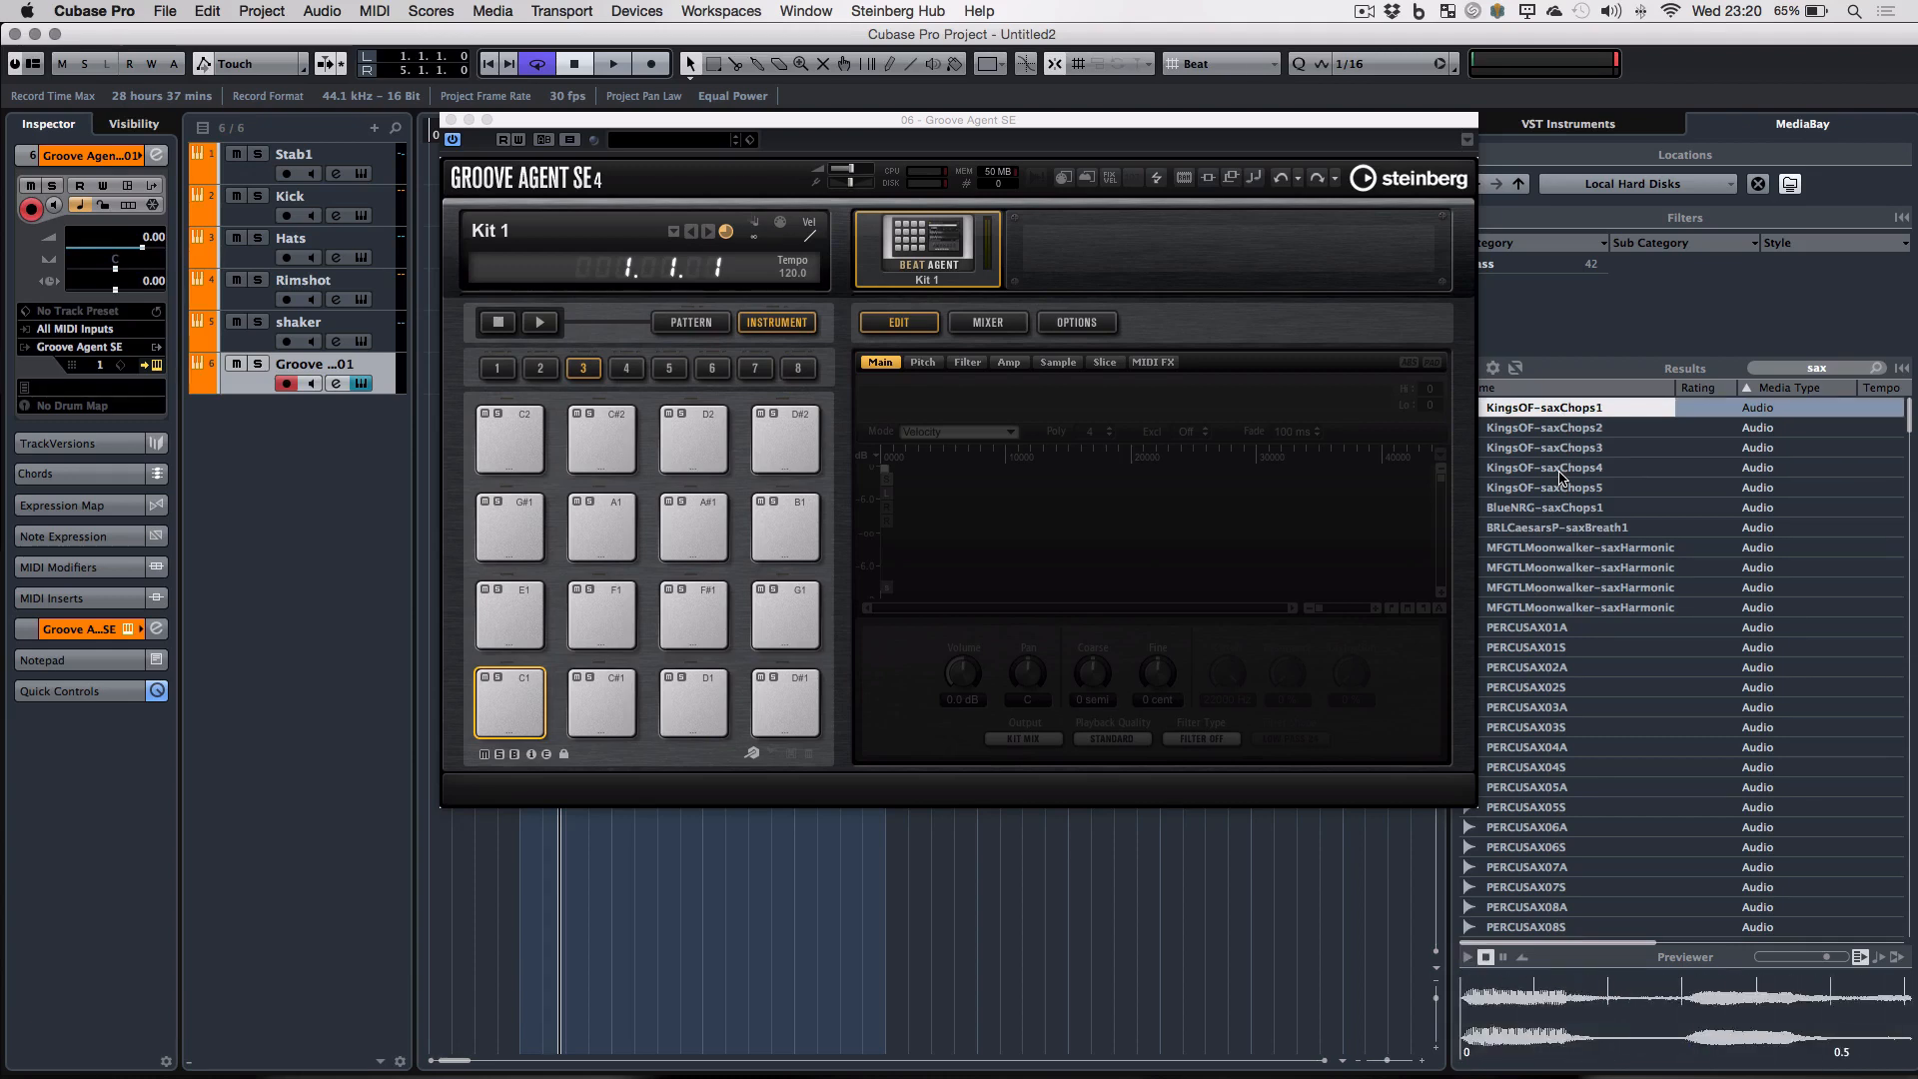
key(Down)
key(Down)
key(Down)
key(Down)
key(Down)
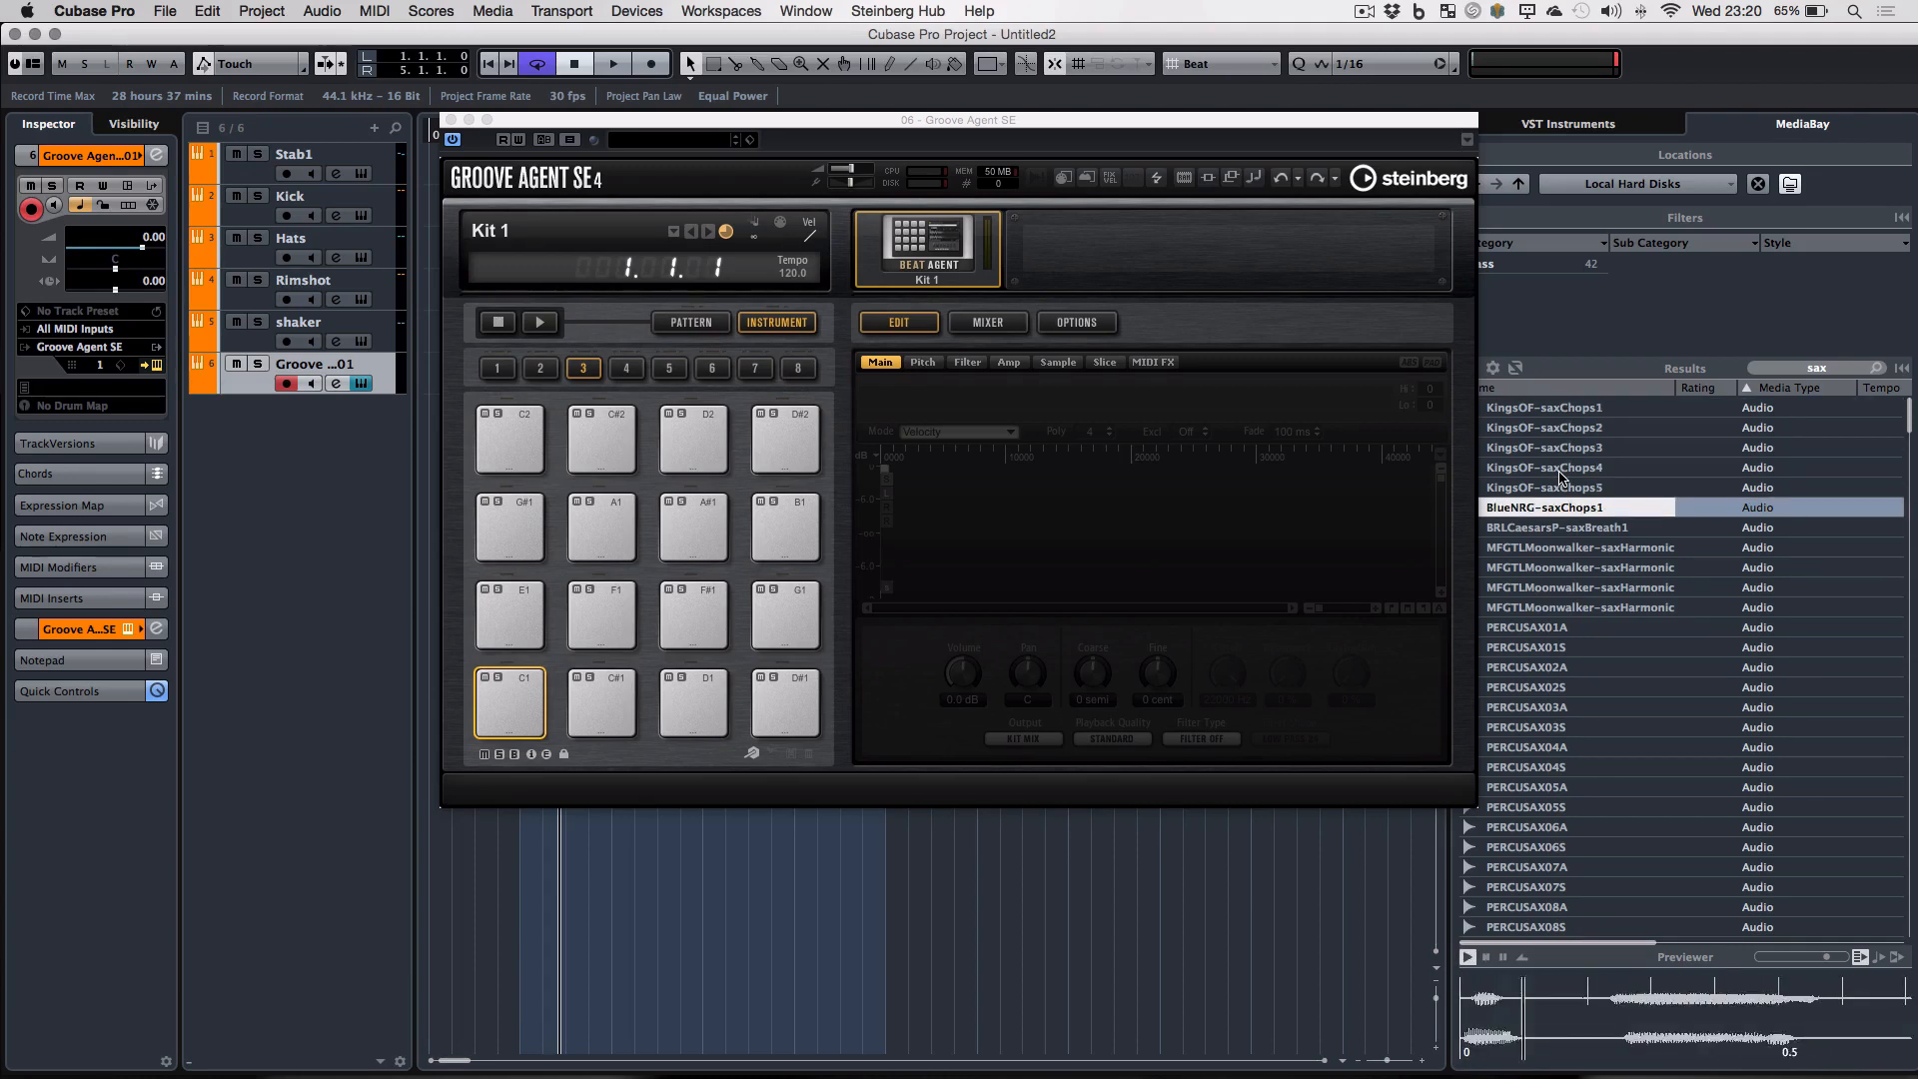
key(Down)
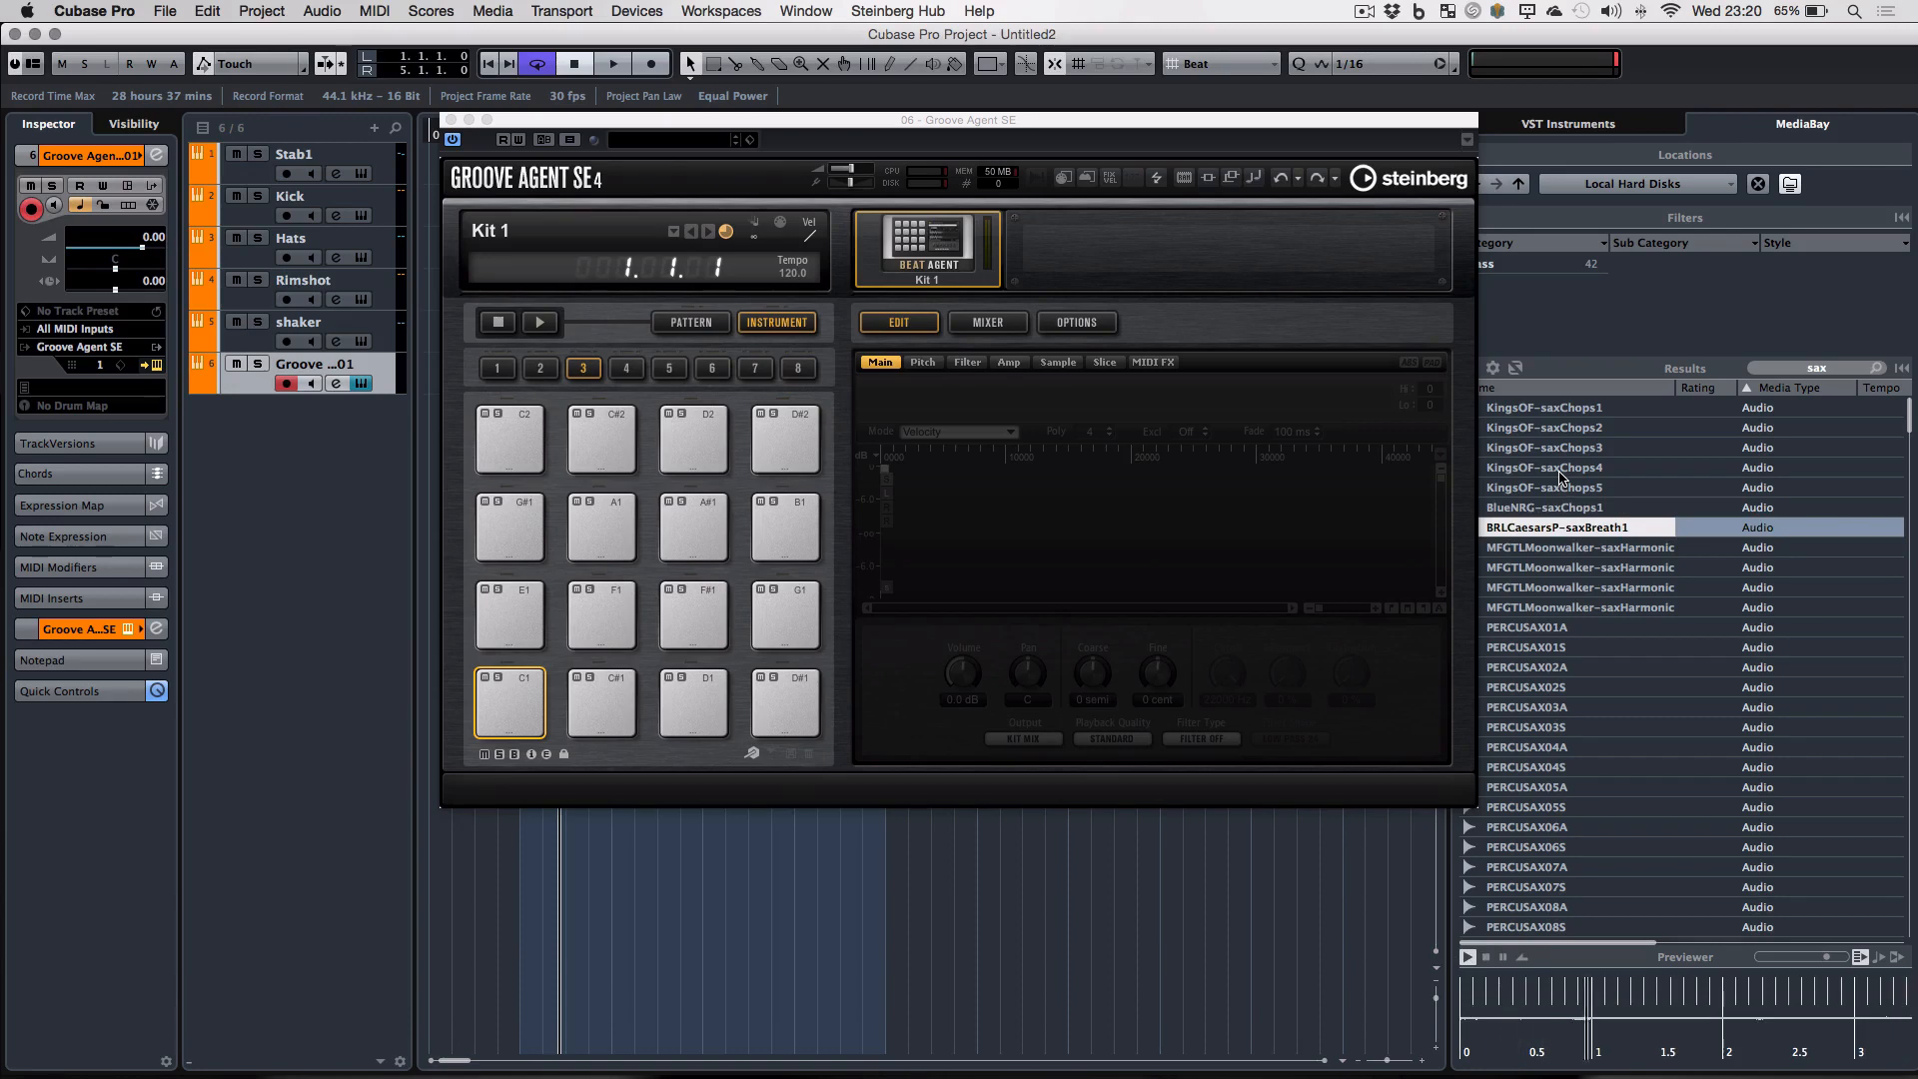
key(Down)
key(Down)
key(Down)
key(Down)
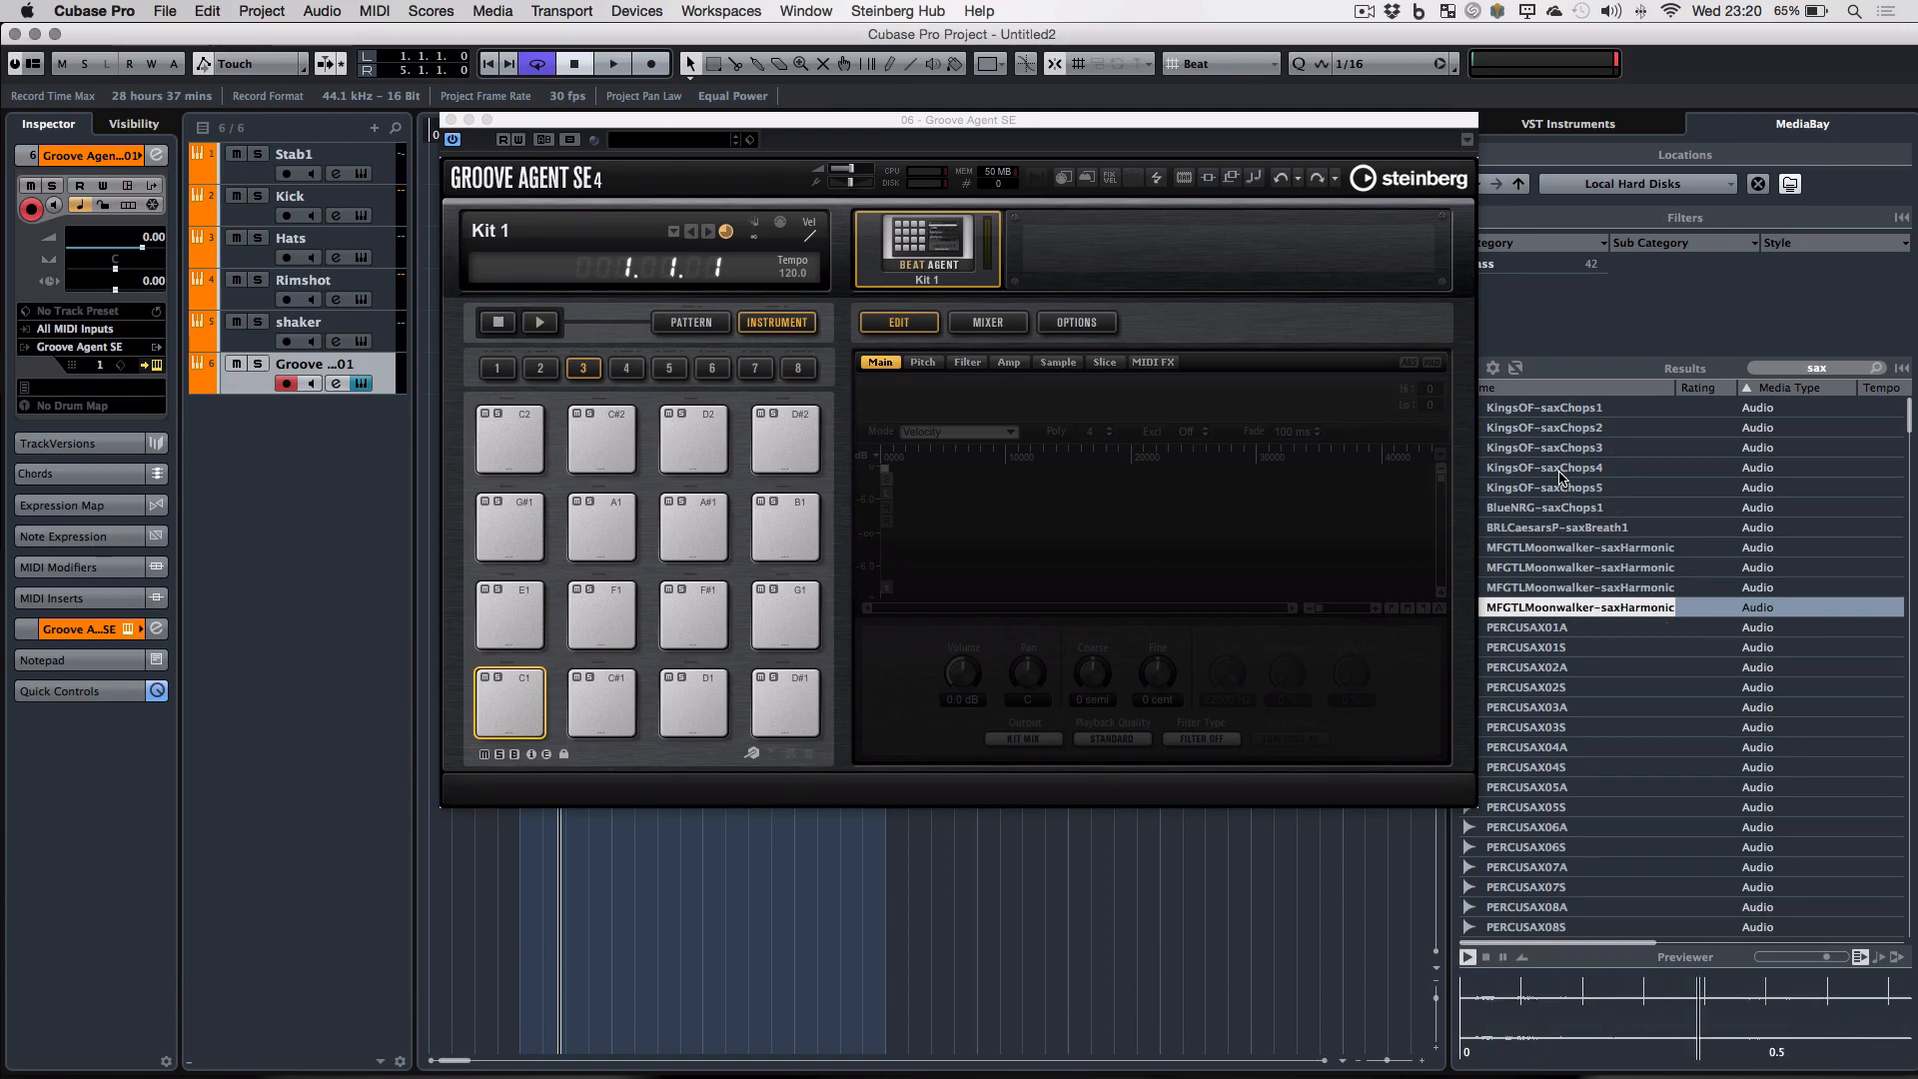
- Audition the sax samples from fhg_sax_125_jazzy_Bb down to 63SAXMD 05-L
scroll(1564, 480, down, 10)
click(1565, 485)
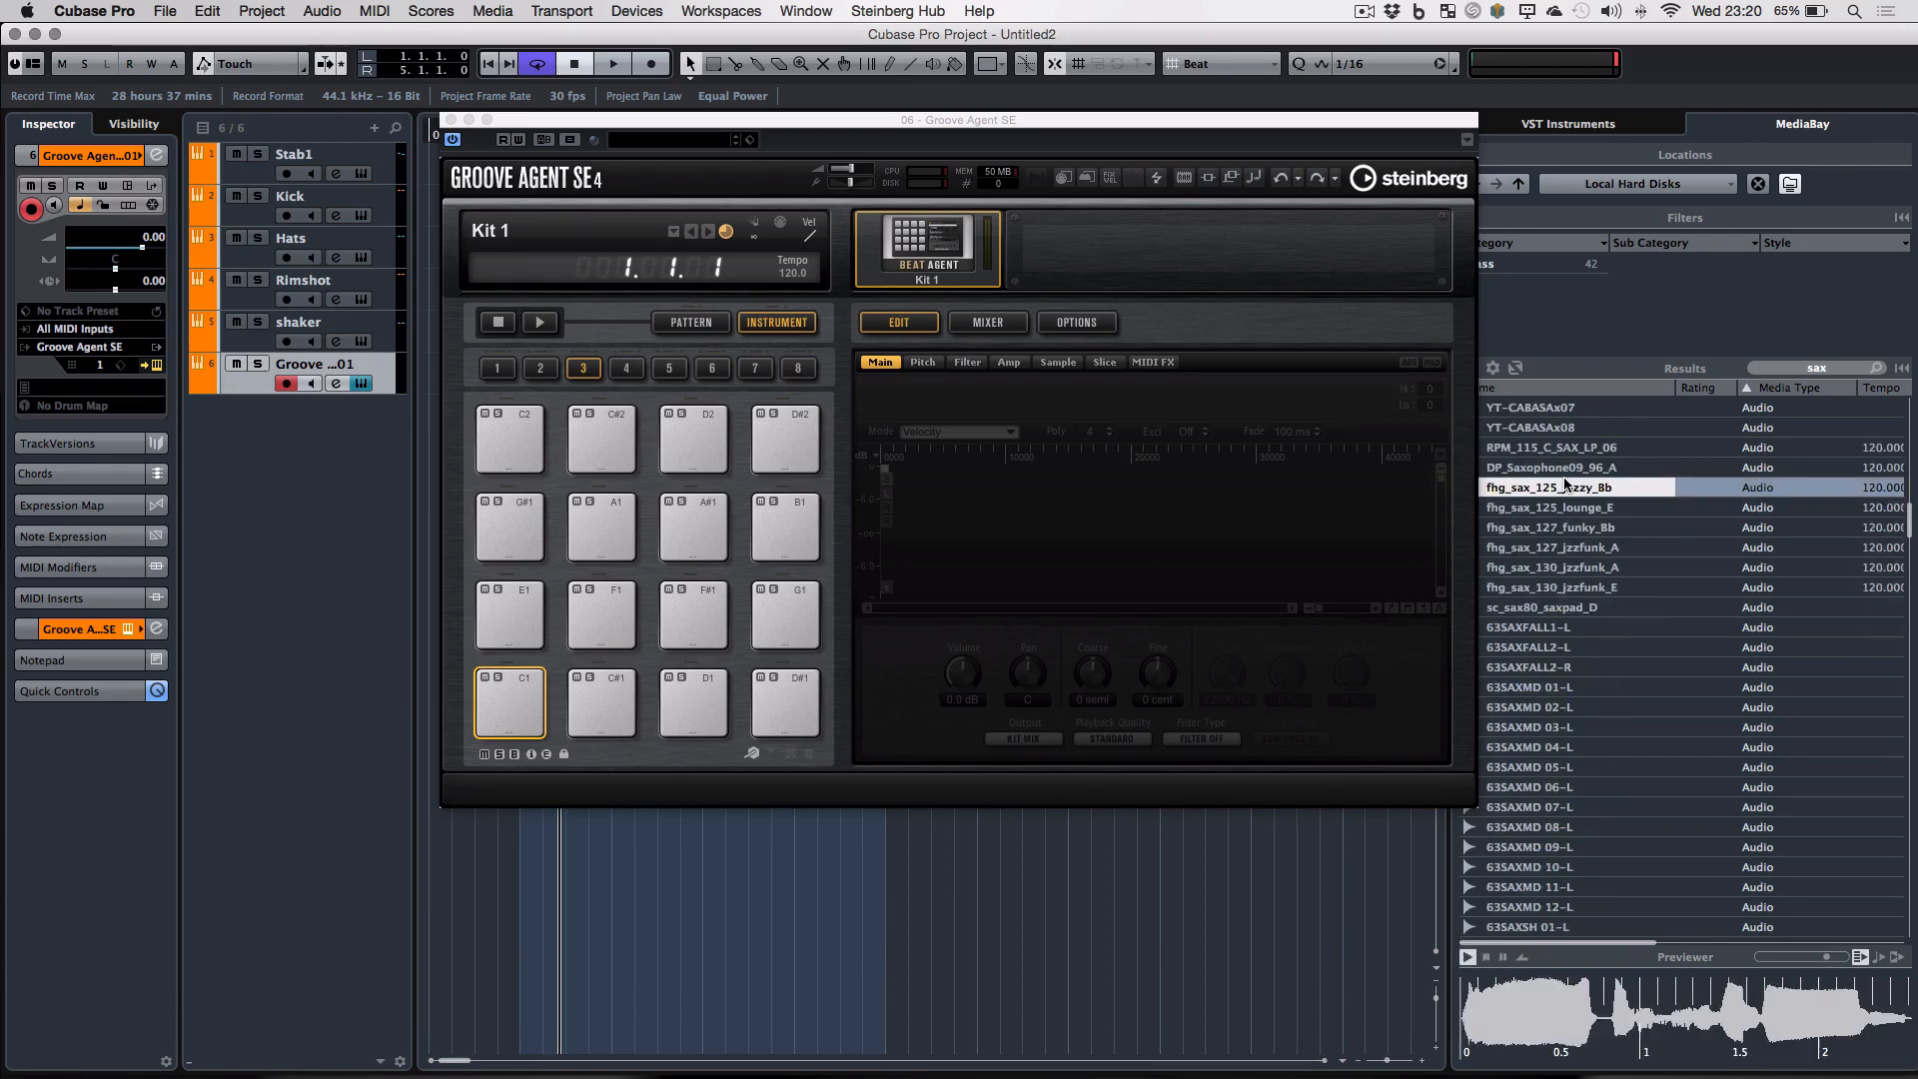
key(Down)
key(Down)
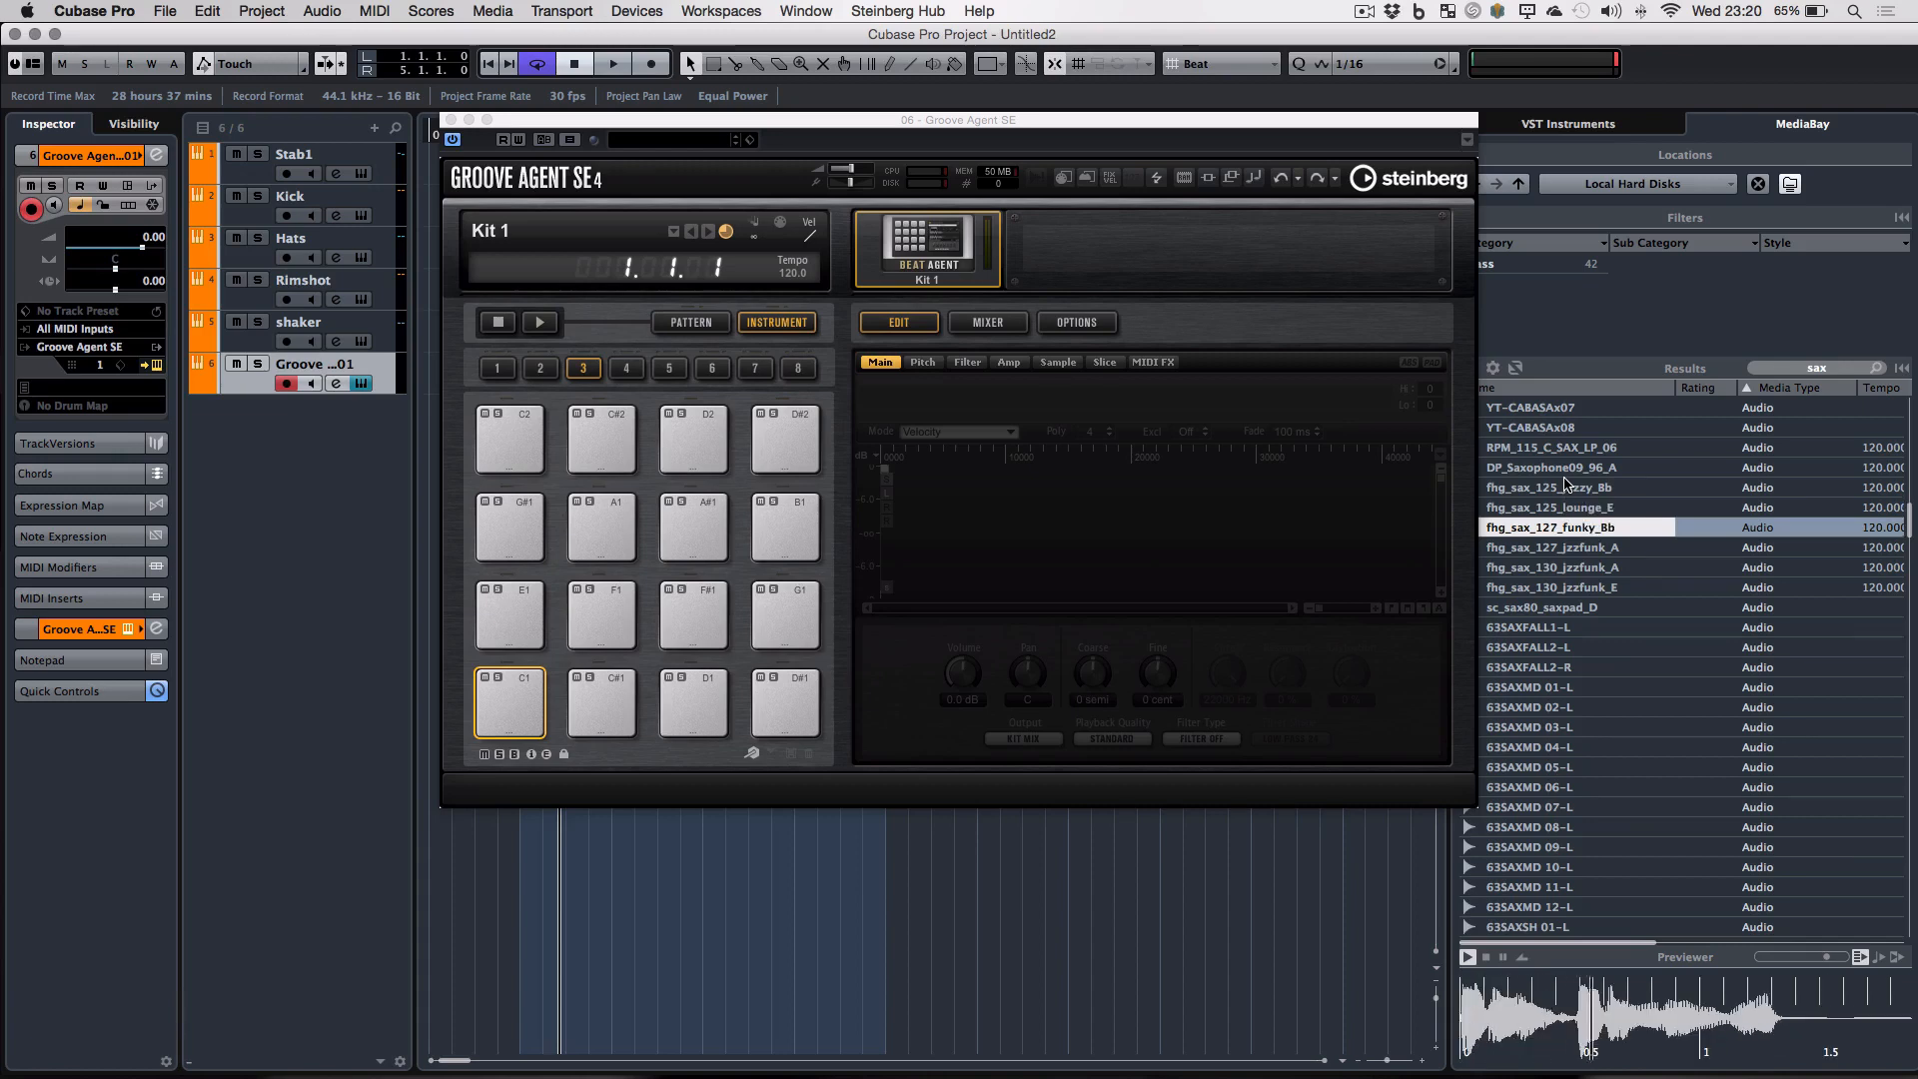
key(Down)
key(Down)
key(Down)
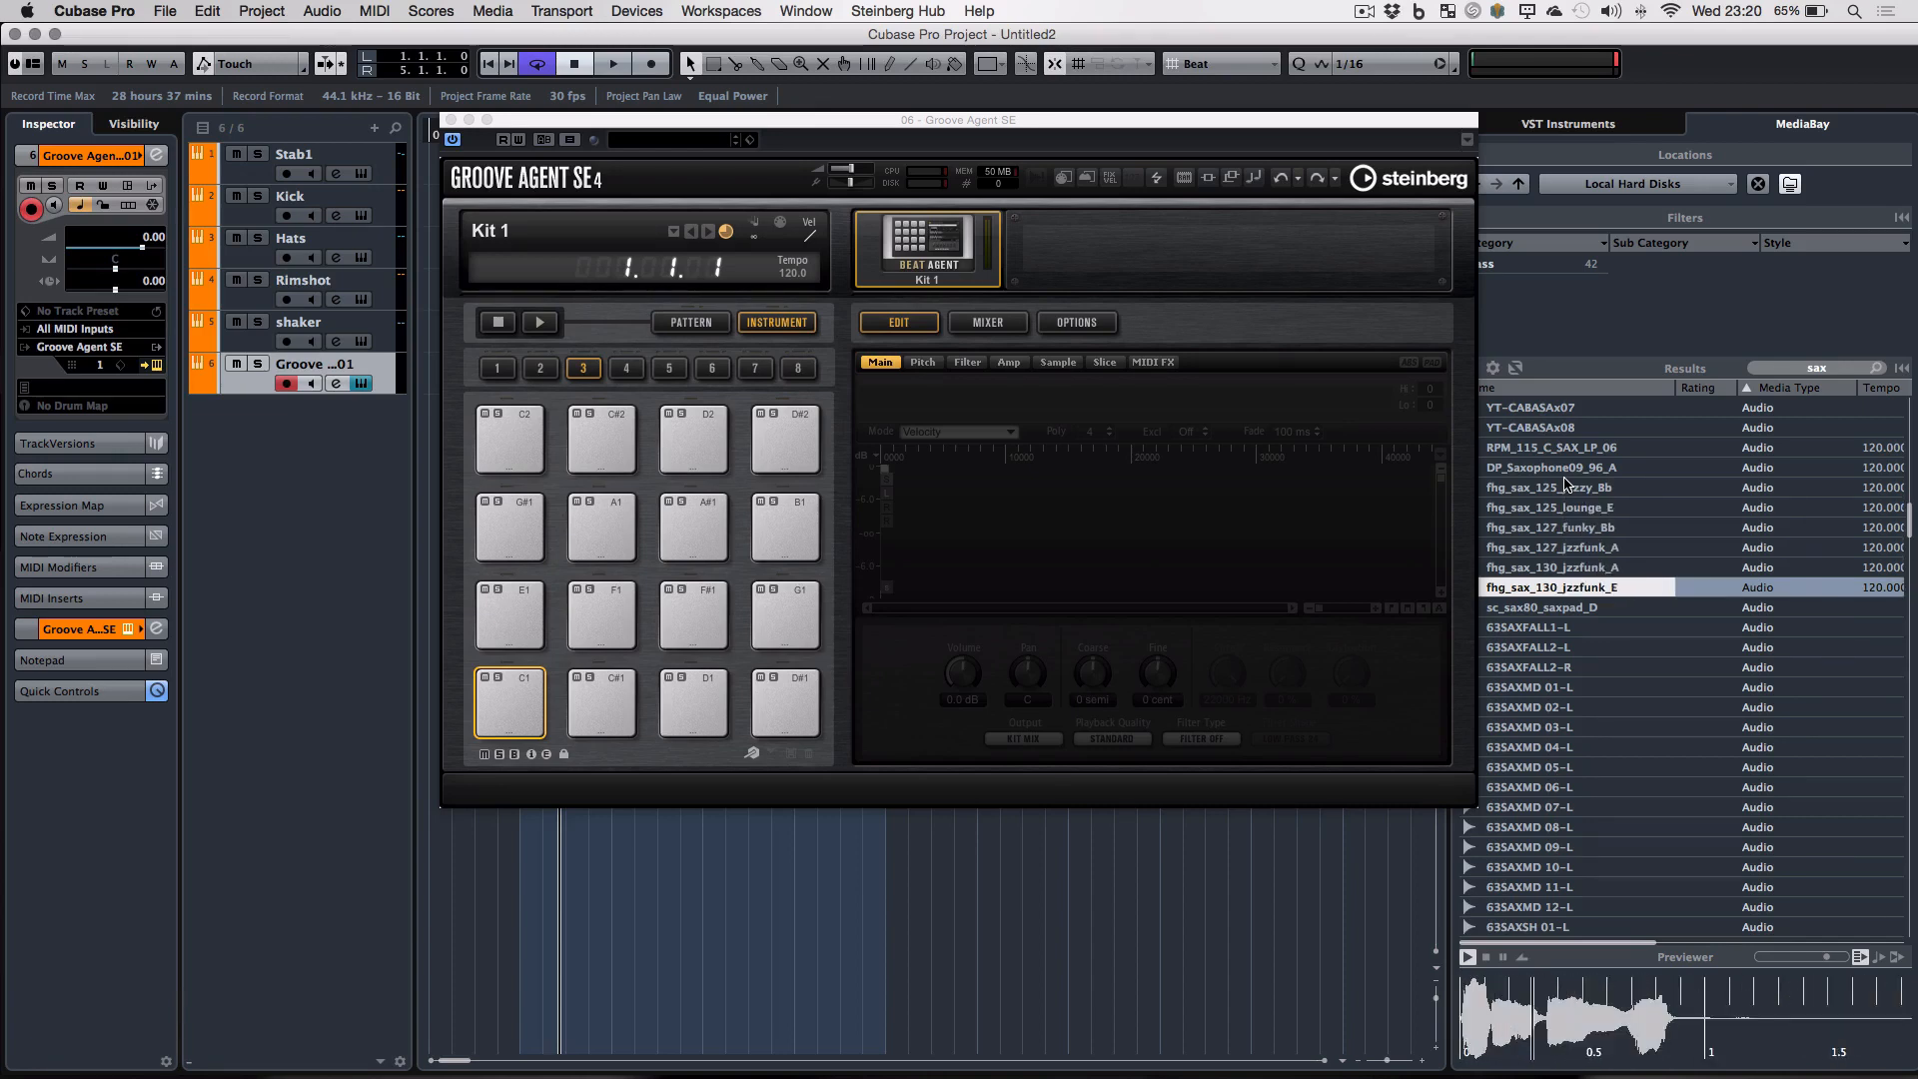
key(Down)
key(Down)
key(Down)
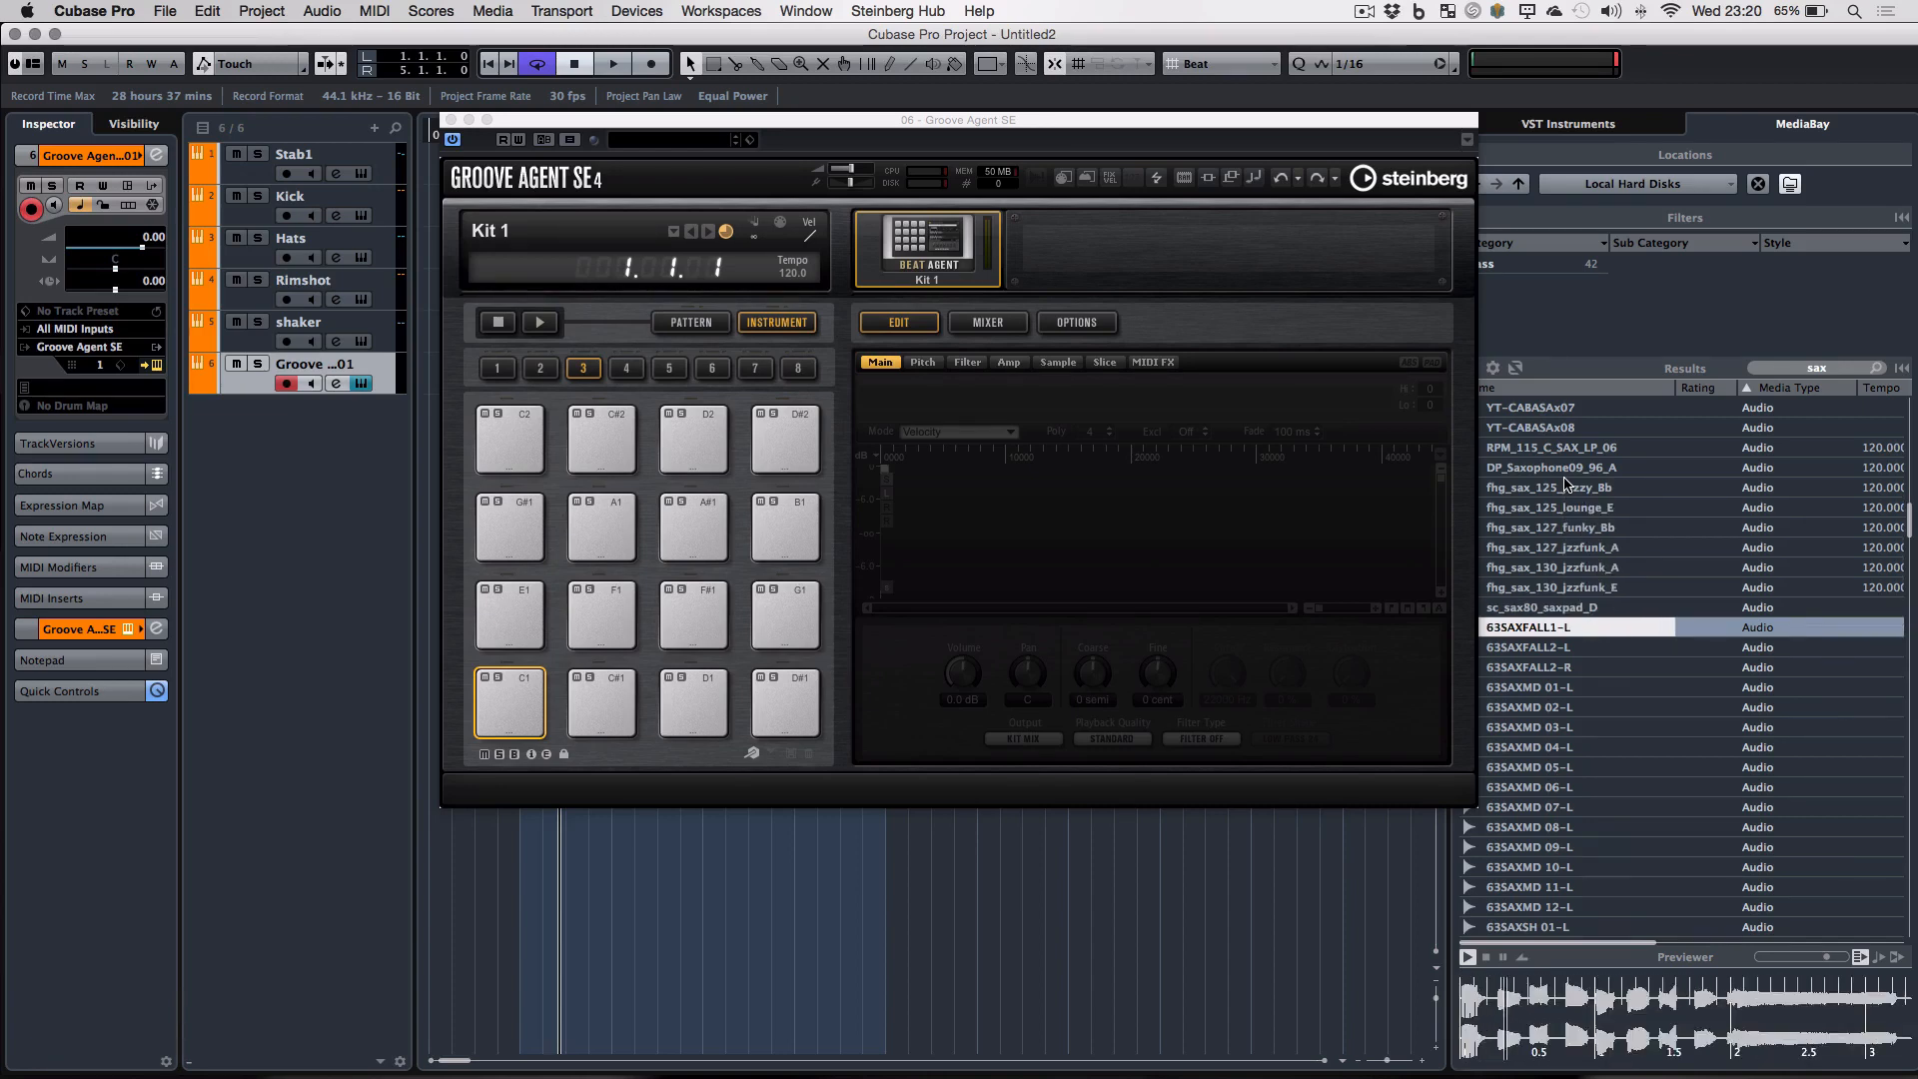
key(Down)
key(Down)
key(Down)
key(Down)
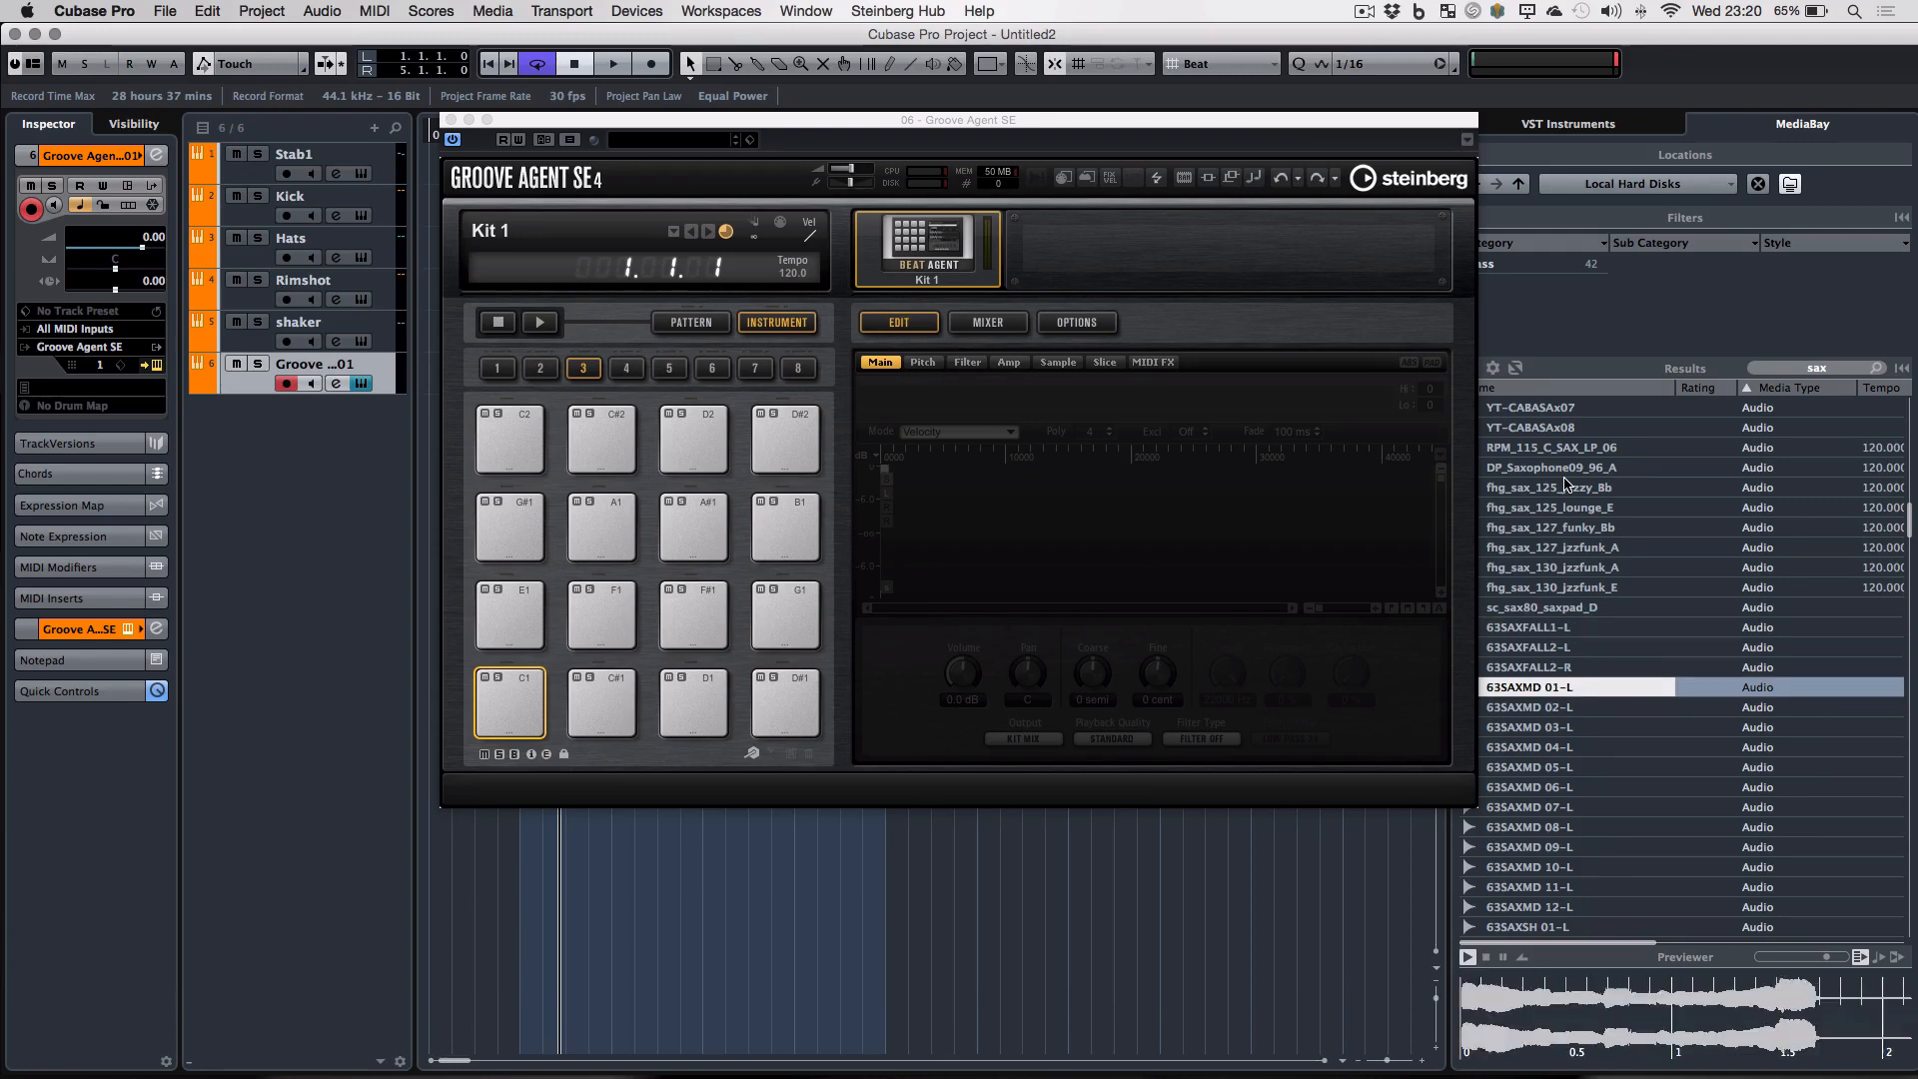
key(Down)
key(Down)
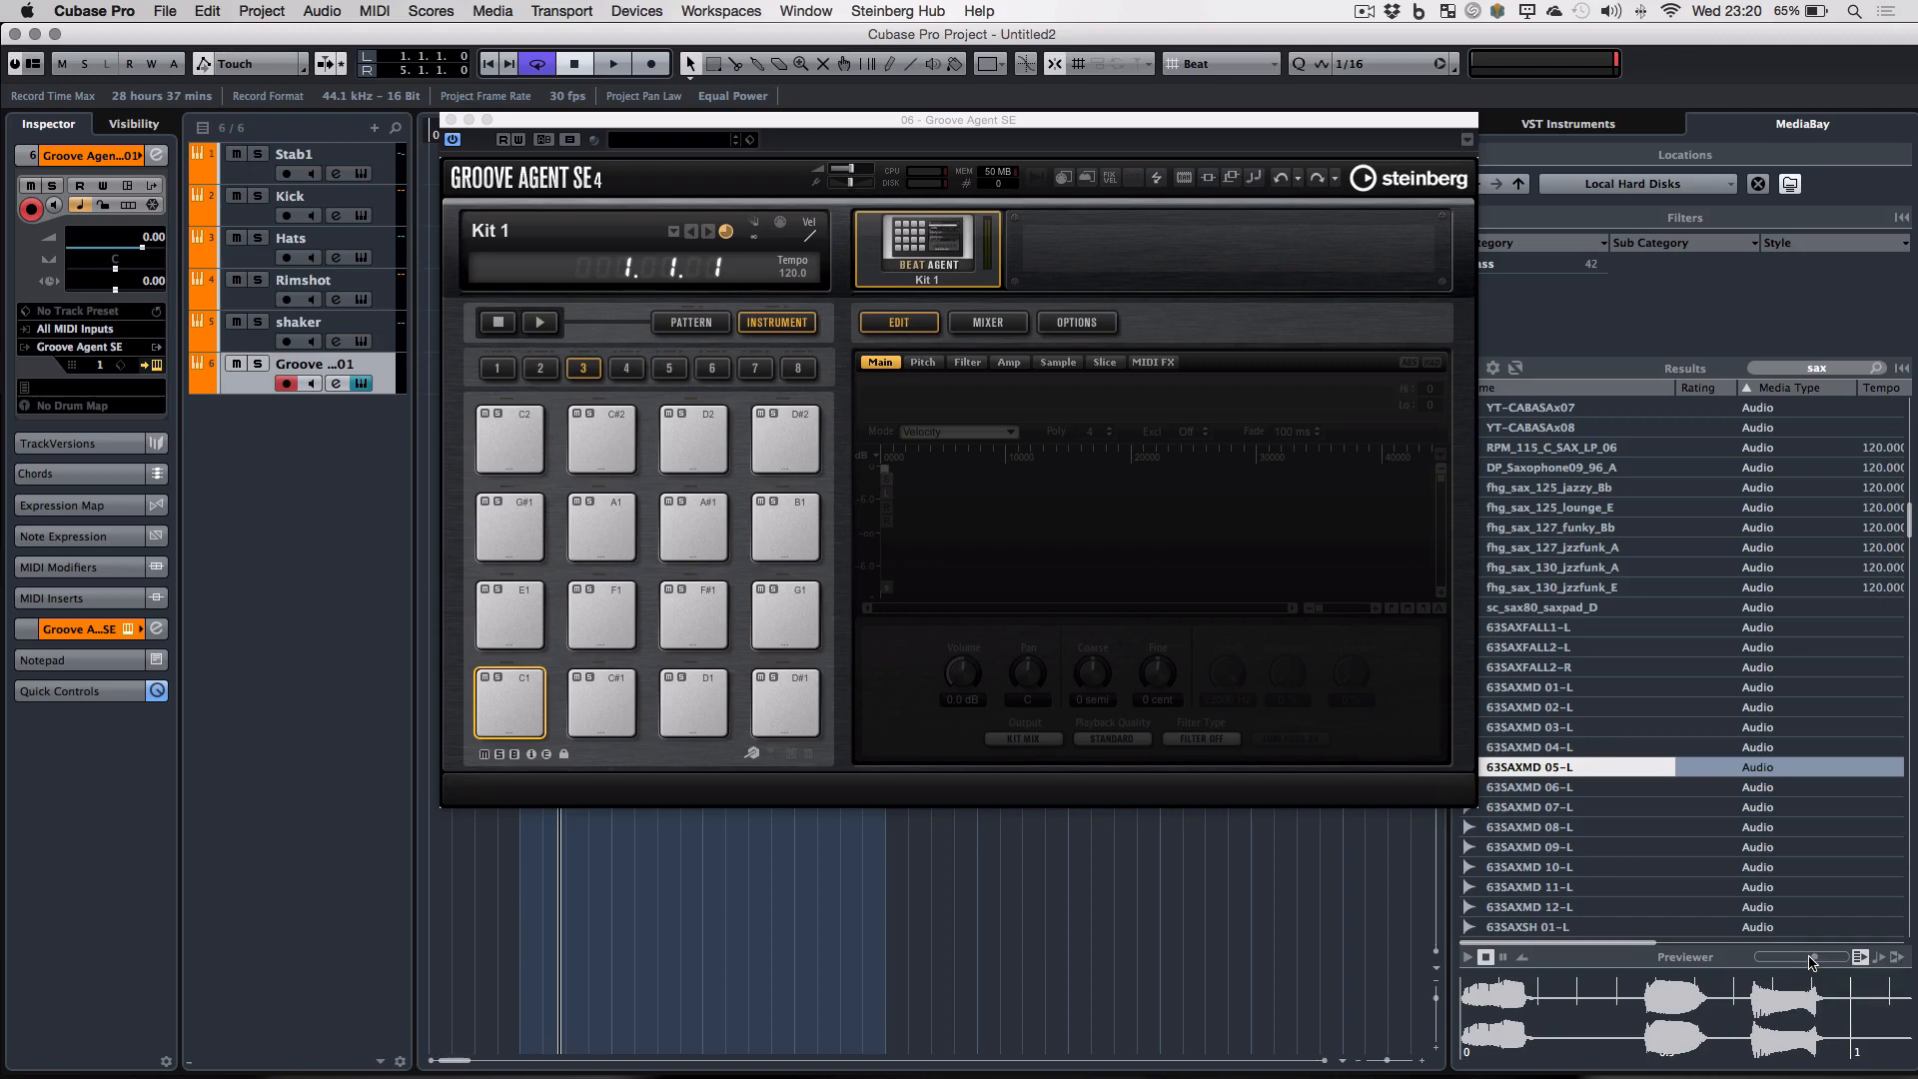
- Audition the sax samples from 63SAXMD 07-L to 63SAXMD 10-L
click(1563, 811)
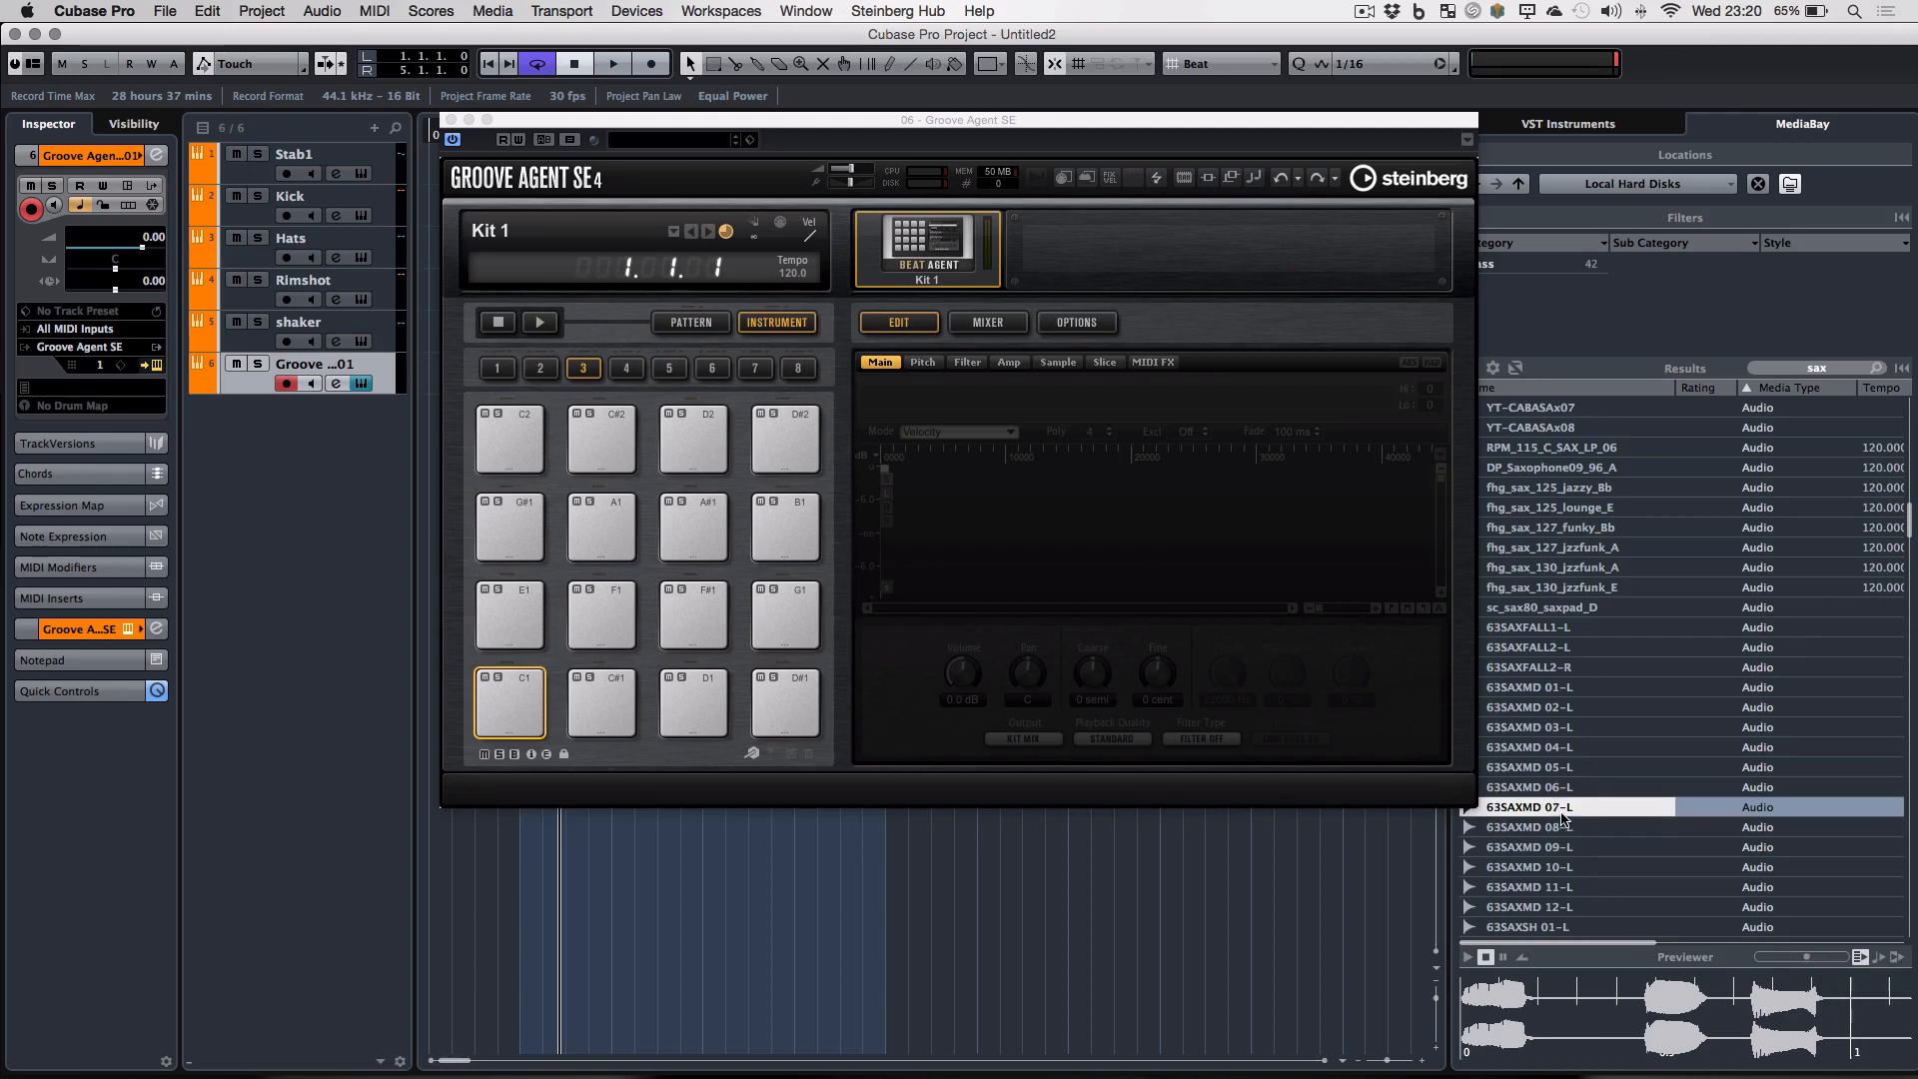
key(Down)
key(Down)
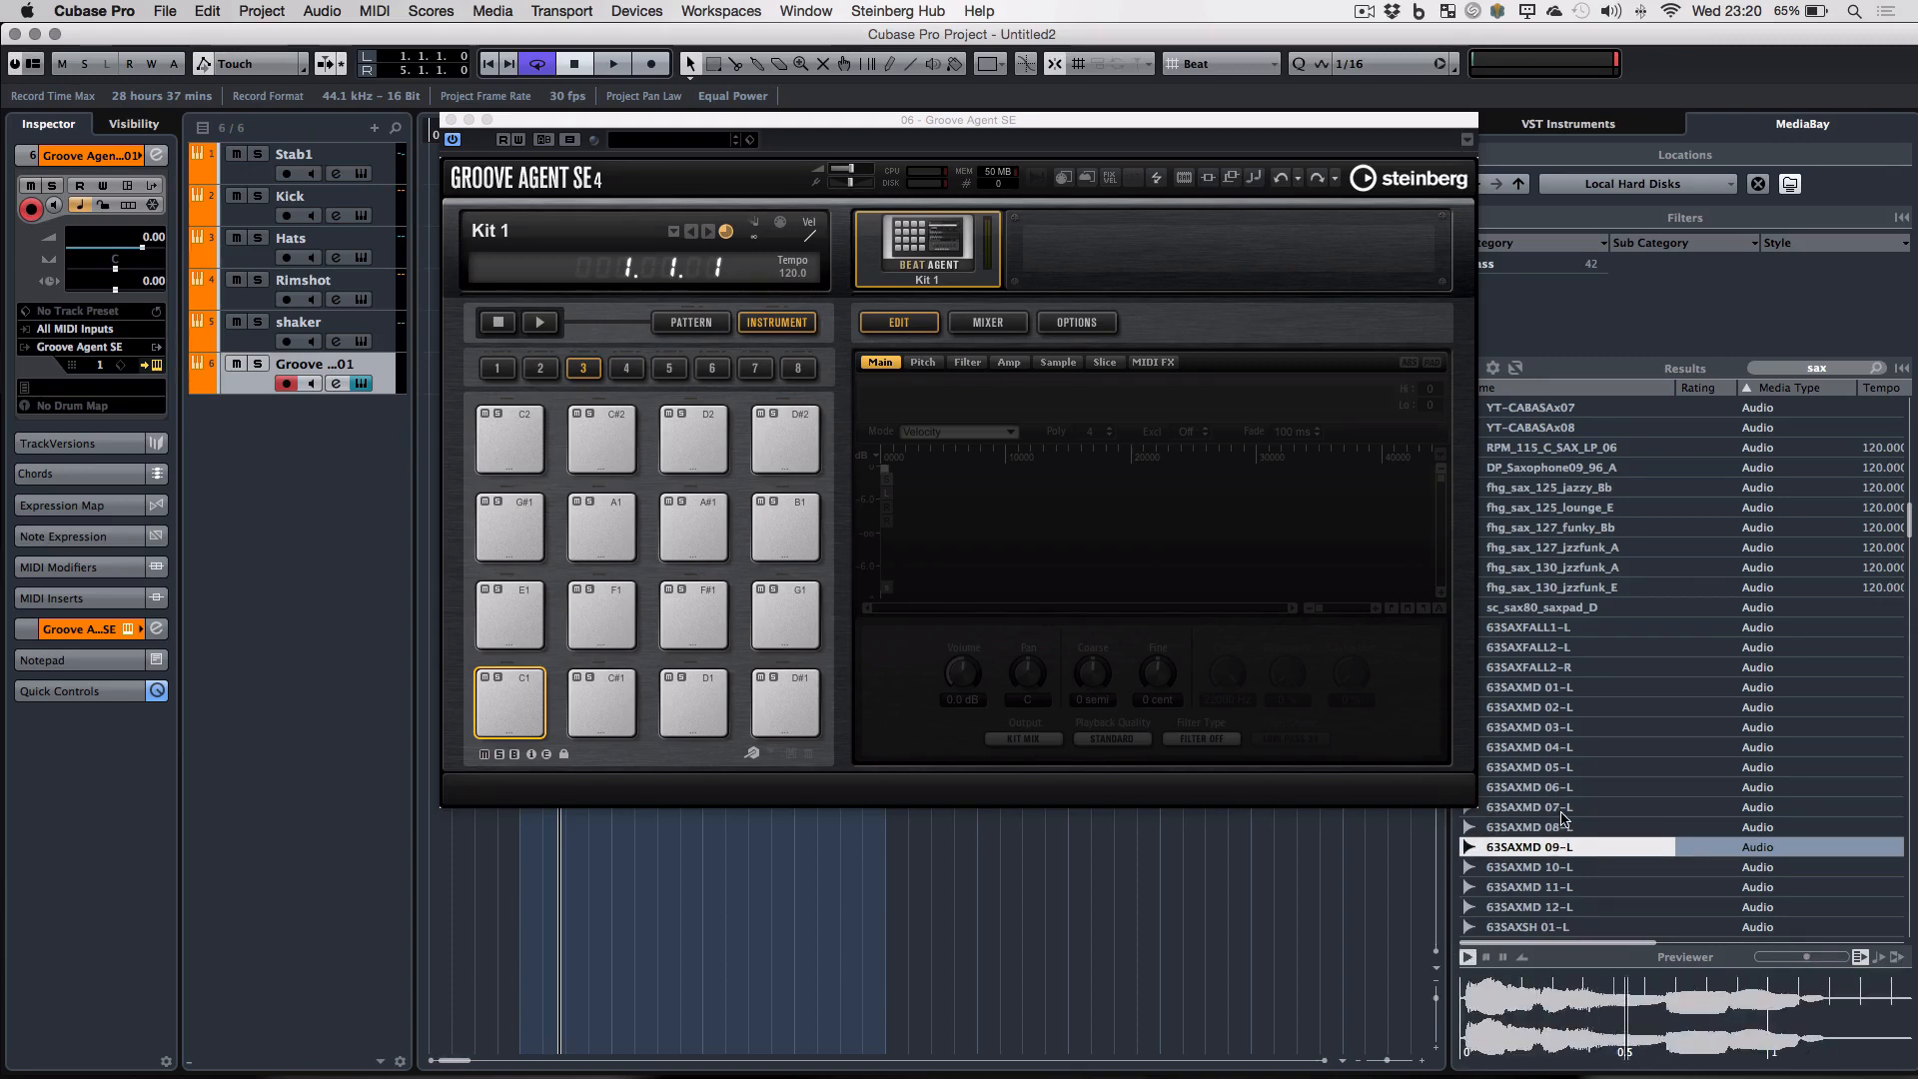
key(Down)
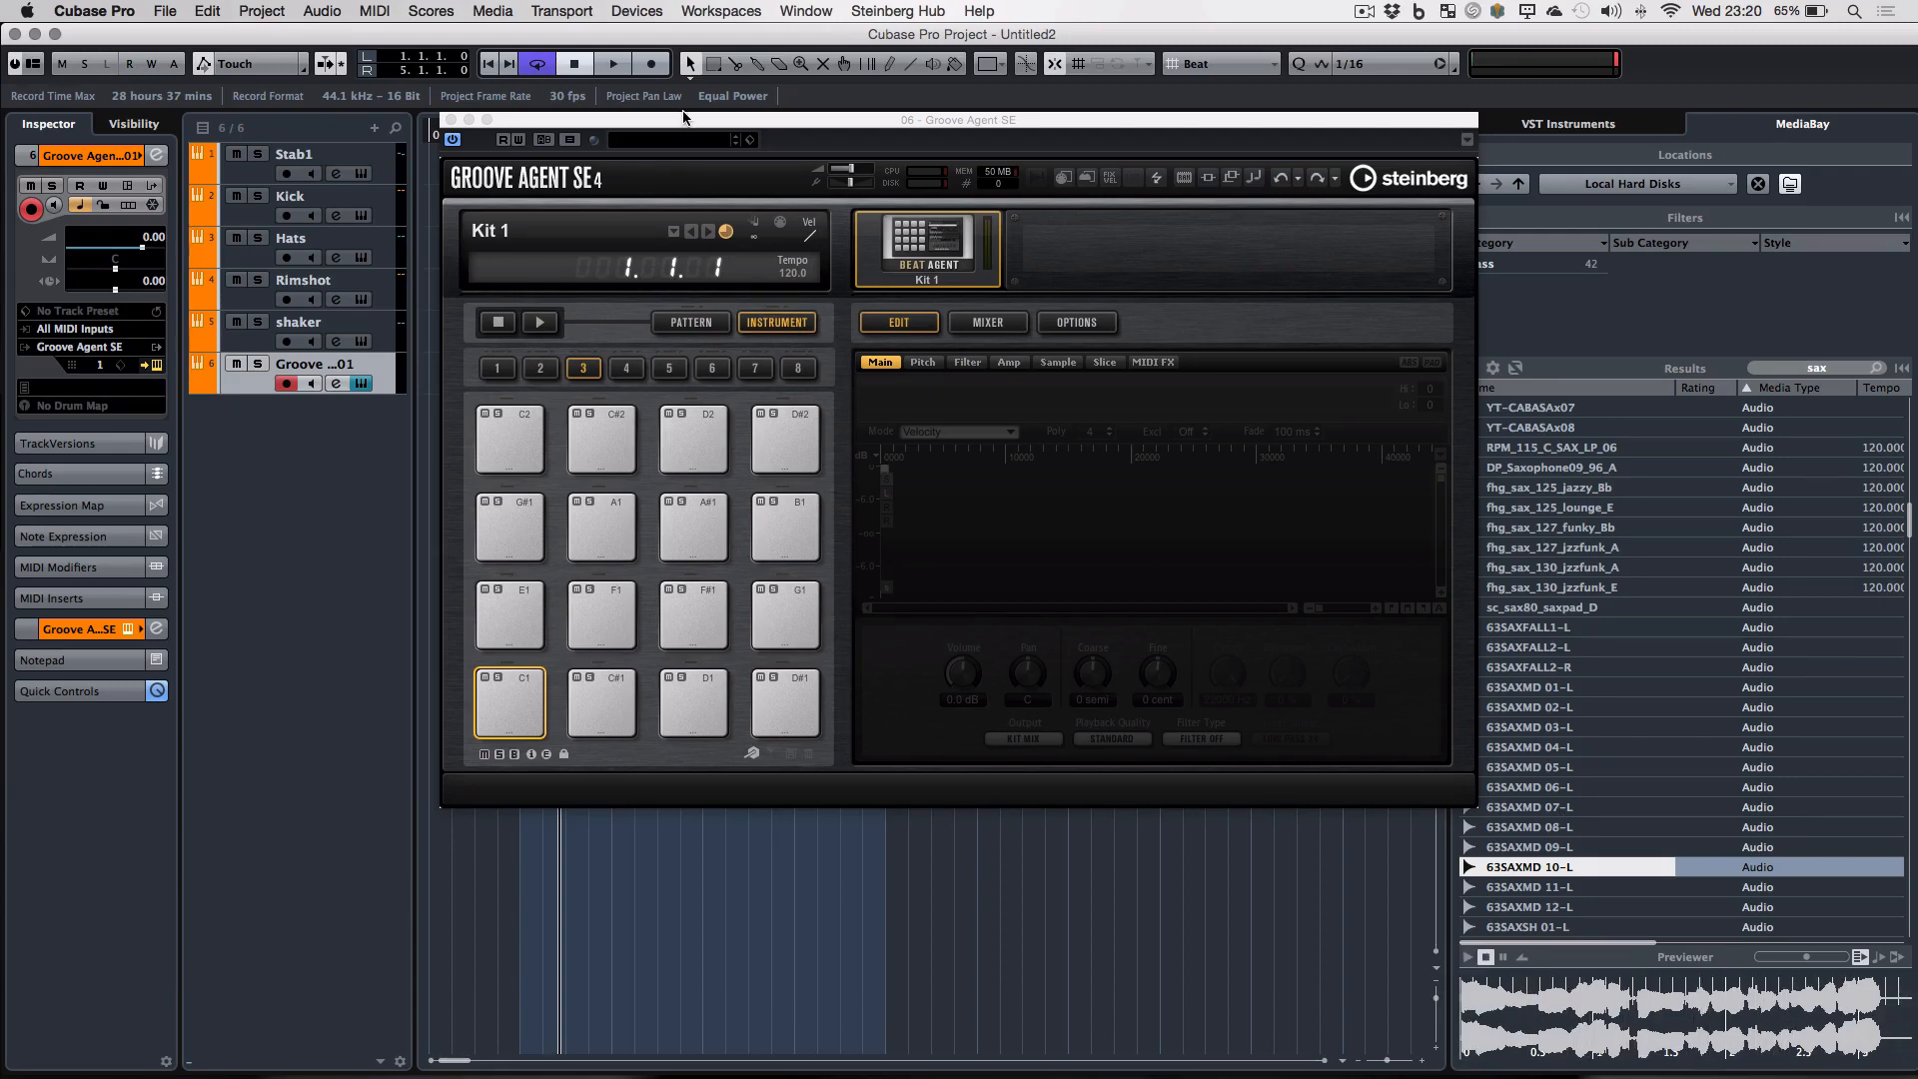
- Play the loop and audition the sax samples against it from 63SAXMD 11-L to 63SAXSH 02-L
drag(685, 128, 508, 452)
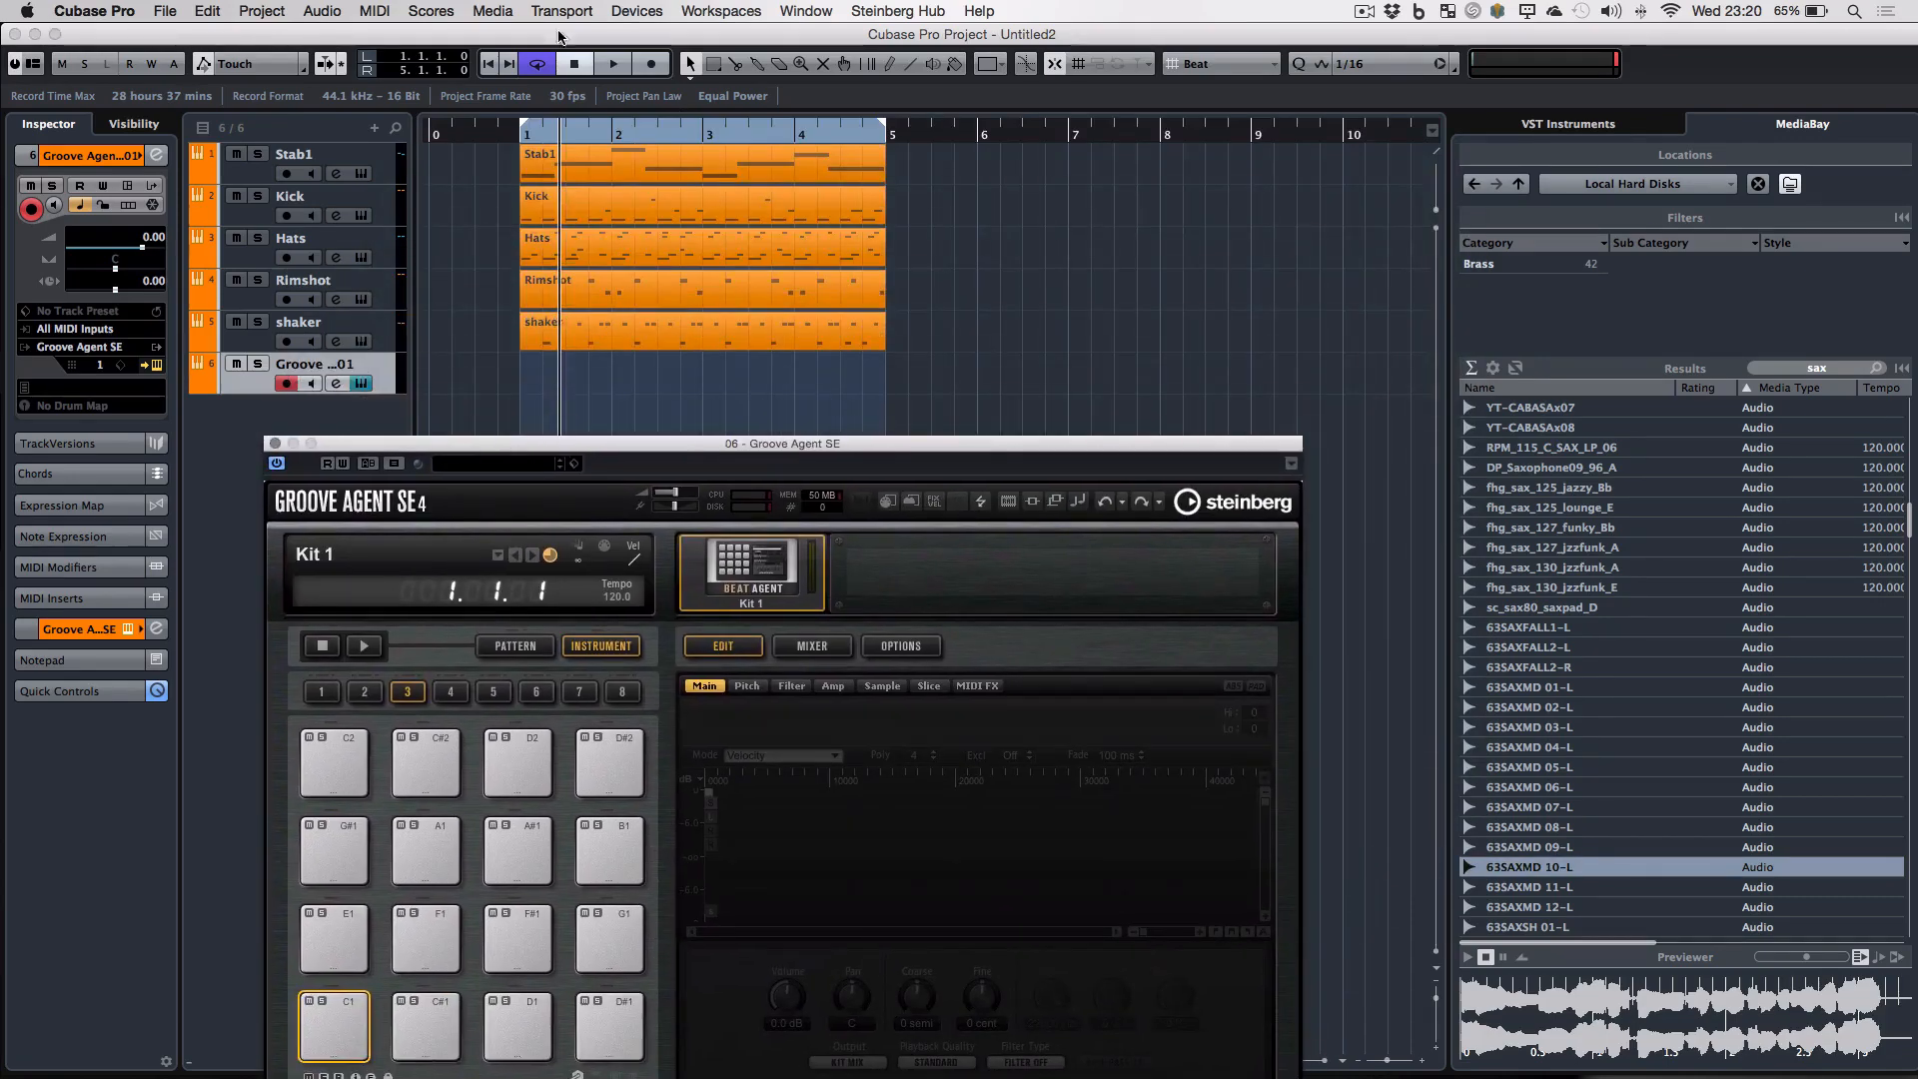
click(614, 64)
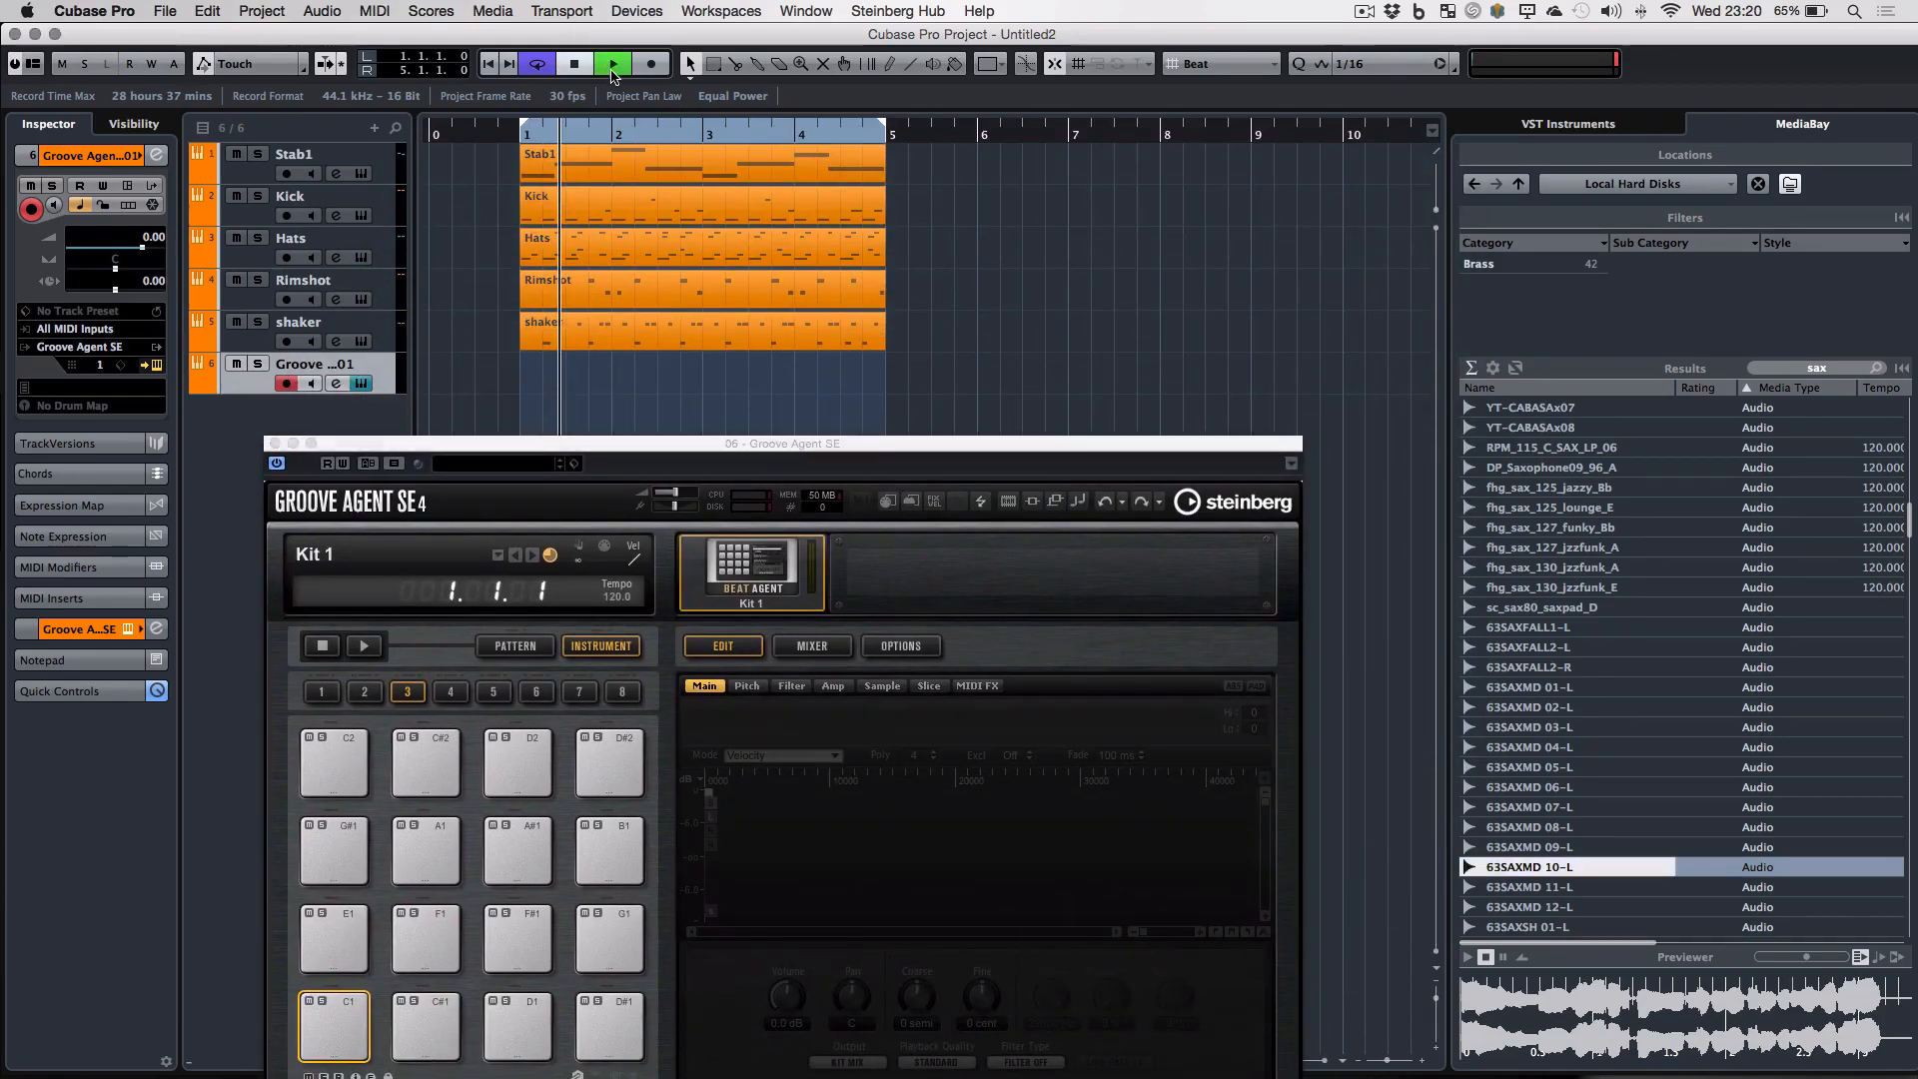
click(1532, 888)
key(Down)
key(Down)
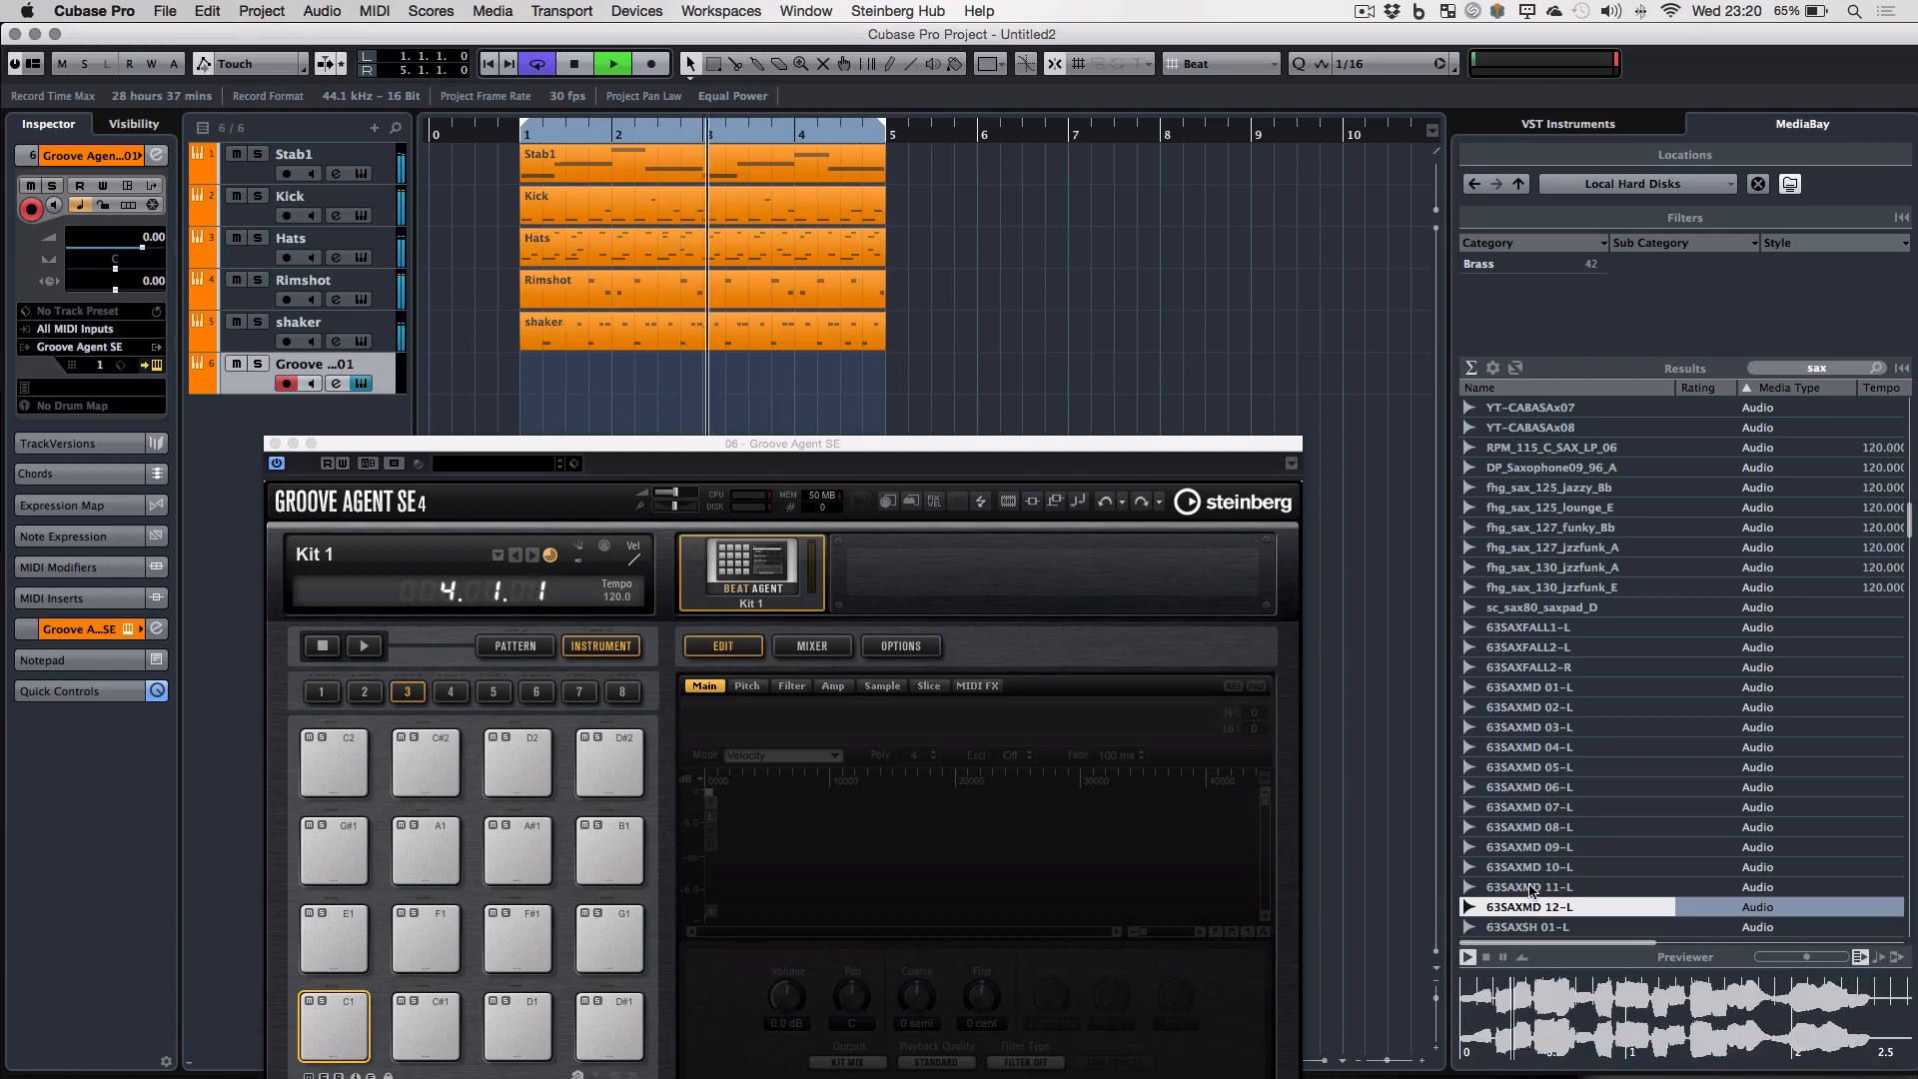
key(Down)
key(Down)
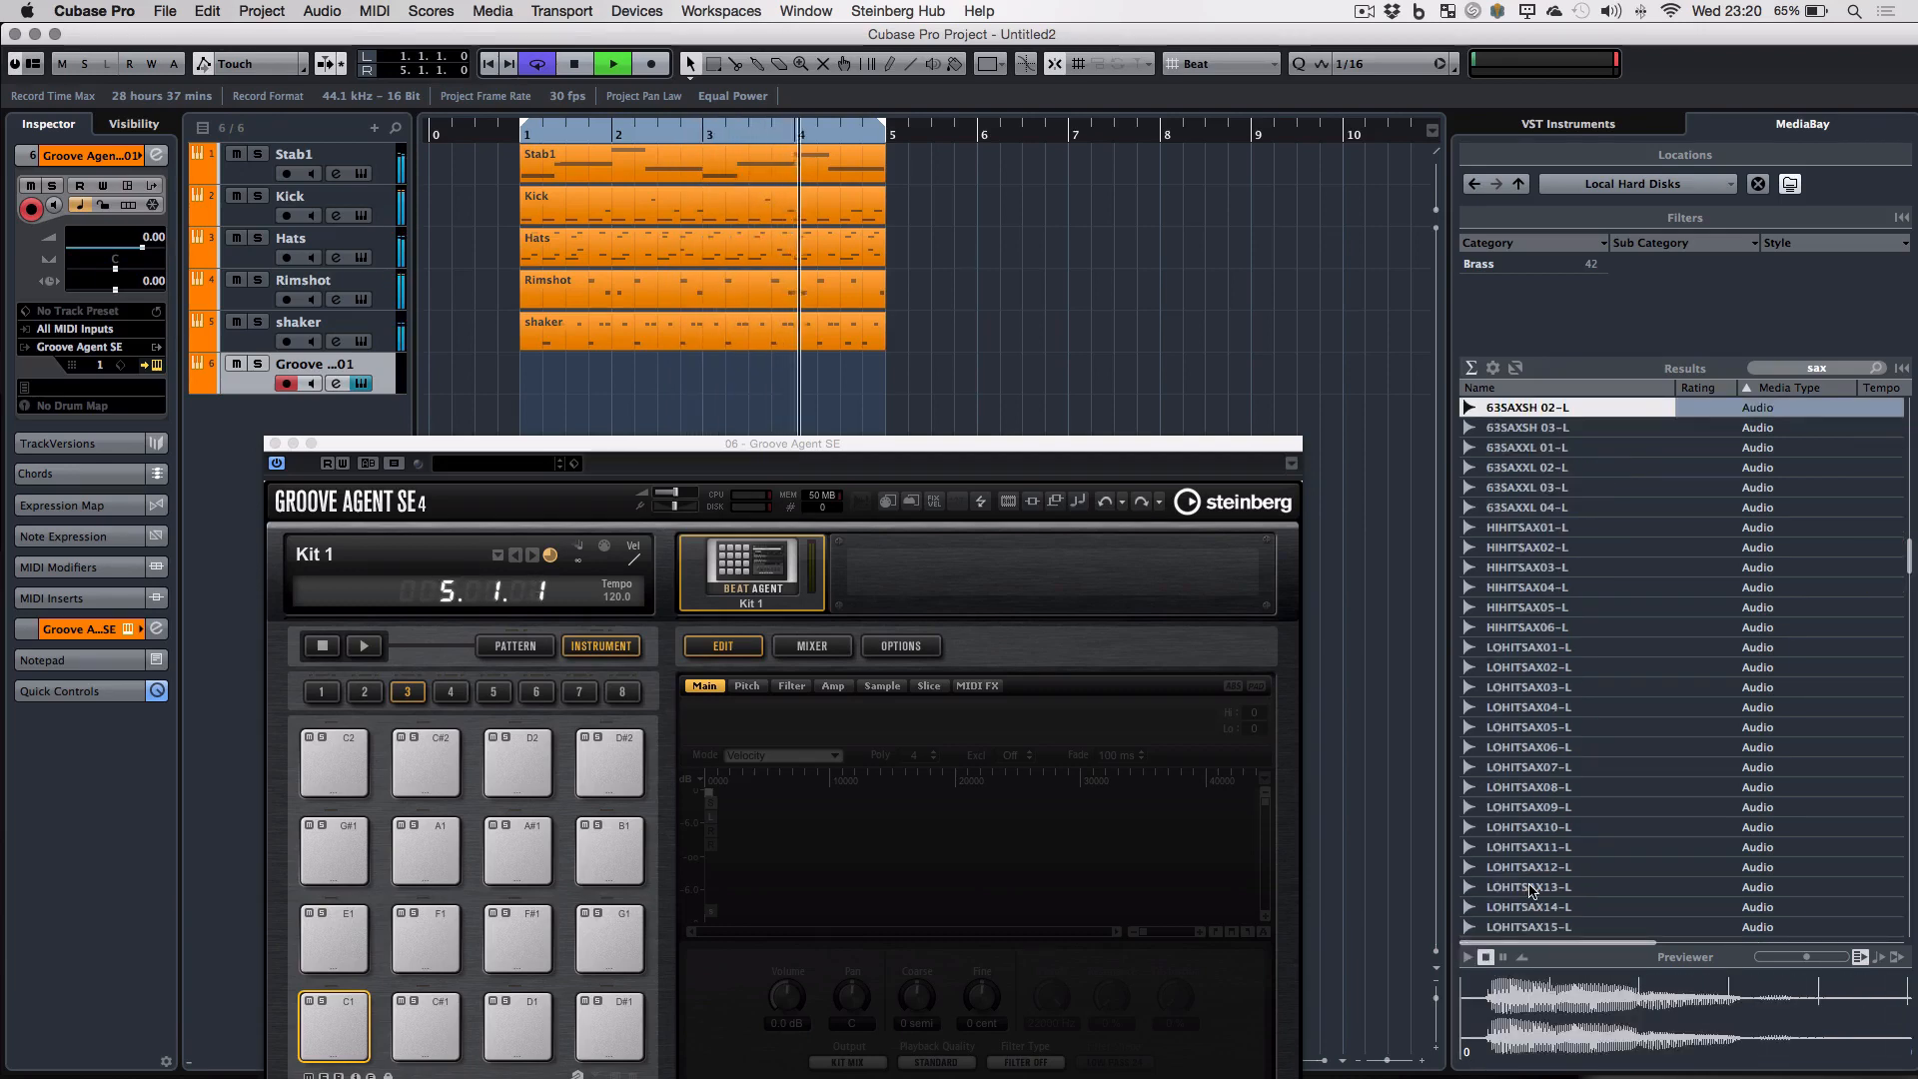
- Continue auditioning the sax samples against the loop from 63SAXSH 03-L to HIHITSAX02-L, return to HIHITSAX01-L and stop playback
key(Down)
key(Down)
key(Down)
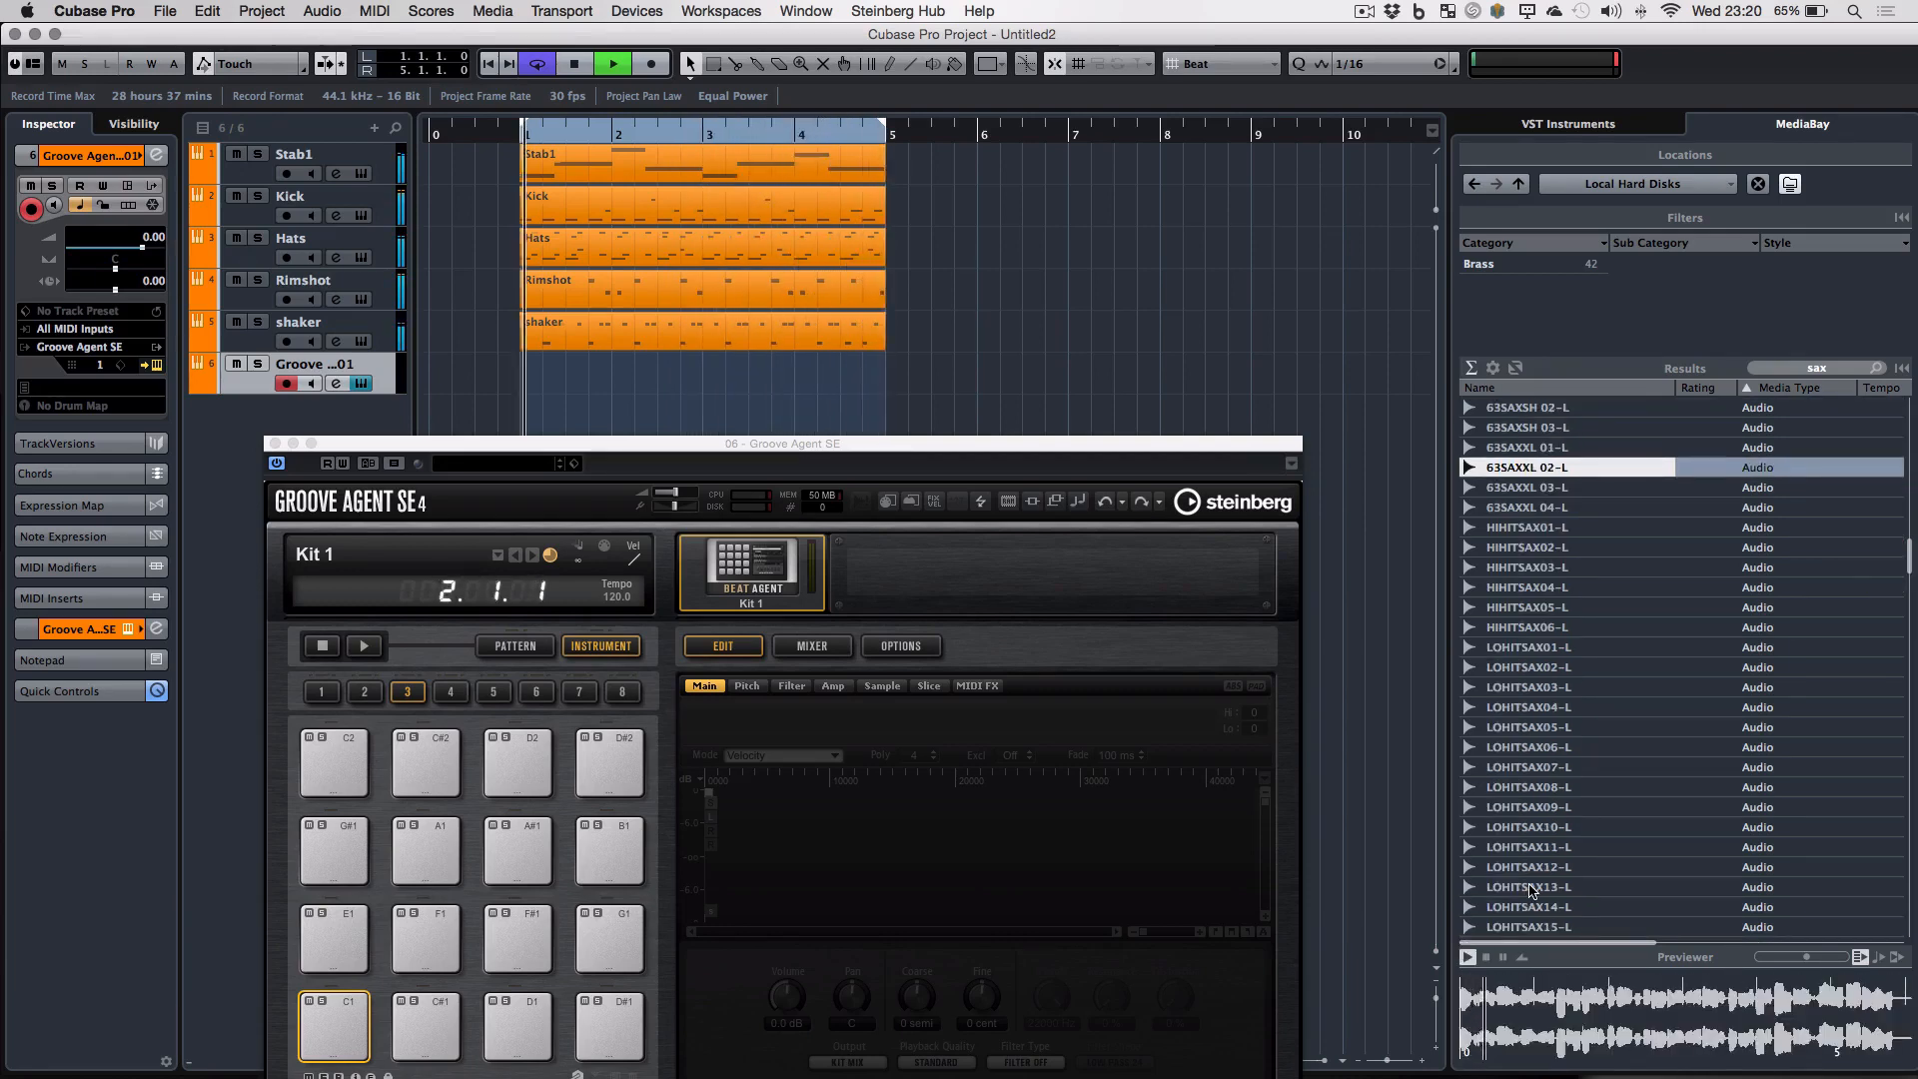
key(Down)
key(Down)
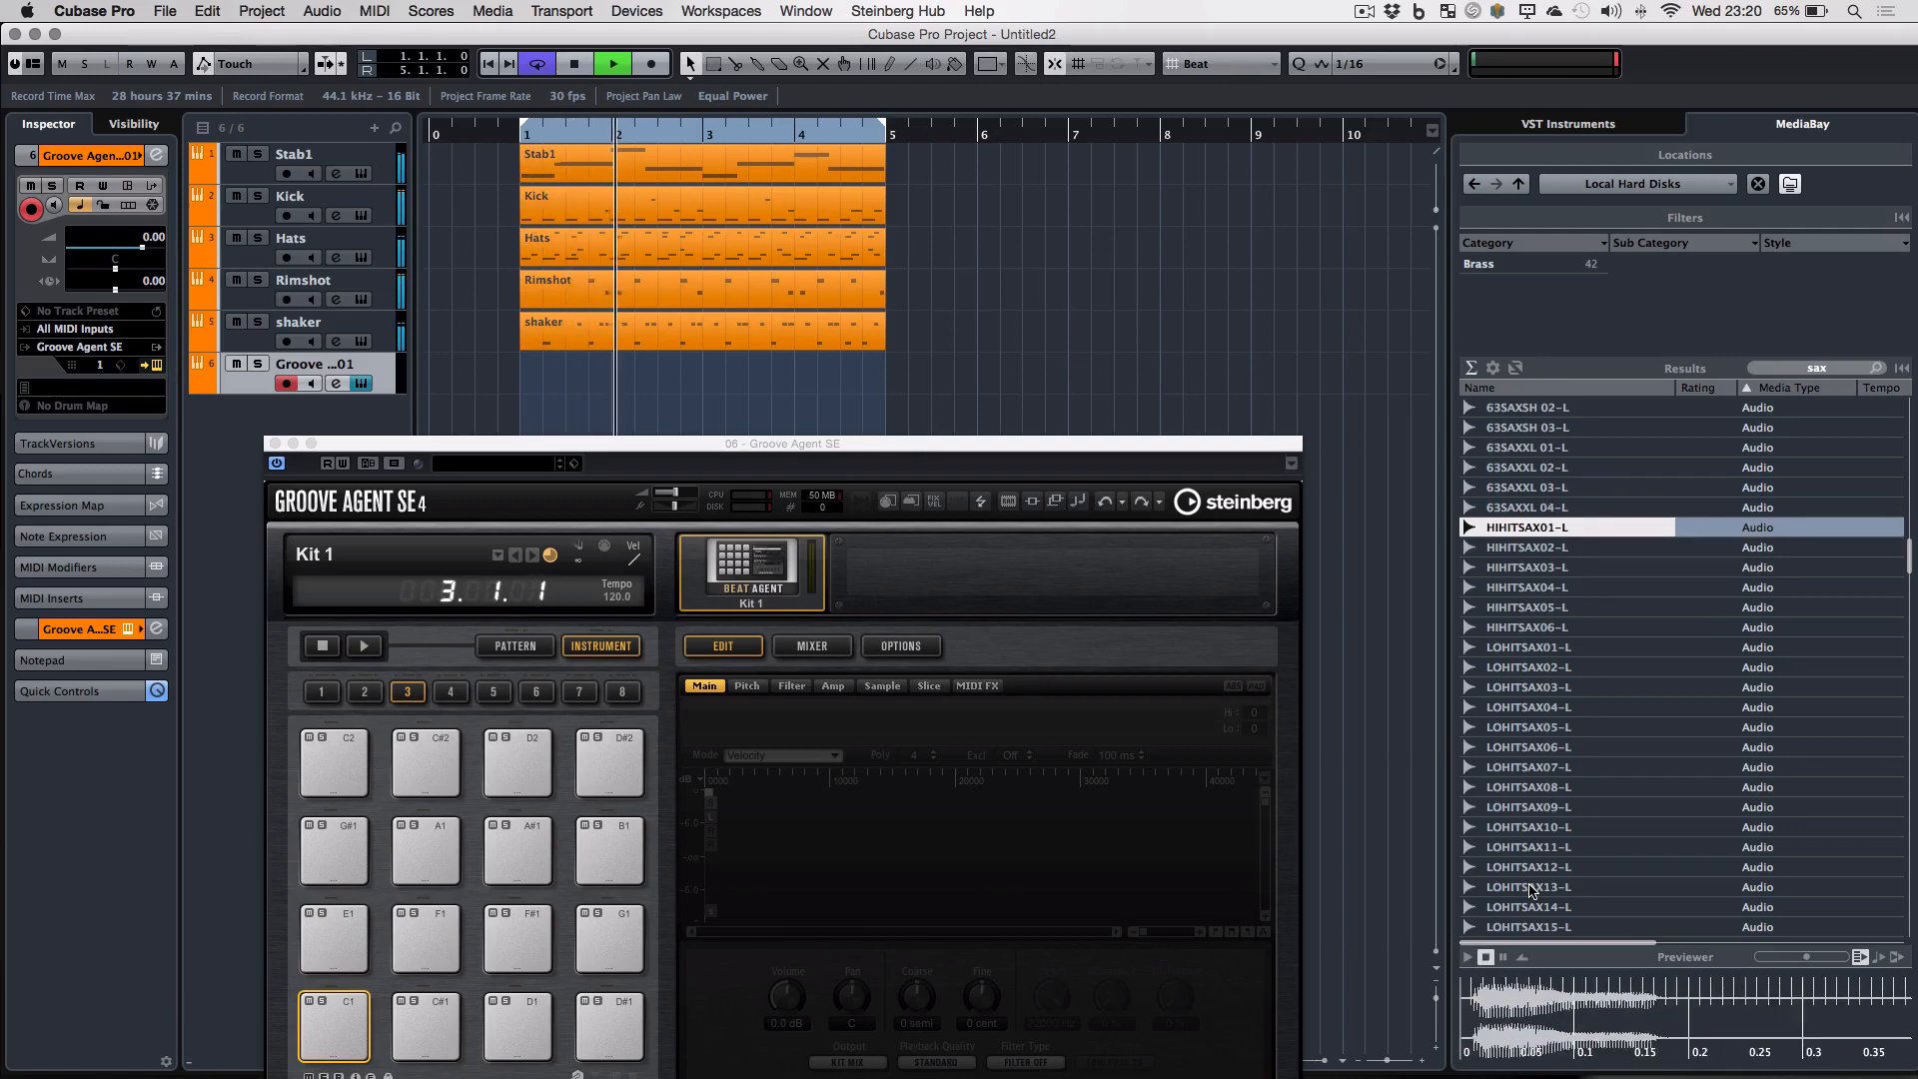
key(Down)
key(Up)
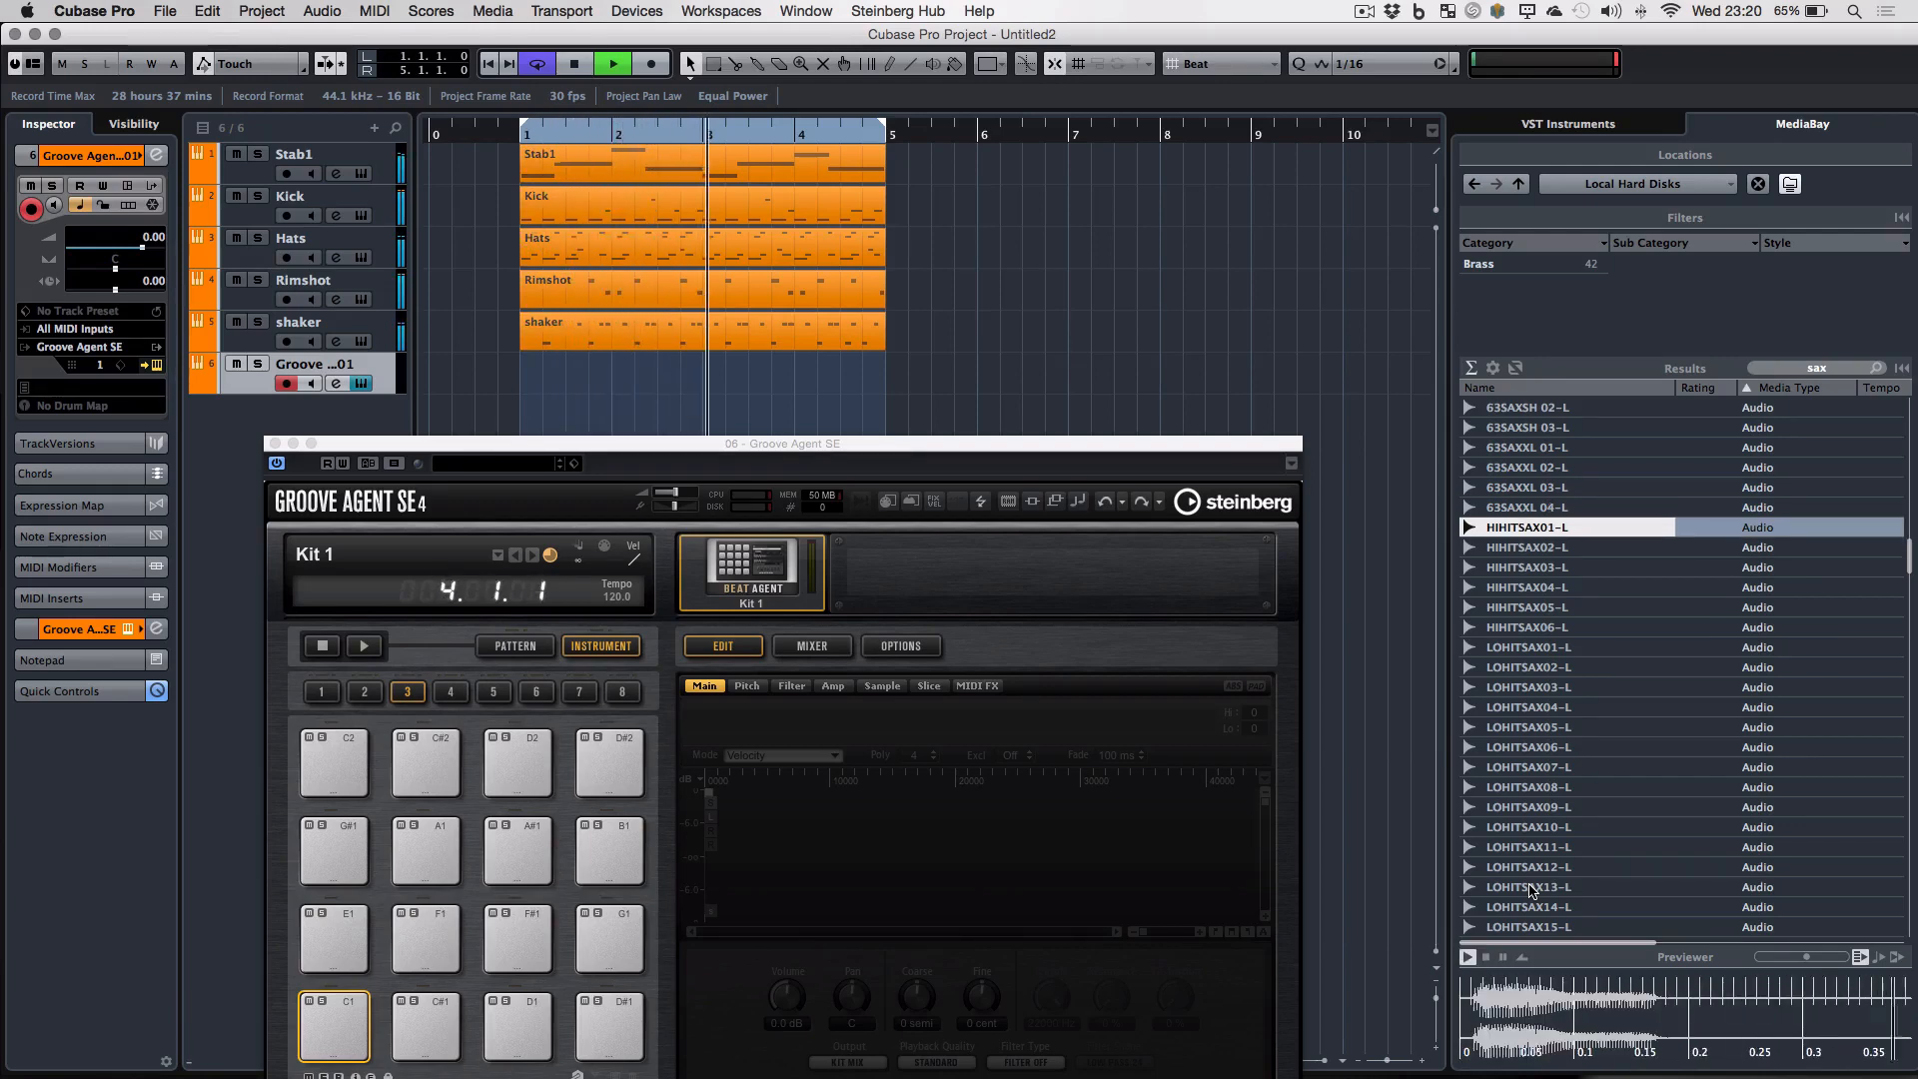
key(space)
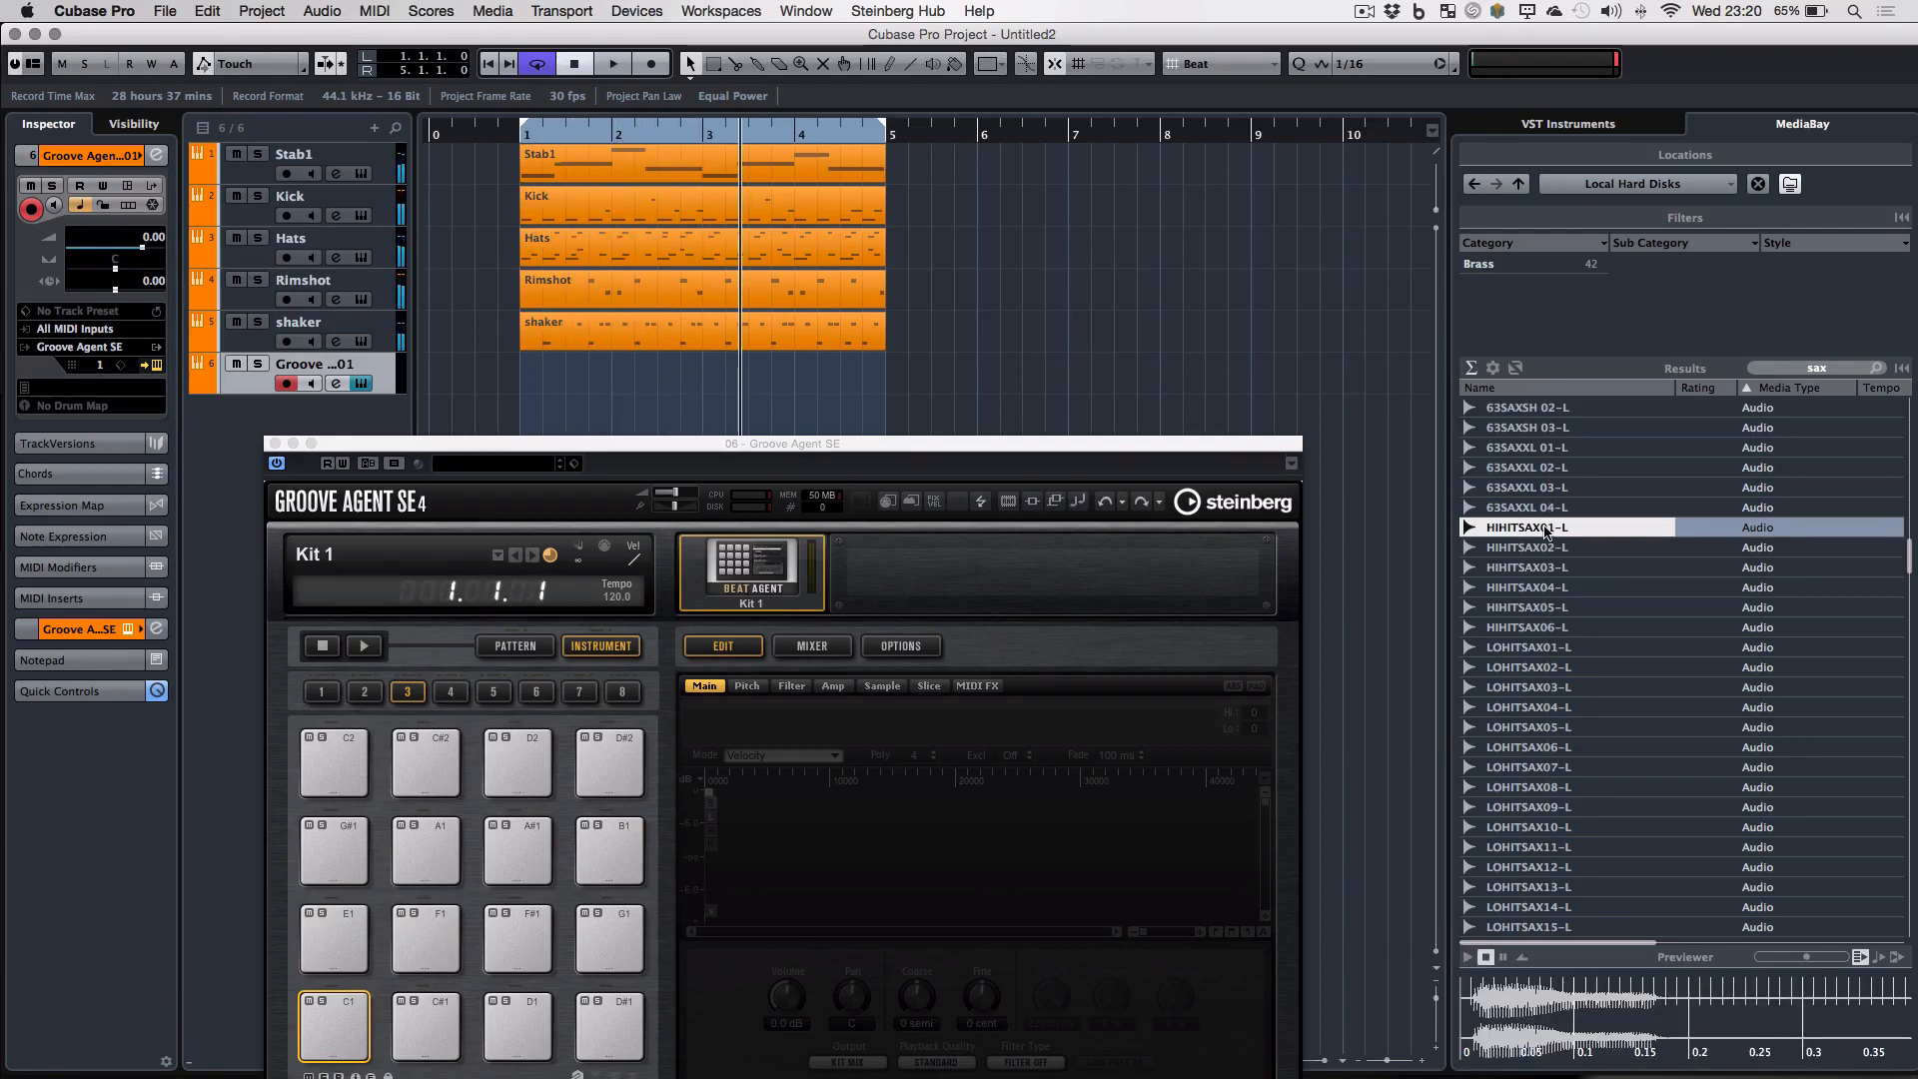
- Load the HIHITSAX01-L sample onto pad C1 and enable its key range, extending the high key to E8
drag(1547, 533, 339, 1032)
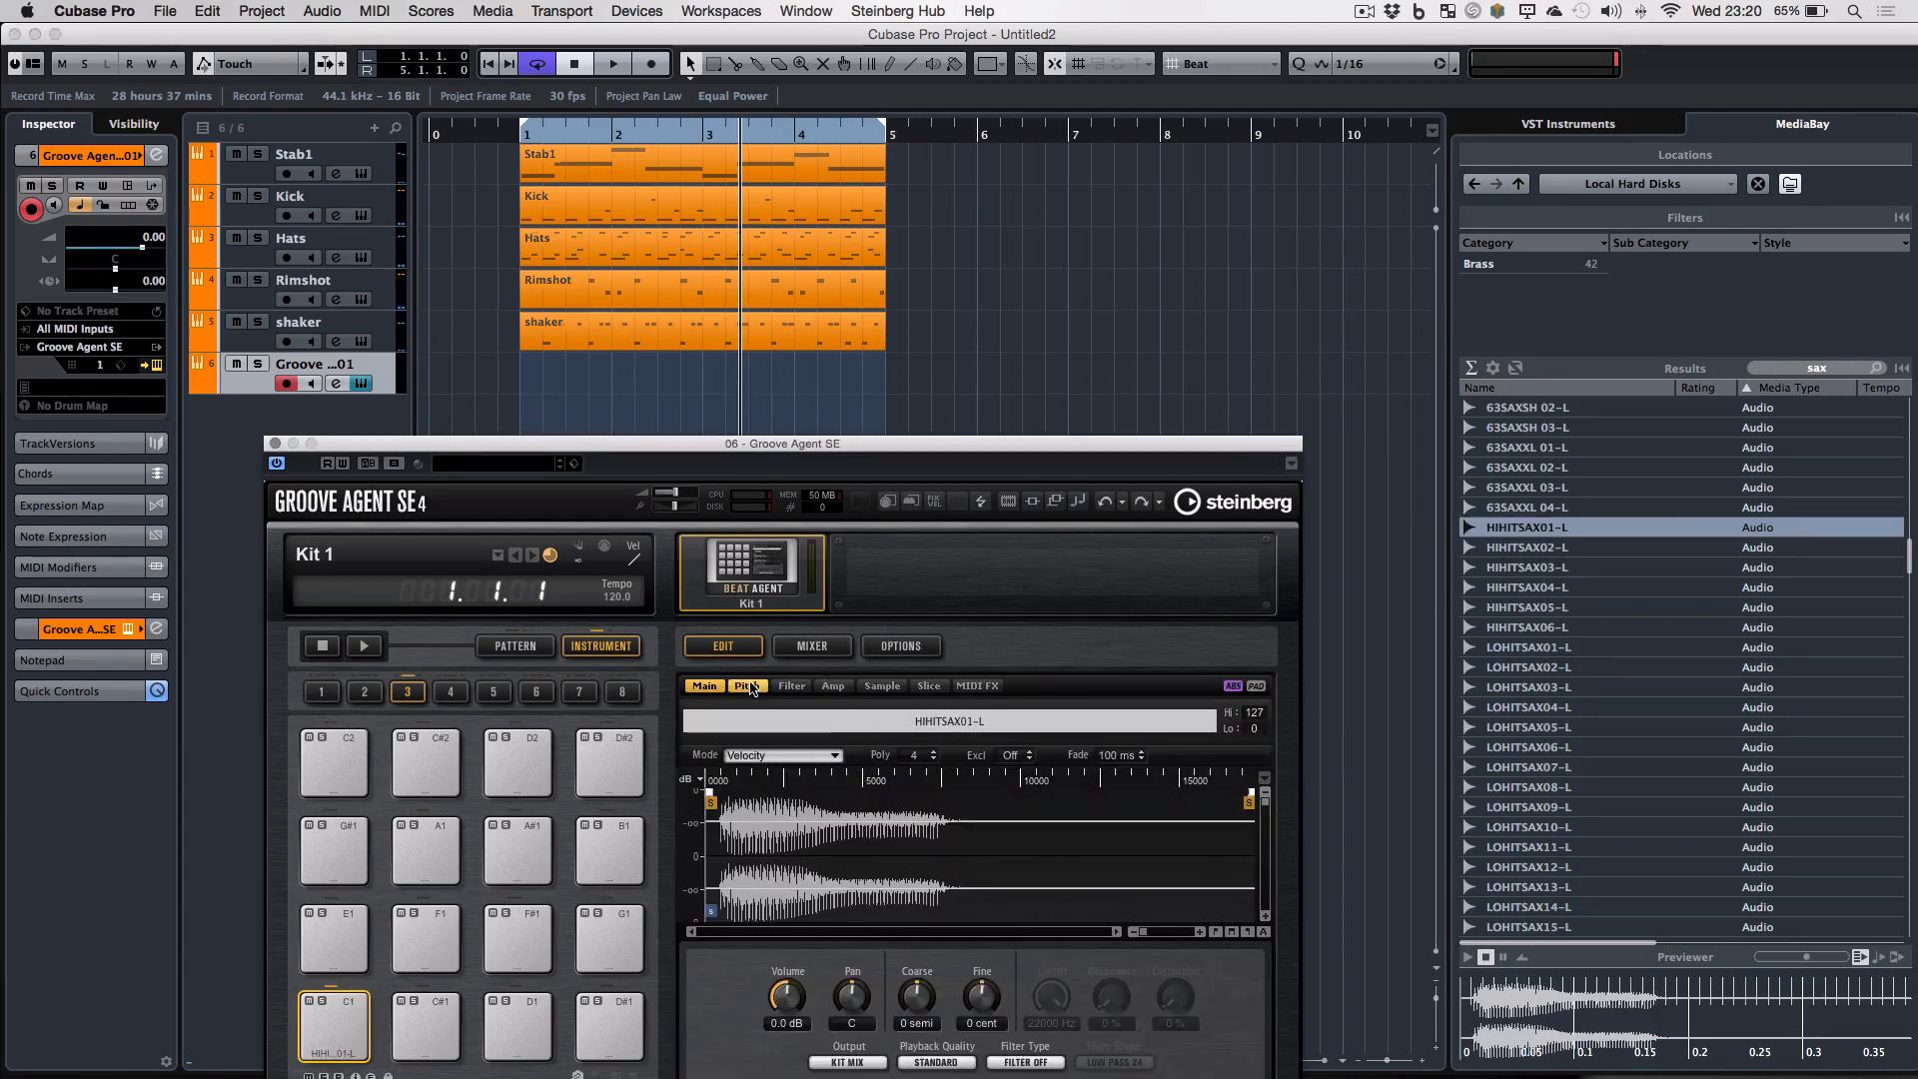
click(748, 687)
click(726, 988)
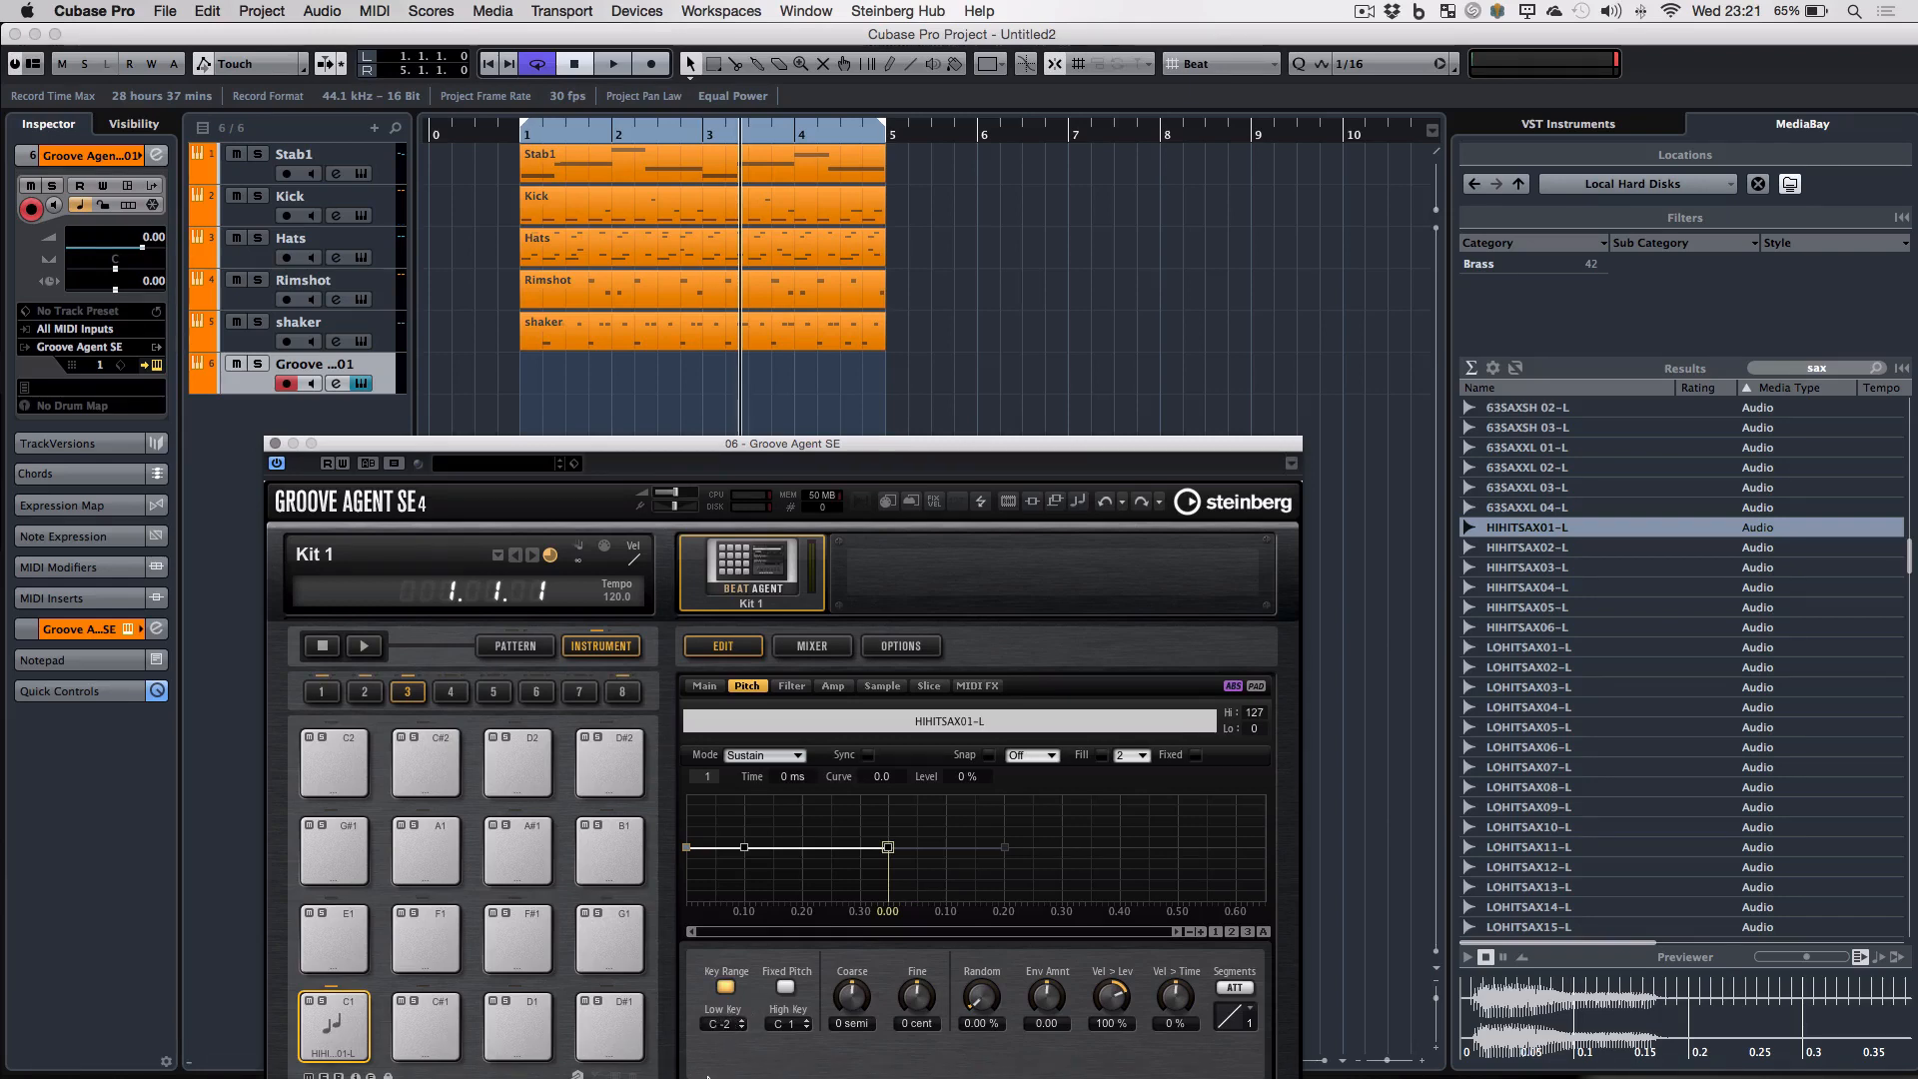
drag(783, 1032, 793, 770)
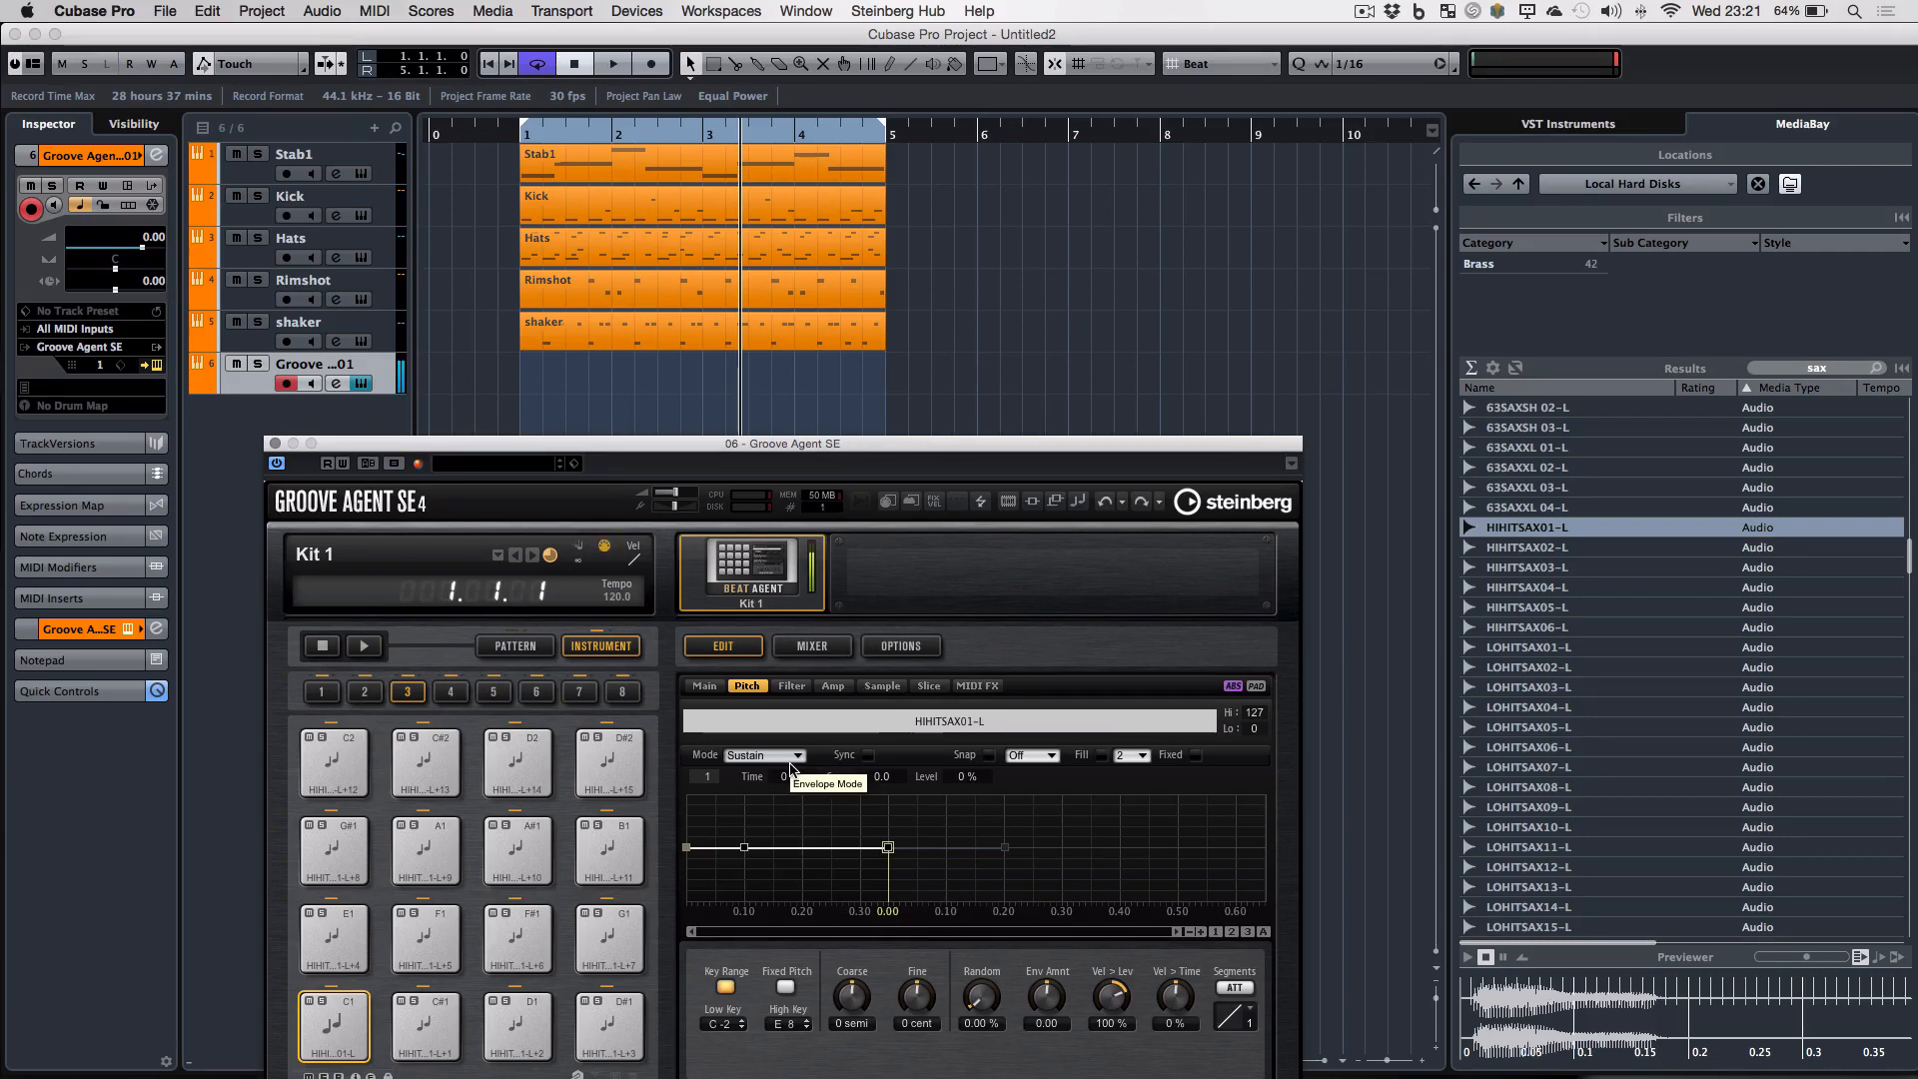
- Trim the silence before the sax hit by setting the sample start to 411, and try it with the loop playing
click(881, 686)
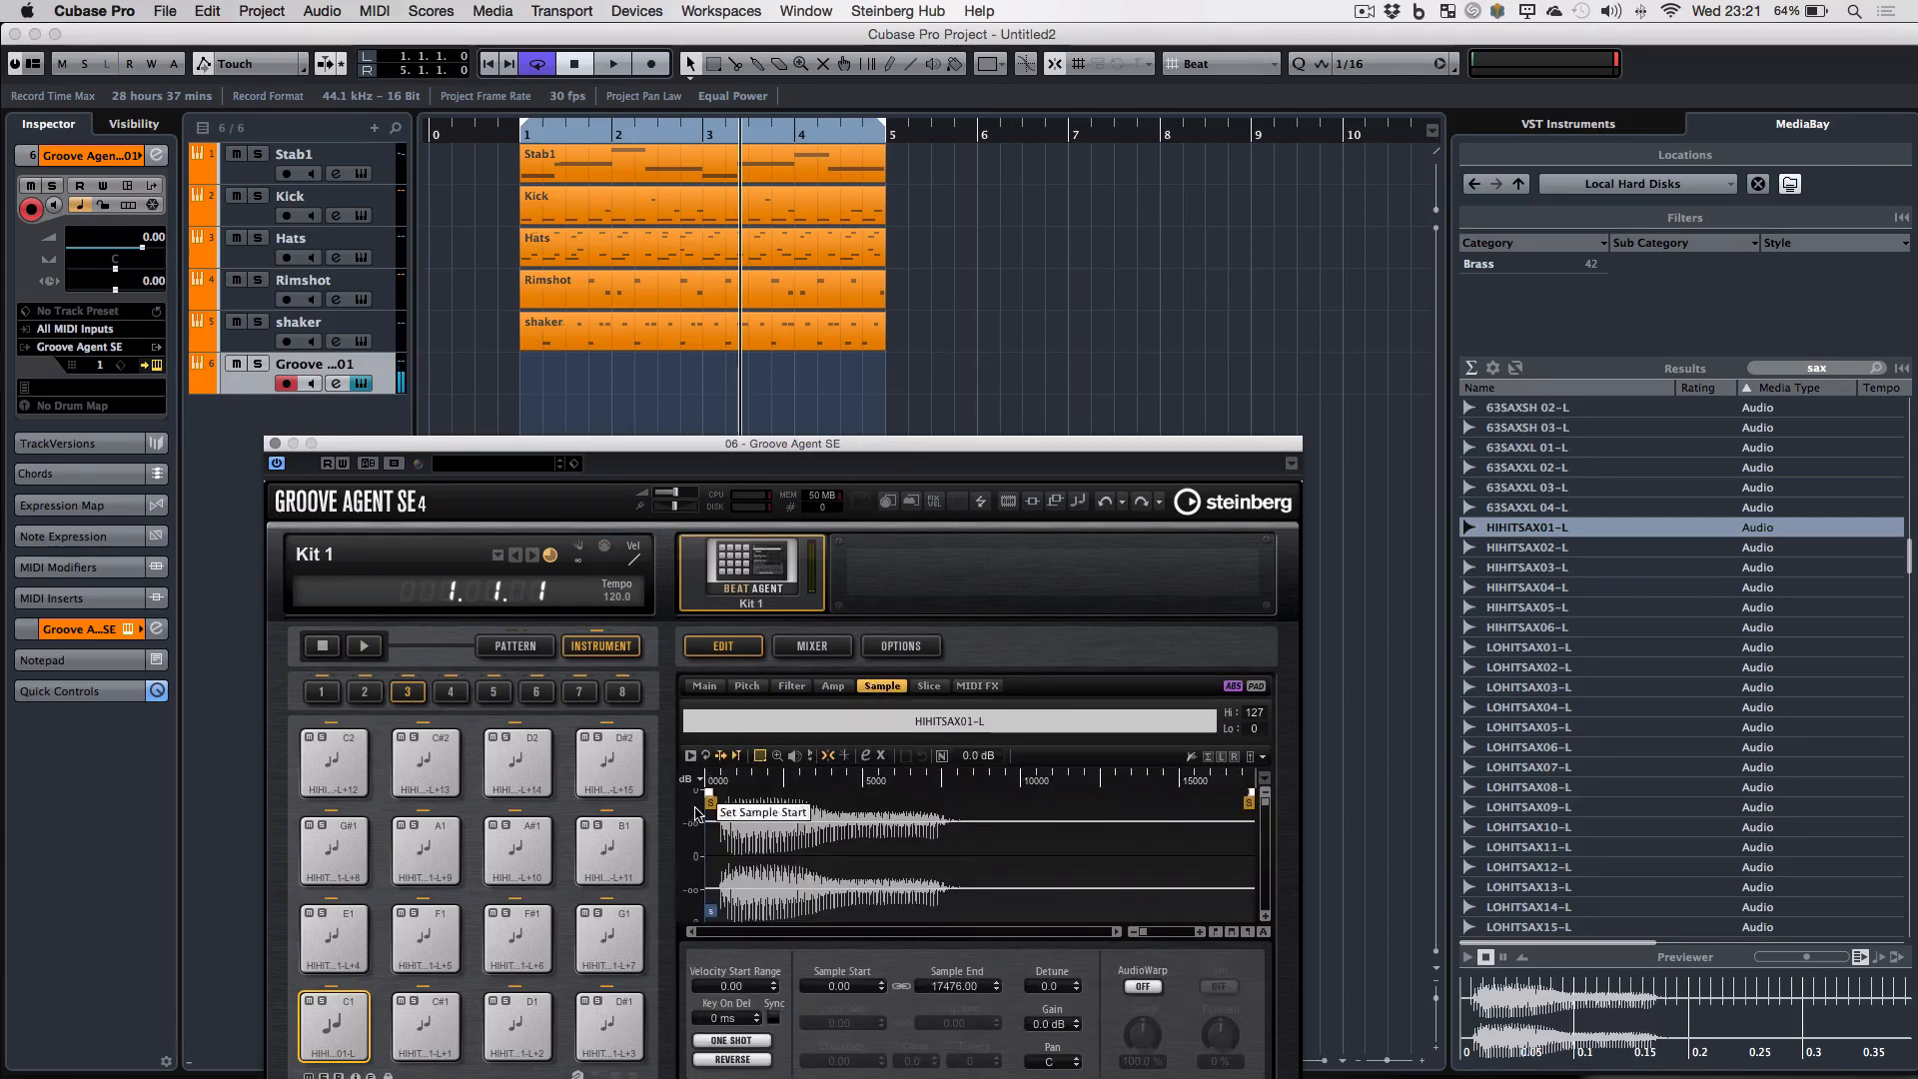
drag(711, 807, 725, 817)
key(space)
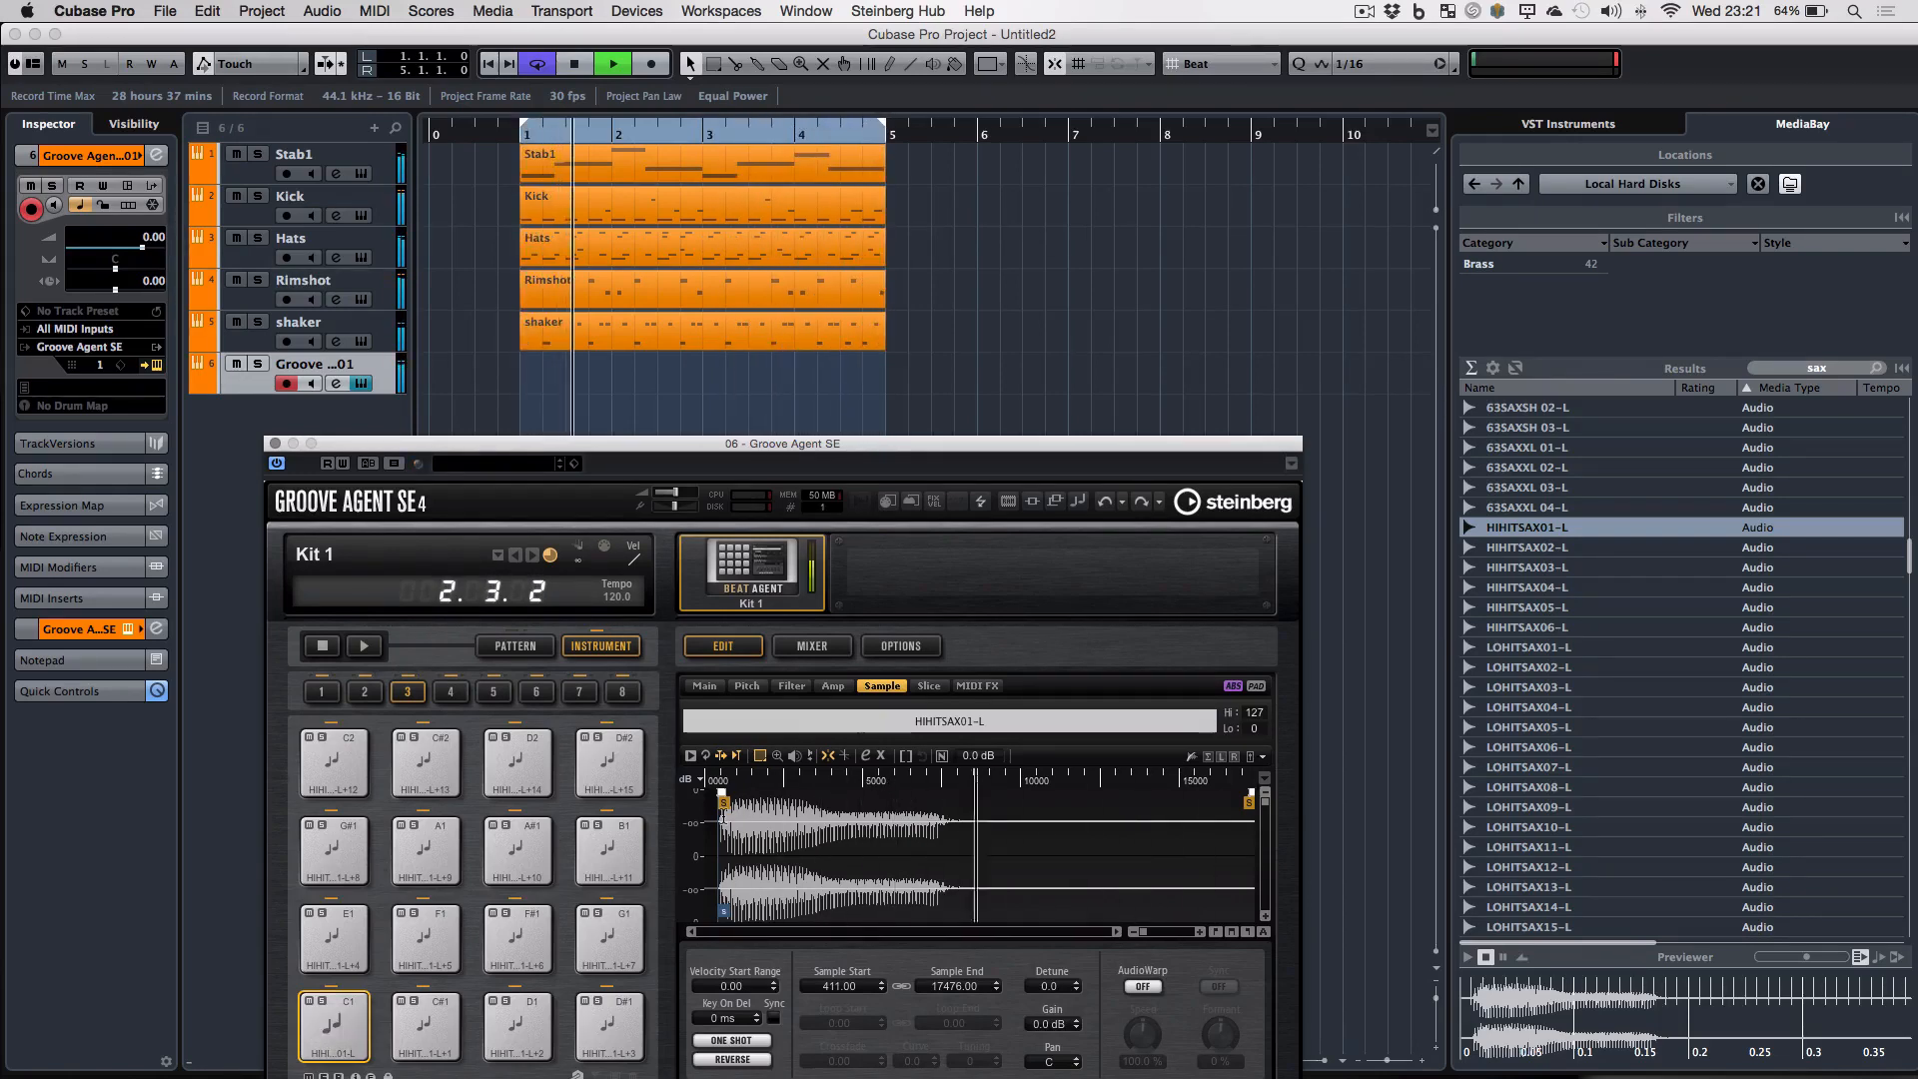
key(space)
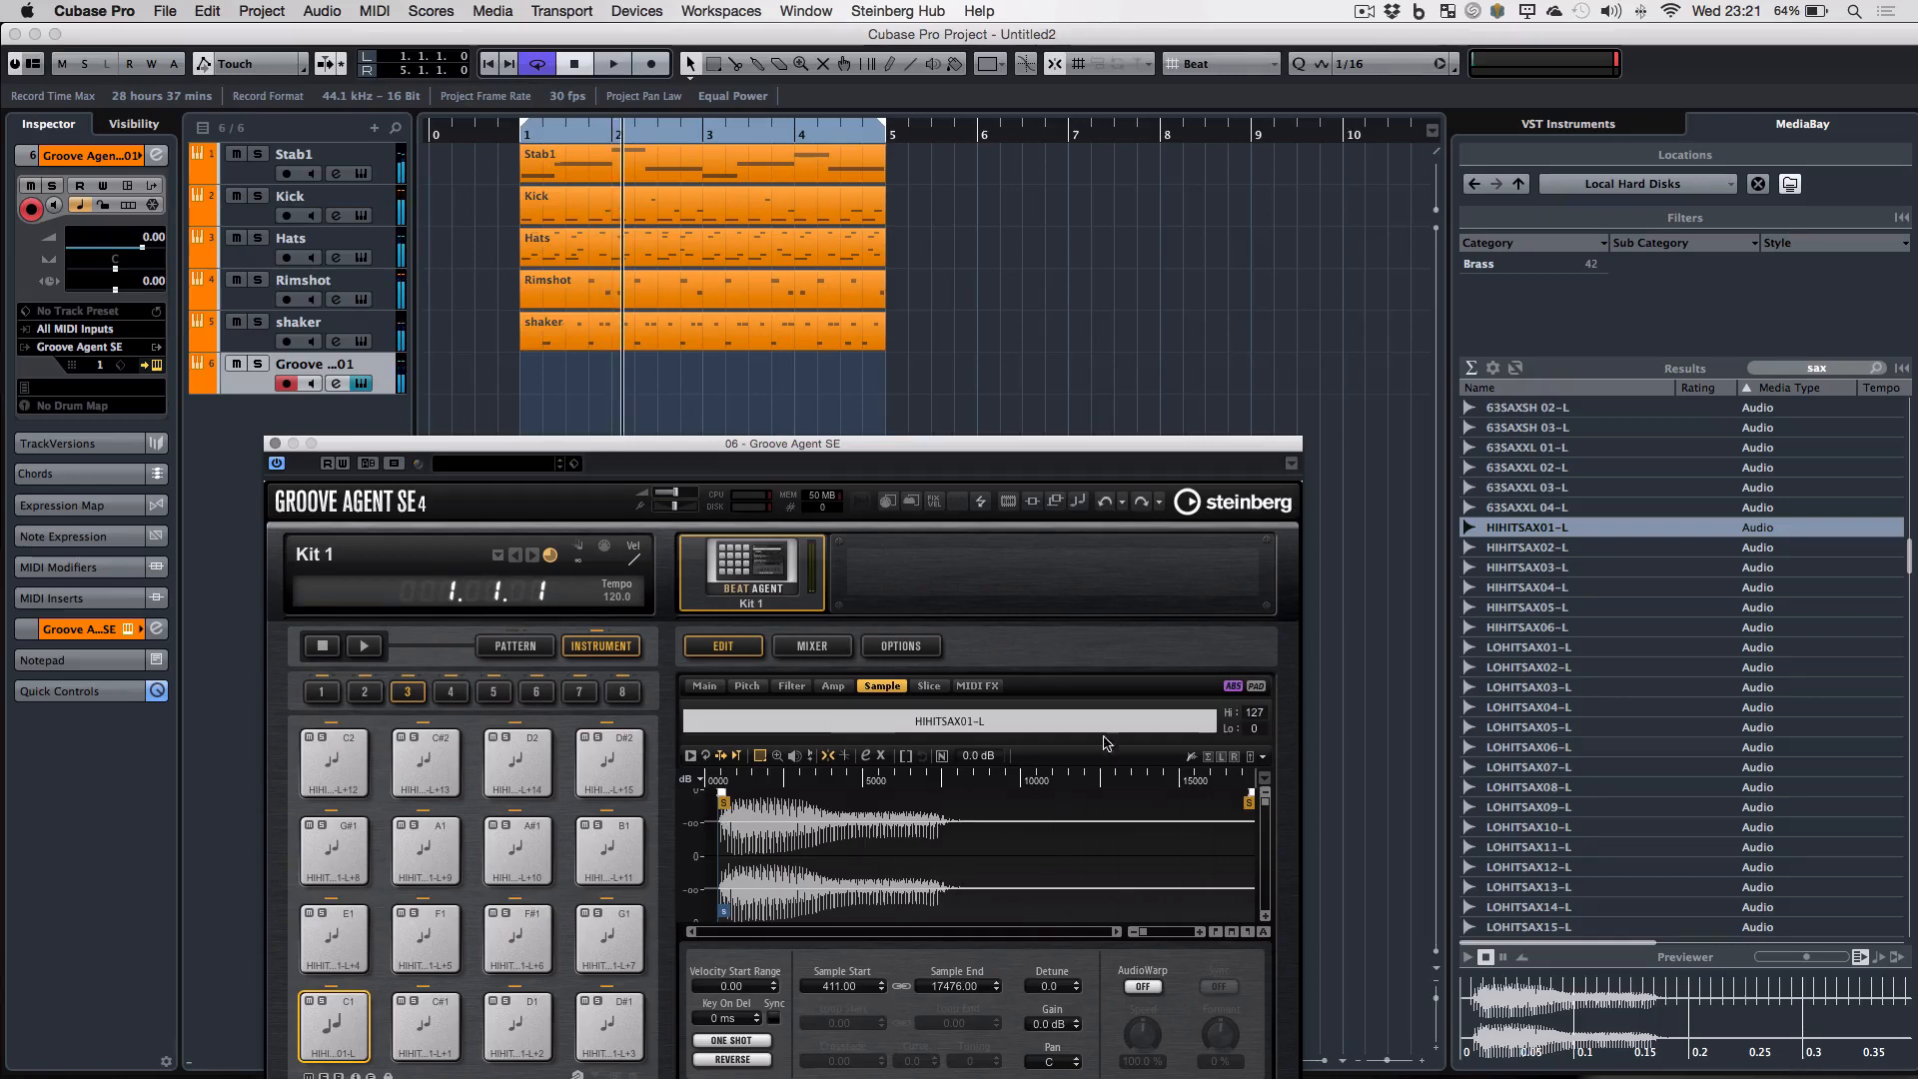
- Audition the Bari Sax samples from Bari Sax Bb3 down to Bari Sax E1
scroll(1726, 672, down, 10)
click(1511, 646)
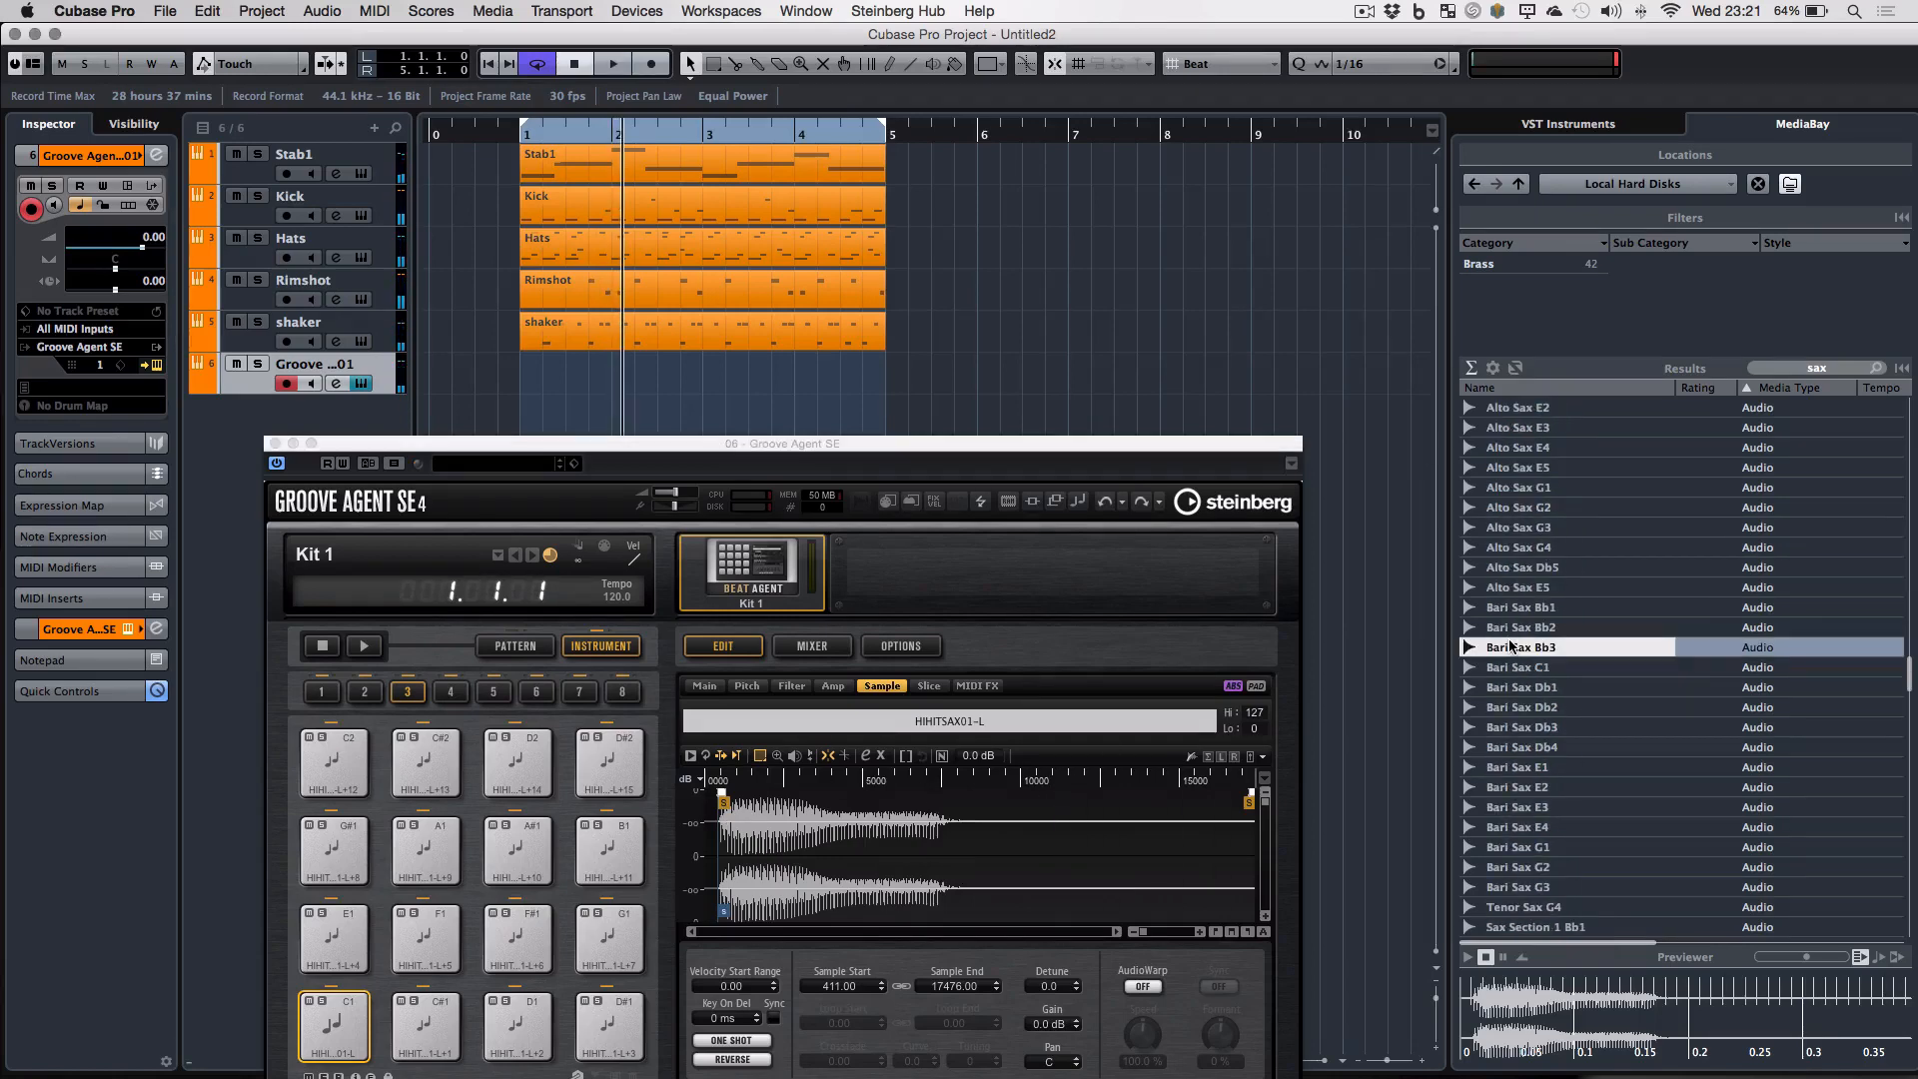
key(Down)
key(Down)
key(Down)
key(Down)
key(Down)
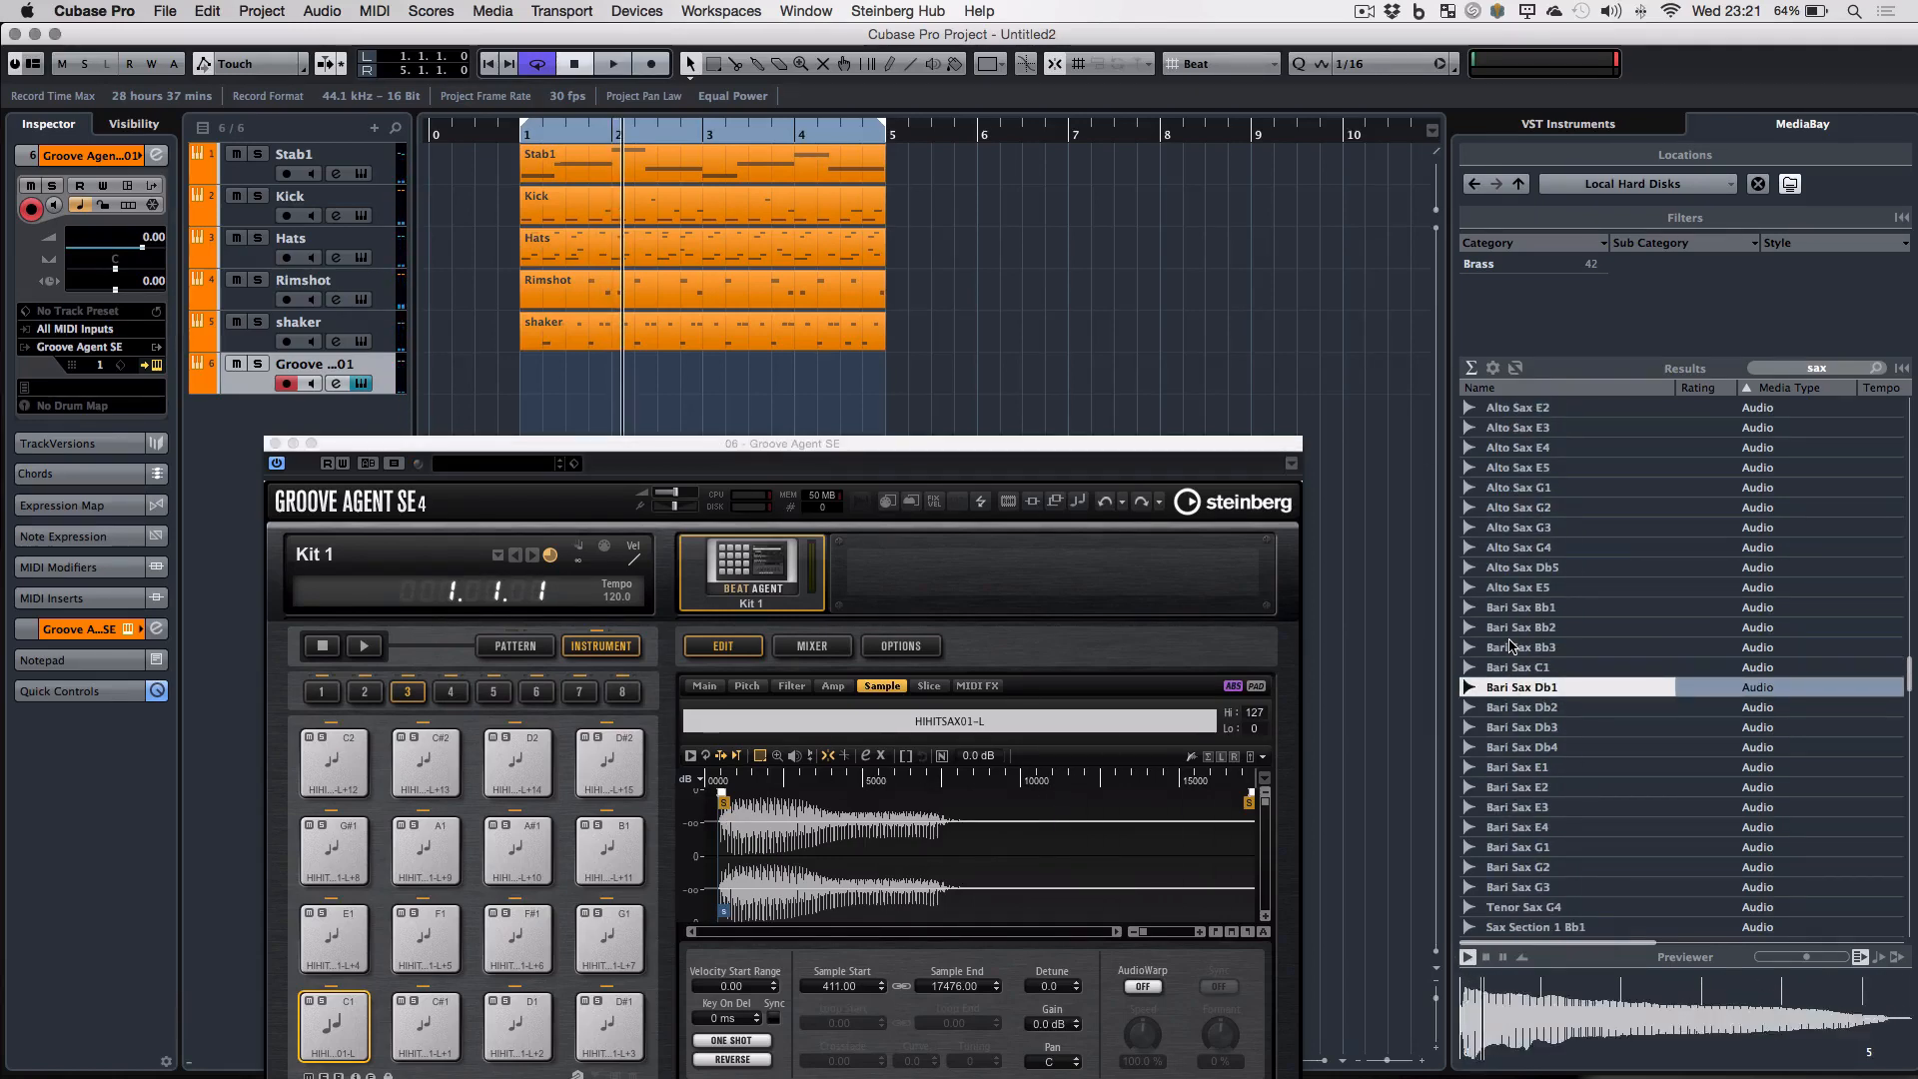
key(Down)
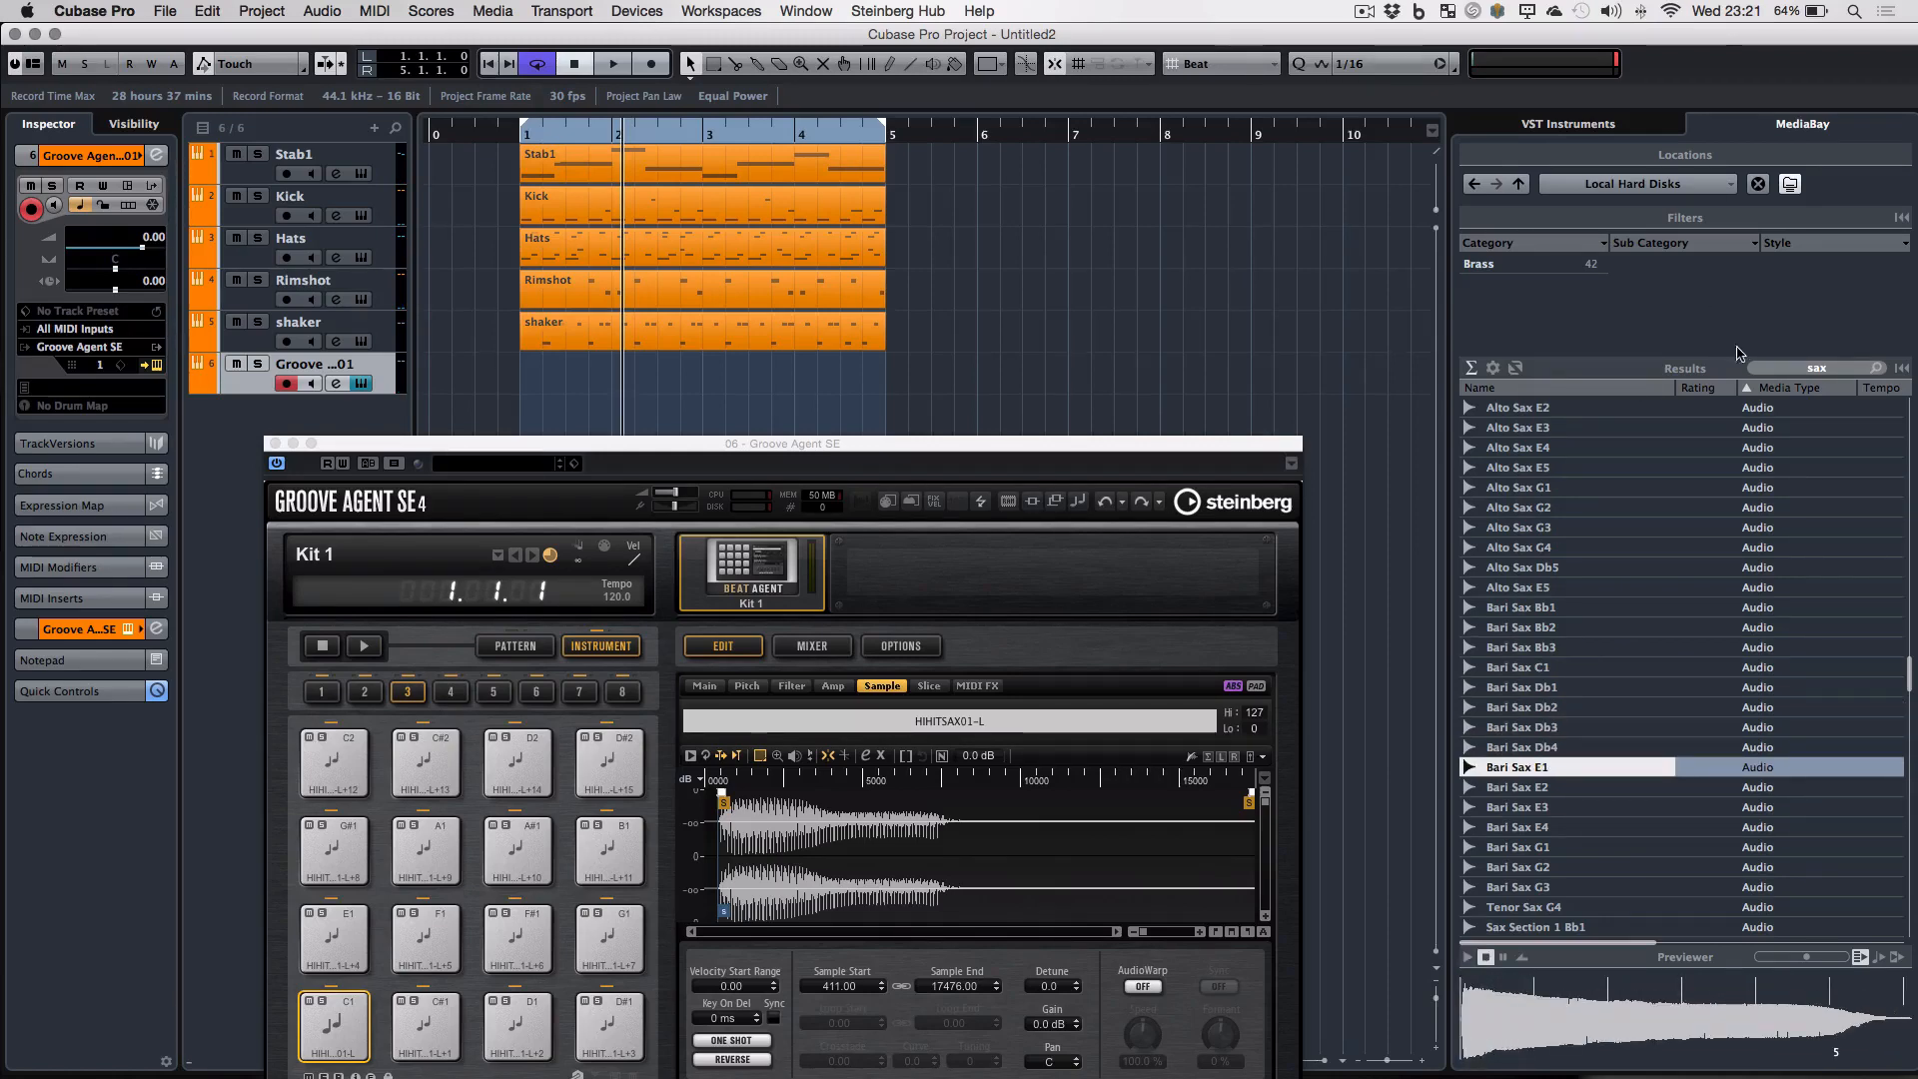
- Search the sample library for stab and audition several of the HS1 stab loops, including HS1_120_Dm_OhOh_Stabs and HS1_120_Dm_I_Stabs
click(1804, 370)
text(st)
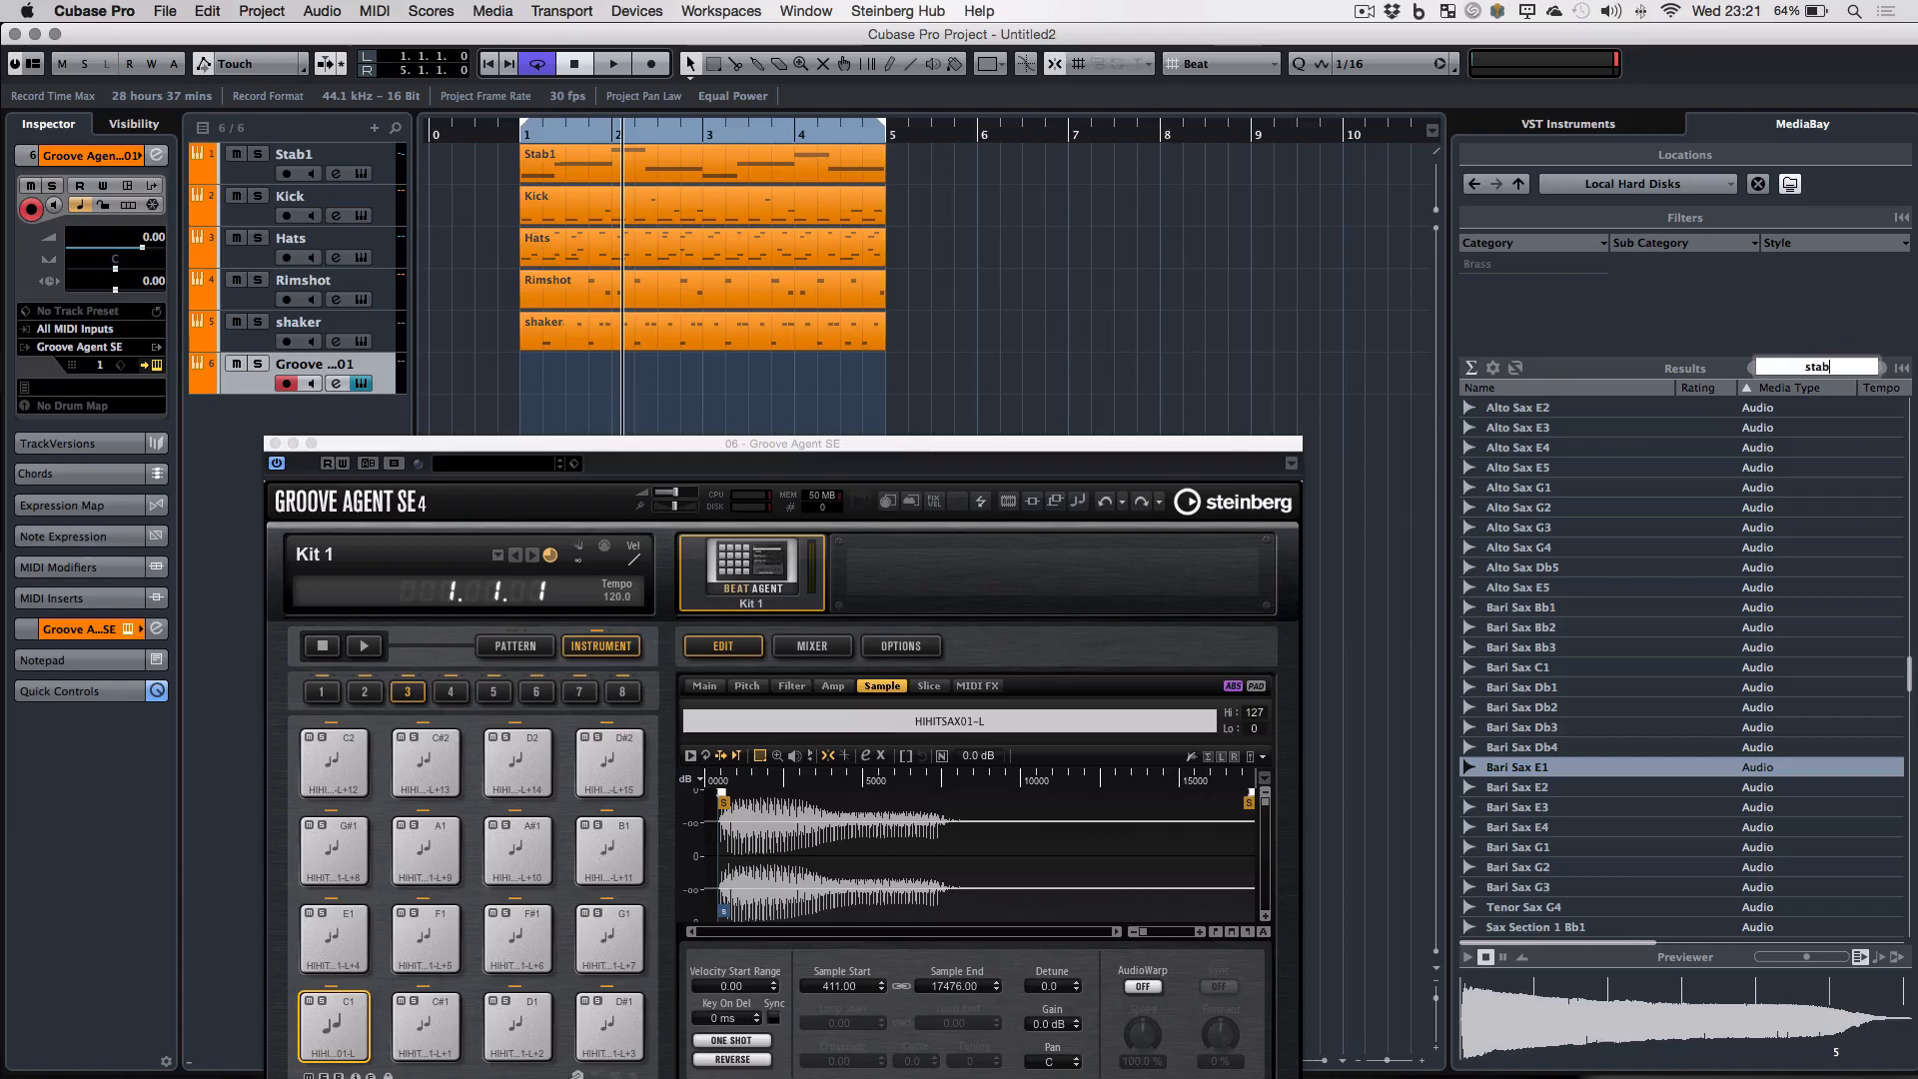
text(ab)
key(Return)
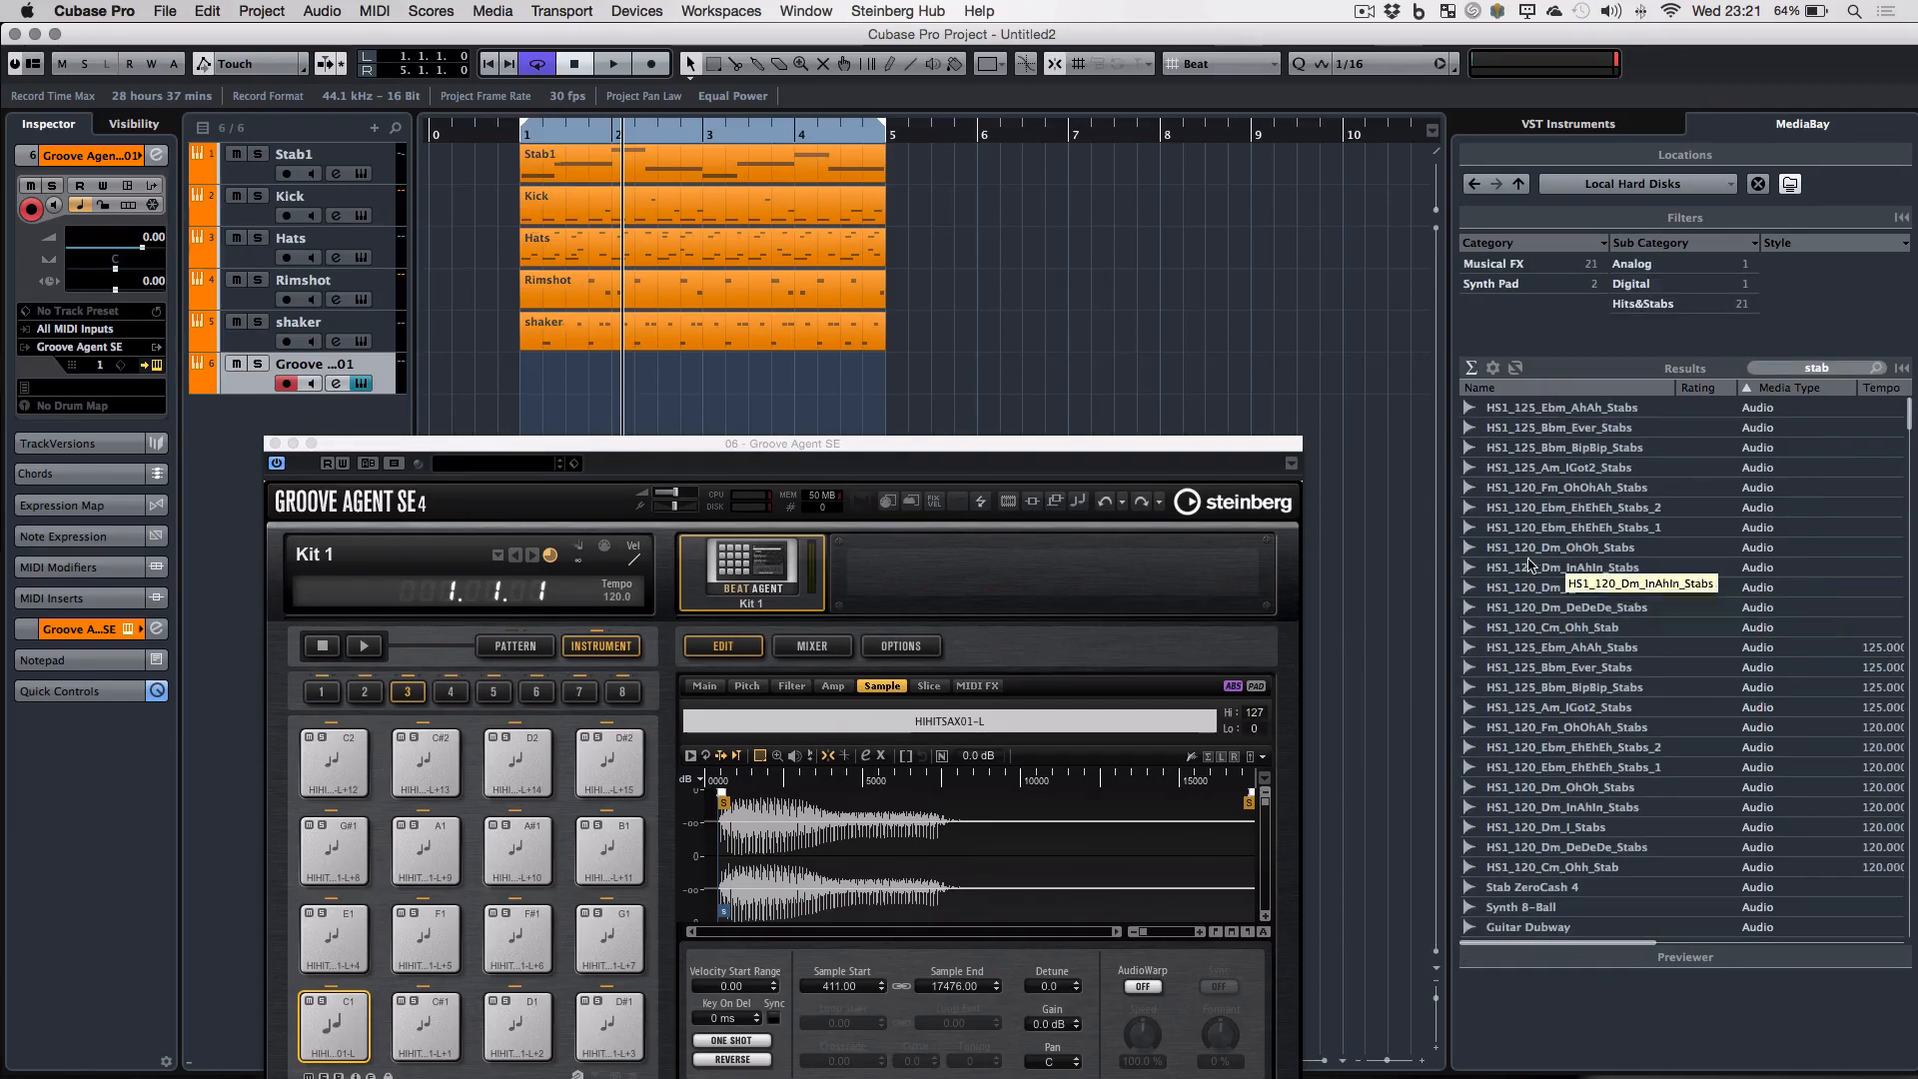
click(1521, 552)
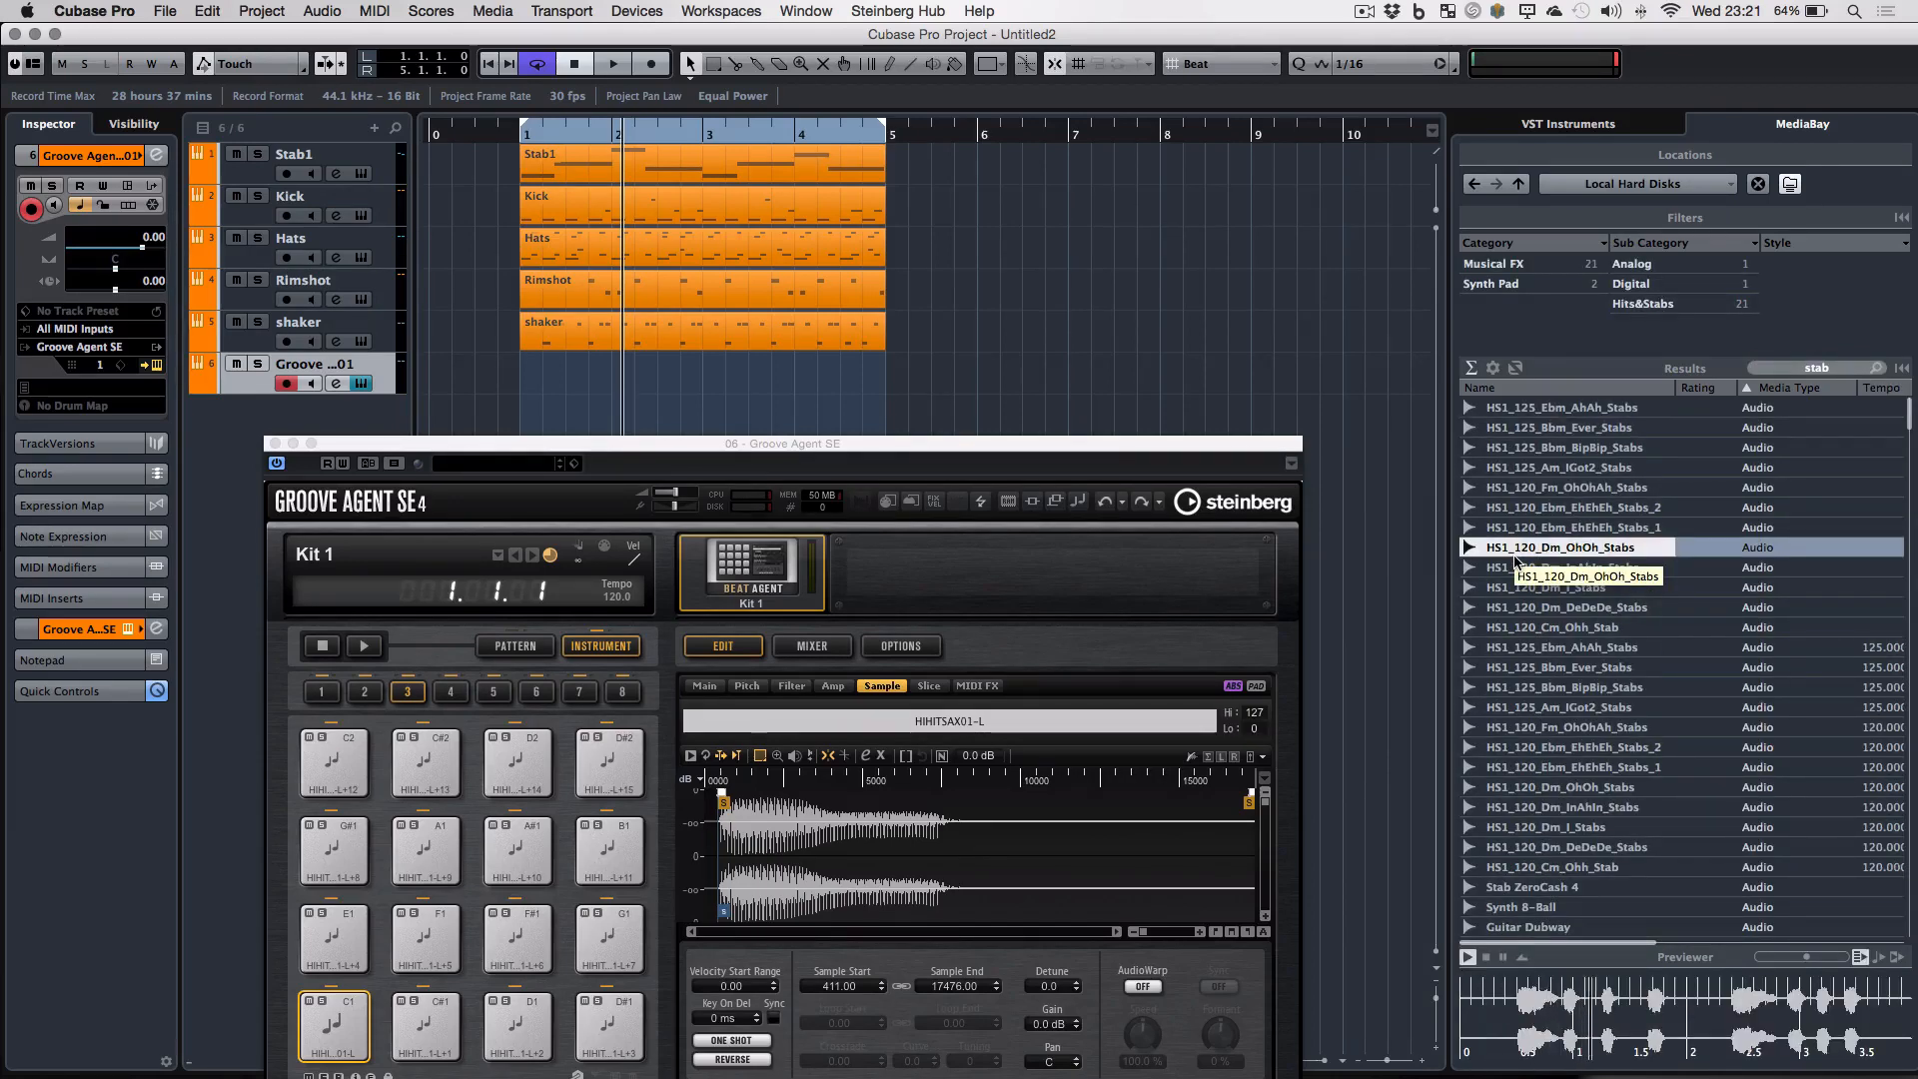
key(Up)
key(Up)
key(Up)
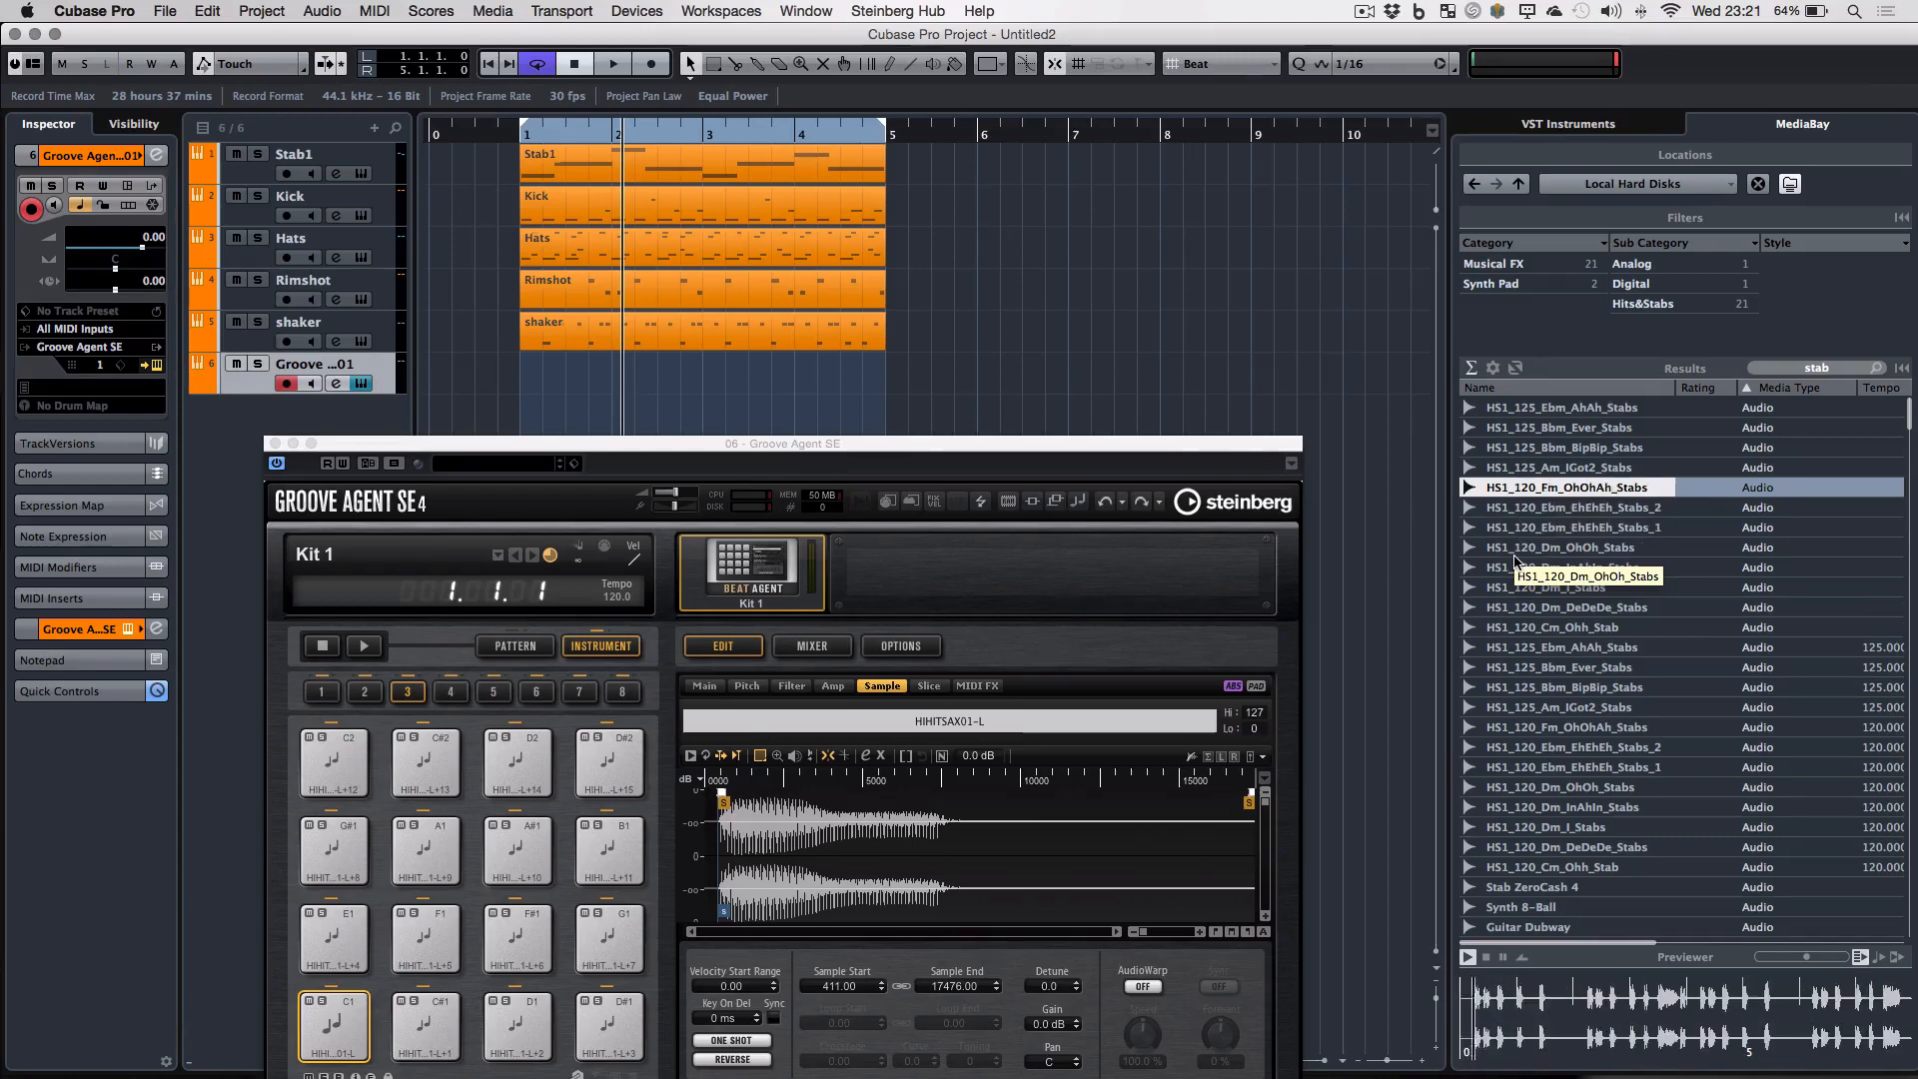
key(Up)
click(1491, 809)
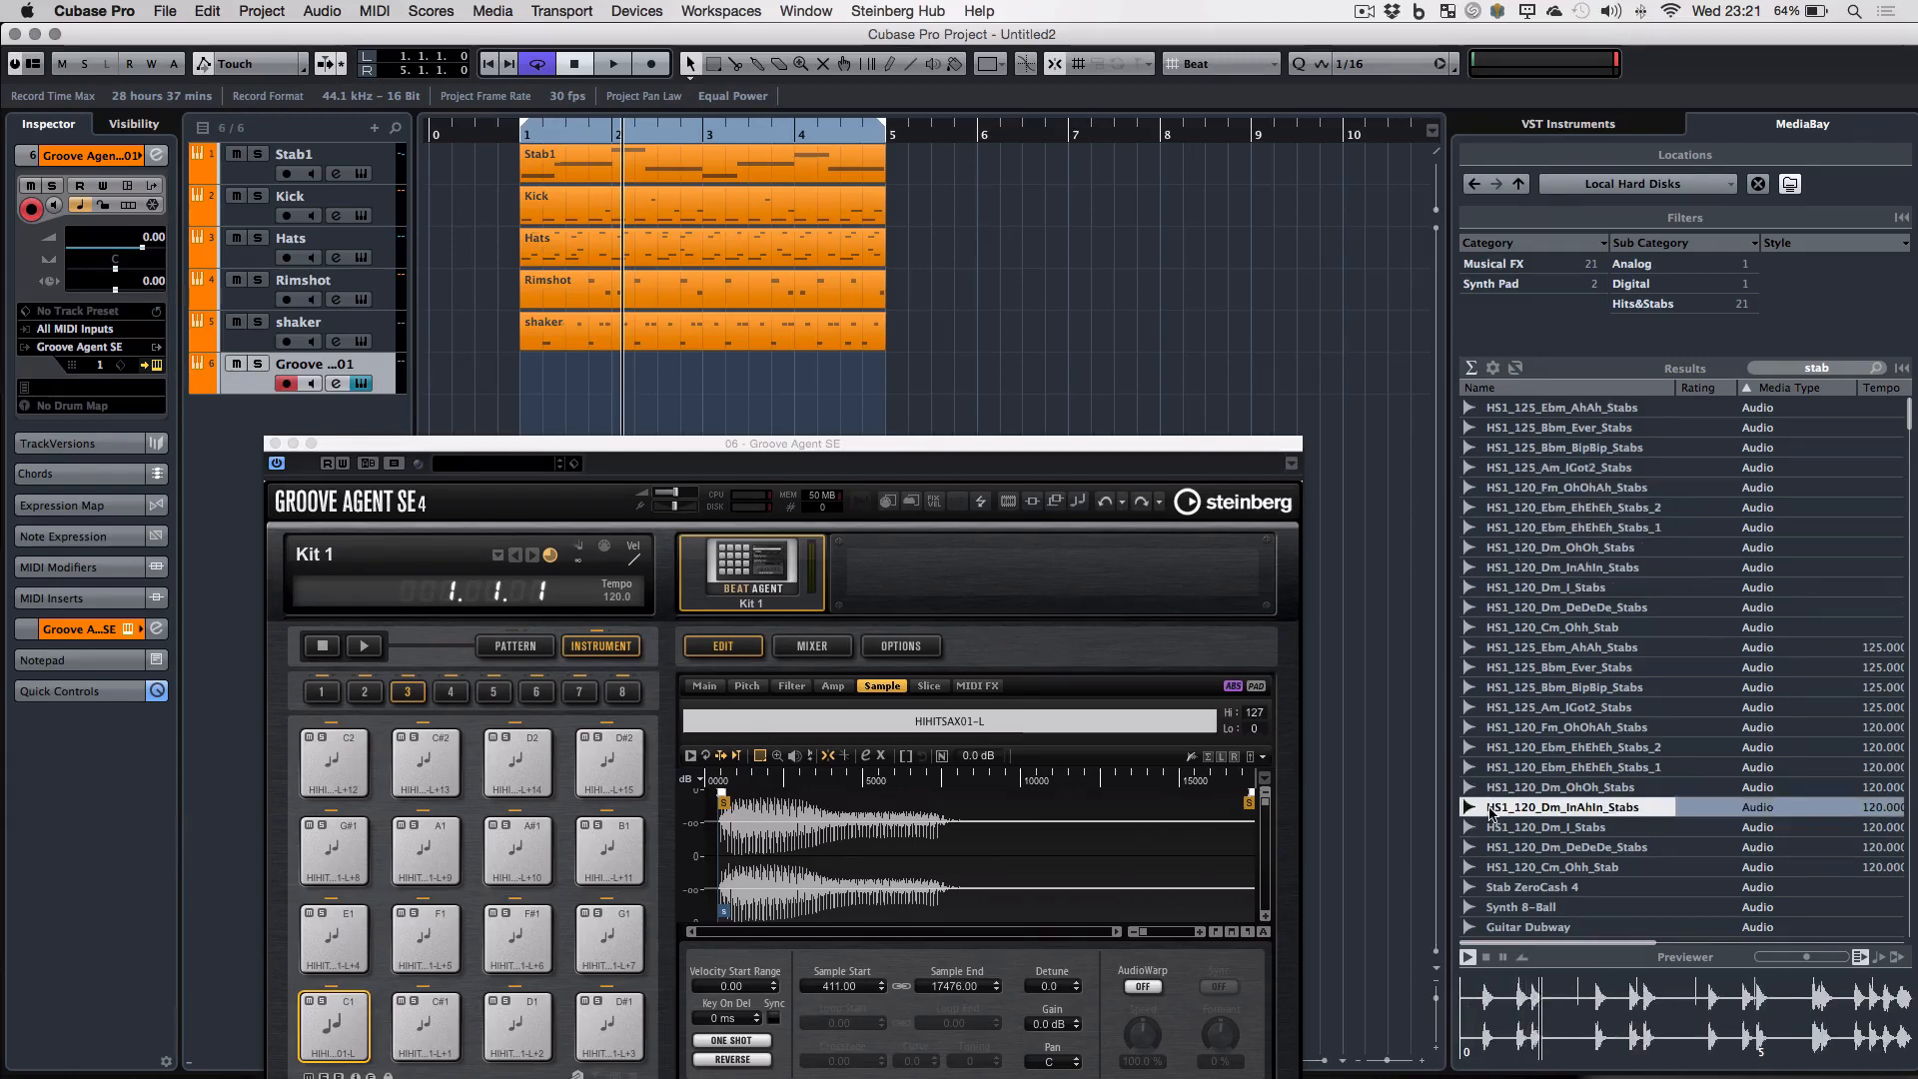
key(Down)
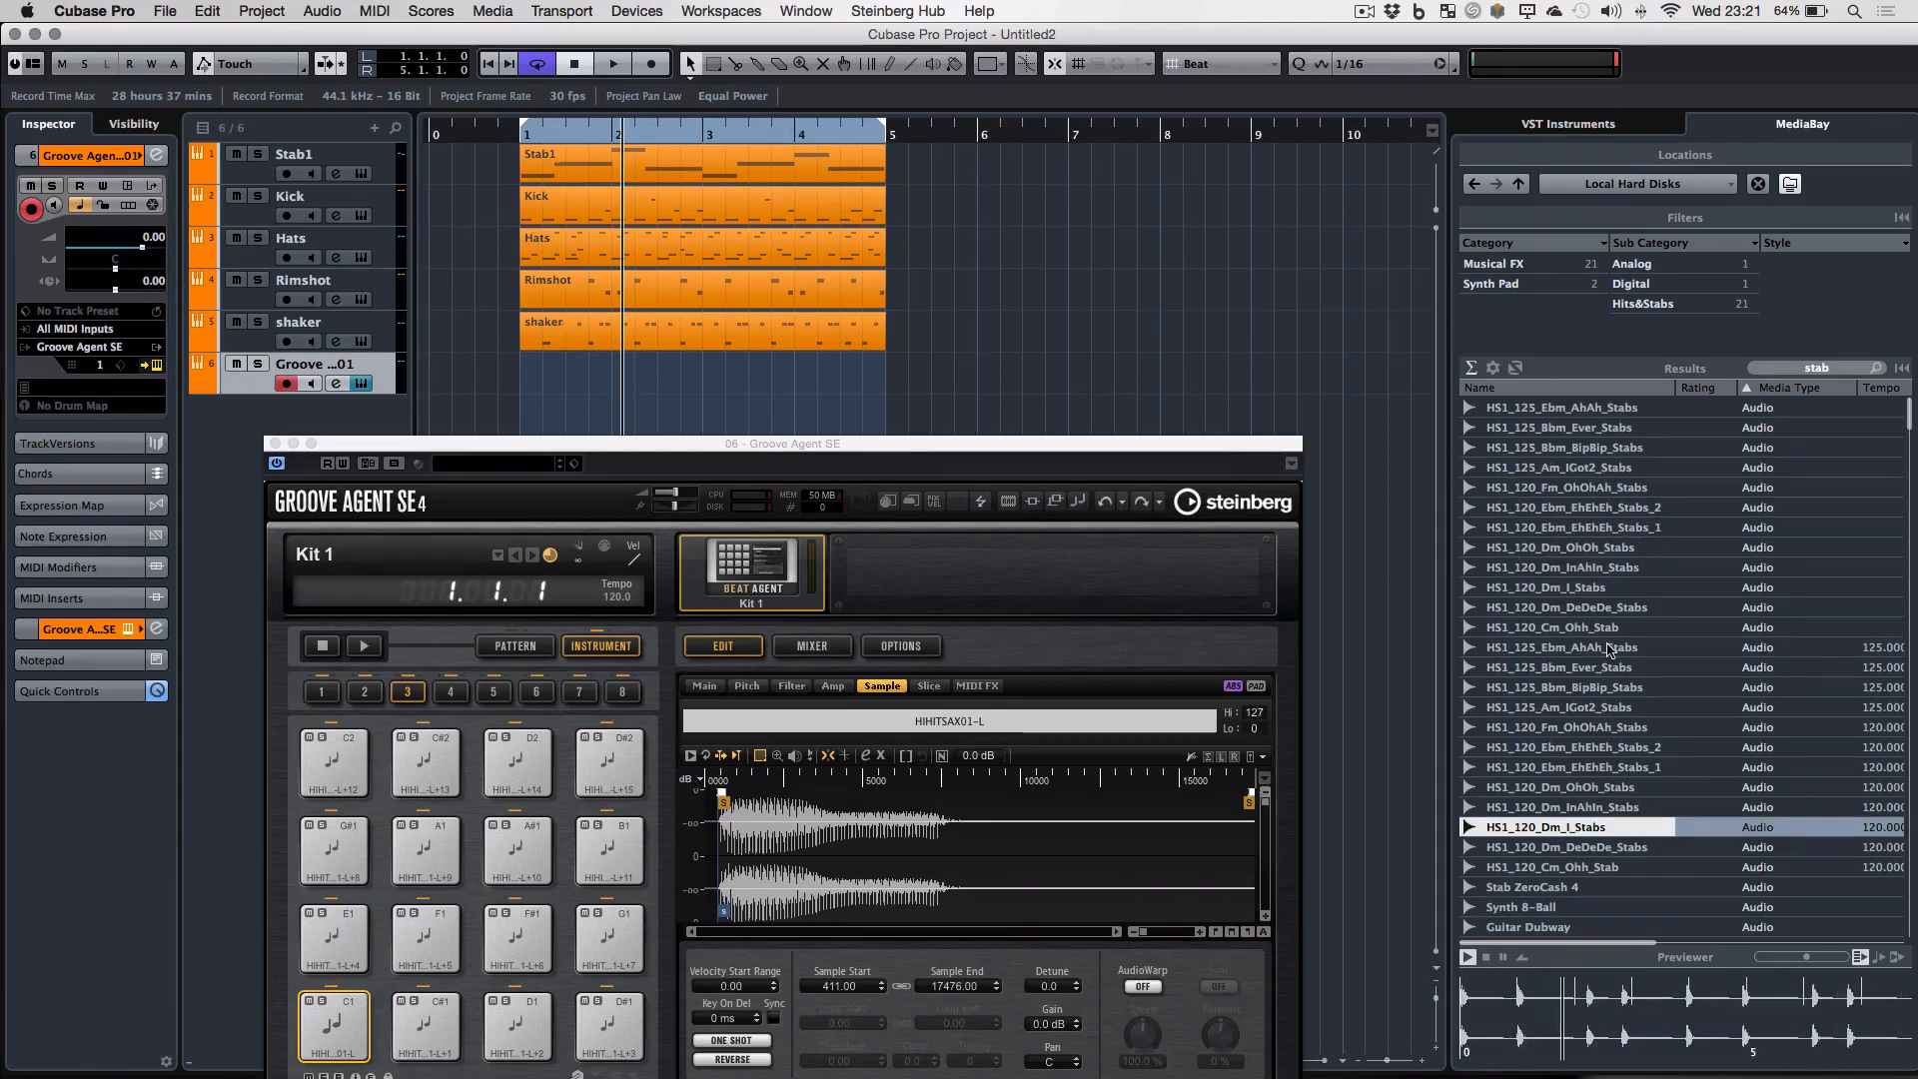
- Audition the Hit samples in the stab results from Hit Off 2 V2 down through Hit Roccness 1
scroll(1611, 649, down, 5)
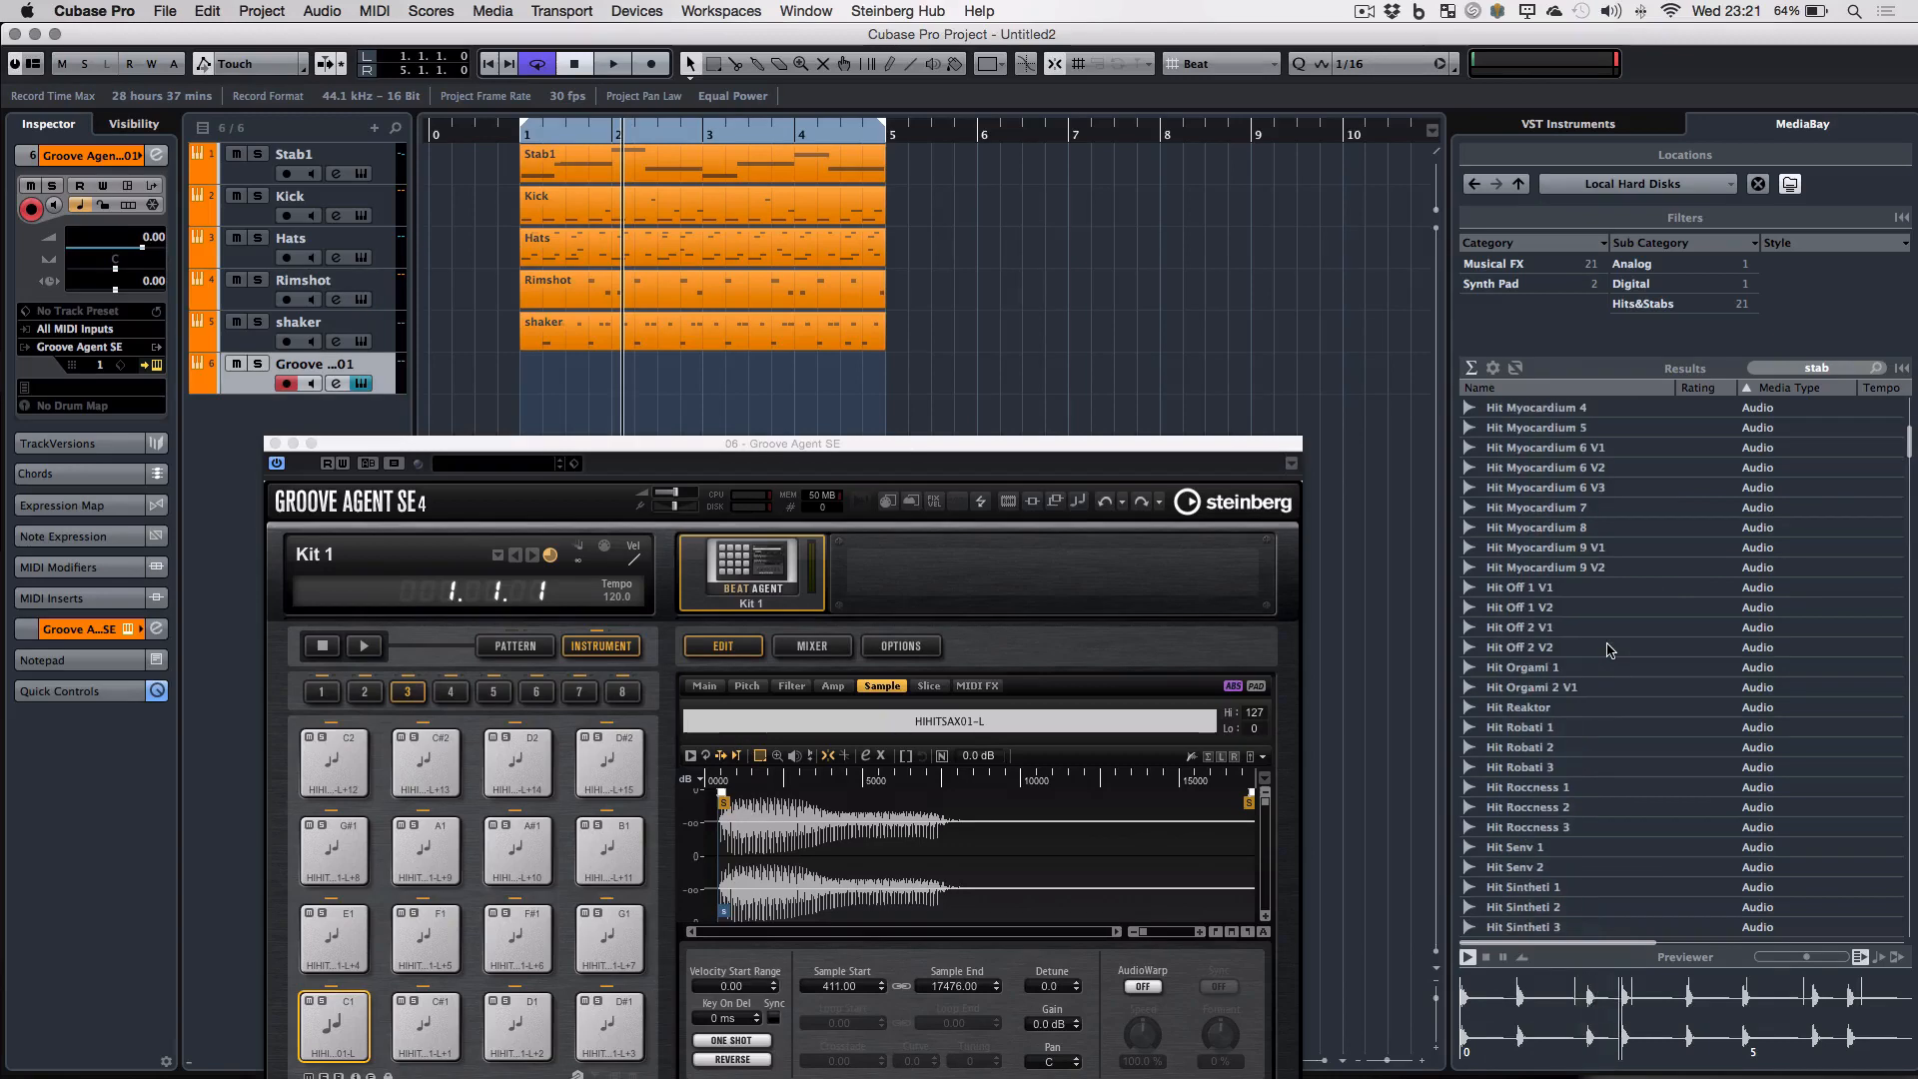
click(1514, 648)
key(Down)
key(Down)
key(Down)
key(Down)
key(Down)
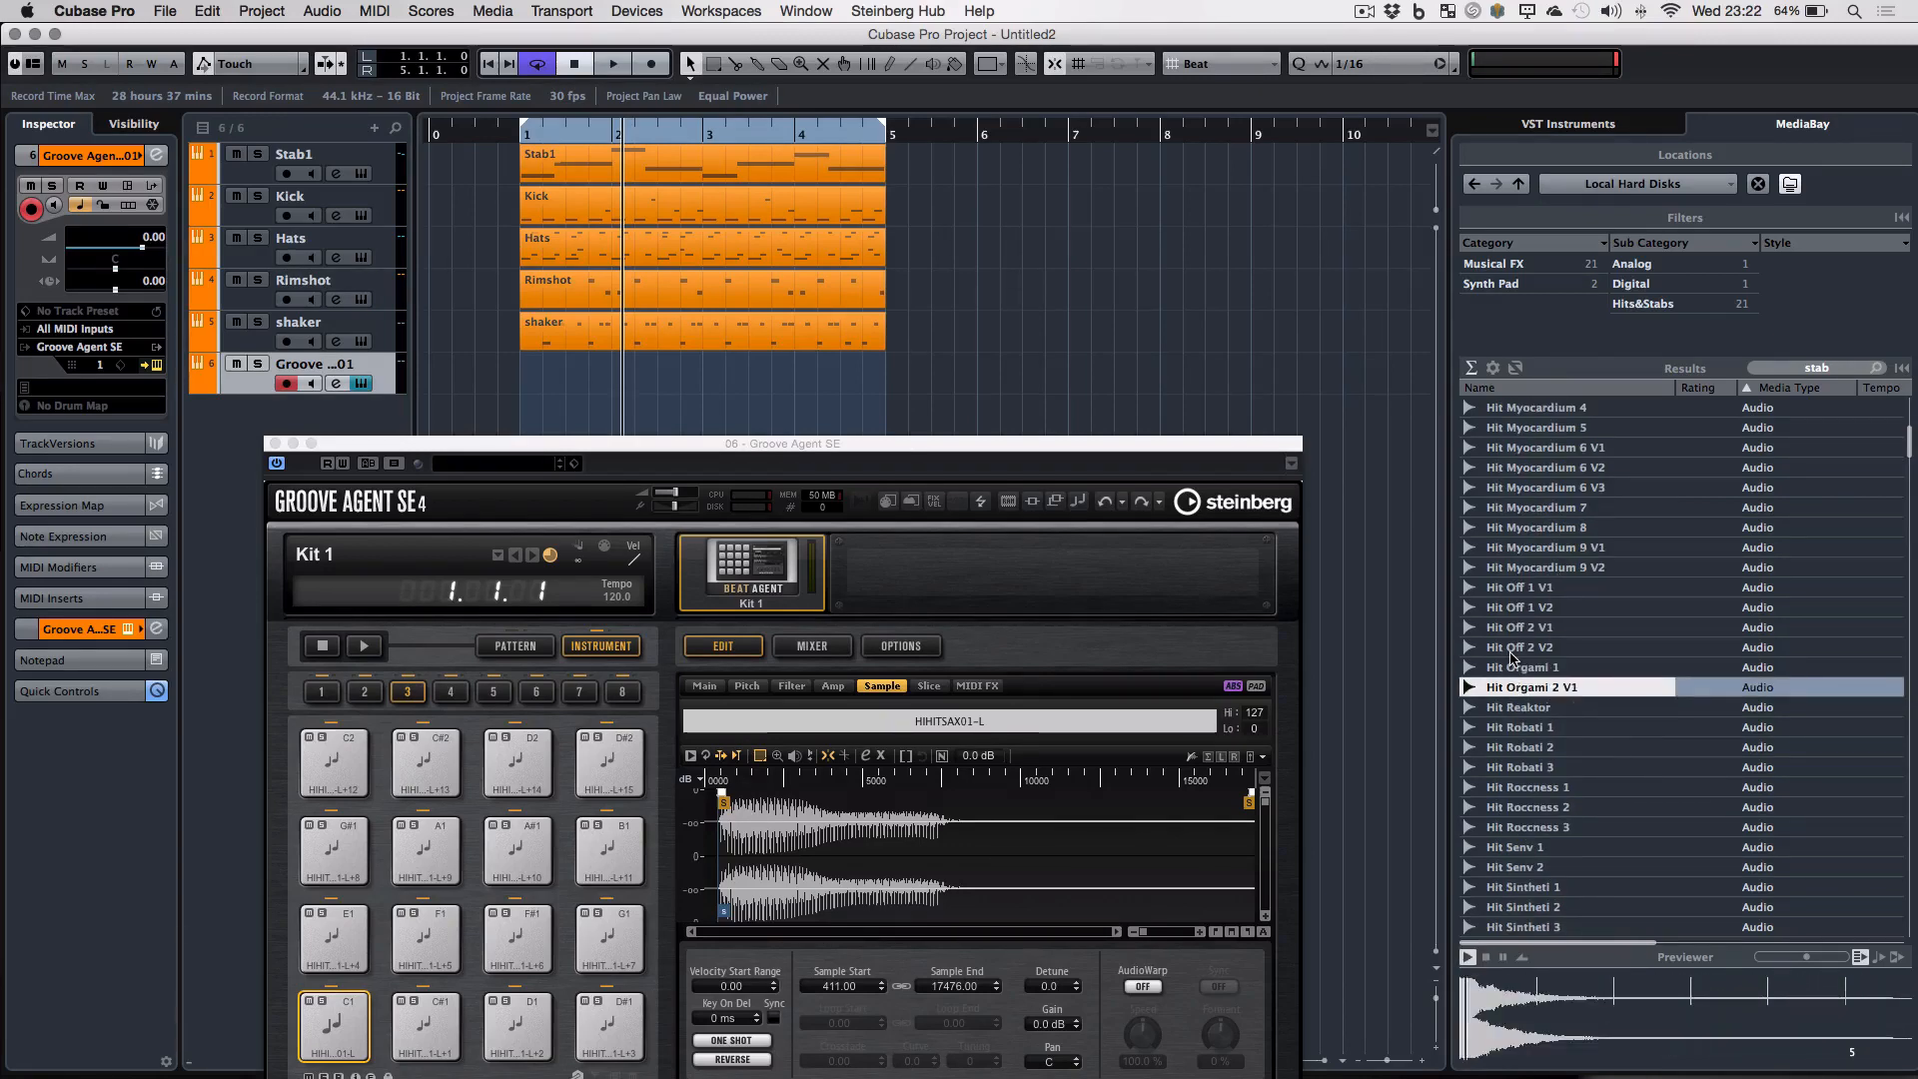
key(Down)
key(Down)
key(Down)
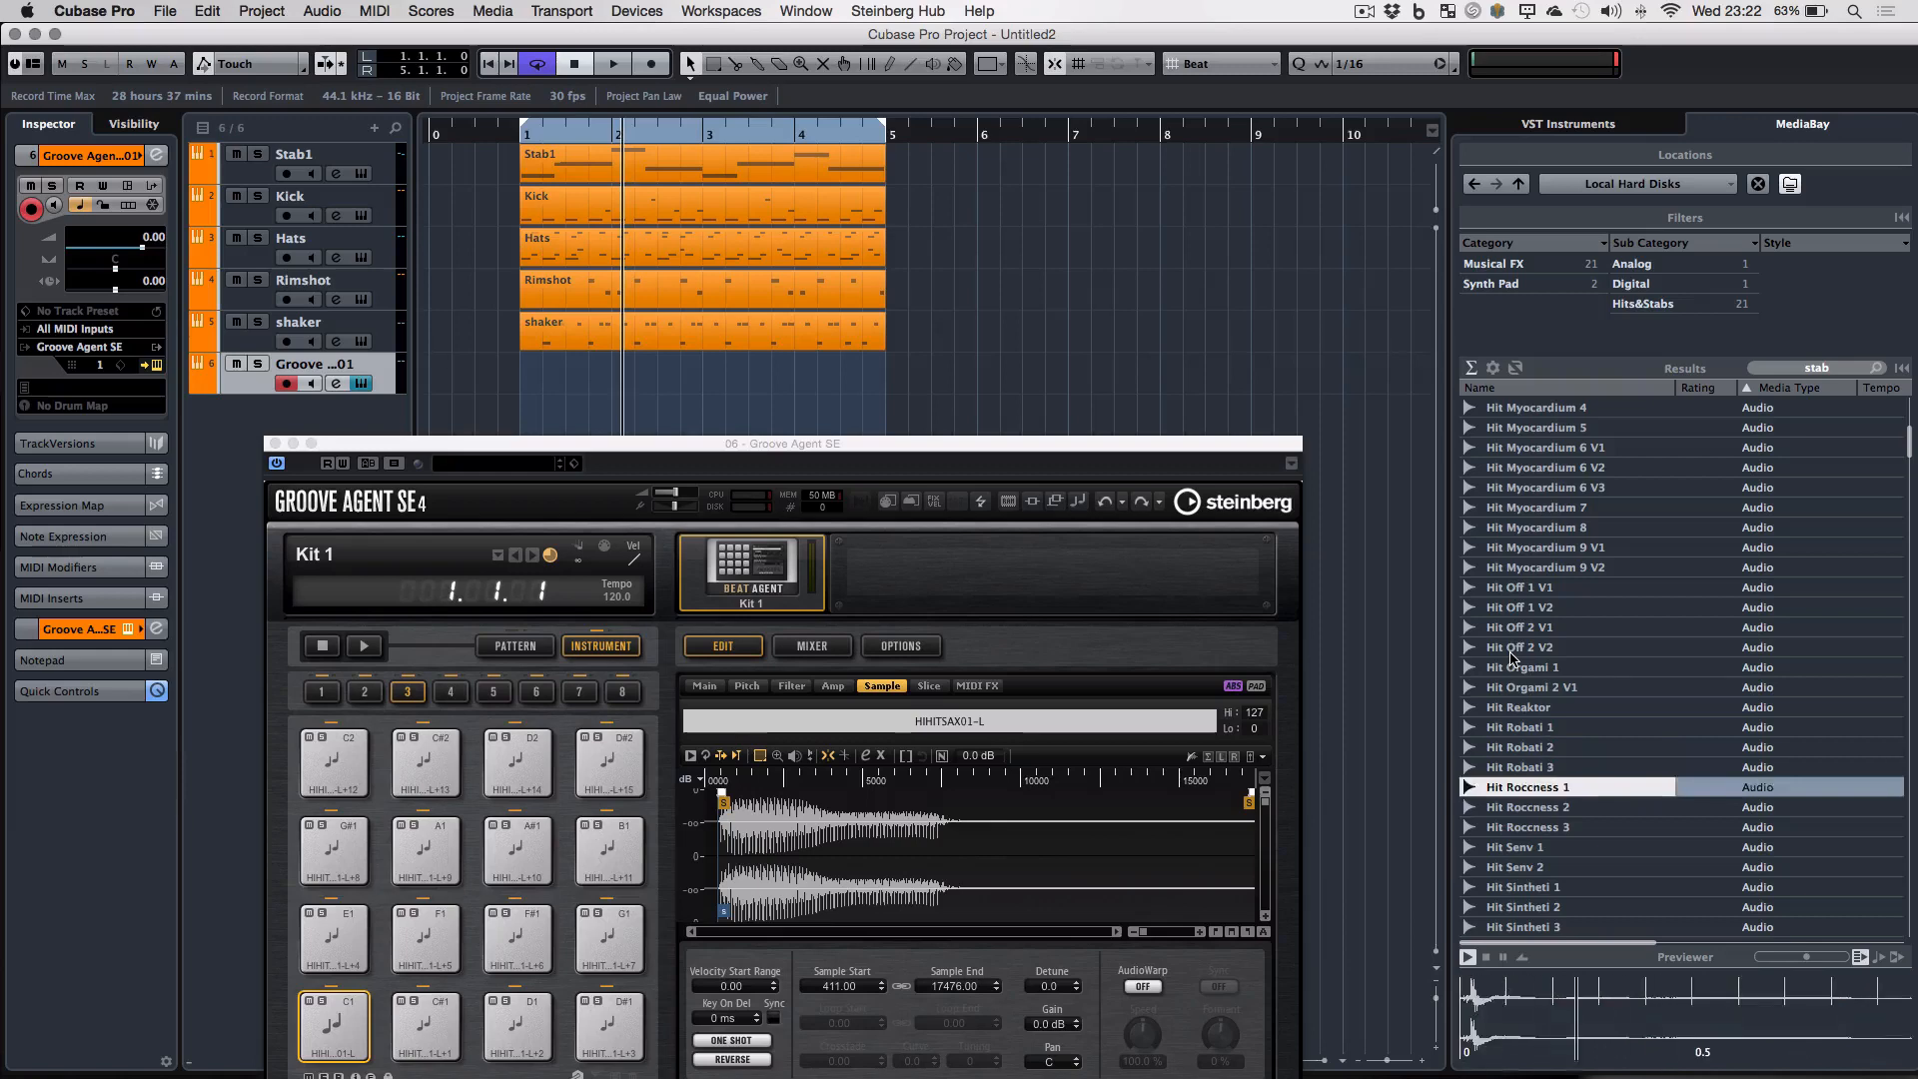
- Audition HS1_125_Bbm_Ever_Stabs and HS1_125_Bbm_BipBip_Stabs at the start of the stab results
scroll(1606, 579, up, 5)
scroll(1607, 579, up, 2)
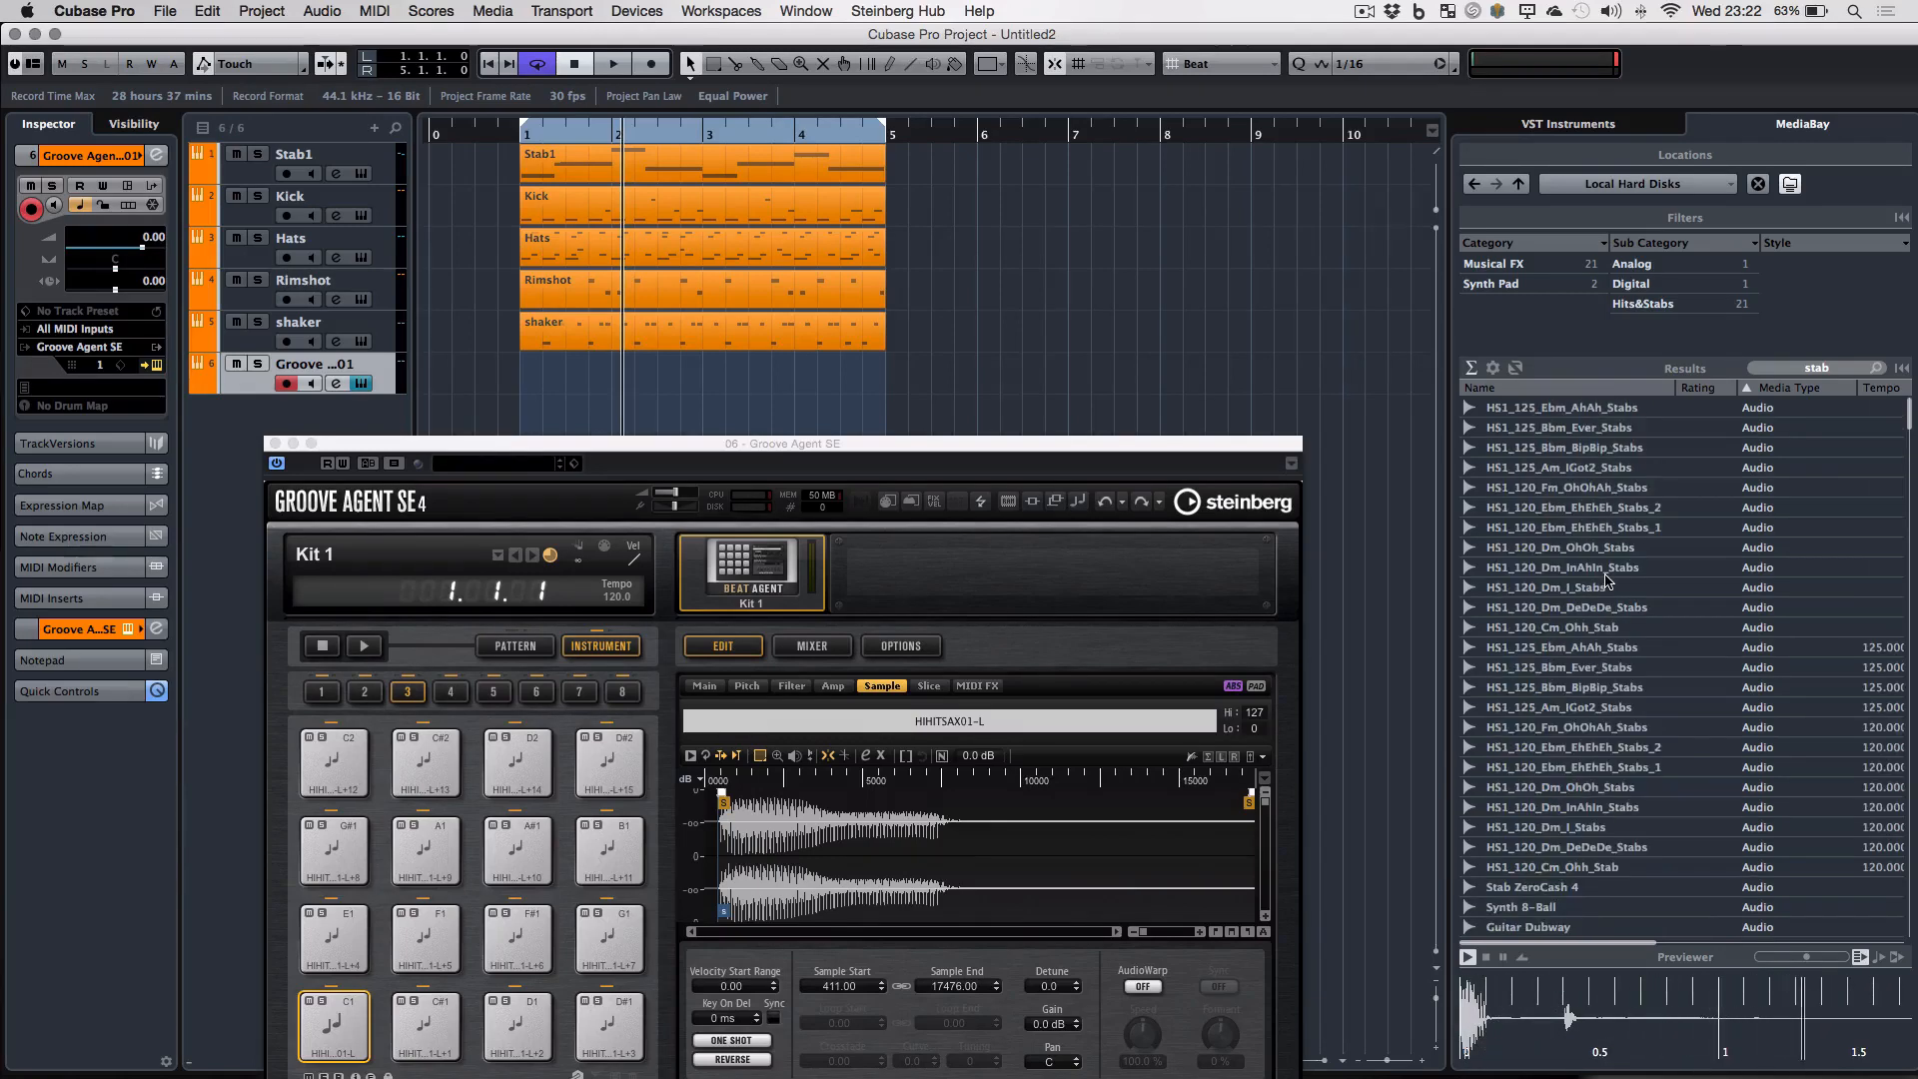
click(1562, 430)
key(Down)
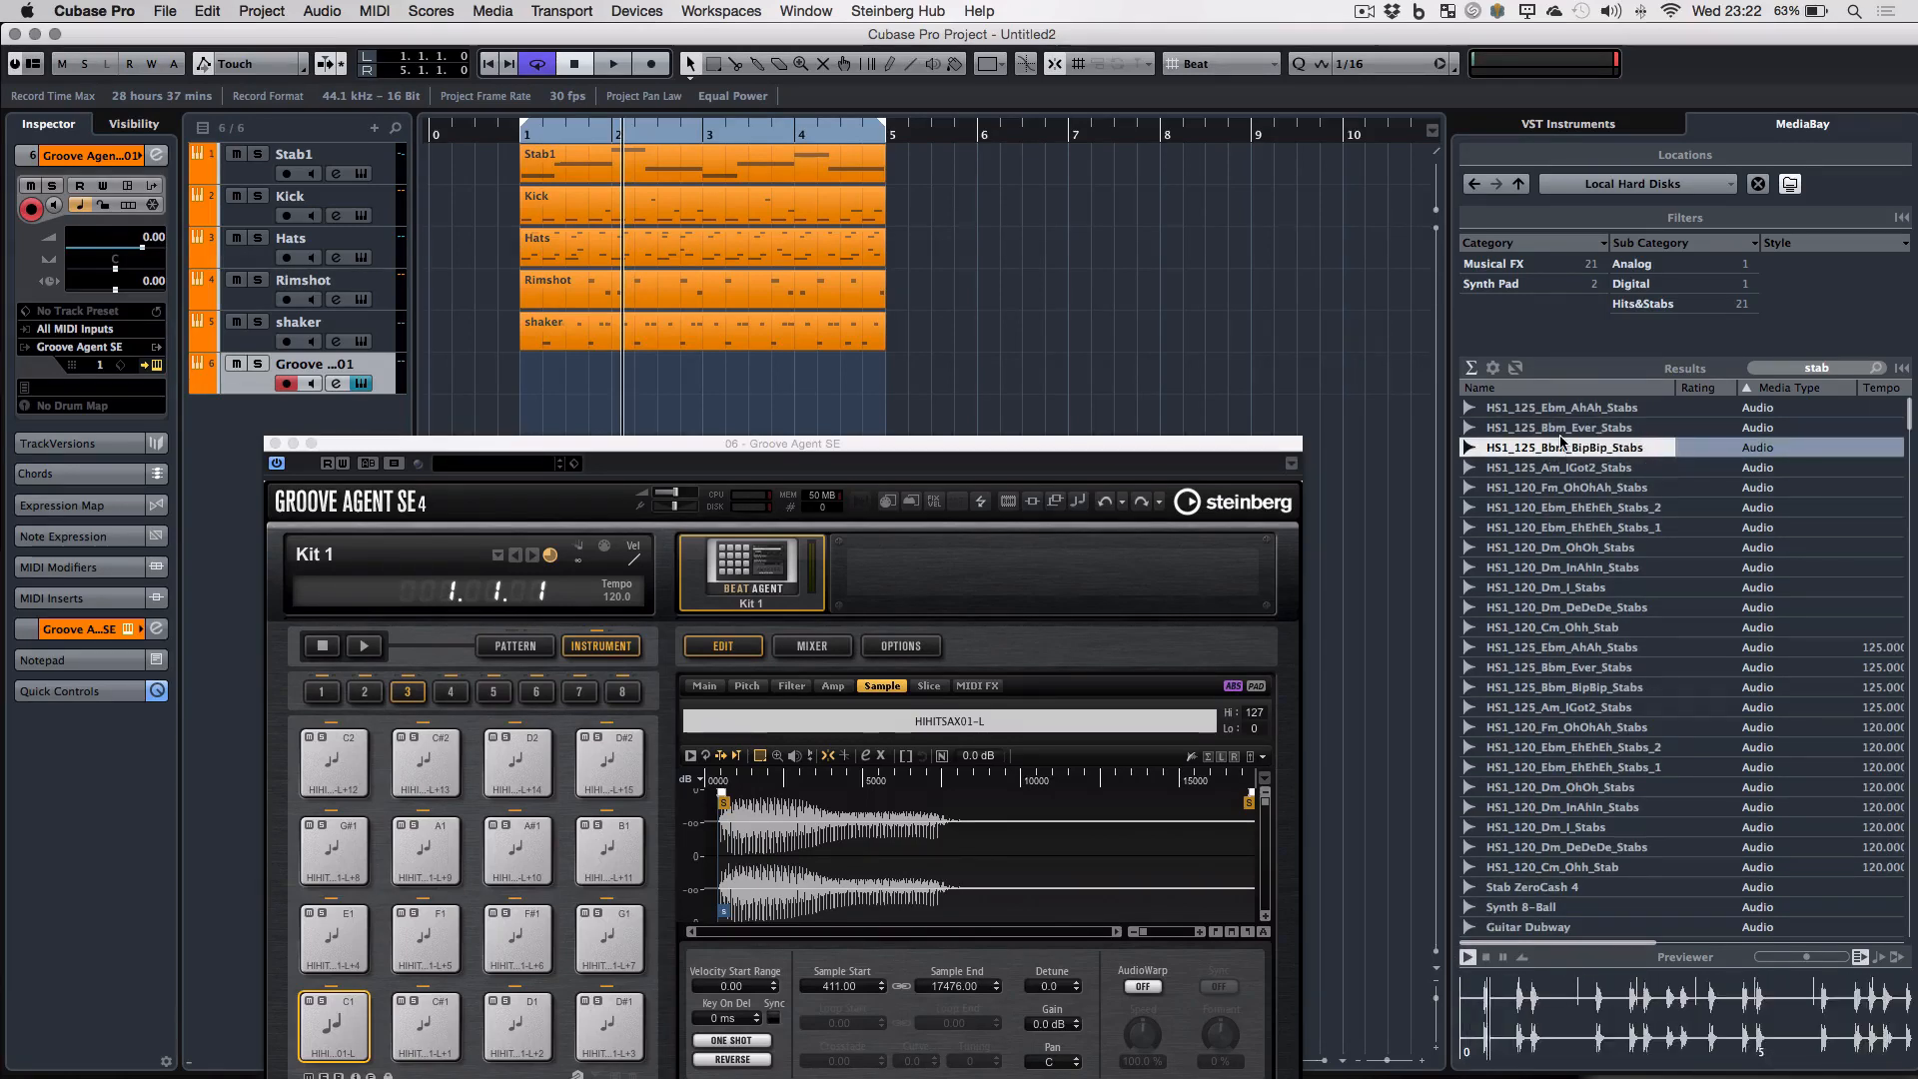
- Audition the dt01_stab samples near the end of the audio results, from dt01_stab_minimaldeep down past dt01_stab_abitechno
scroll(1582, 523, down, 10)
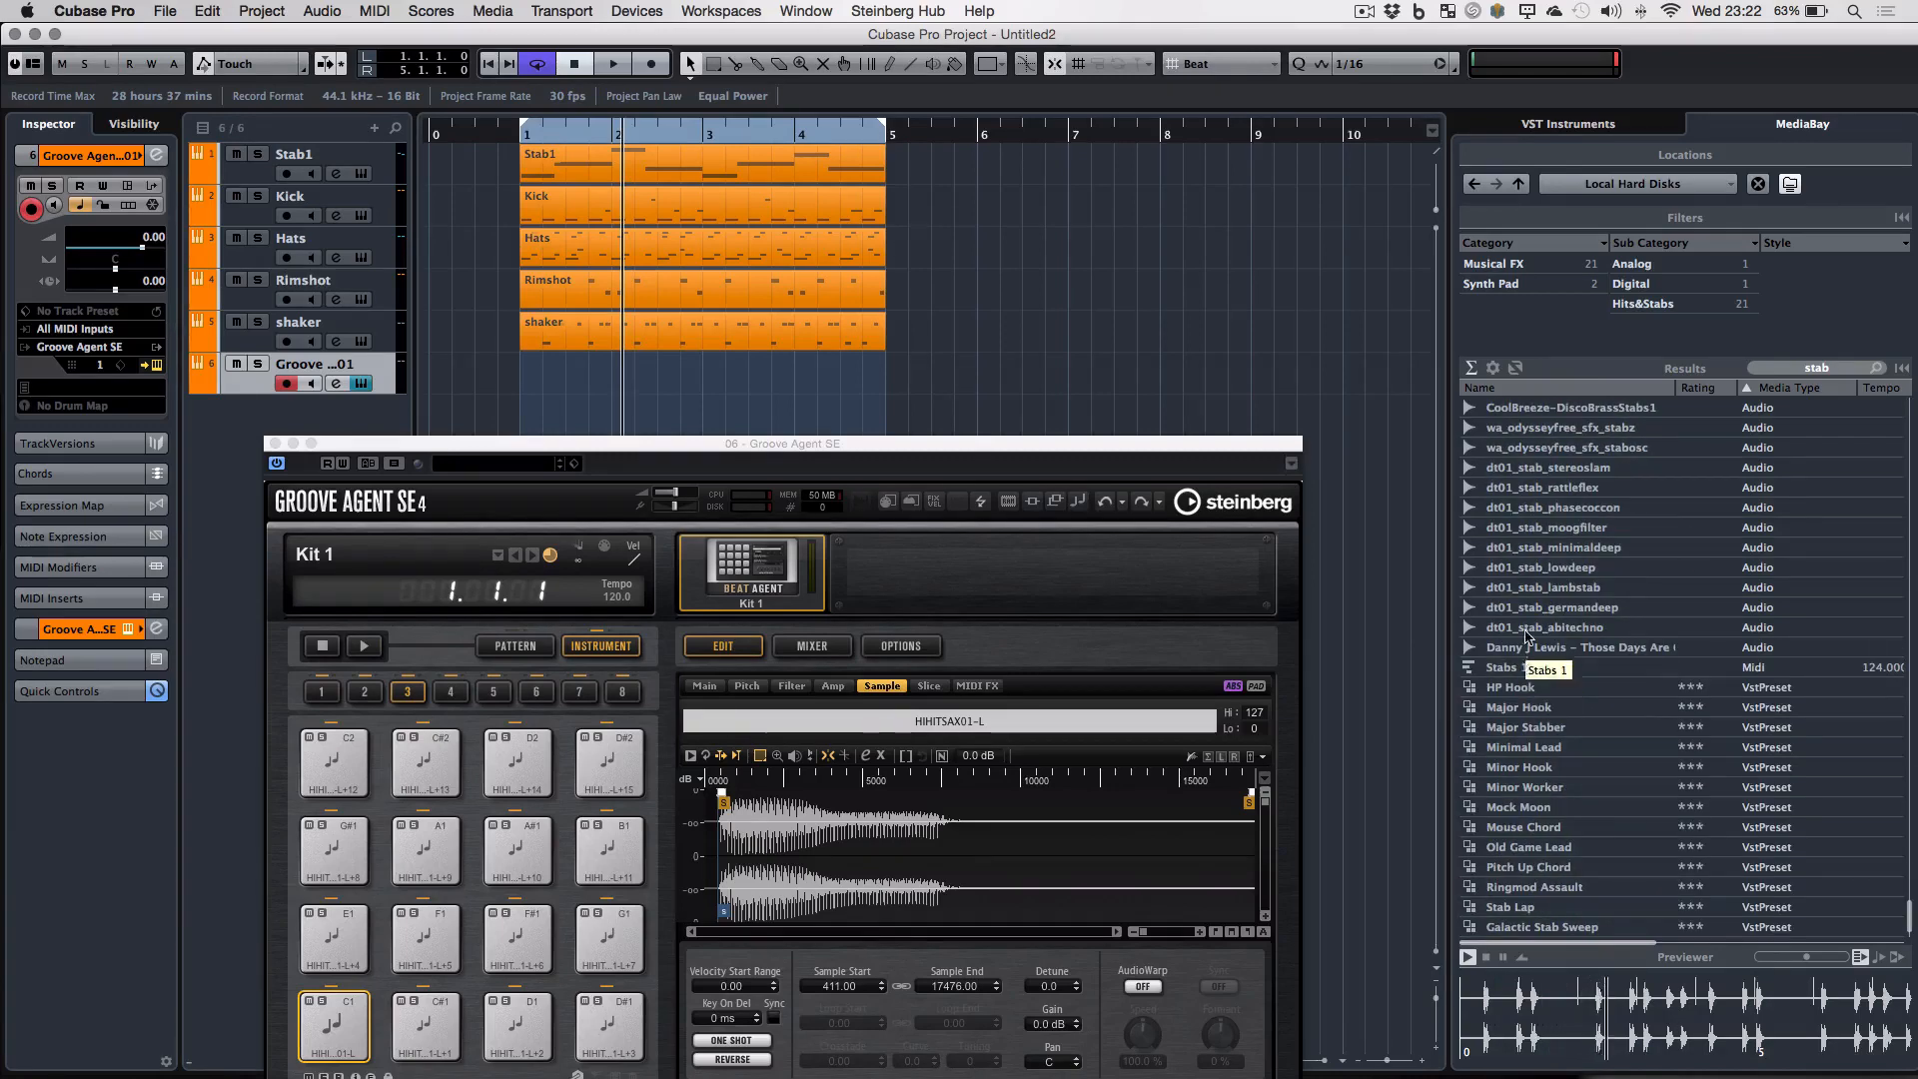
click(1530, 549)
key(Down)
key(Down)
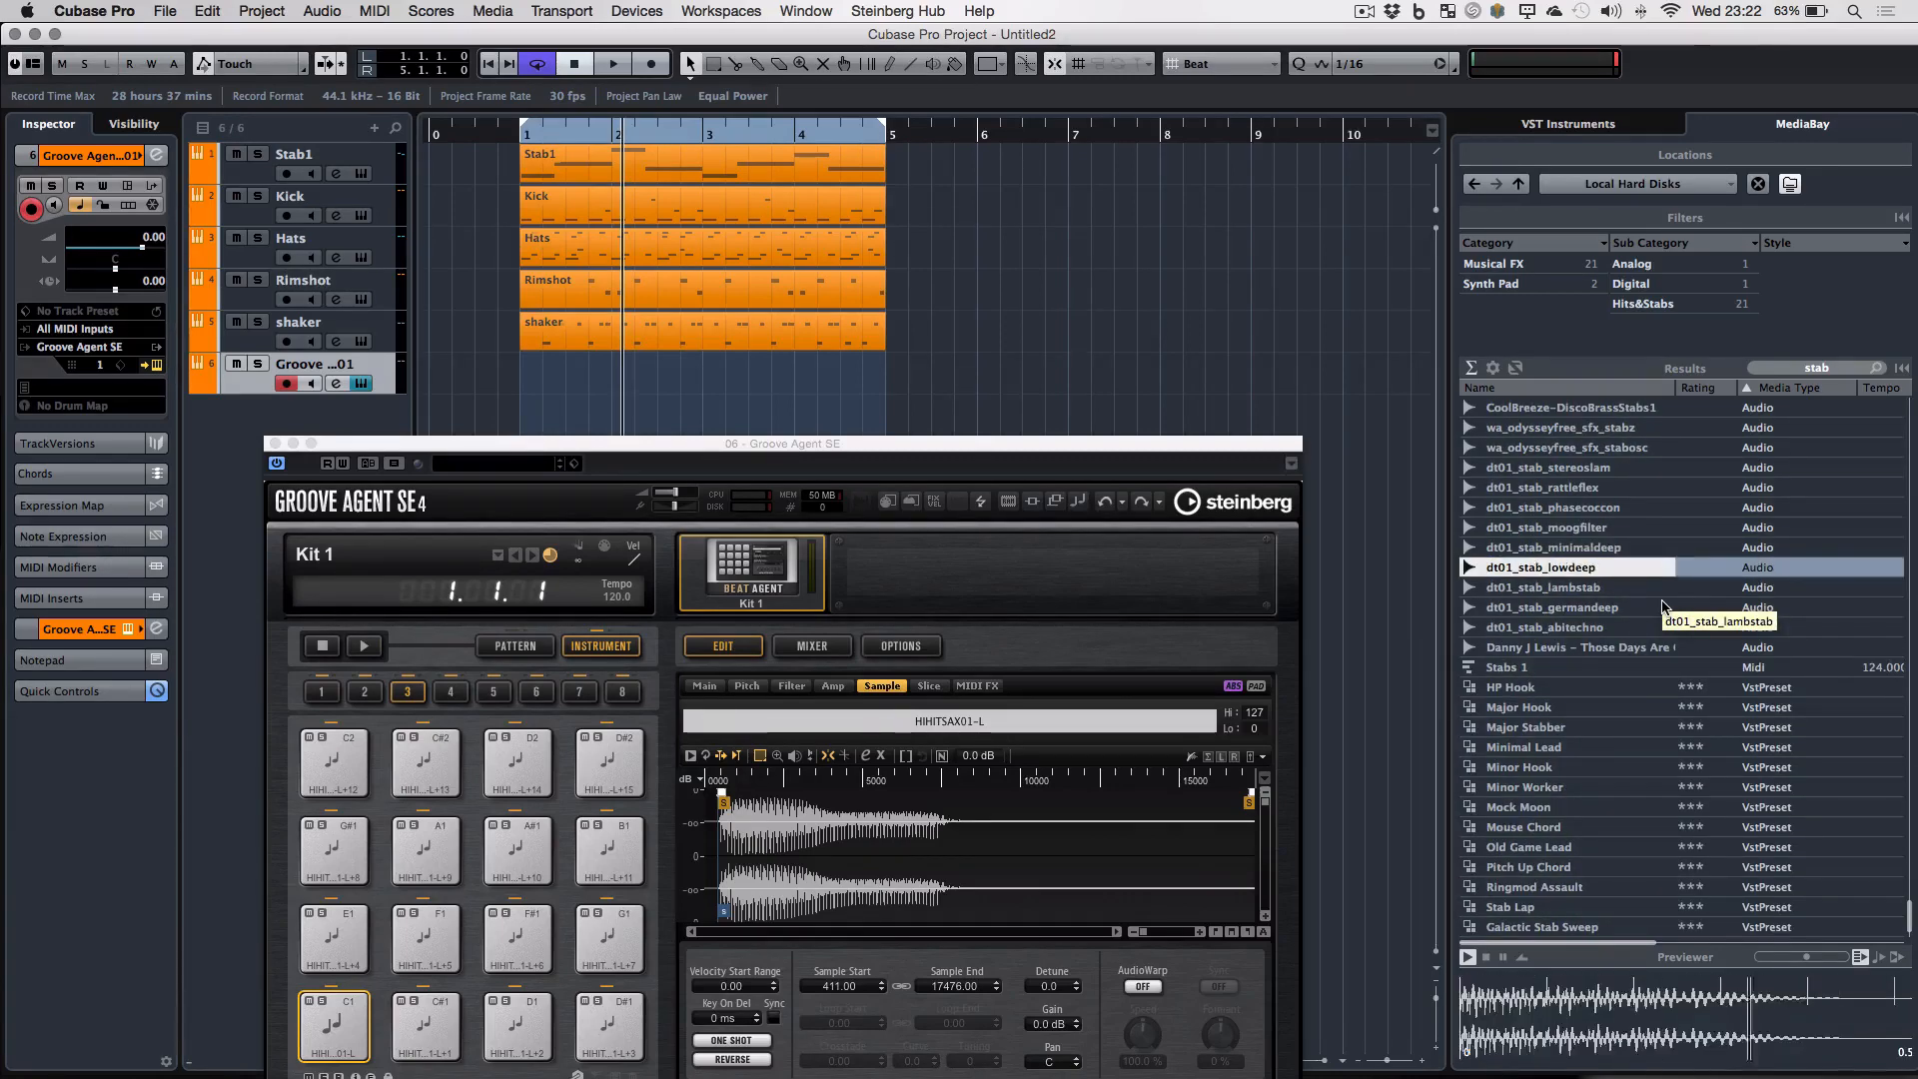
key(Down)
key(Down)
key(Down)
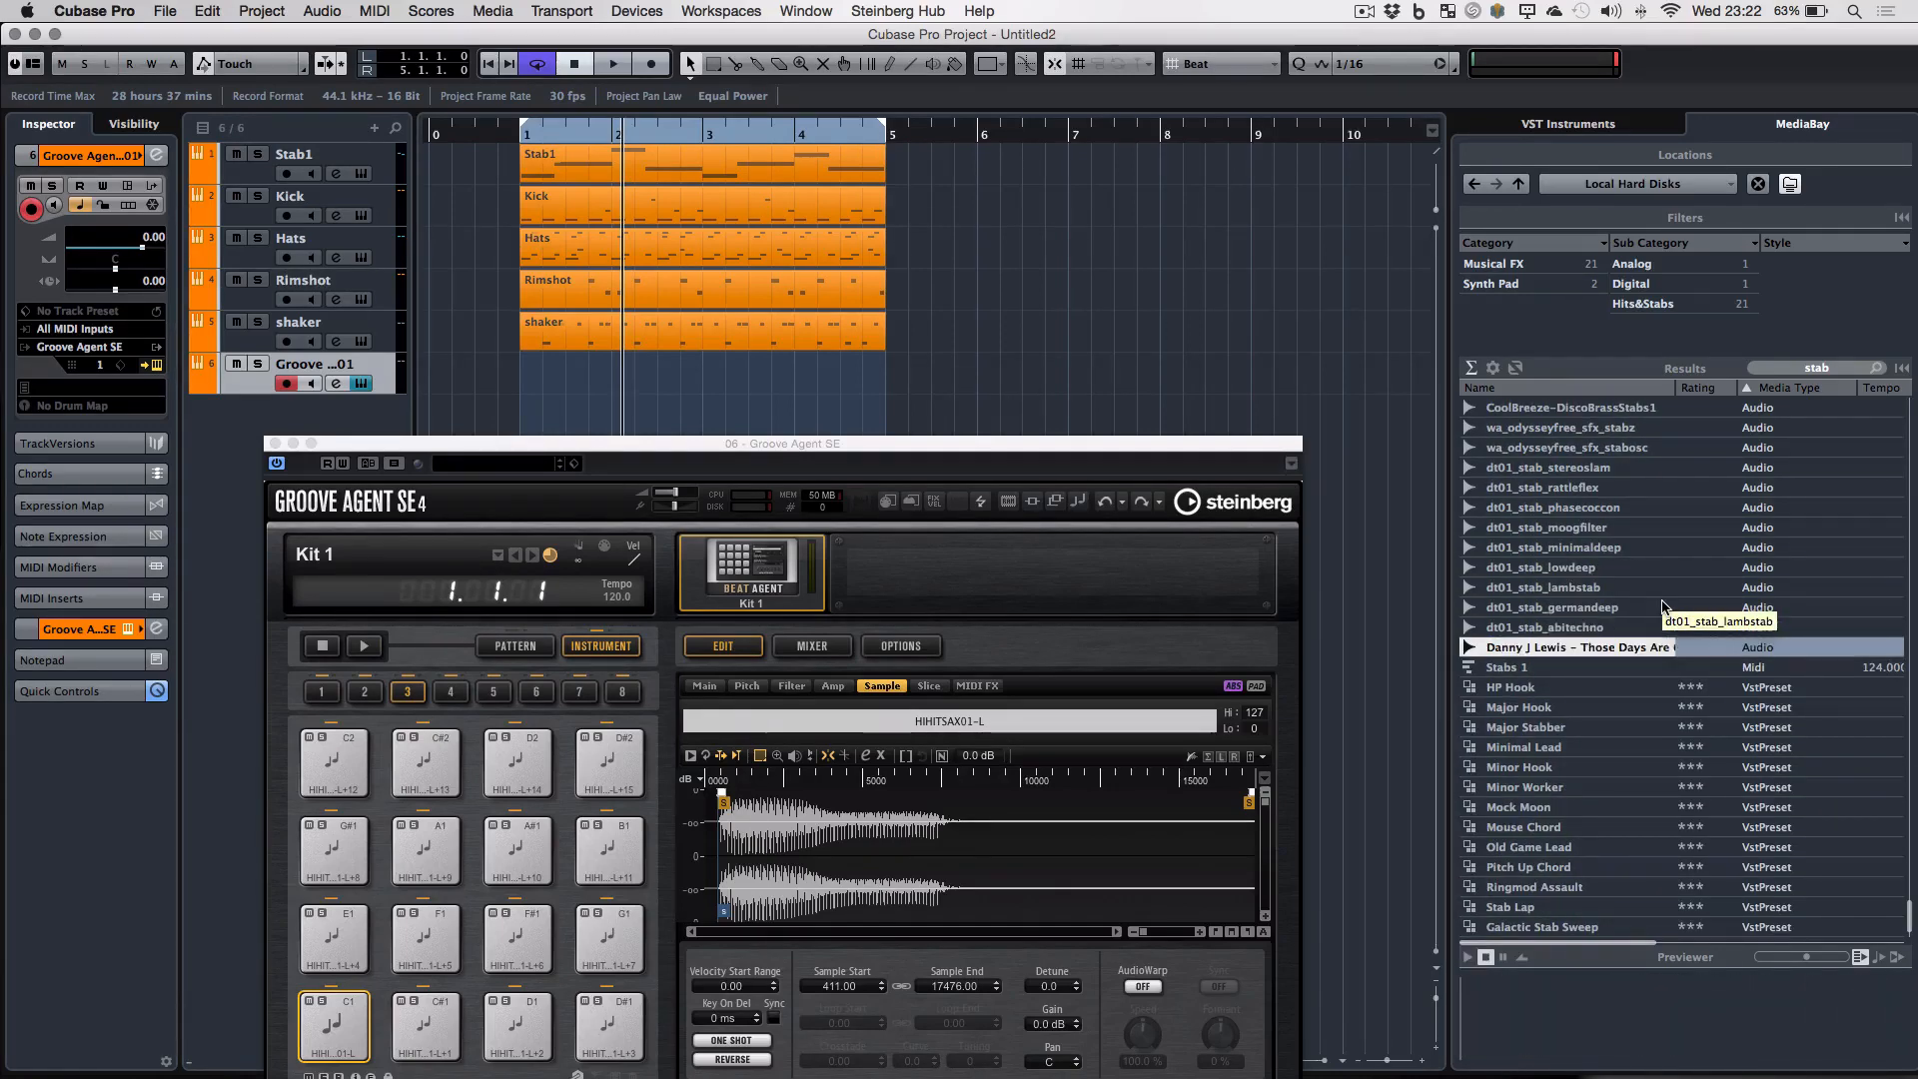
- Audition the dt01_stab samples in reverse order from dt01_stab_abitechno back up to dt01_stab_rattleflex
key(Up)
key(Up)
key(Up)
key(Up)
key(Up)
key(Up)
key(Up)
key(Up)
key(Up)
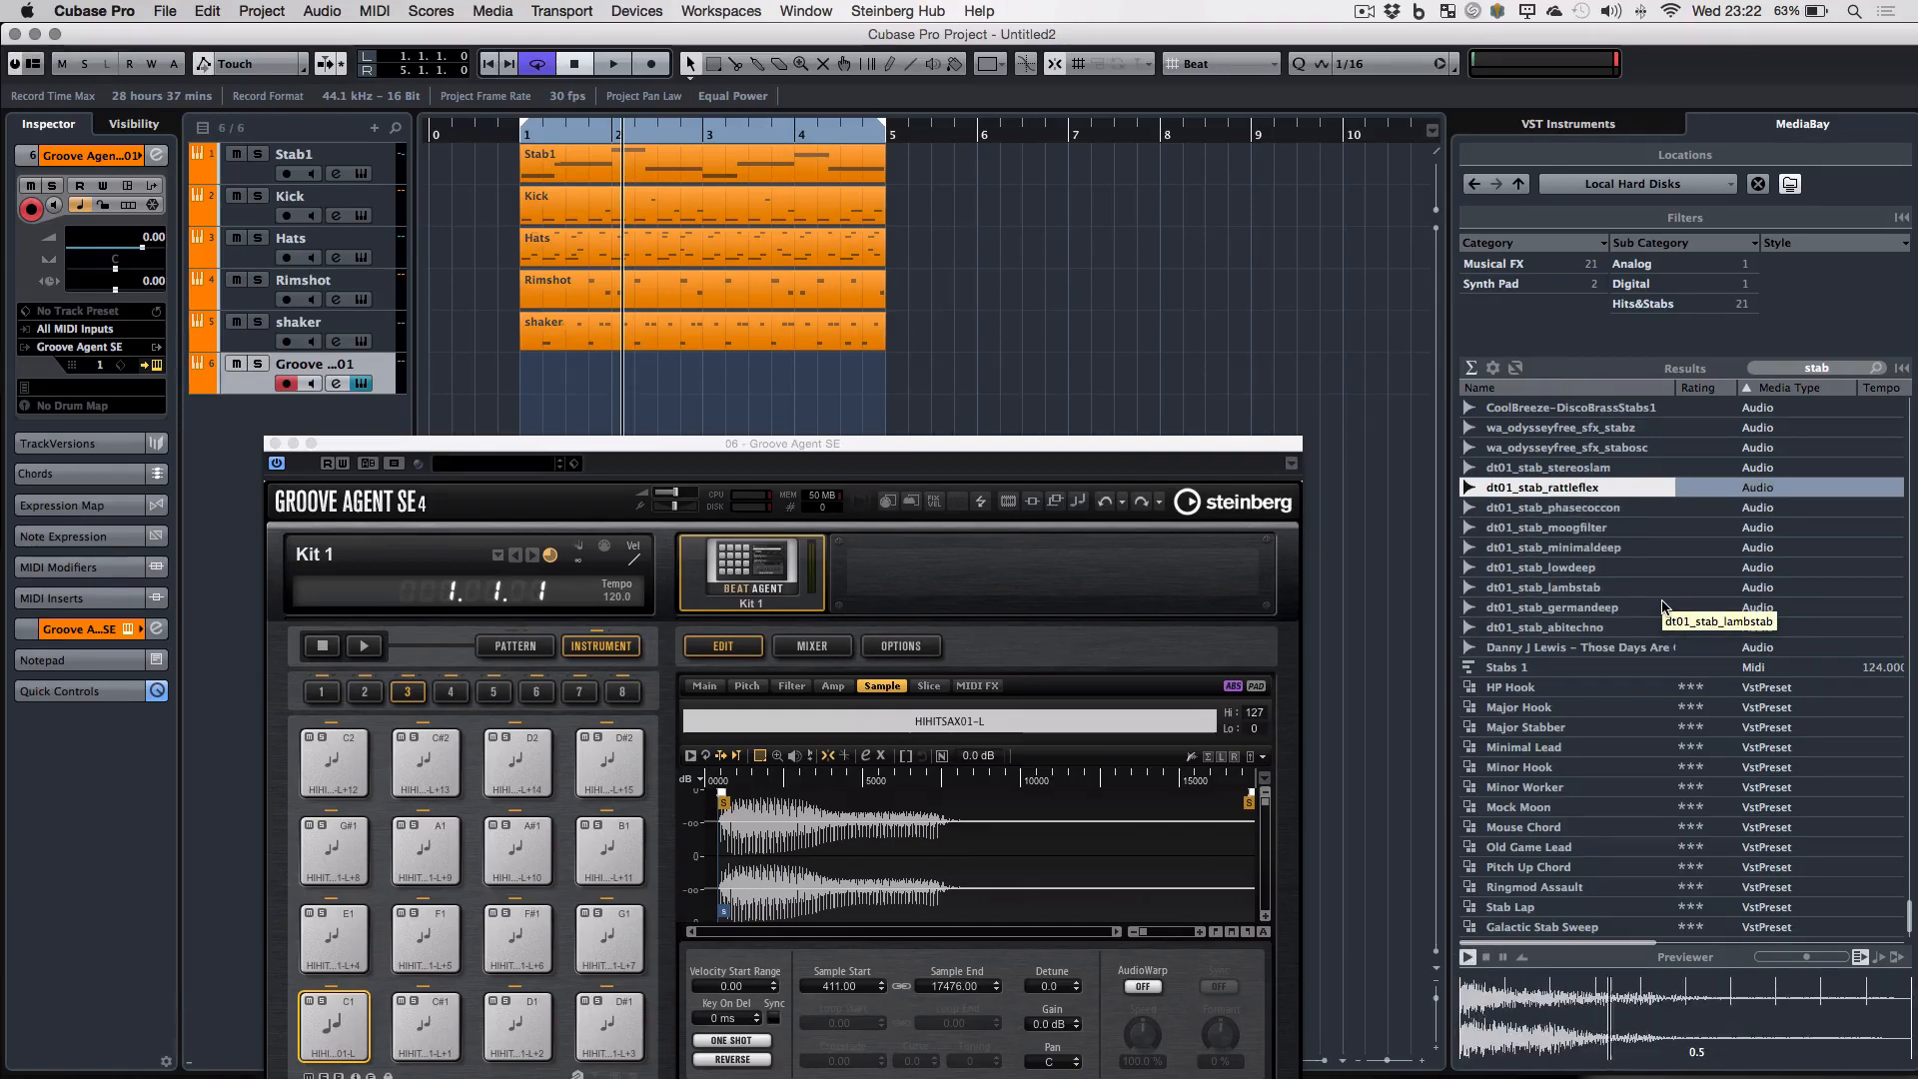
- Audition the stab samples further up the list, through wa_odysseyfree_sfx_stabz and the CoolBreeze-DiscoBrassStabs set to 069_130_OrganStab_mLp_eLAB
key(Up)
key(Up)
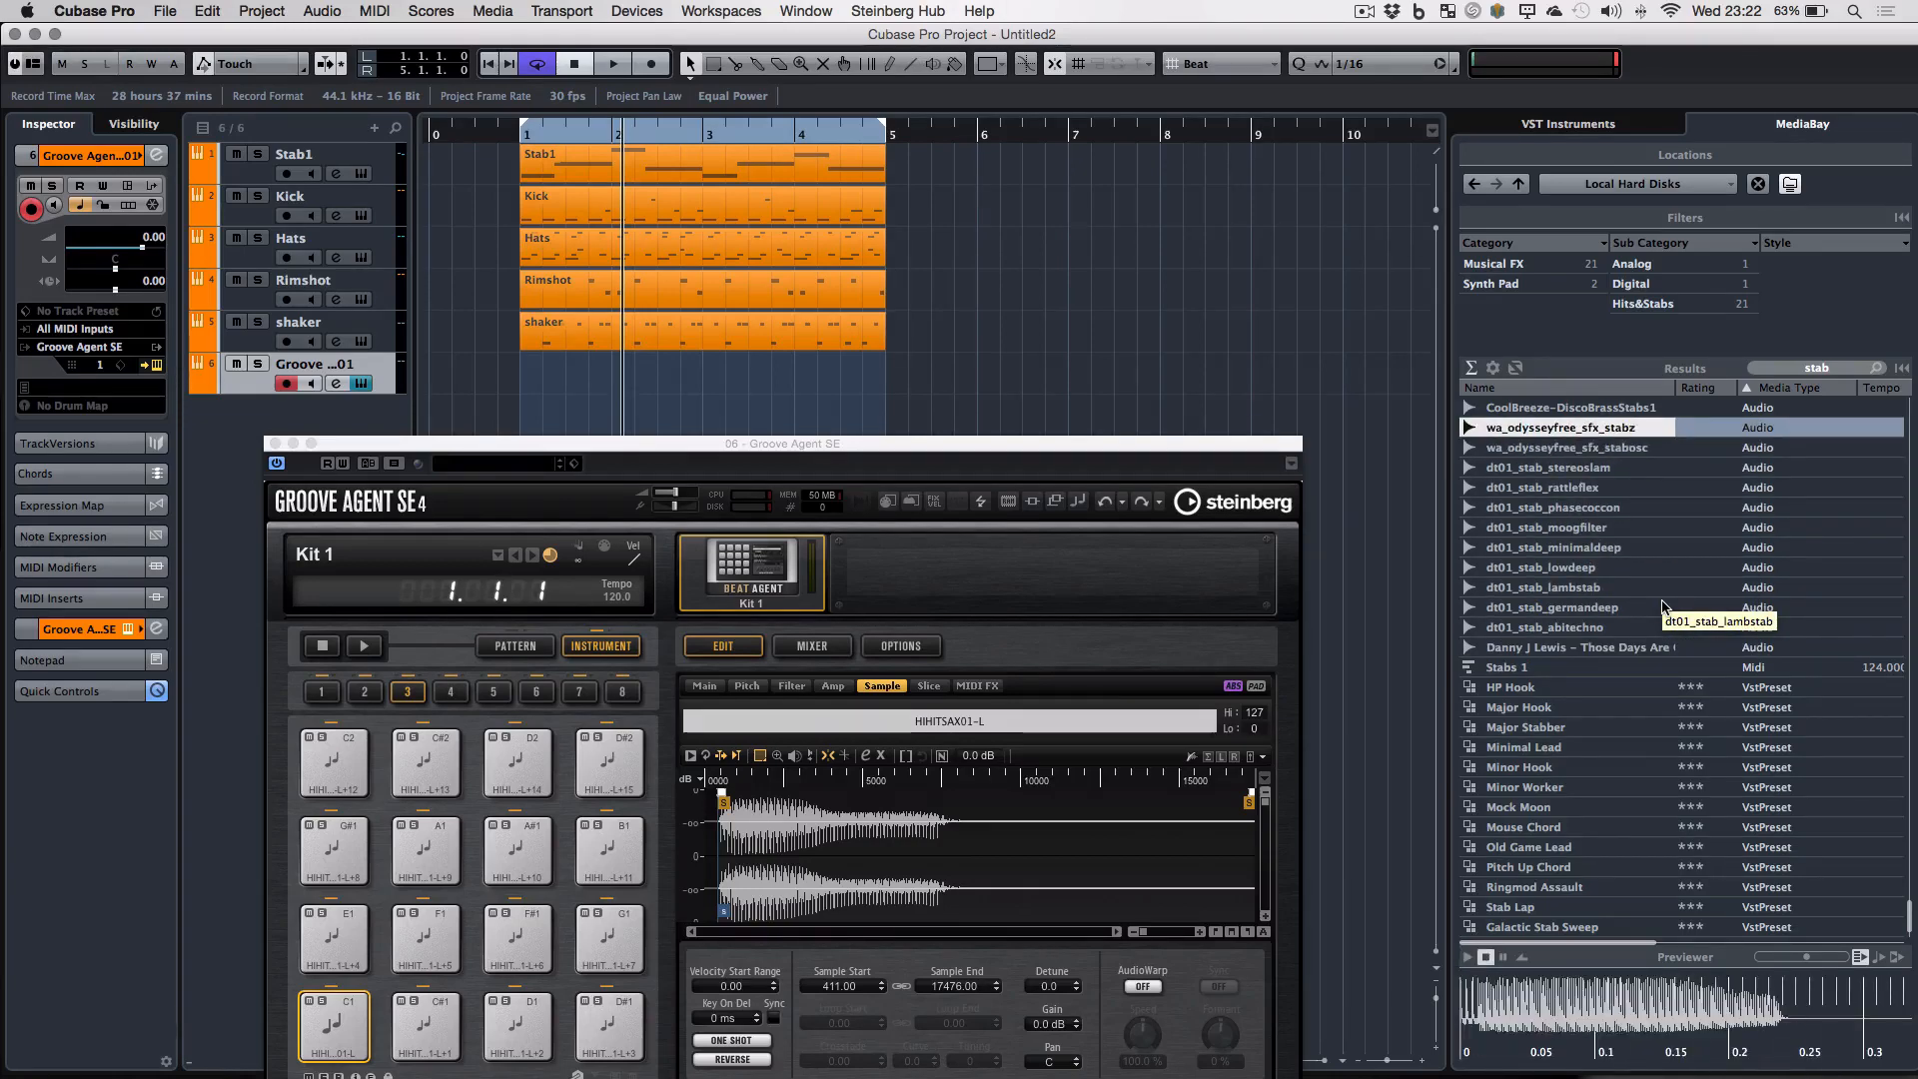
key(Up)
key(Up)
key(Up)
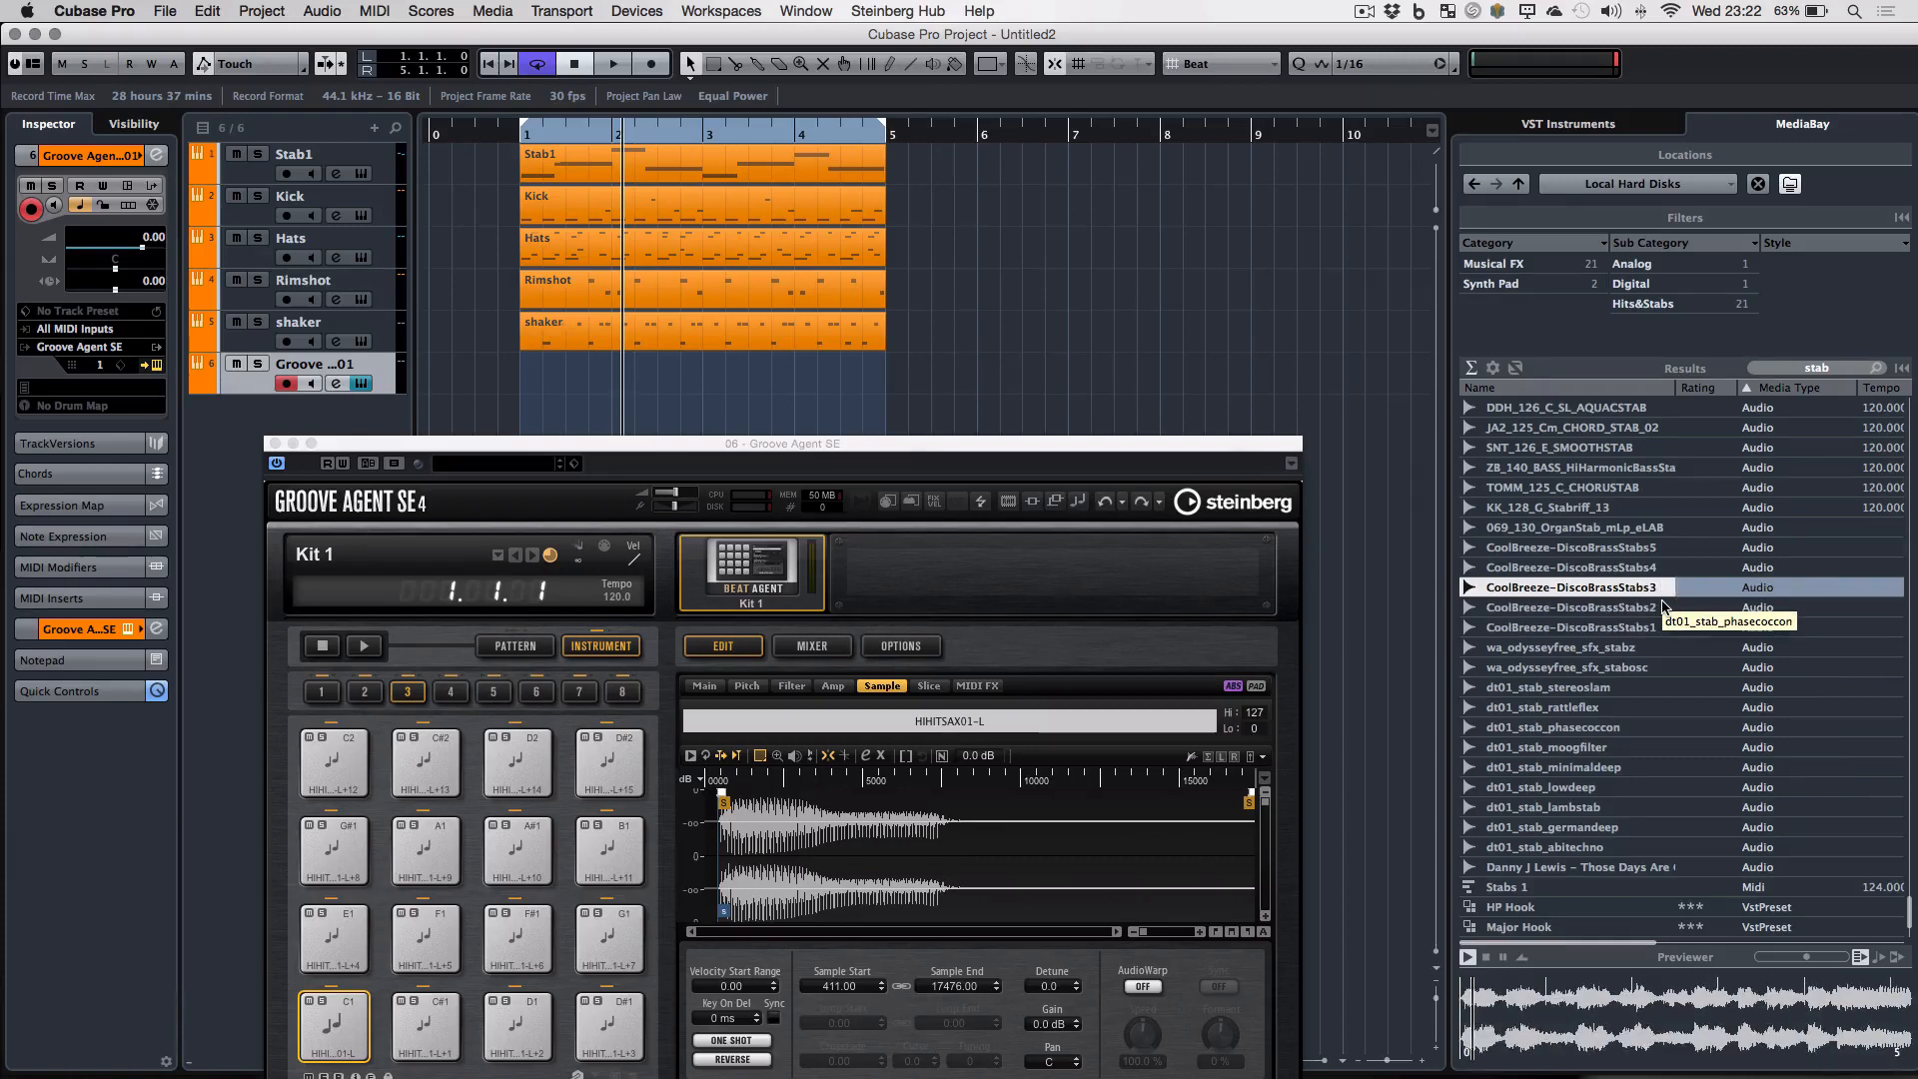
key(Up)
key(Up)
key(Up)
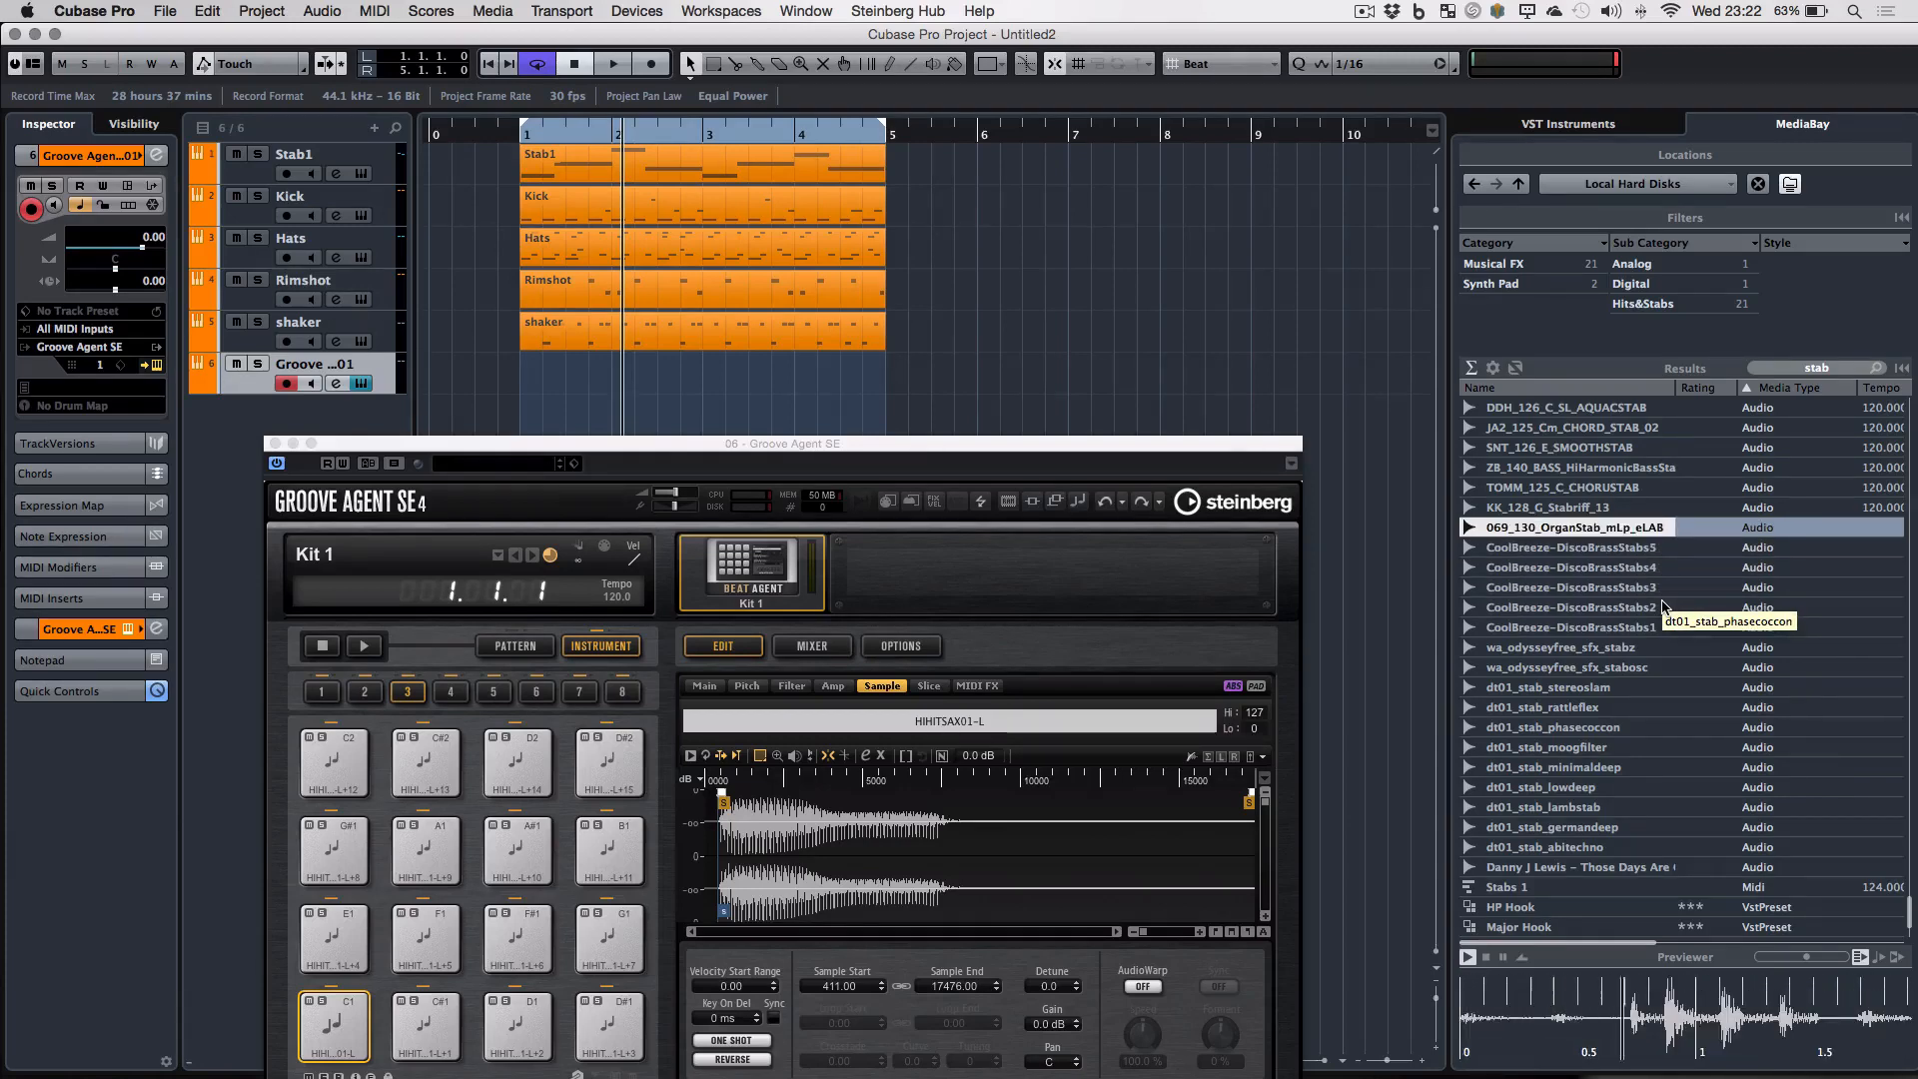
- Audition the stab samples above 069_130_OrganStab_mLp_eLAB up to DDH_126_C_SL_AQUACSTAB, returning to SNT_126_E_SMOOTHSTAB
key(Up)
key(Up)
key(Up)
key(Up)
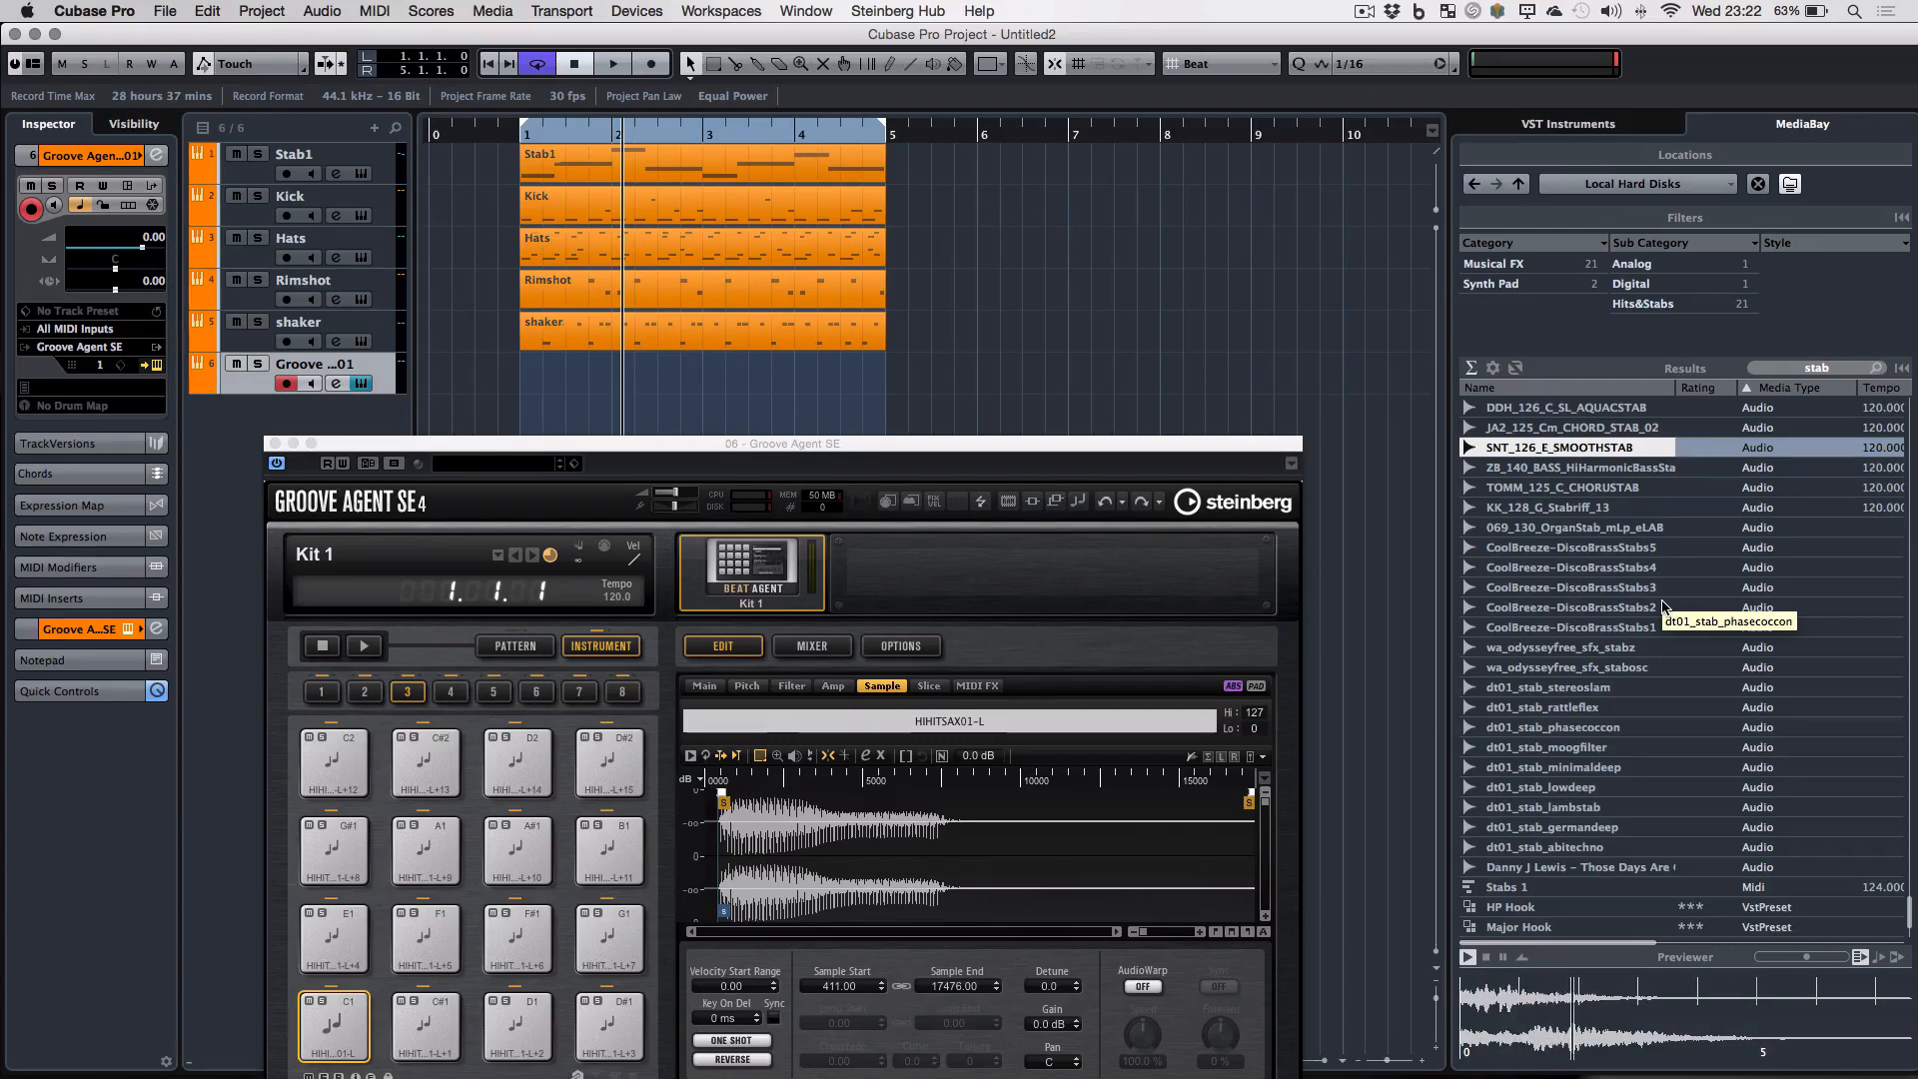
key(Up)
key(Up)
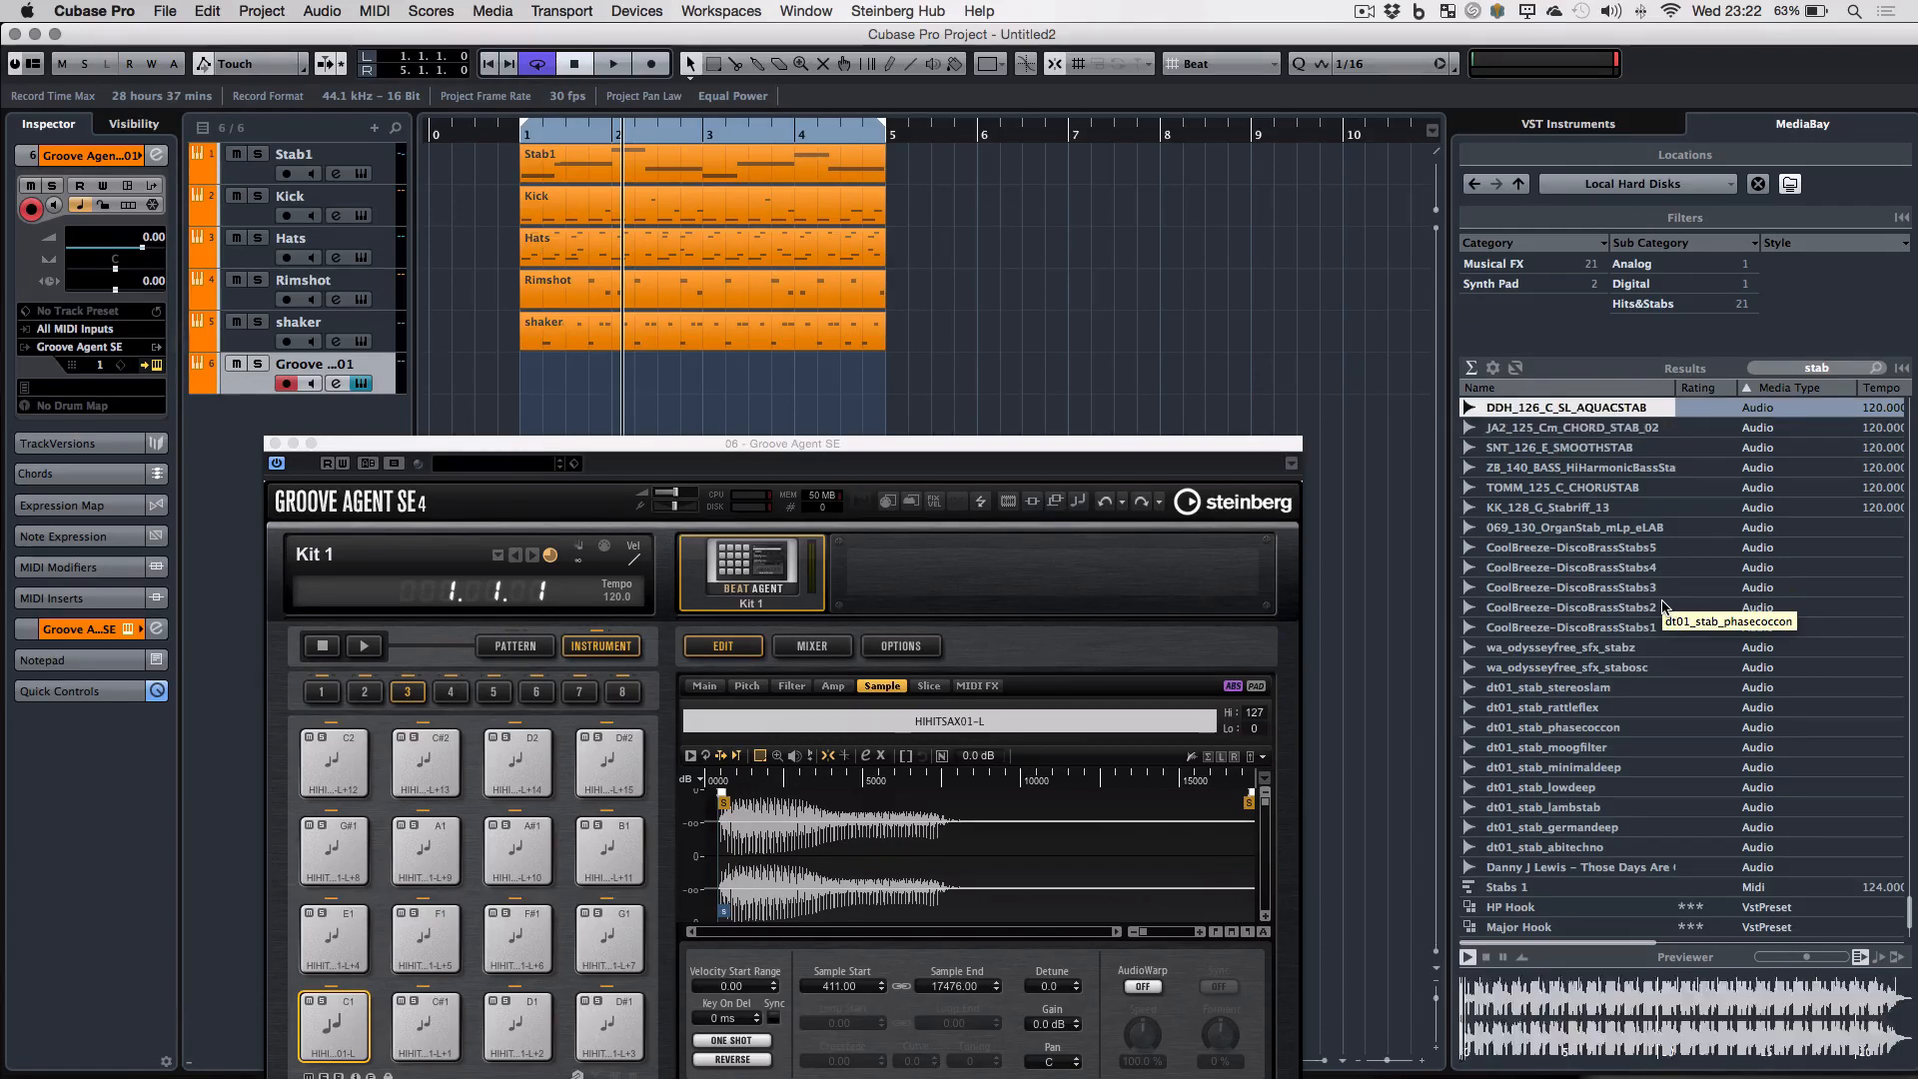
key(Down)
key(Down)
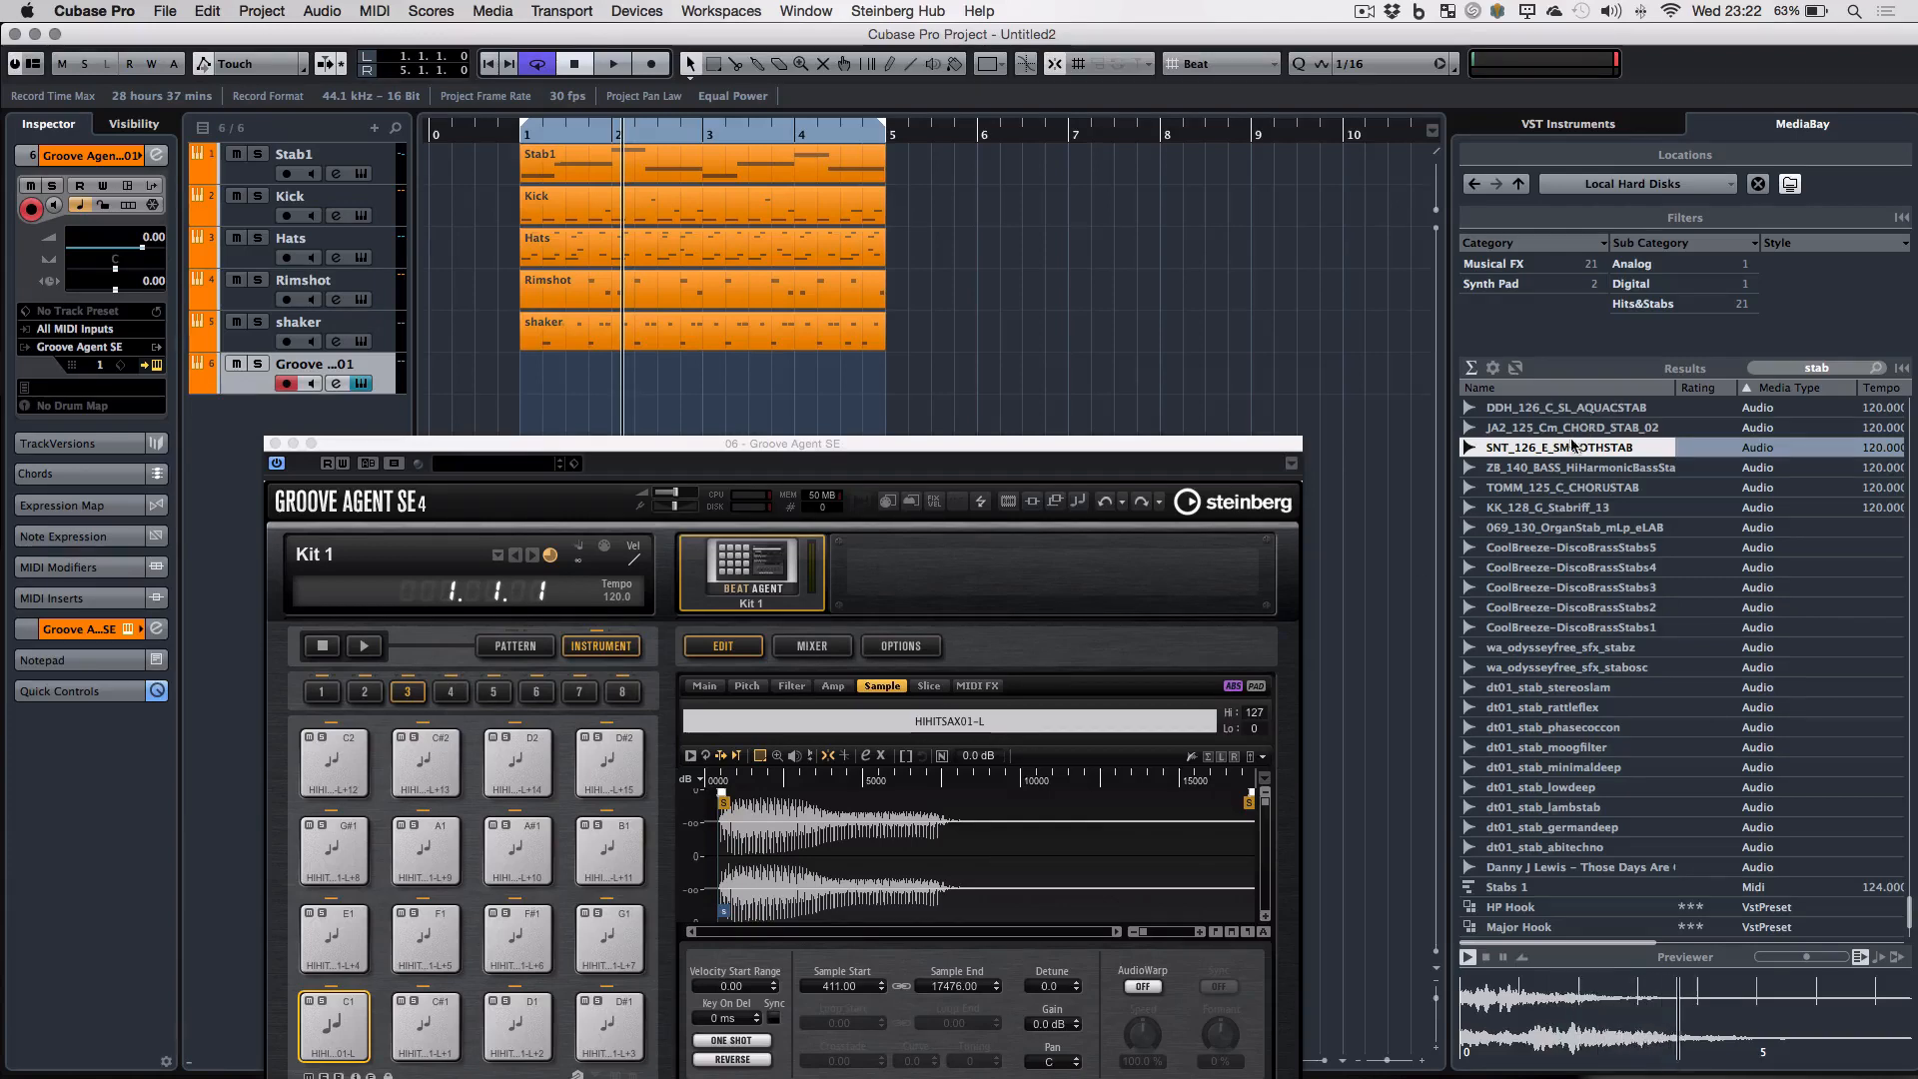
- Load SNT_126_E_SMOOTHSTAB onto pad C1 in place of the sax sample and enable its key range with G8 as the high key
drag(1565, 450, 339, 1037)
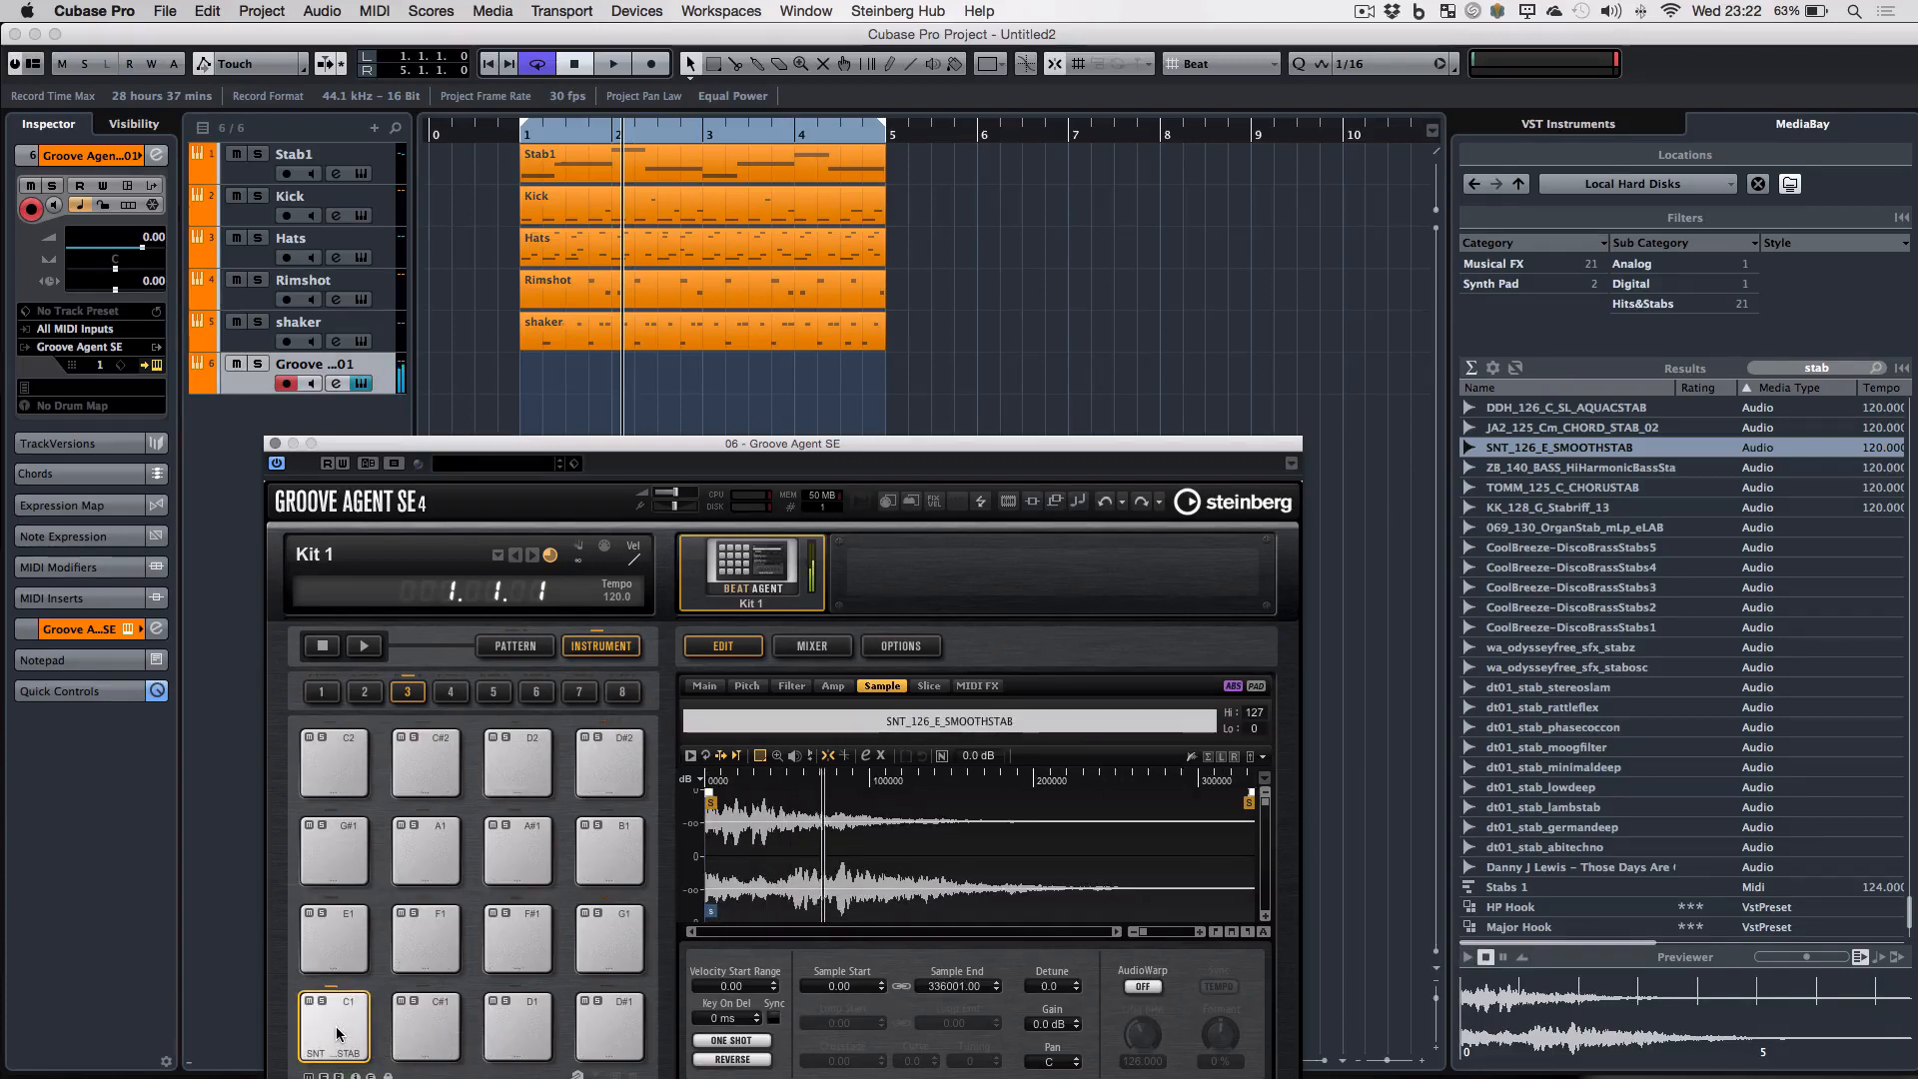
click(747, 686)
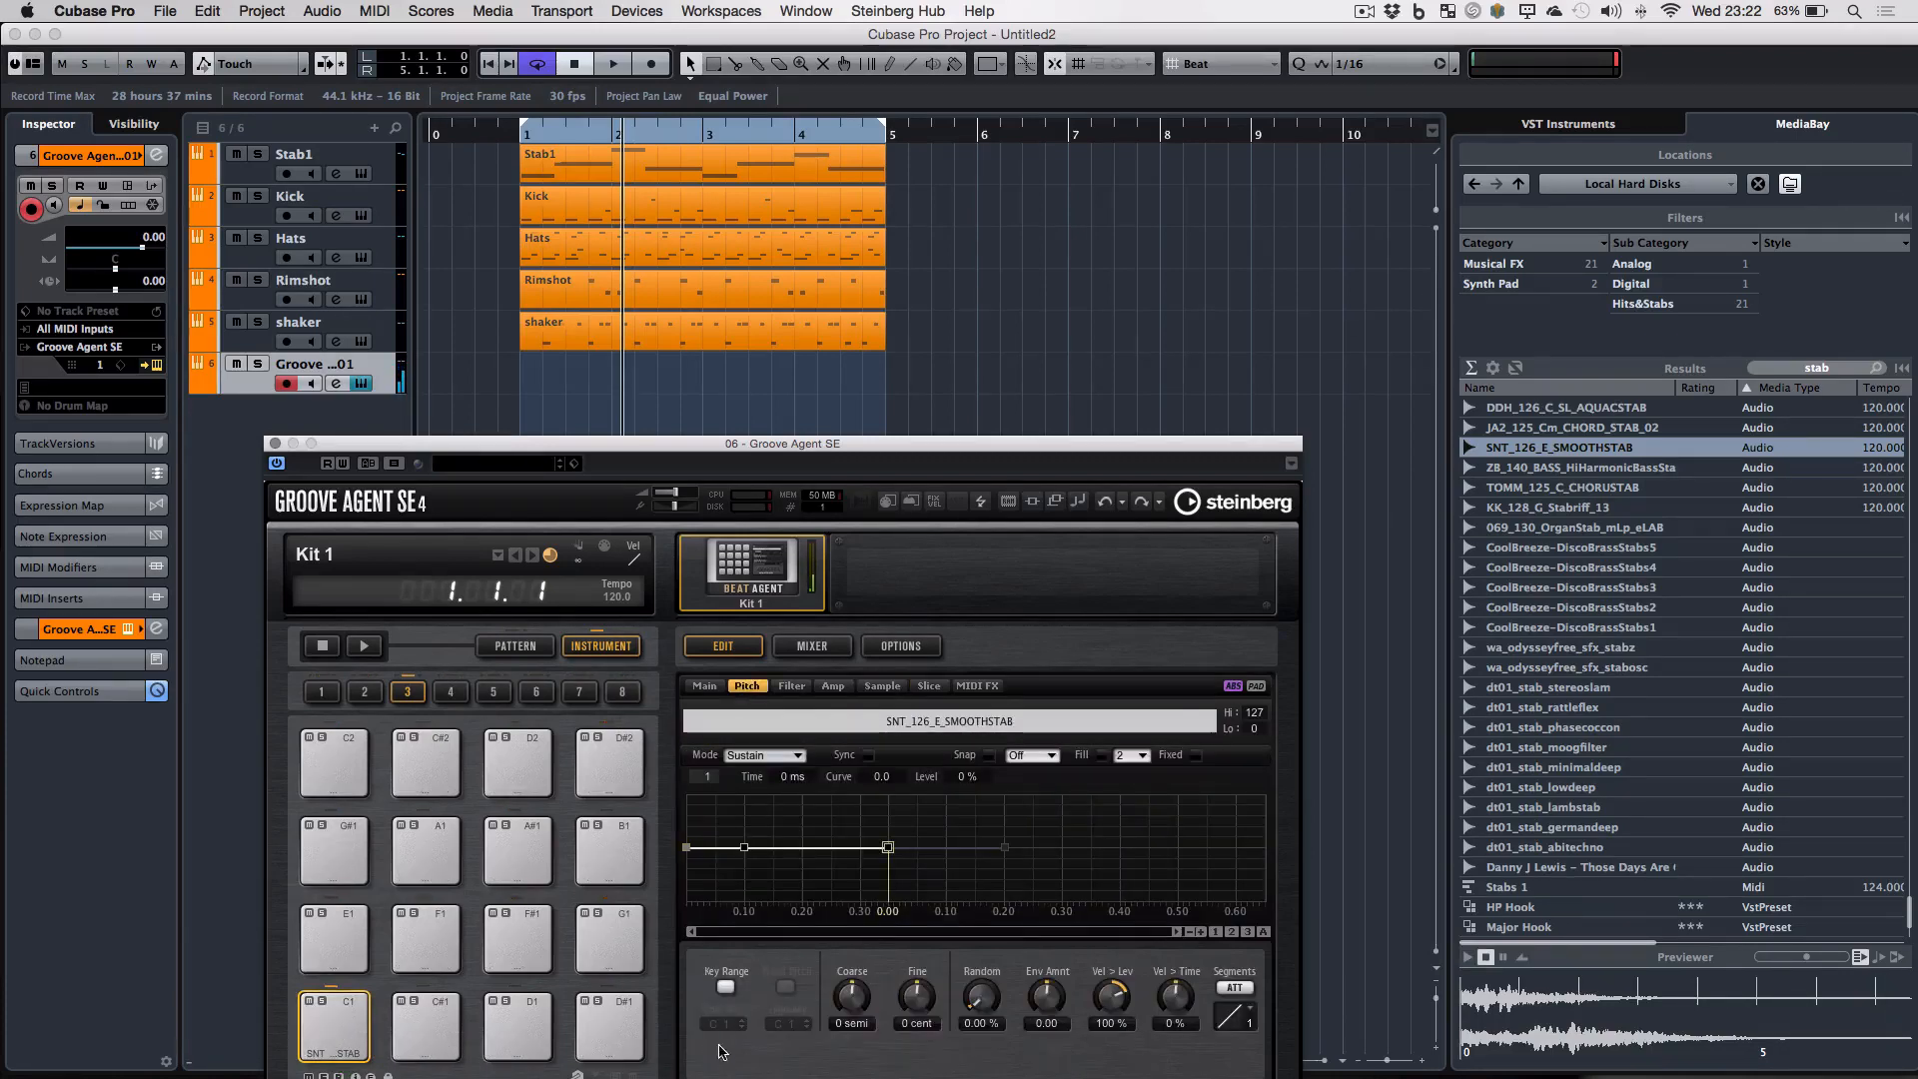
click(726, 987)
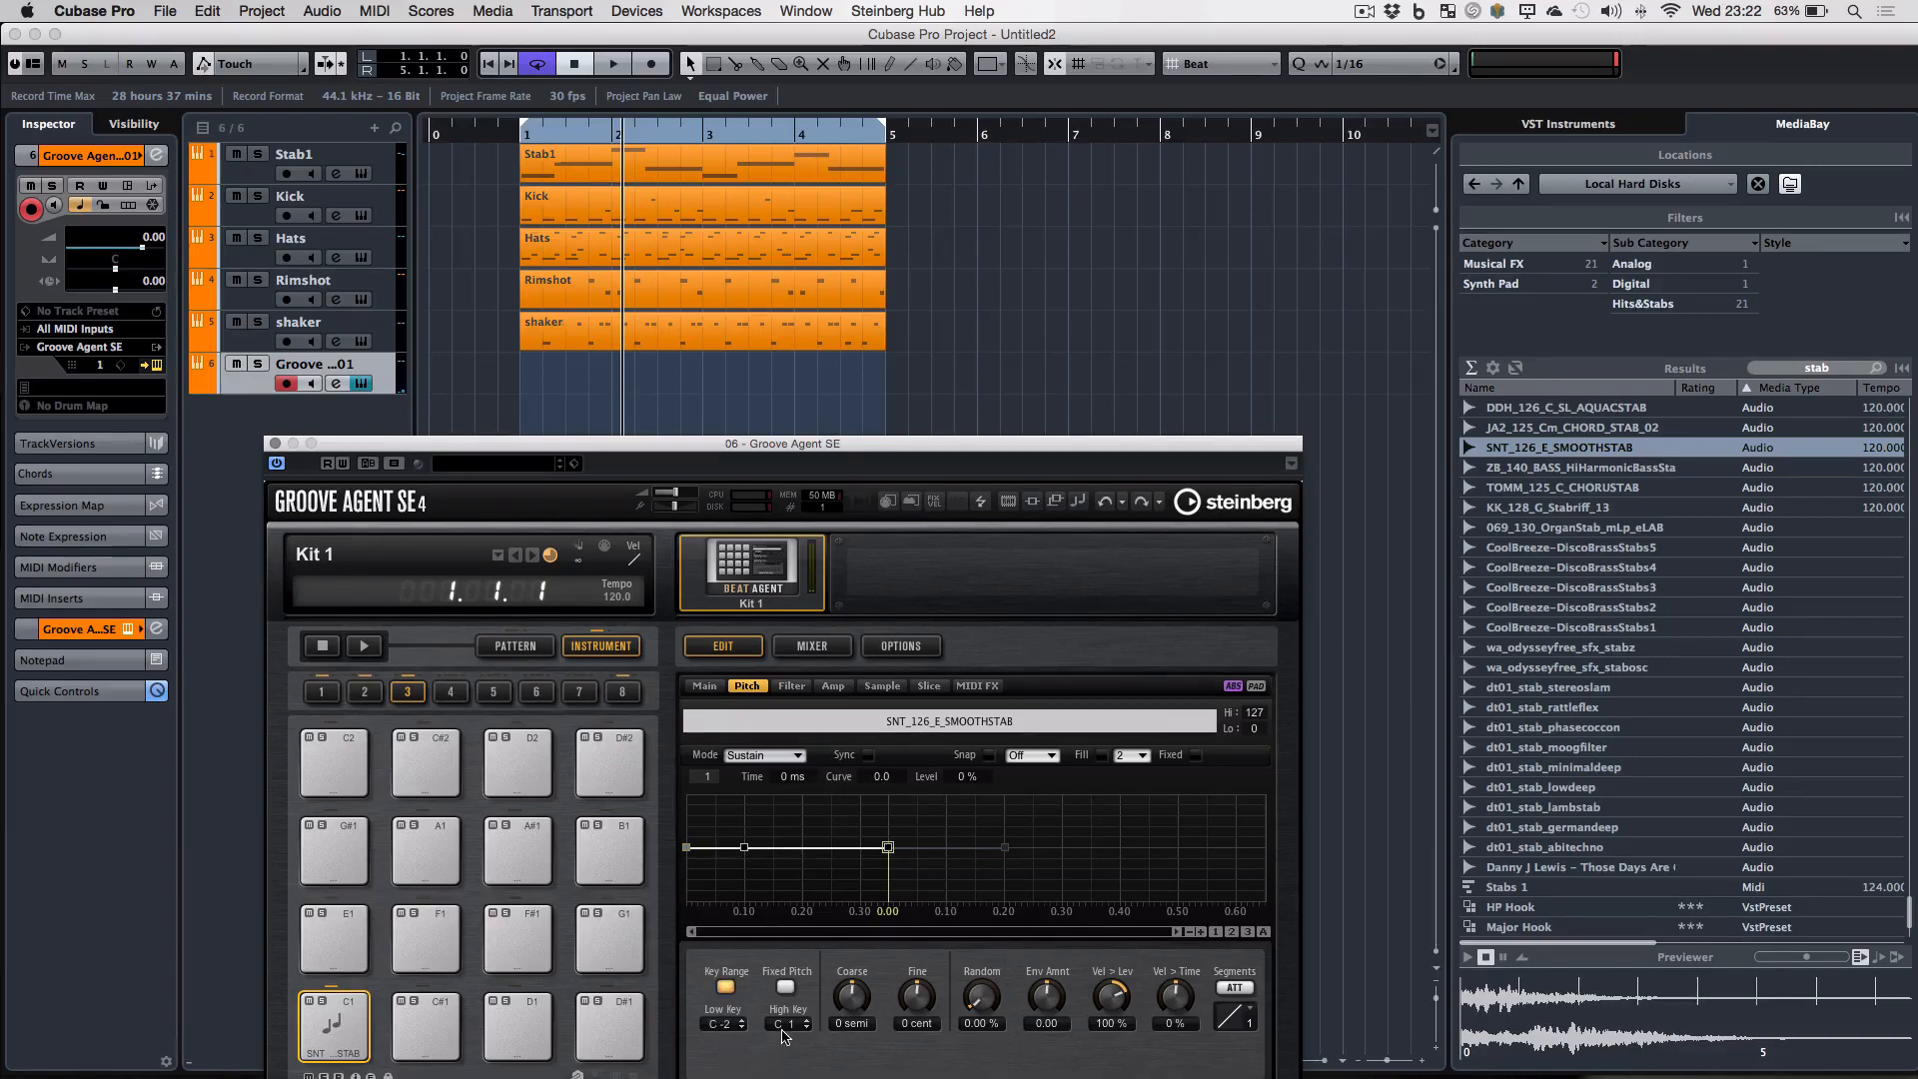
drag(793, 1026, 844, 697)
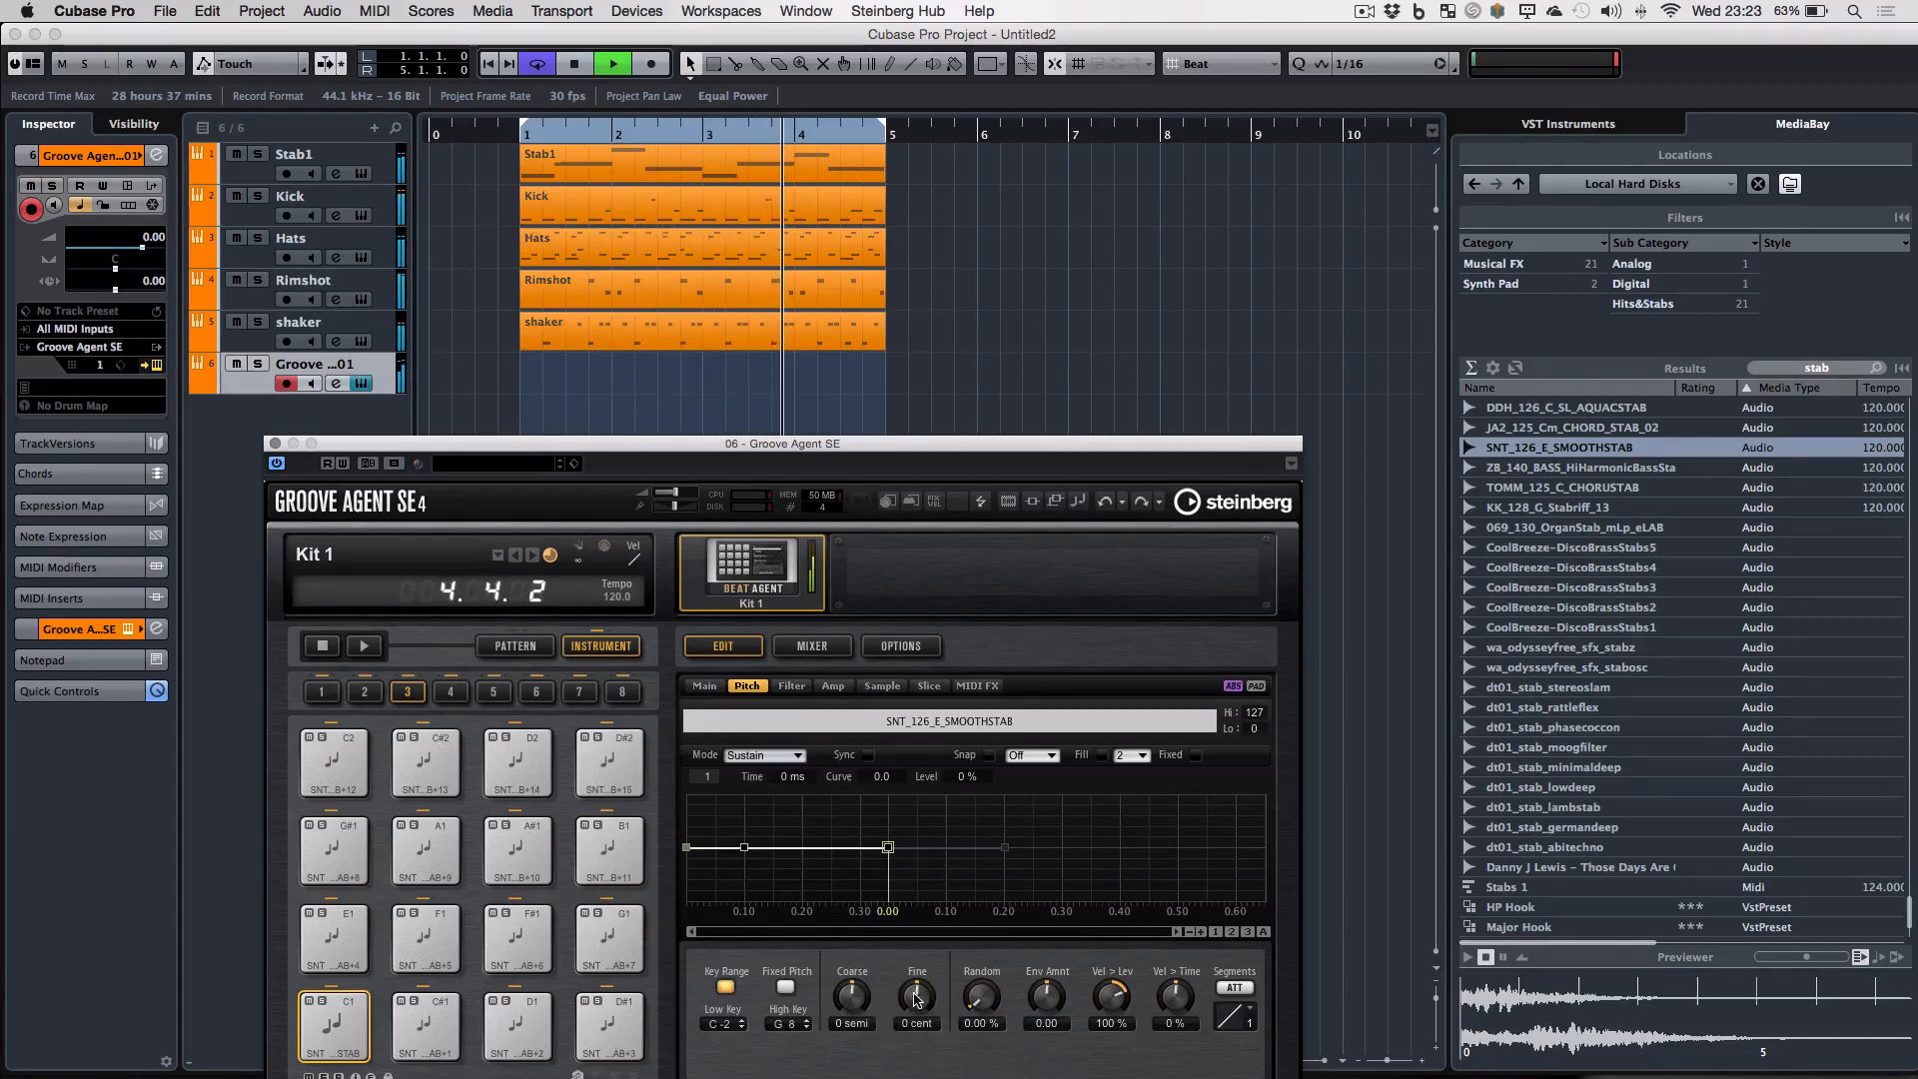
- Tune the SNT_126_E_SMOOTHSTAB sample against the looping arrangement by setting its fine pitch to -26 cents, and stop playback
drag(914, 998, 913, 1012)
drag(913, 1011, 913, 984)
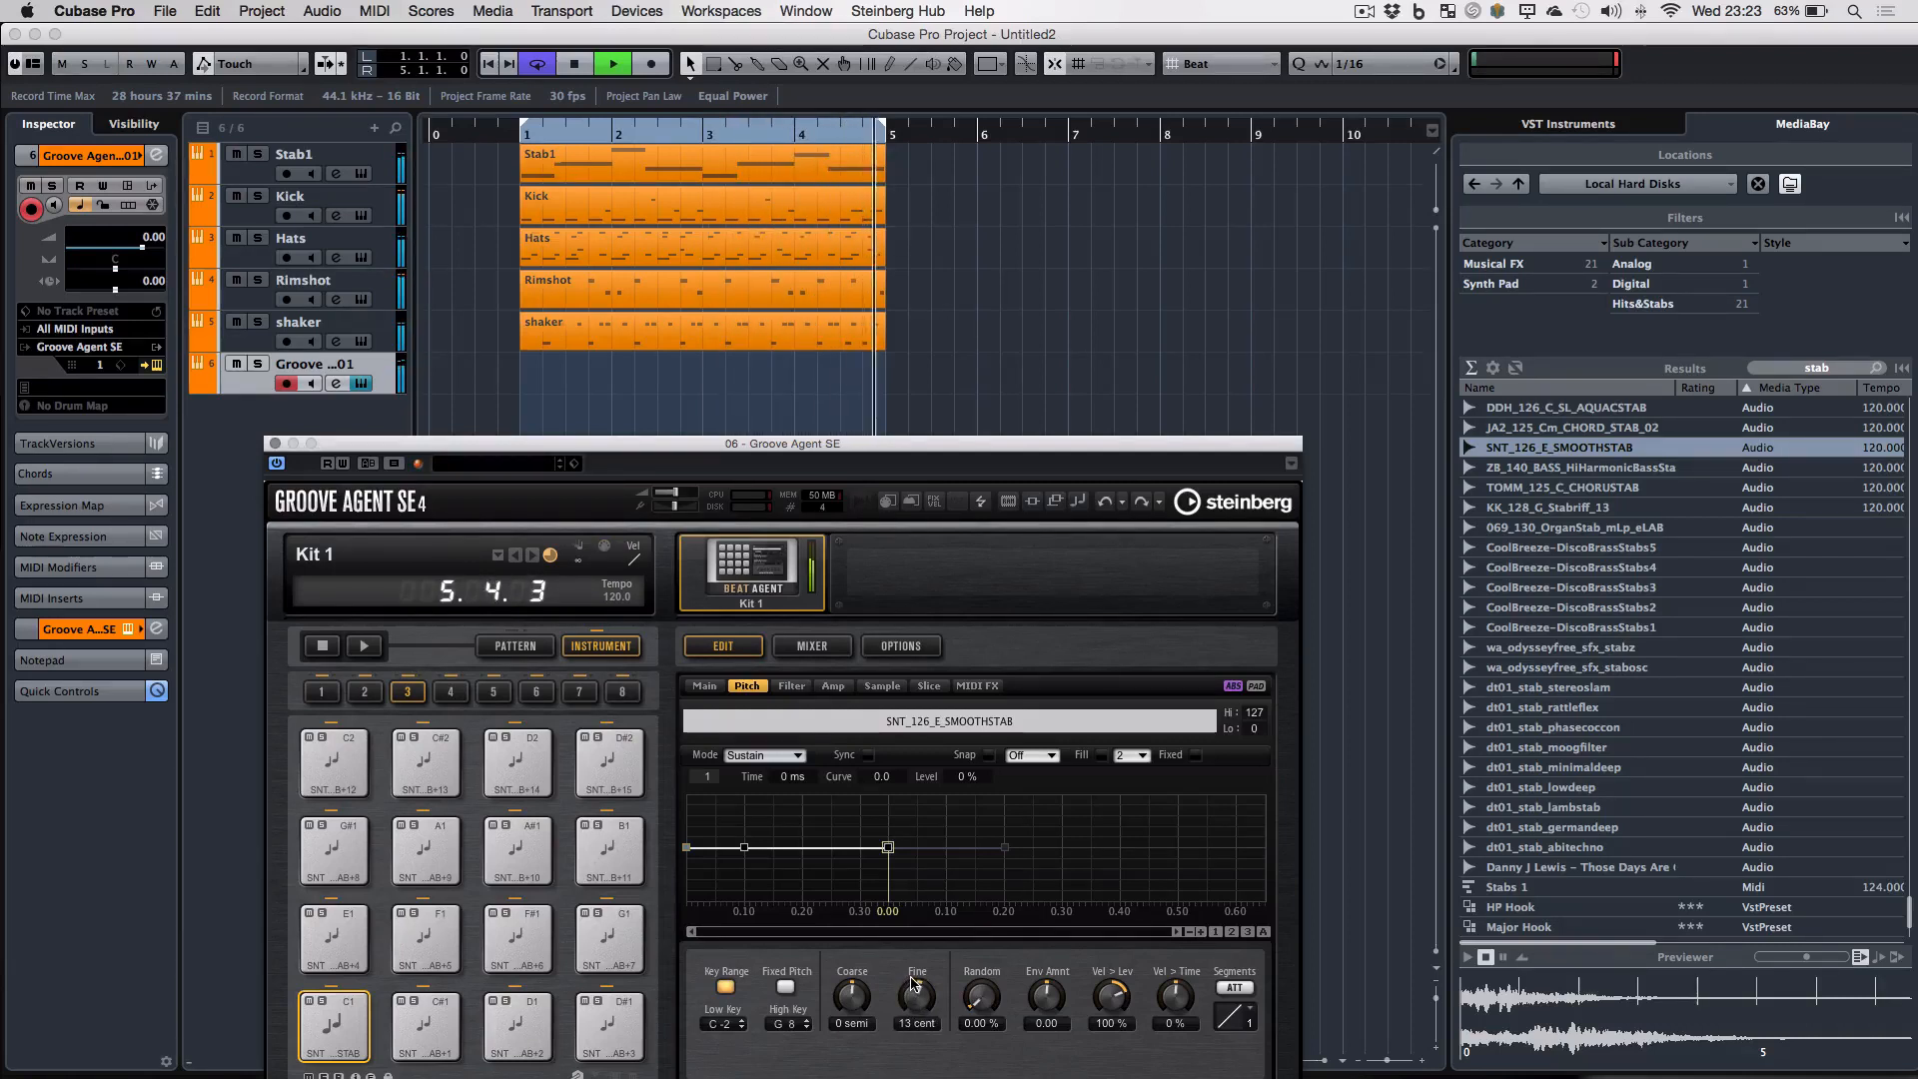
drag(912, 984, 910, 993)
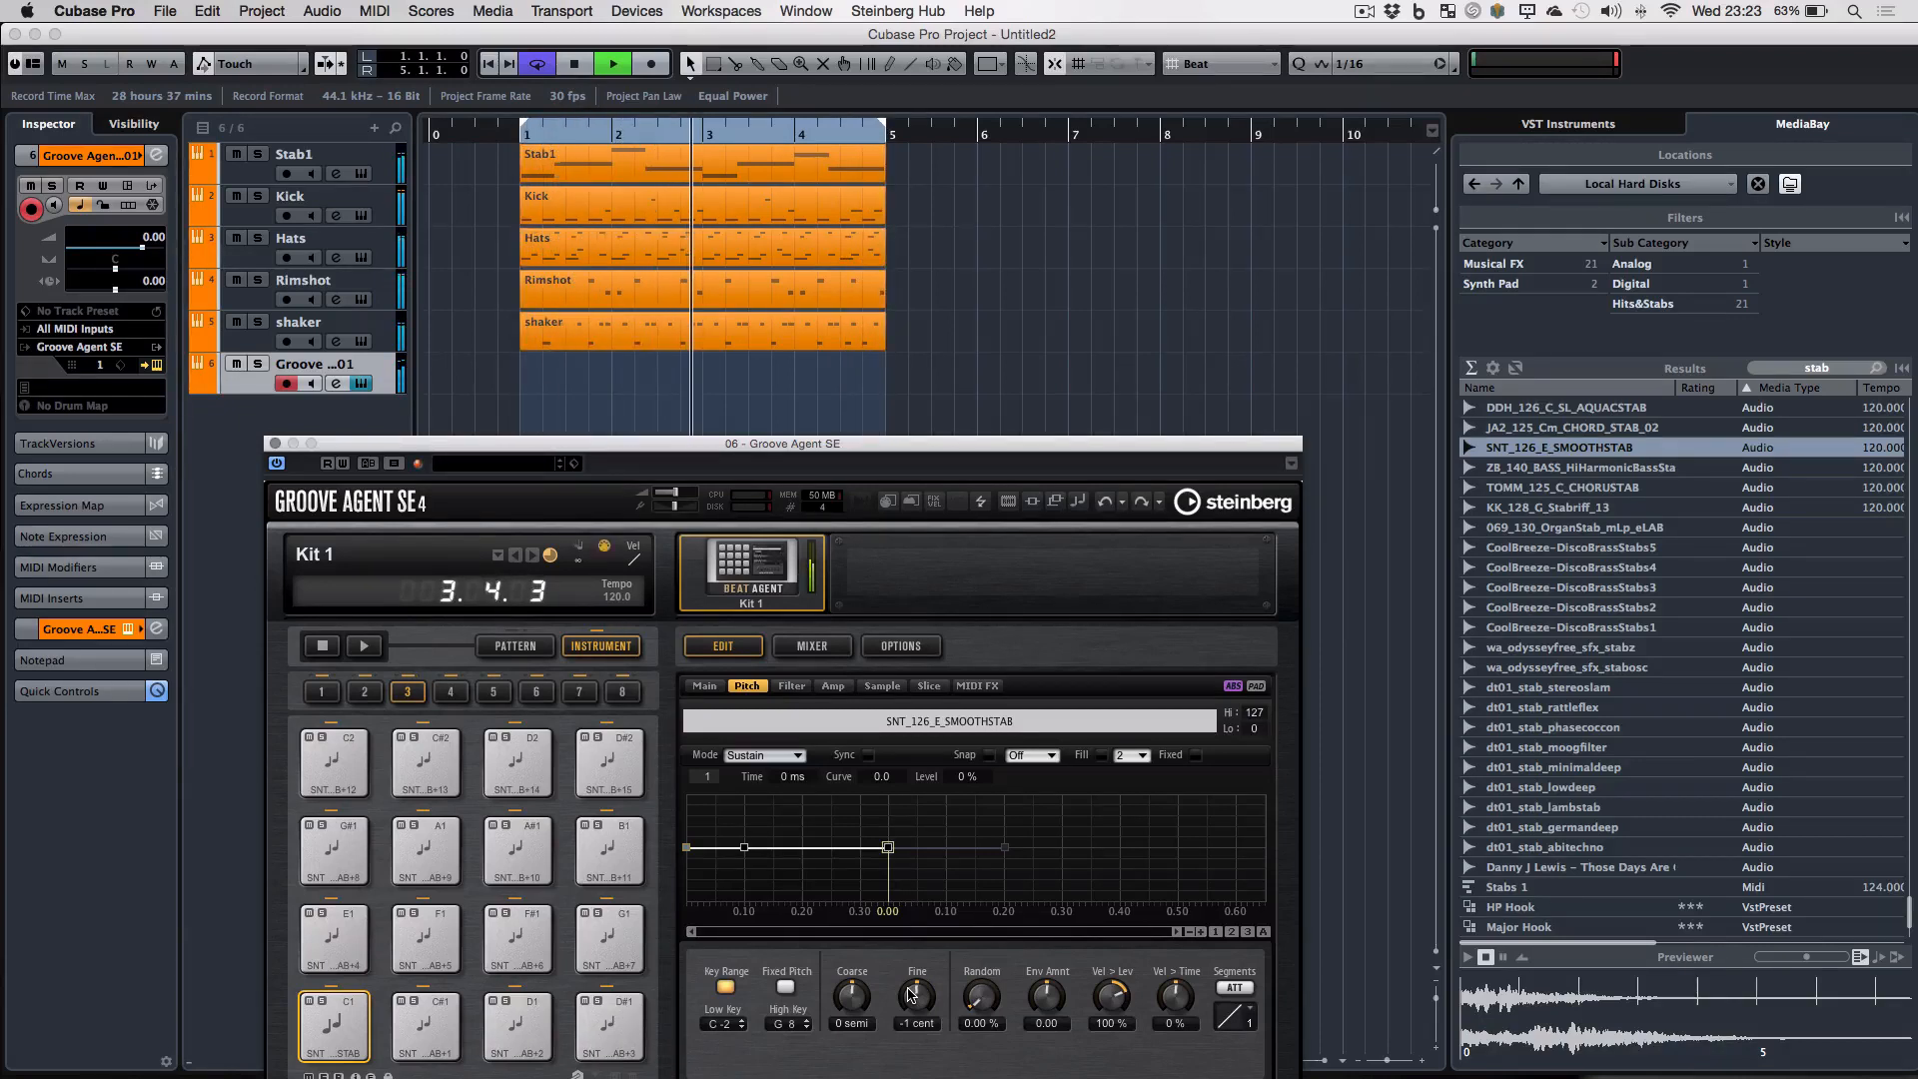
scroll(911, 994, up, 1)
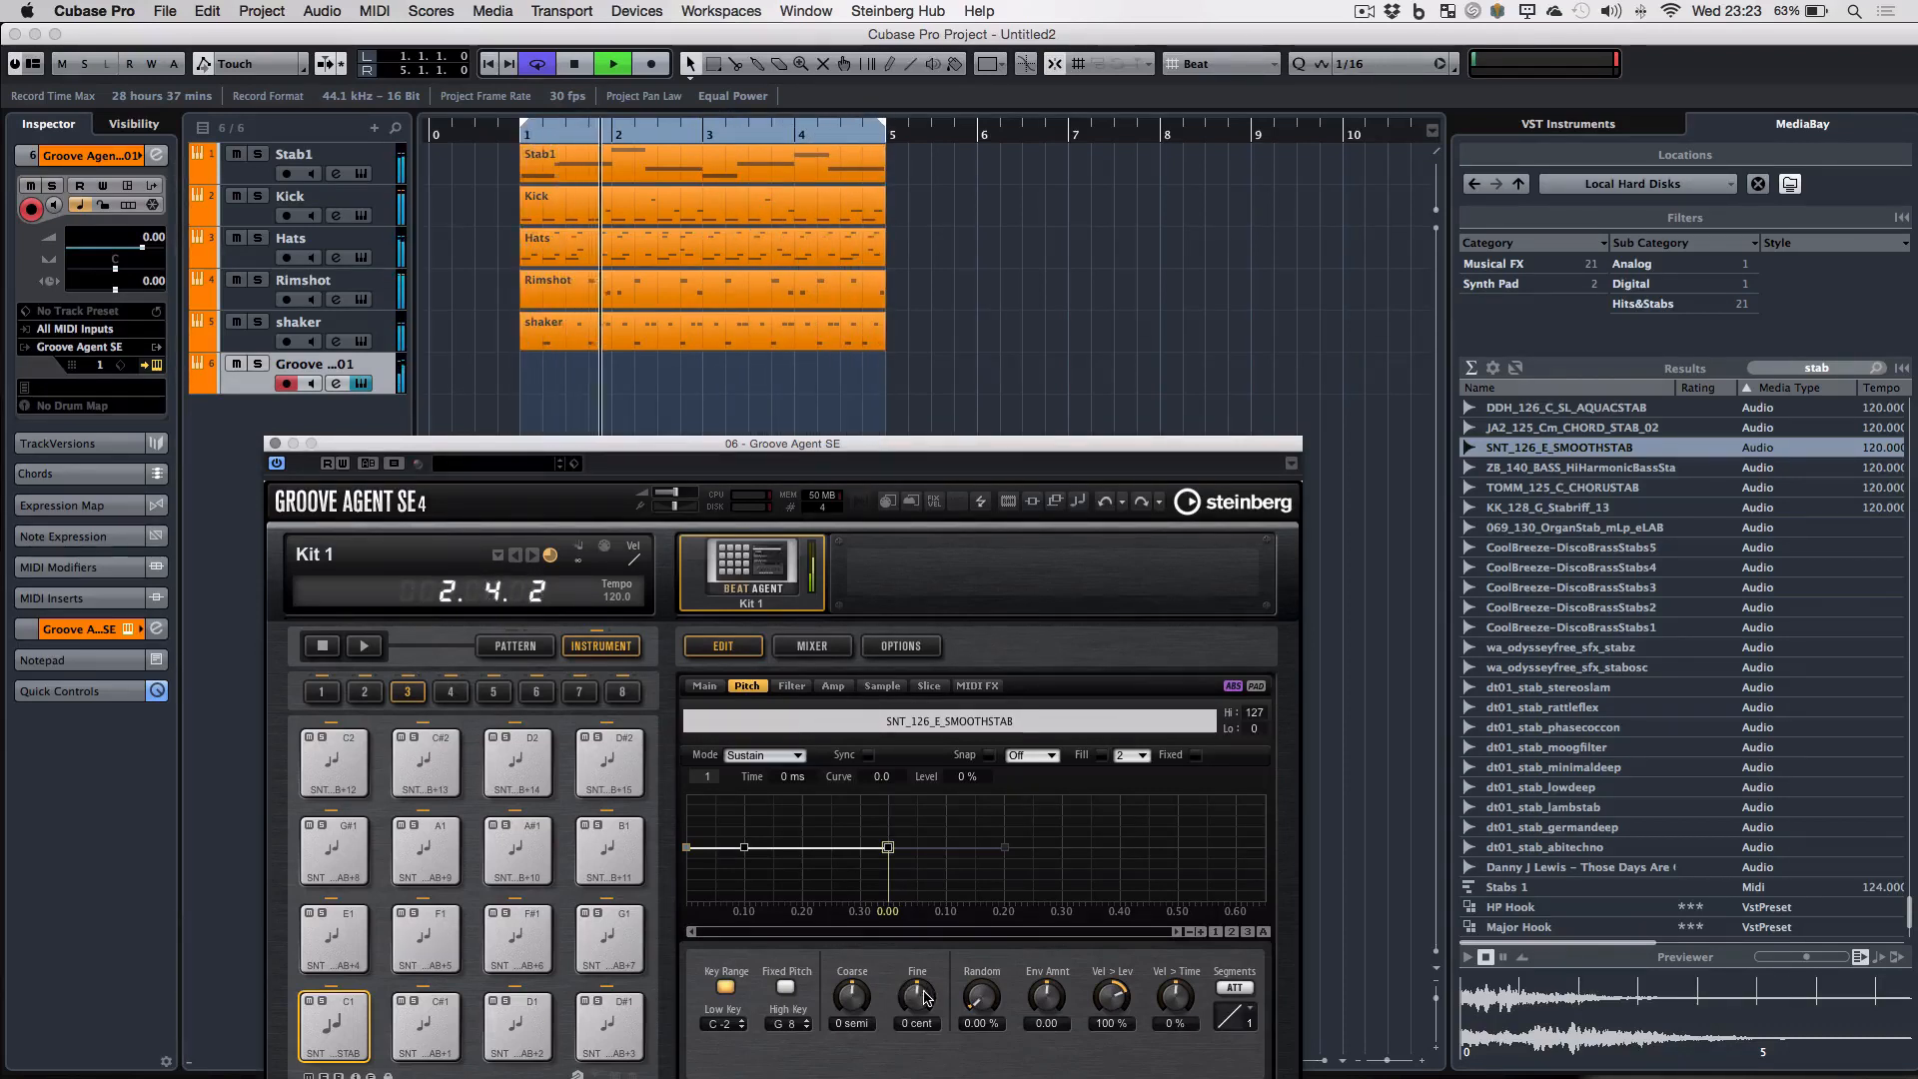
drag(911, 994, 923, 1019)
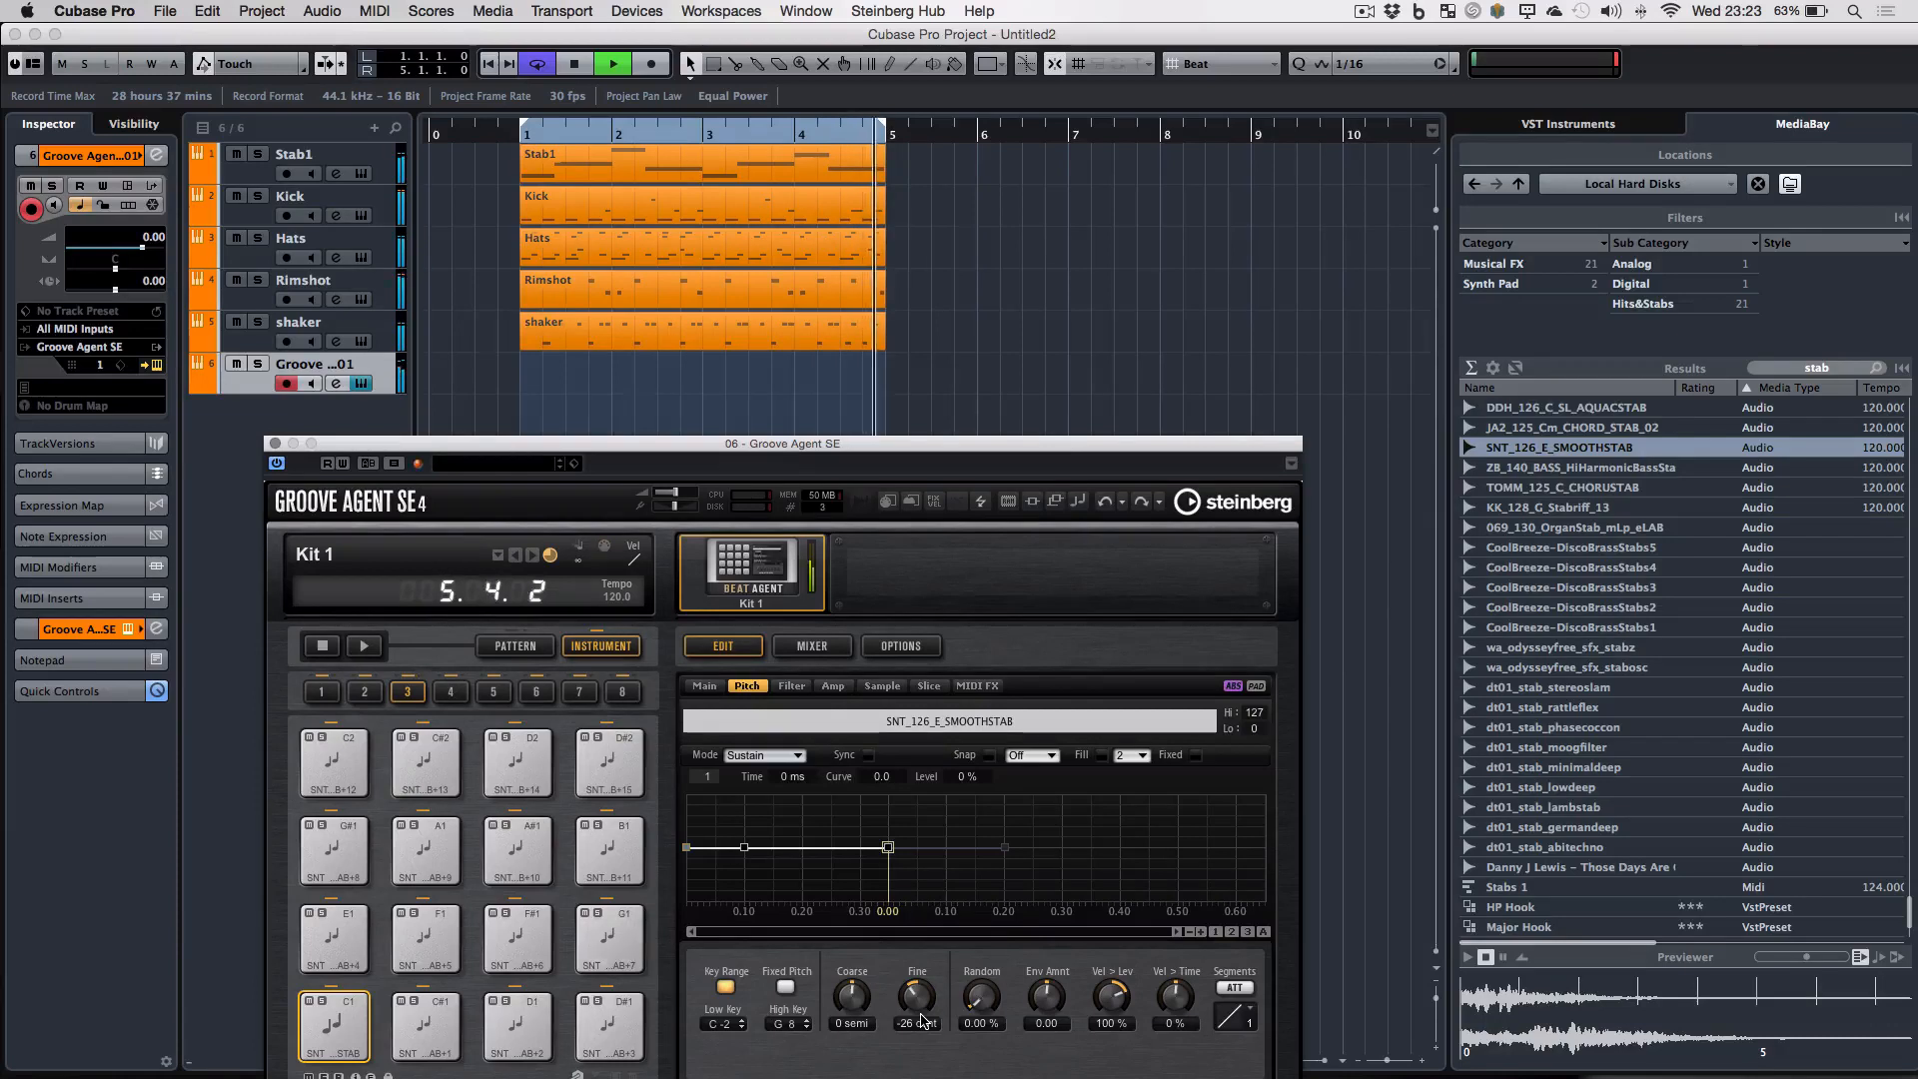
key(space)
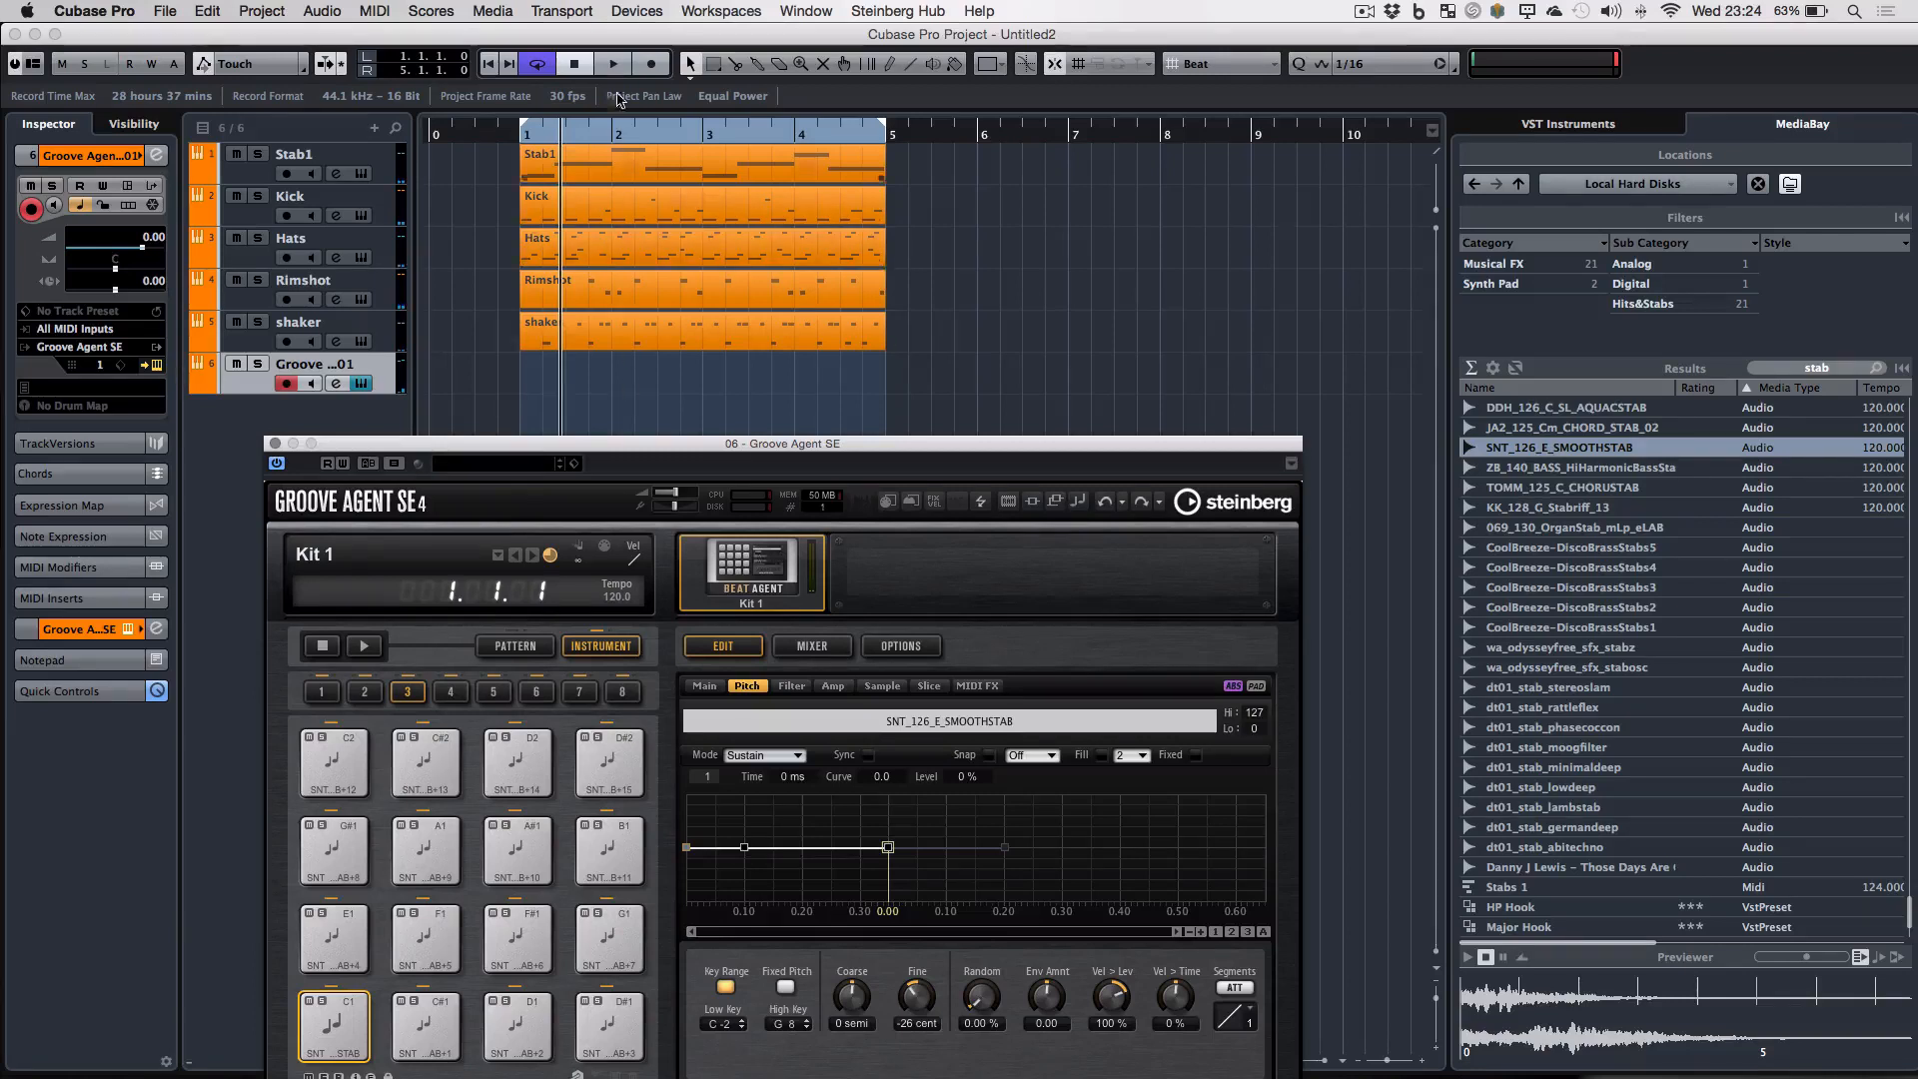
- Record a four-bar MIDI part for the new stab on the sixth track, from bar 1 to bar 5
click(512, 140)
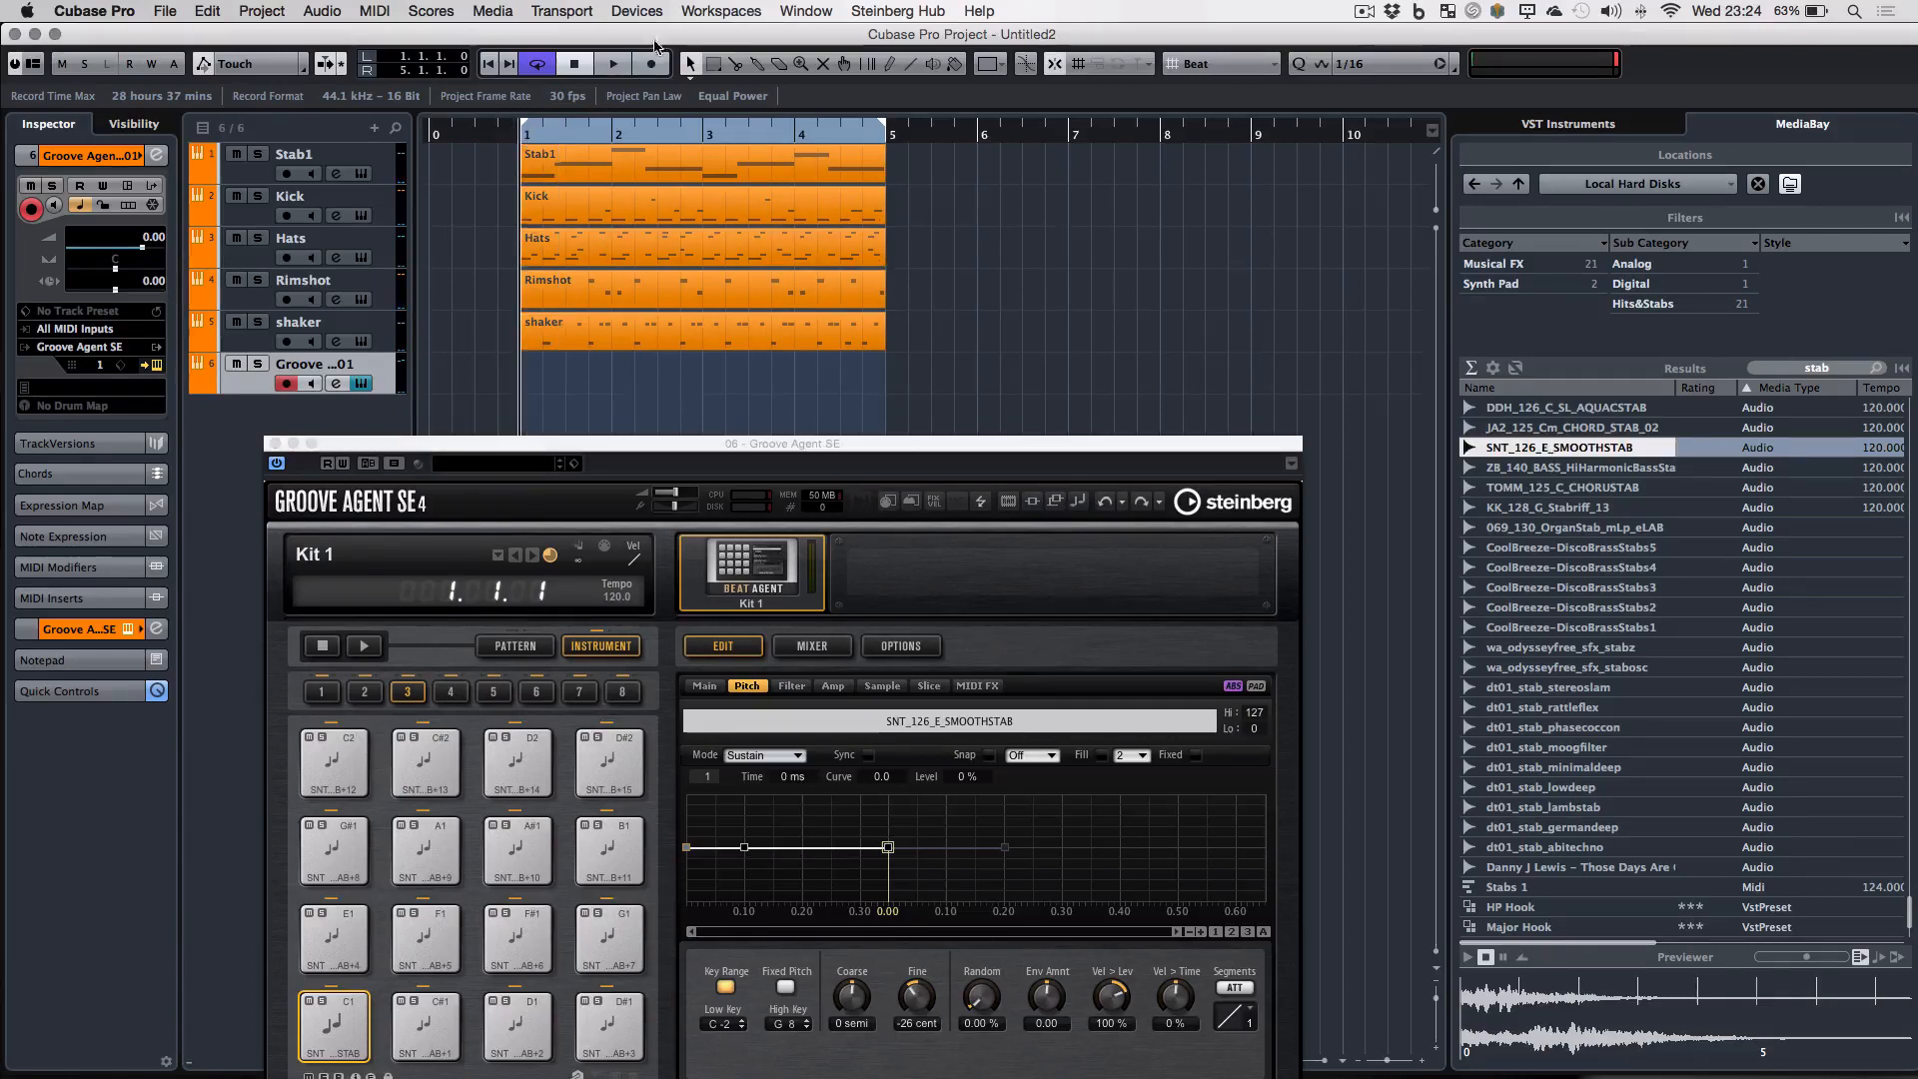
click(652, 66)
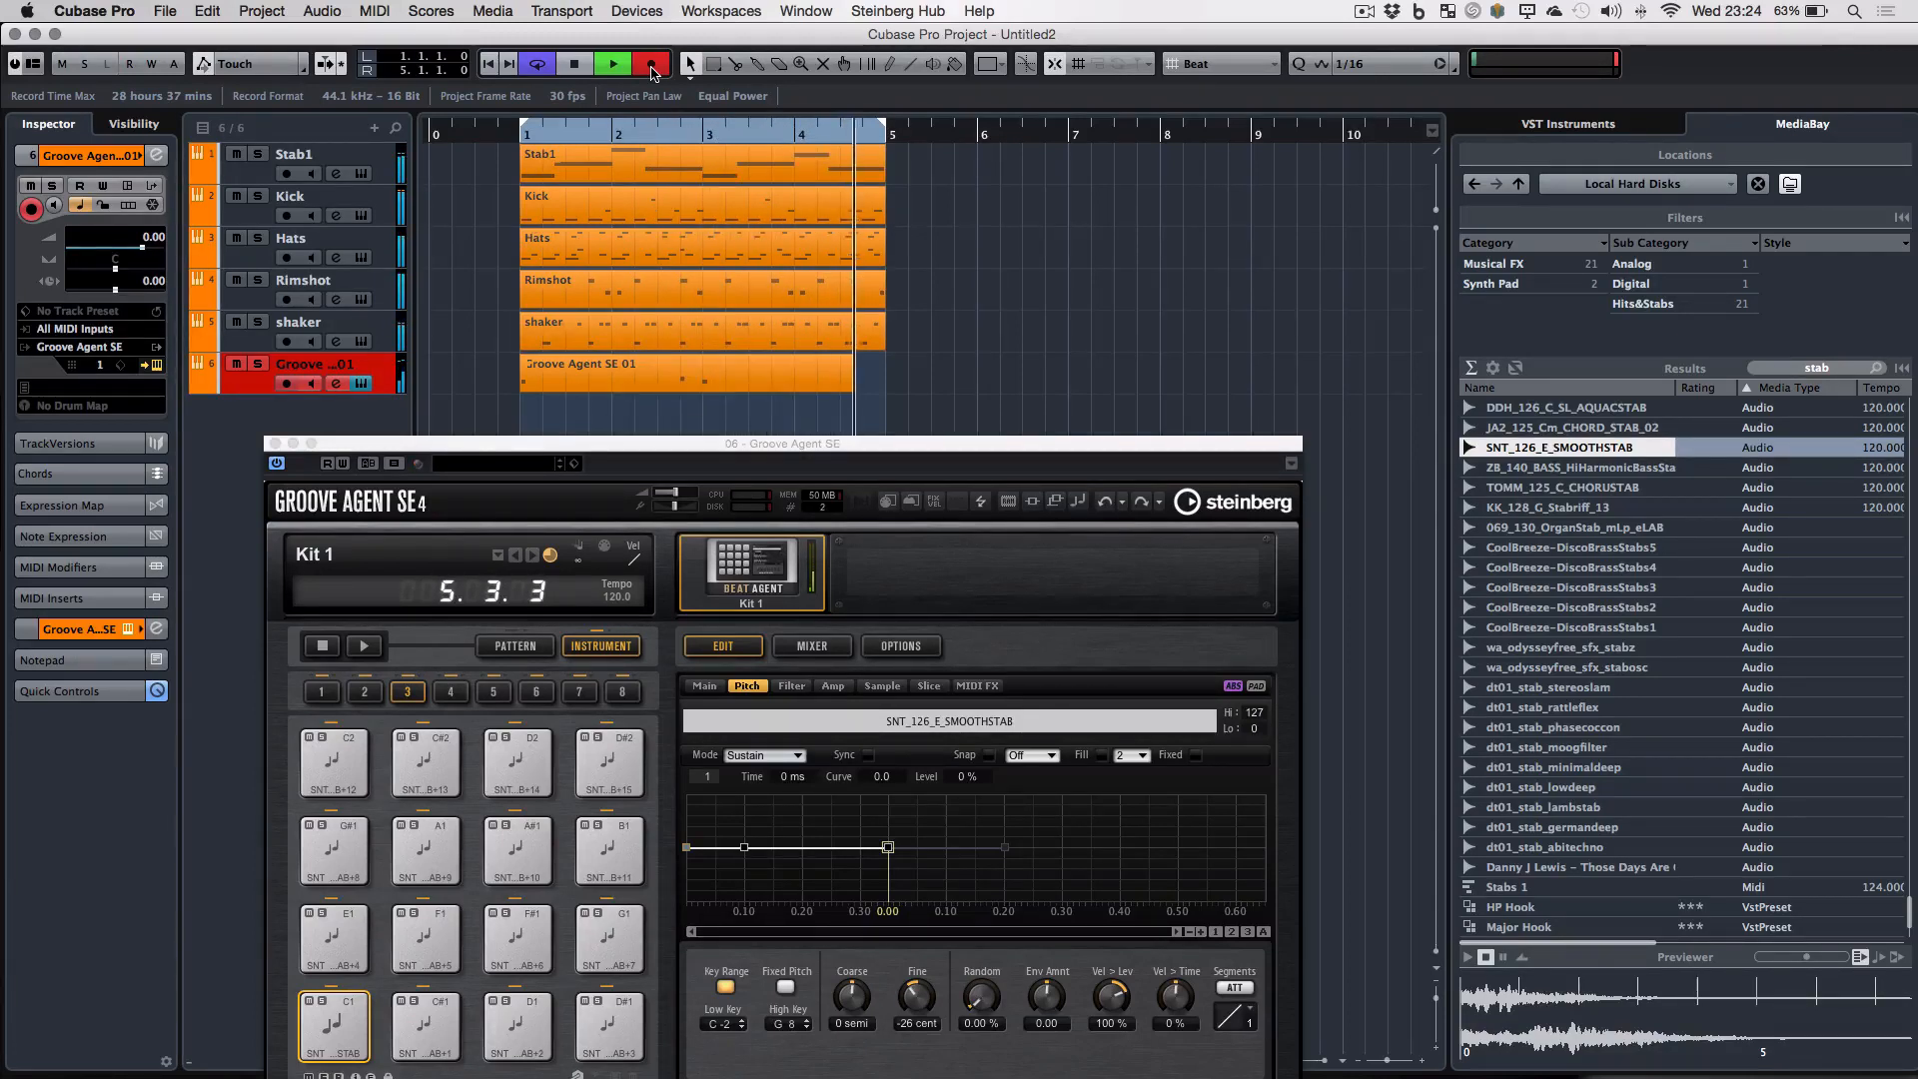
click(651, 68)
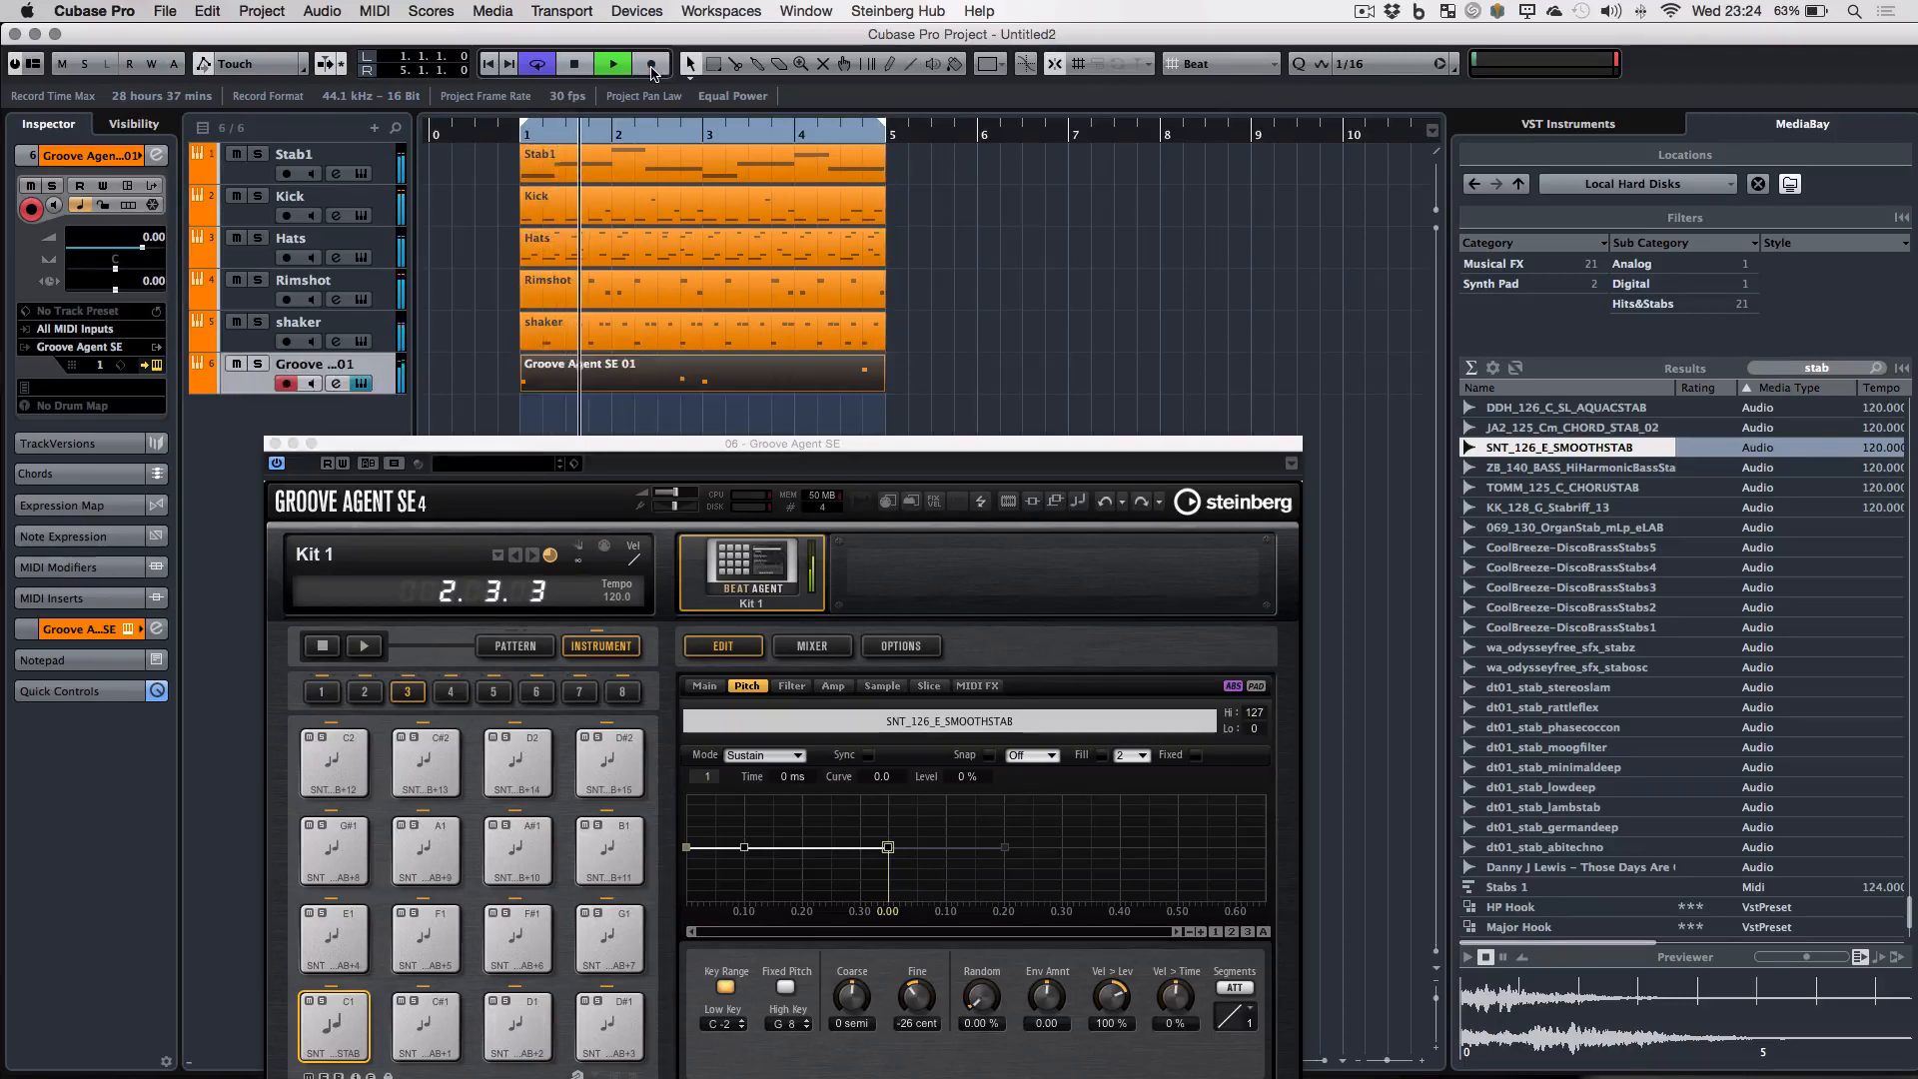
- Rename the newly recorded Groove Agent SE track as Stab 2 and close its instrument window
double_click(315, 364)
text(Stab 2)
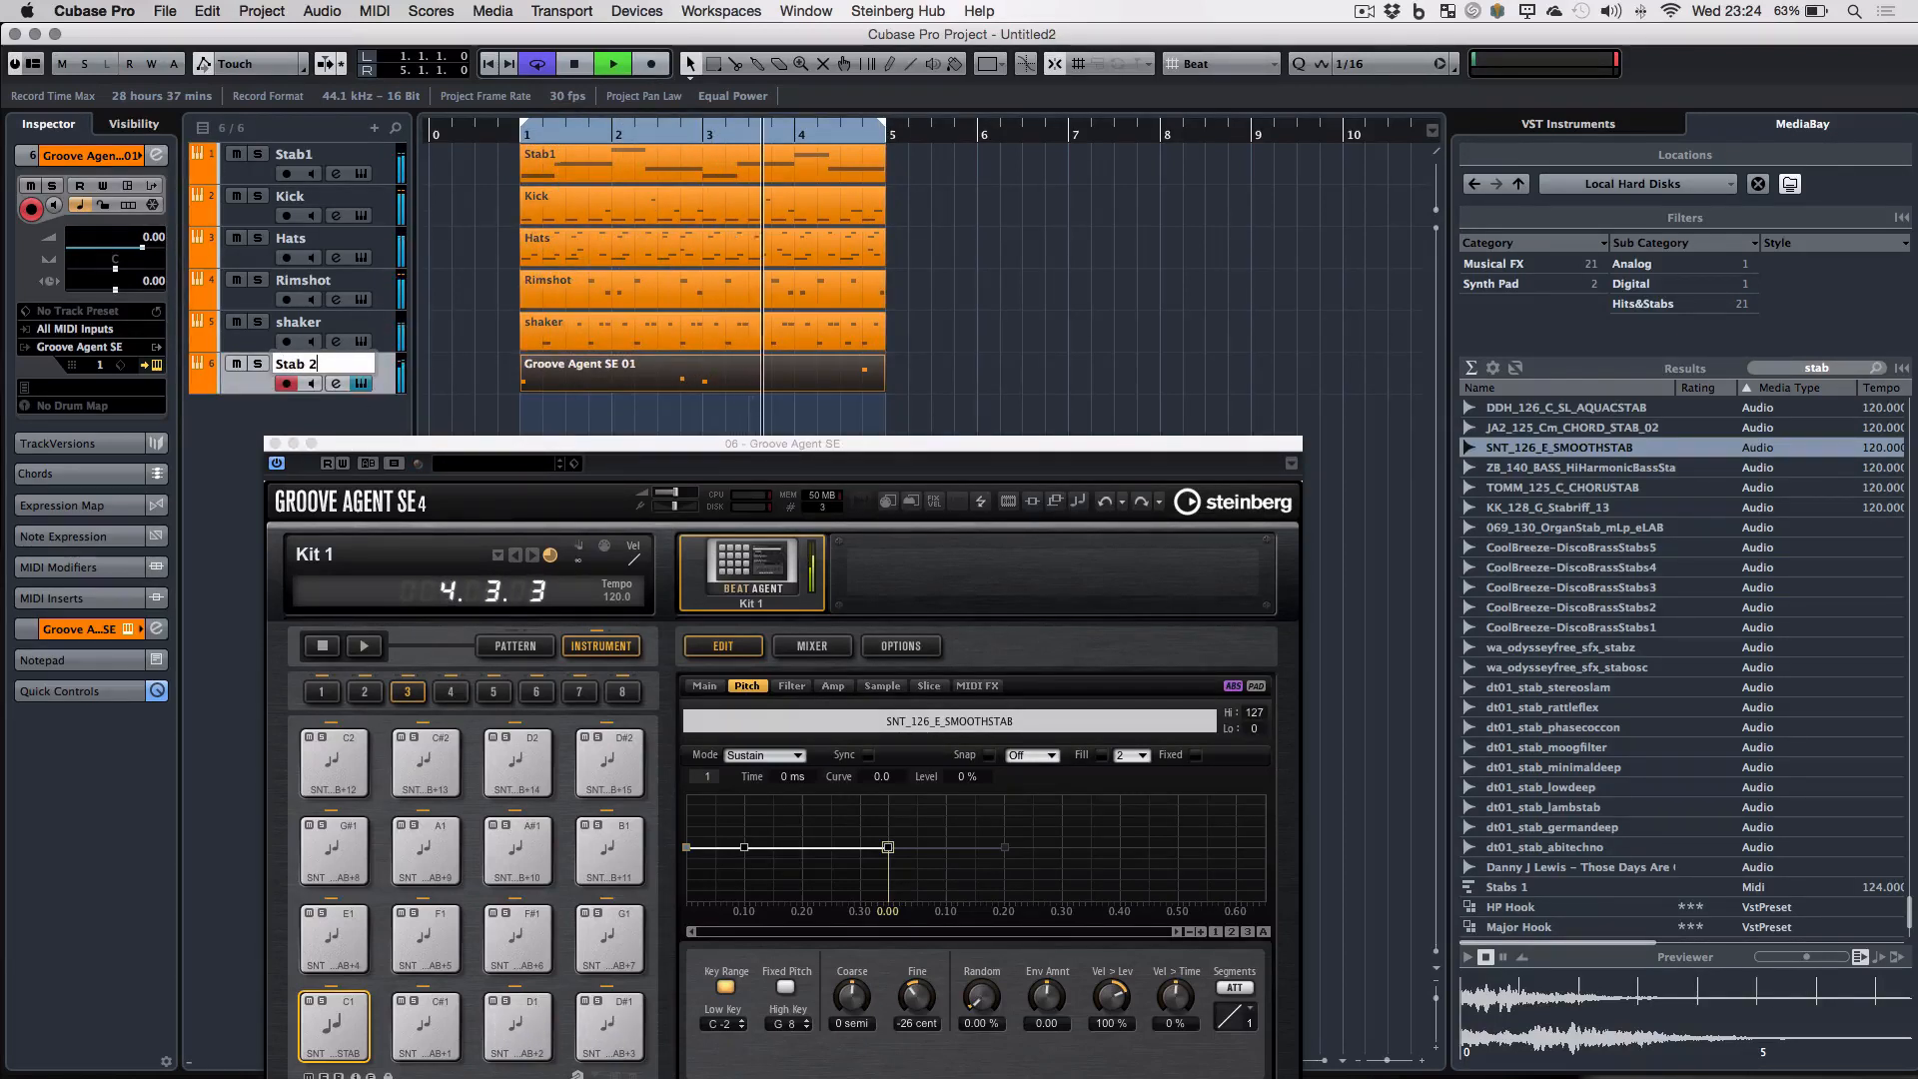
key(Return)
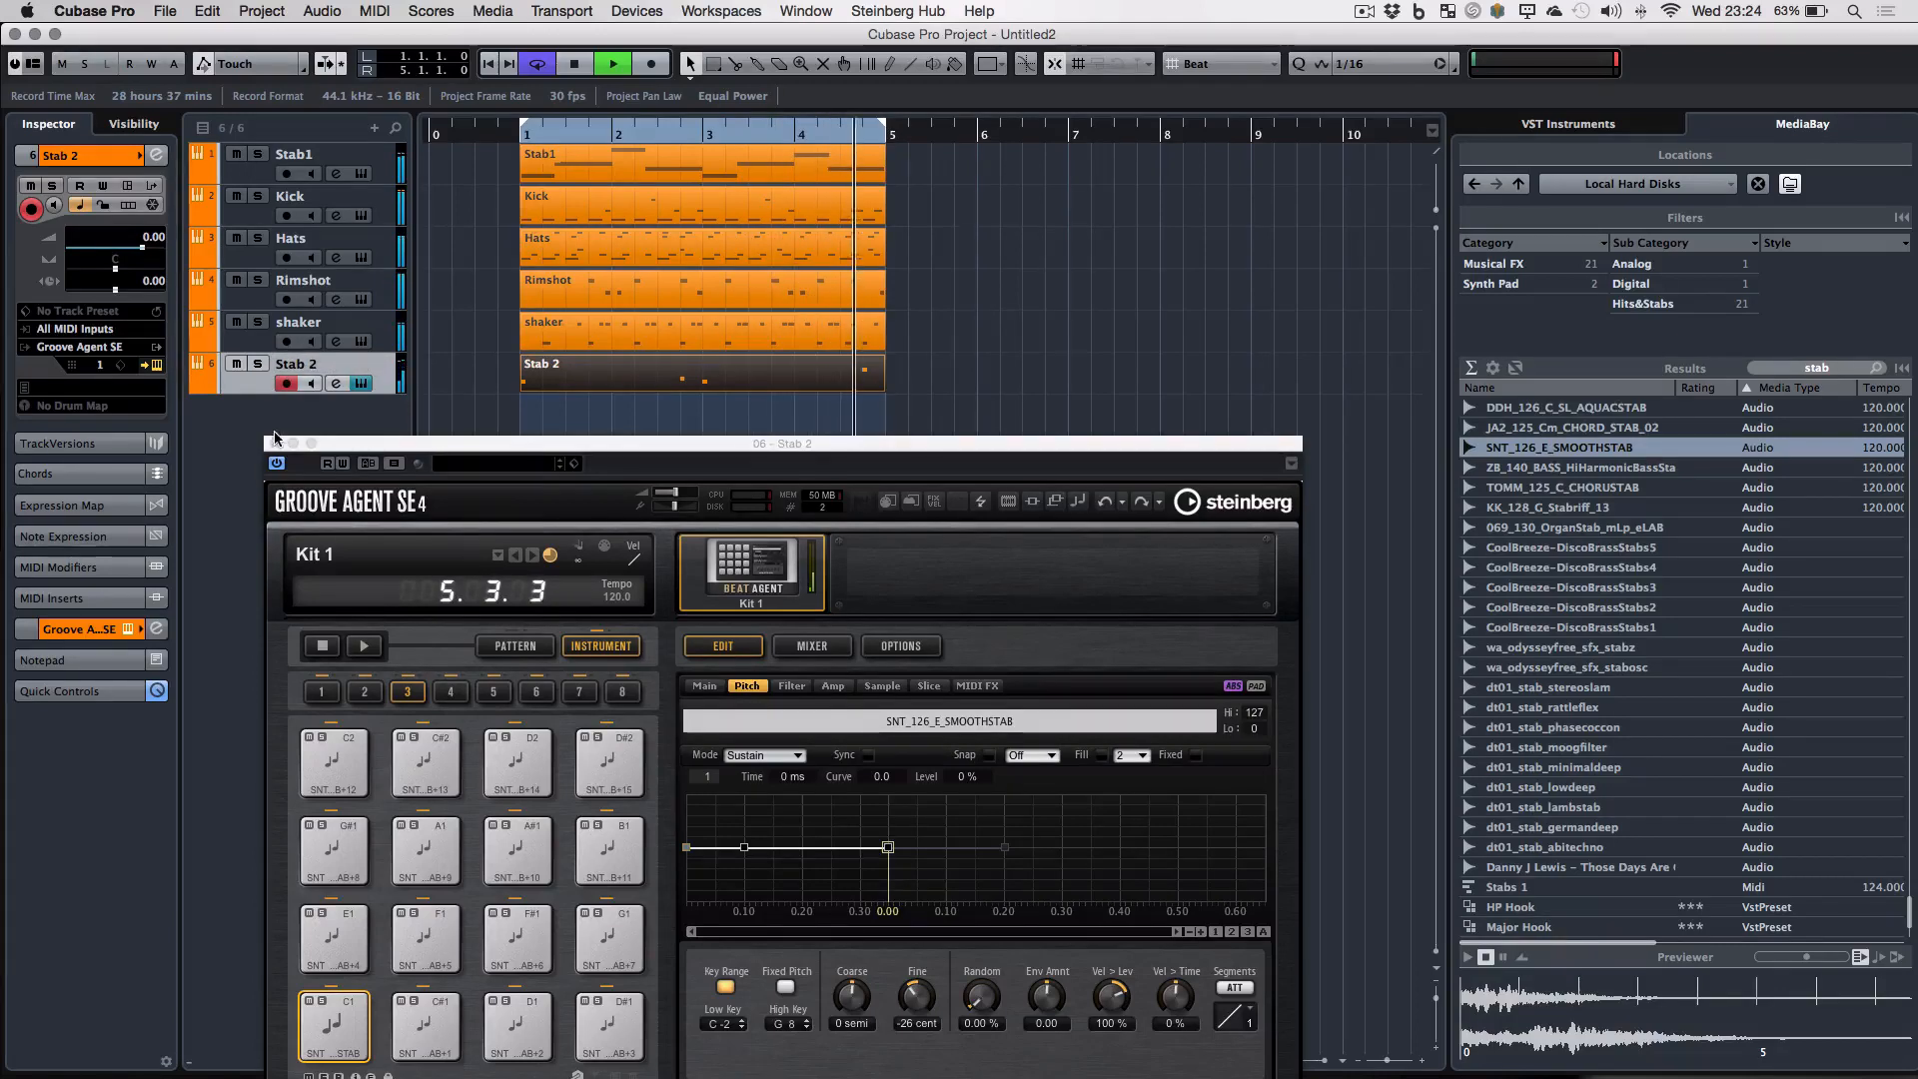
click(433, 500)
click(275, 443)
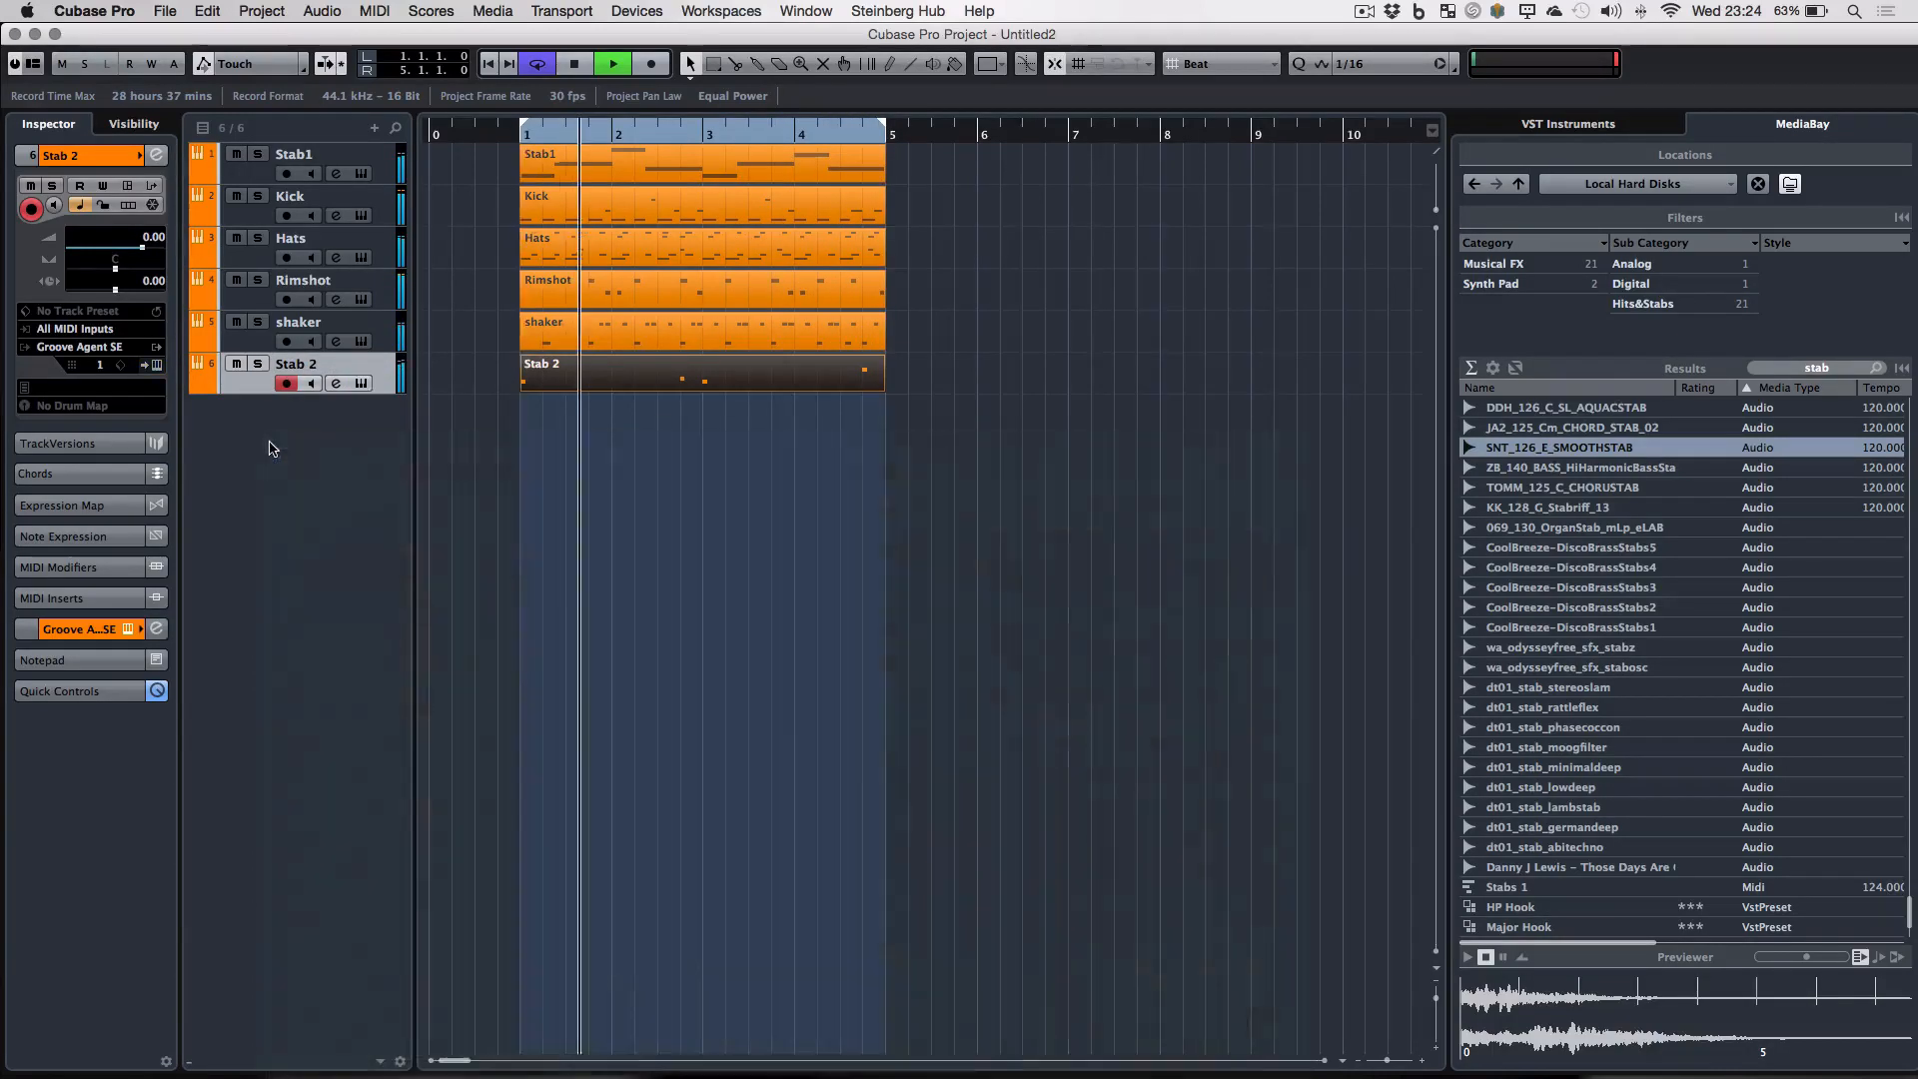
- Solo Stab 2 in the MixConsole, apply a low cut at about 220 Hz in its channel settings, and unsolo it
key(F3)
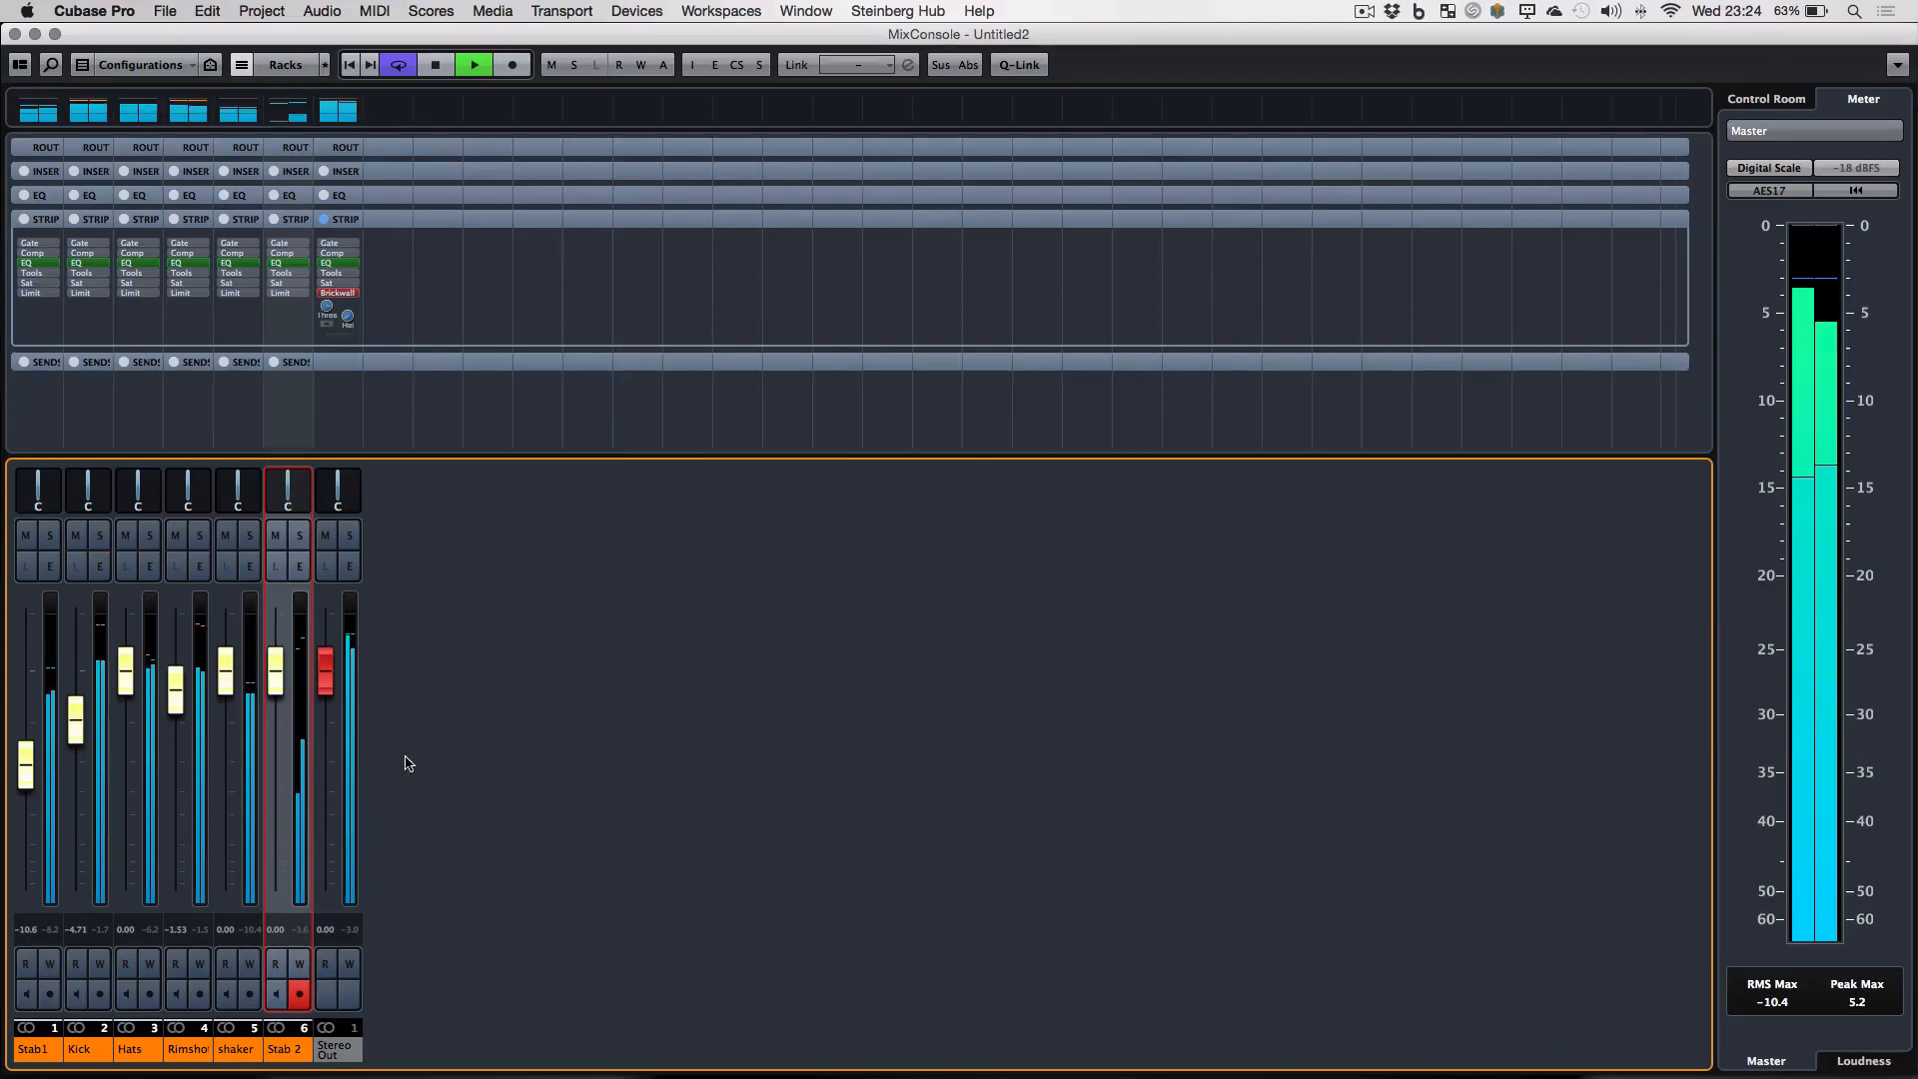
click(299, 536)
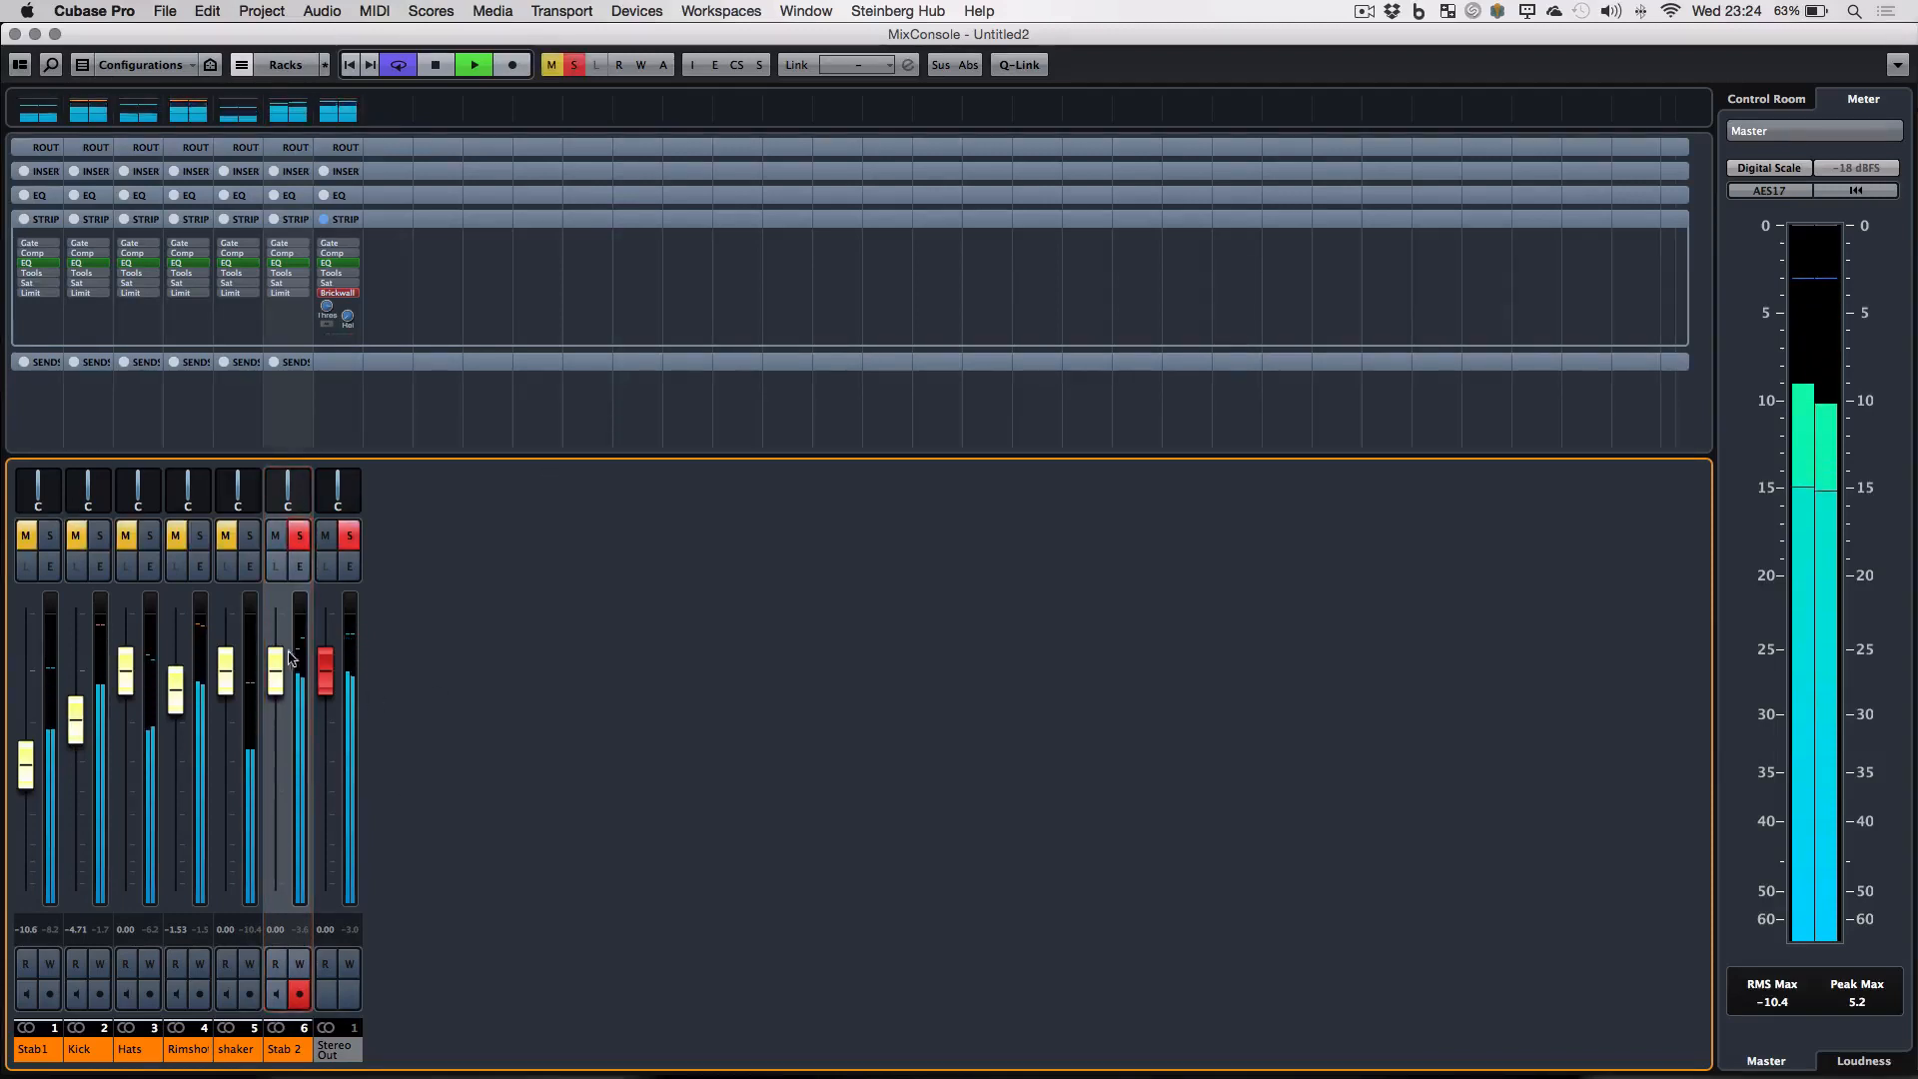
click(300, 567)
click(545, 638)
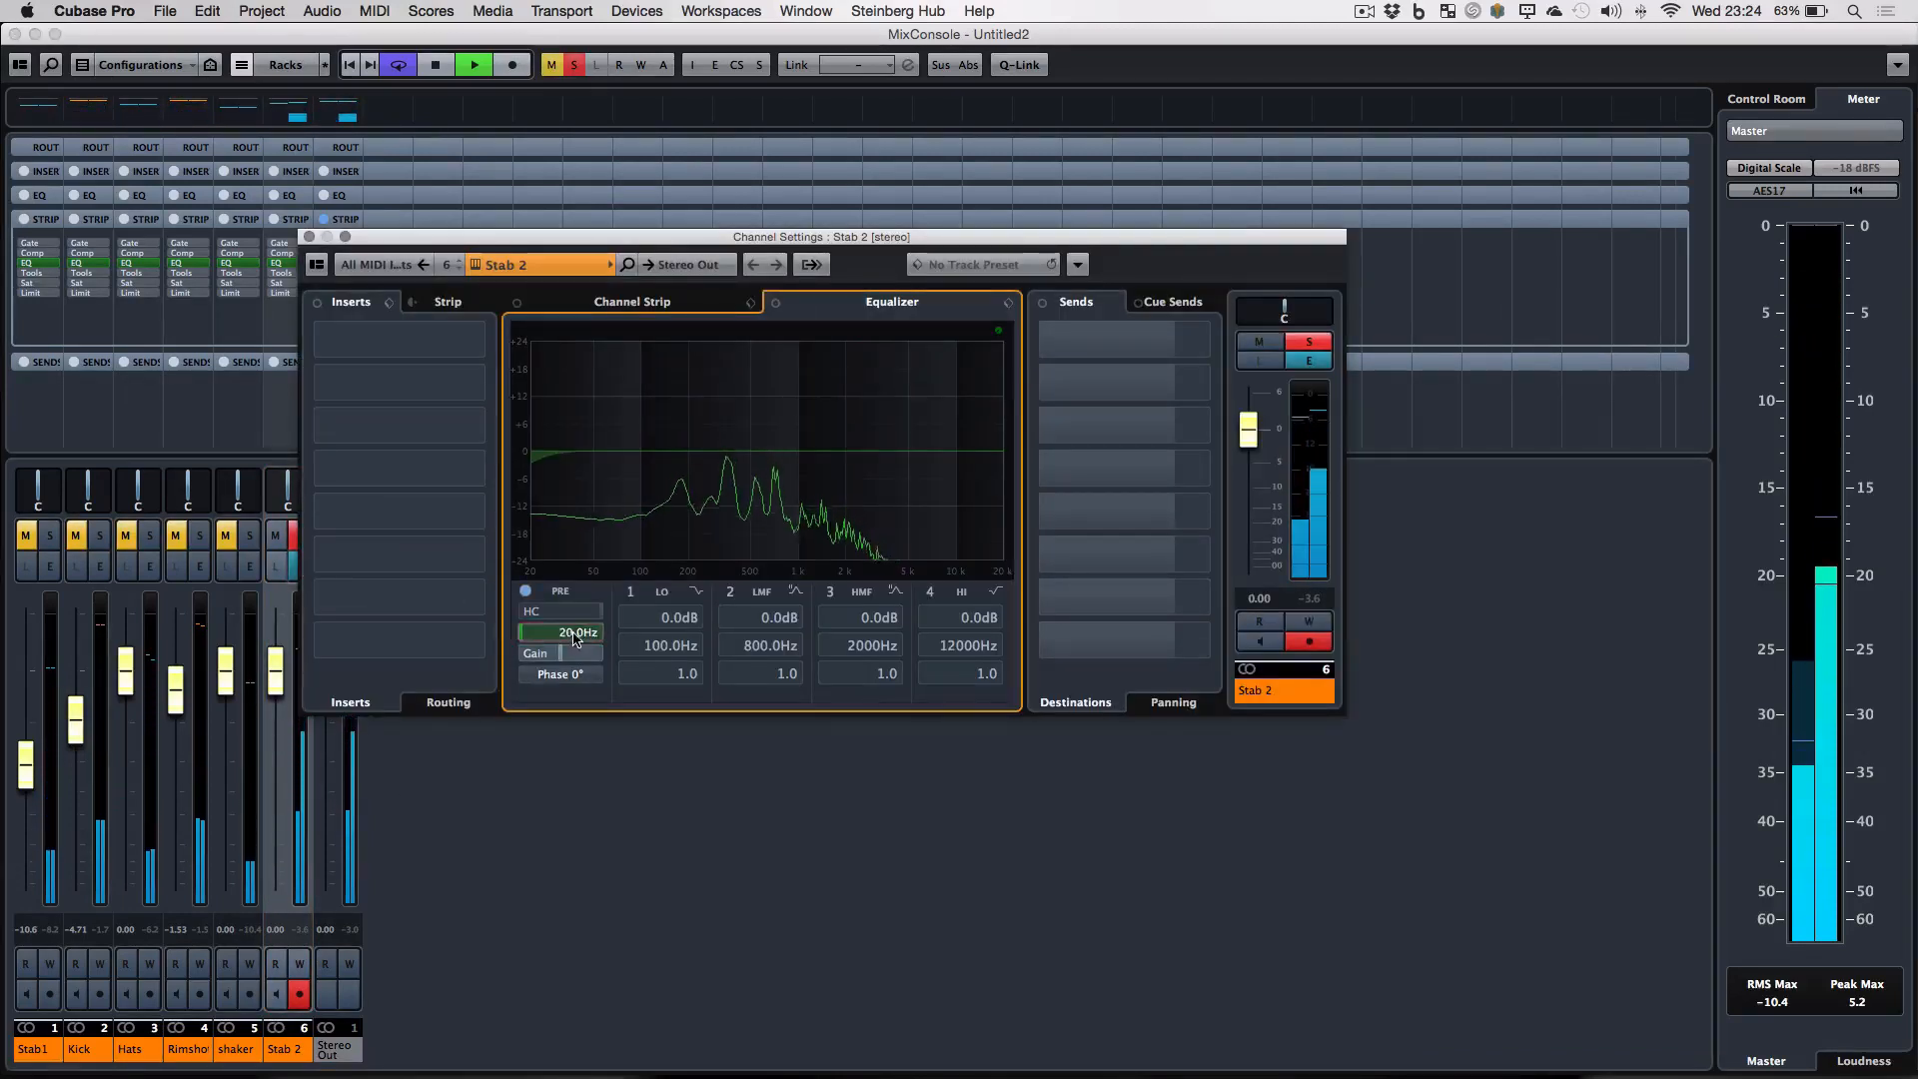
click(546, 635)
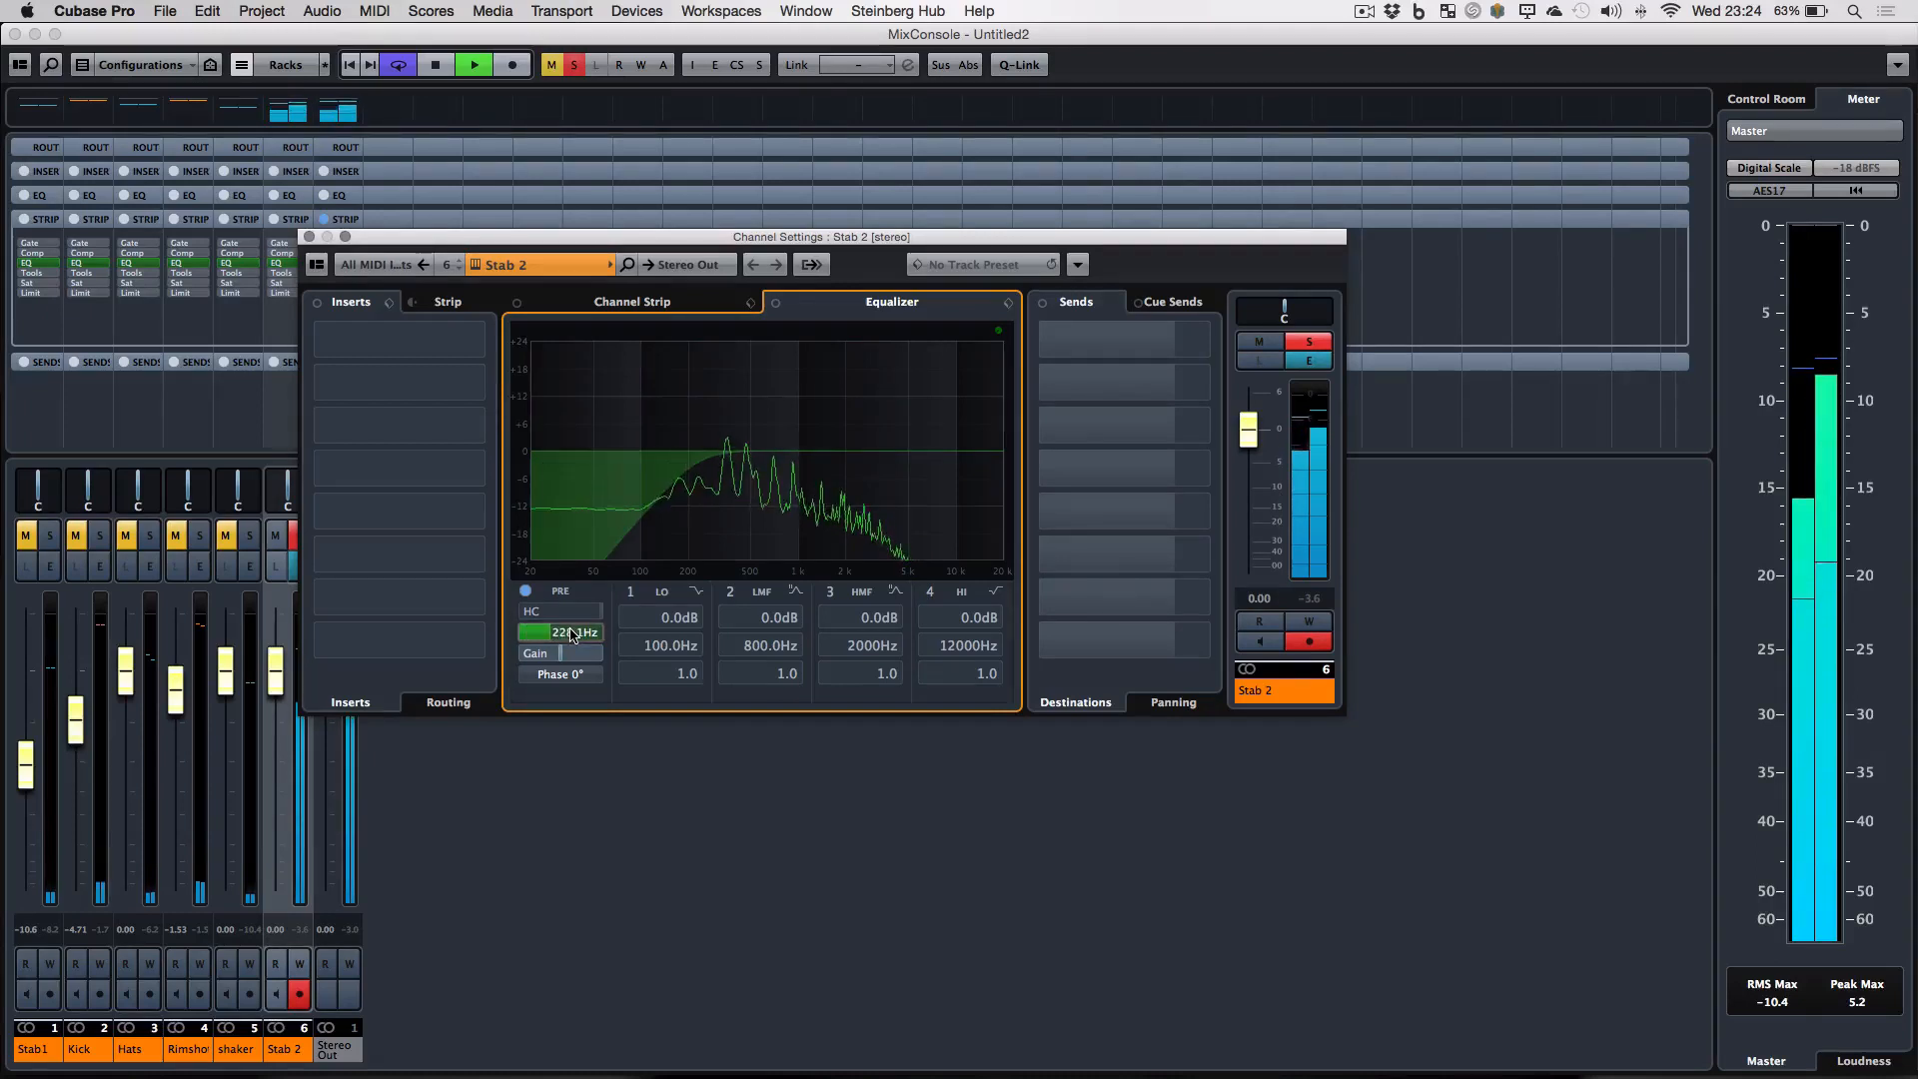
click(1307, 343)
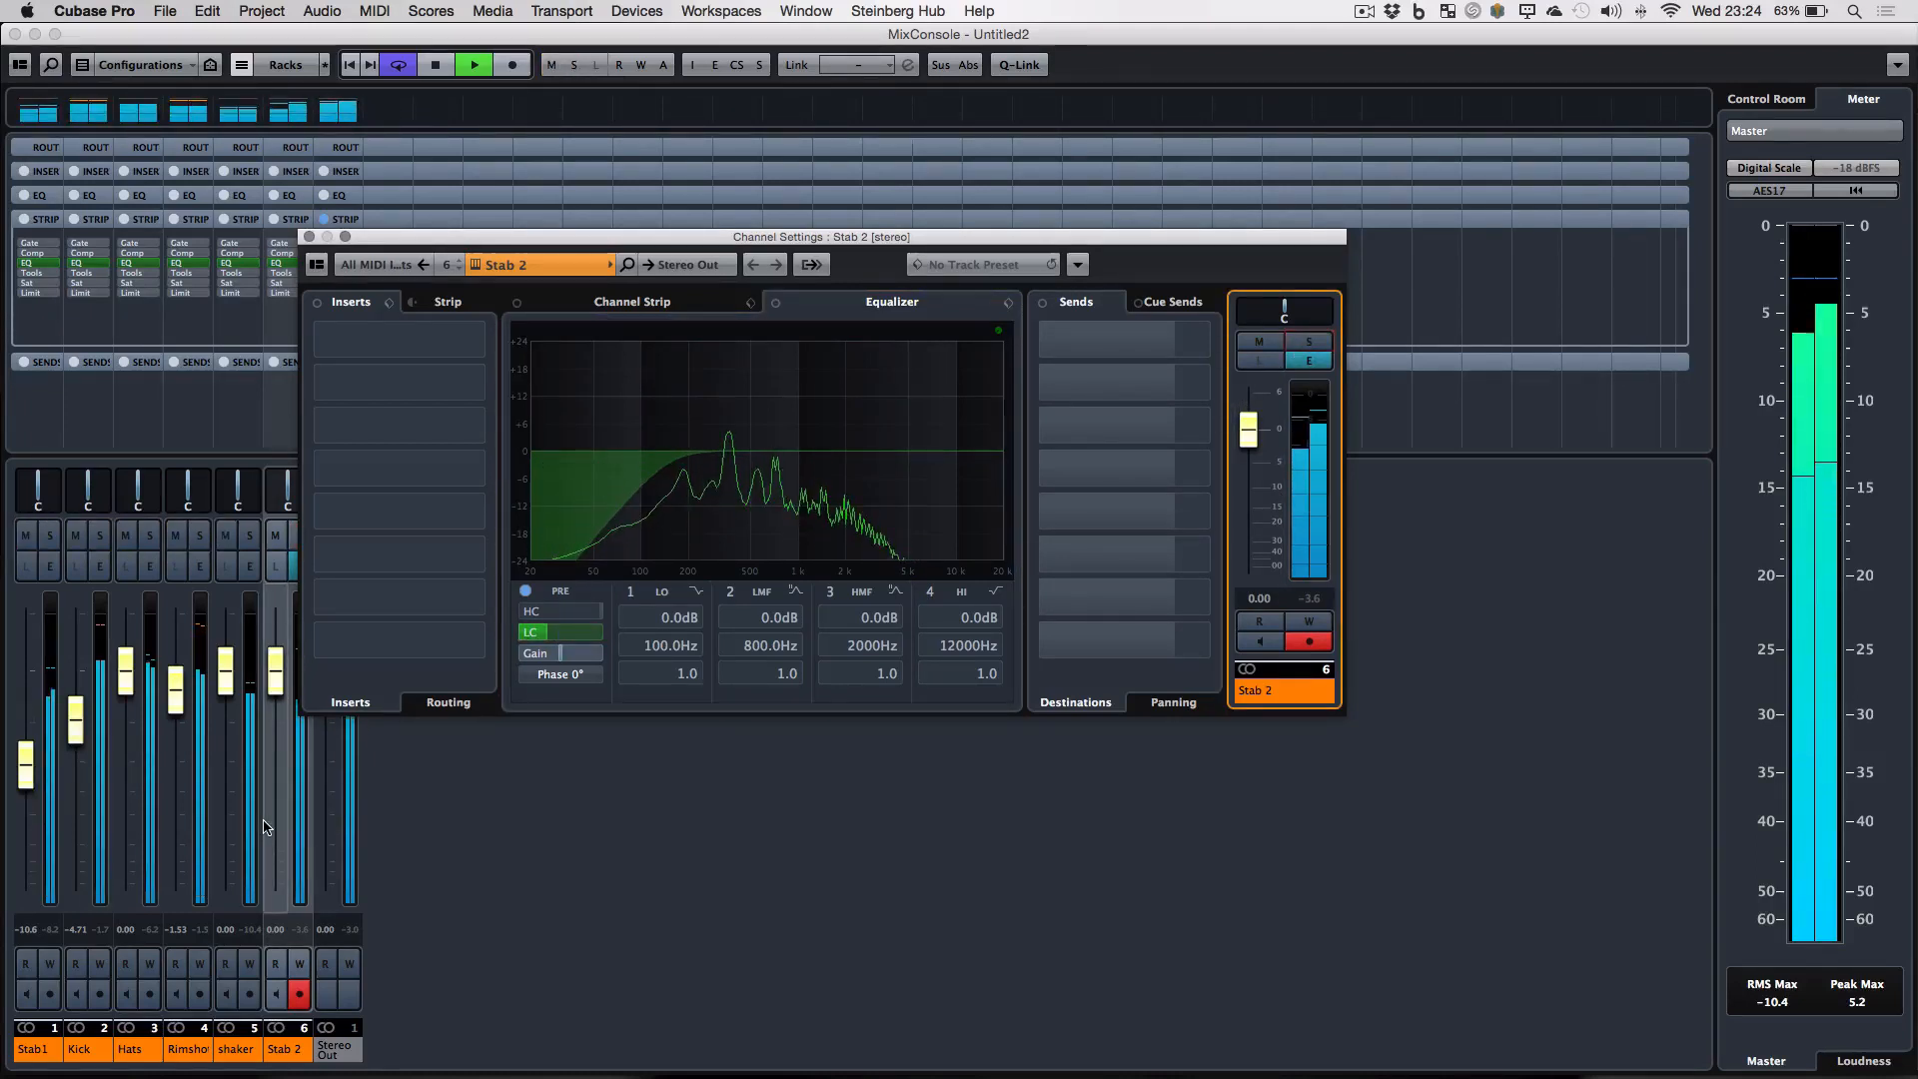
click(309, 237)
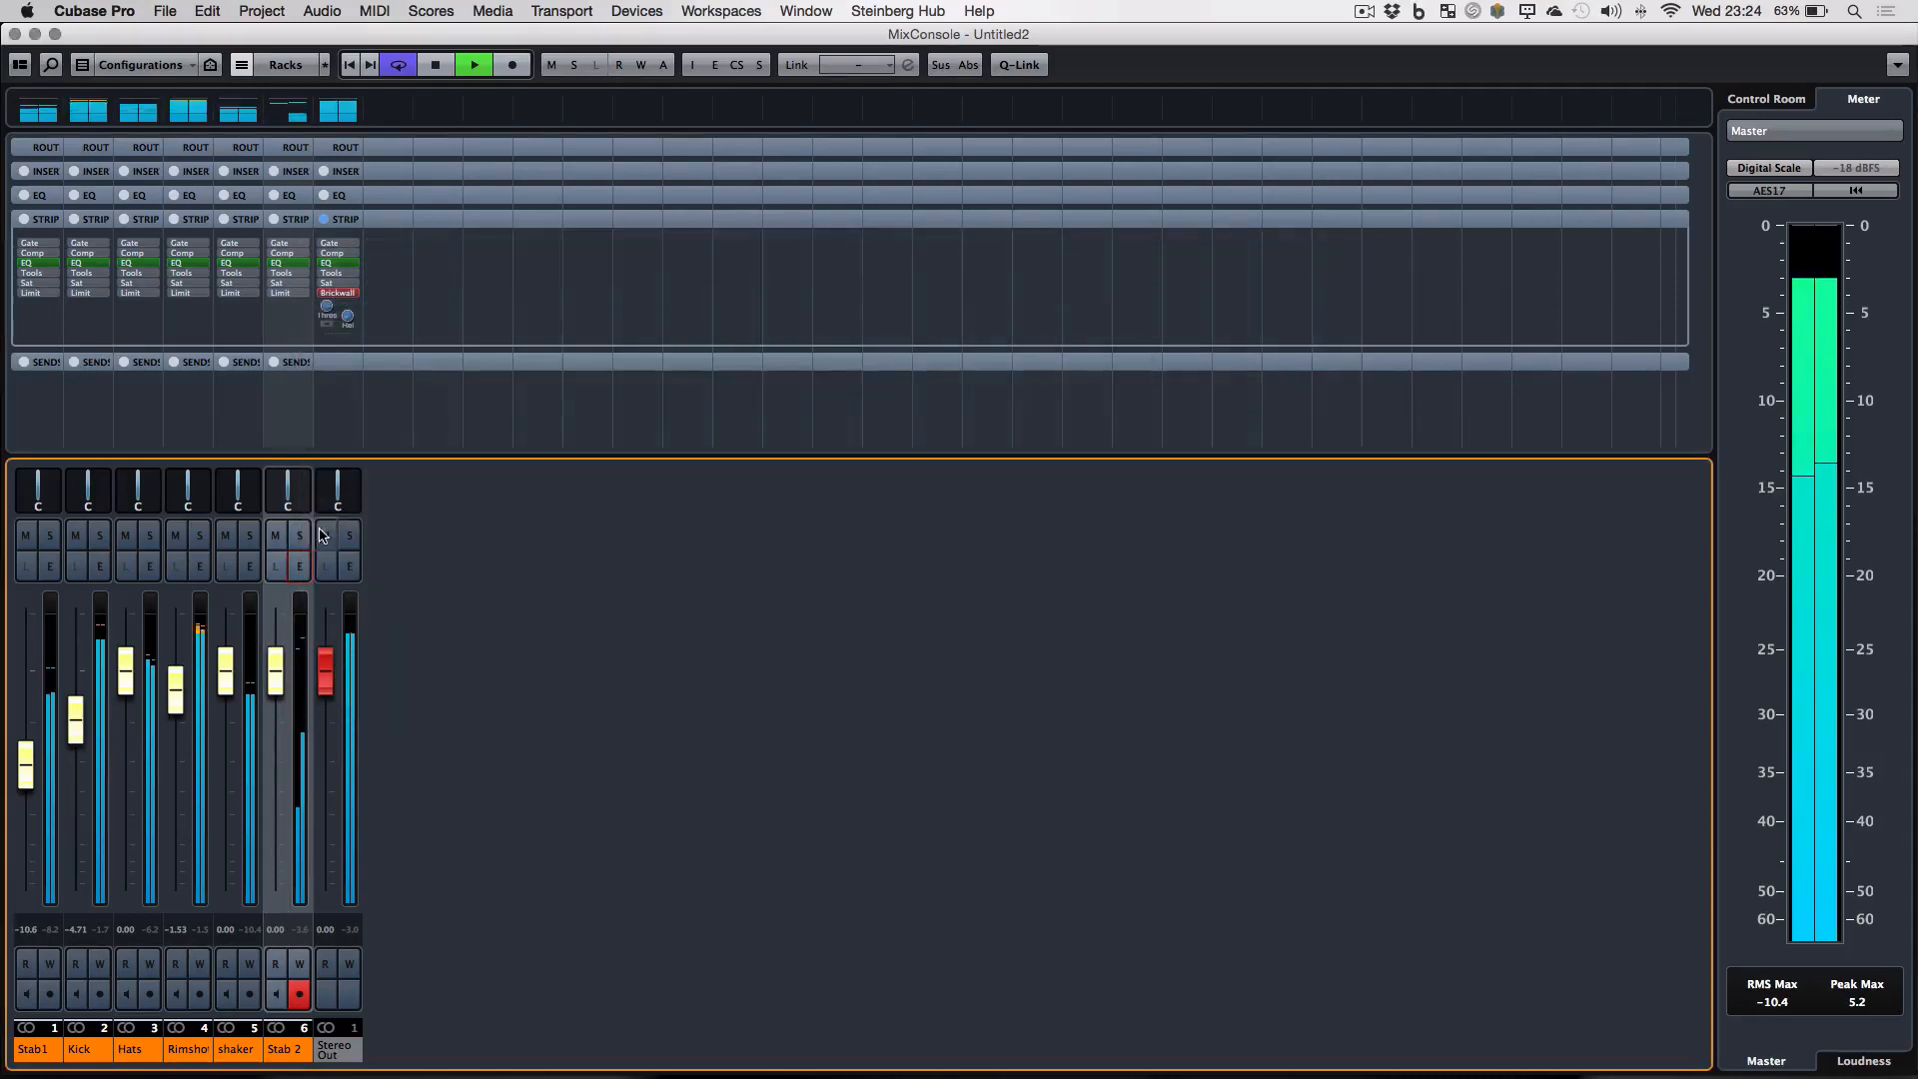
- Balance Stab 2 against Stab1 with both soloed by setting Stab 2's level to -1.12 dB, and clear all solos
click(300, 537)
click(51, 537)
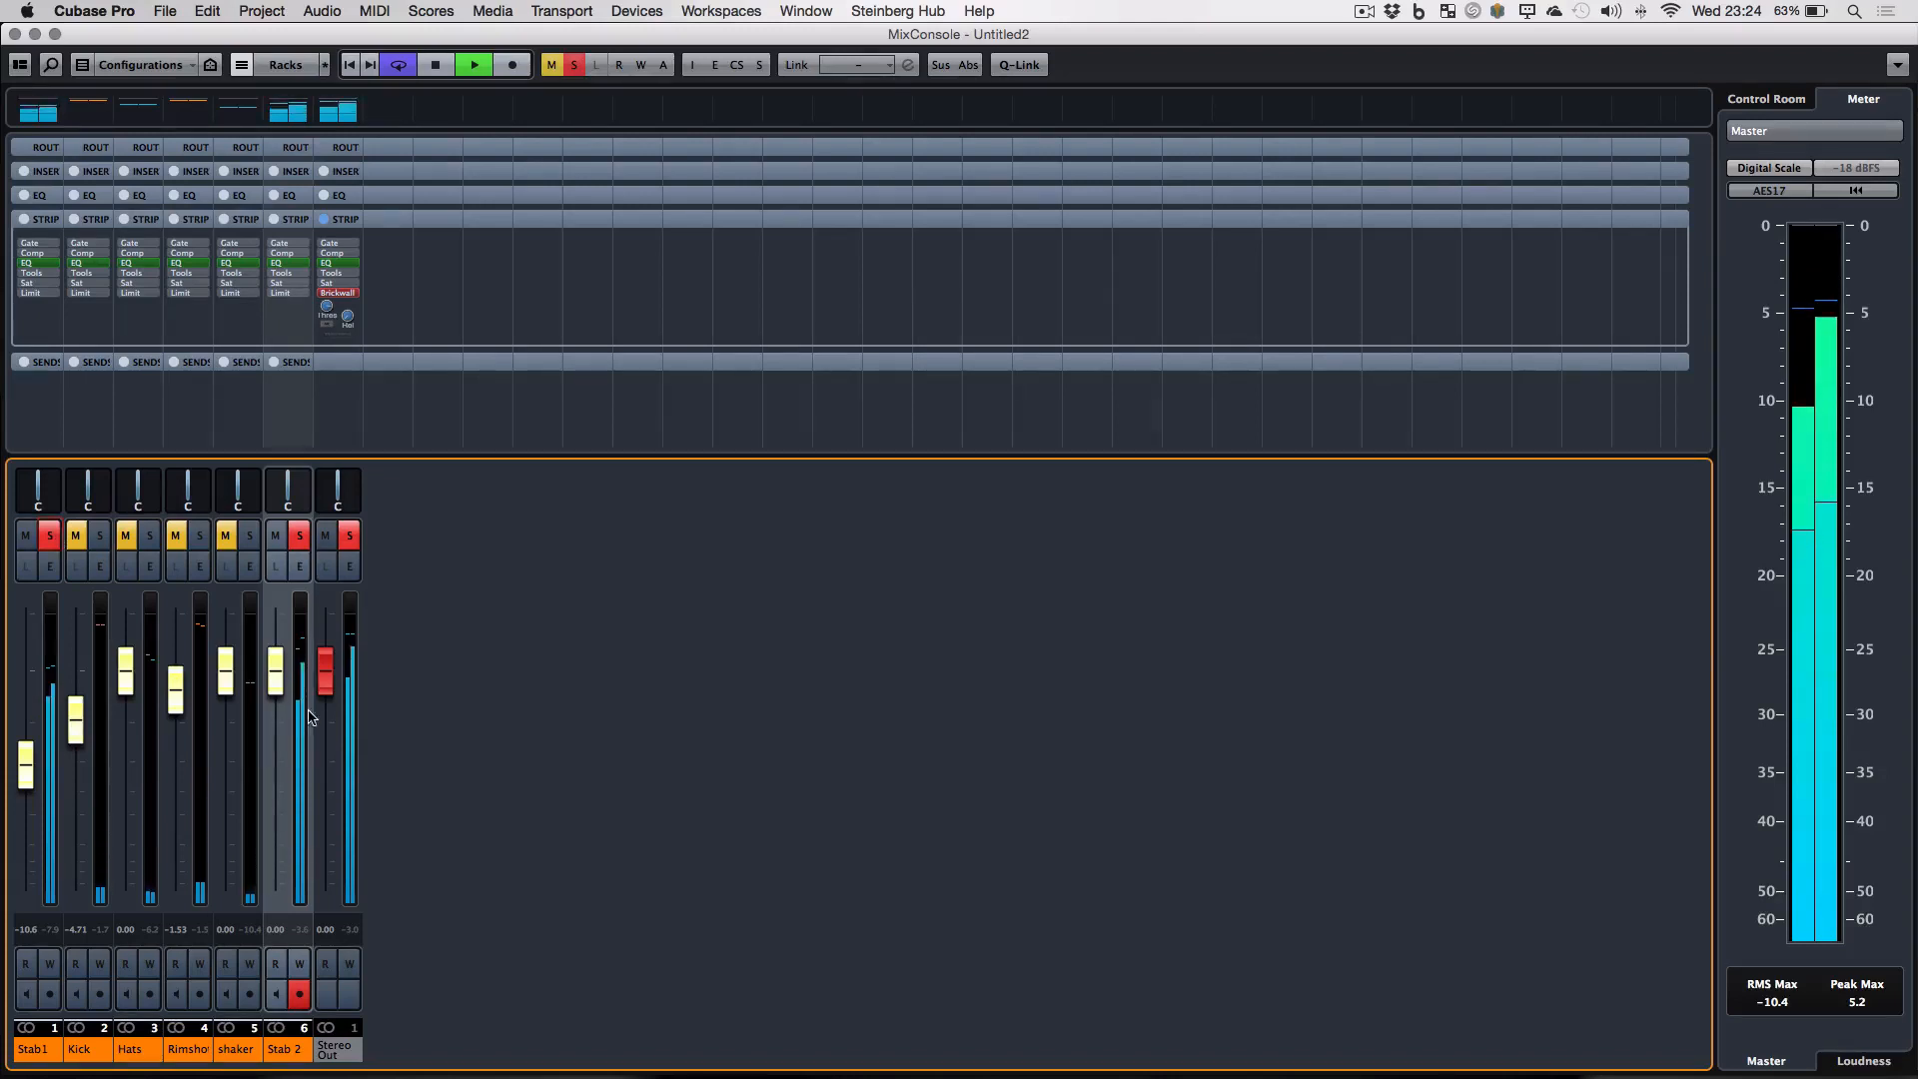
drag(279, 690, 281, 697)
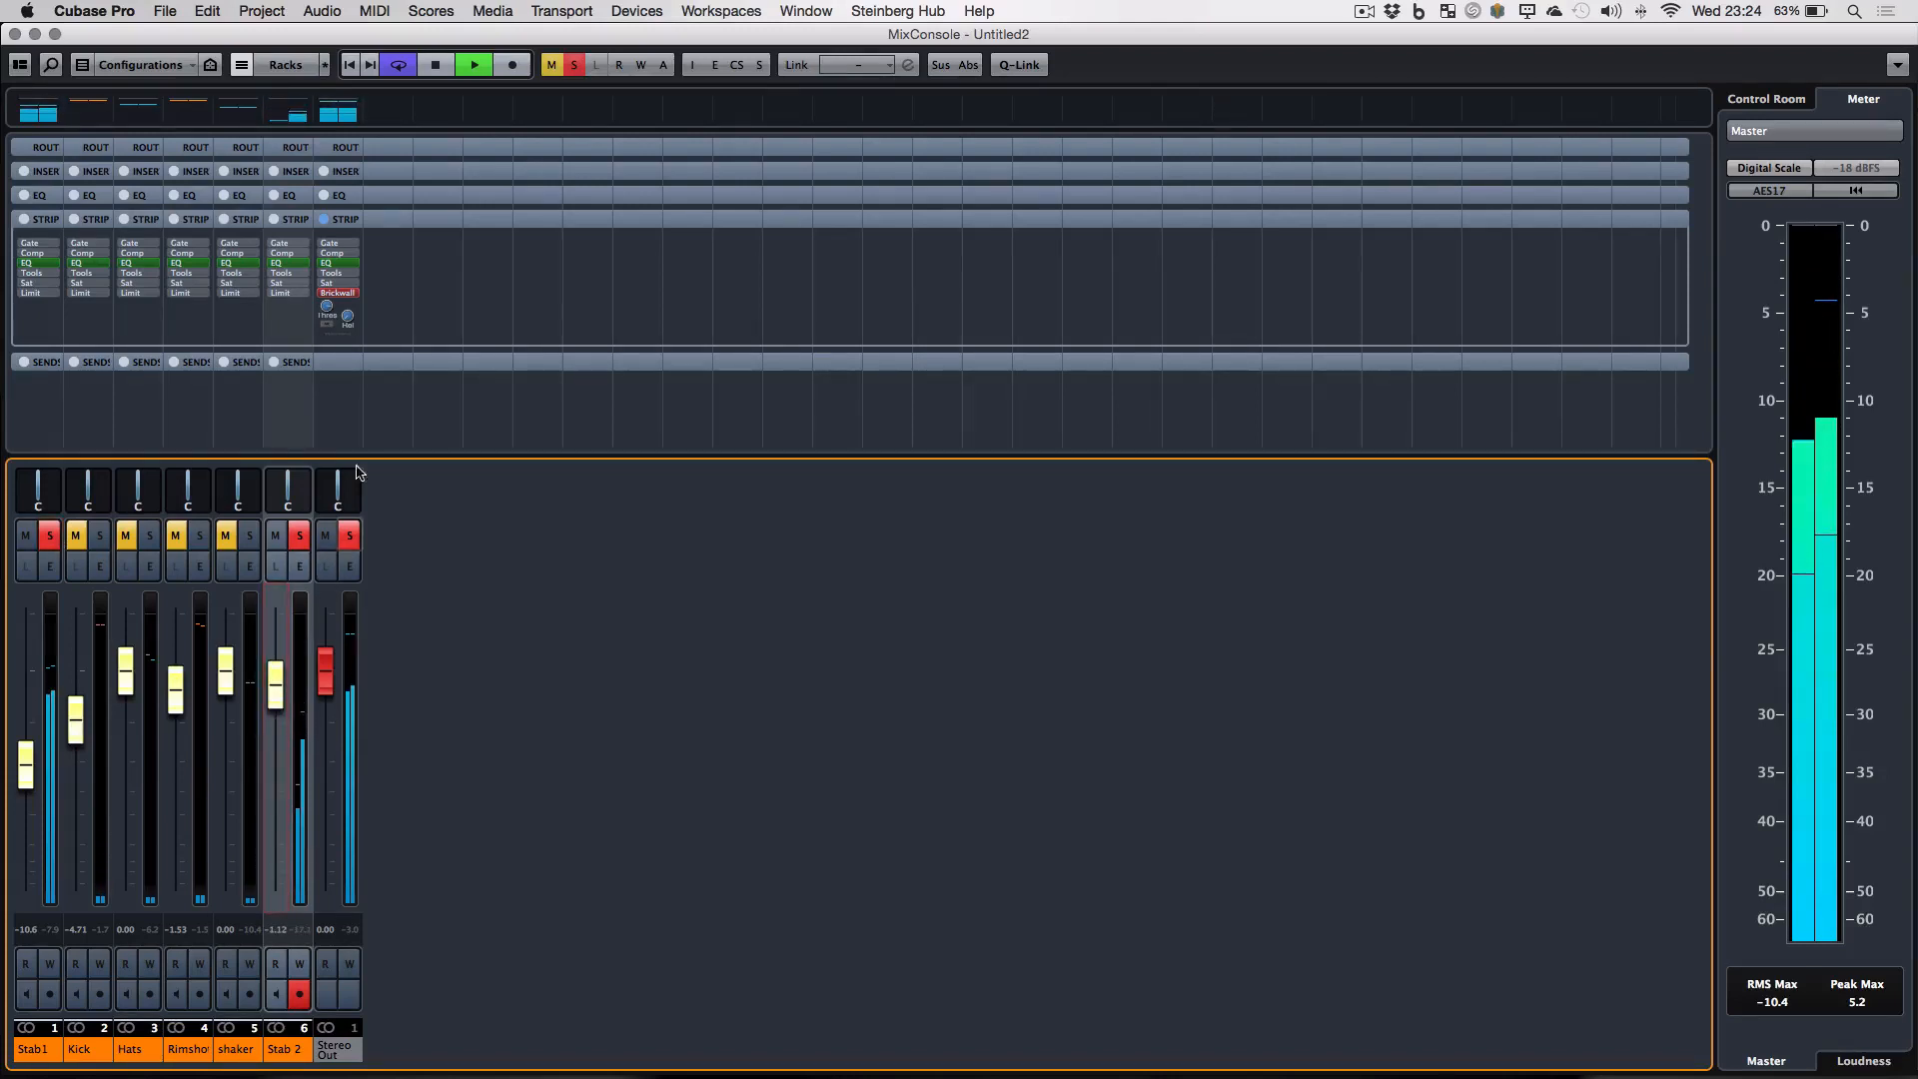
click(577, 66)
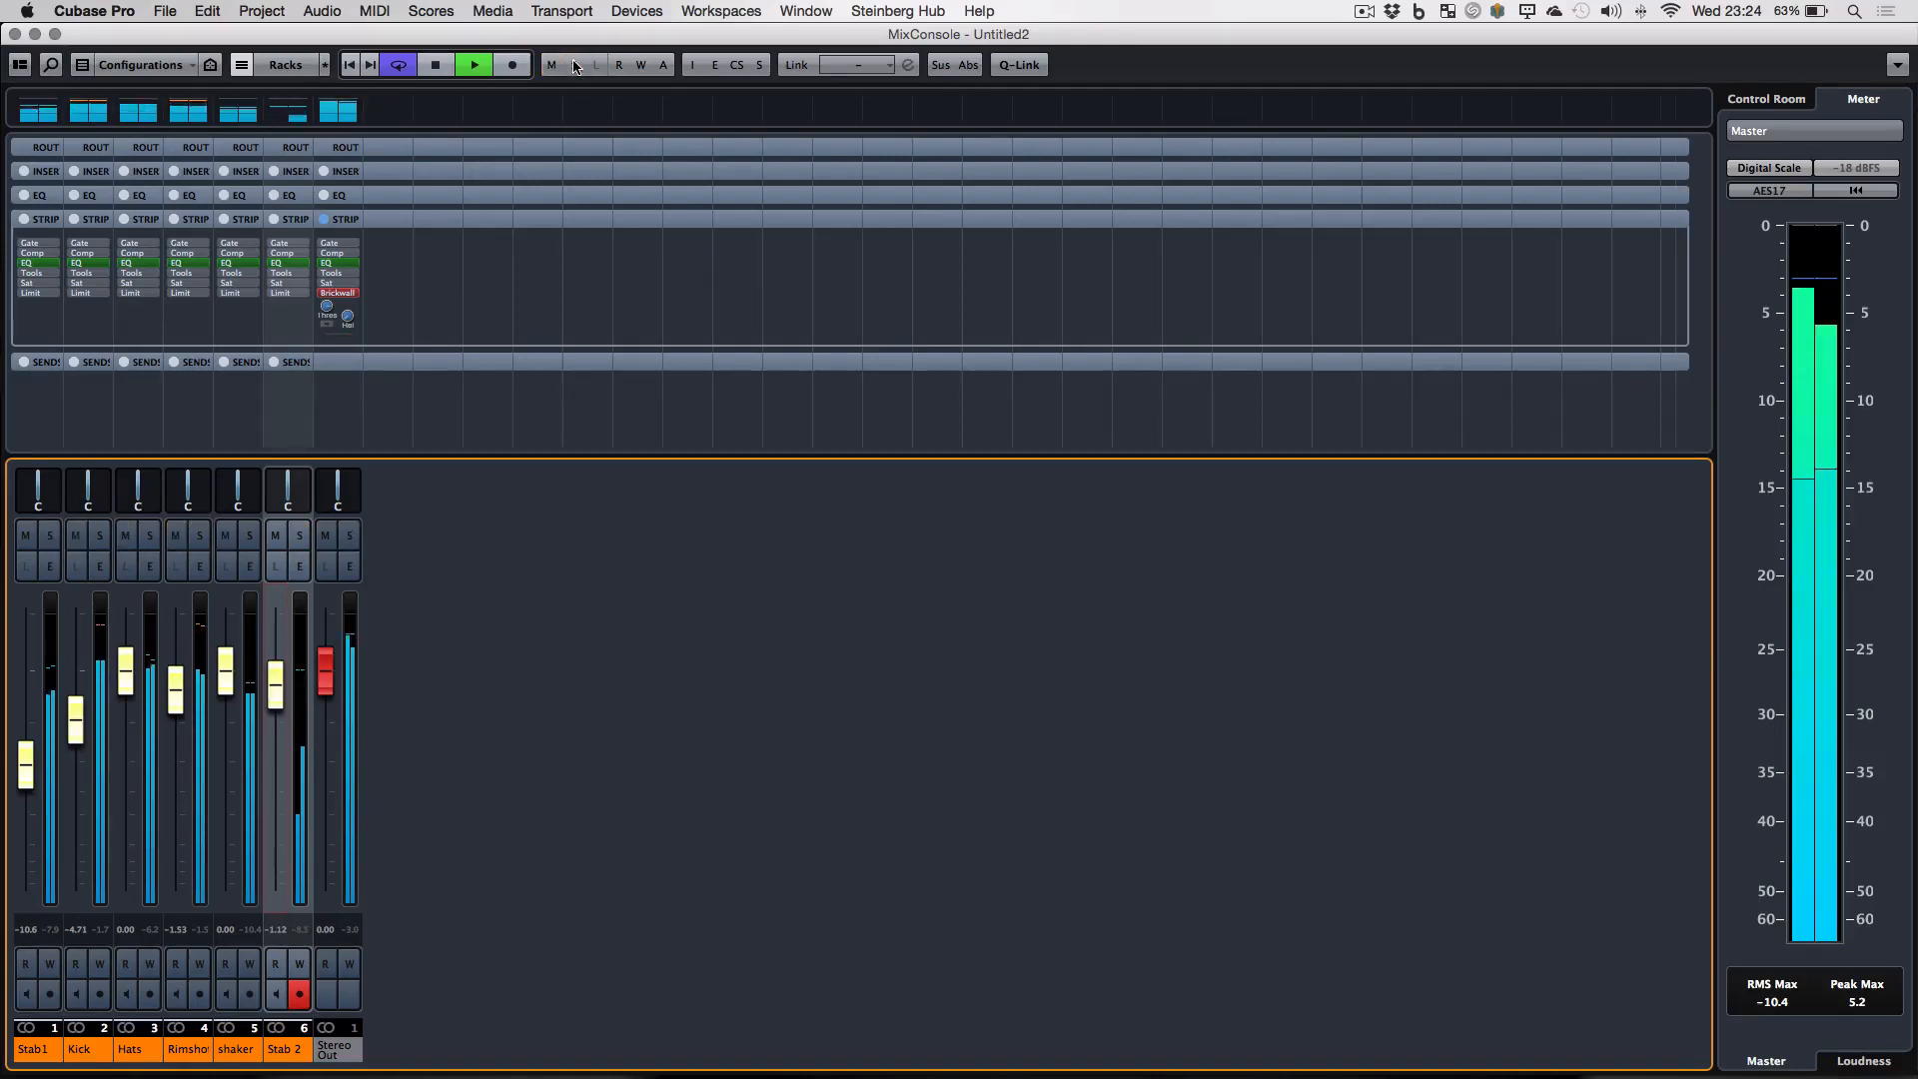
key(F3)
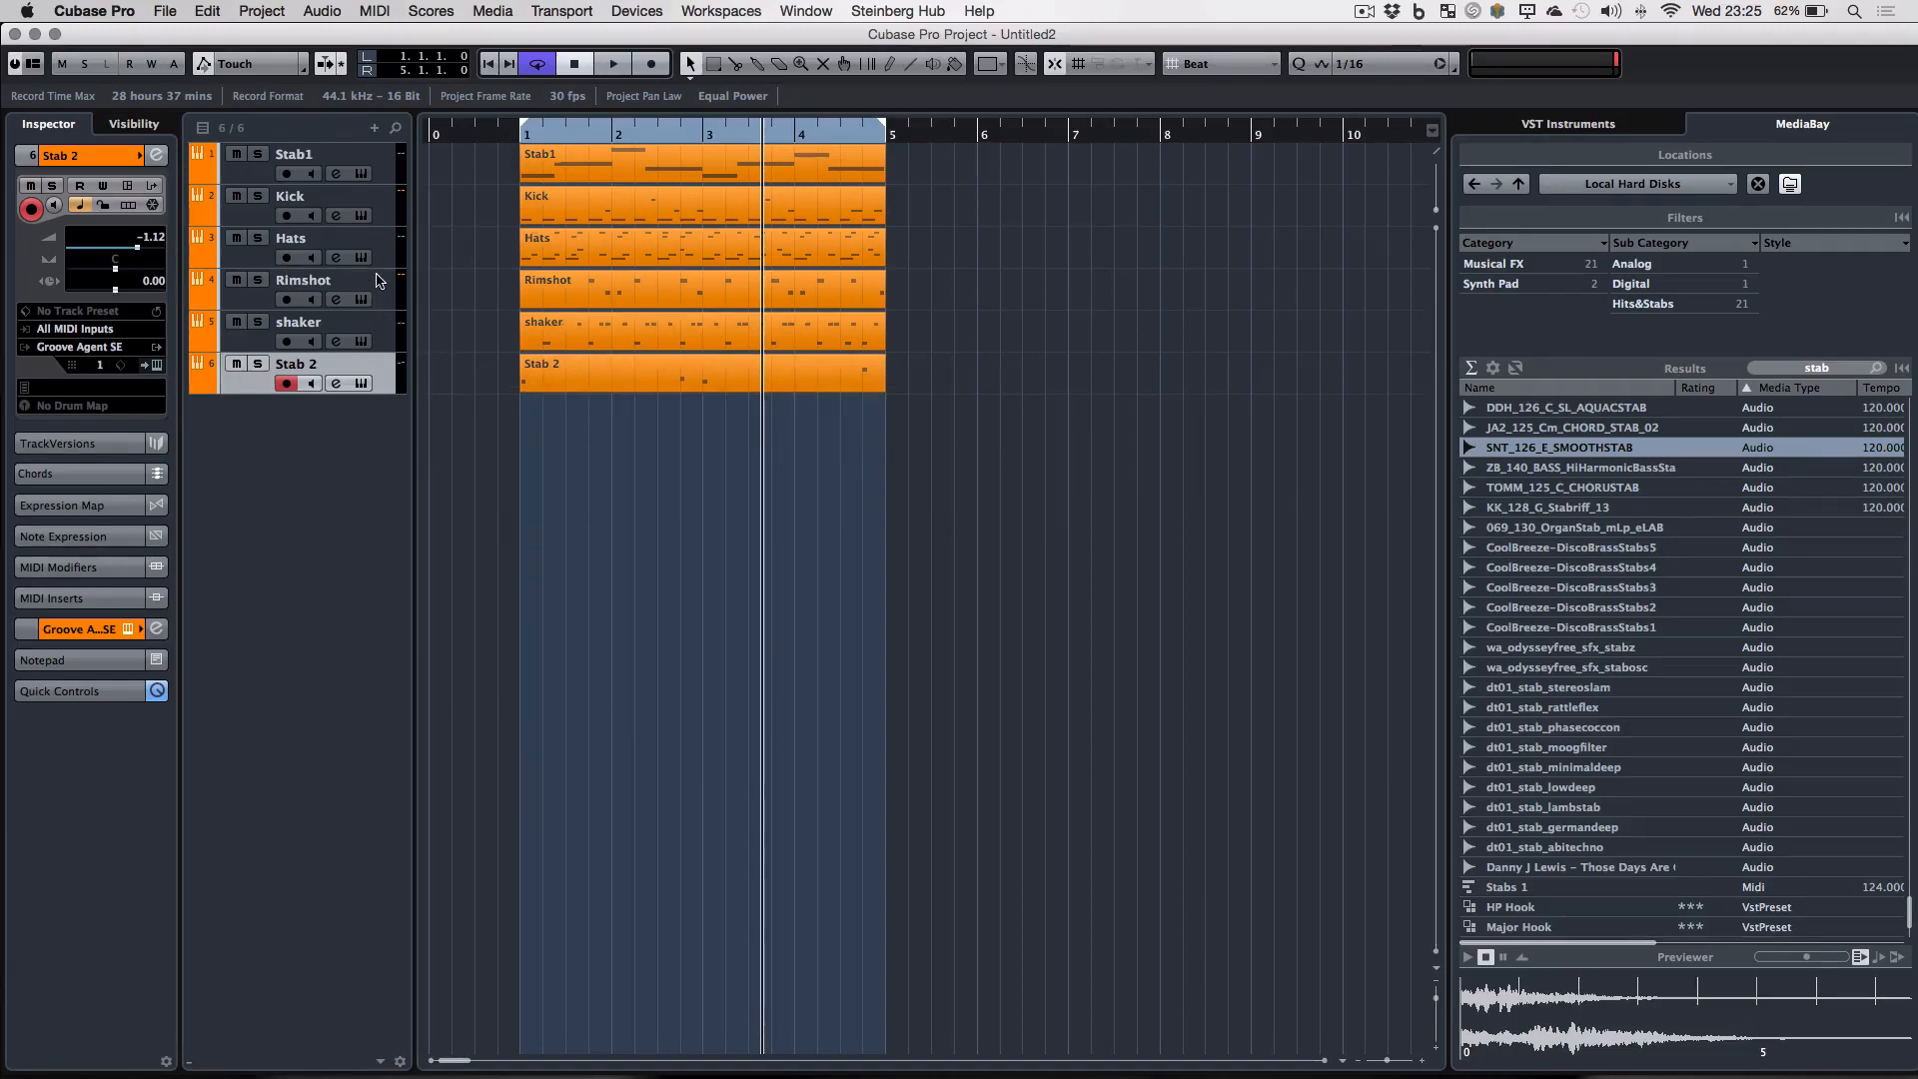
- Select the Rimshot track and open its Groove Agent SE instrument
click(379, 281)
click(157, 366)
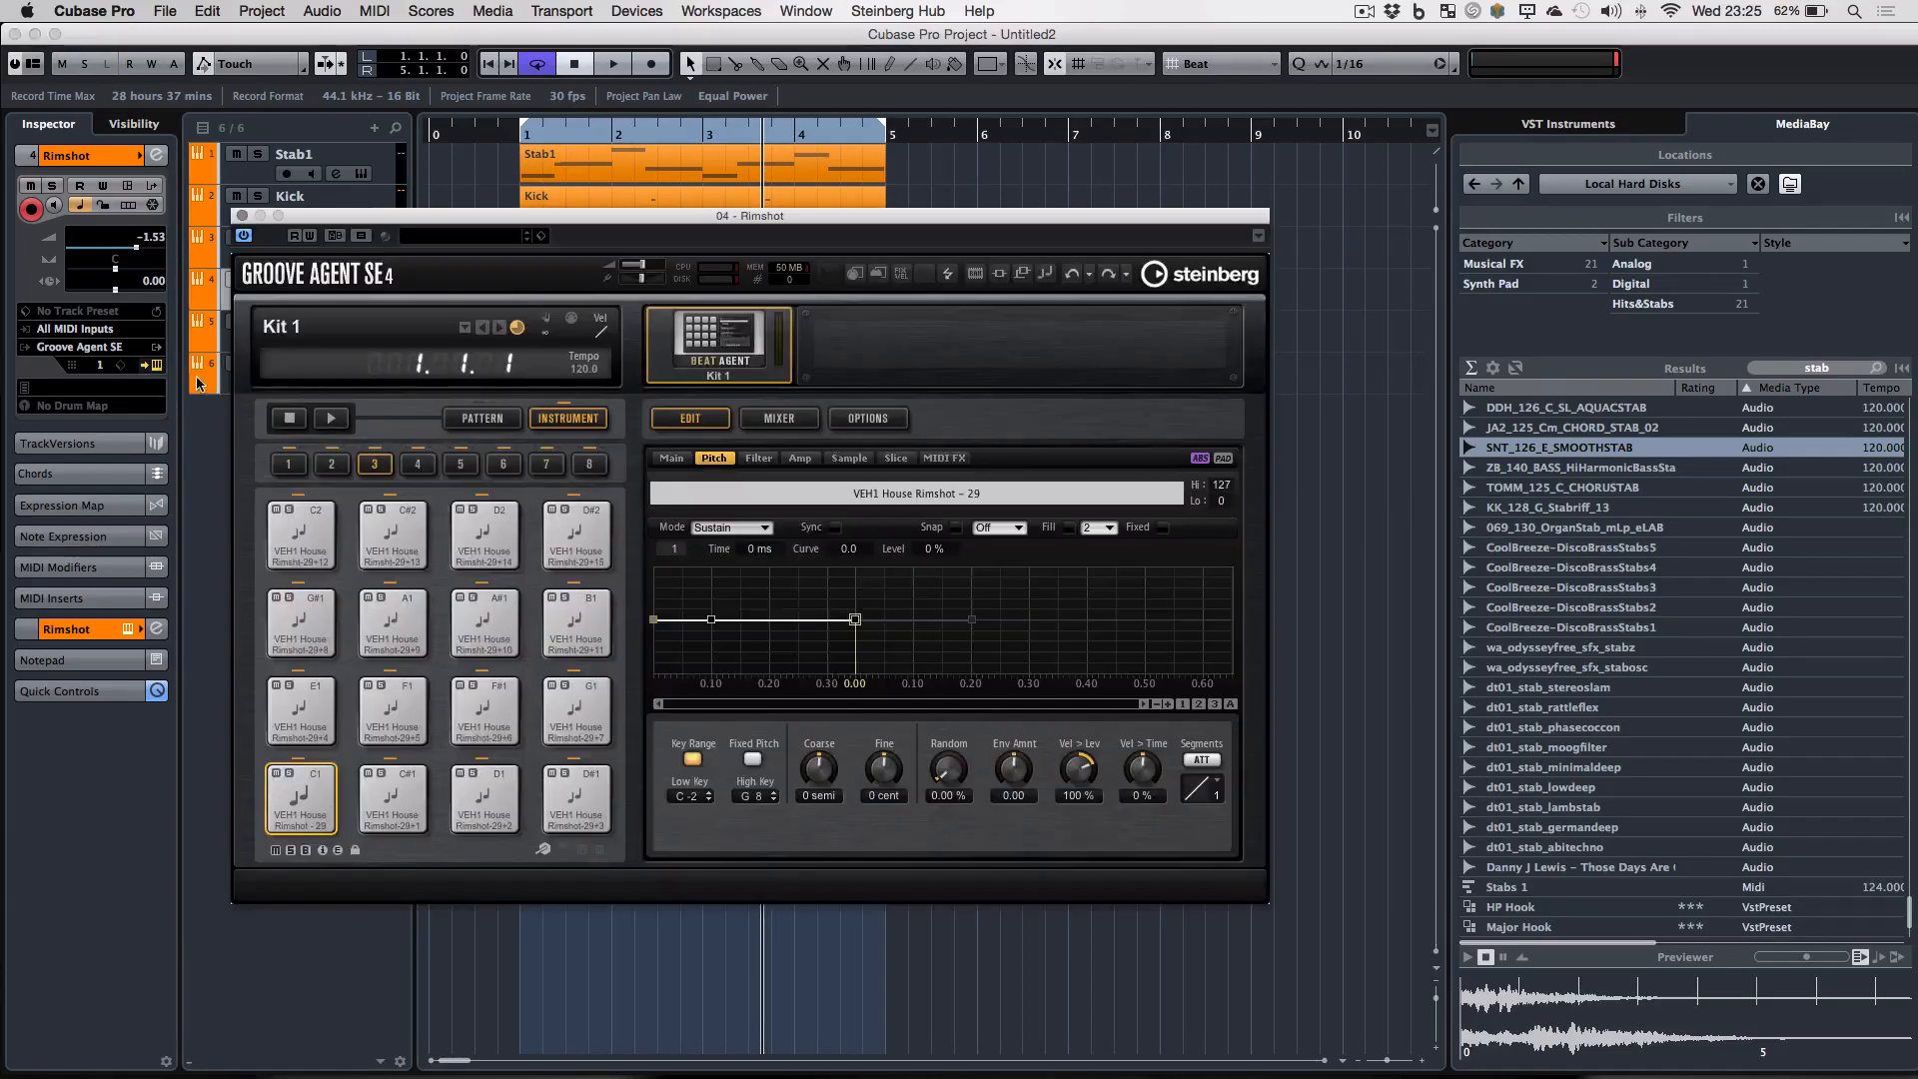